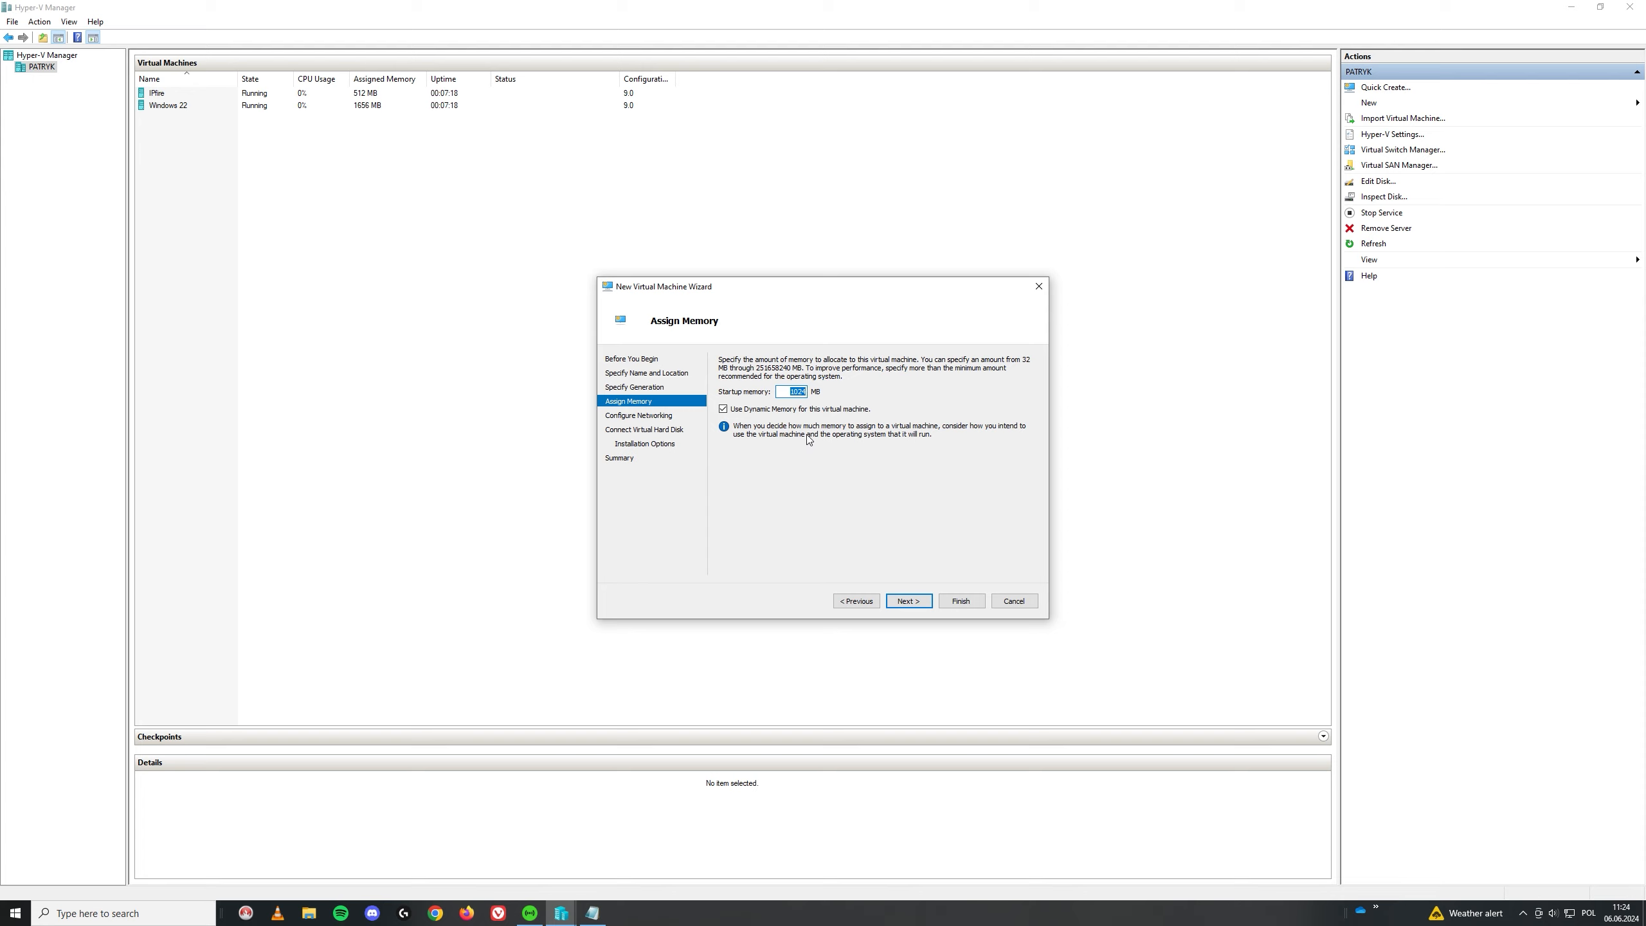
Step: Assign 4096 MB of memory and connect the machine to the LAN switch
type("4096")
left_click(908, 601)
left_click(813, 388)
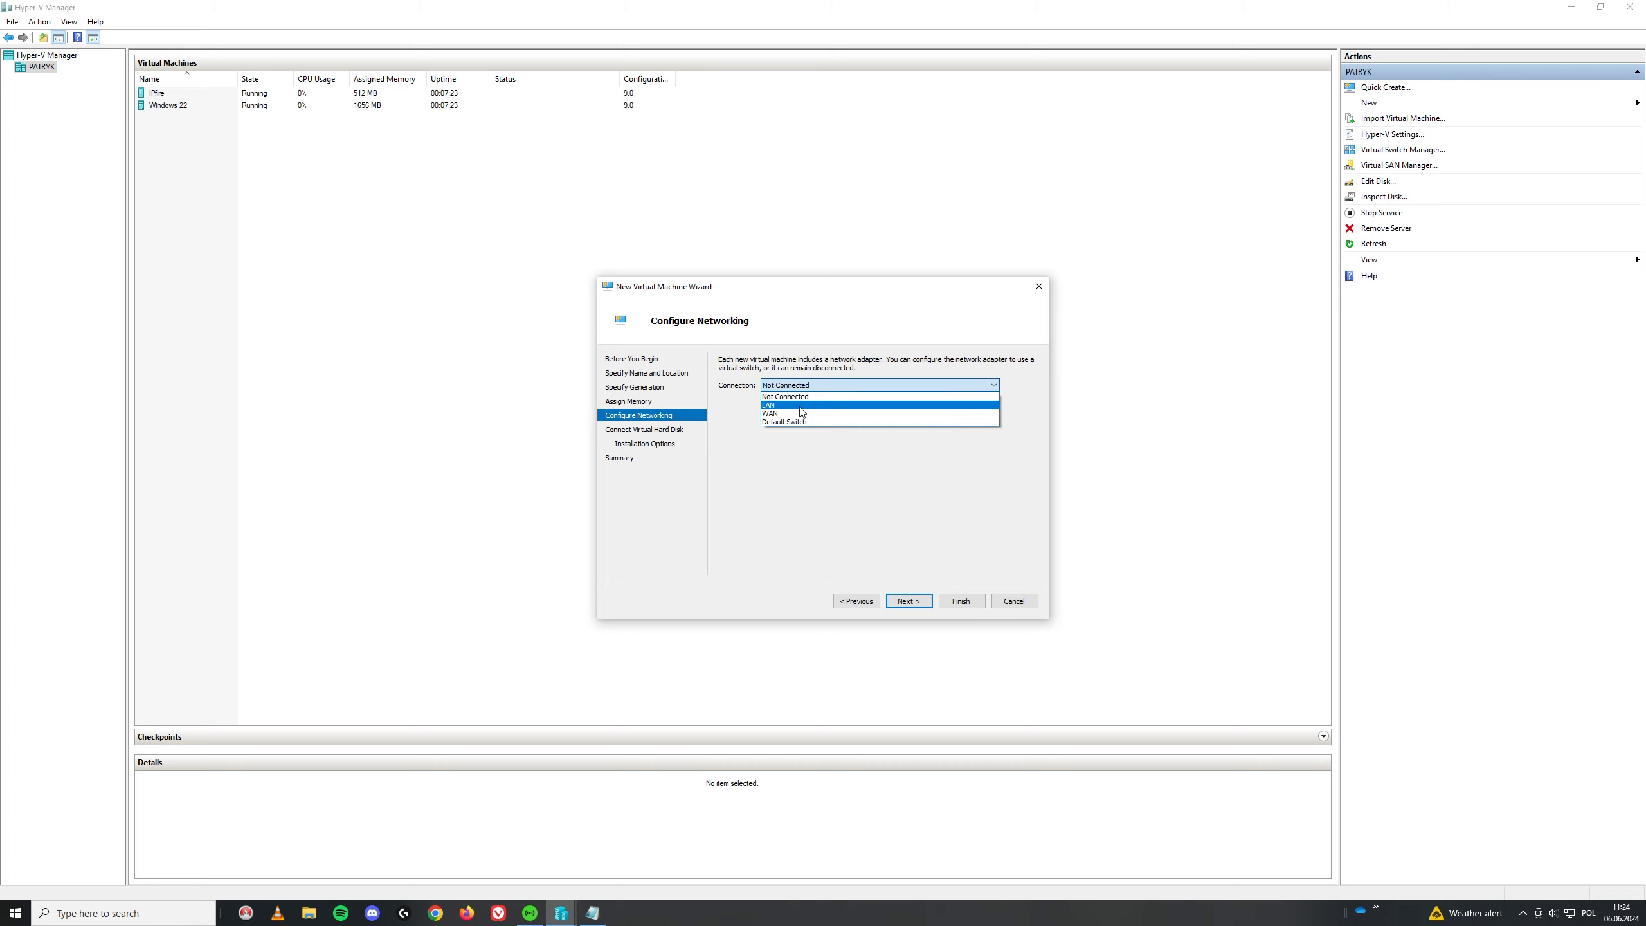
left_click(791, 404)
key("Return")
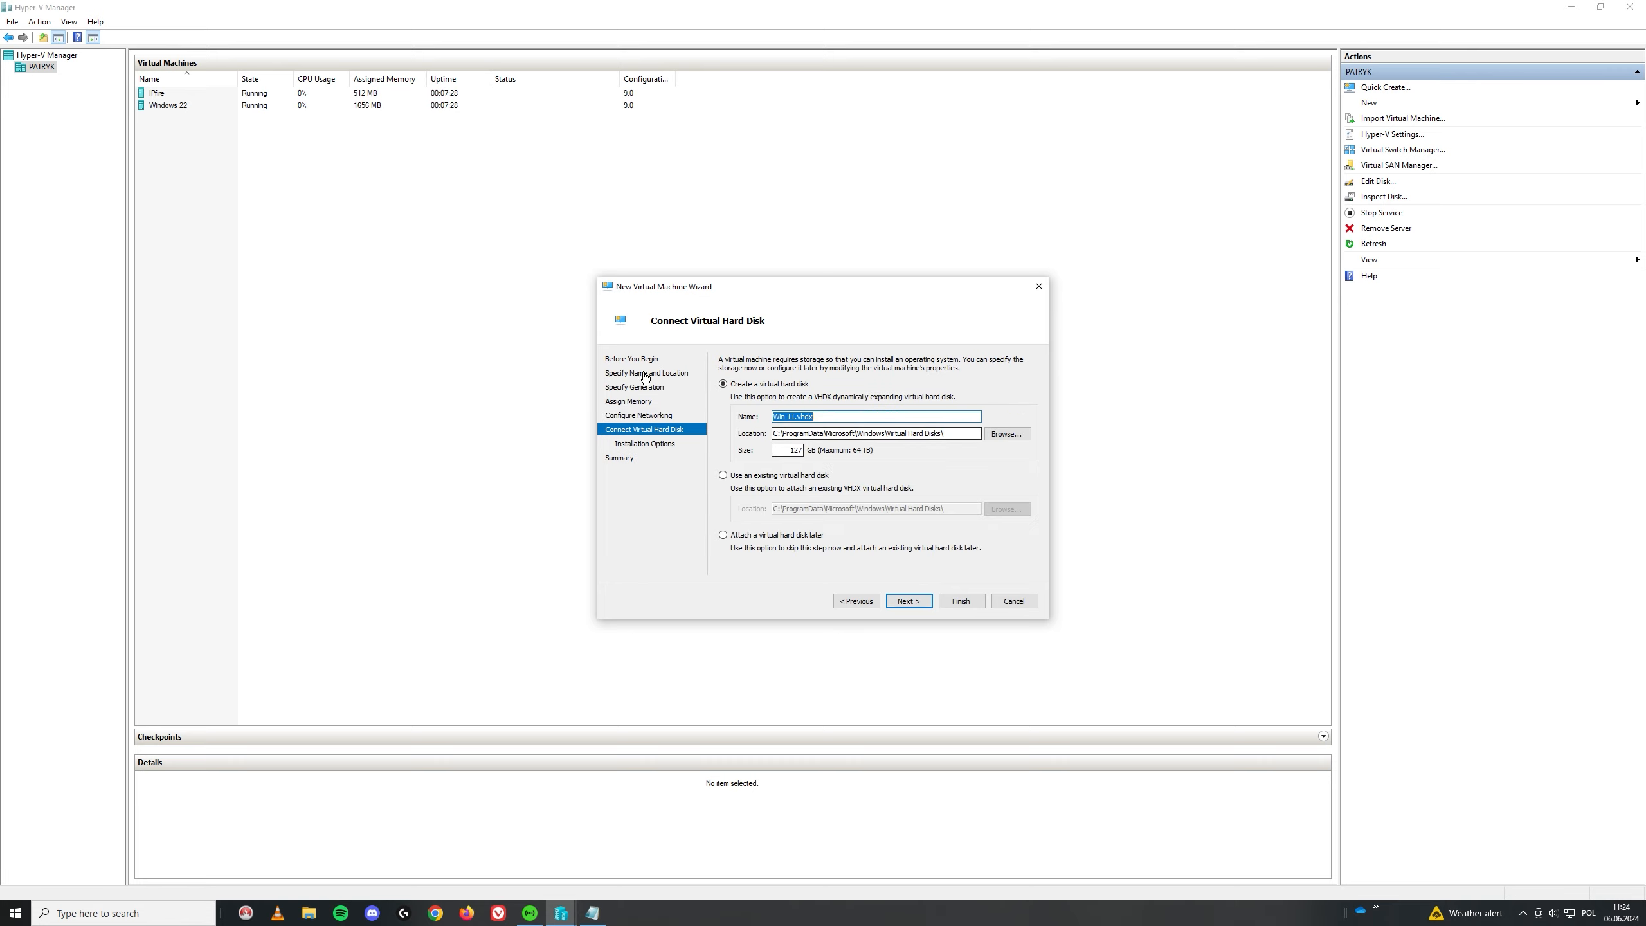
Step: Give it a 100 GB virtual disk, attach the Windows 11 ISO, and create the Win 11 machine
double_click(789, 450)
type("100")
left_click(907, 601)
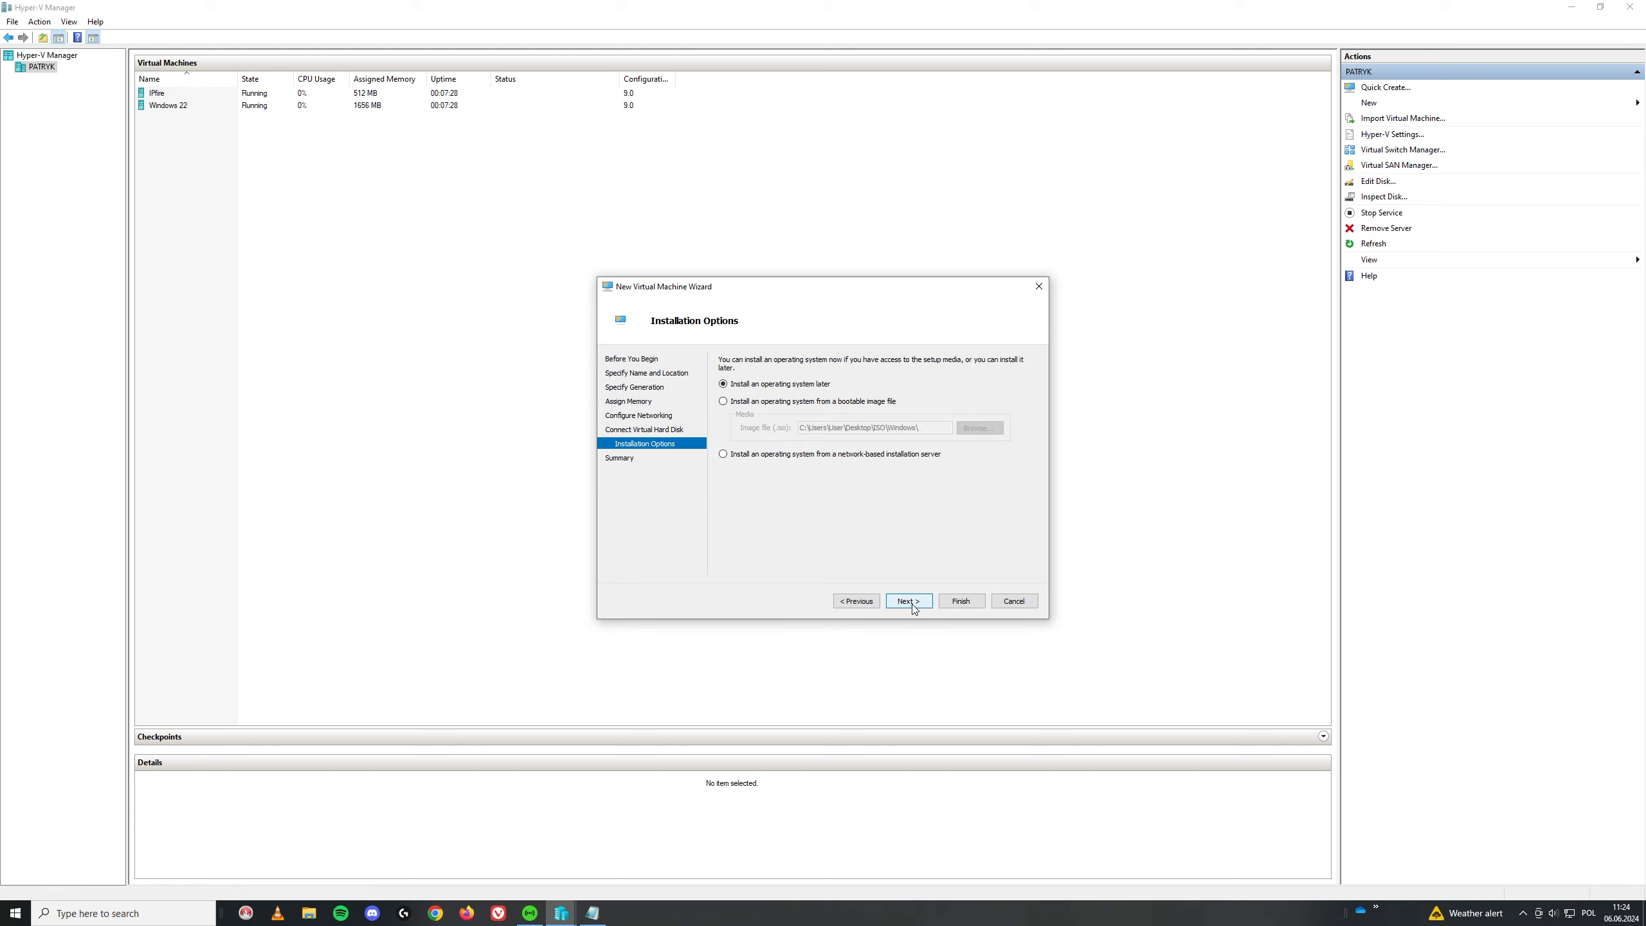
left_click(737, 404)
left_click(979, 428)
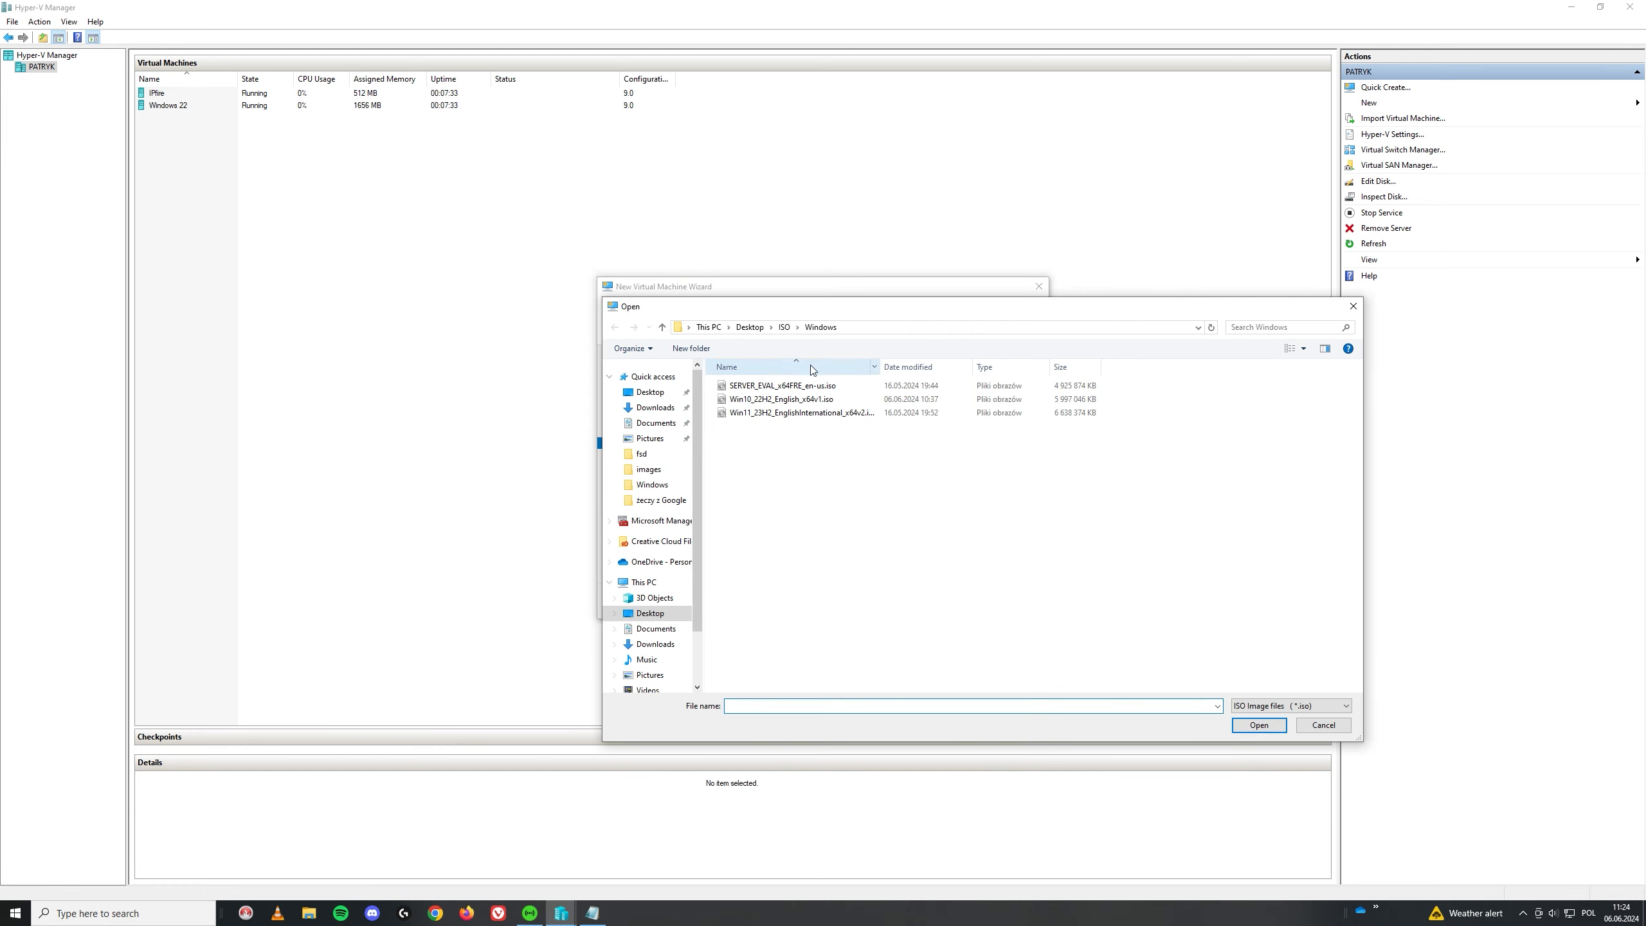
double_click(776, 412)
left_click(908, 601)
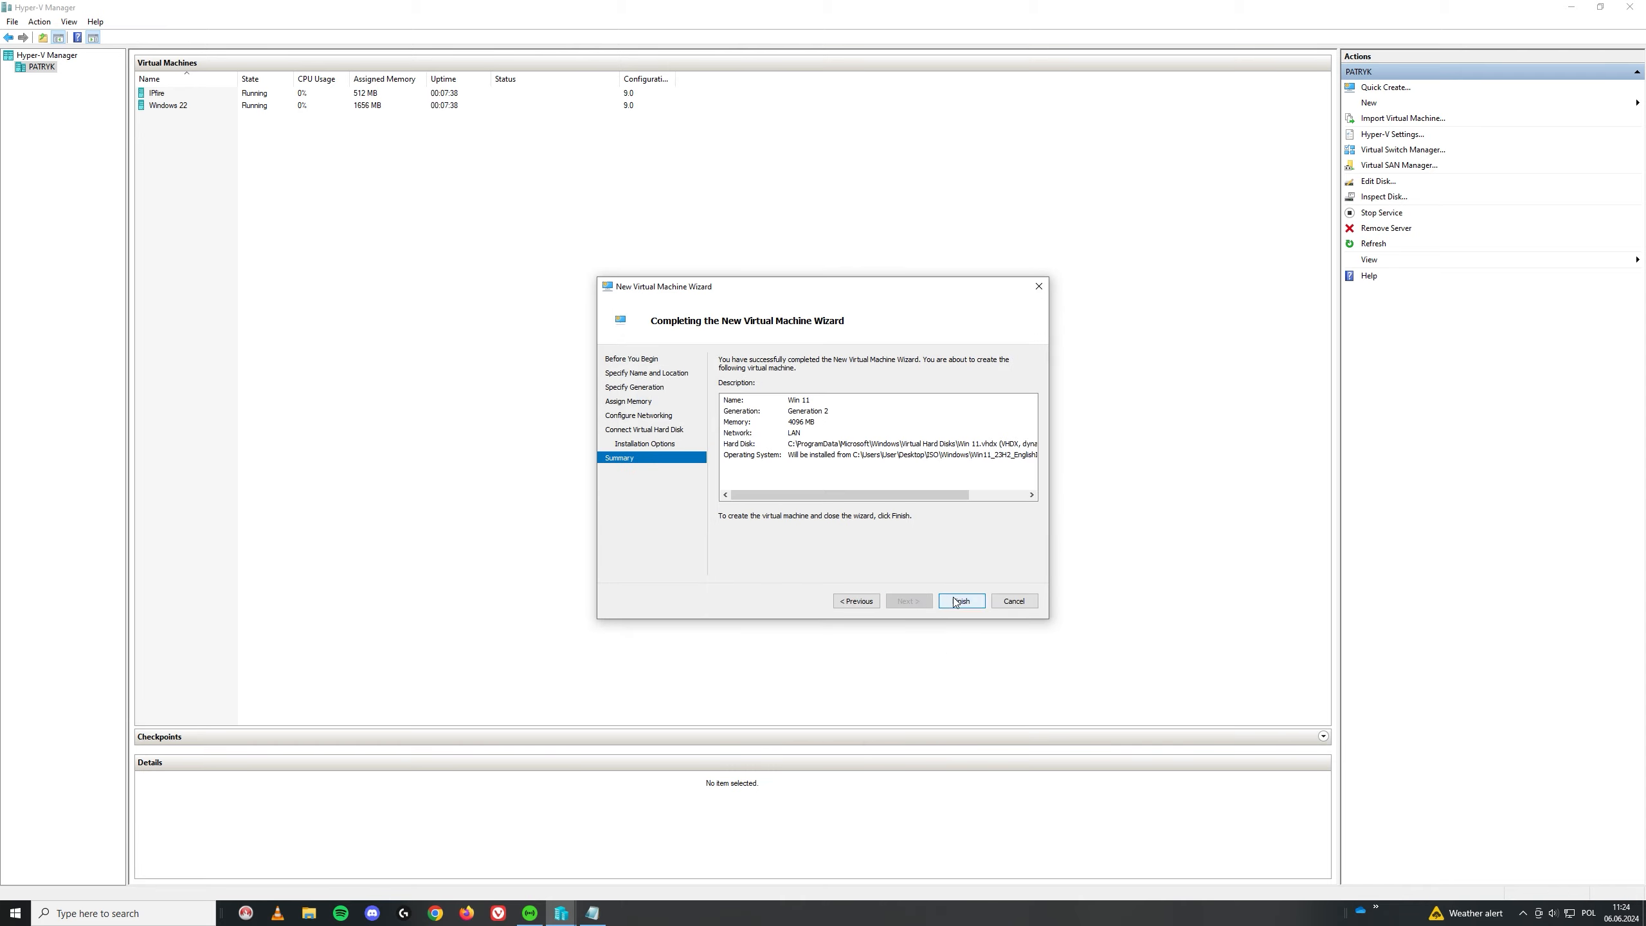
left_click(960, 601)
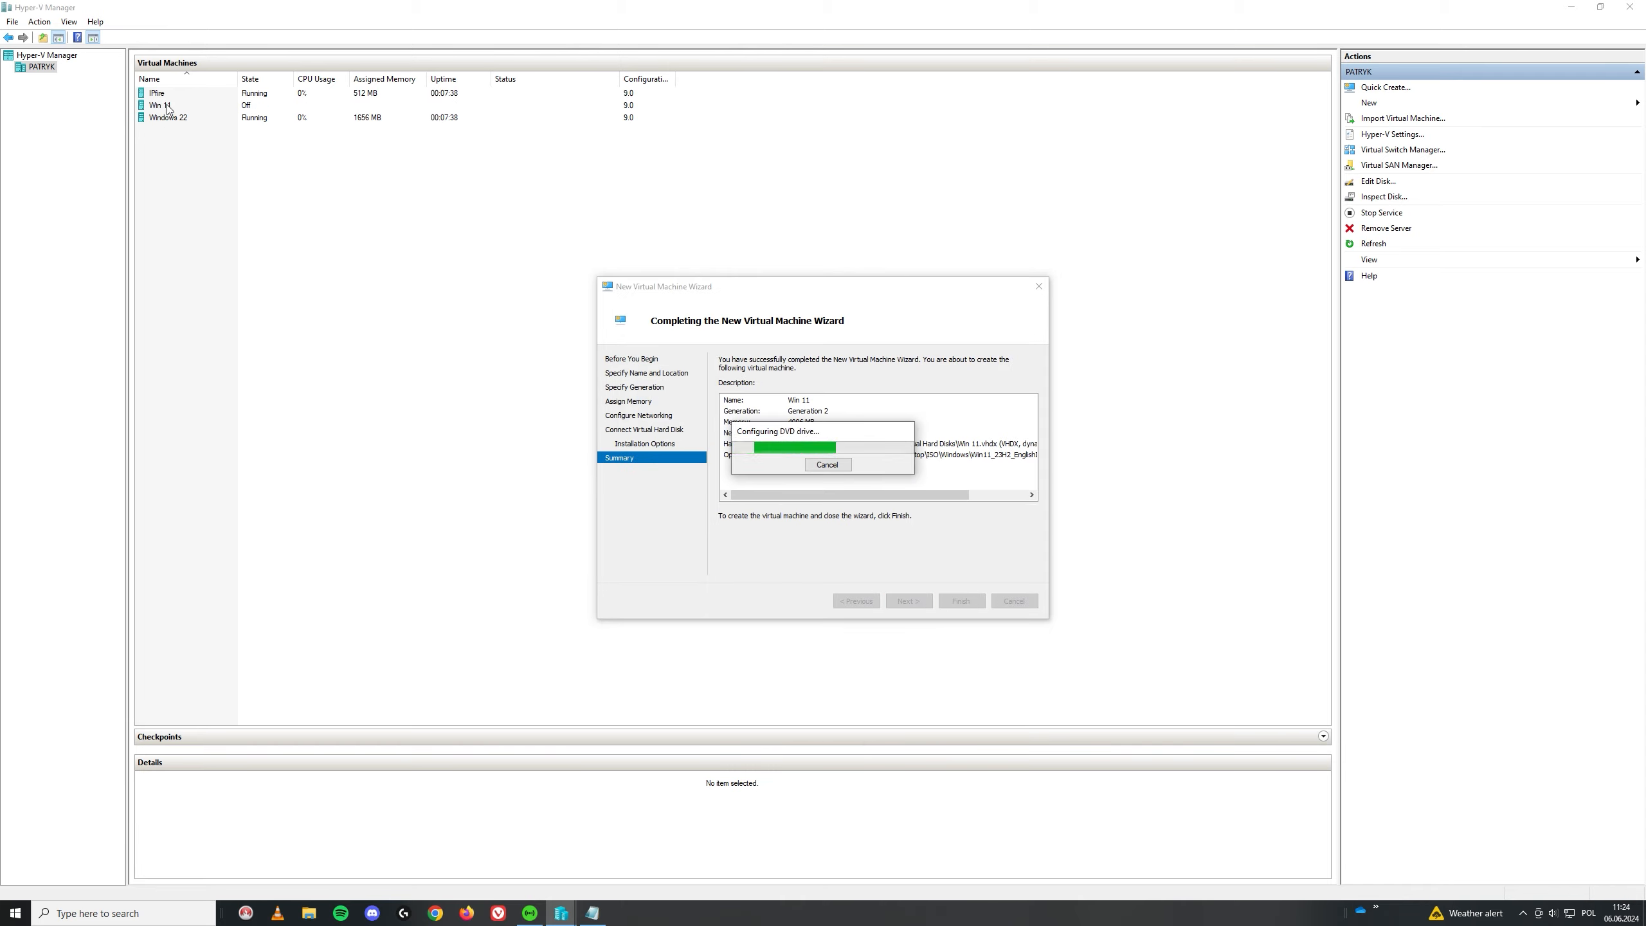
Step: Set the Win 11 machine to 2 virtual processors and save its settings
right_click(167, 104)
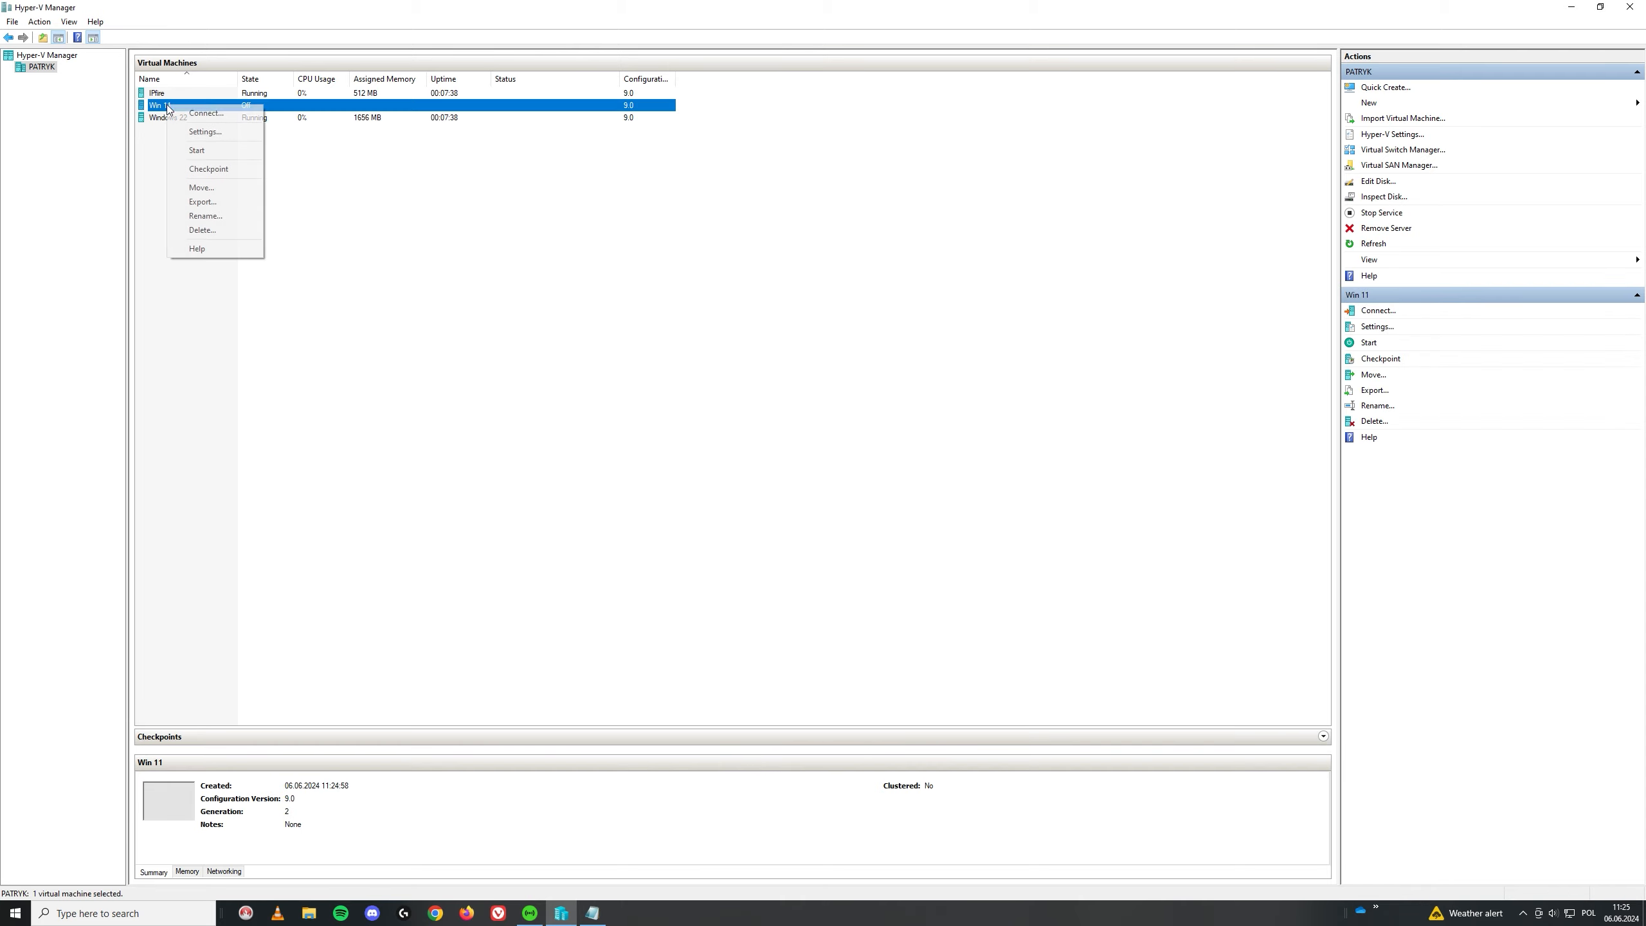
left_click(205, 132)
left_click(678, 367)
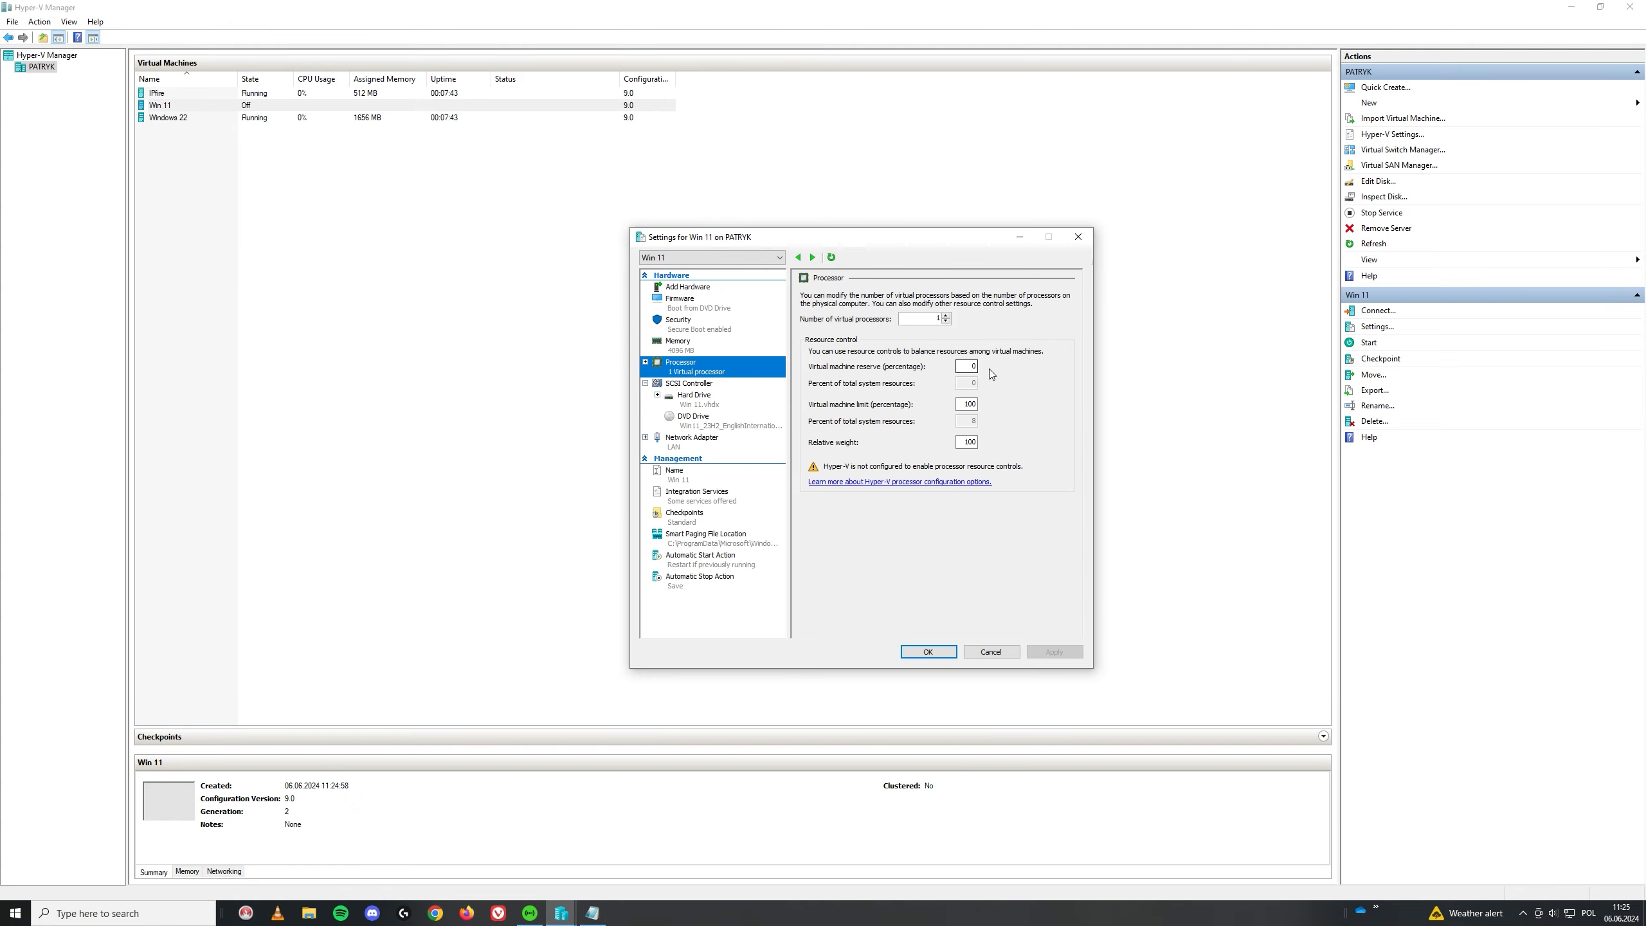
left_click(945, 317)
left_click(1057, 654)
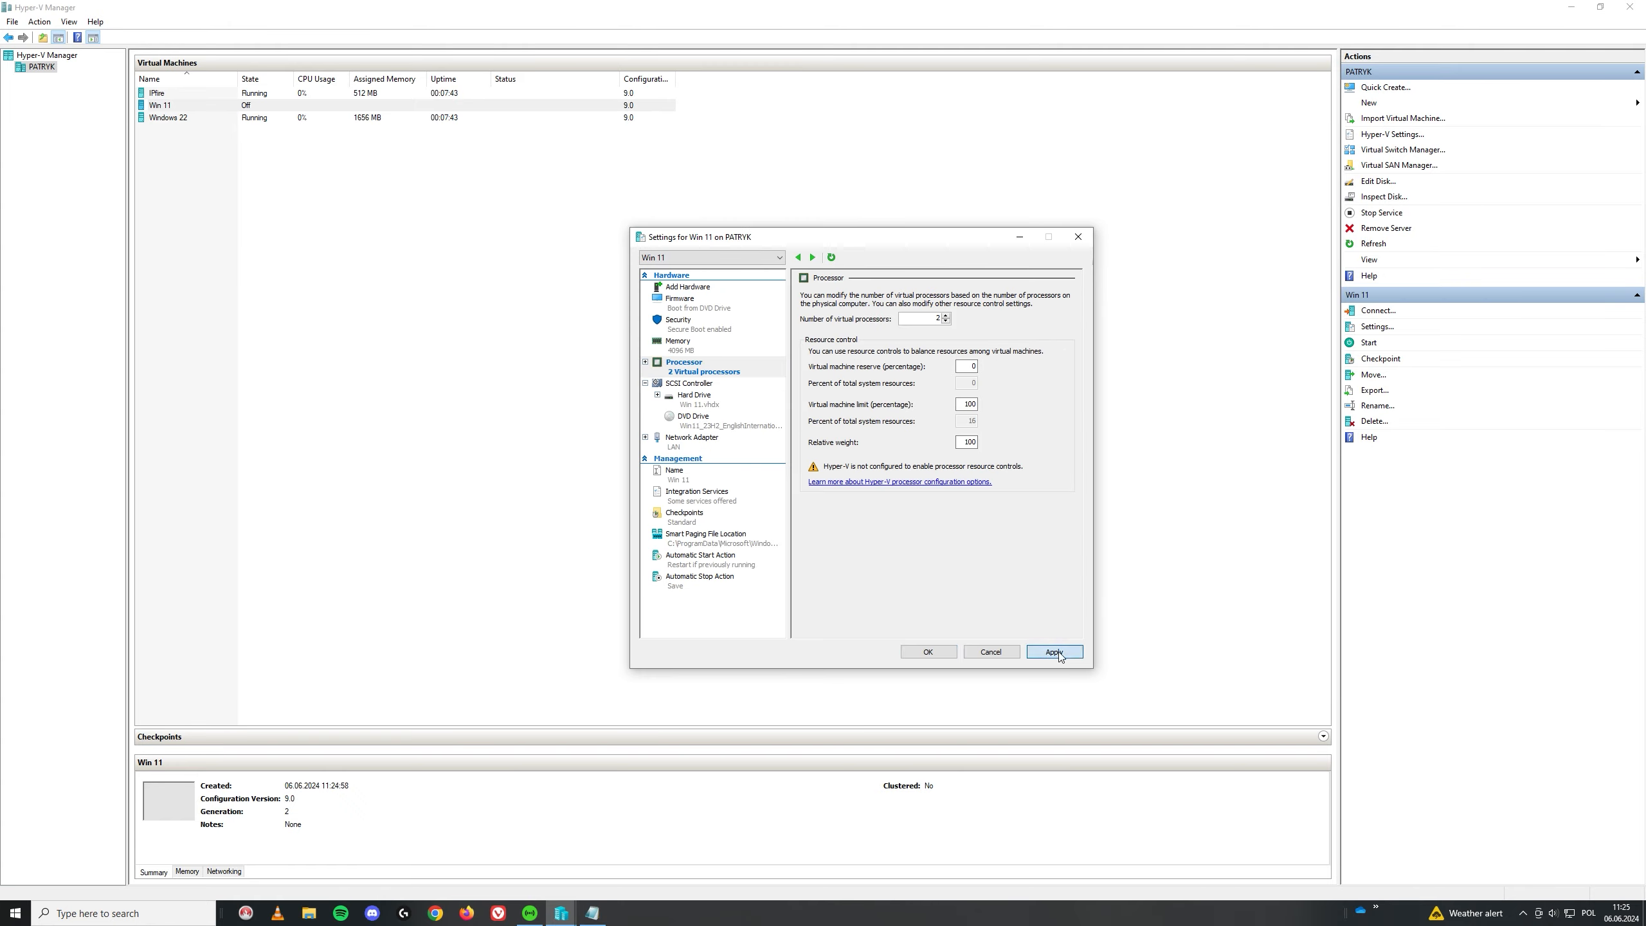
left_click(929, 652)
Step: Connect to Win 11, power it on and boot from the installation DVD
key("Return")
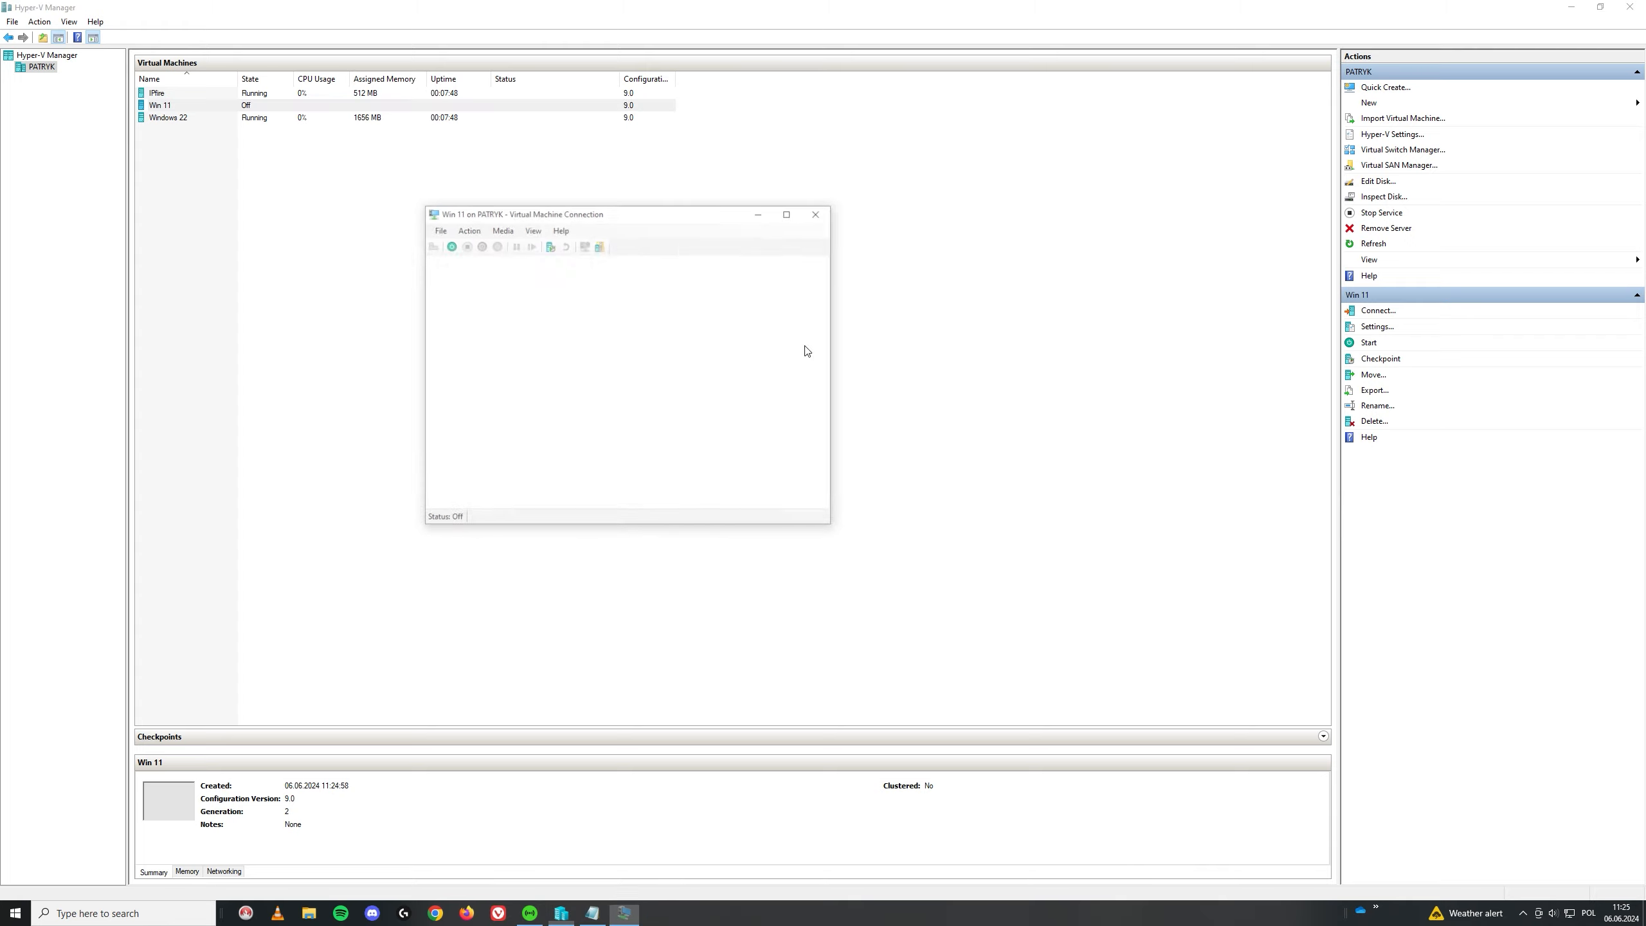
left_click(621, 403)
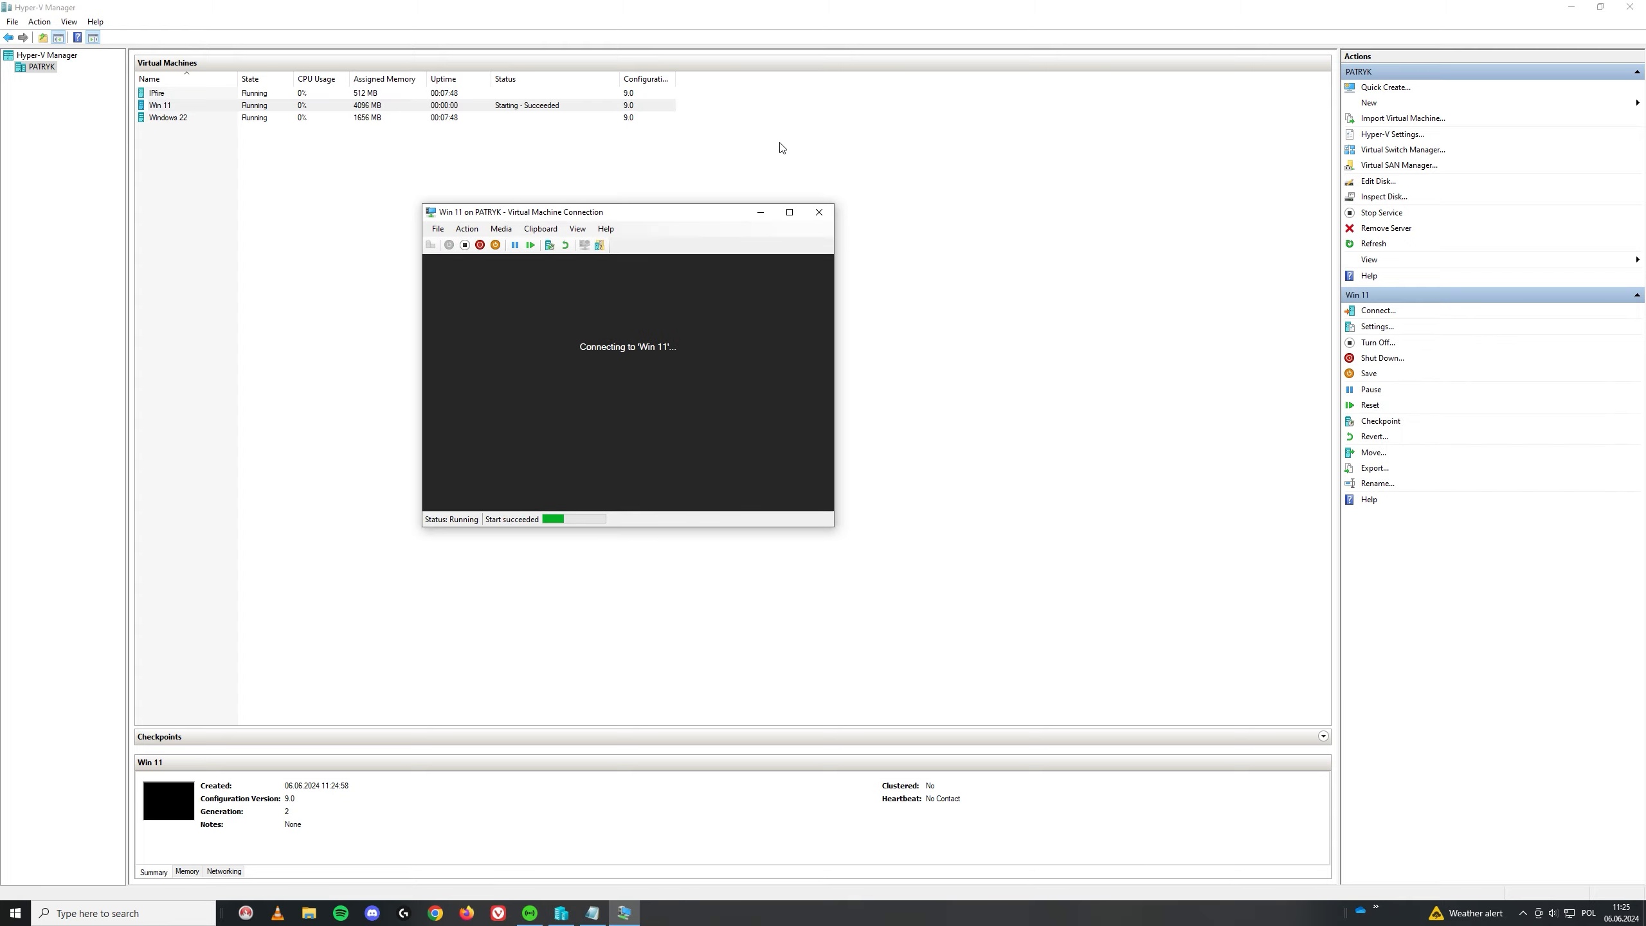
key("Return")
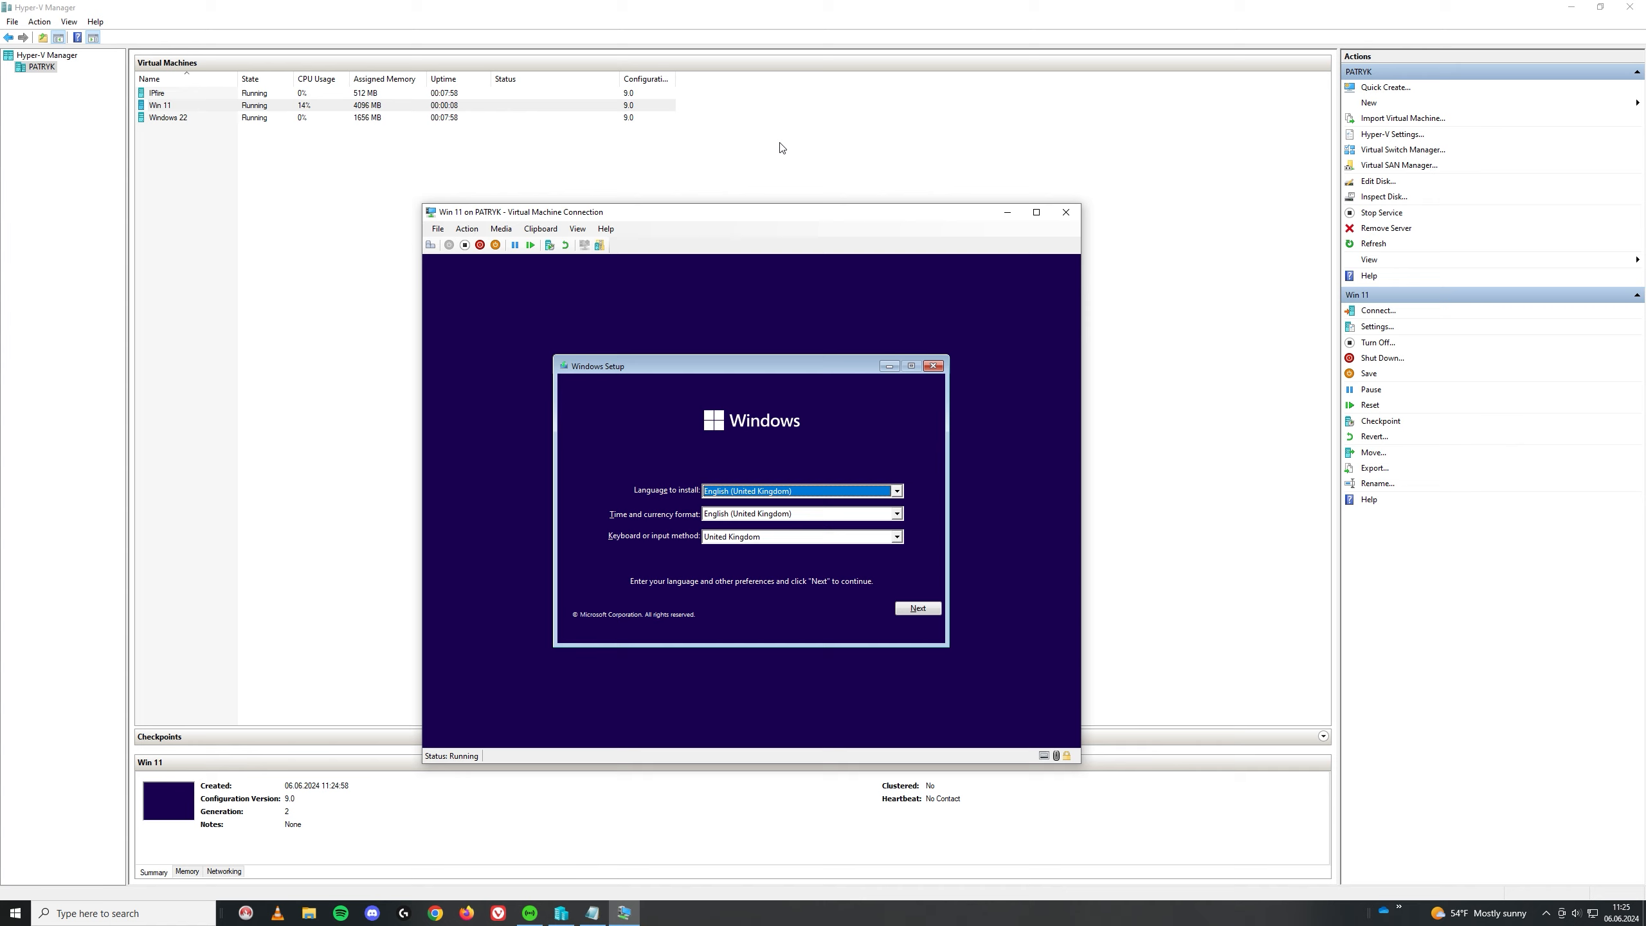
Step: Choose Polish (Poland) as the time and currency format and start the installation
left_click(902, 515)
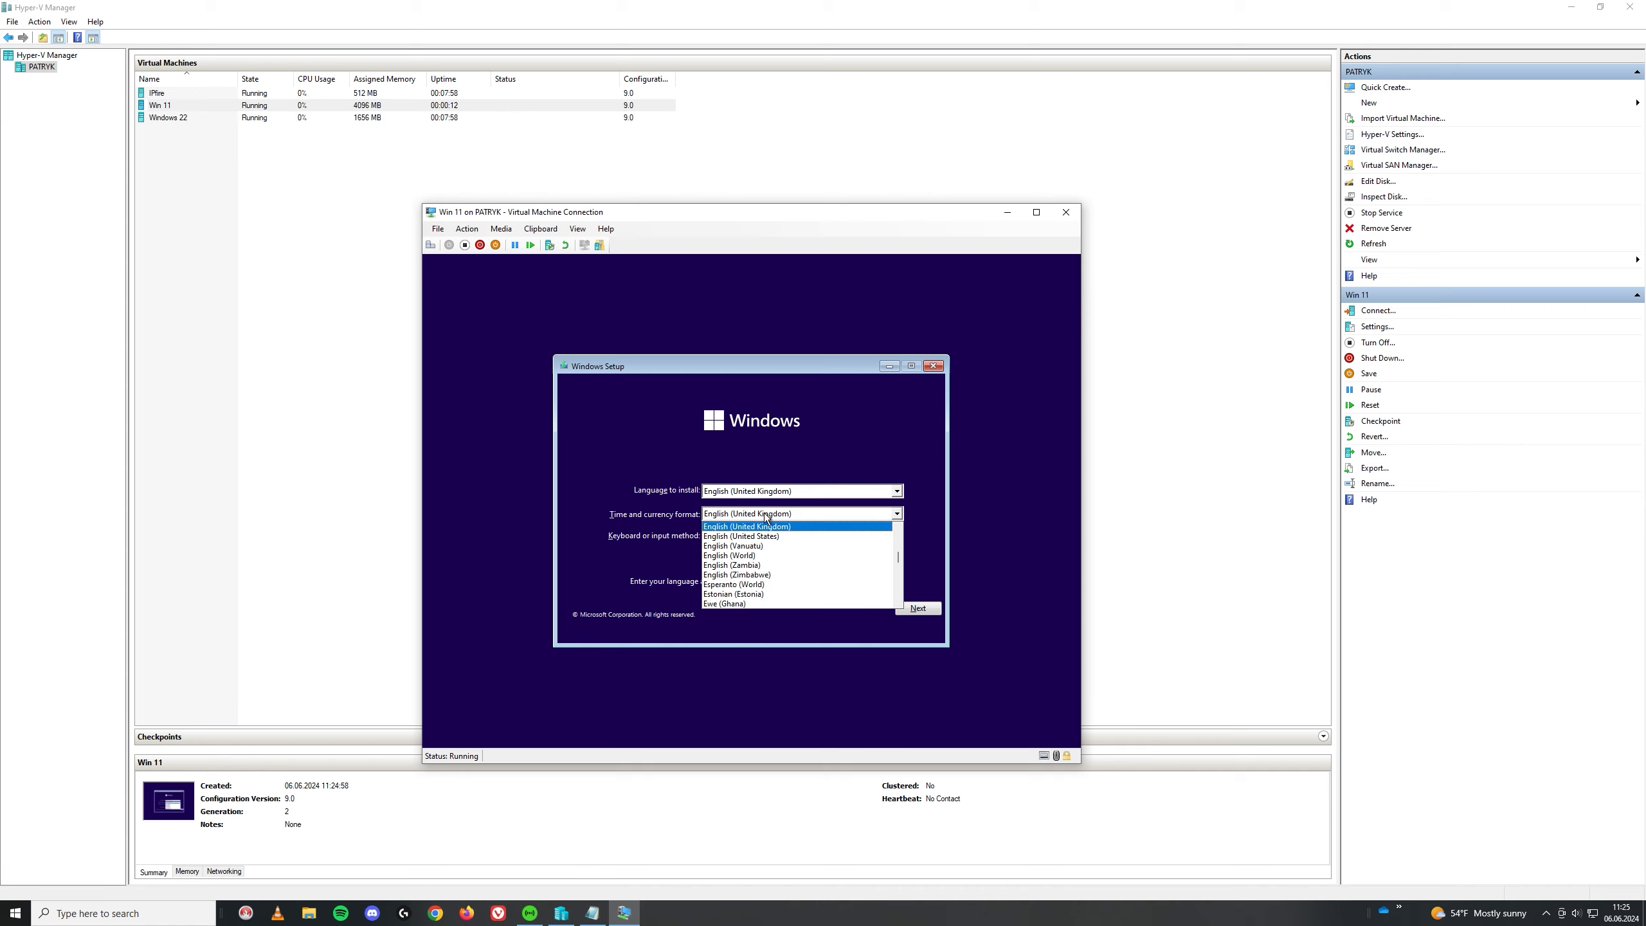
key("p")
key("p")
key("p")
key("p")
key("p")
key("p")
key("p")
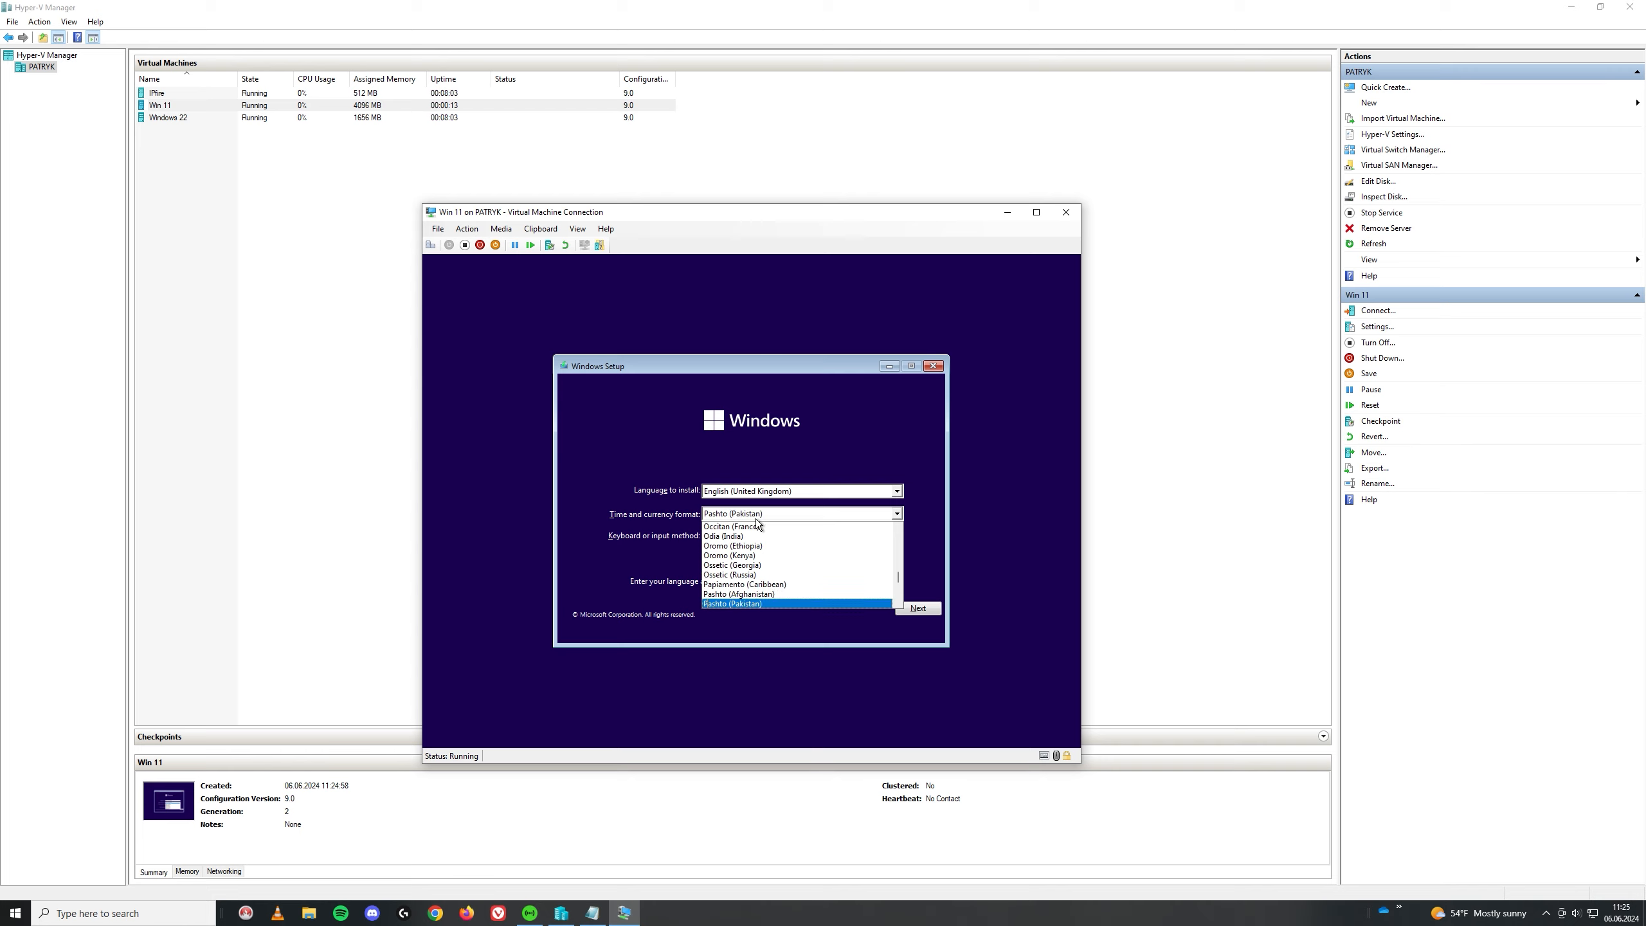
left_click(720, 595)
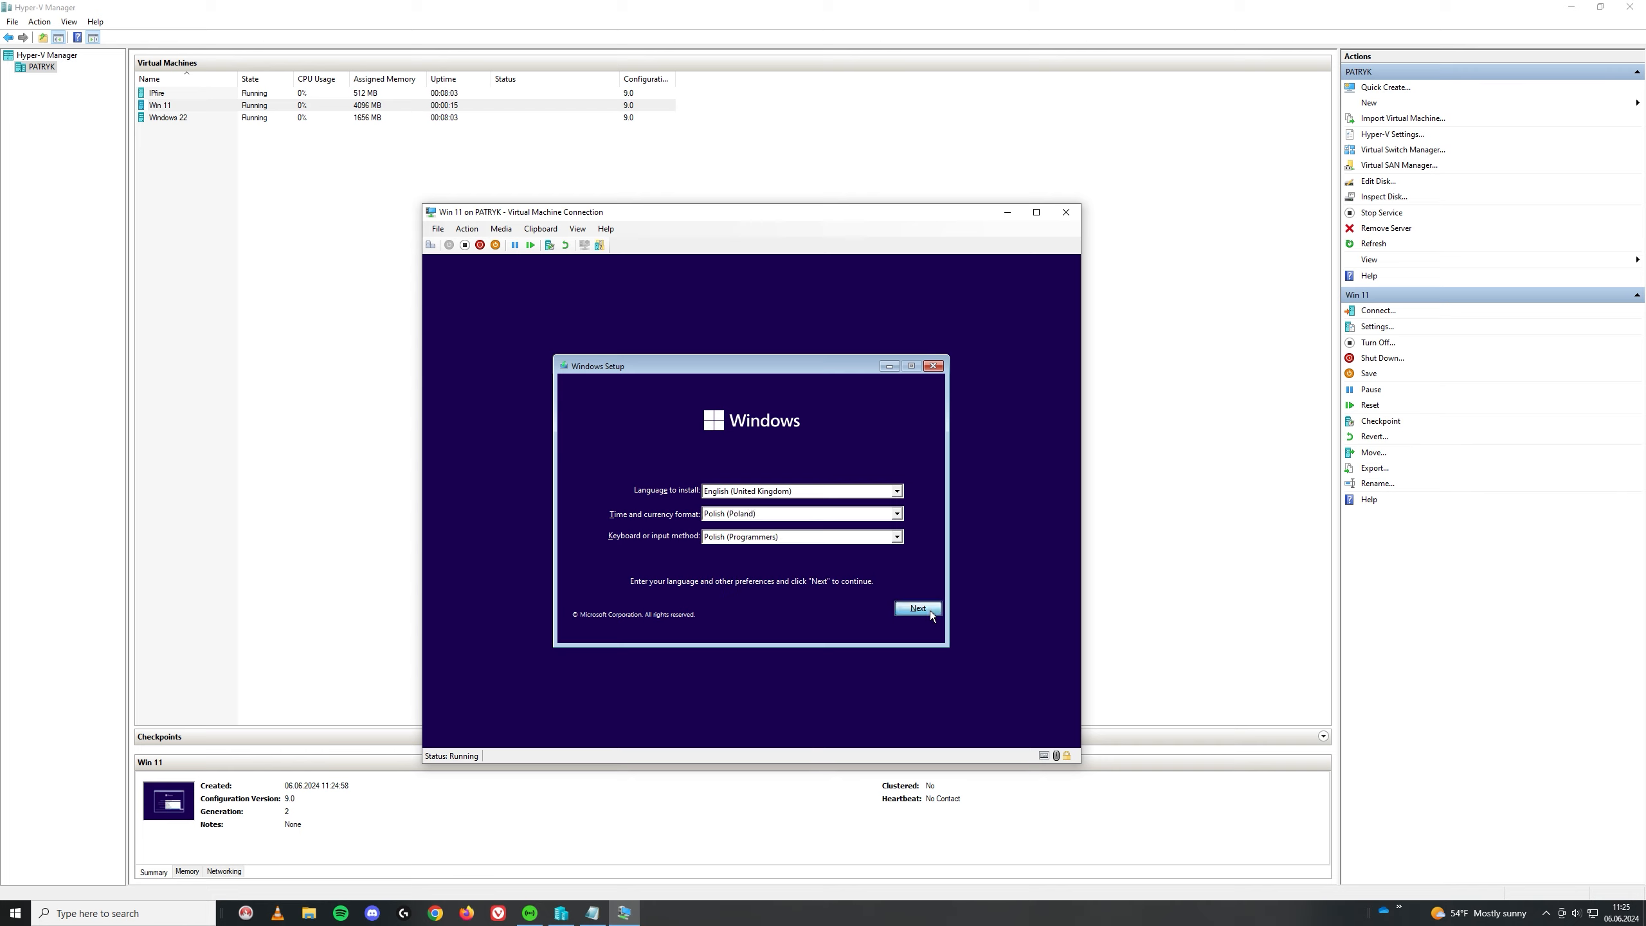
left_click(918, 608)
left_click(748, 510)
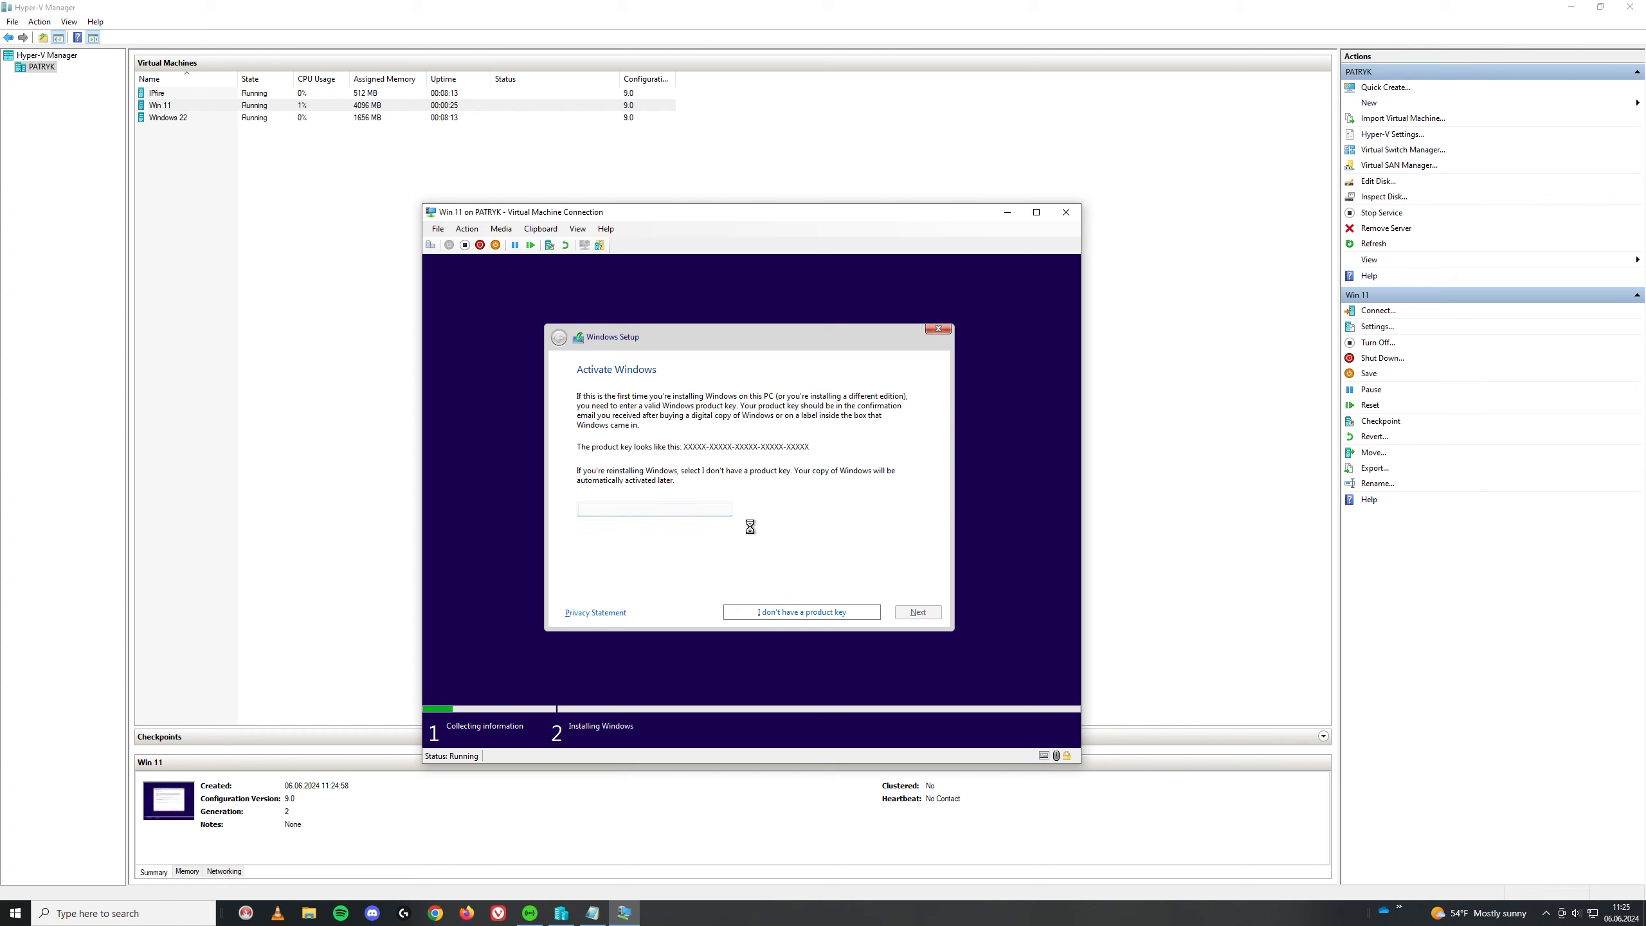
Step: Skip the product key, select Windows 11 Education, then back out of the 'can't run Windows 11' message
left_click(802, 612)
left_click(650, 454)
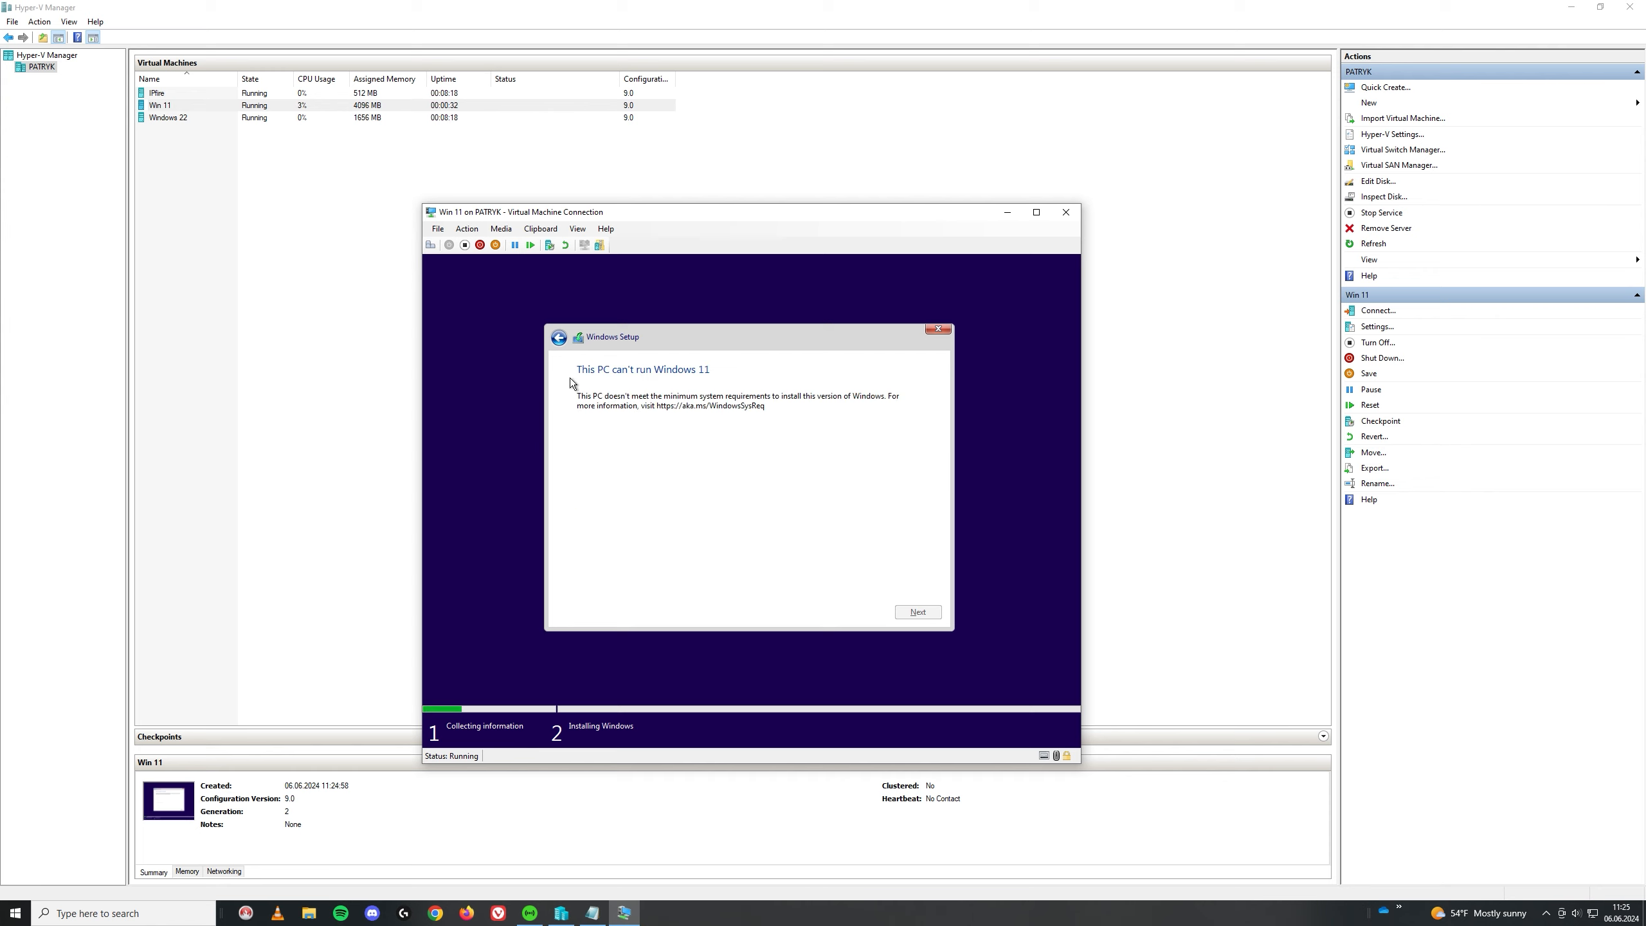
left_click(558, 337)
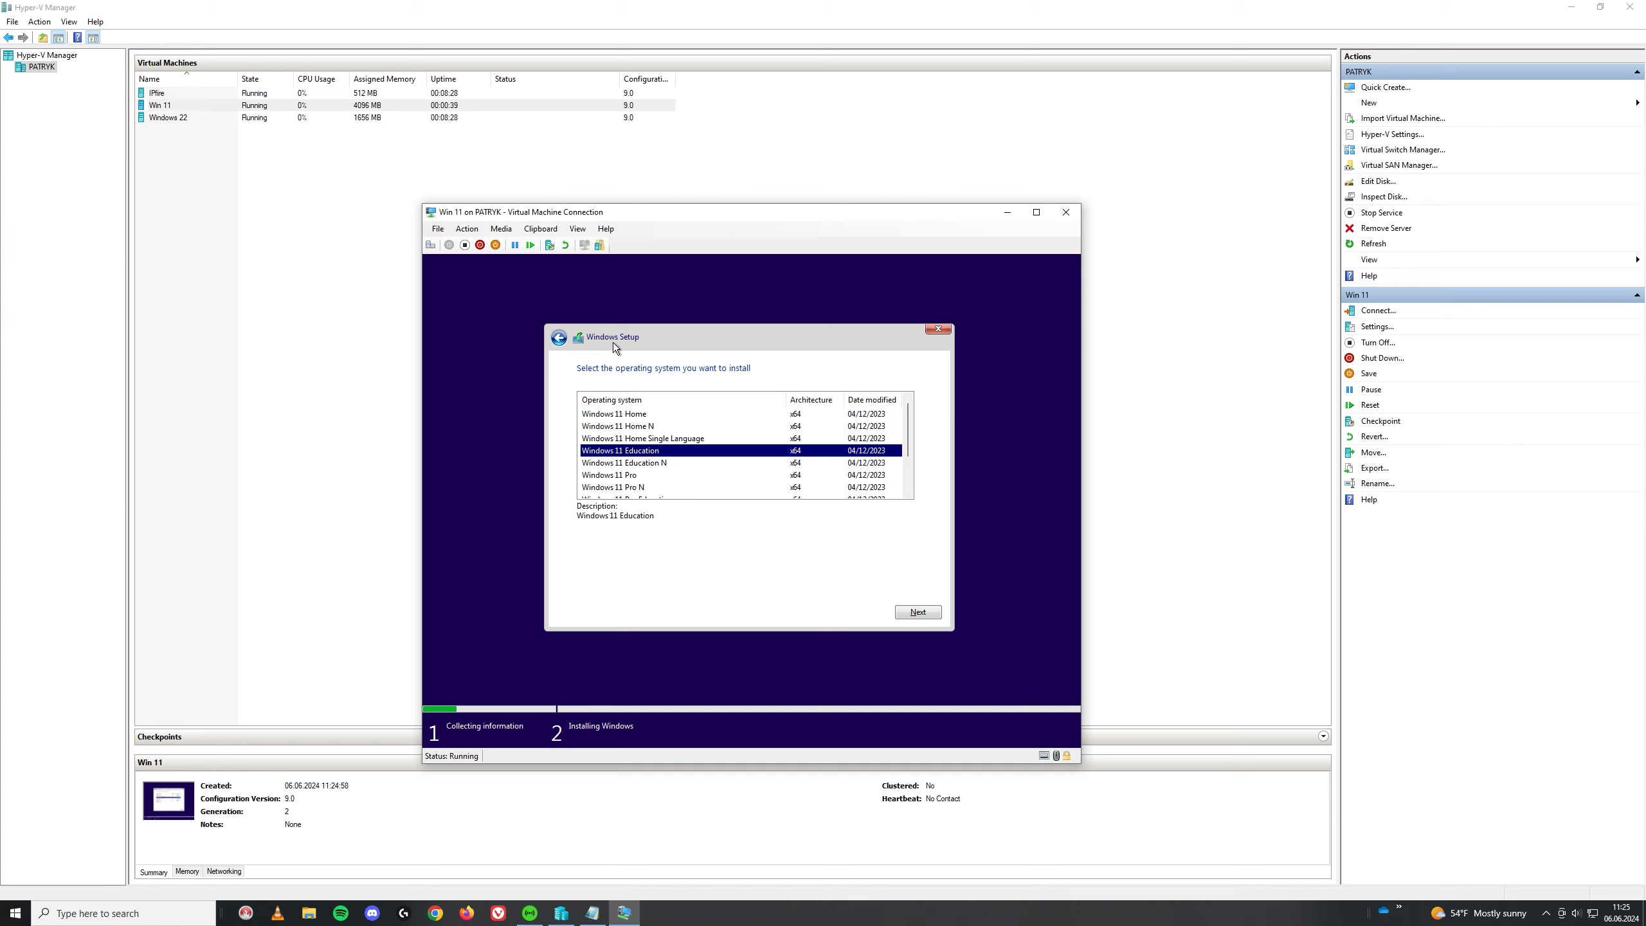
Step: Launch regedit from a Shift+F10 command prompt and expand HKEY_LOCAL_MACHINE > SYSTEM
key("shift+F10")
type("r")
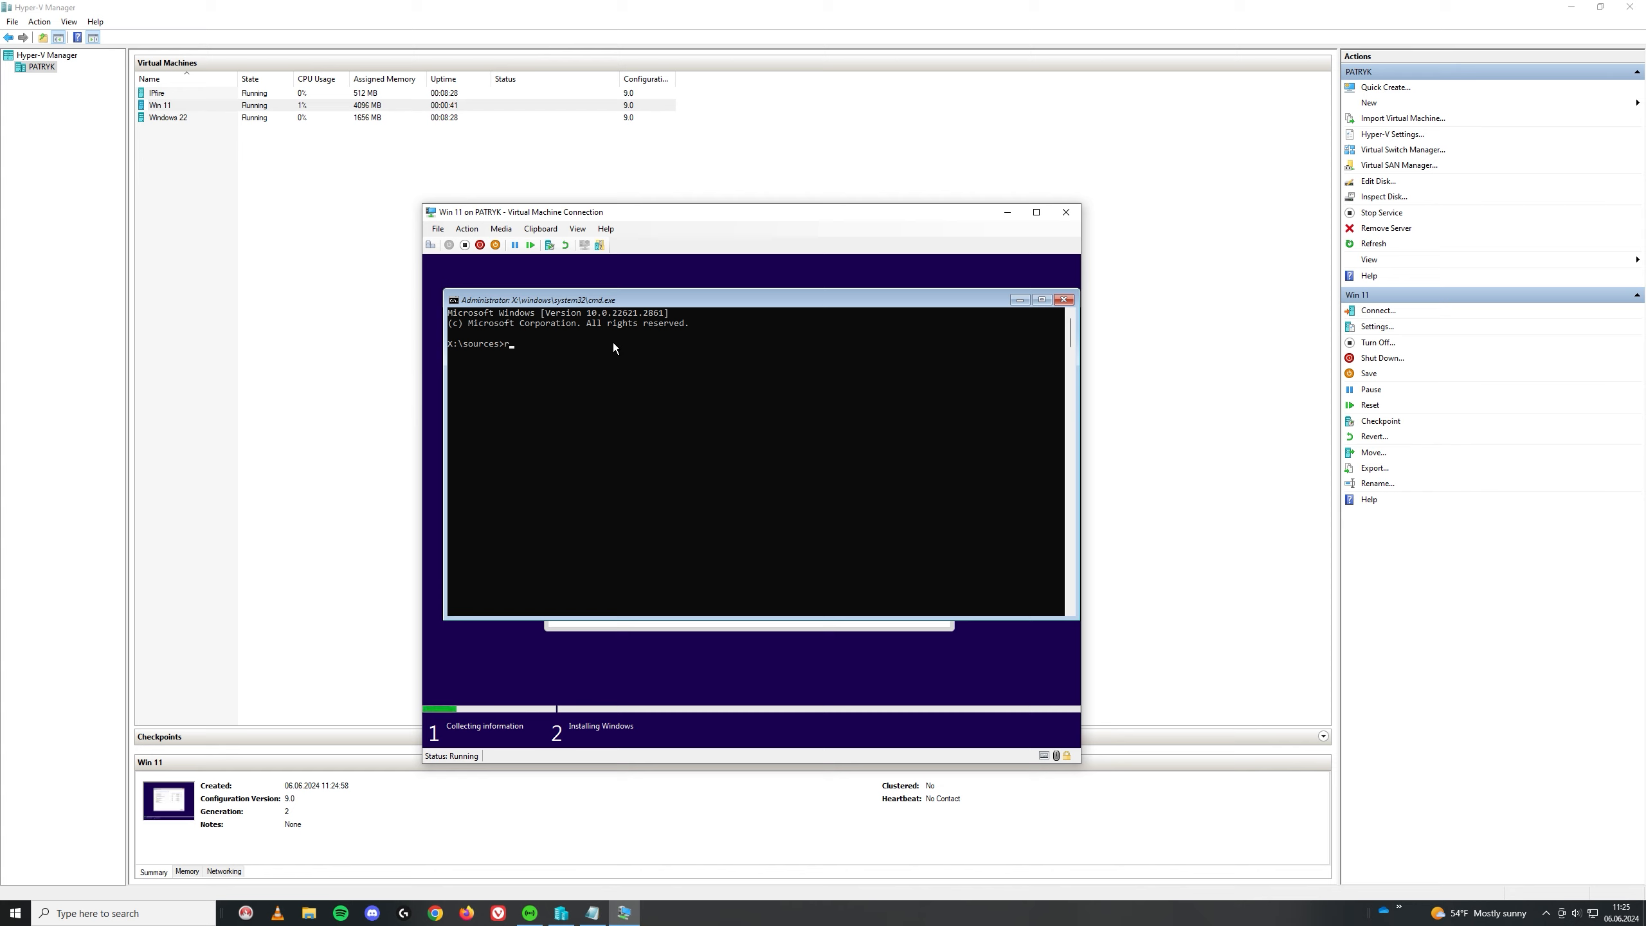
type("egedit")
key("Return")
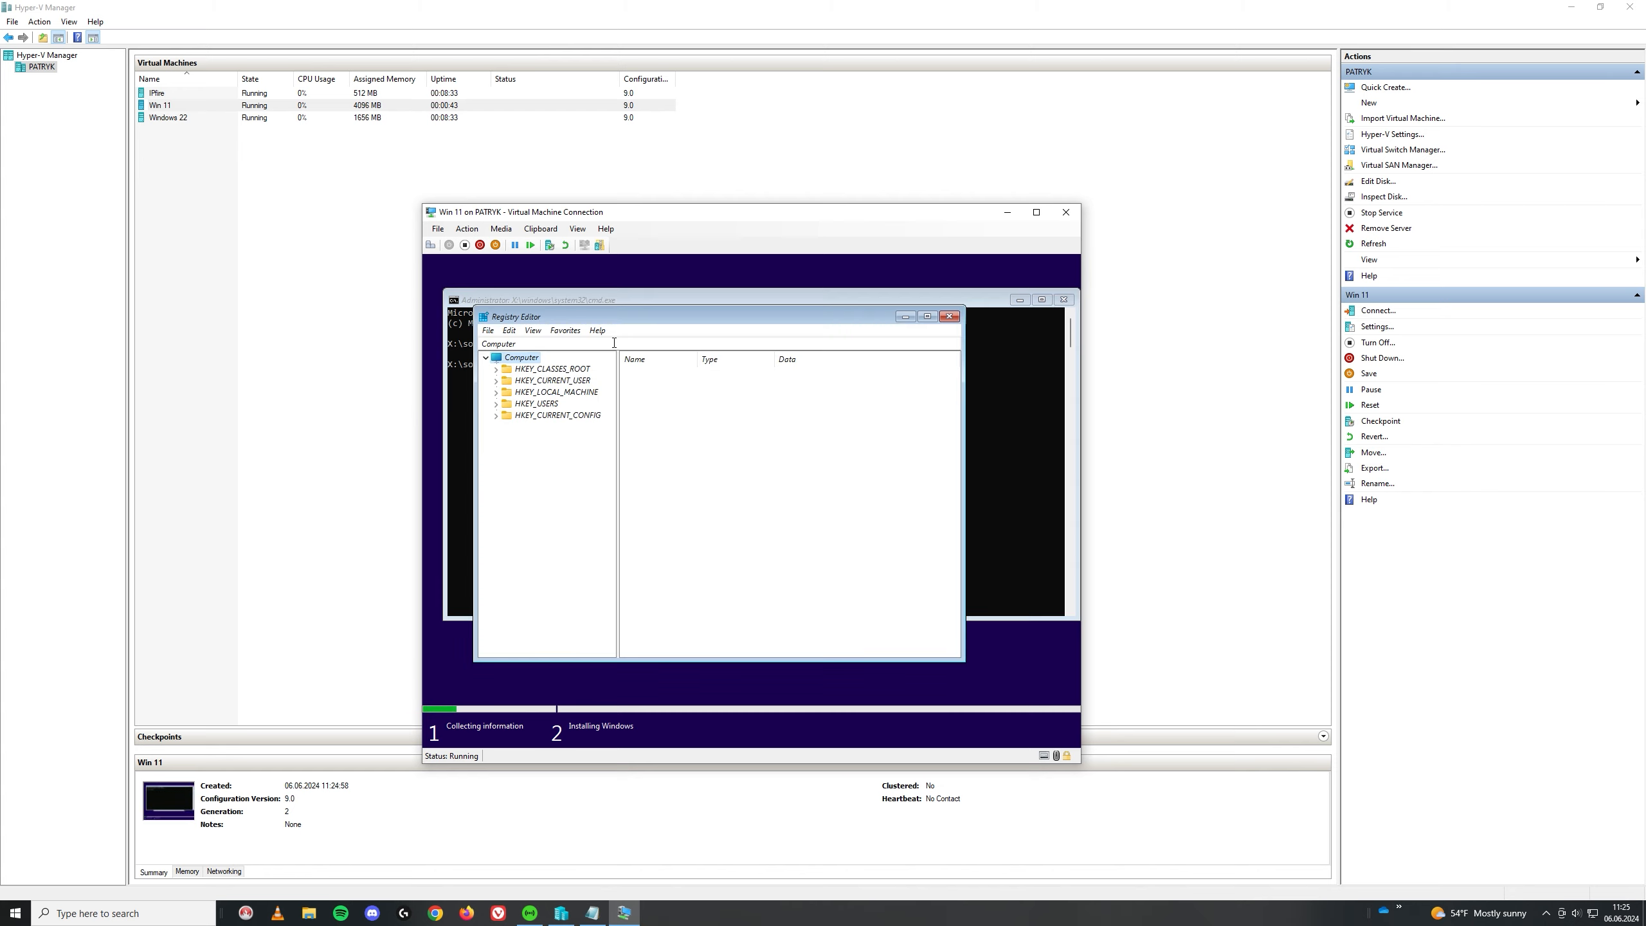
left_click(496, 392)
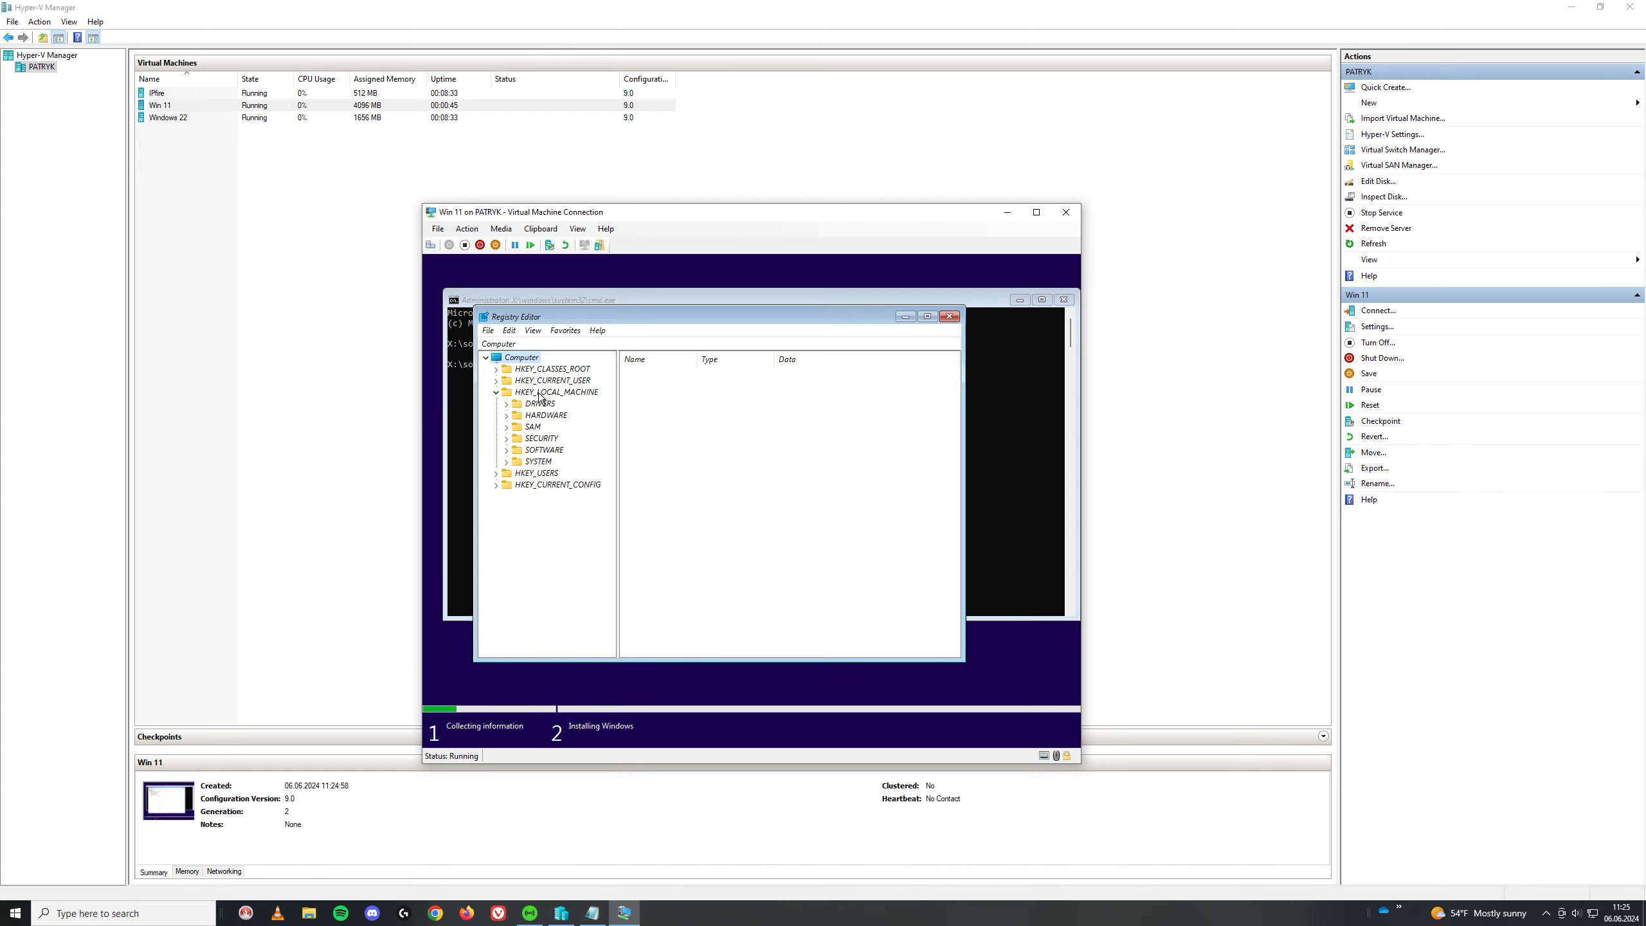
left_click(508, 462)
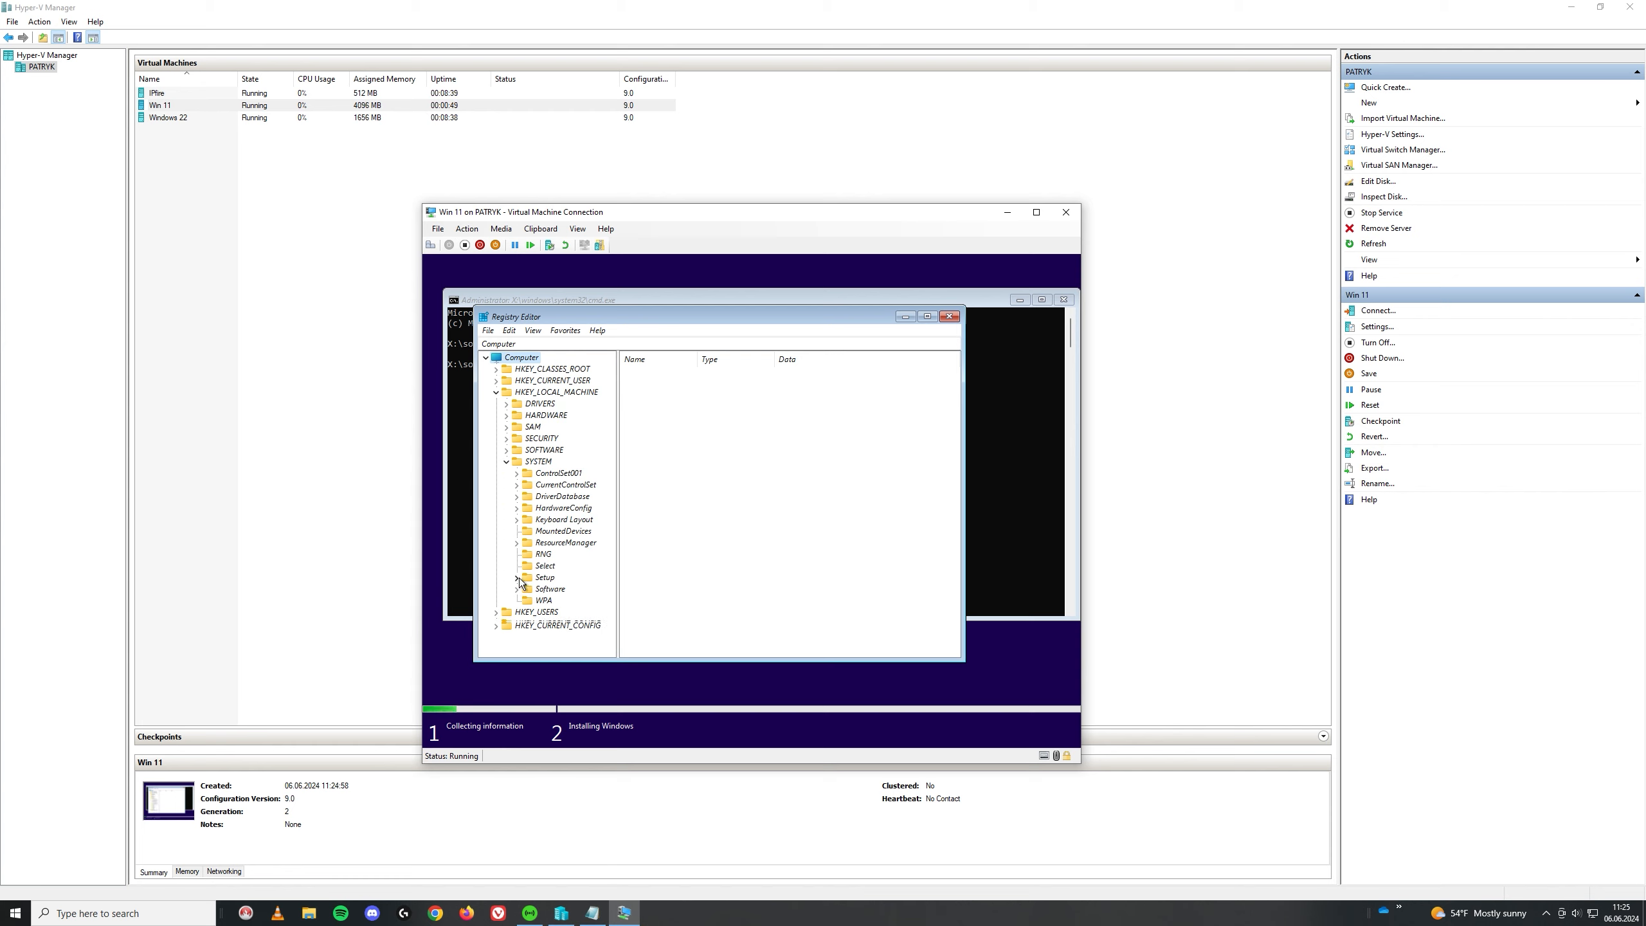
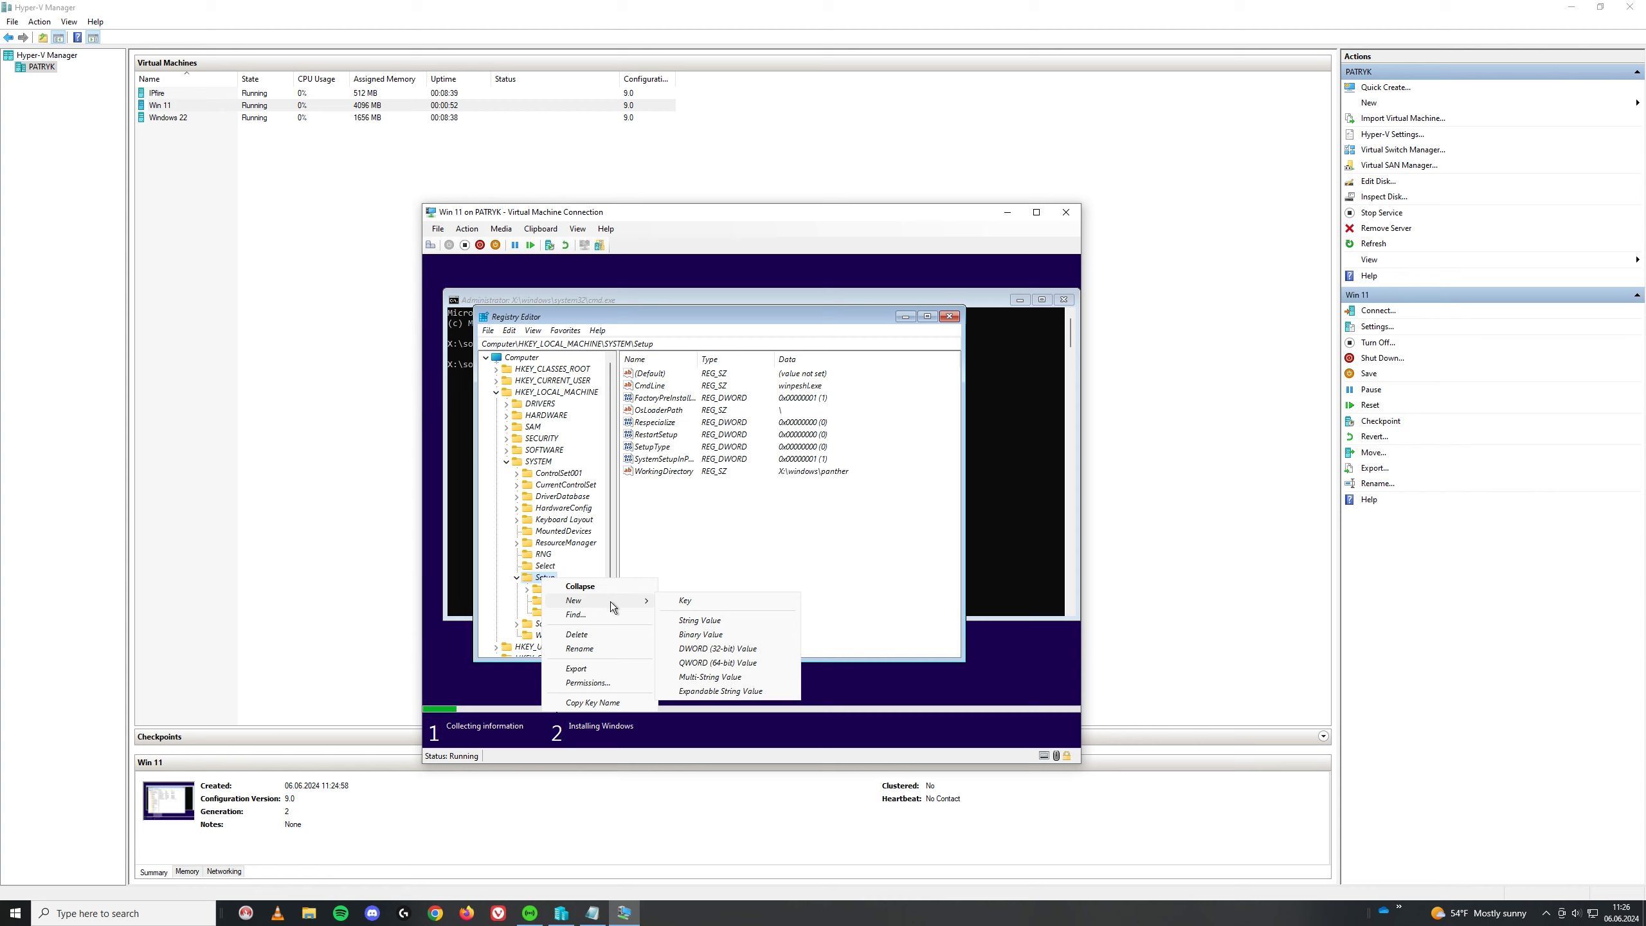
Step: Create a new key named LabConfig under Setup
left_click(684, 600)
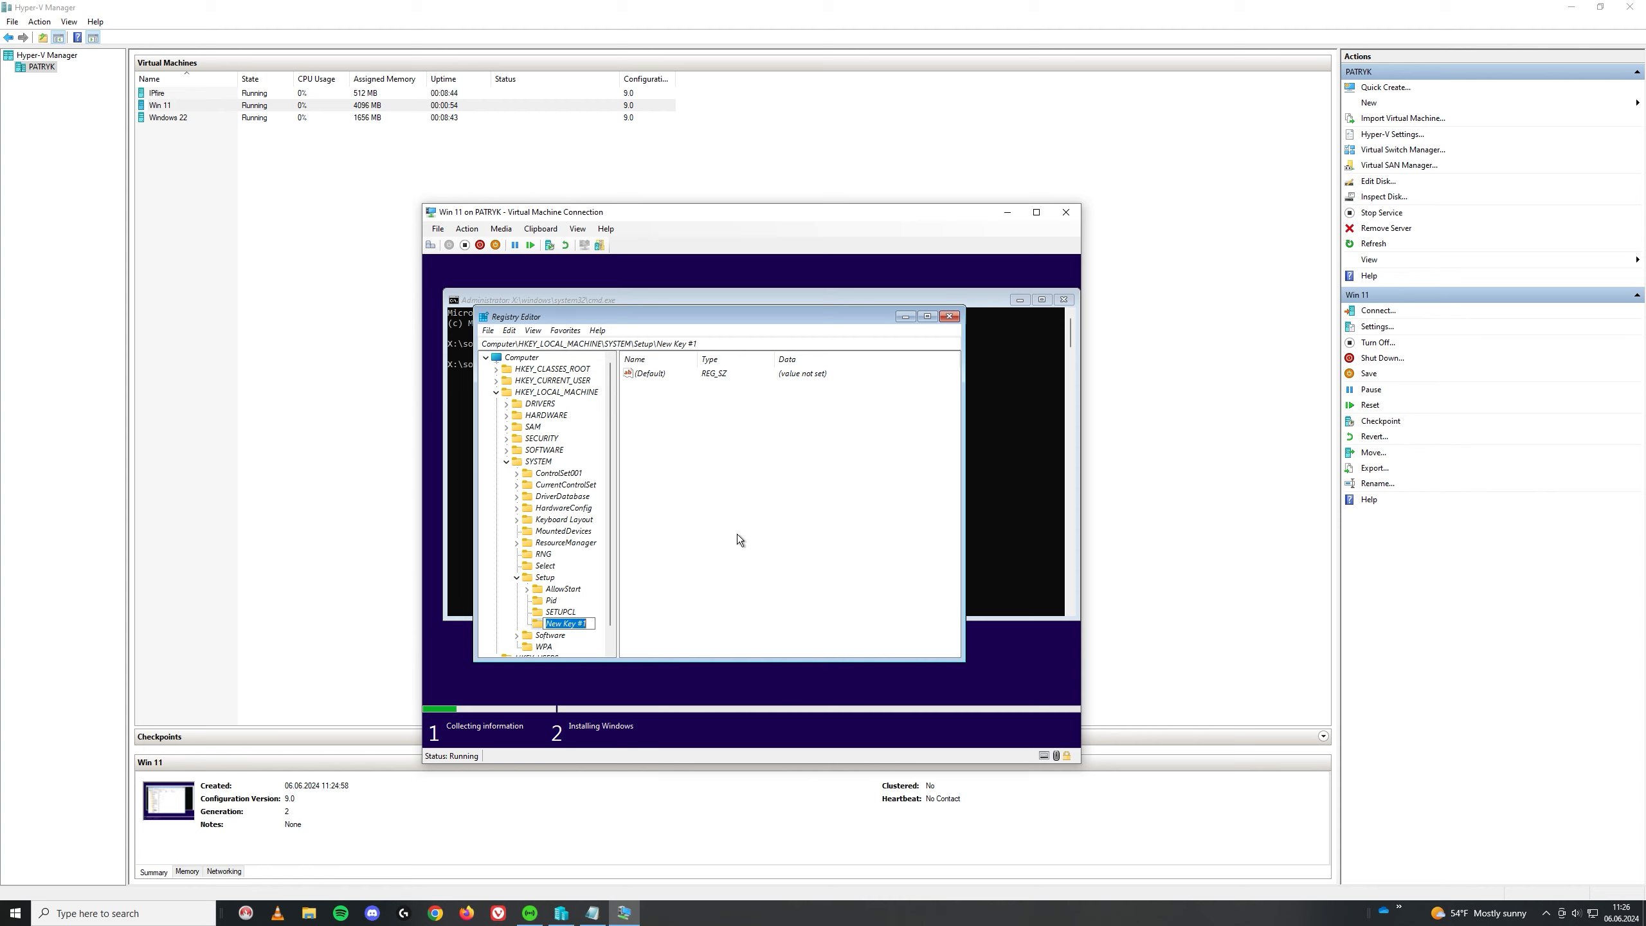
type("LabConfig")
key("Return")
Step: Add a DWORD (32-bit) value named BypassTPMCheck to LabConfig
right_click(728, 460)
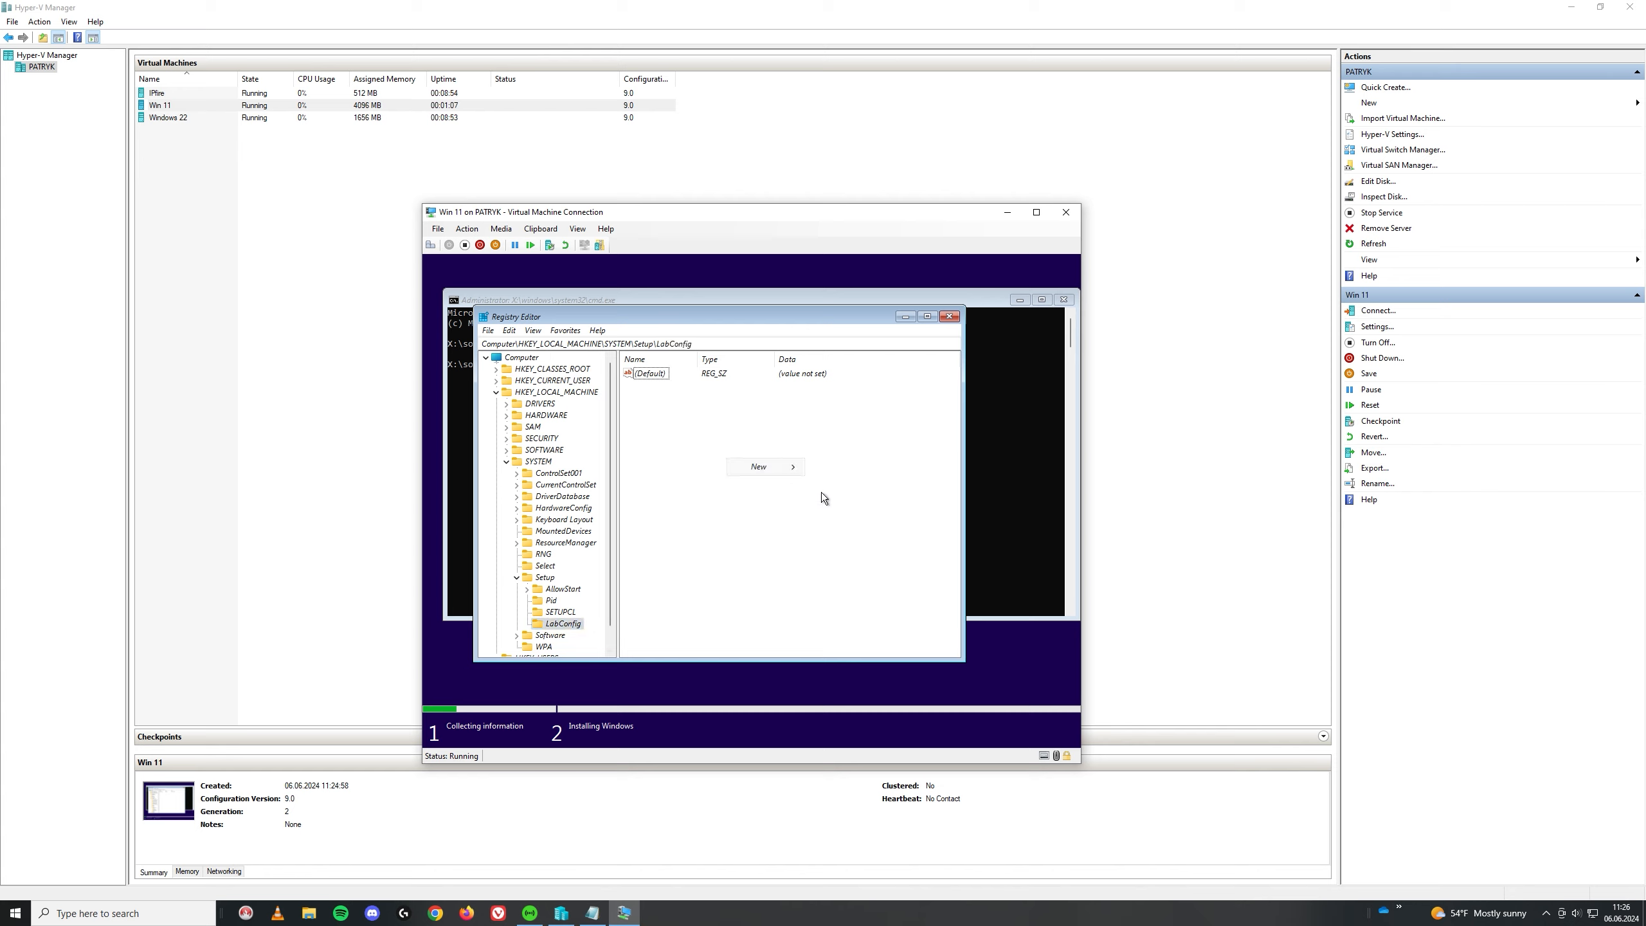
mouse_move(797, 471)
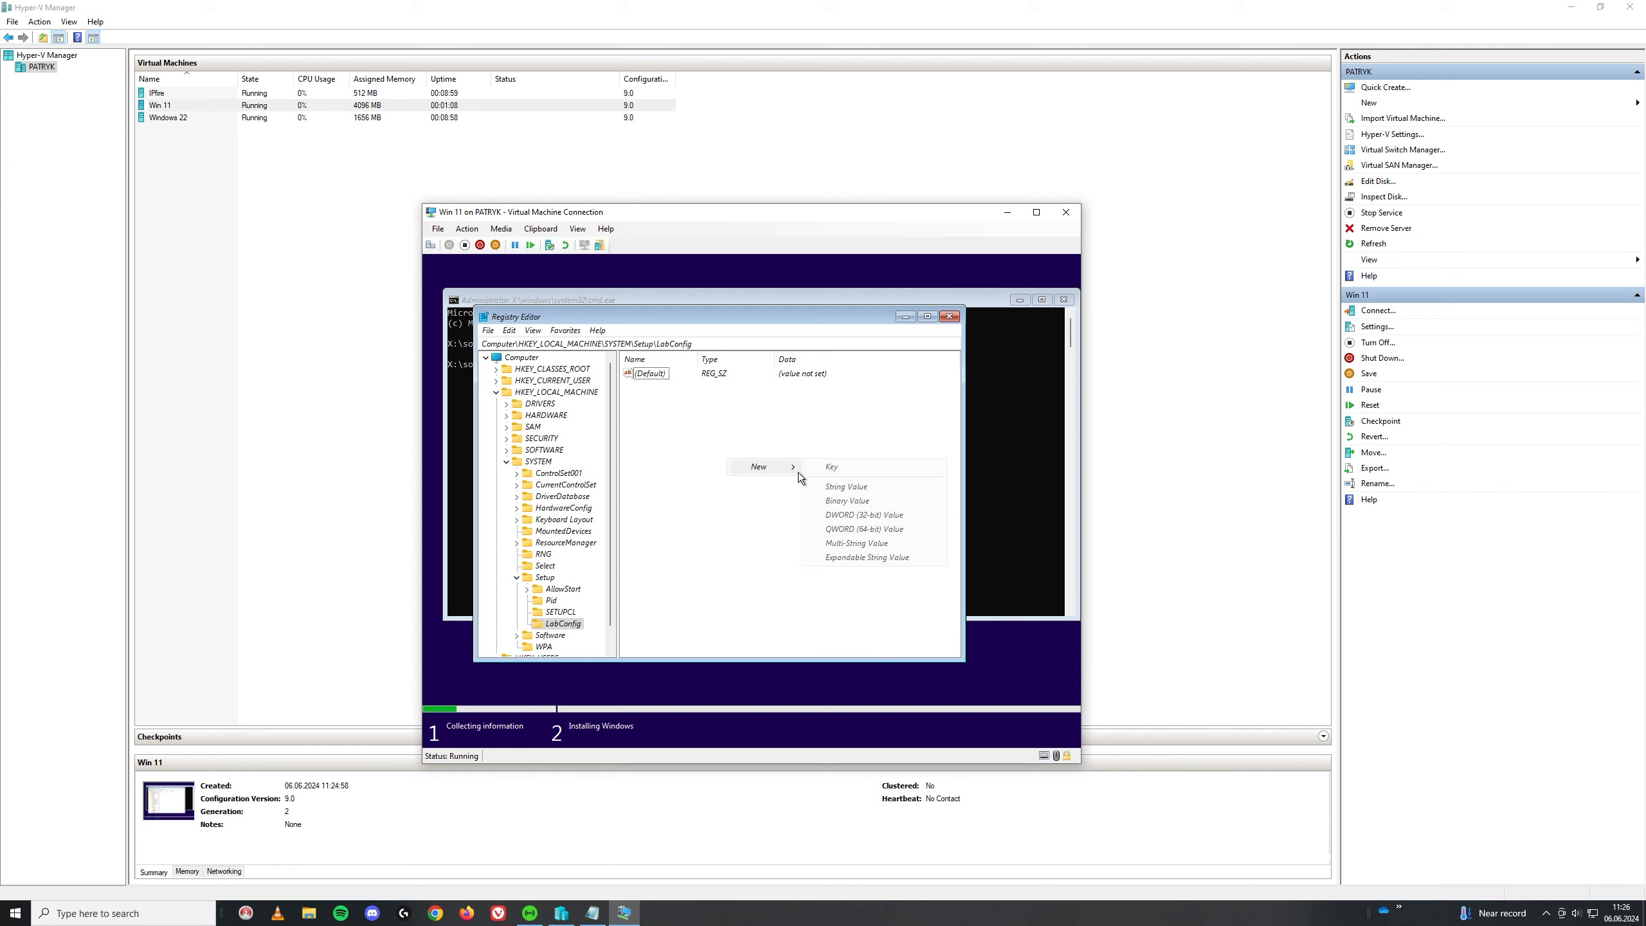
left_click(865, 516)
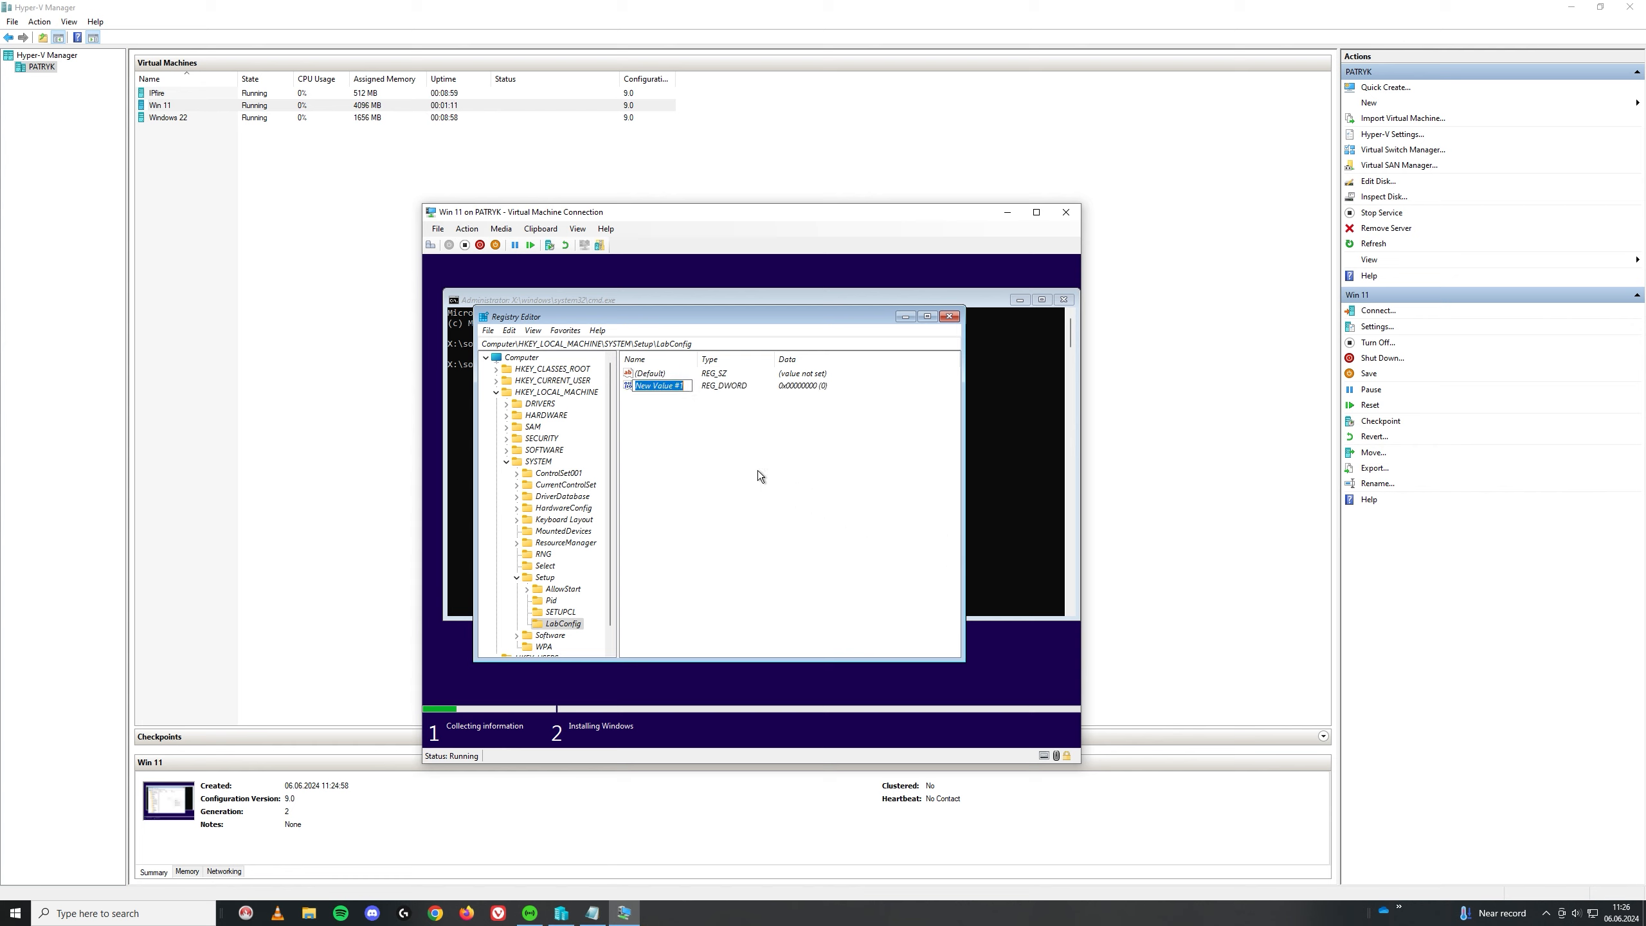
type("BypassTPM")
key("Return")
right_click(662, 388)
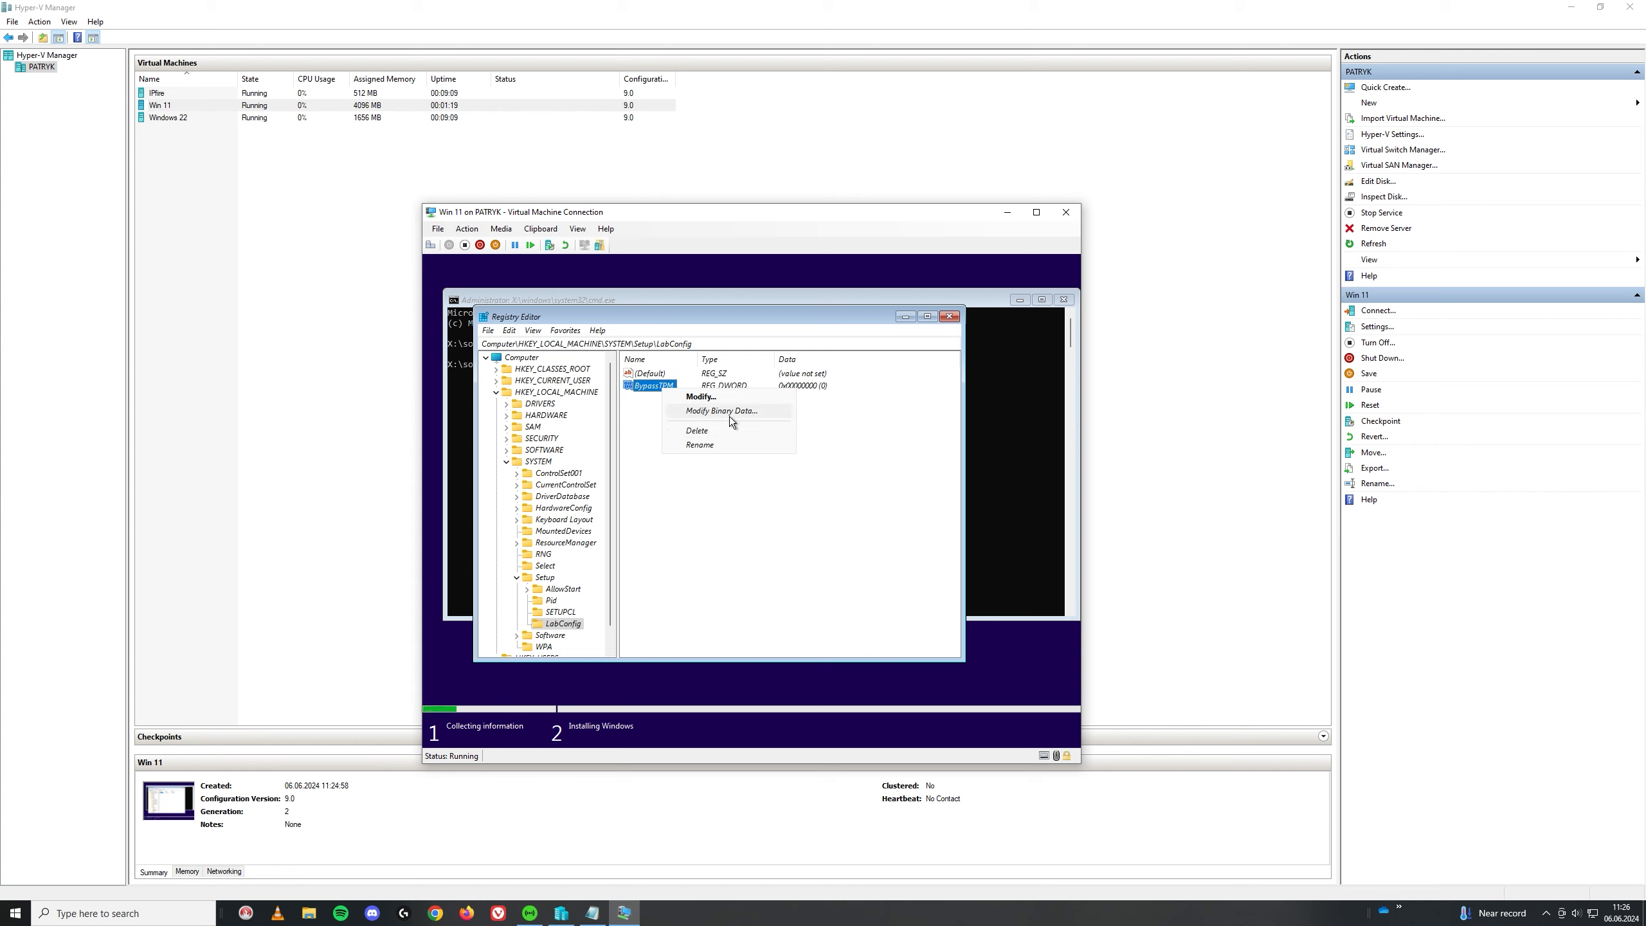
left_click(717, 395)
left_click(713, 378)
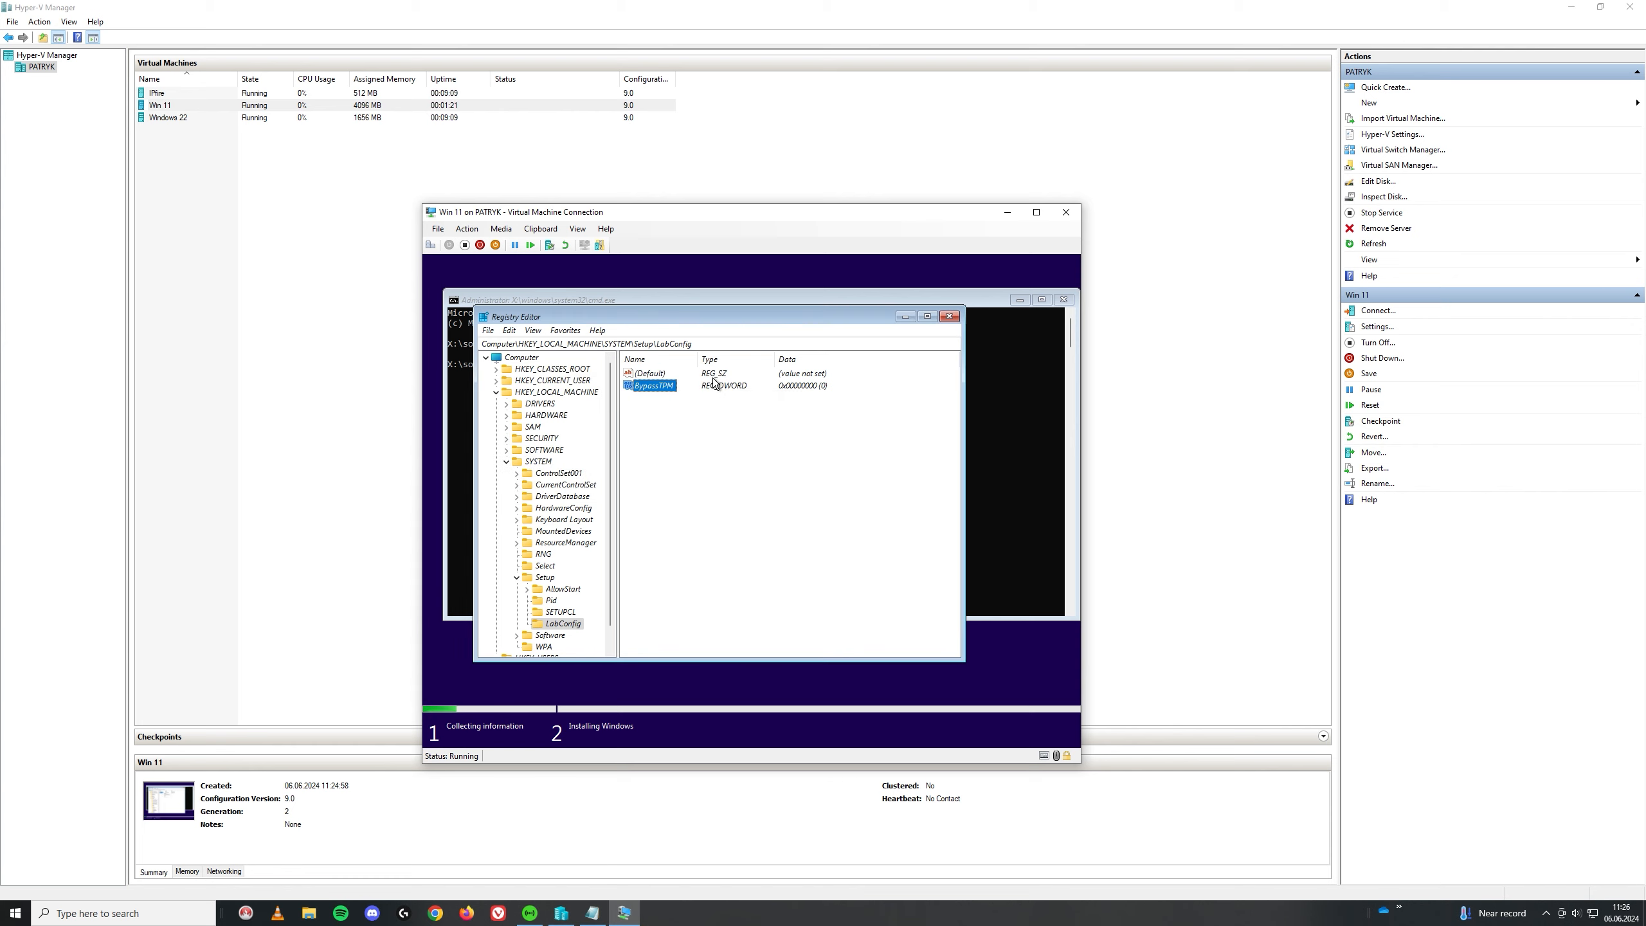
right_click(658, 385)
left_click(698, 447)
type("Check")
double_click(674, 386)
key("ctrl+c")
Step: Add DWORD values BypassRAMCheck and BypassCPUCheck by editing the copied BypassTPMCheck name
right_click(682, 425)
mouse_move(728, 436)
left_click(814, 481)
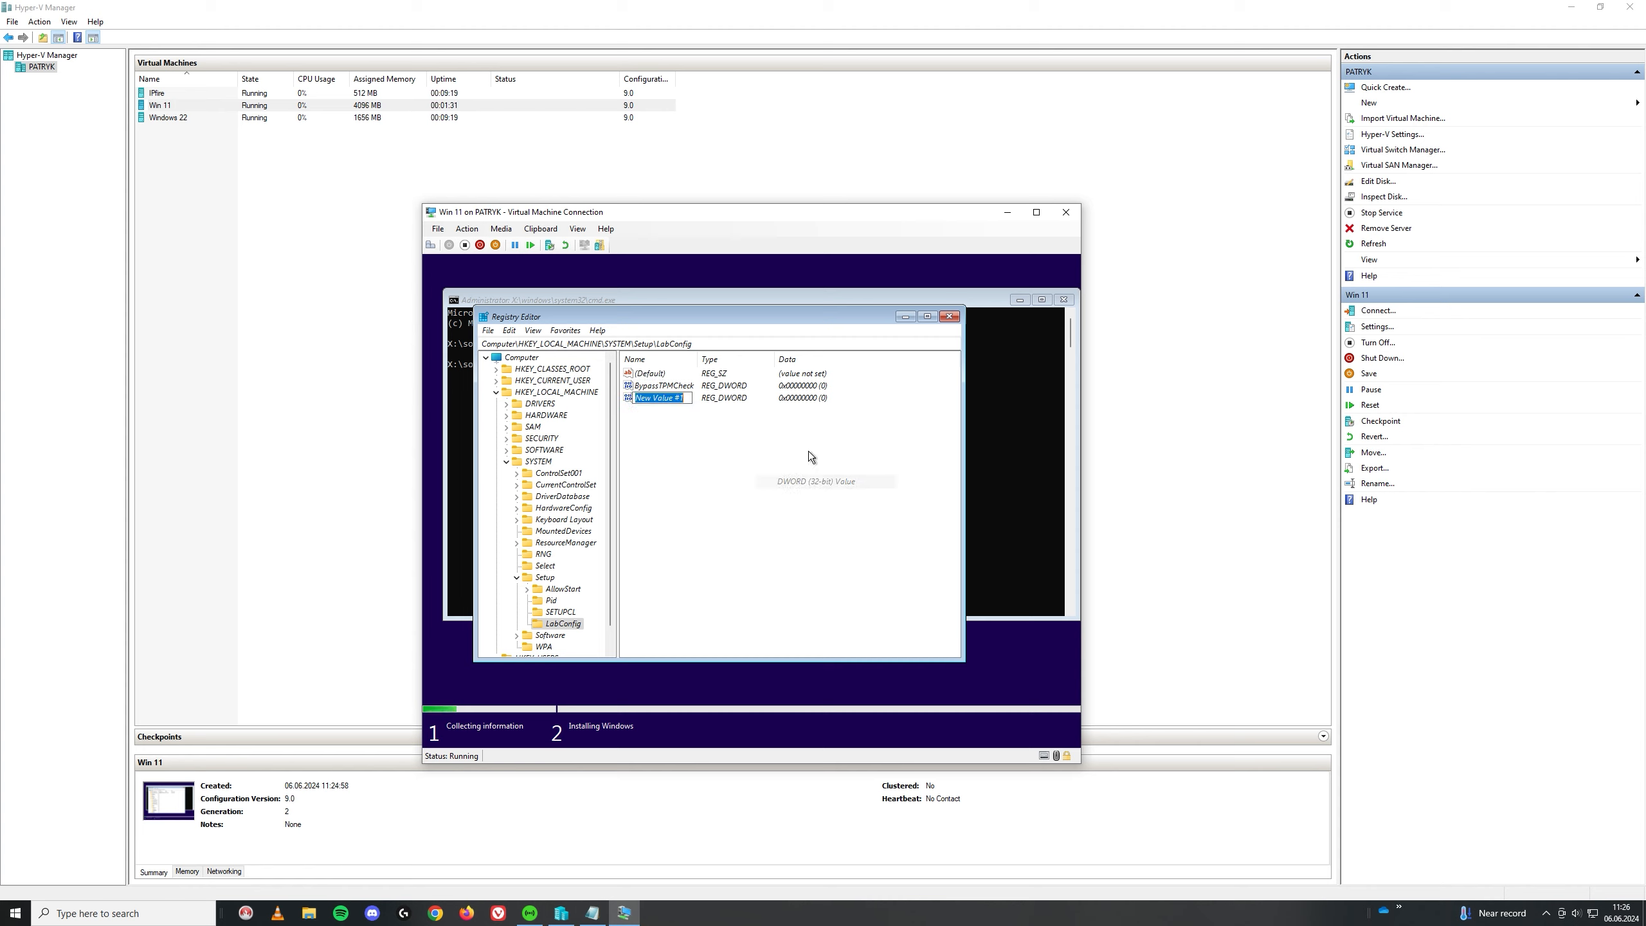
key("ctrl+v")
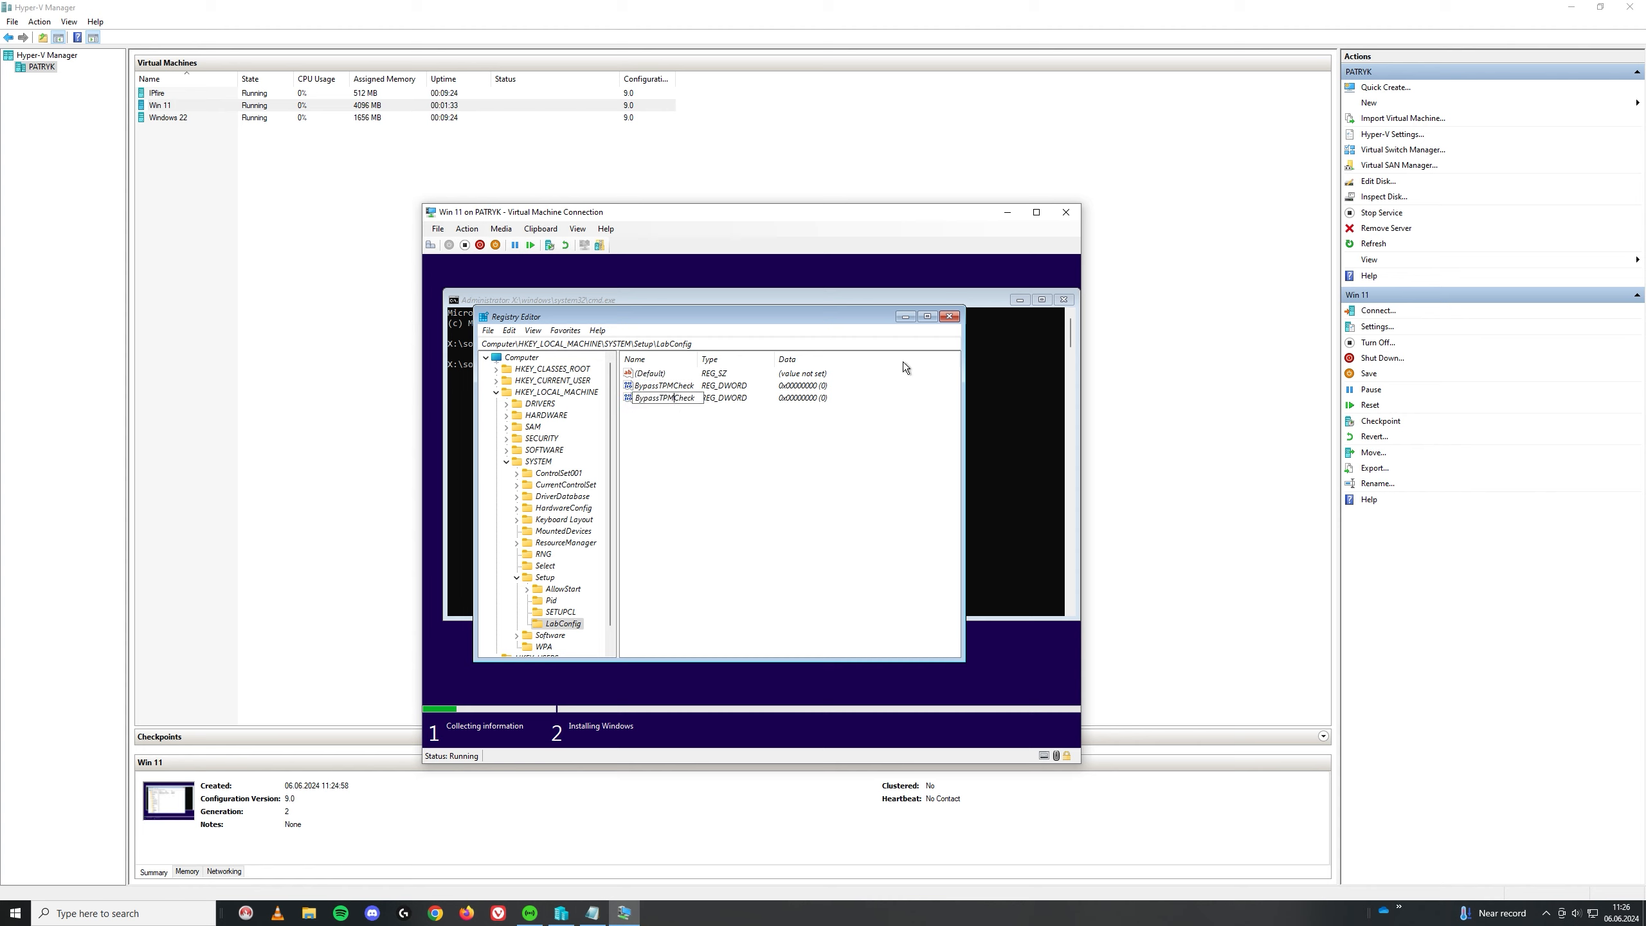
key("BackSpace")
key("BackSpace")
key("BackSpace")
type("RAM")
type("\\")
key("Return")
right_click(693, 422)
mouse_move(757, 436)
left_click(855, 477)
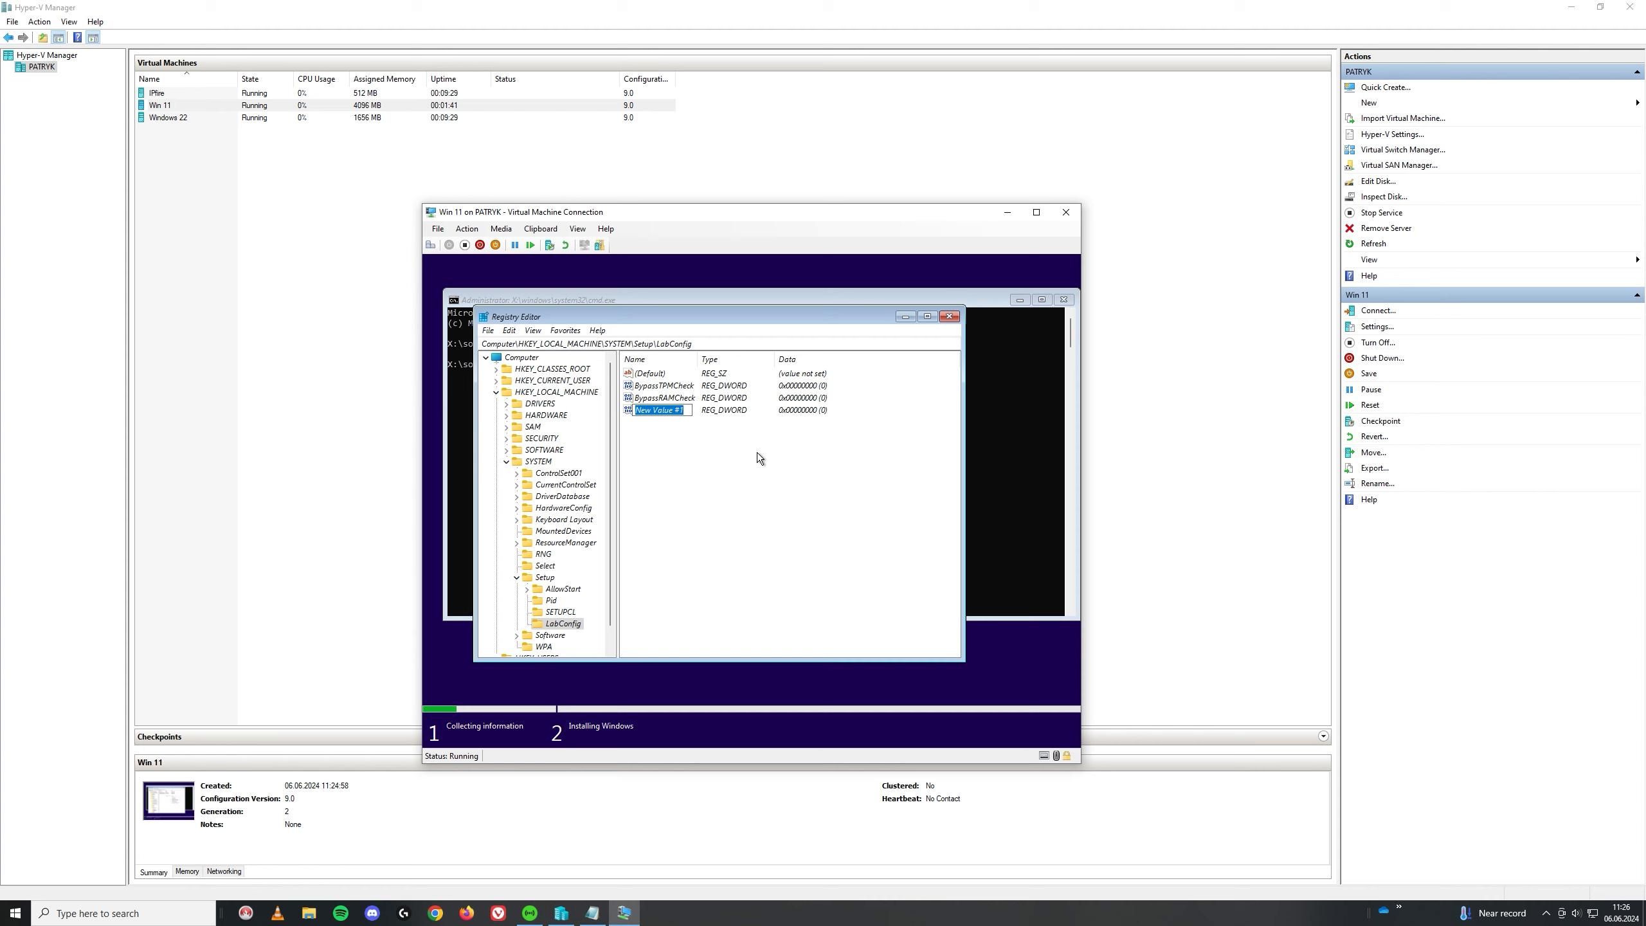
key("ctrl+v")
key("BackSpace")
key("BackSpace")
key("BackSpace")
type("CPU")
key("Return")
Step: Add a fourth DWORD value named BypassSecureBootCheck
right_click(668, 447)
mouse_move(731, 462)
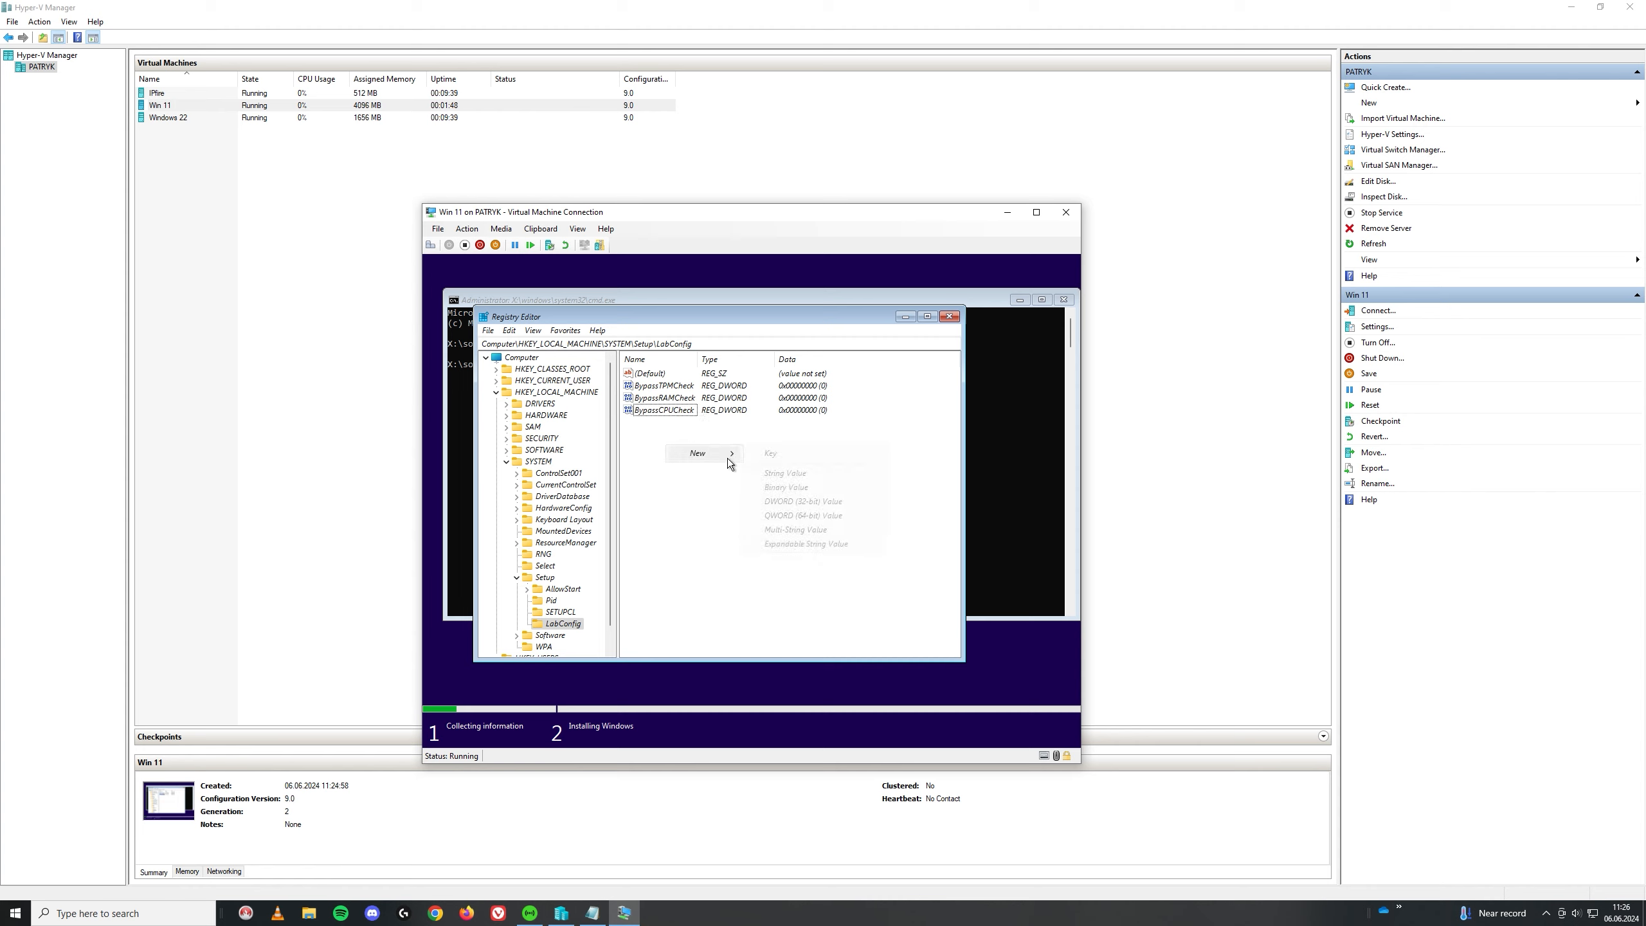
left_click(817, 500)
key("ctrl+v")
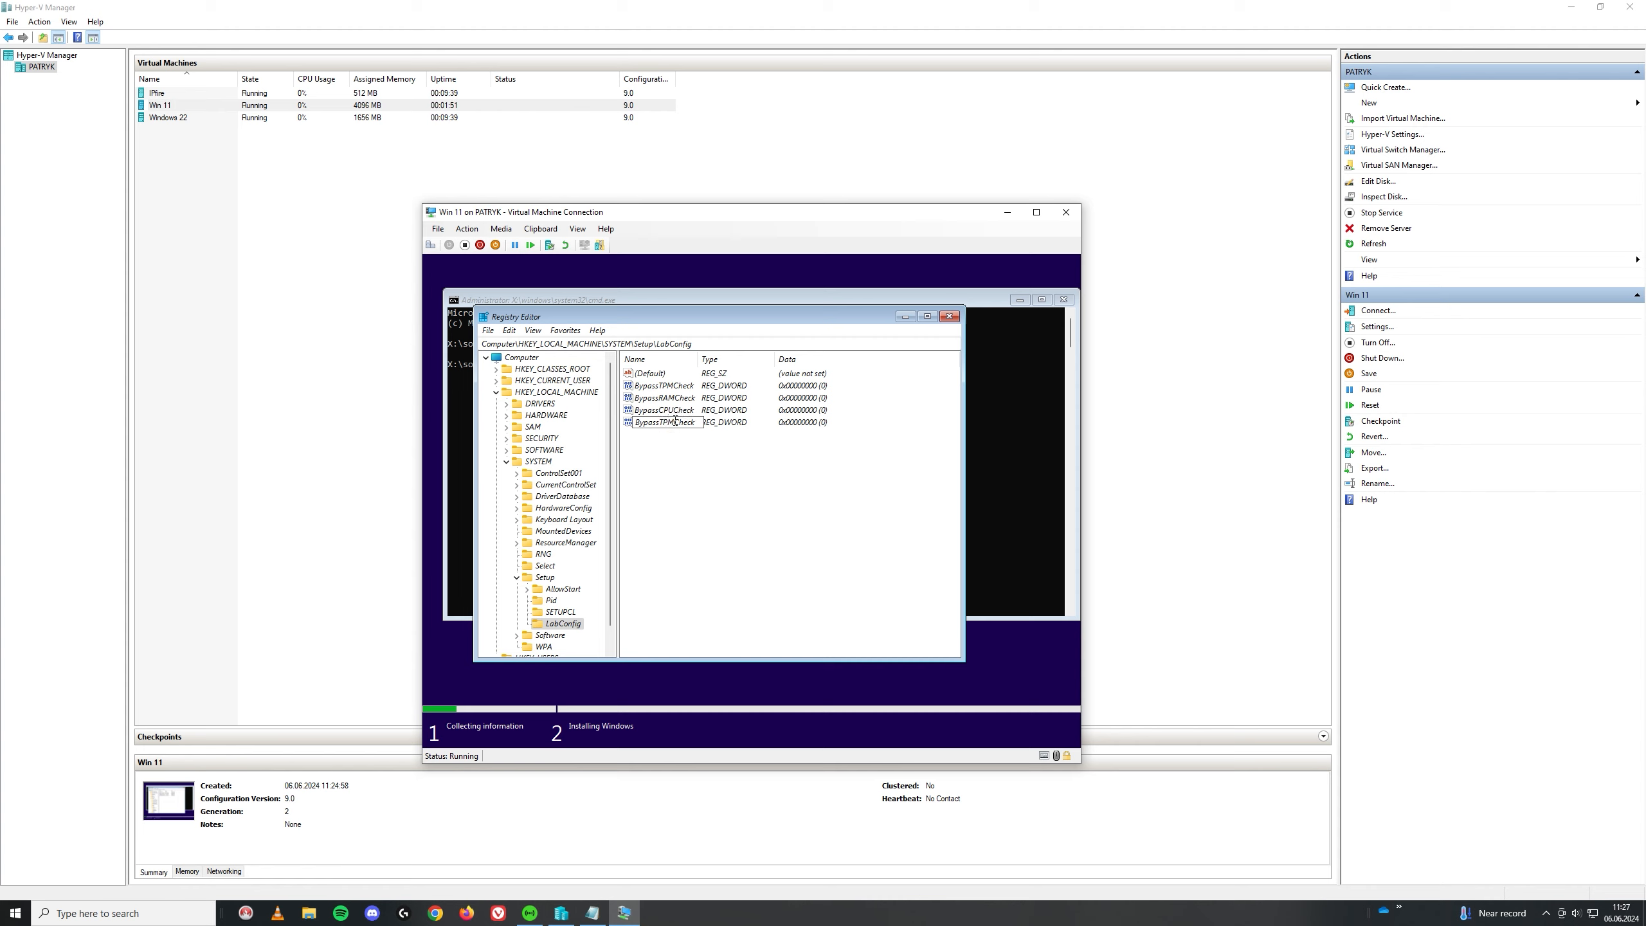
key("BackSpace")
key("BackSpace")
key("BackSpace")
type("SecureBoot")
Step: Set BypassTPMCheck, BypassRAMCheck and BypassCPUCheck to 1
key("Return")
double_click(671, 386)
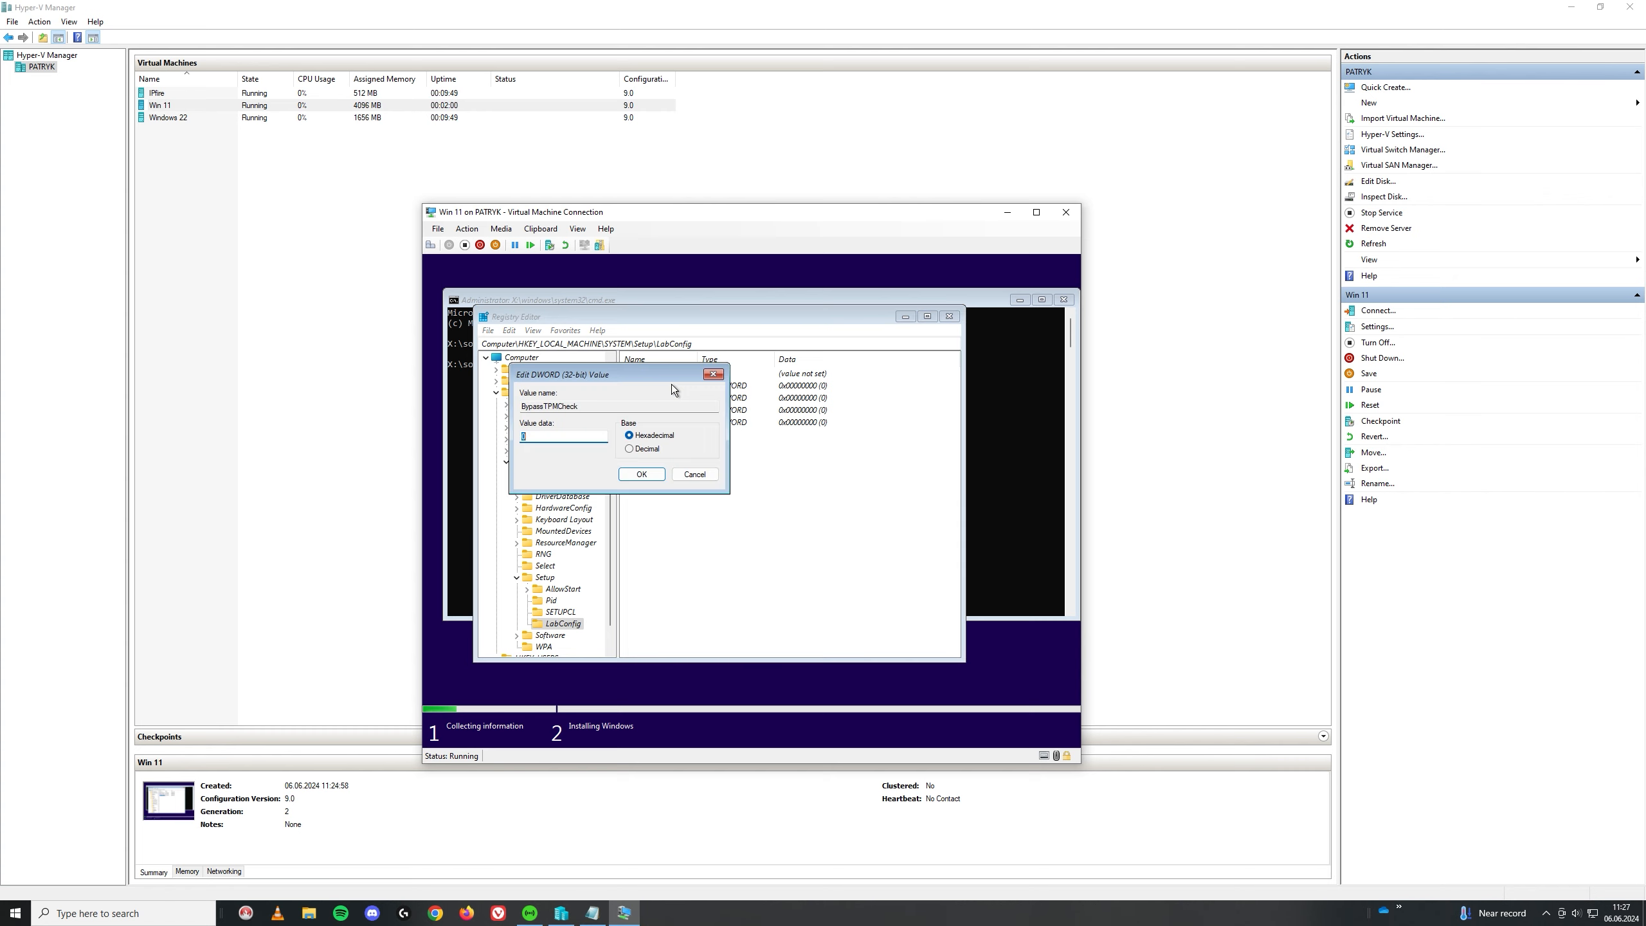
type("1")
left_click(645, 473)
double_click(652, 398)
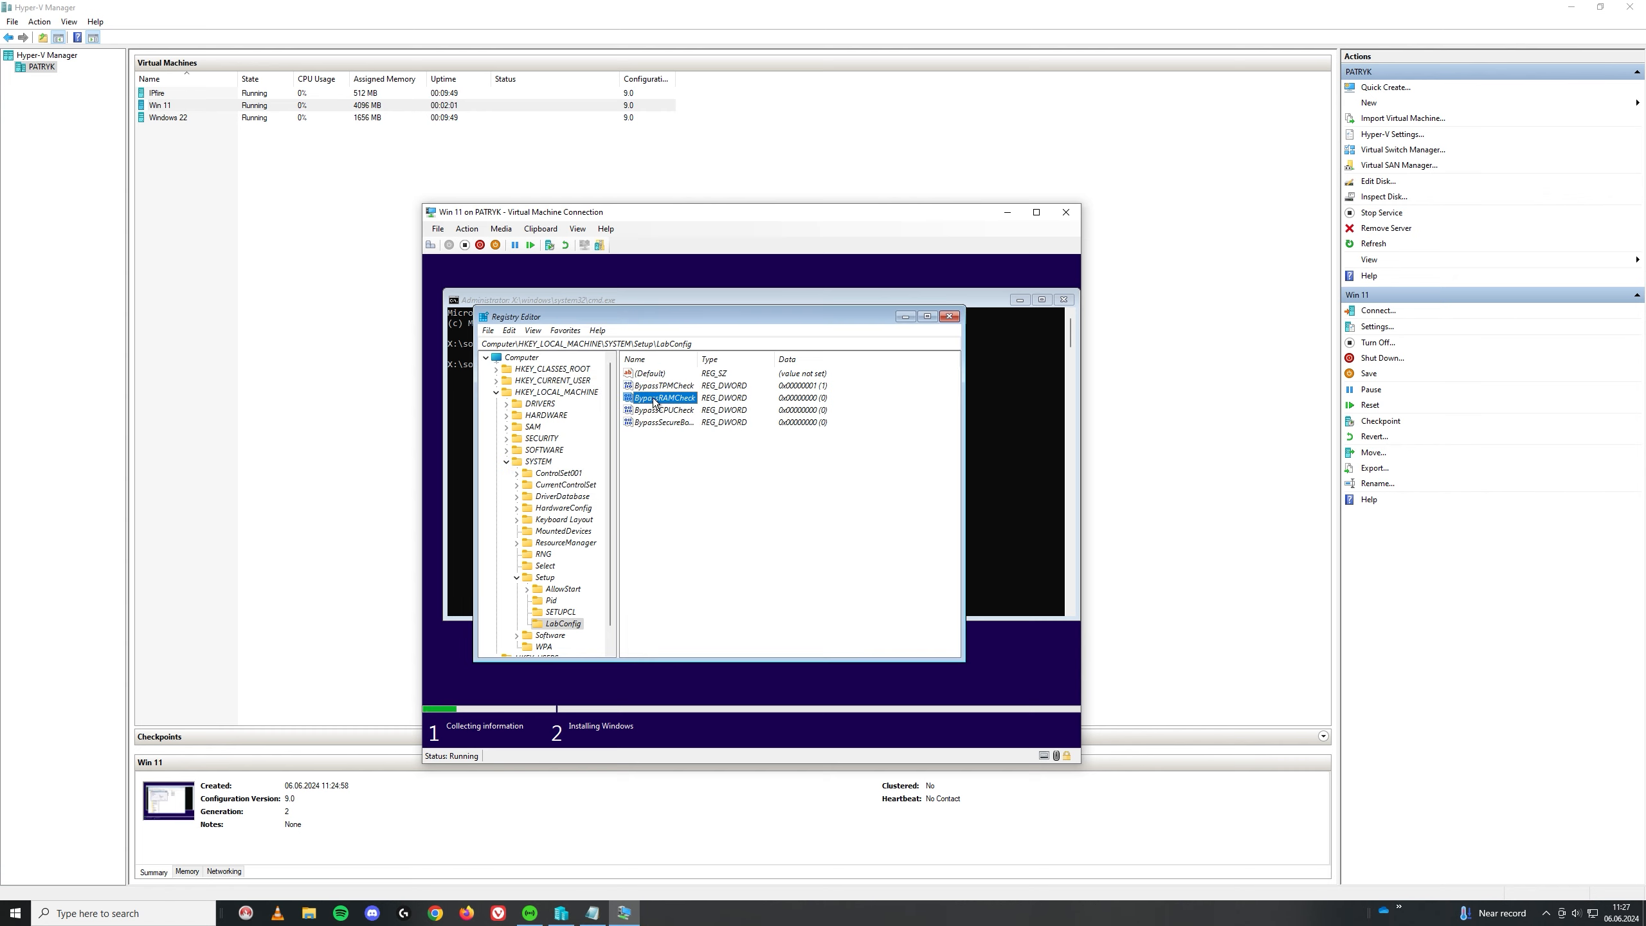
left_click(652, 472)
double_click(662, 409)
type("1")
left_click(654, 472)
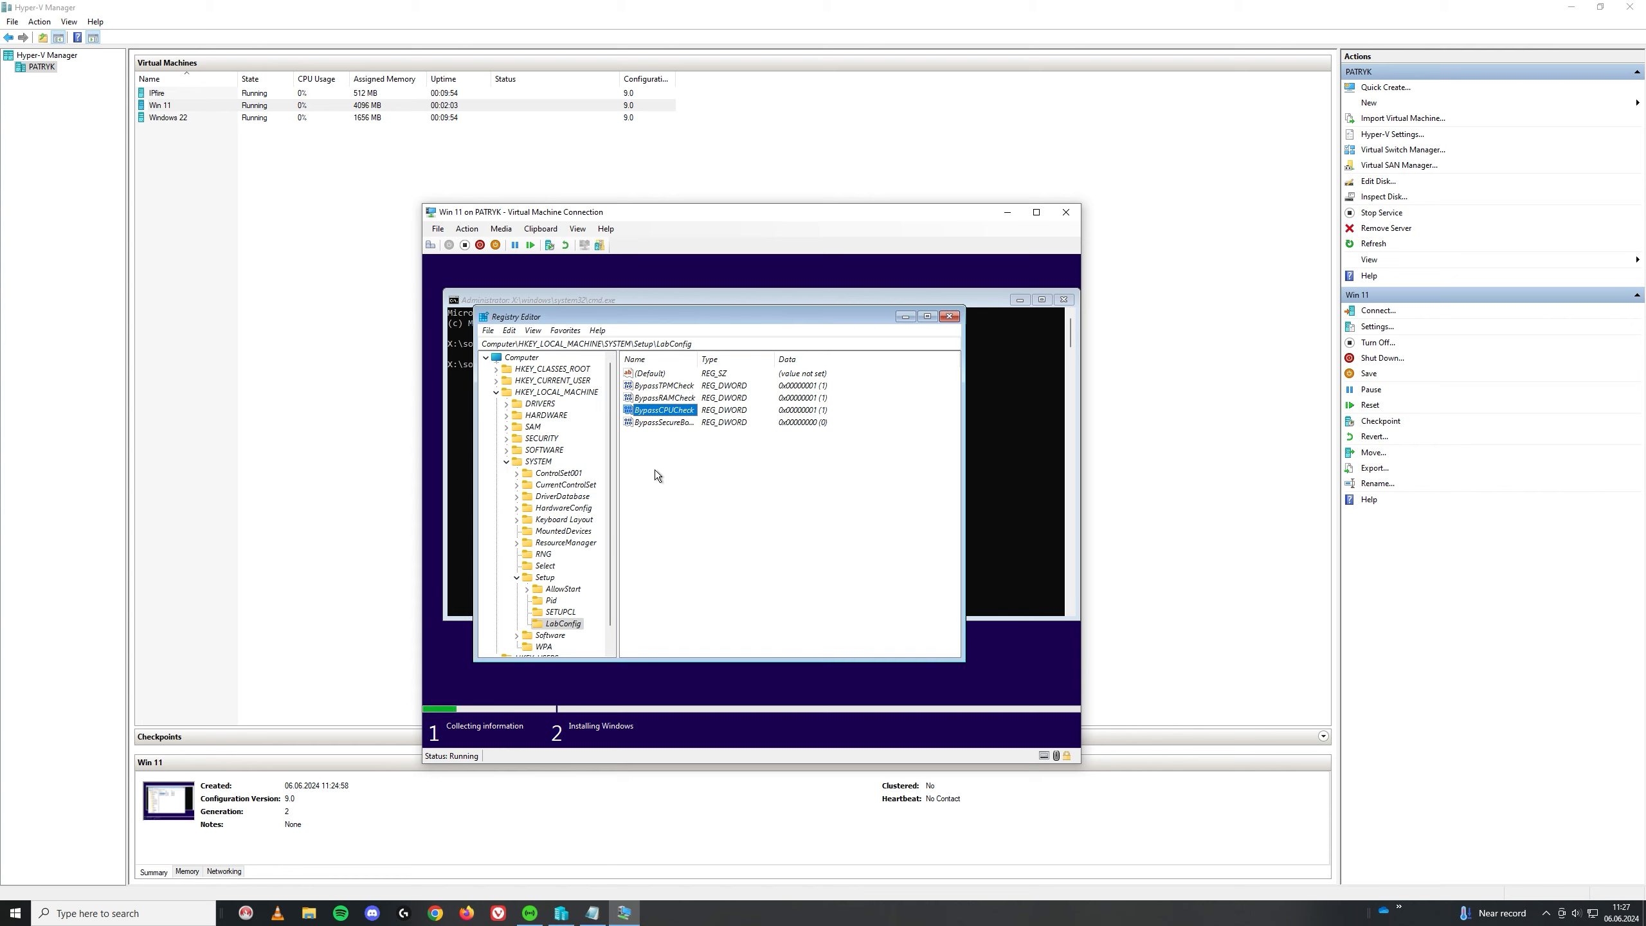
Step: Set BypassSecureBootCheck to 1, then close Registry Editor and the command prompt
double_click(664, 422)
type("1")
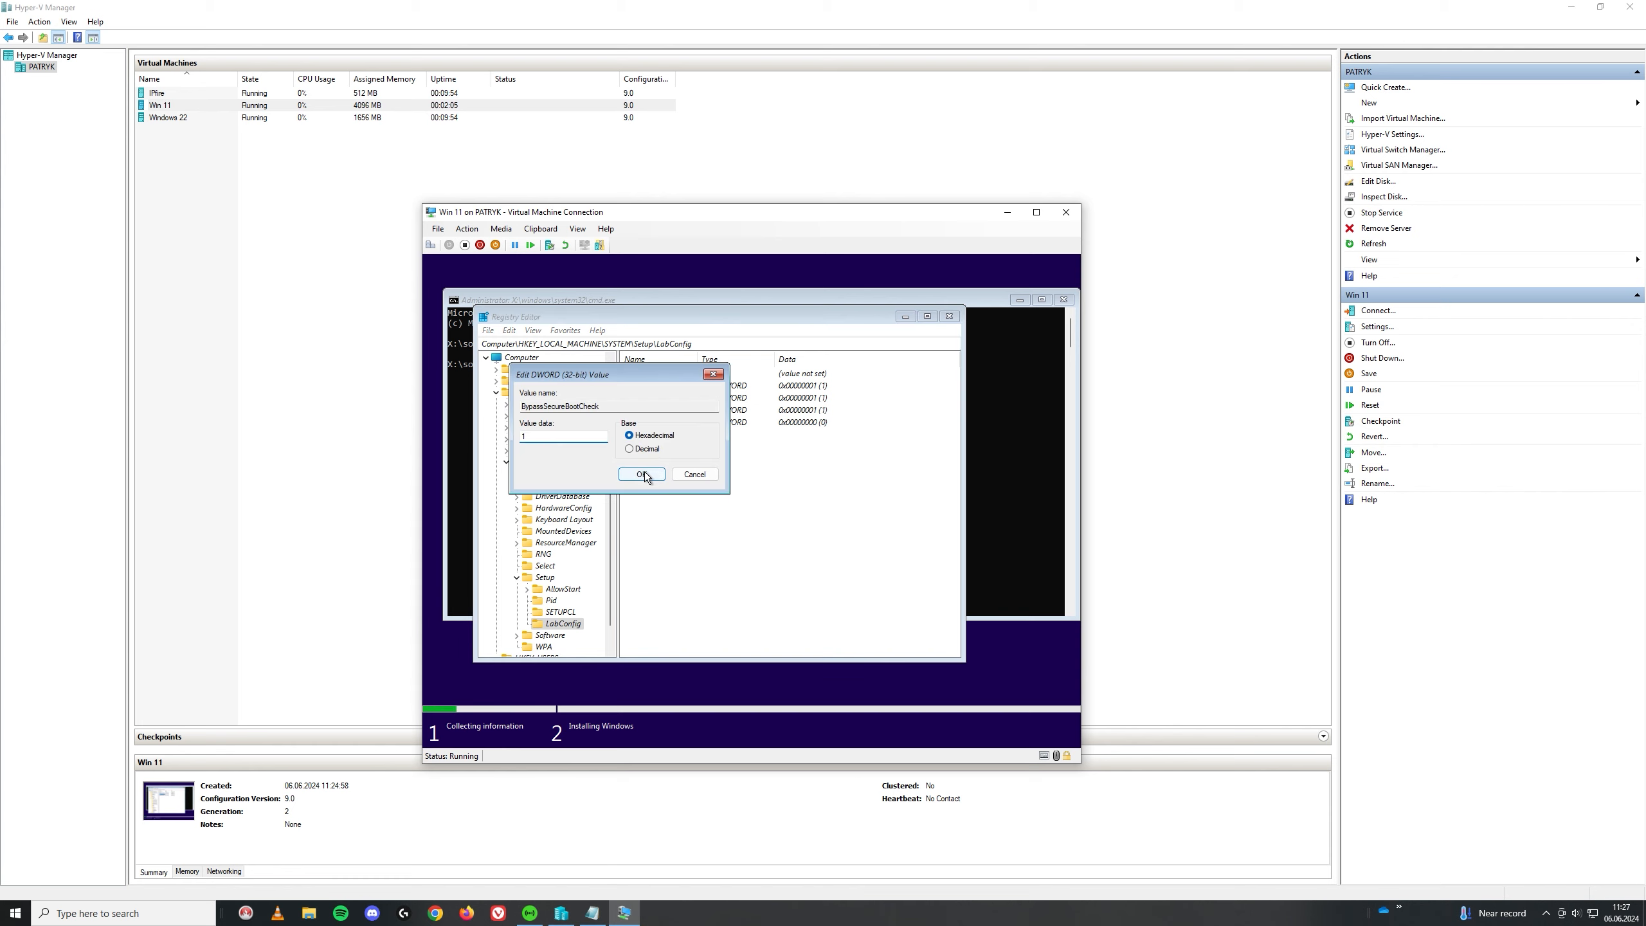
left_click(651, 473)
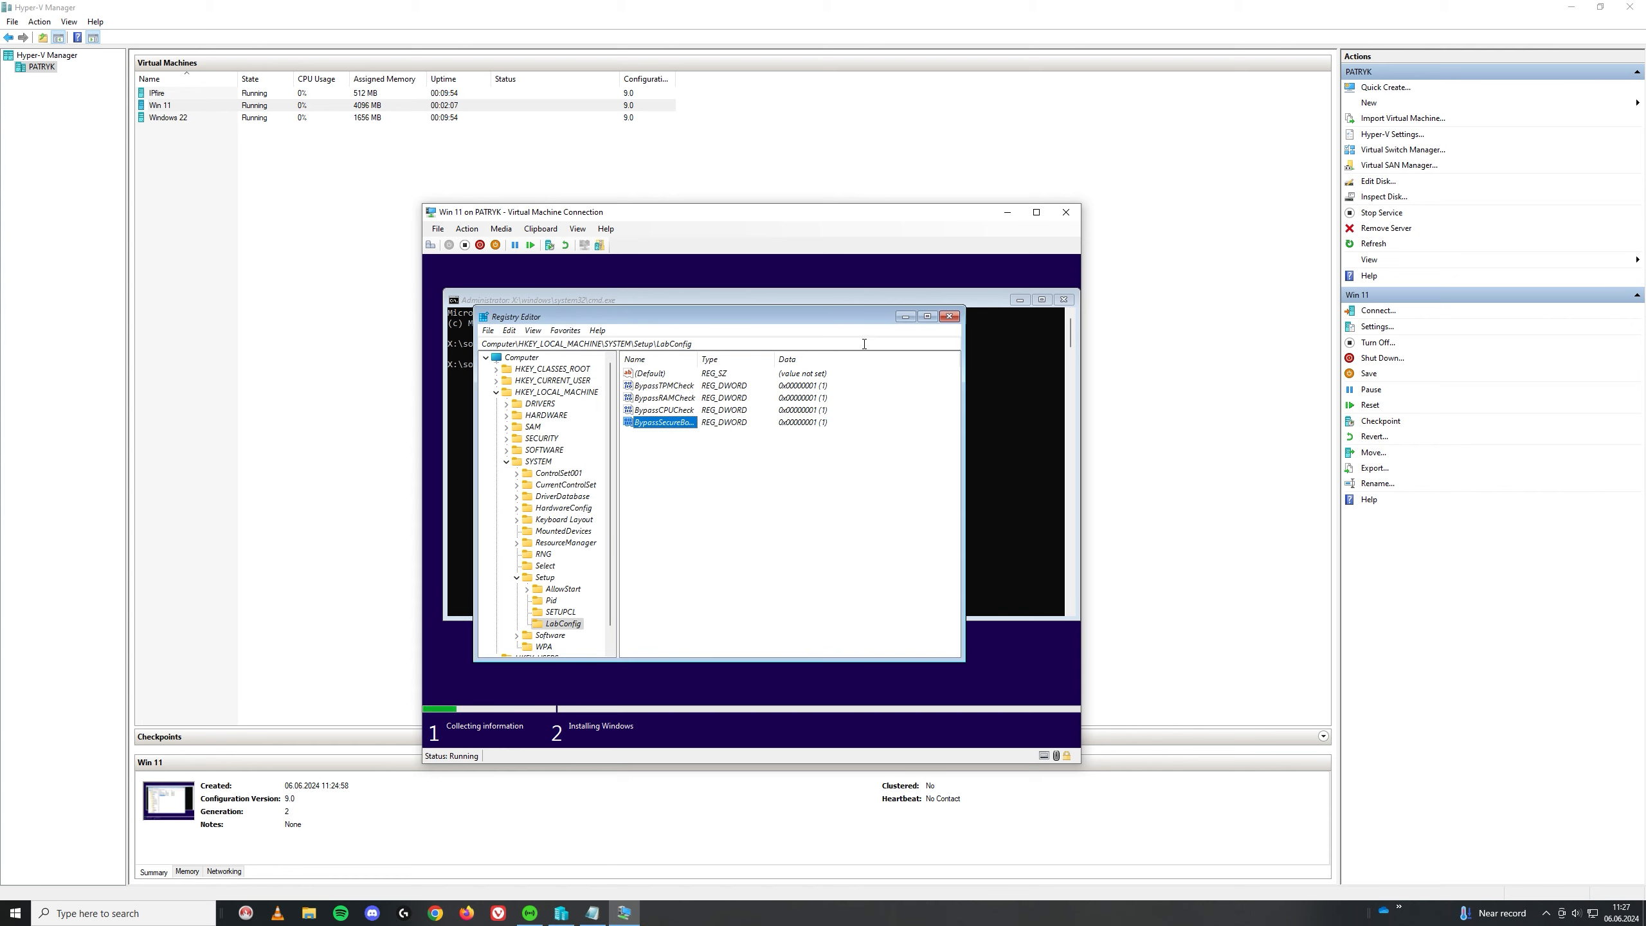
left_click(950, 317)
left_click(1058, 301)
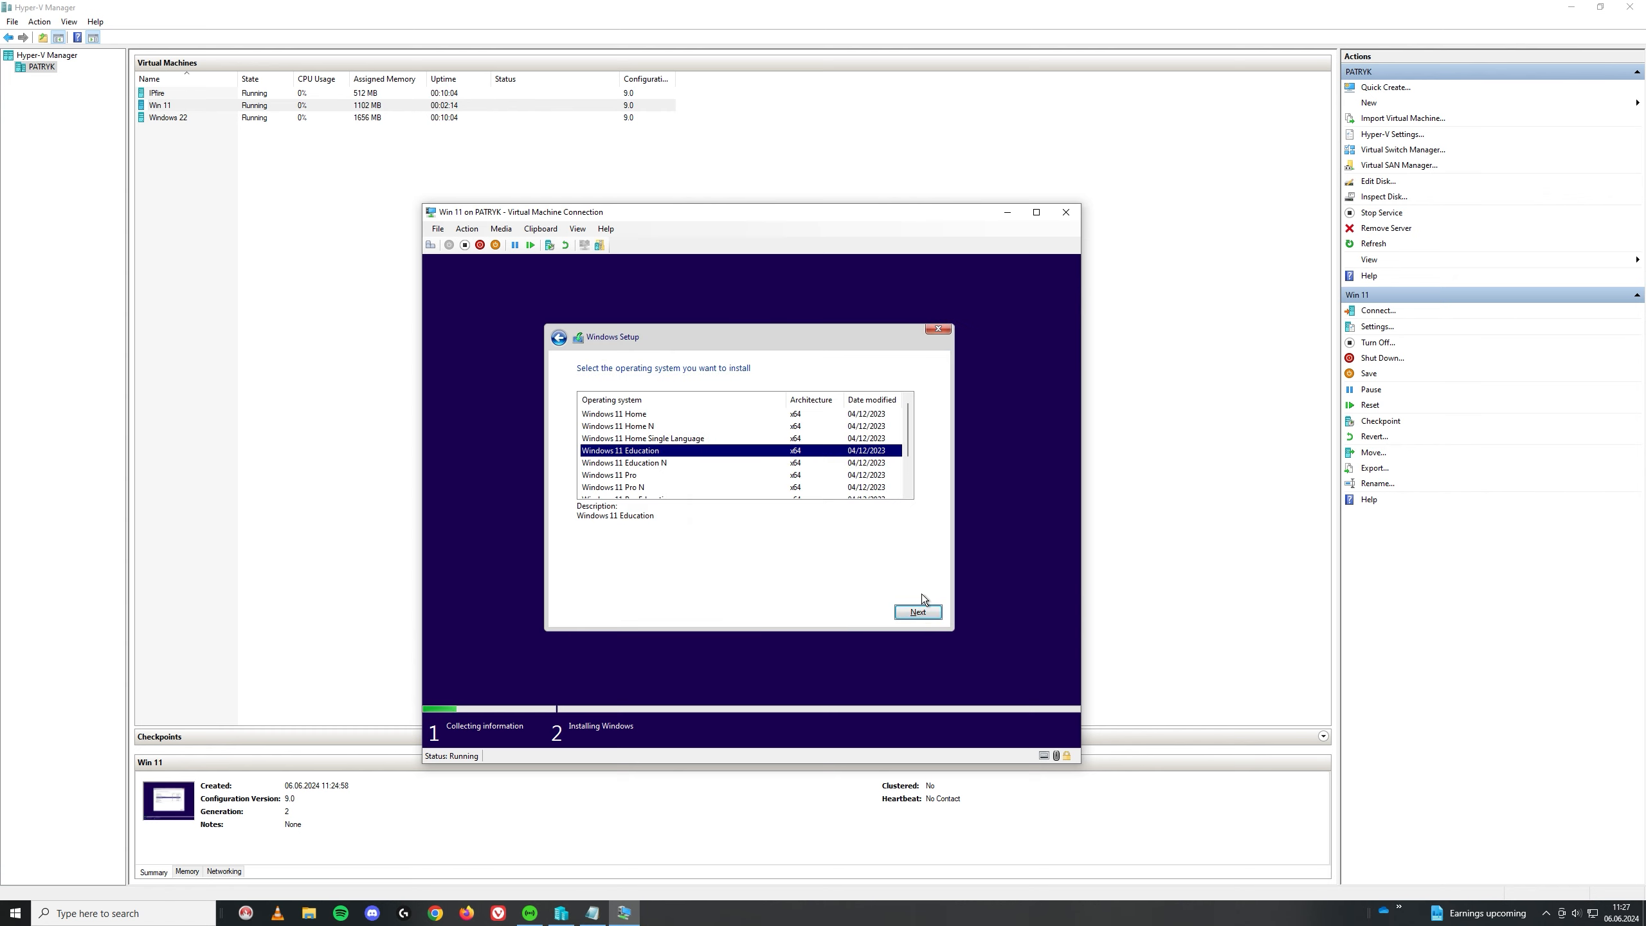
Step: Keep Windows 11 Education, accept the licence terms, and custom-install onto Drive 0 unallocated space
left_click(921, 611)
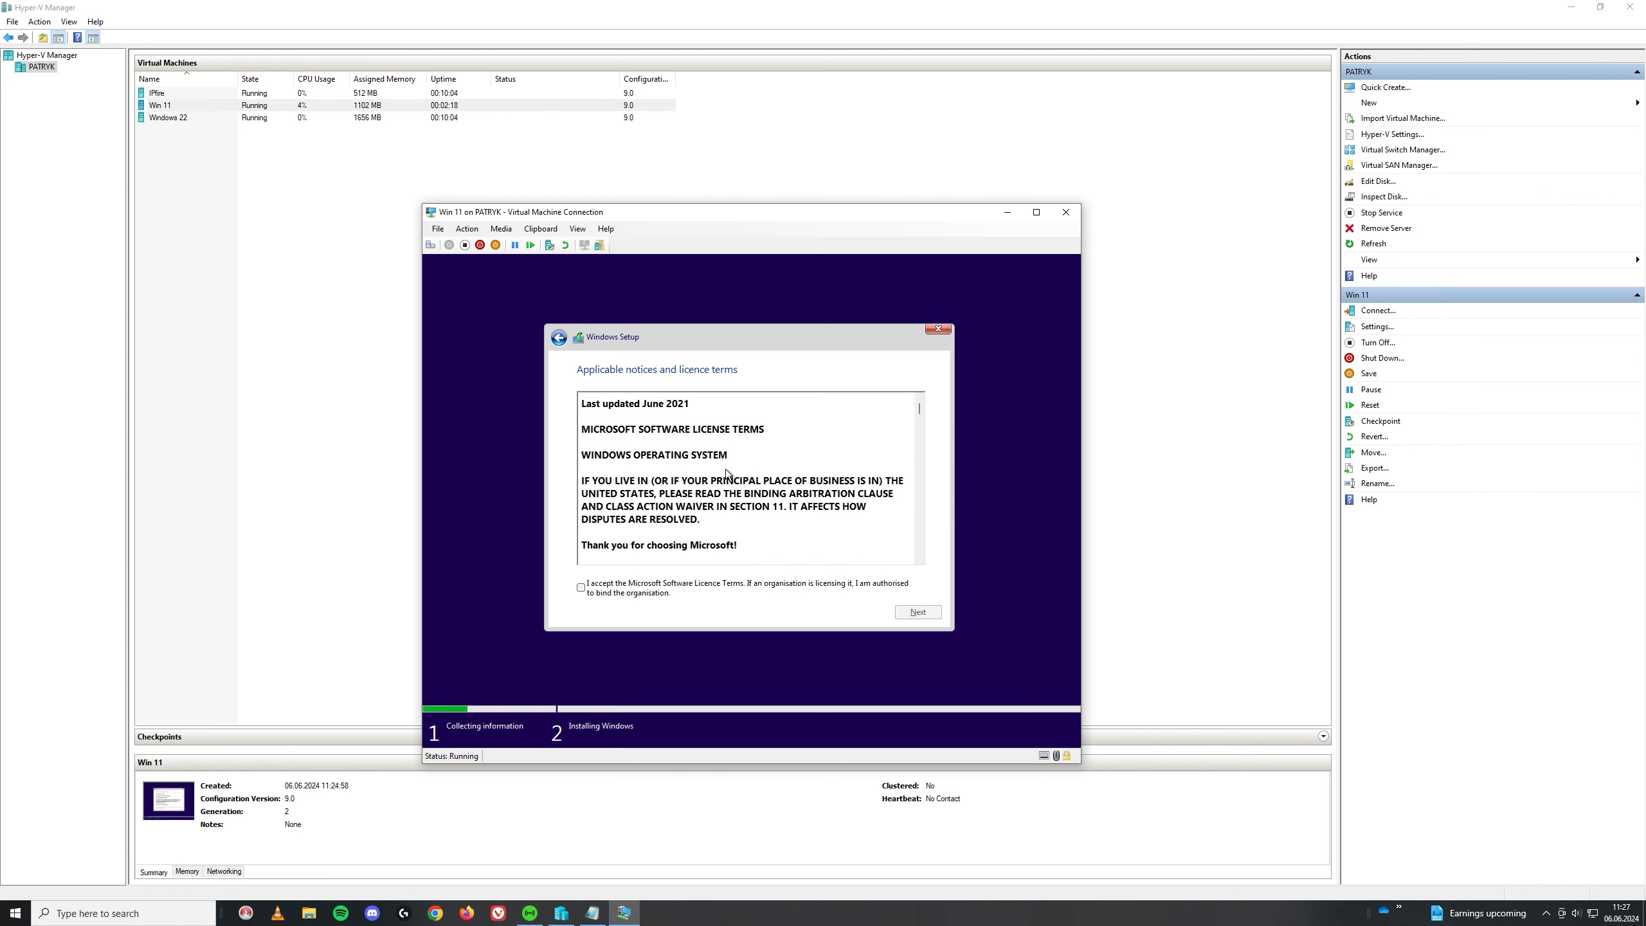
left_click(583, 588)
left_click(916, 613)
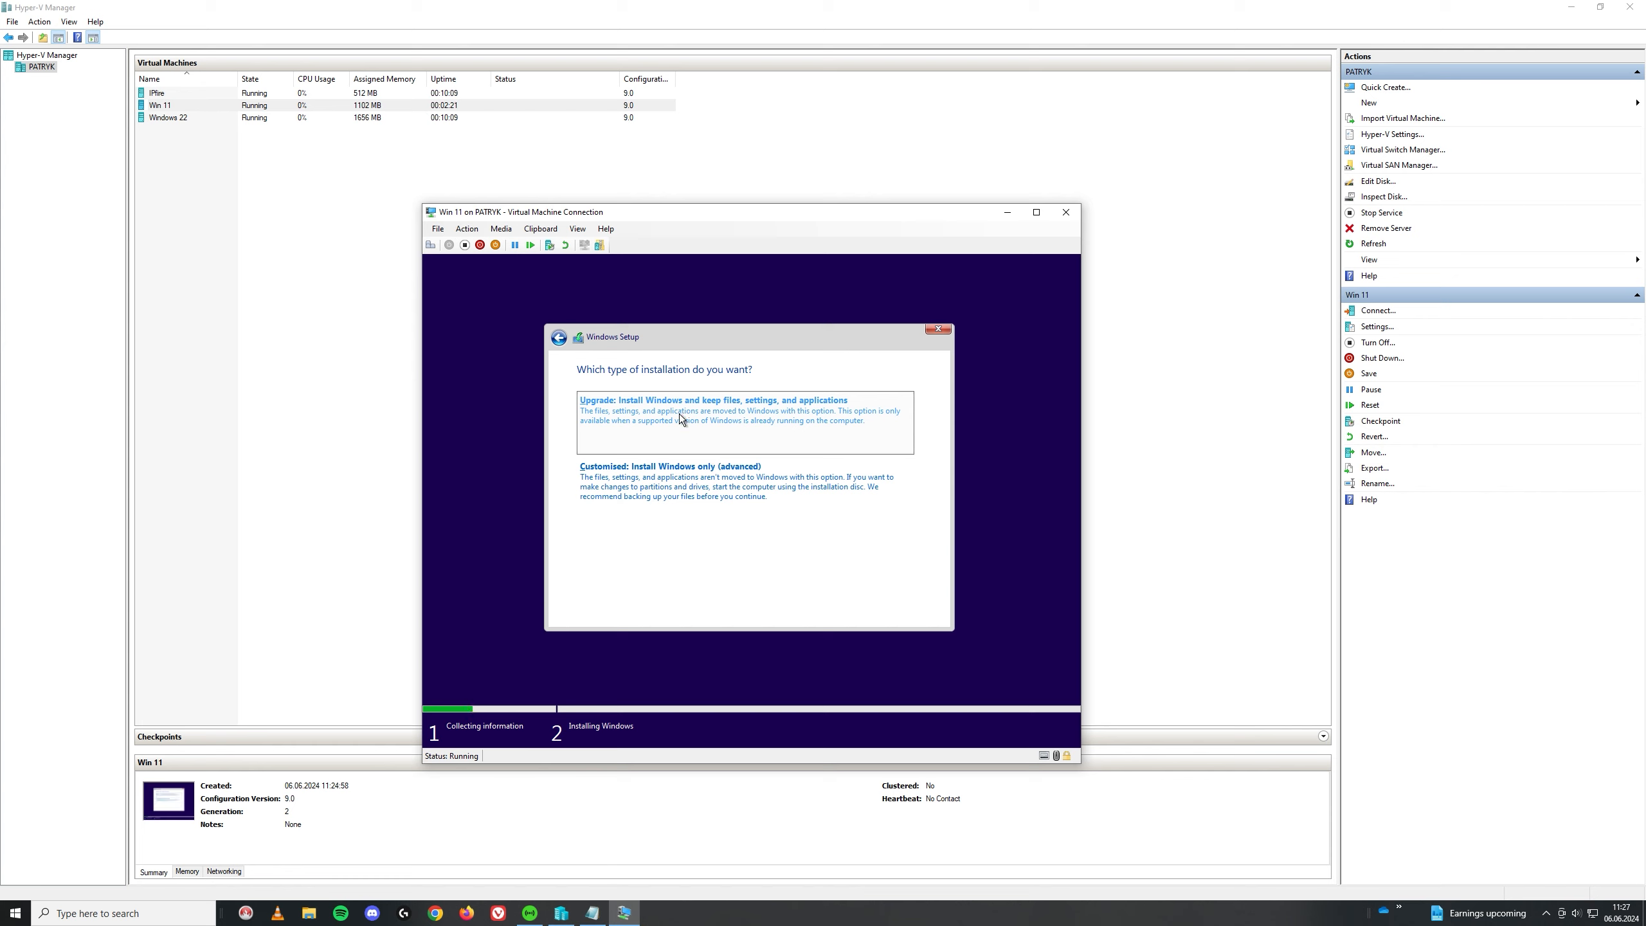
left_click(645, 487)
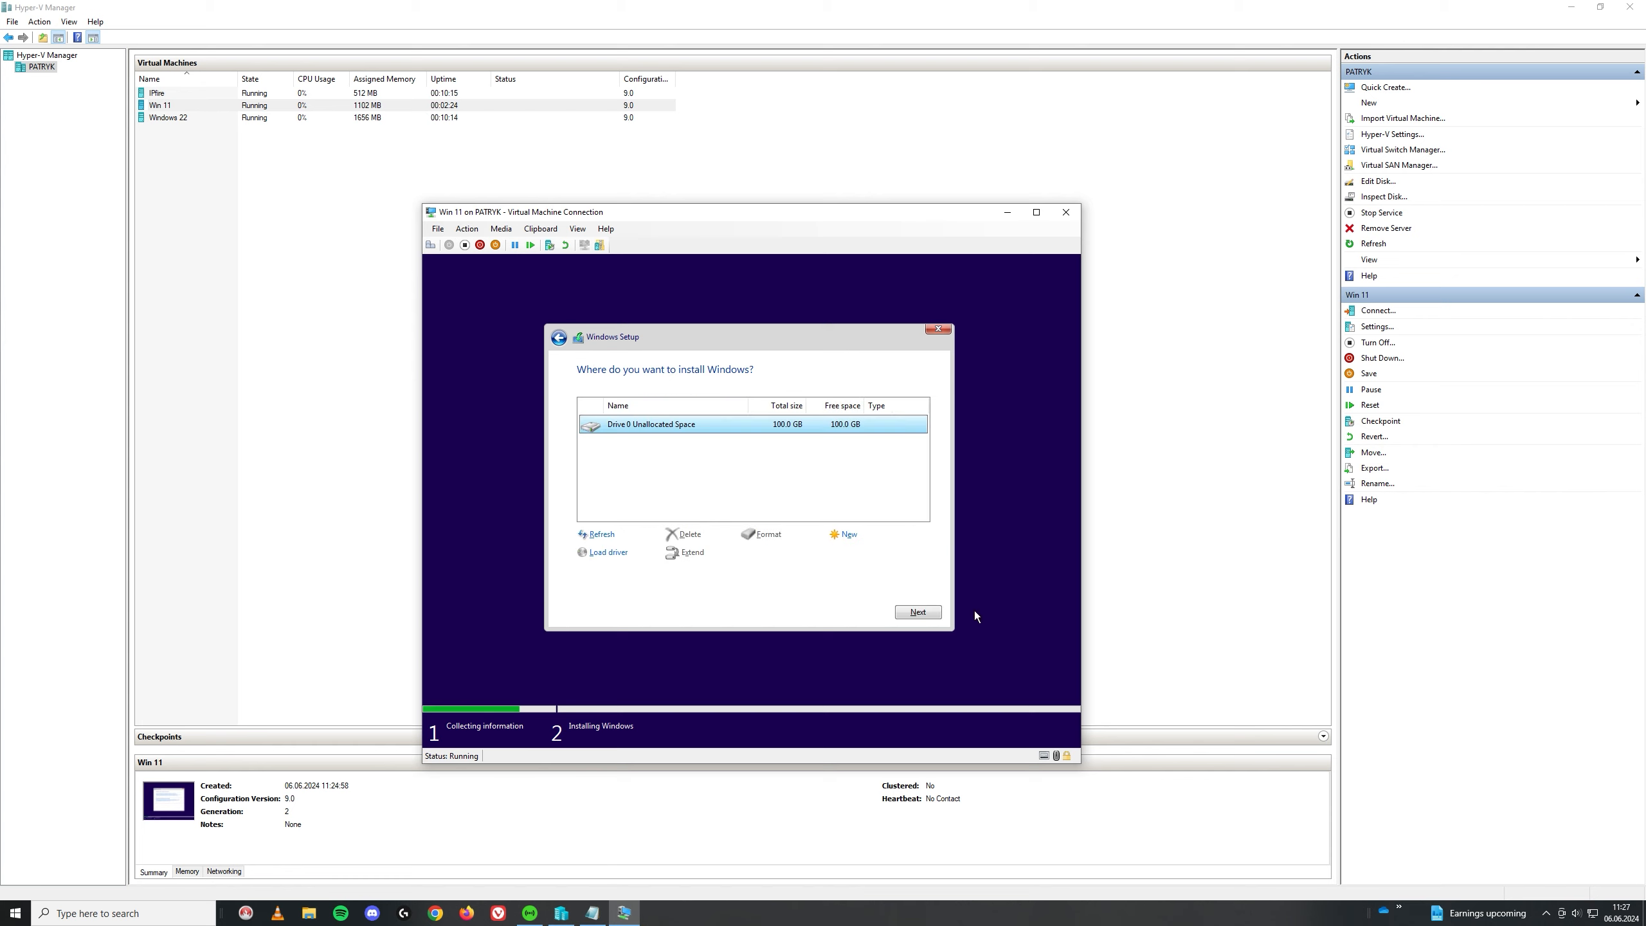
left_click(918, 612)
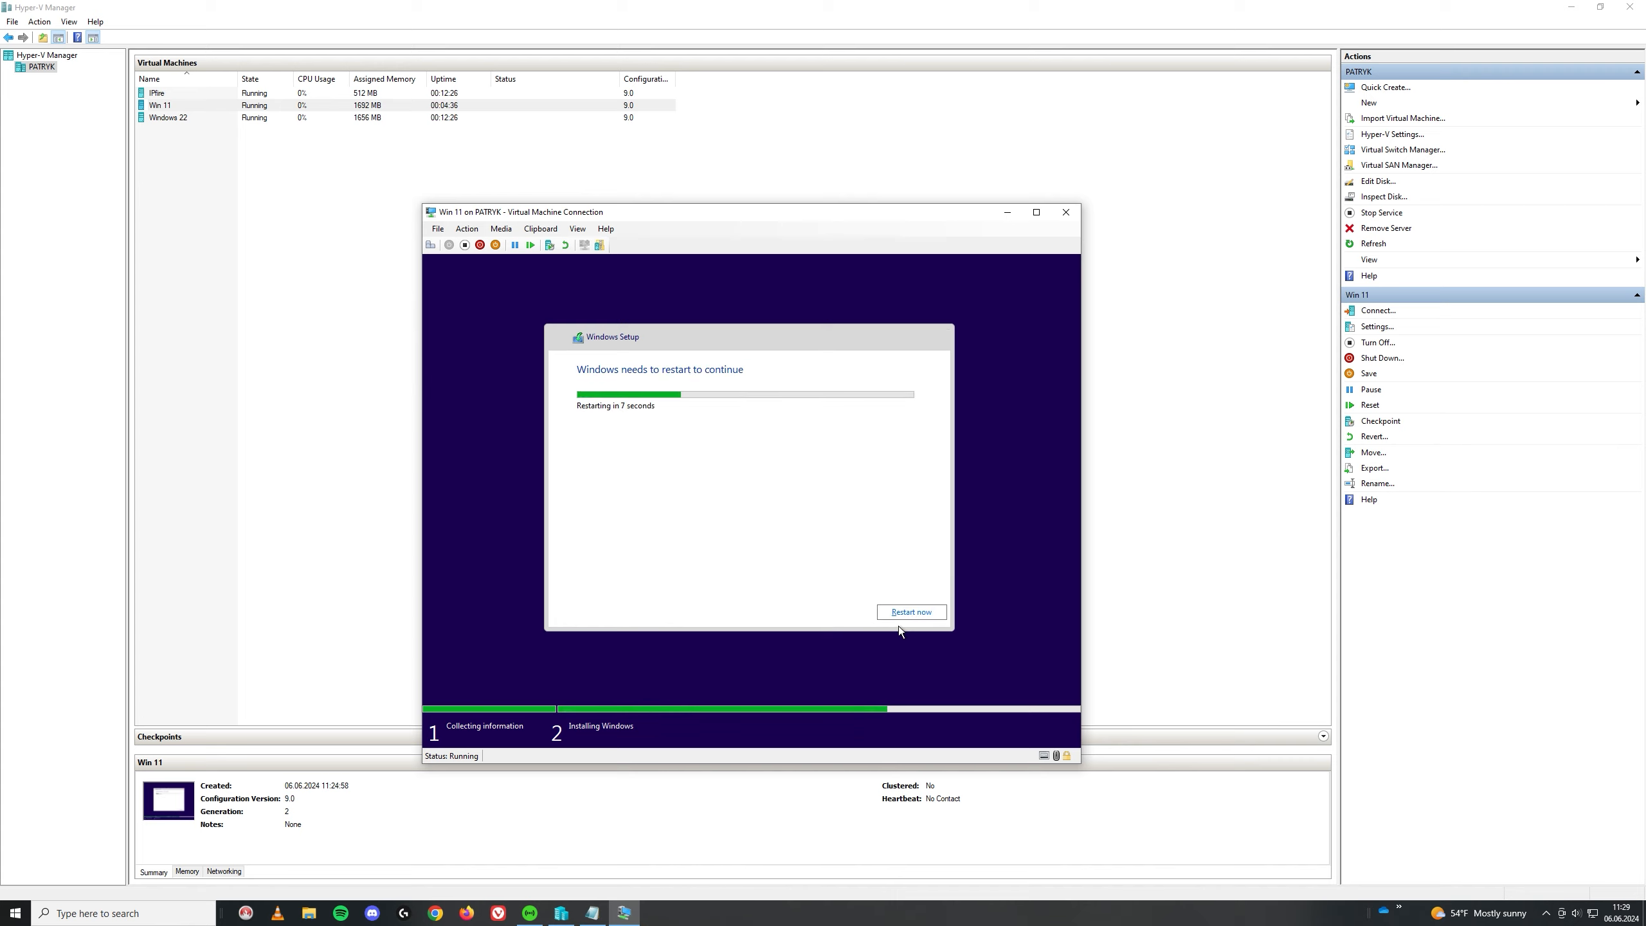
Step: Restart, then pick Poland as region and Polish (214) keyboard, skipping a second layout
left_click(915, 613)
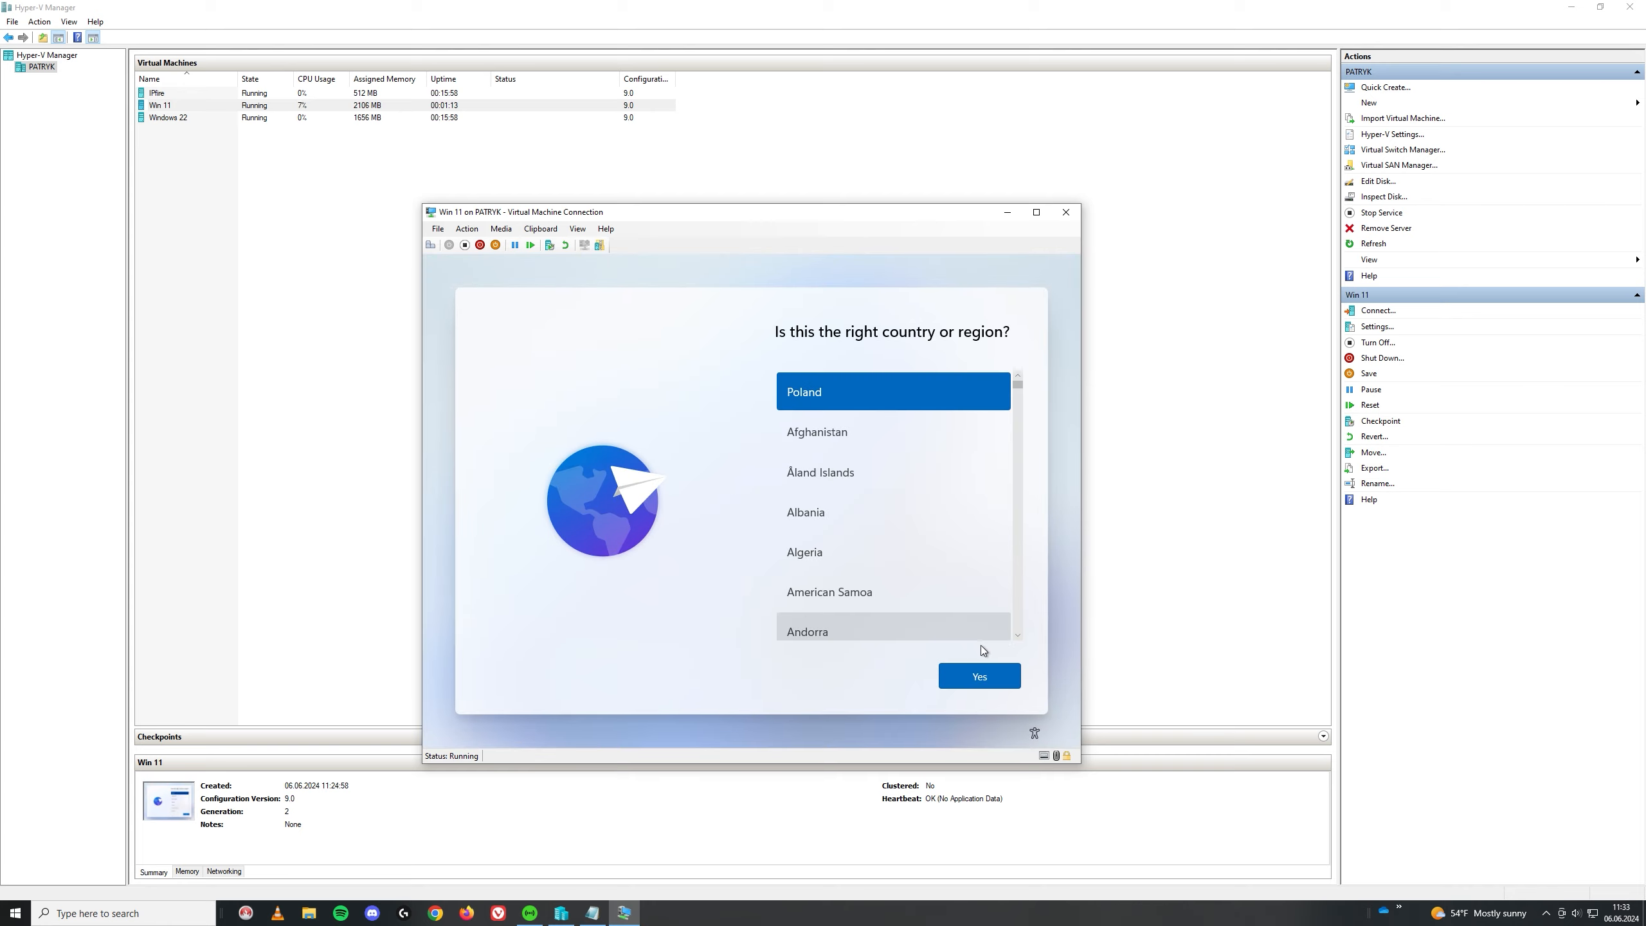
left_click(982, 678)
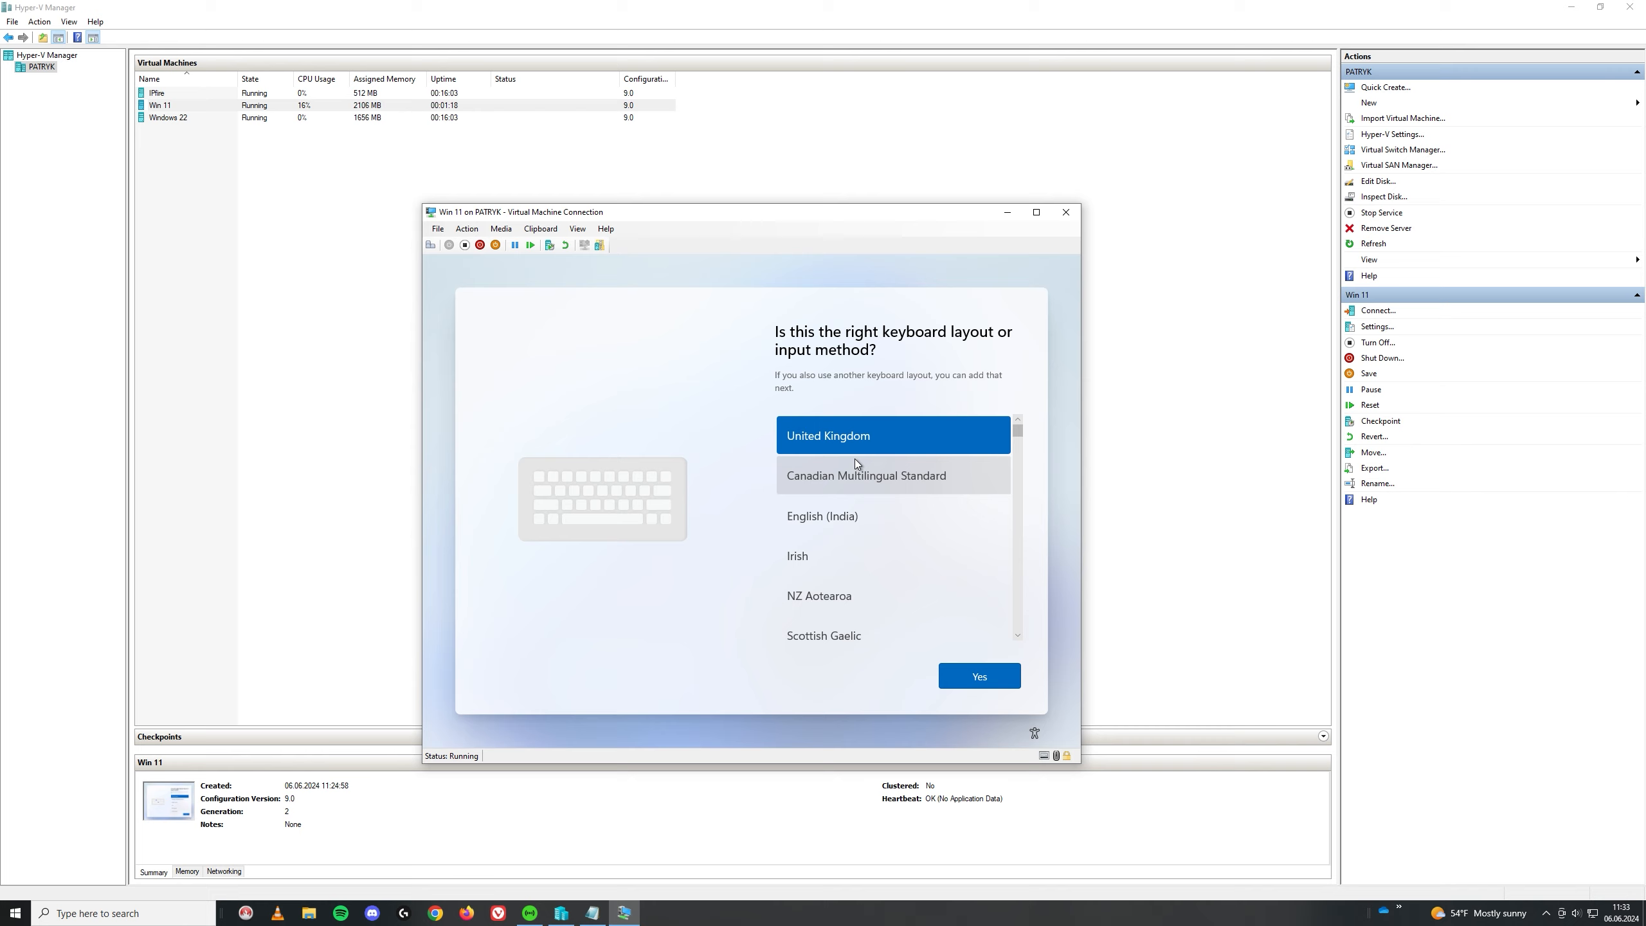
scroll(855, 523, "down", 3)
scroll(855, 522, "down", 10)
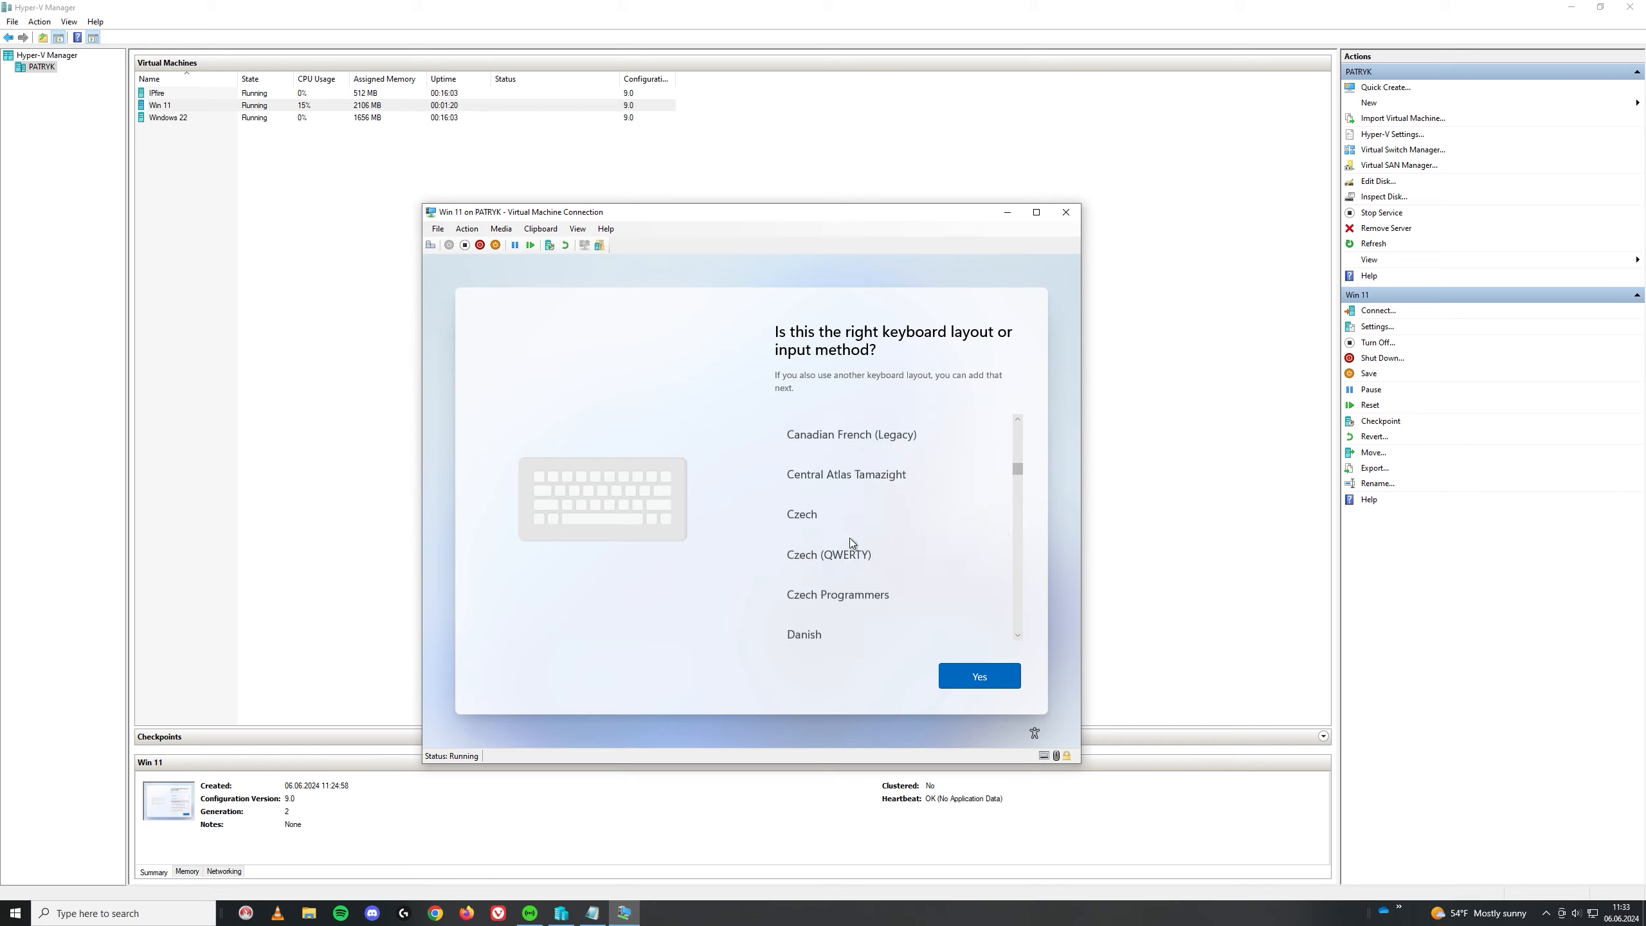
scroll(826, 543, "down", 6)
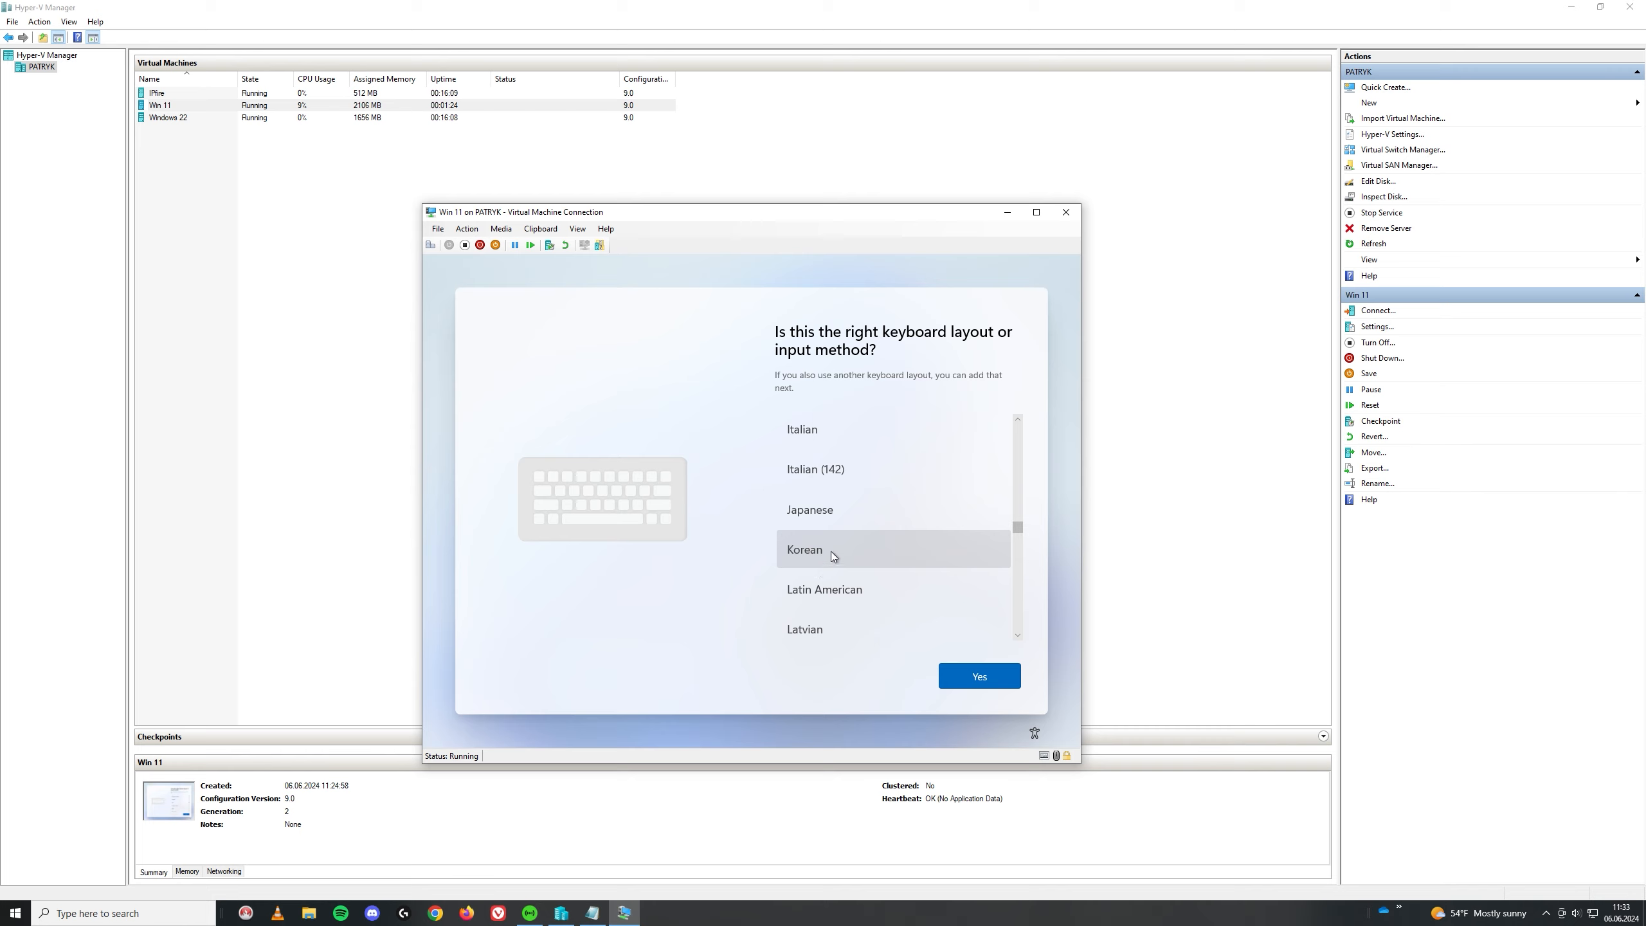
scroll(856, 526, "down", 10)
left_click(848, 530)
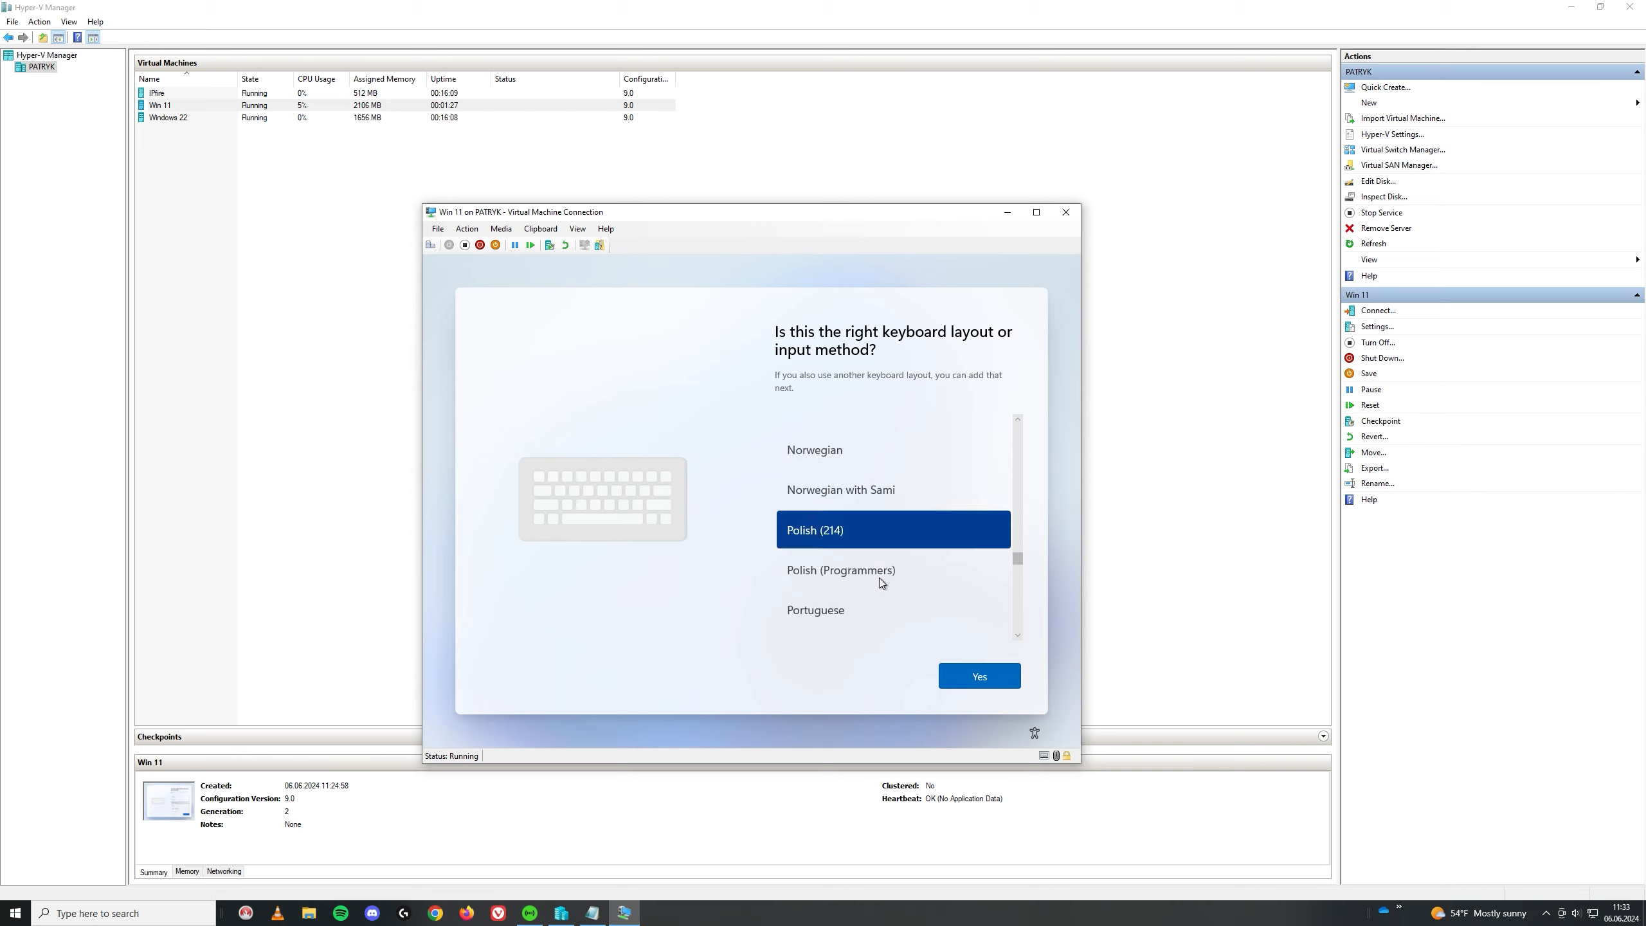
left_click(968, 675)
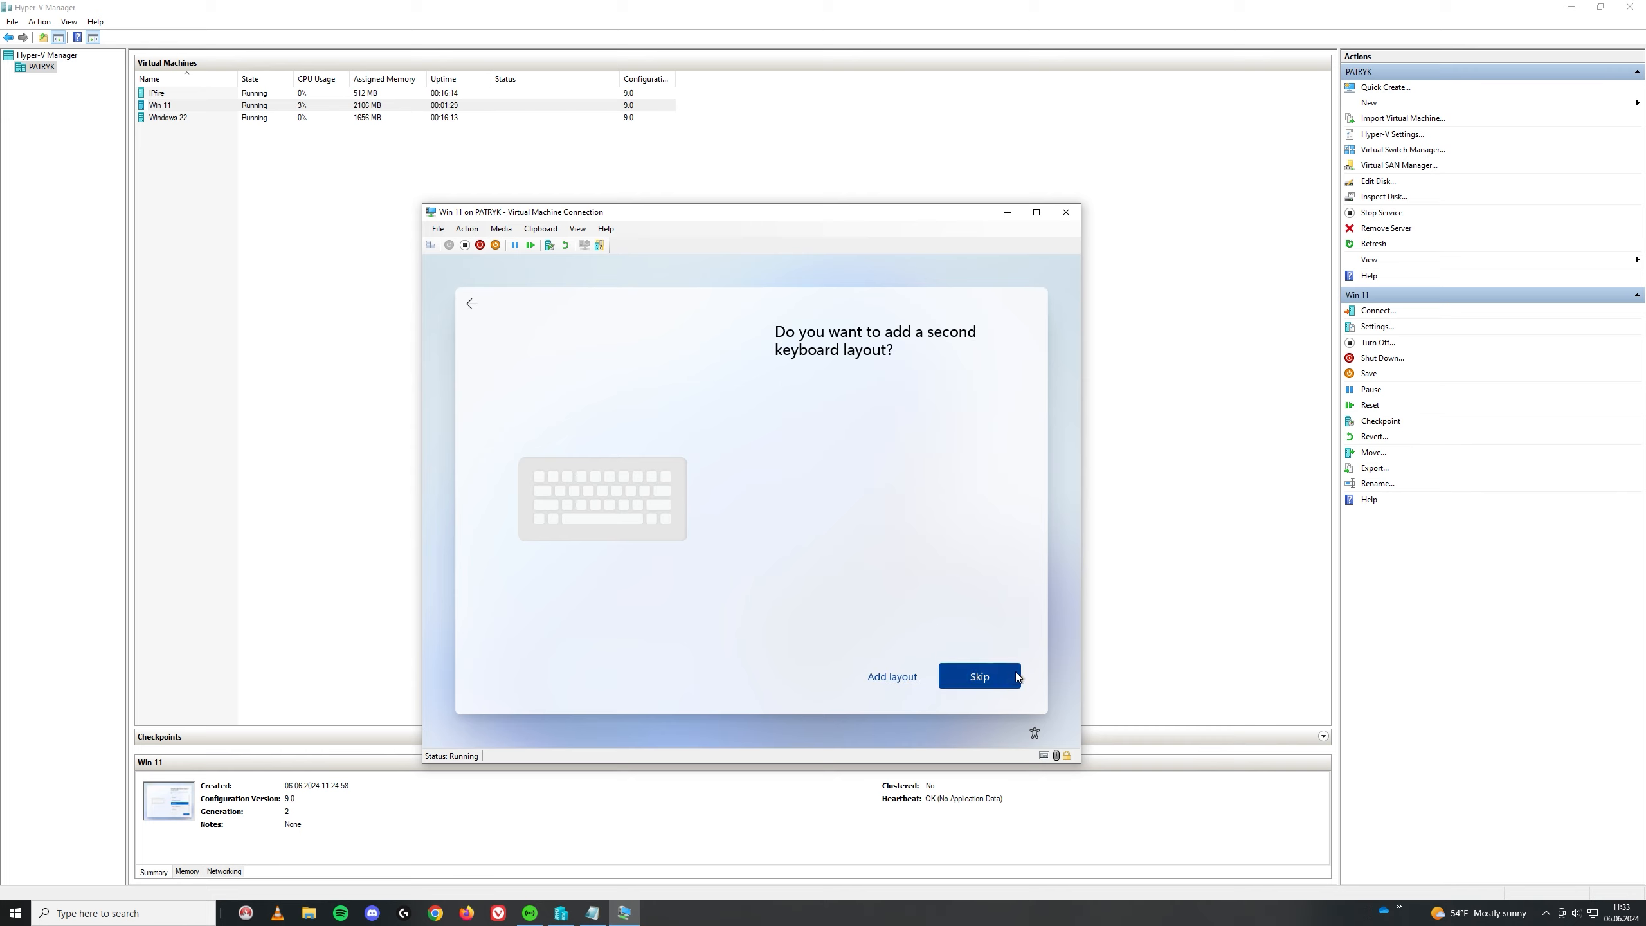
left_click(972, 678)
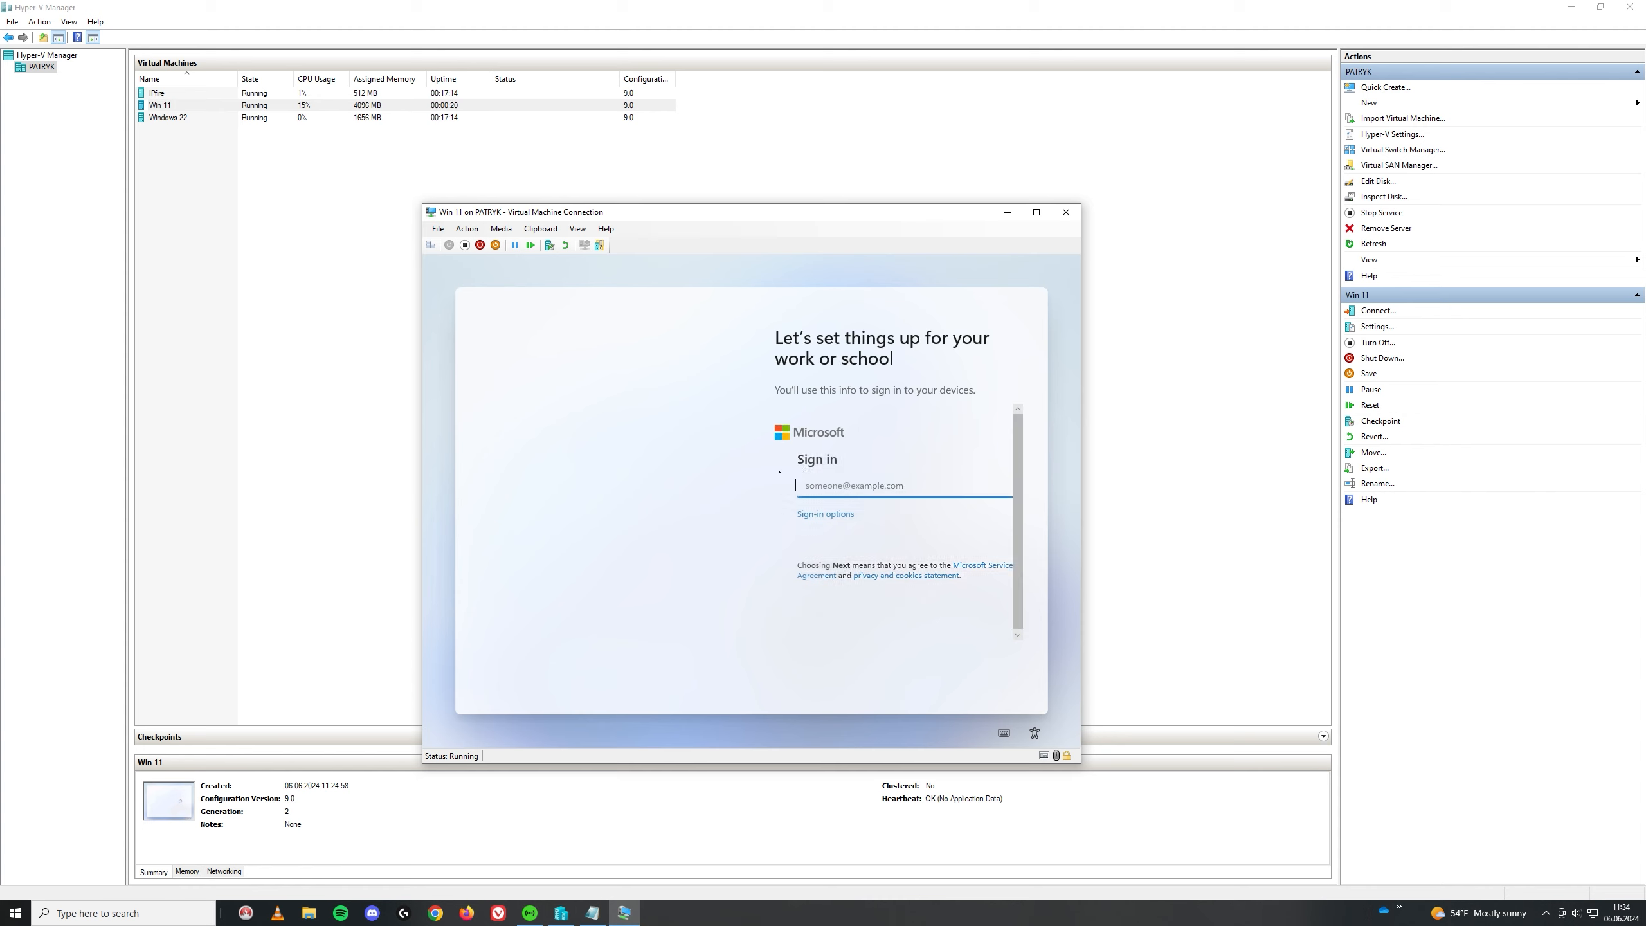
Step: Choose domain join instead of a Microsoft account and enter the local account name
left_click(804, 523)
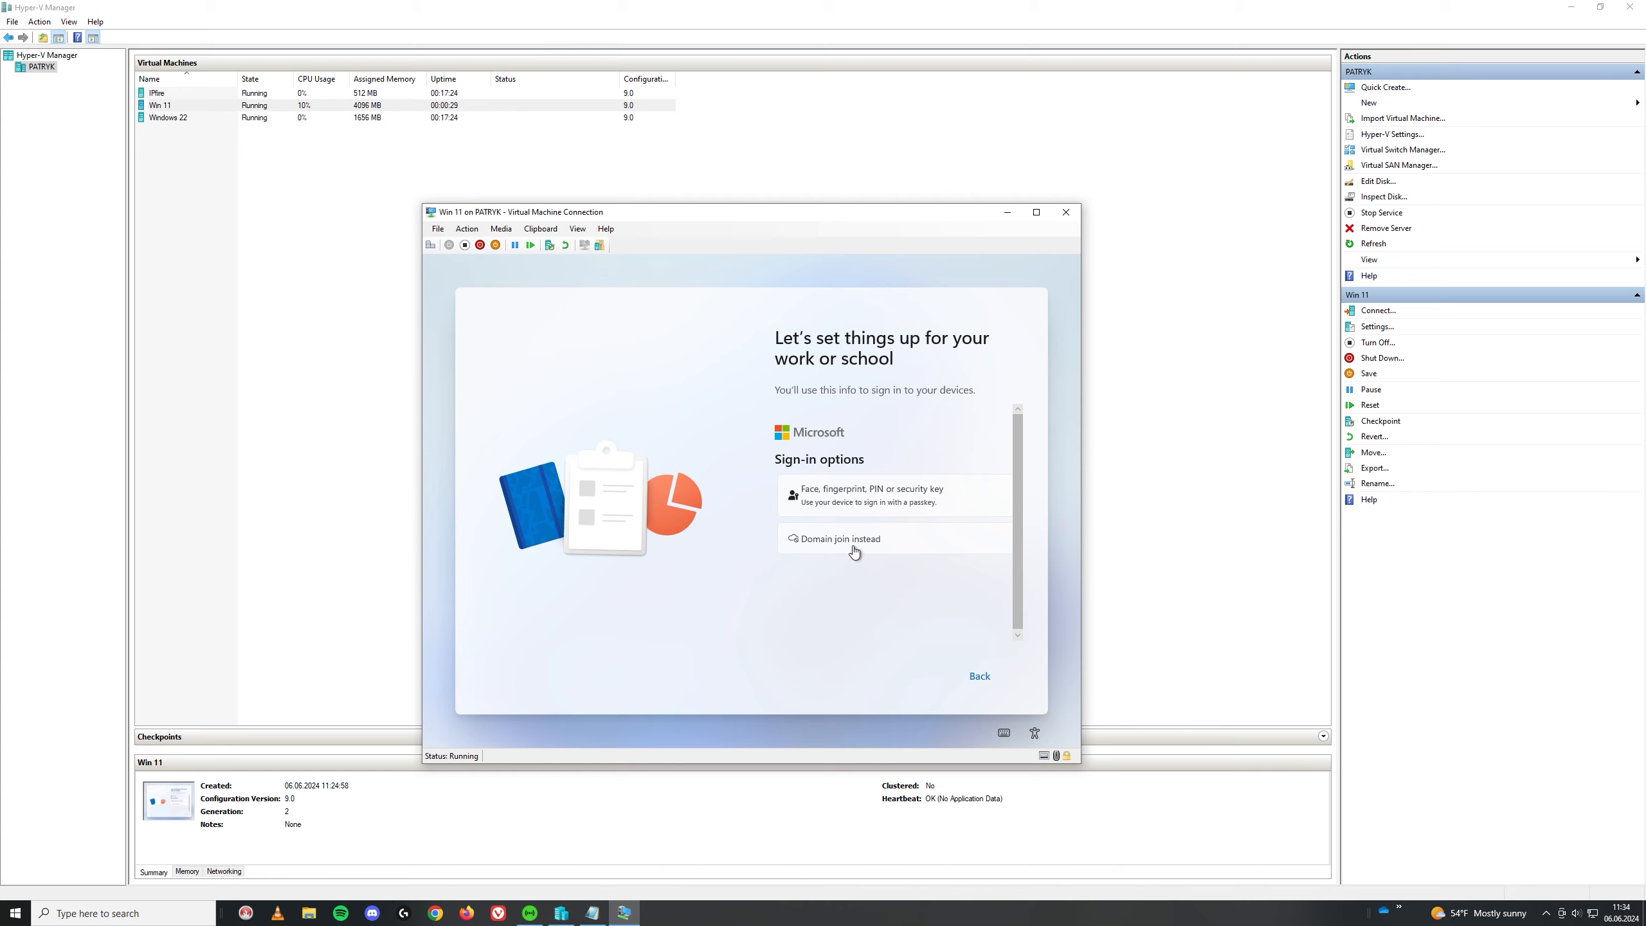
left_click(854, 549)
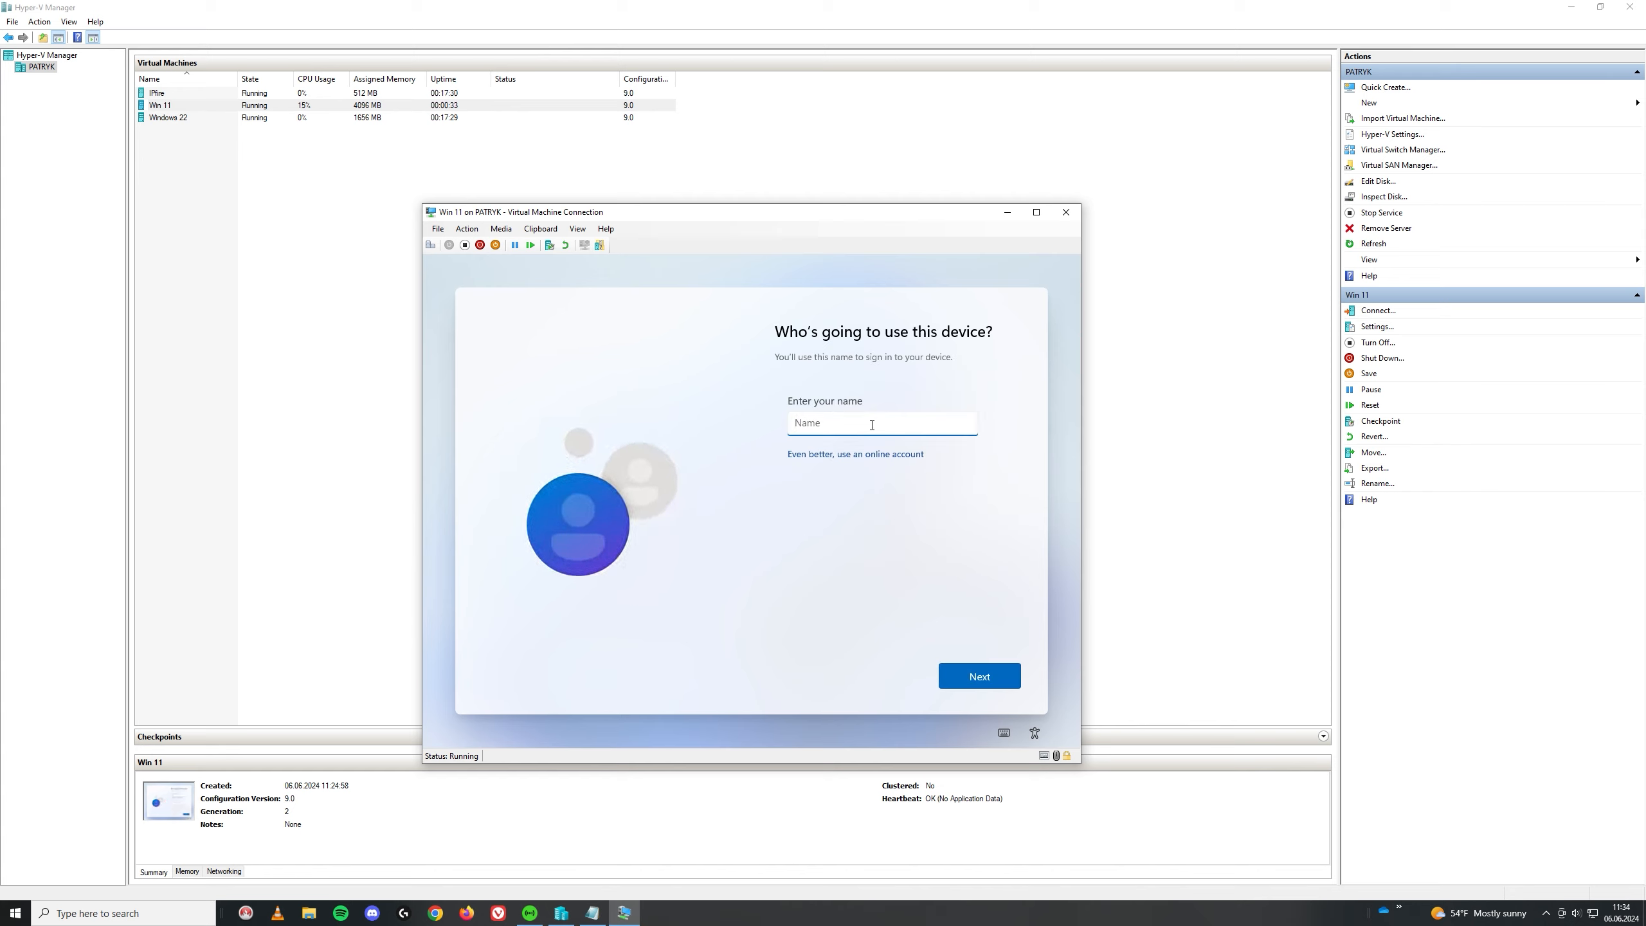
type("Patryk")
left_click(995, 684)
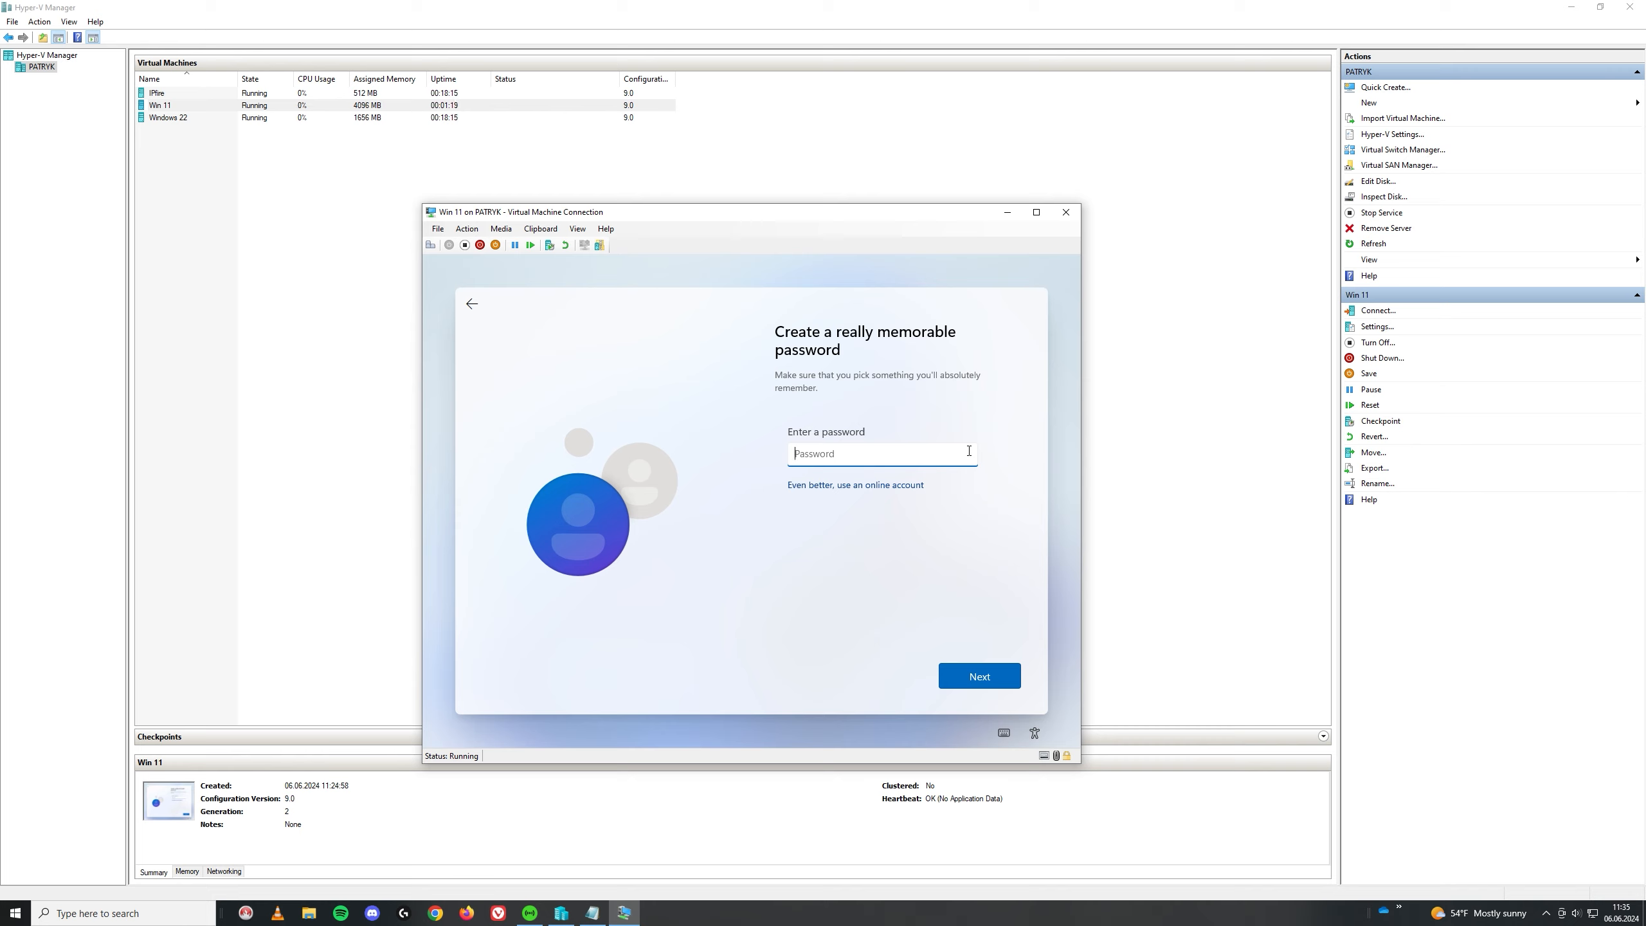
Step: Set and confirm the local account password
type("a••••••••")
left_click(1010, 677)
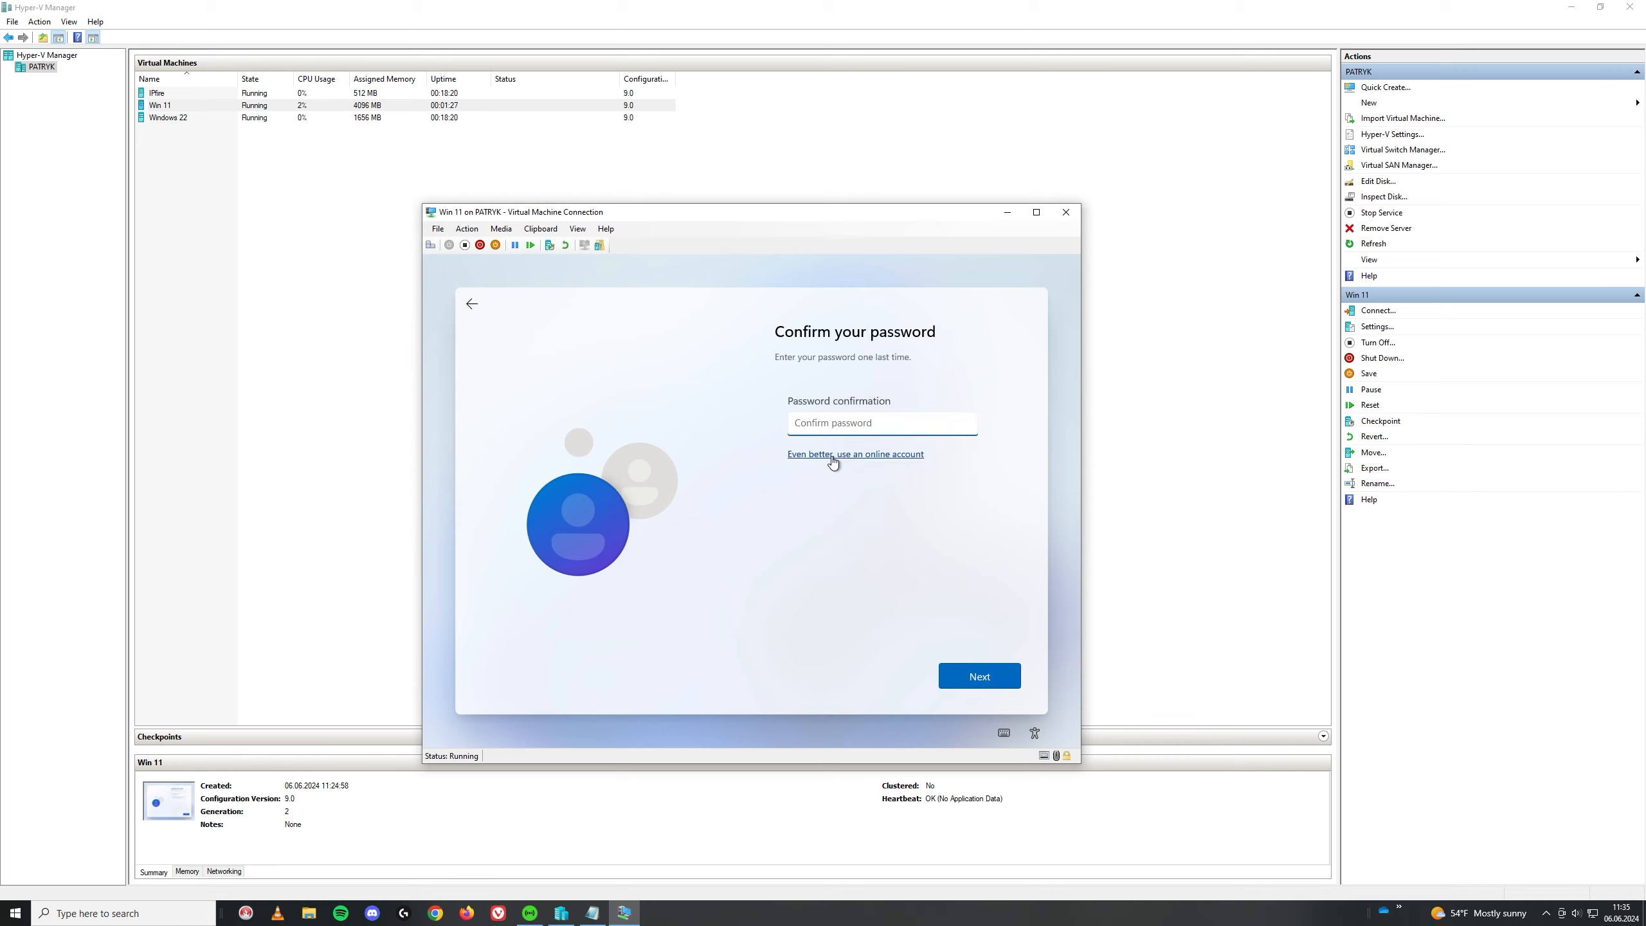
type("•••••••••")
left_click(972, 668)
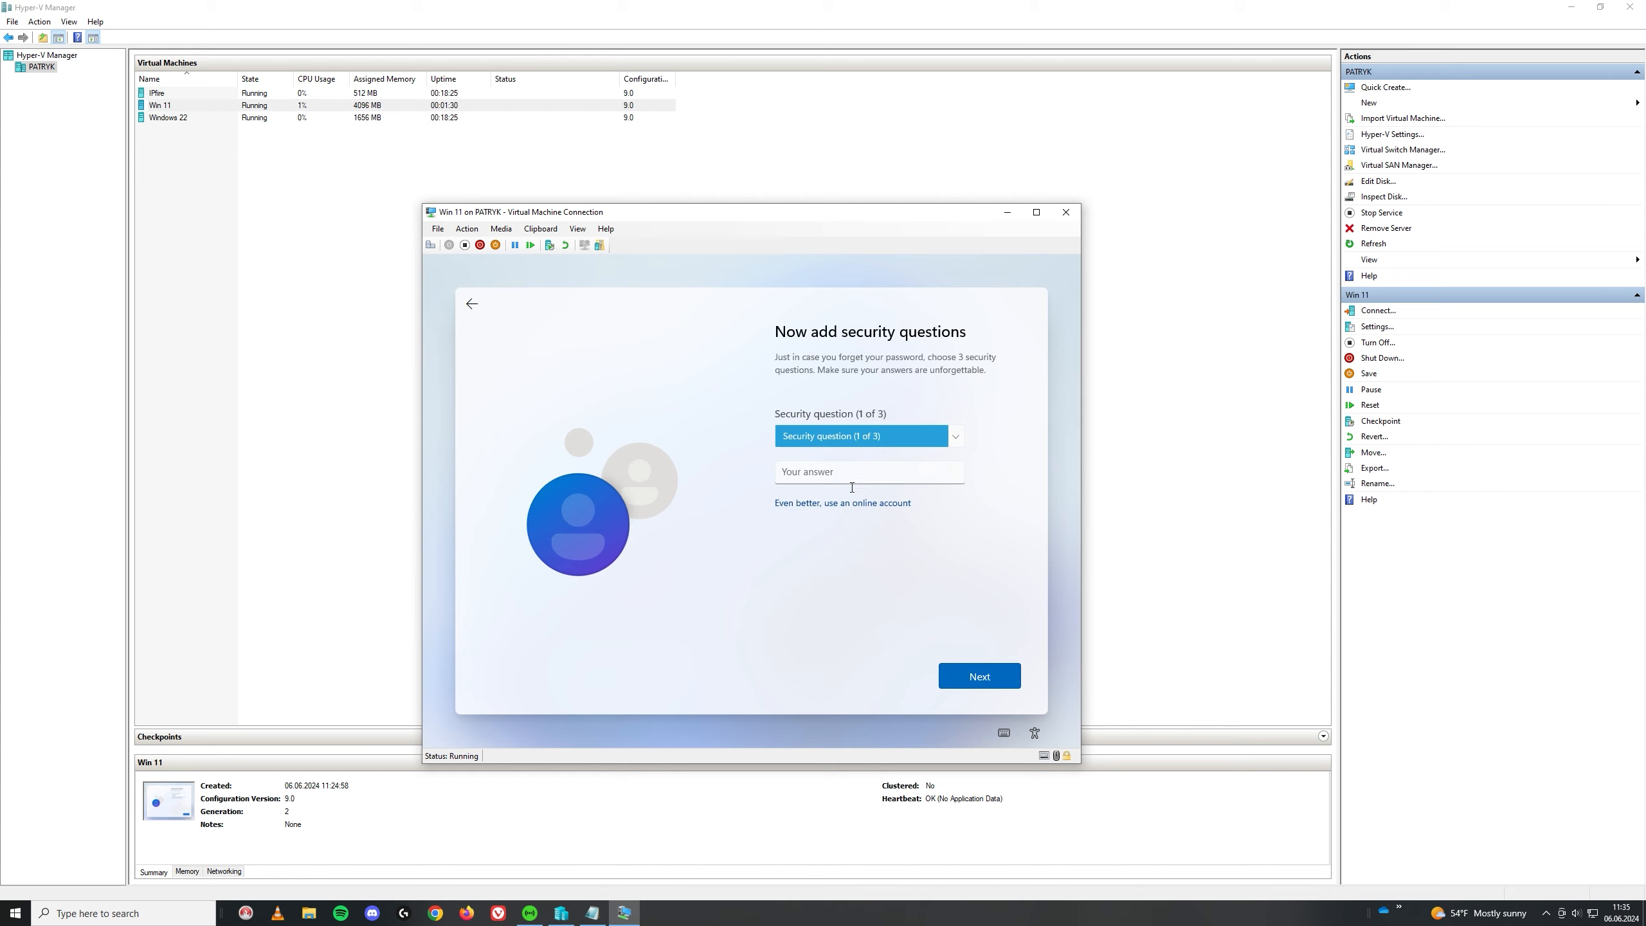
Step: Answer the first pet, childhood nickname and first school security questions
left_click(961, 447)
left_click(836, 482)
left_click(843, 476)
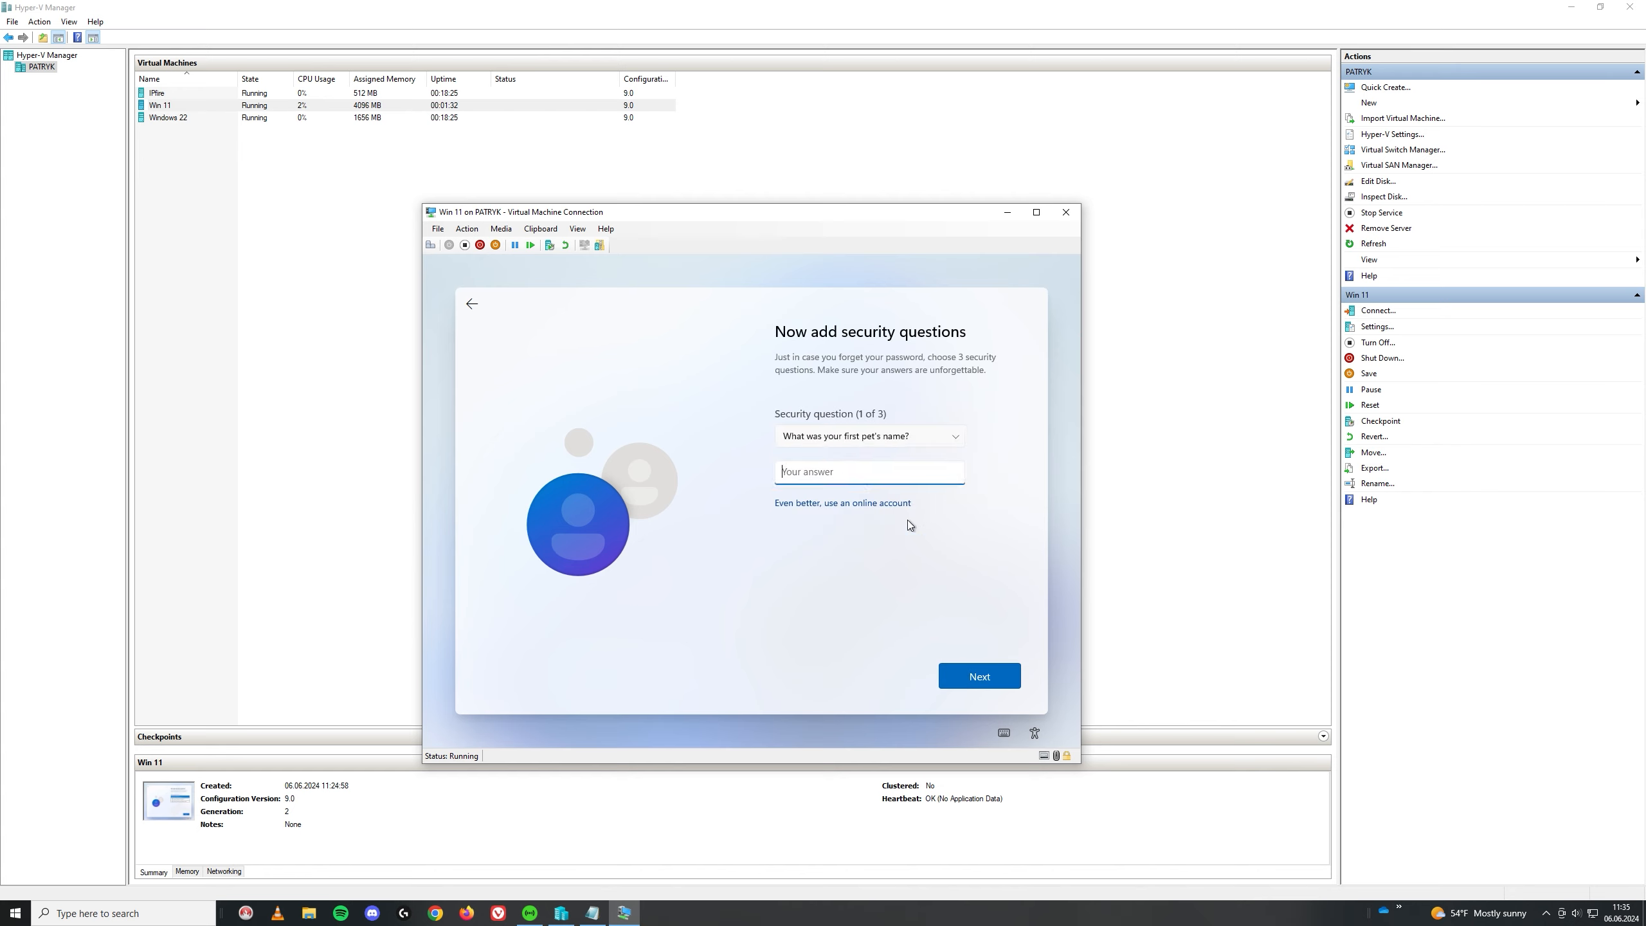
type("dfg")
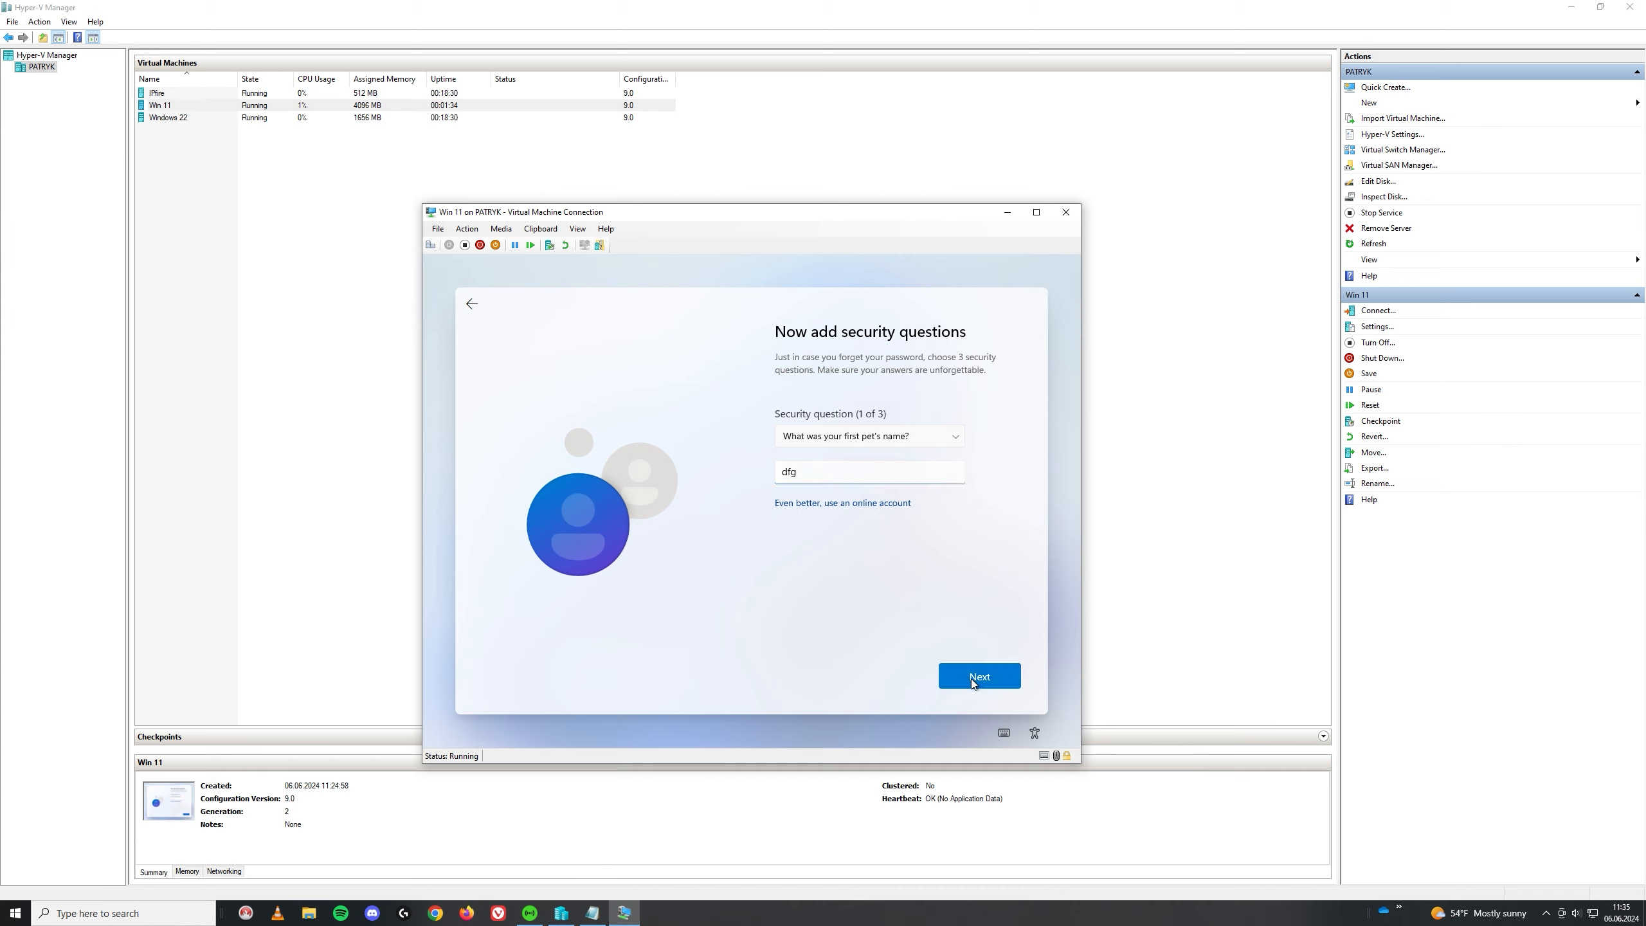
left_click(979, 671)
left_click(931, 448)
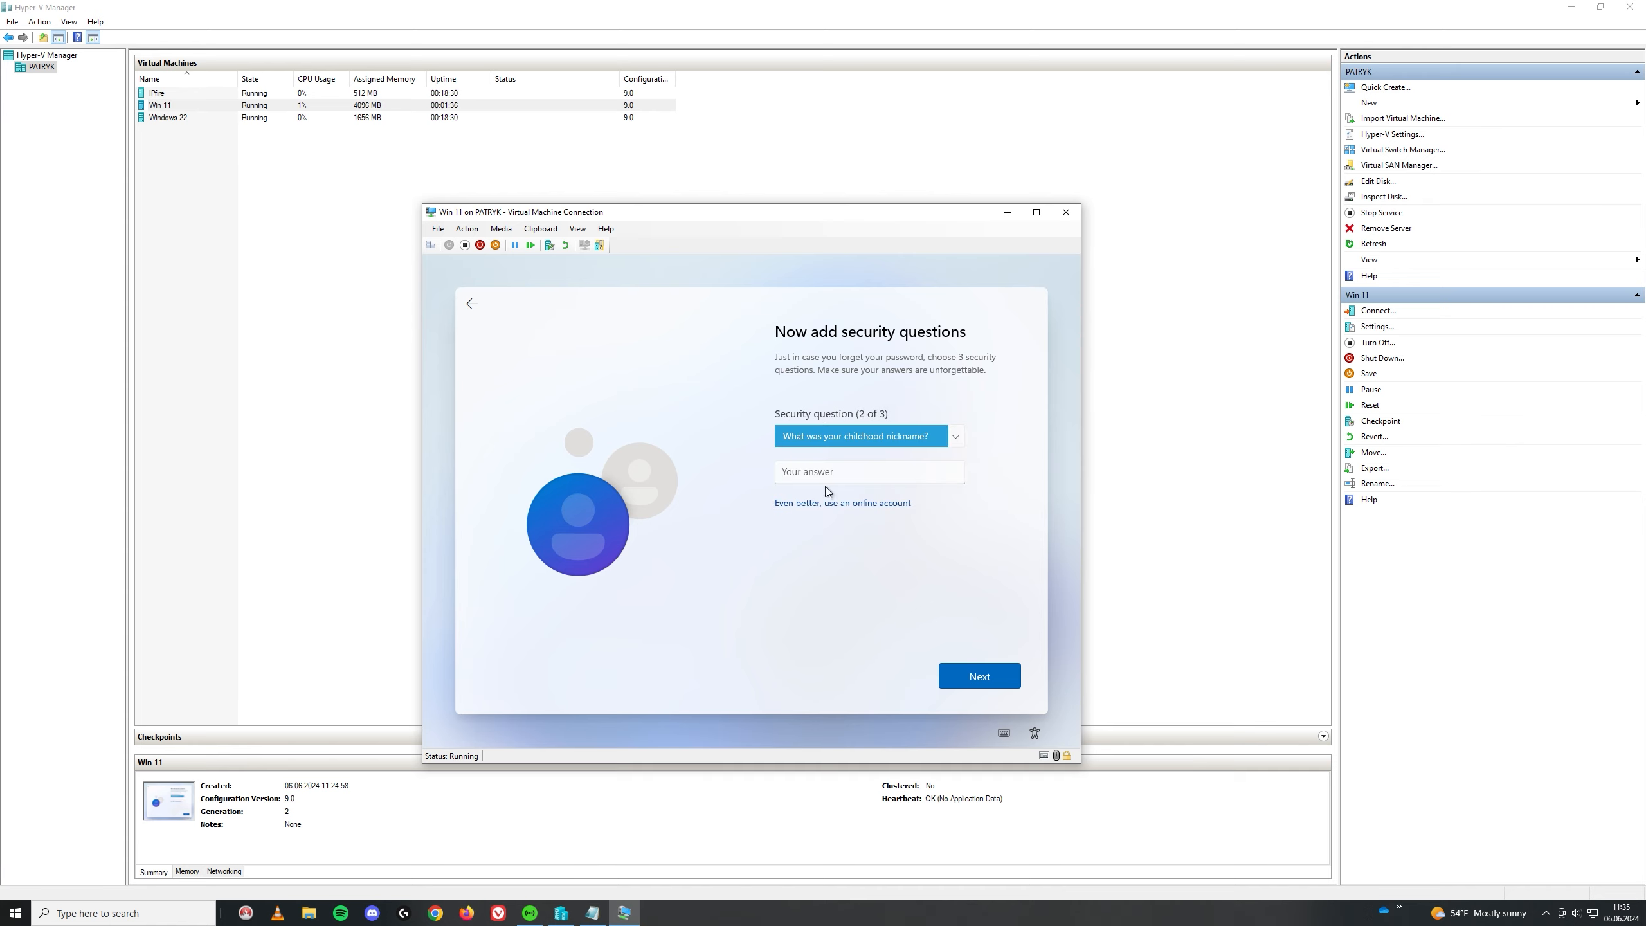
left_click(837, 477)
type("dfg")
left_click(994, 684)
left_click(899, 431)
left_click(875, 494)
type("dfg")
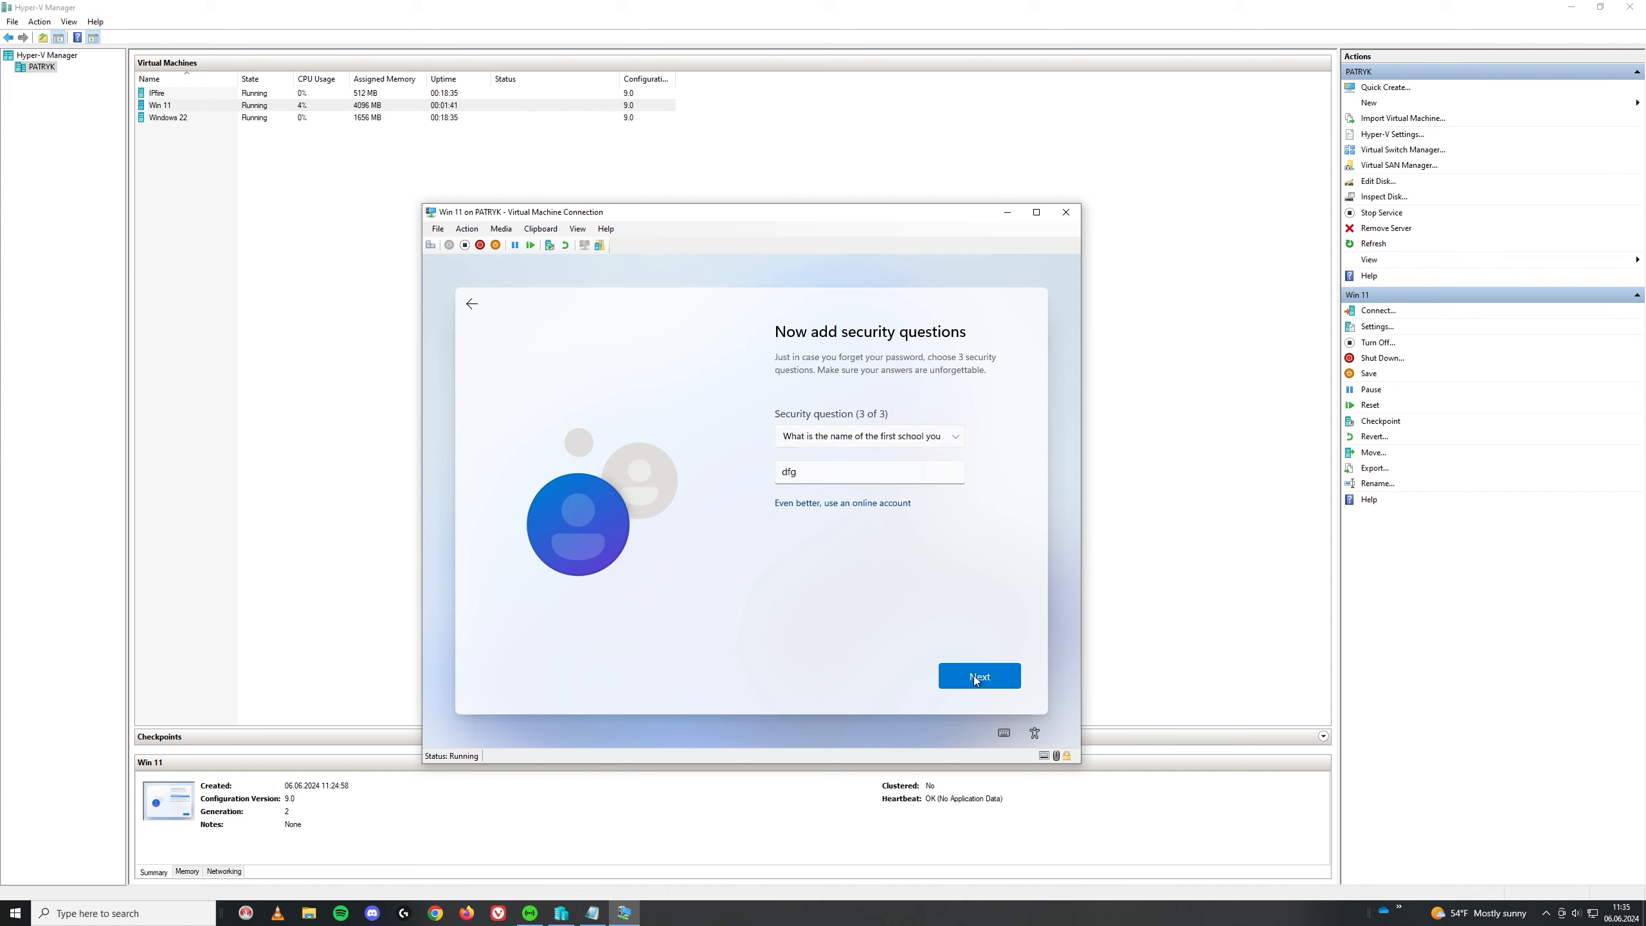
left_click(979, 676)
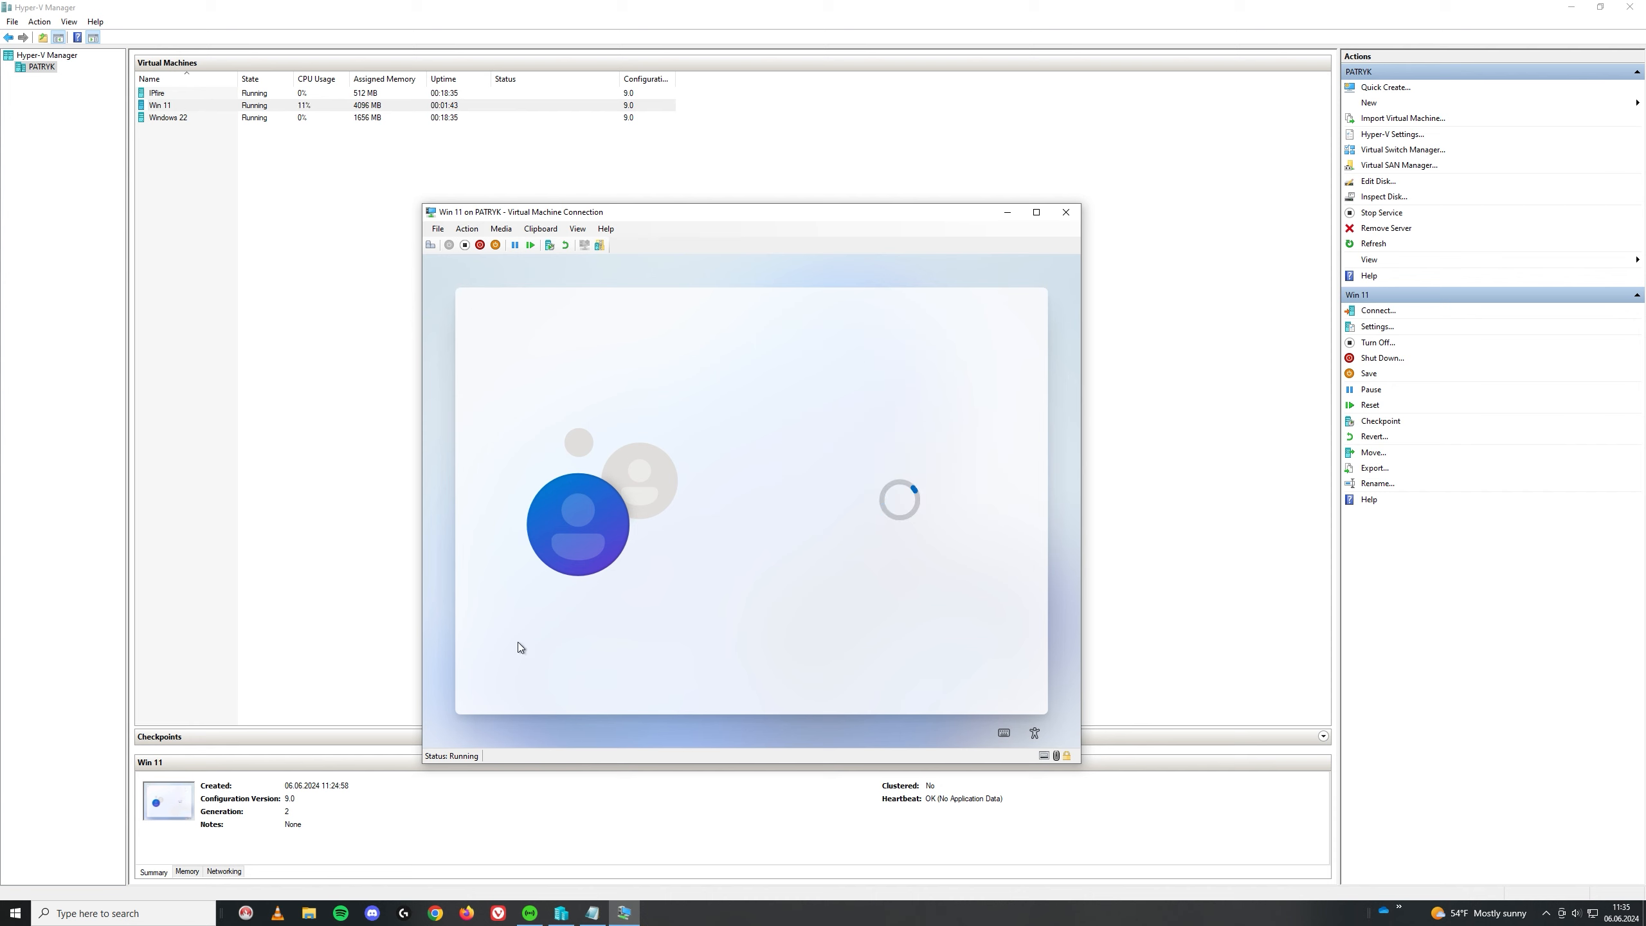
Step: Turn off location and Find my device, and send only required diagnostic data
left_click(1001, 625)
left_click(998, 686)
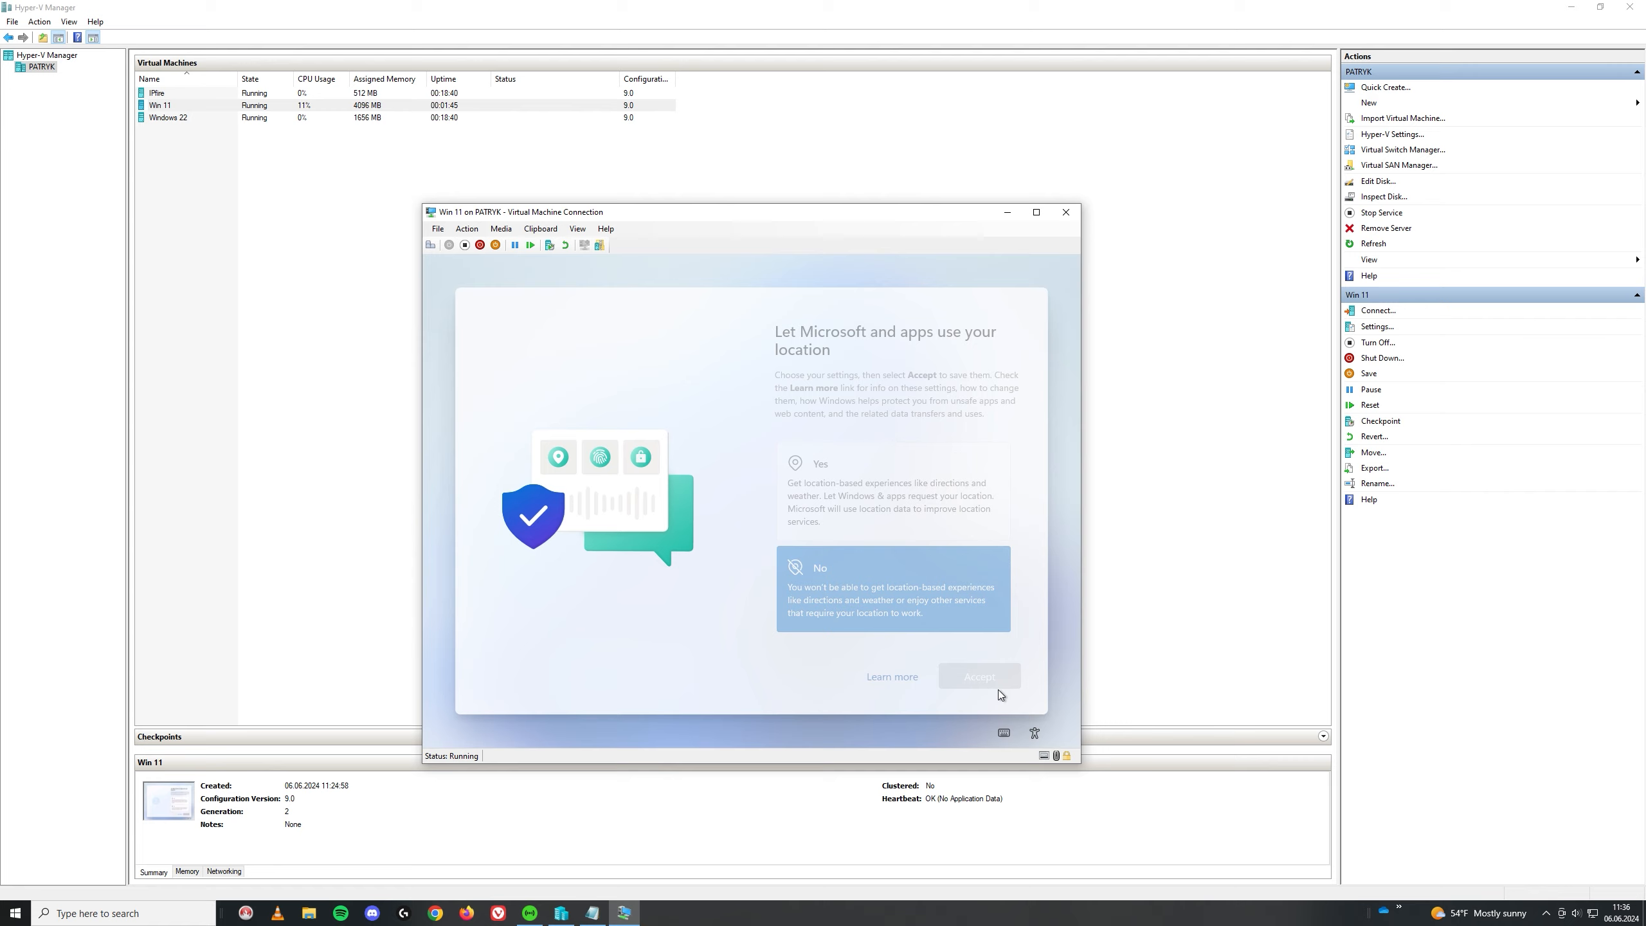
left_click(936, 595)
left_click(979, 676)
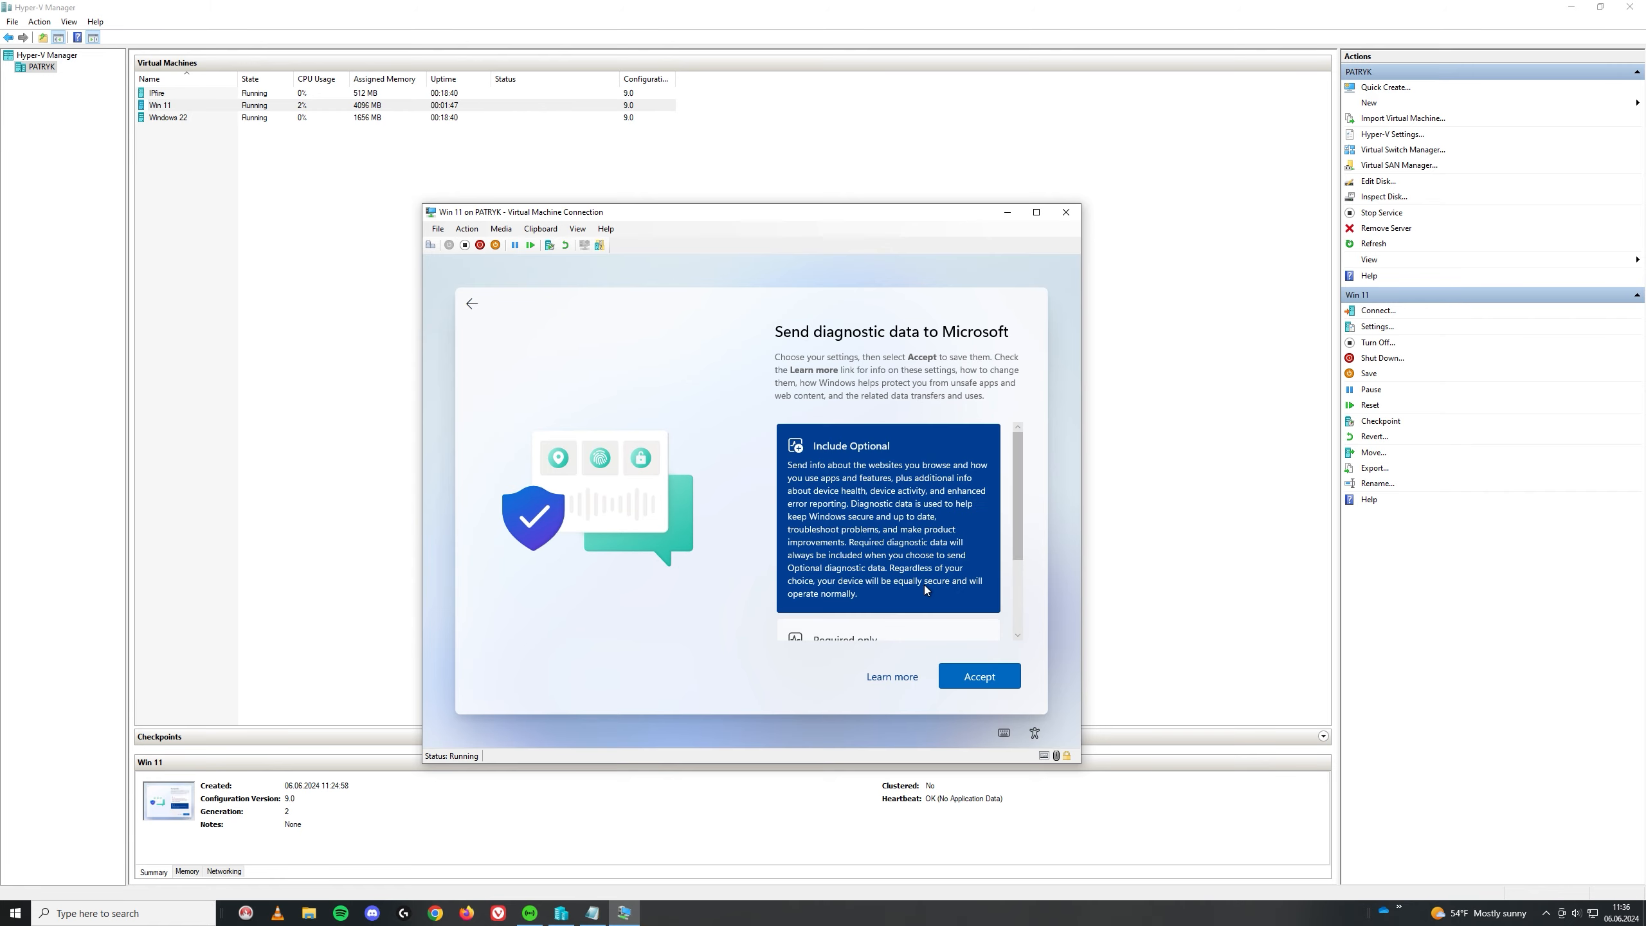
scroll(907, 592, "down", 2)
left_click(883, 606)
left_click(998, 686)
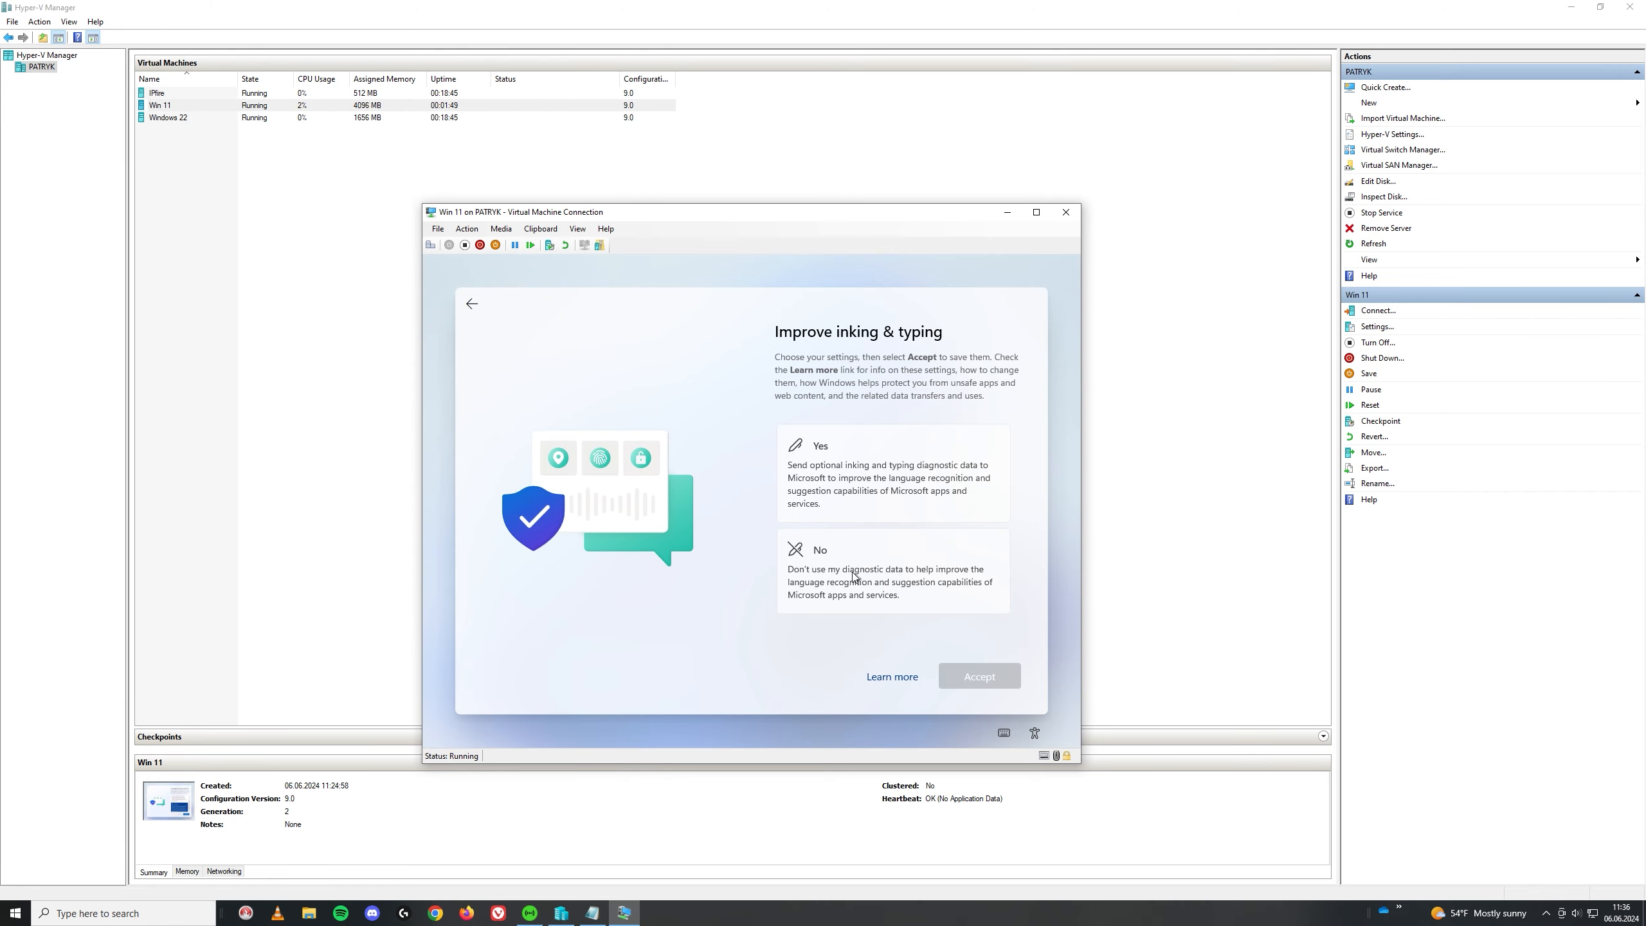
Step: Decline inking and typing data, tailored experiences and the advertising ID
left_click(936, 592)
left_click(976, 674)
left_click(940, 587)
left_click(975, 676)
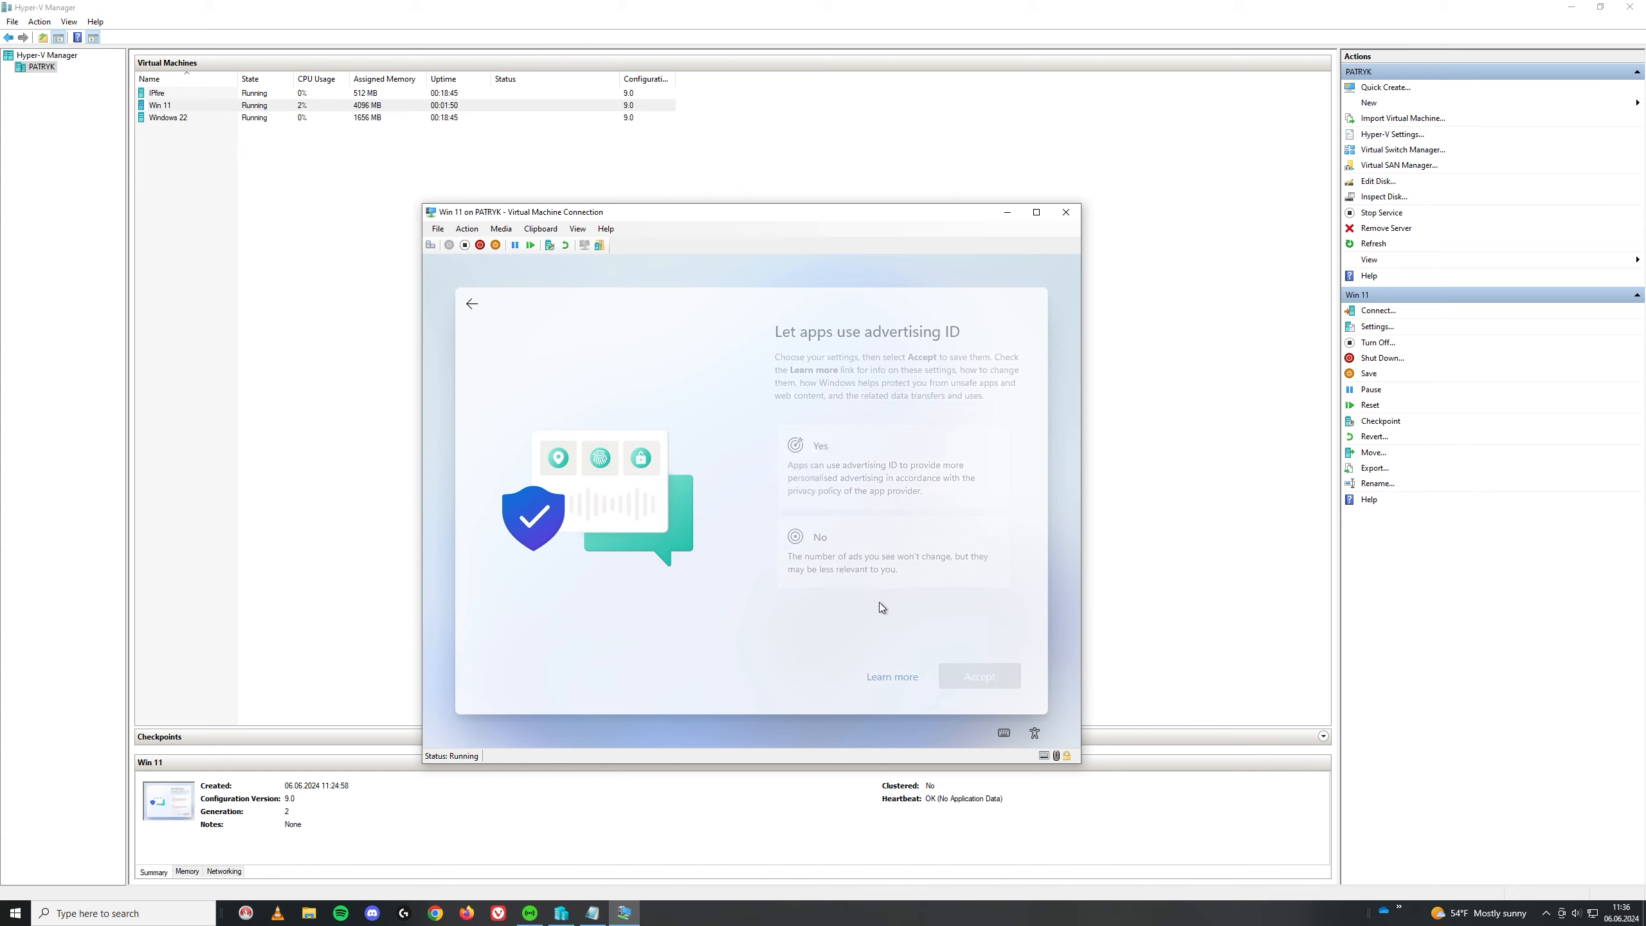
left_click(829, 551)
left_click(986, 681)
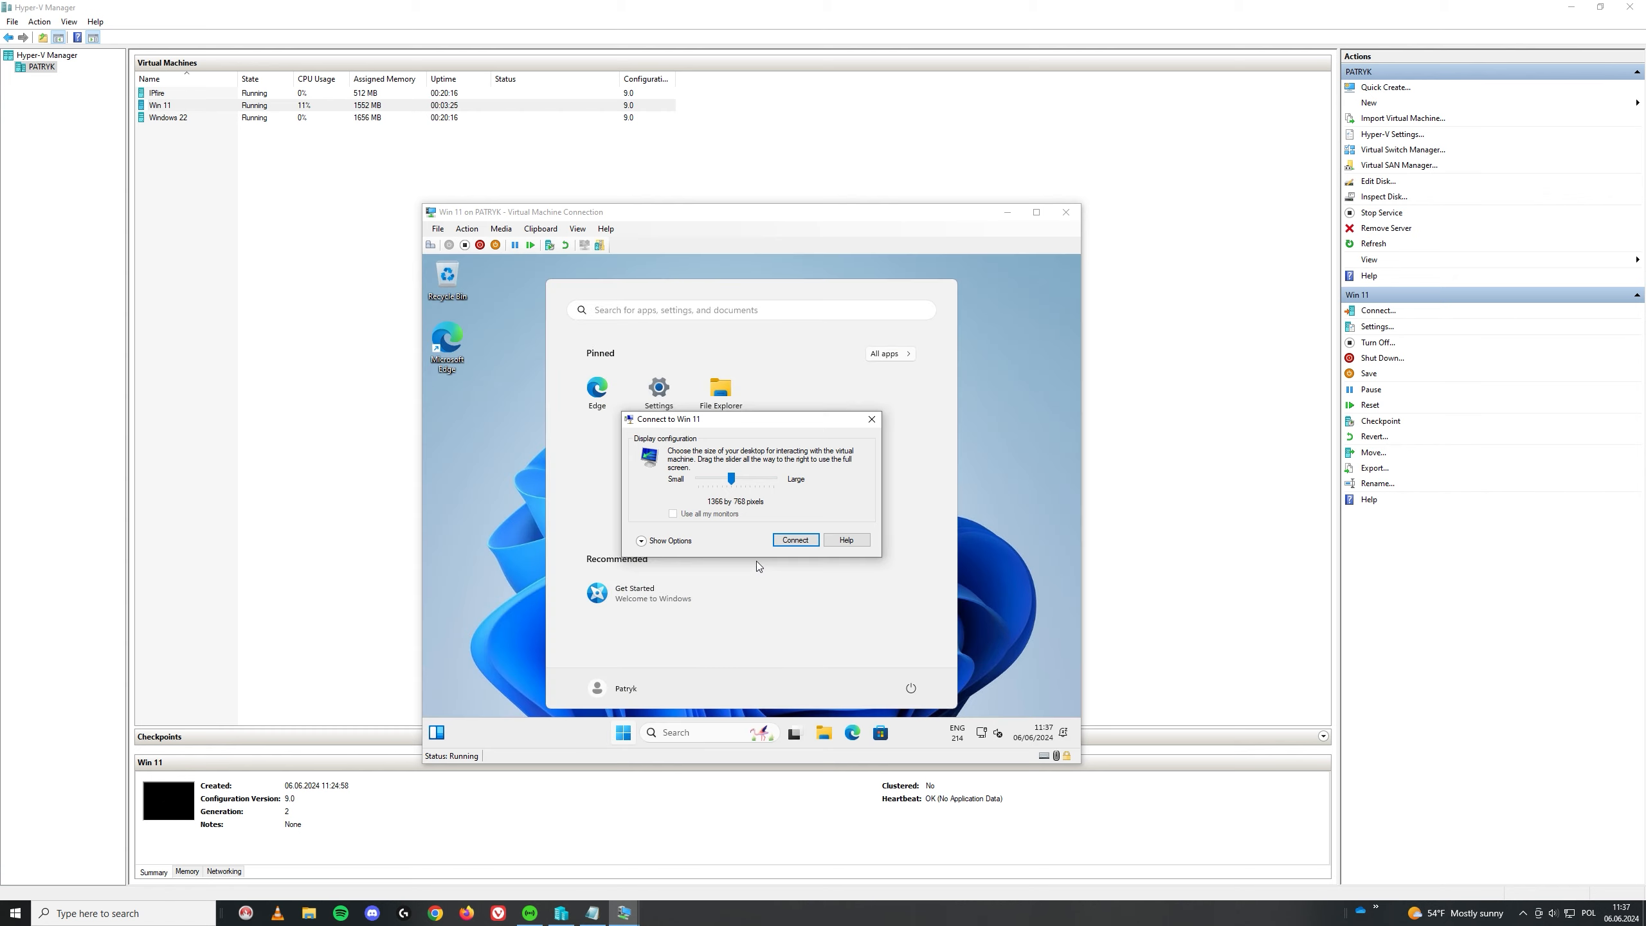
Step: Connect at the chosen display size, sign in with the local account password, and open Start
left_click(796, 540)
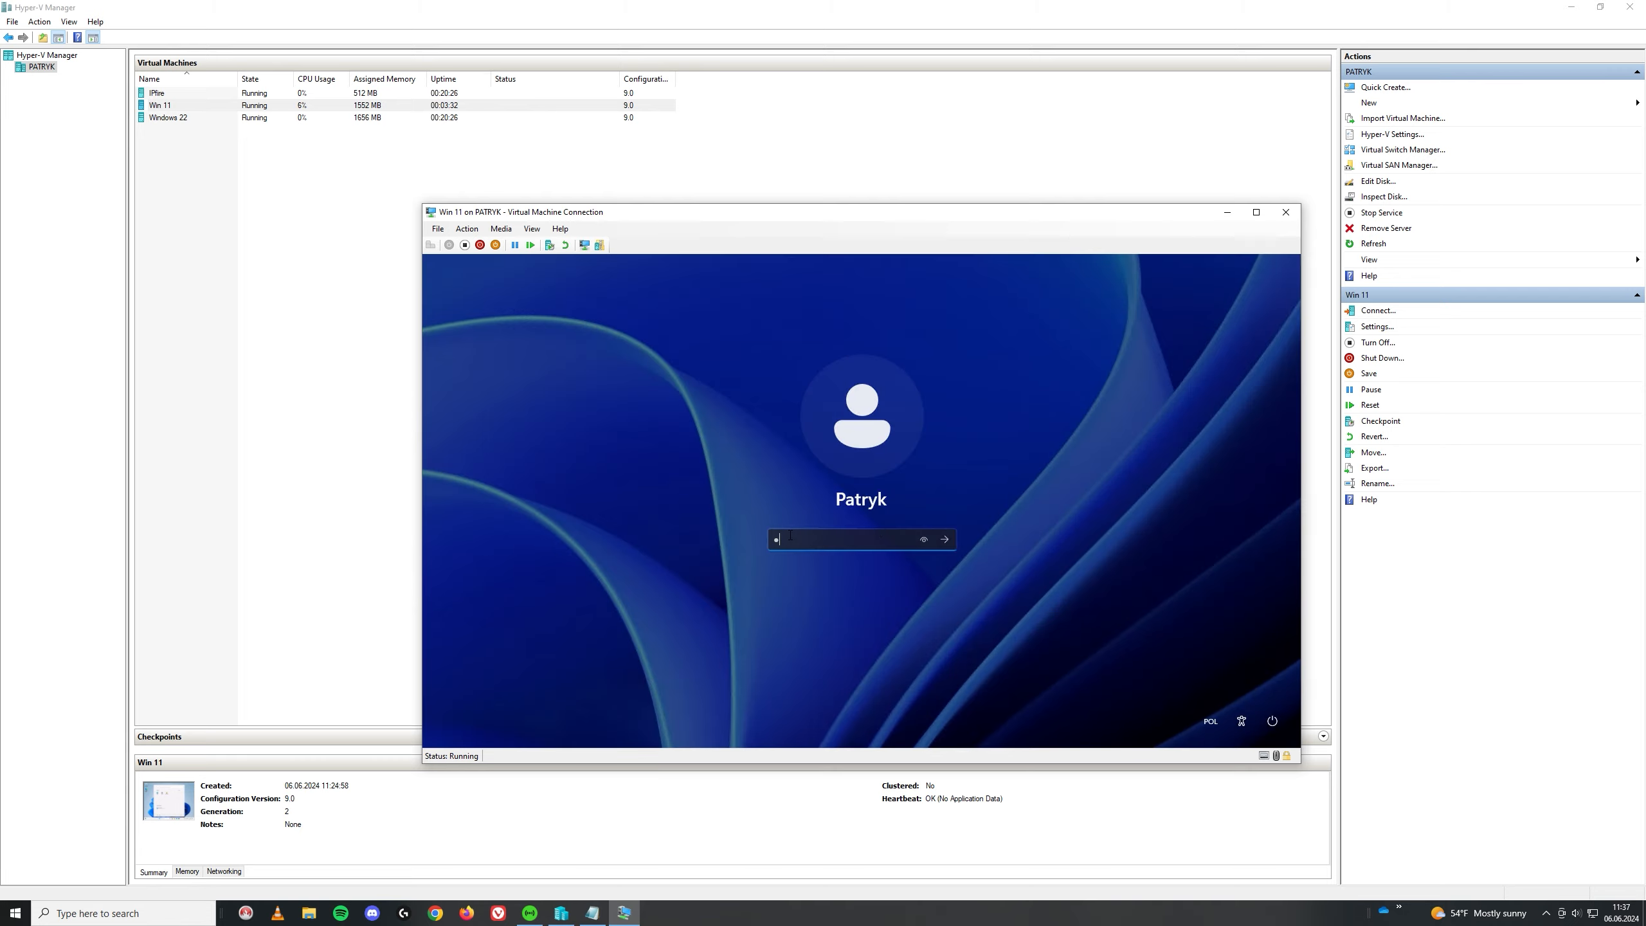
type("••••••••")
key("Return")
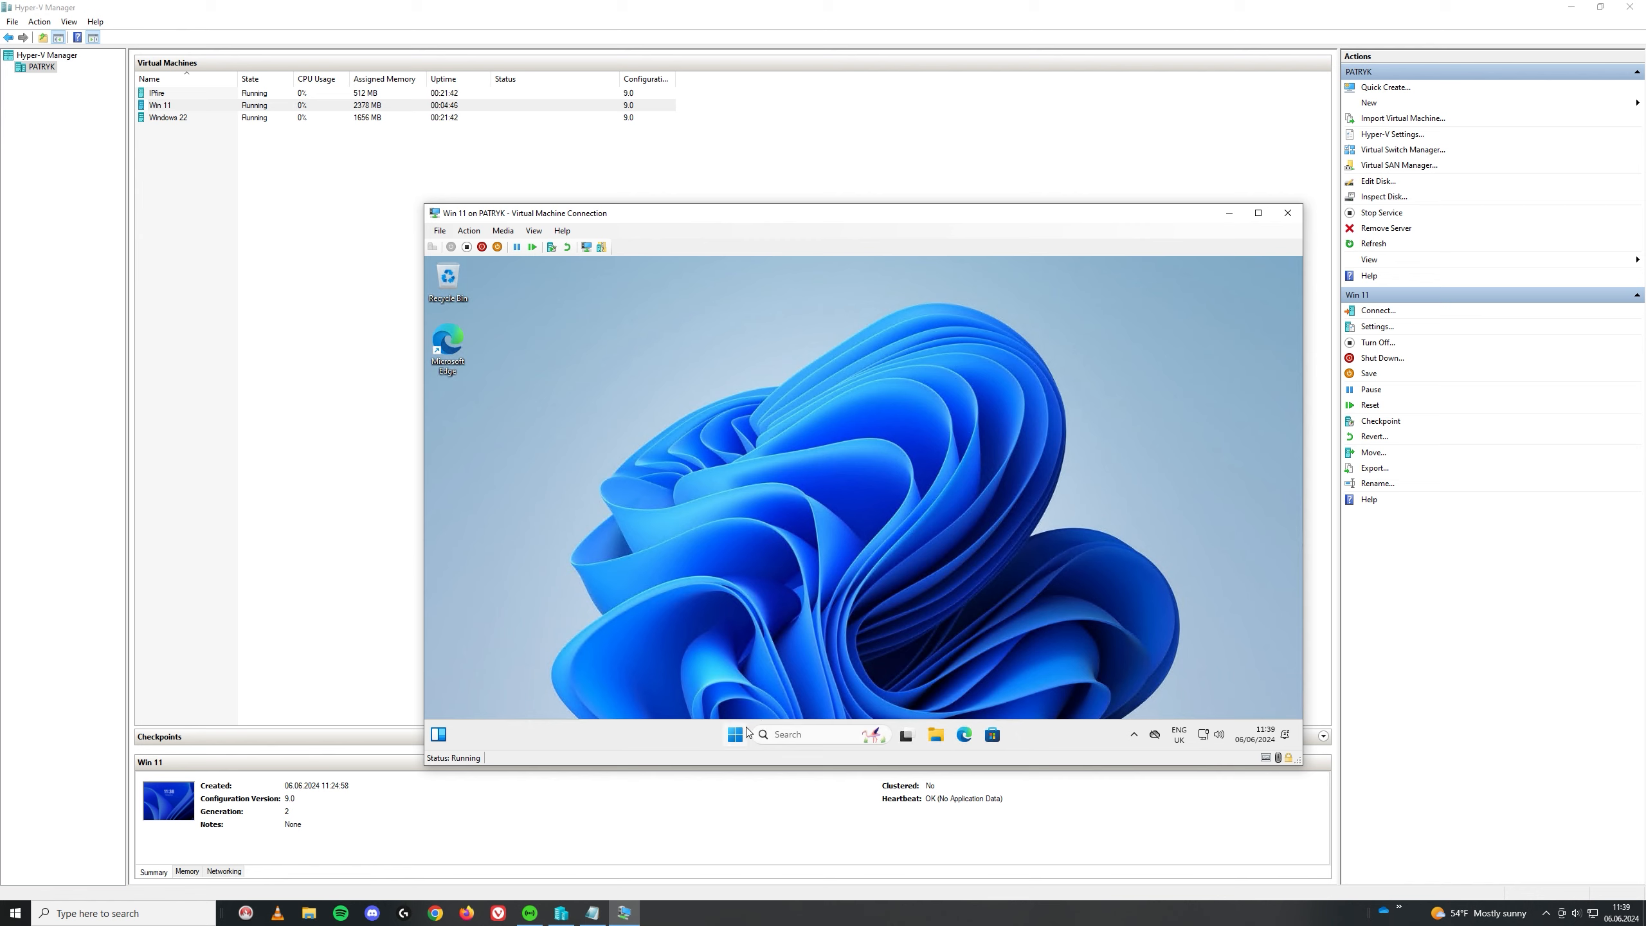
left_click(737, 735)
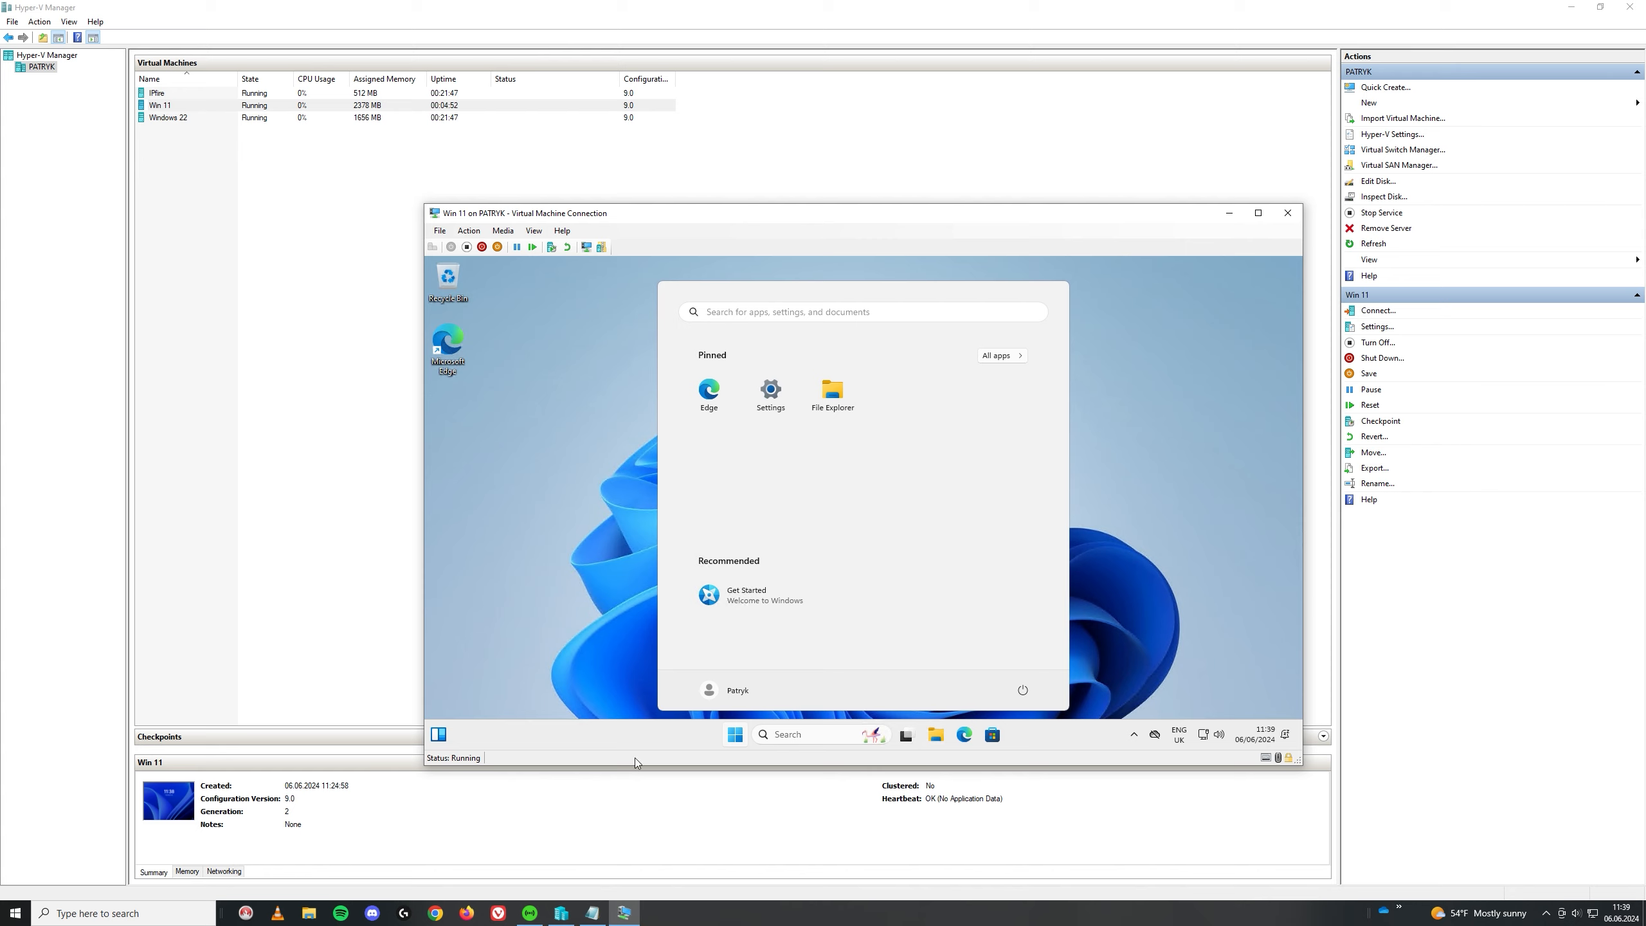
Step: Open This PC's Properties from File Explorer and go to Domain or workgroup settings
left_click(940, 739)
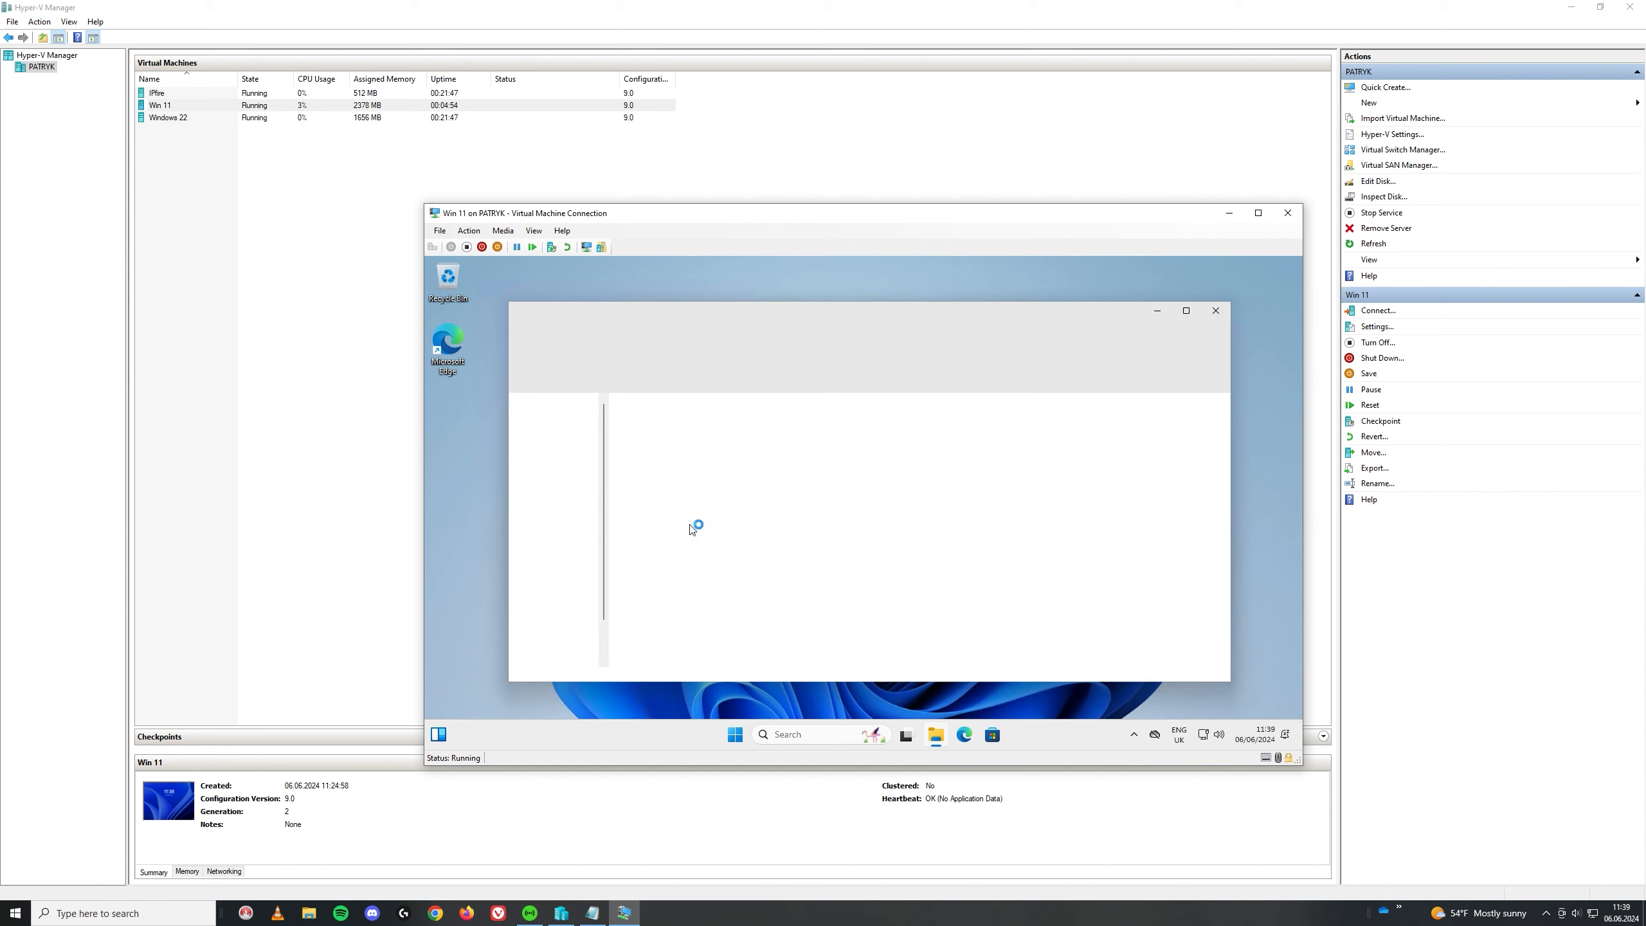
right_click(550, 640)
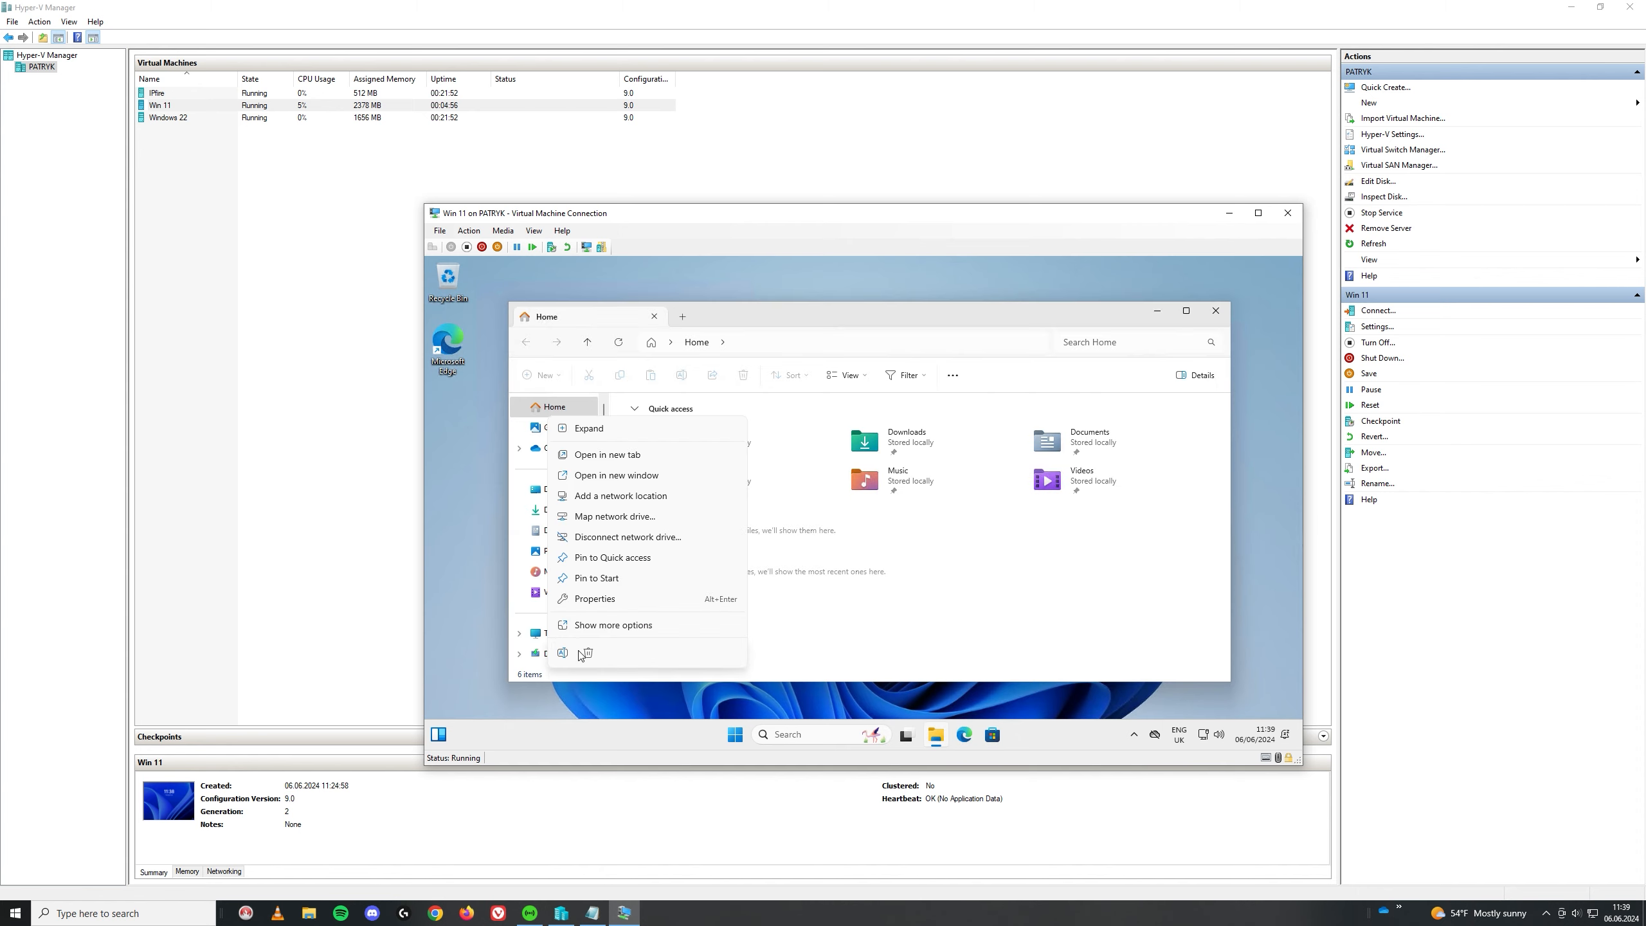
left_click(577, 629)
left_click(587, 626)
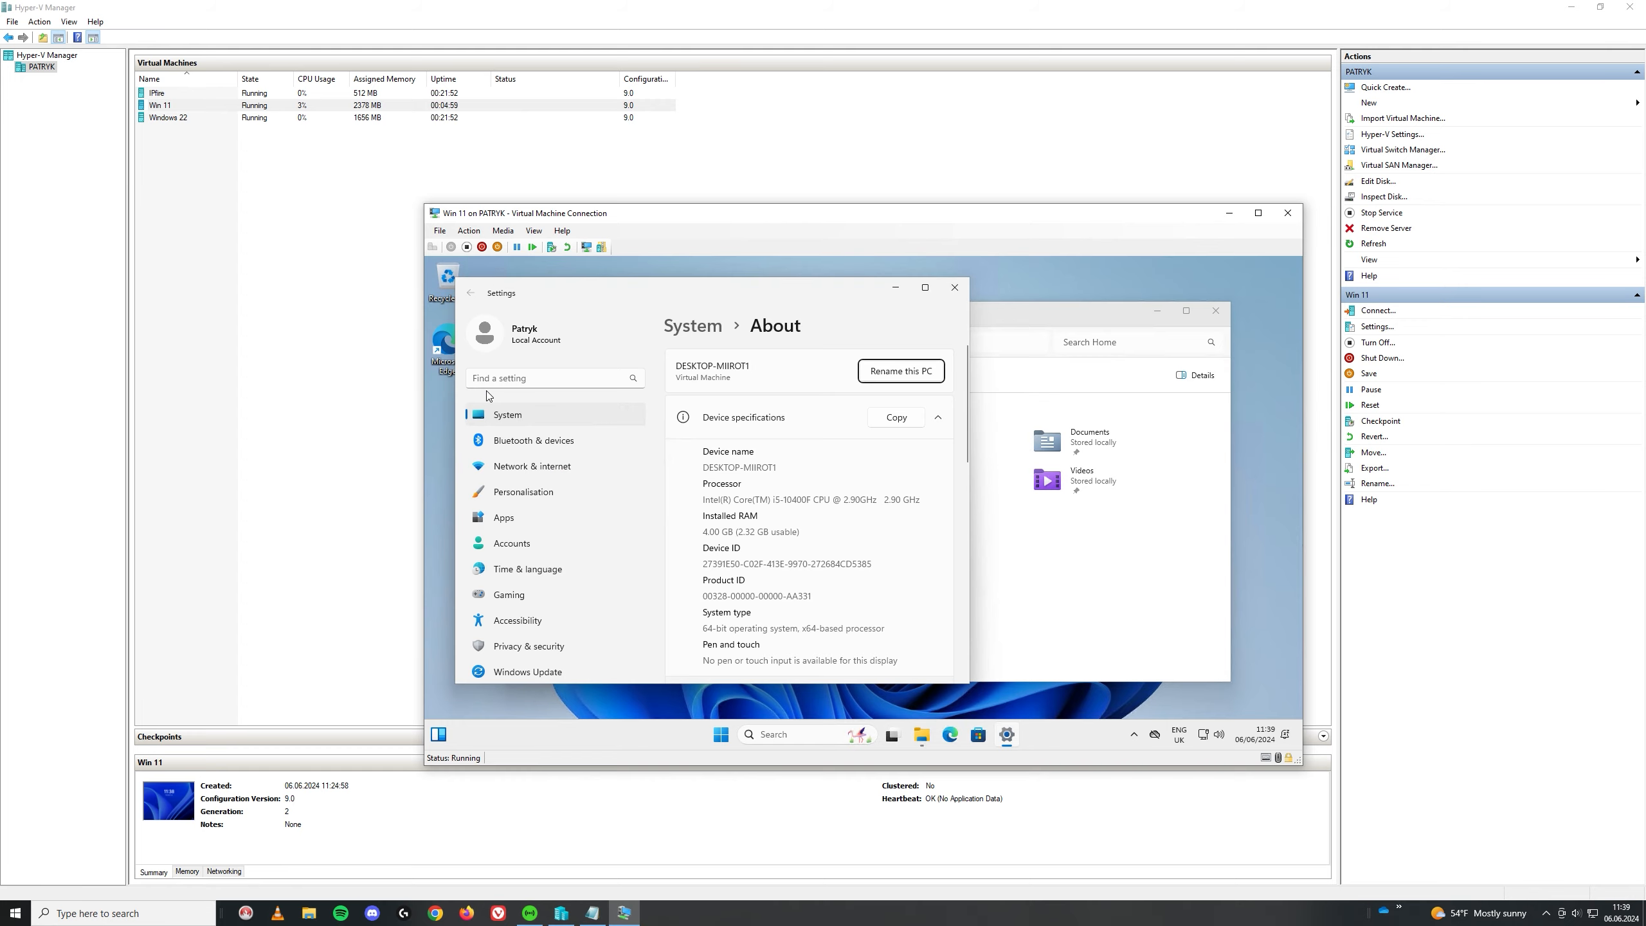
scroll(754, 554, "down", 2)
scroll(768, 550, "up", 2)
scroll(902, 464, "down", 10)
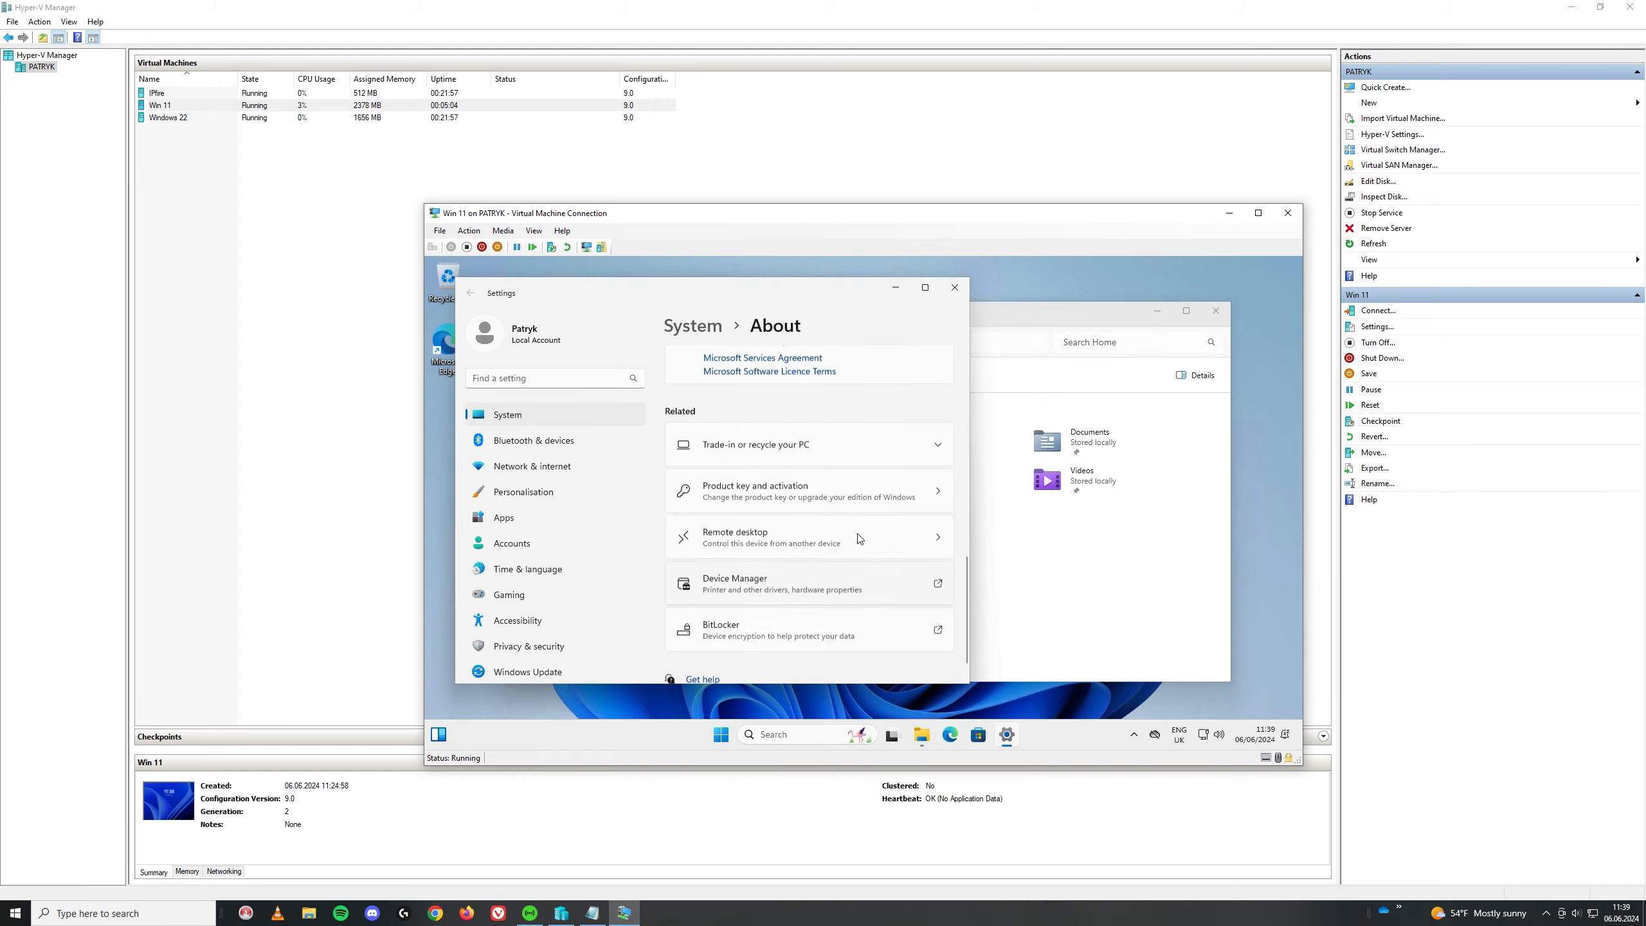
scroll(859, 538, "up", 5)
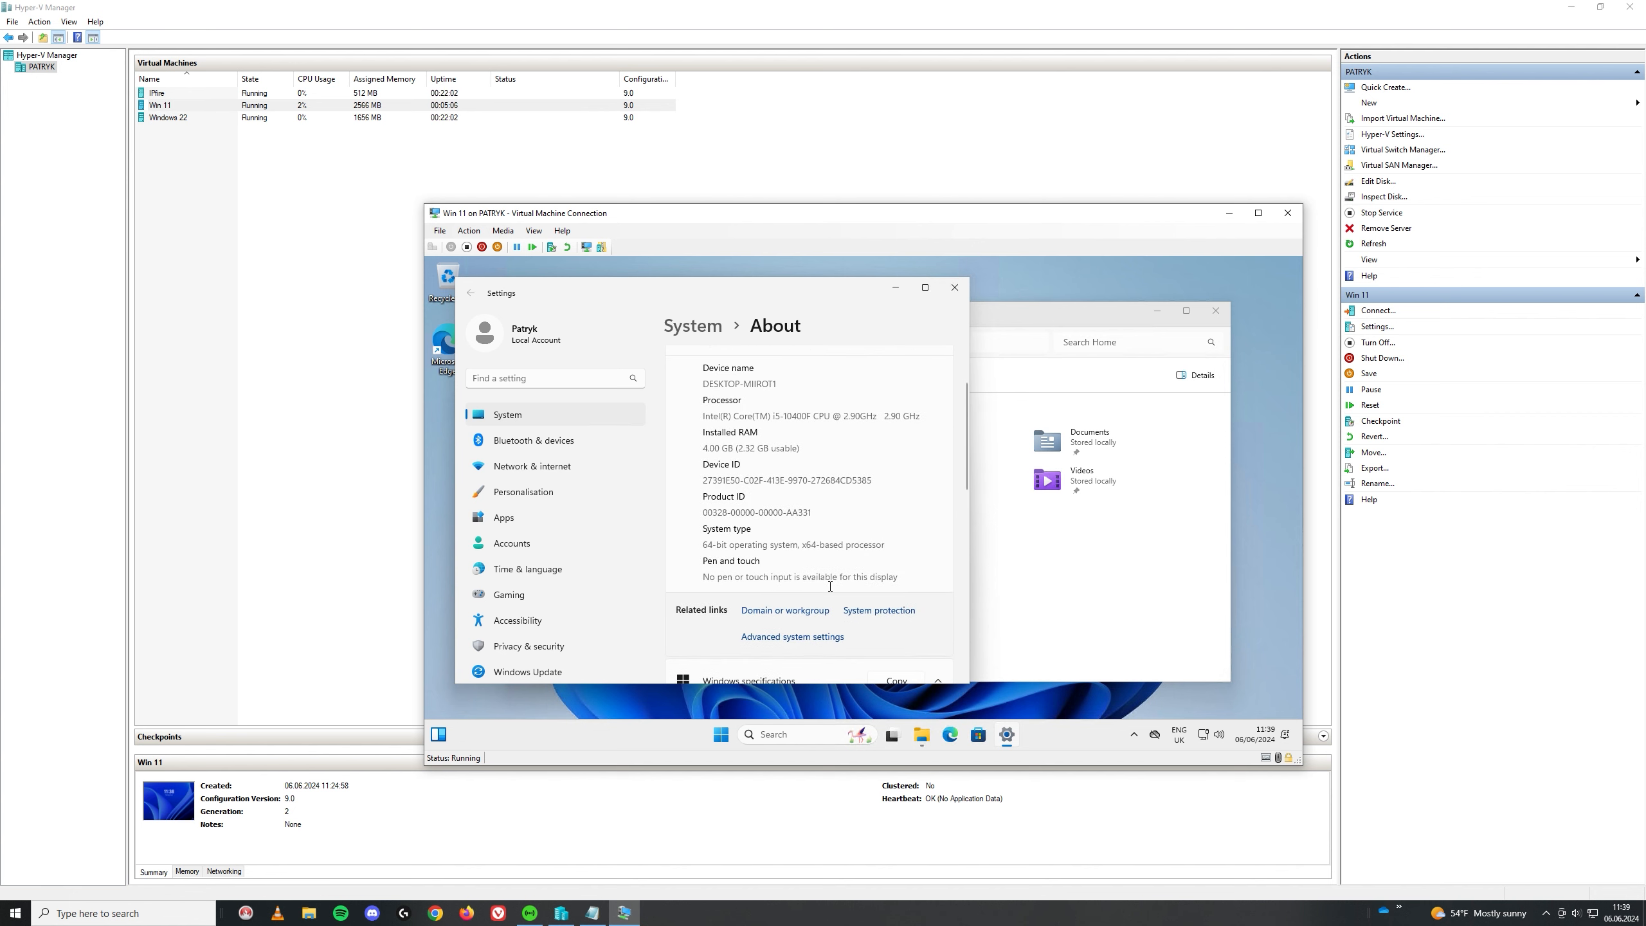
left_click(799, 613)
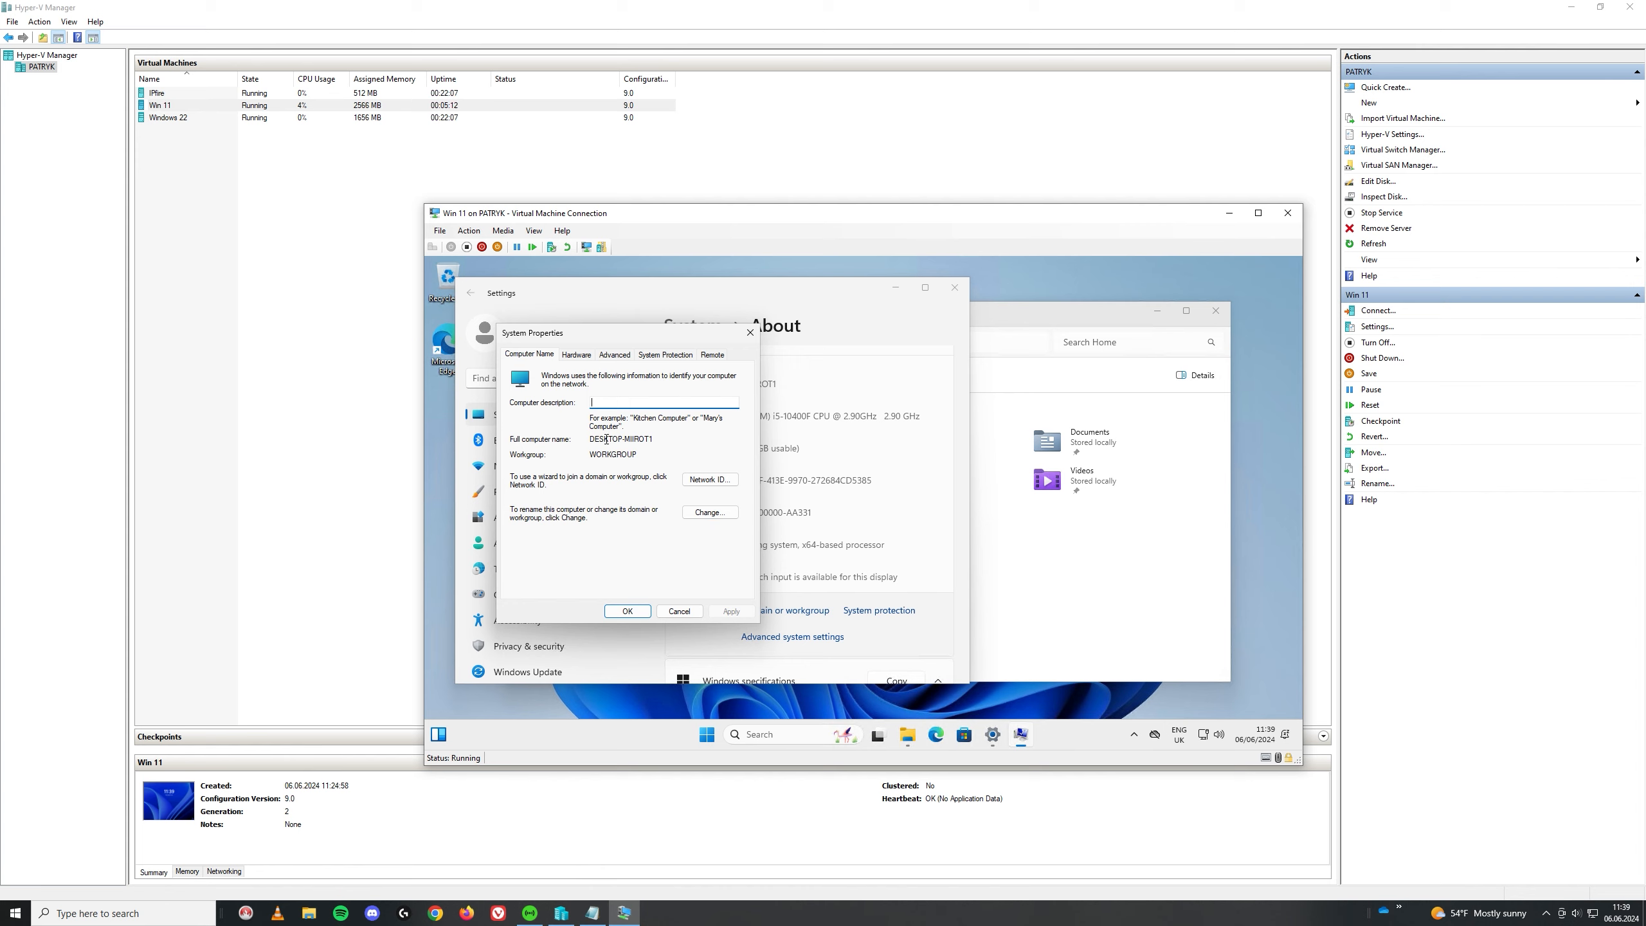
Step: Change the computer name to Win11 and switch membership from WORKGROUP to Domain
left_click(701, 514)
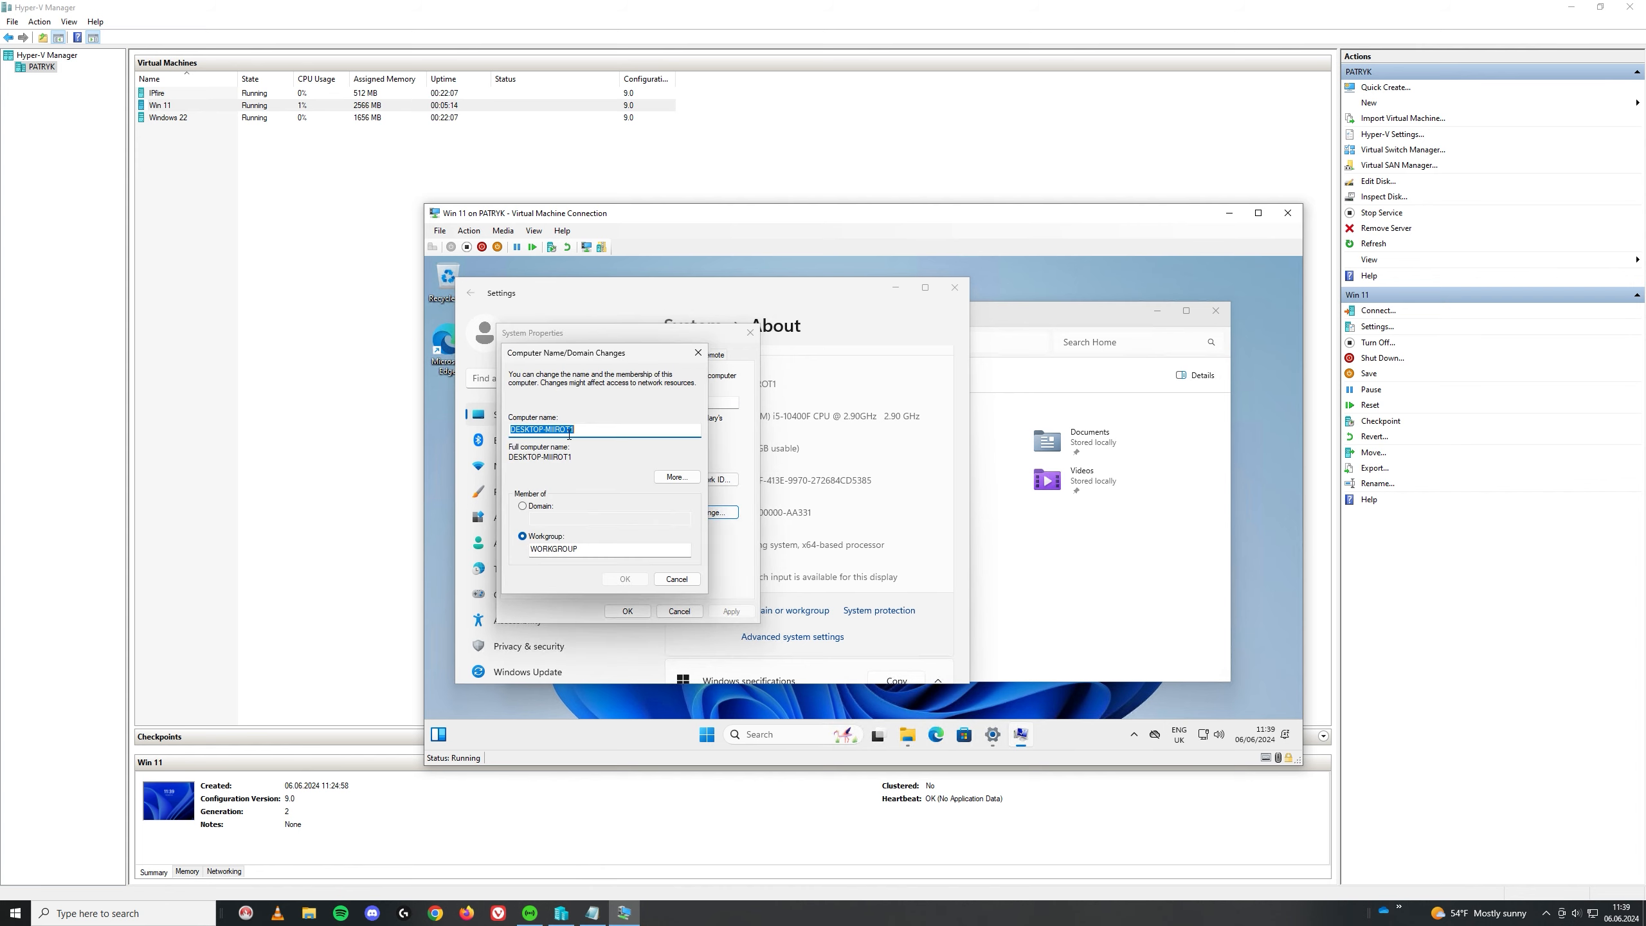
type("Win11")
left_click(523, 506)
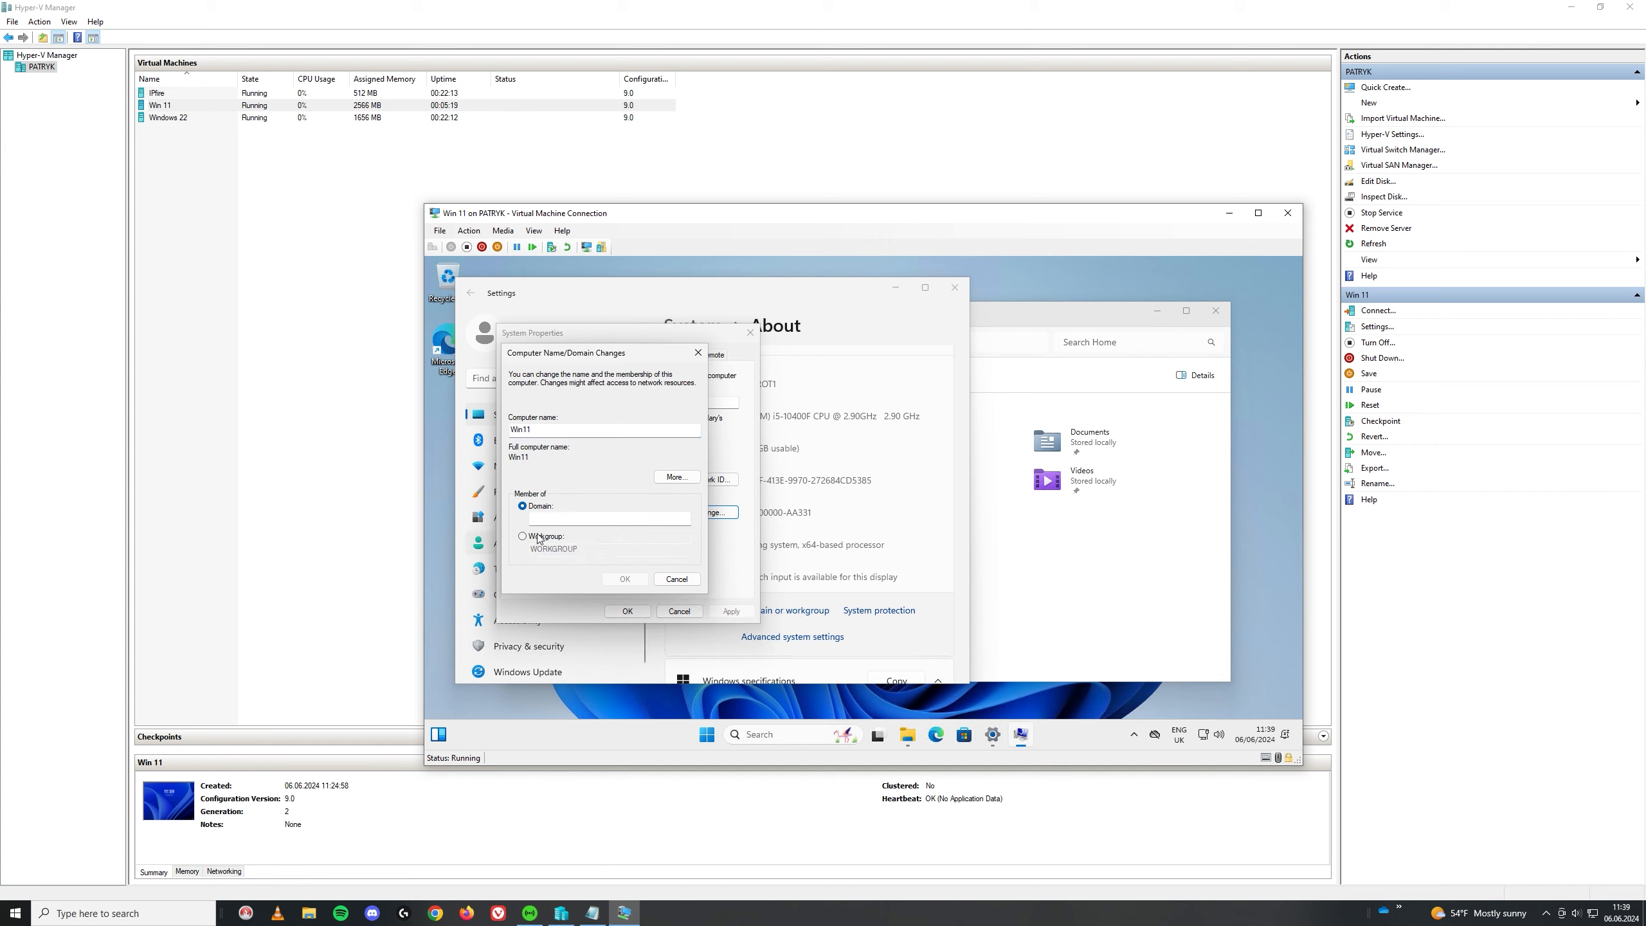
left_click(612, 520)
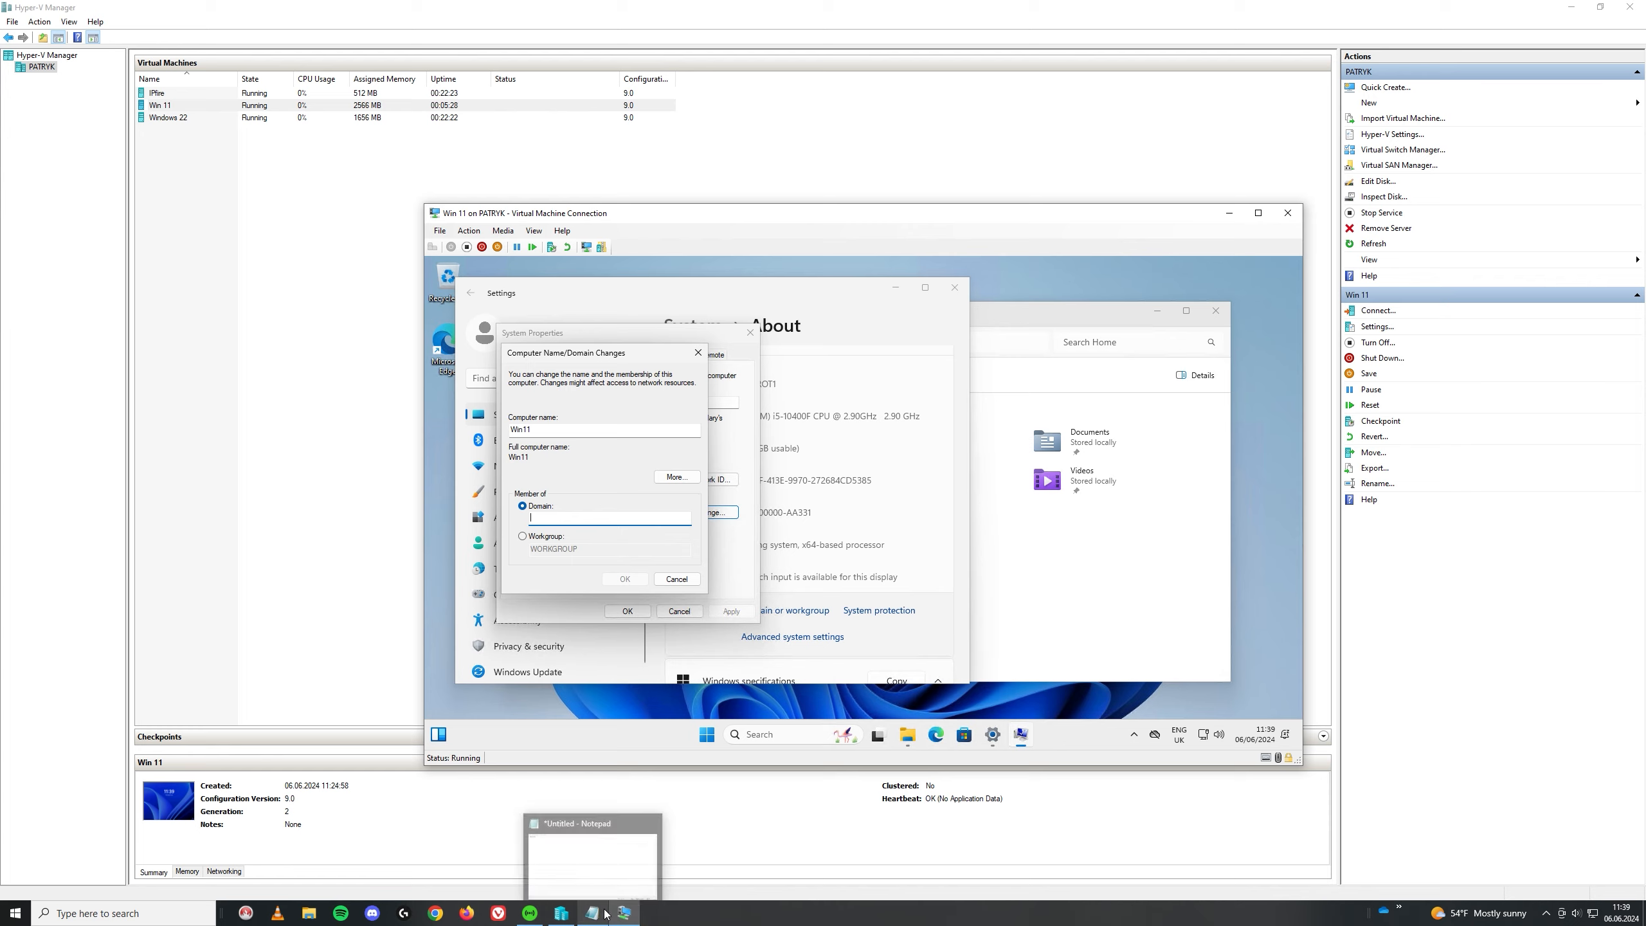
Step: Connect to the Windows 22 VM, sign in as administrator, and open Local Server in Server Manager
left_click(561, 913)
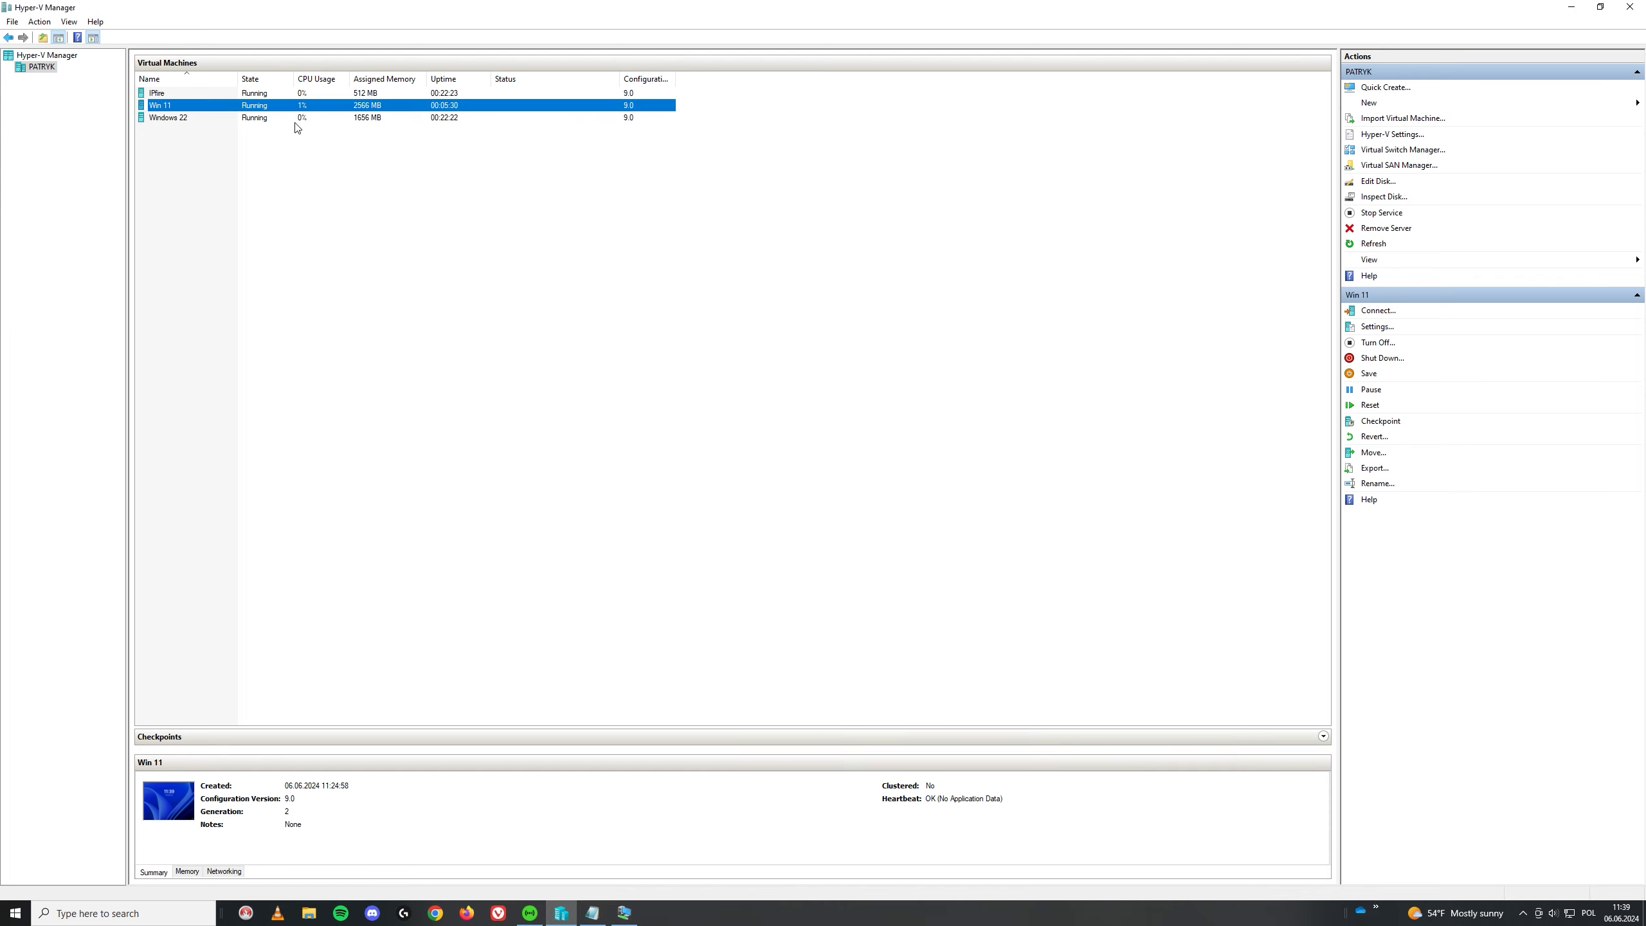
double_click(188, 118)
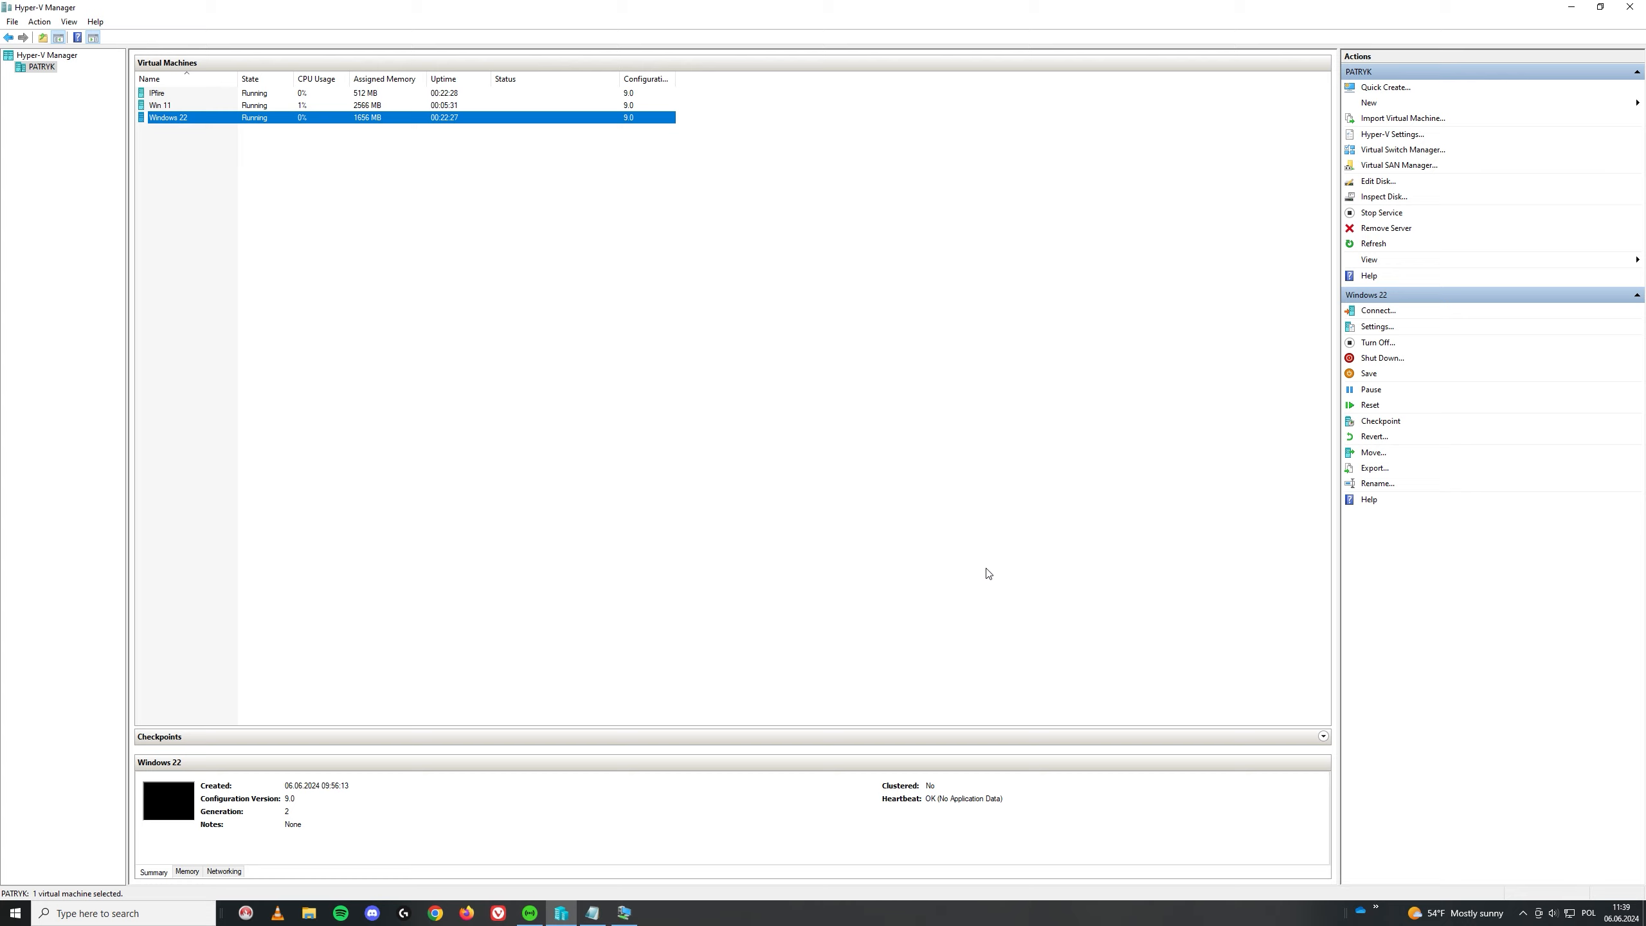
left_click(668, 422)
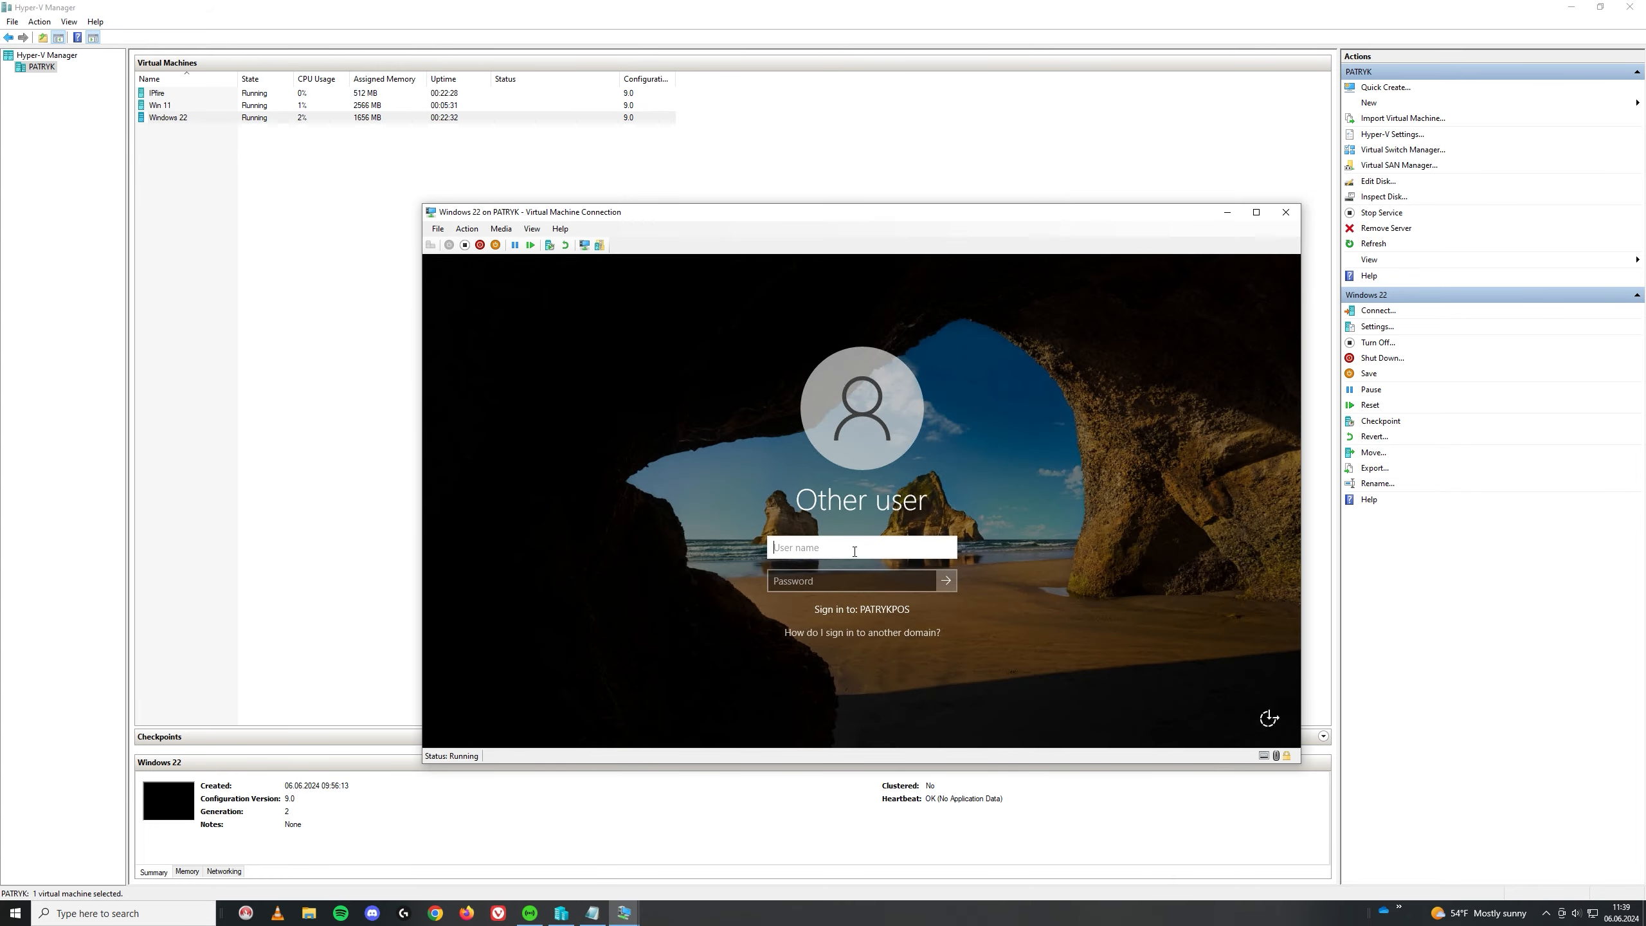
type("administrator")
key("Tab")
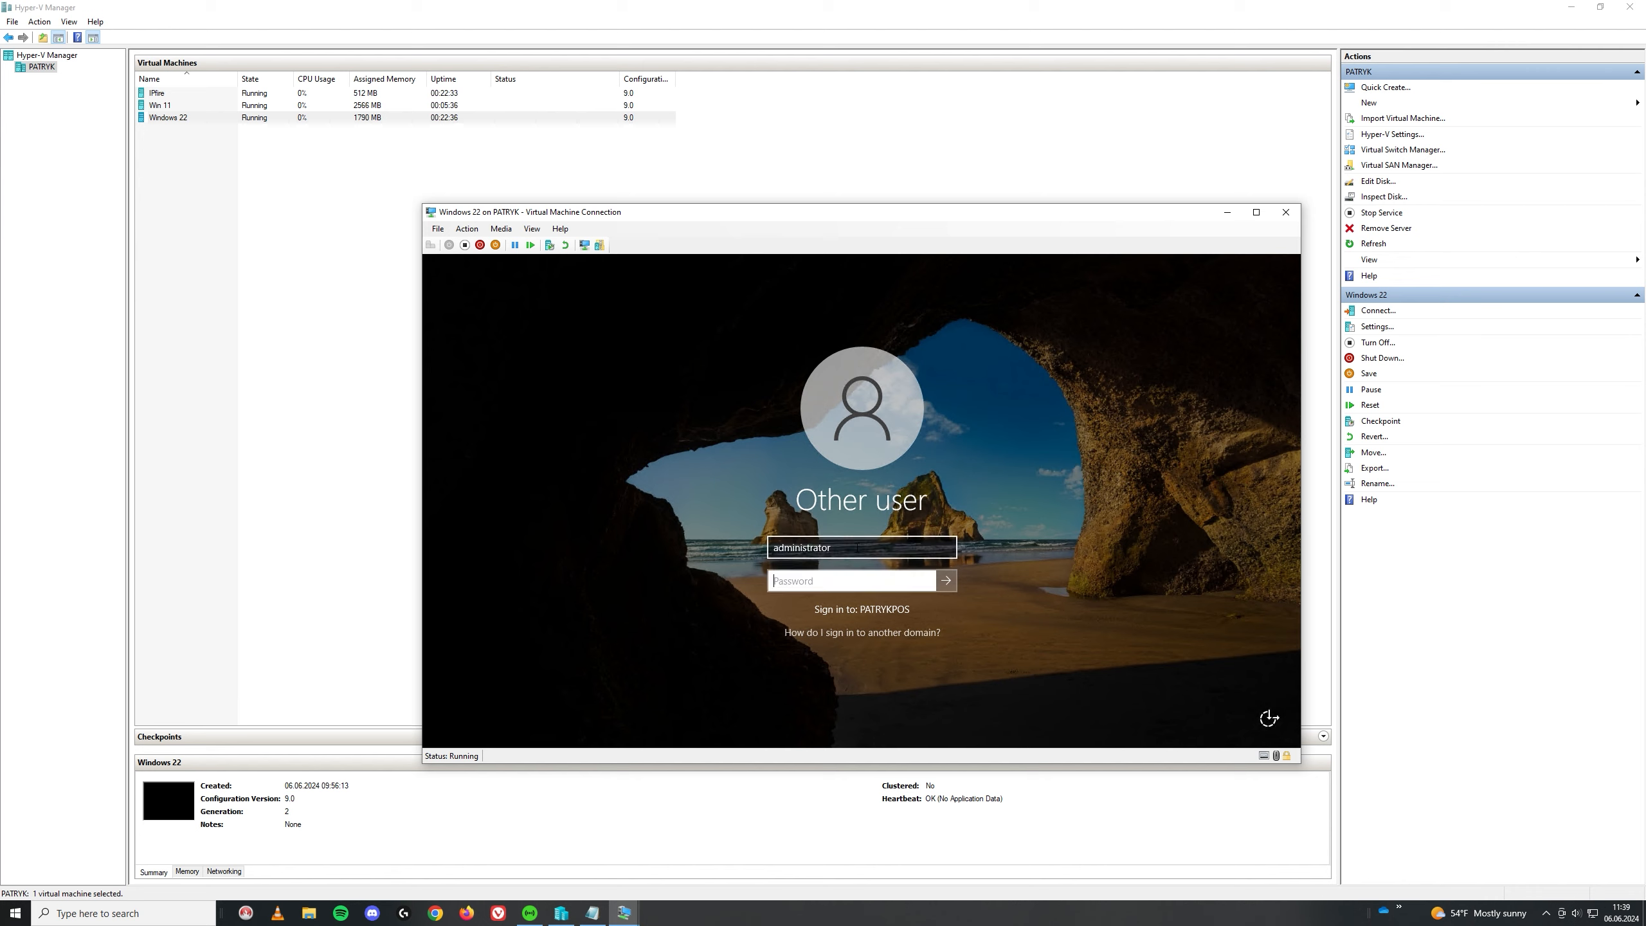
type("*********")
key("Return")
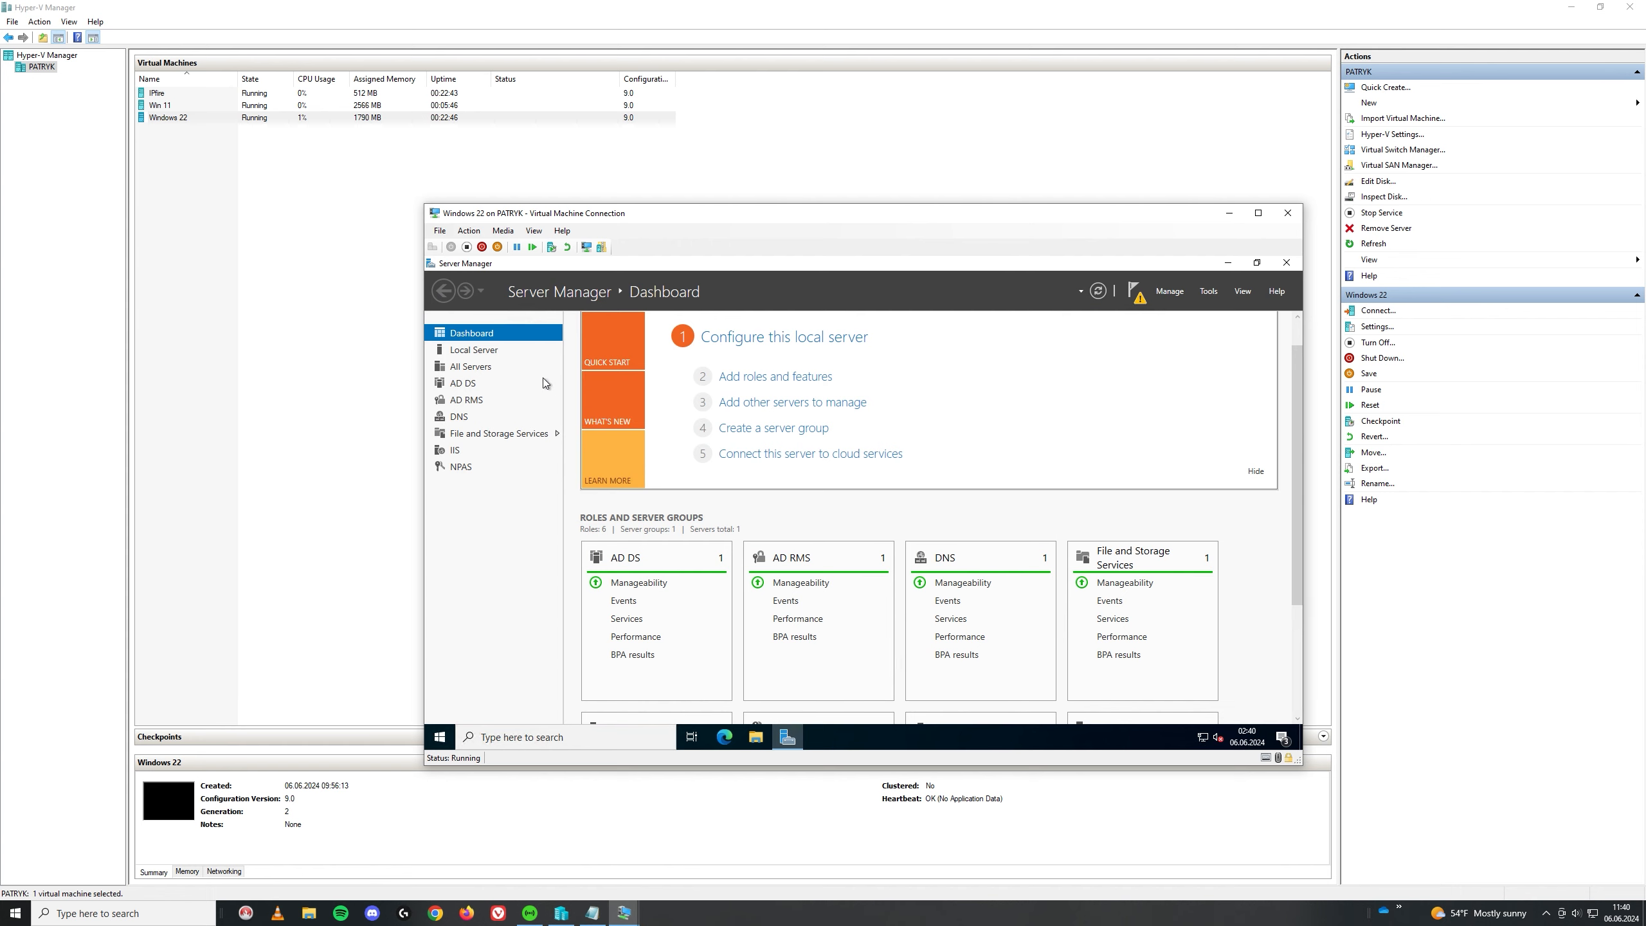
left_click(474, 350)
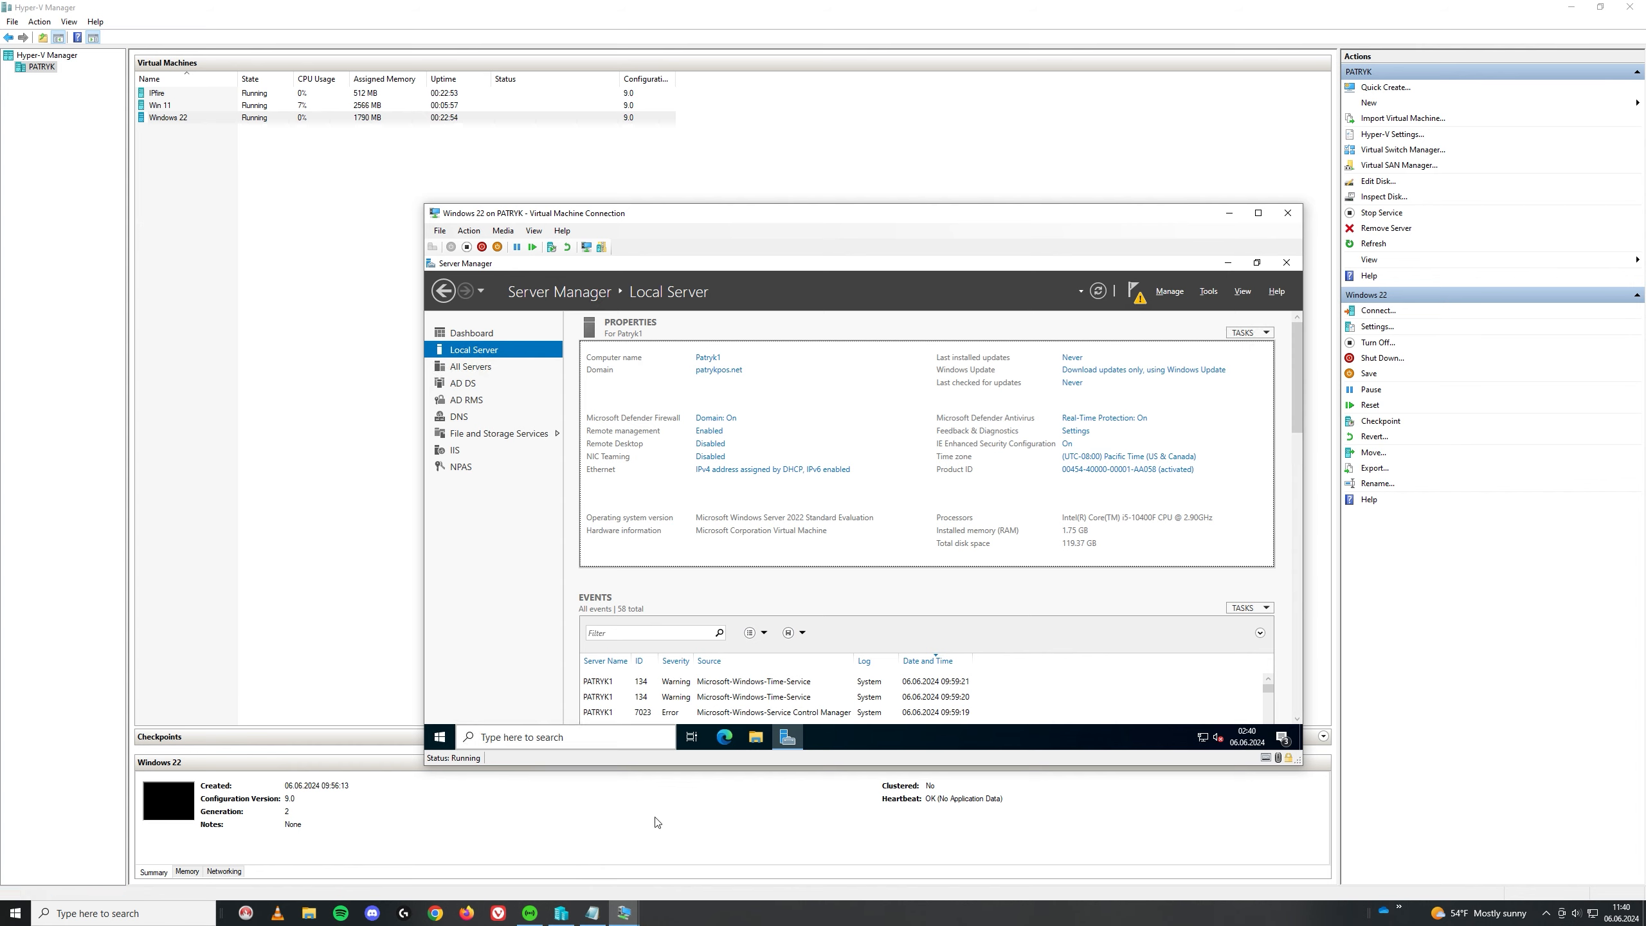
Step: On the Win 11 VM, enter the domain under Member of > Domain and confirm joining it
mouse_move(627, 914)
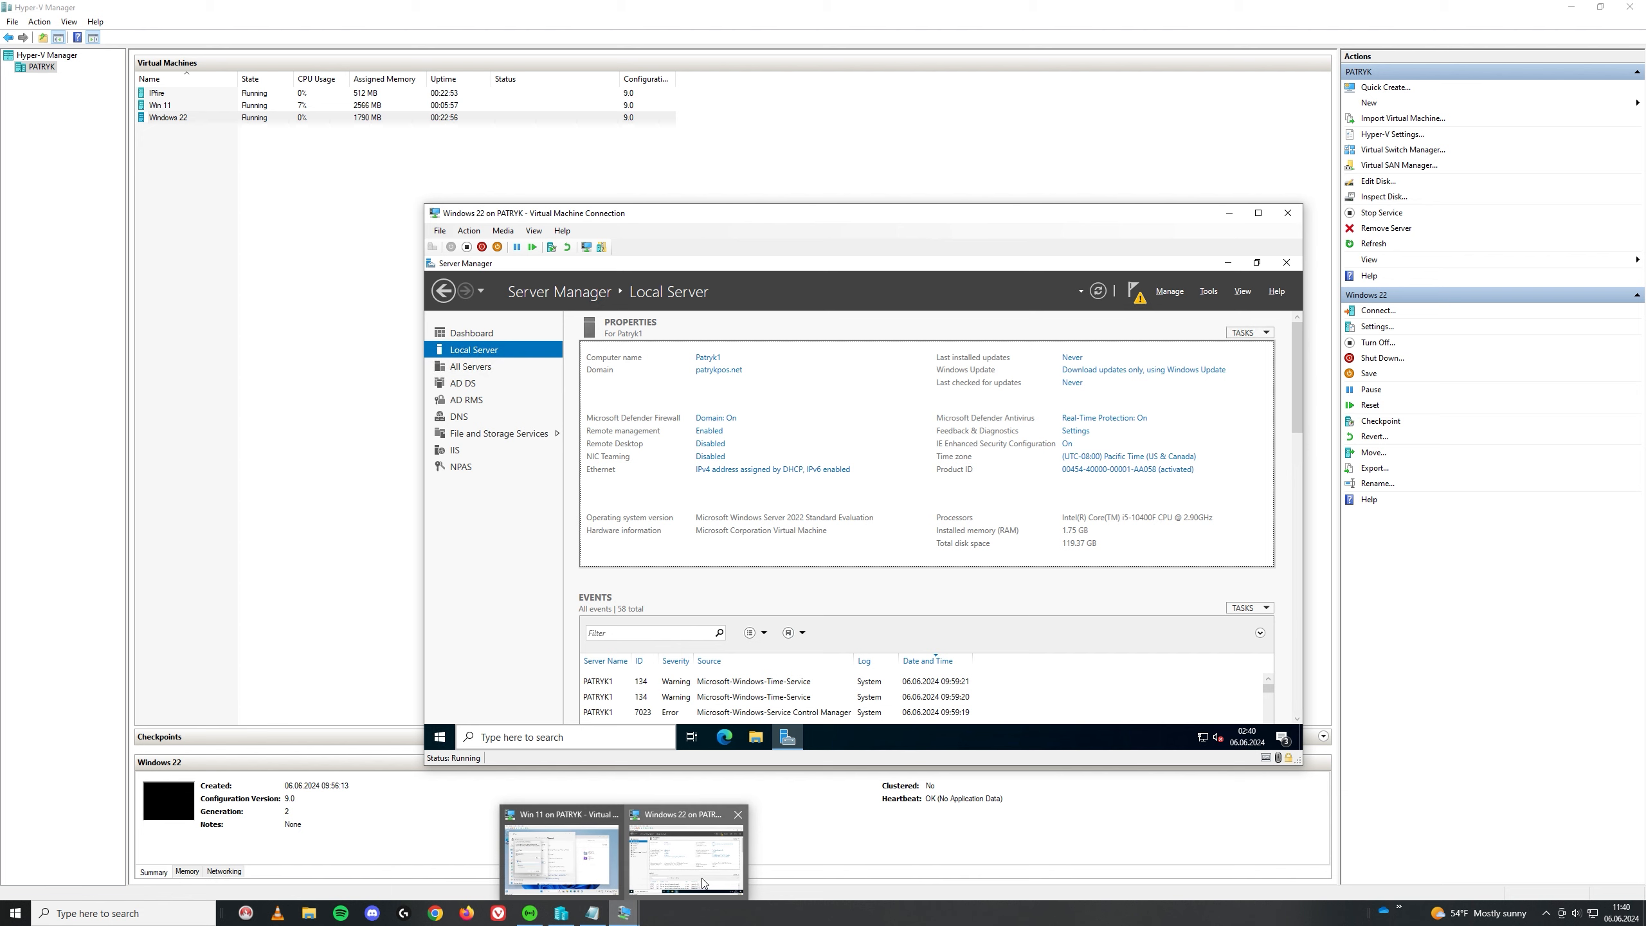
left_click(562, 849)
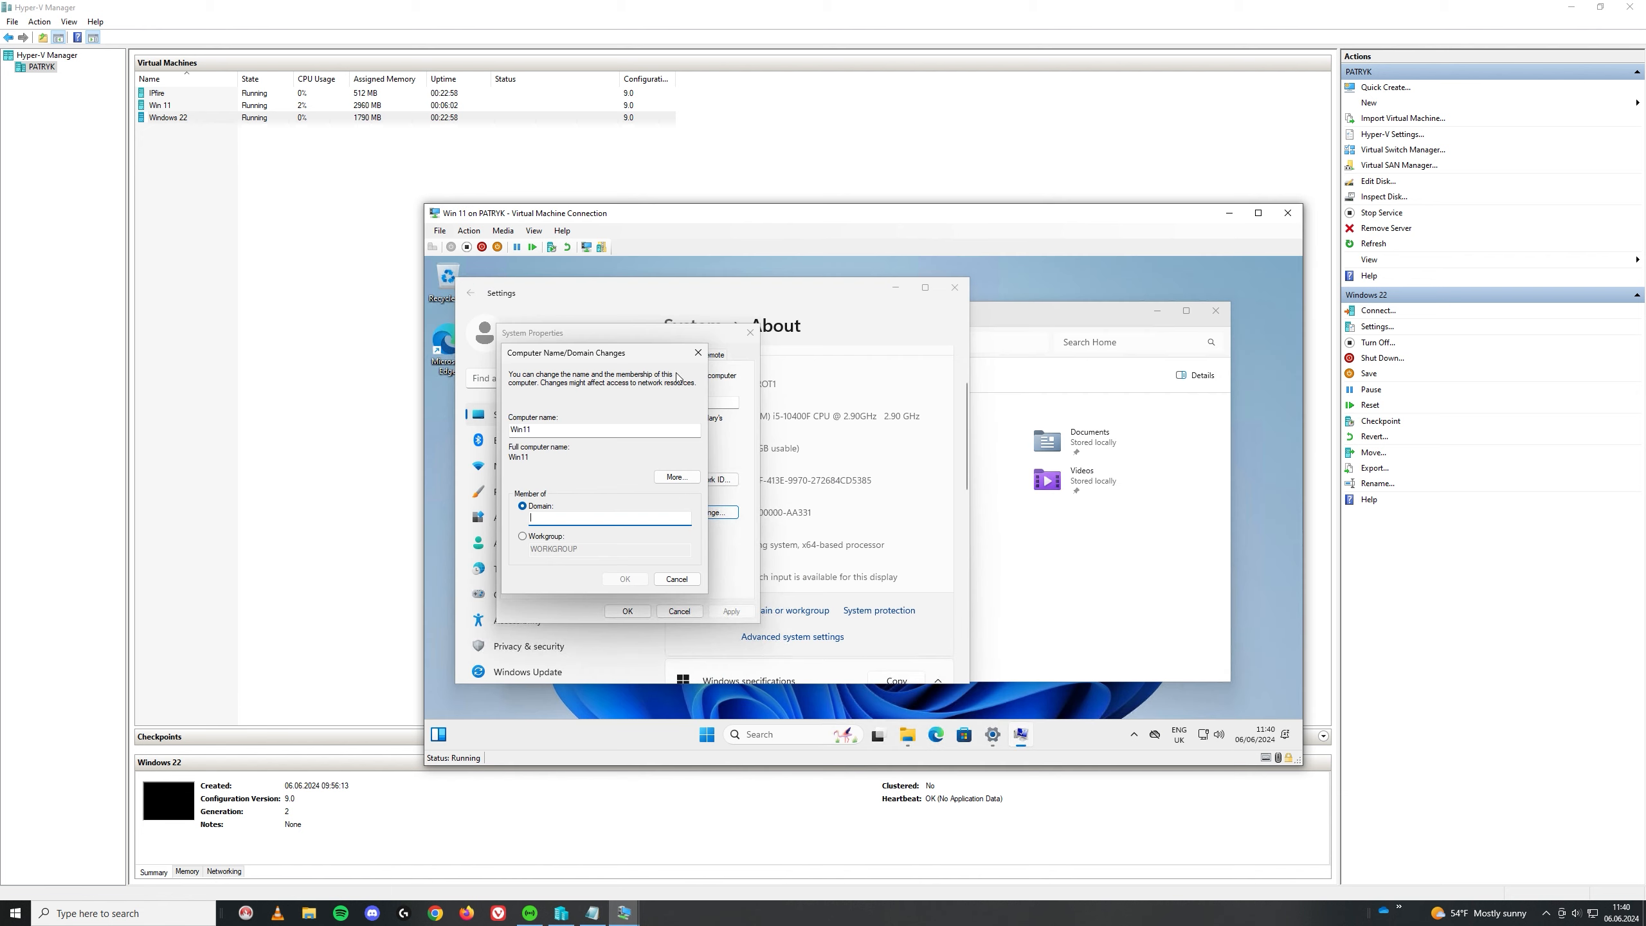
left_click_drag(768, 214, 1130, 209)
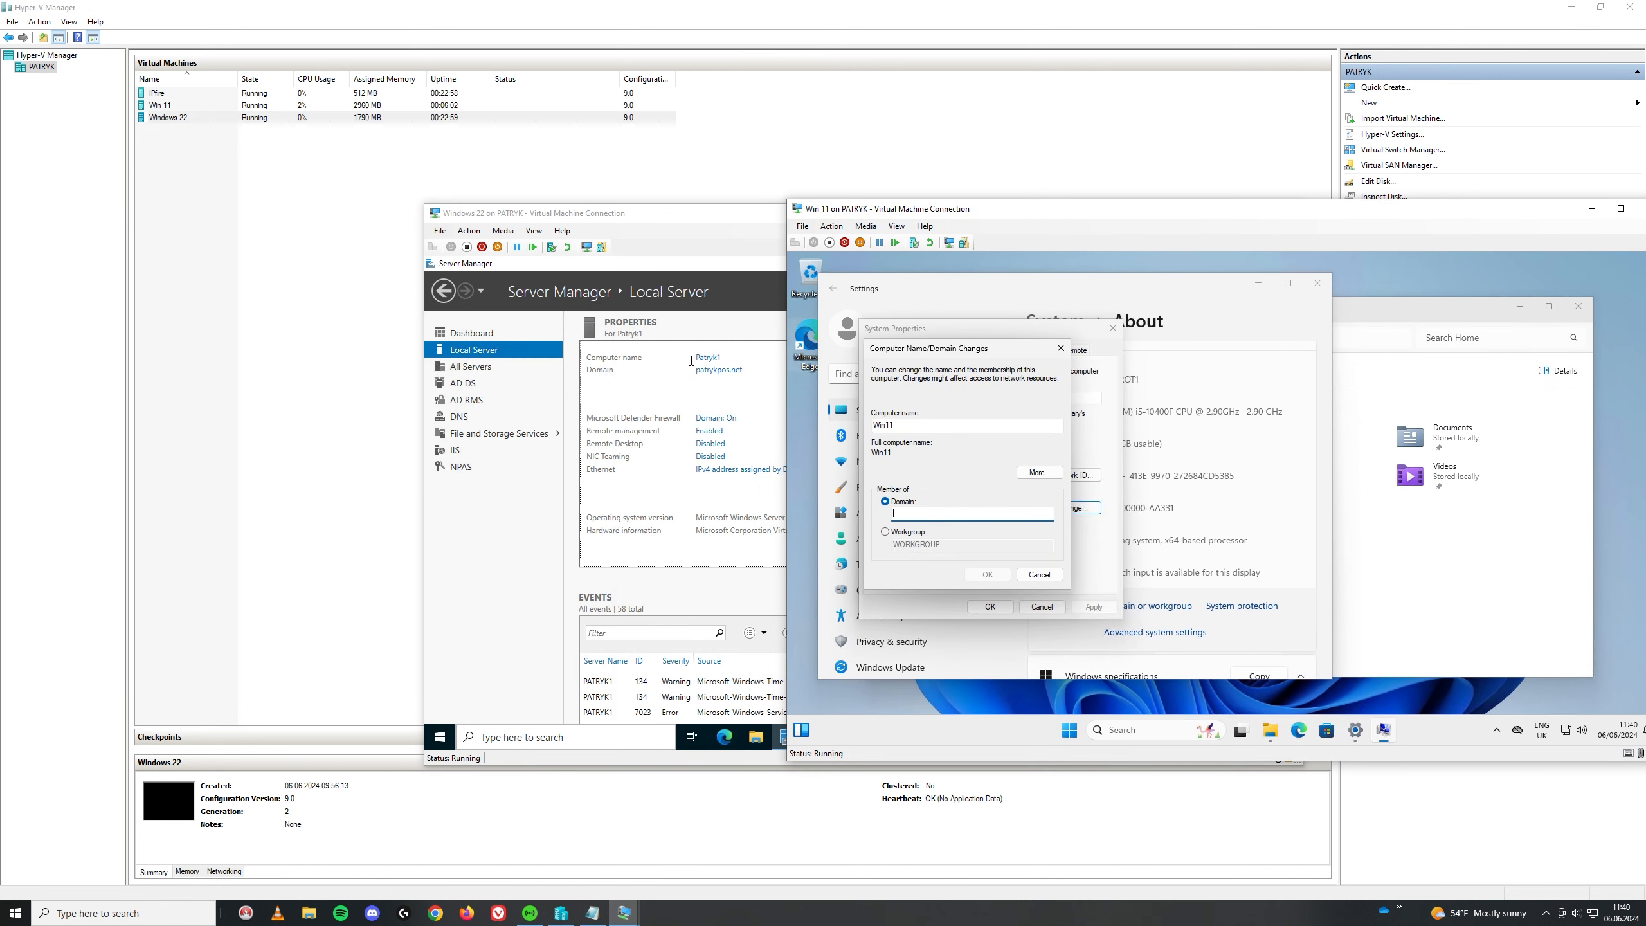
type("patrykpos.net")
left_click(987, 573)
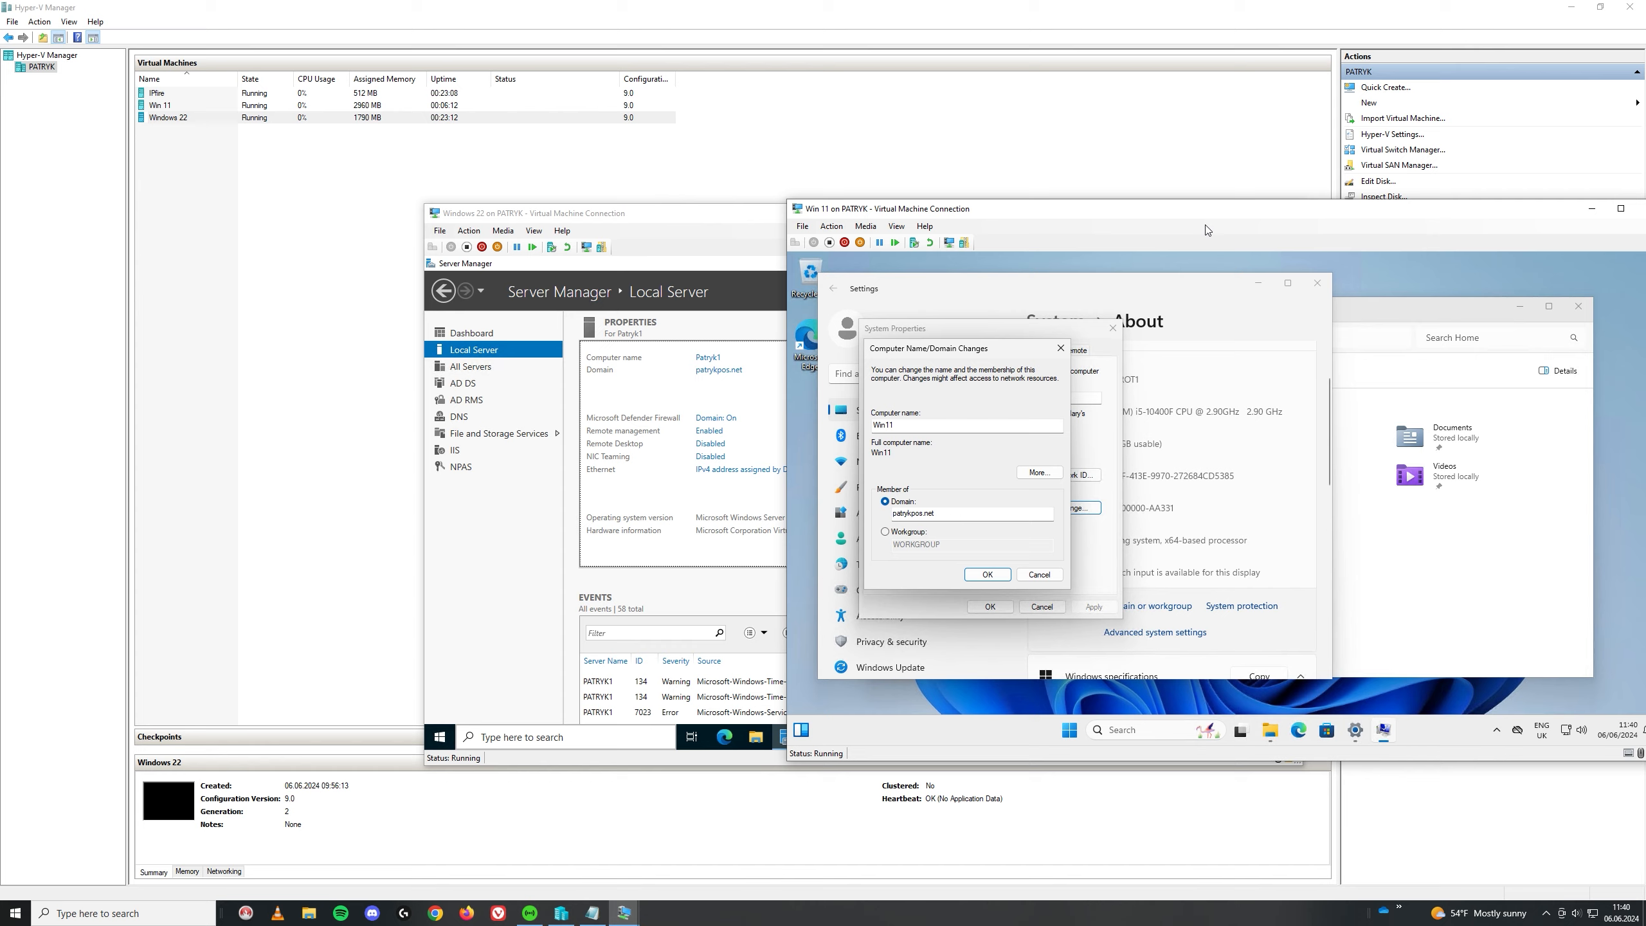
left_click_drag(1196, 214, 865, 192)
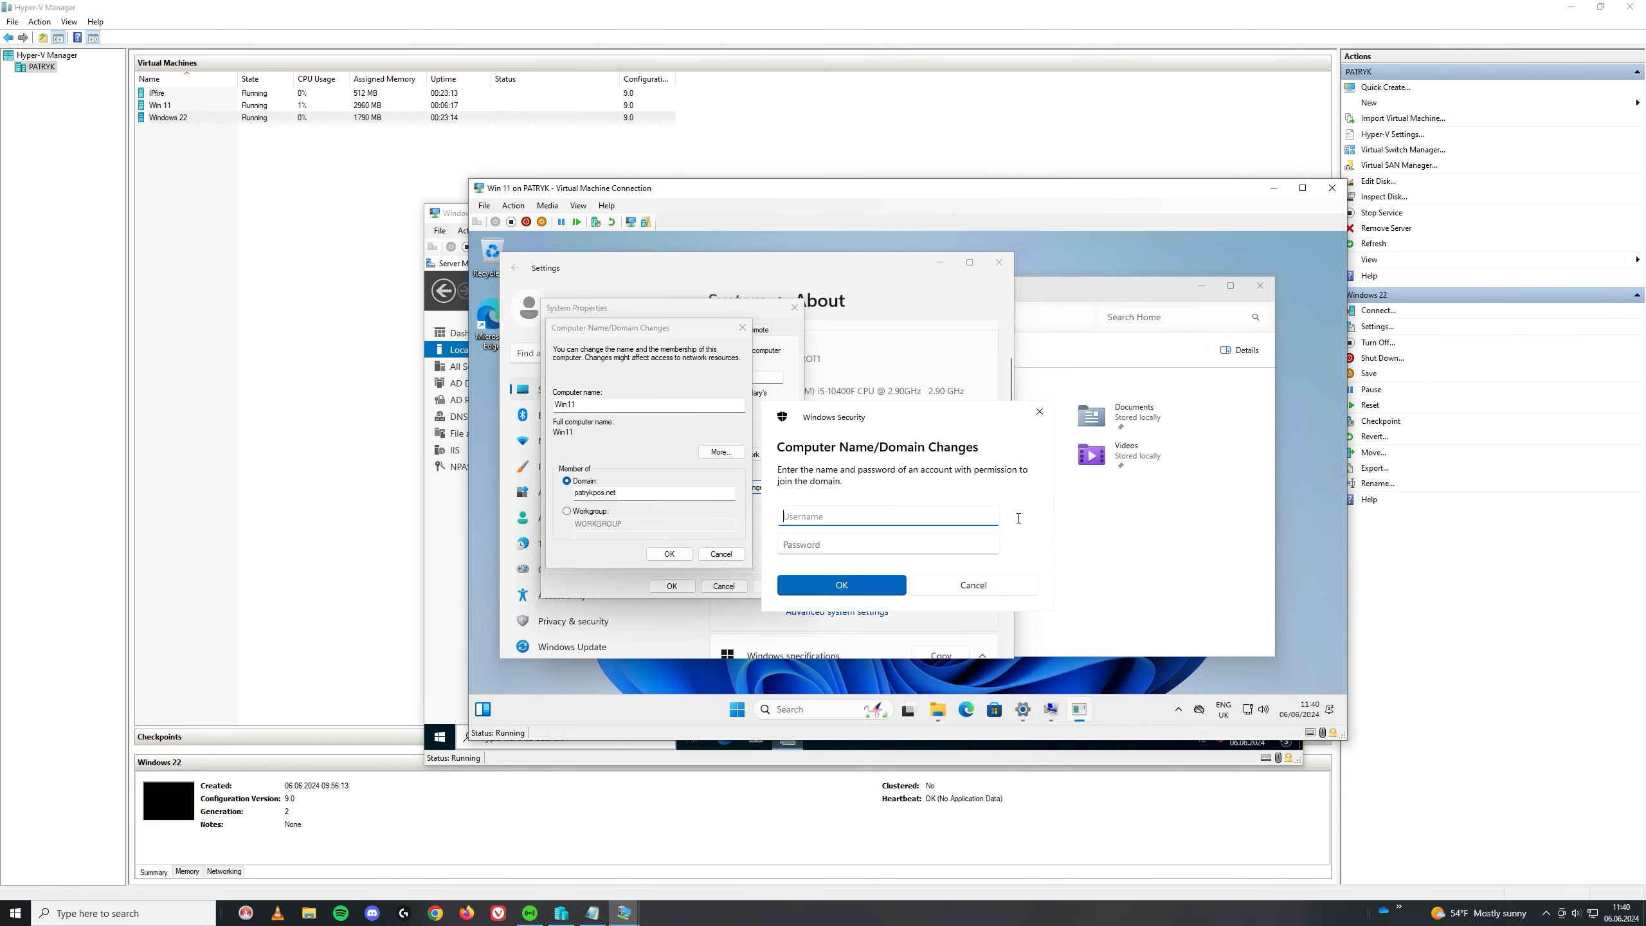
Step: Authorize the domain join with the administrator account and its password
type("administrator")
key("Tab")
type("•••••••")
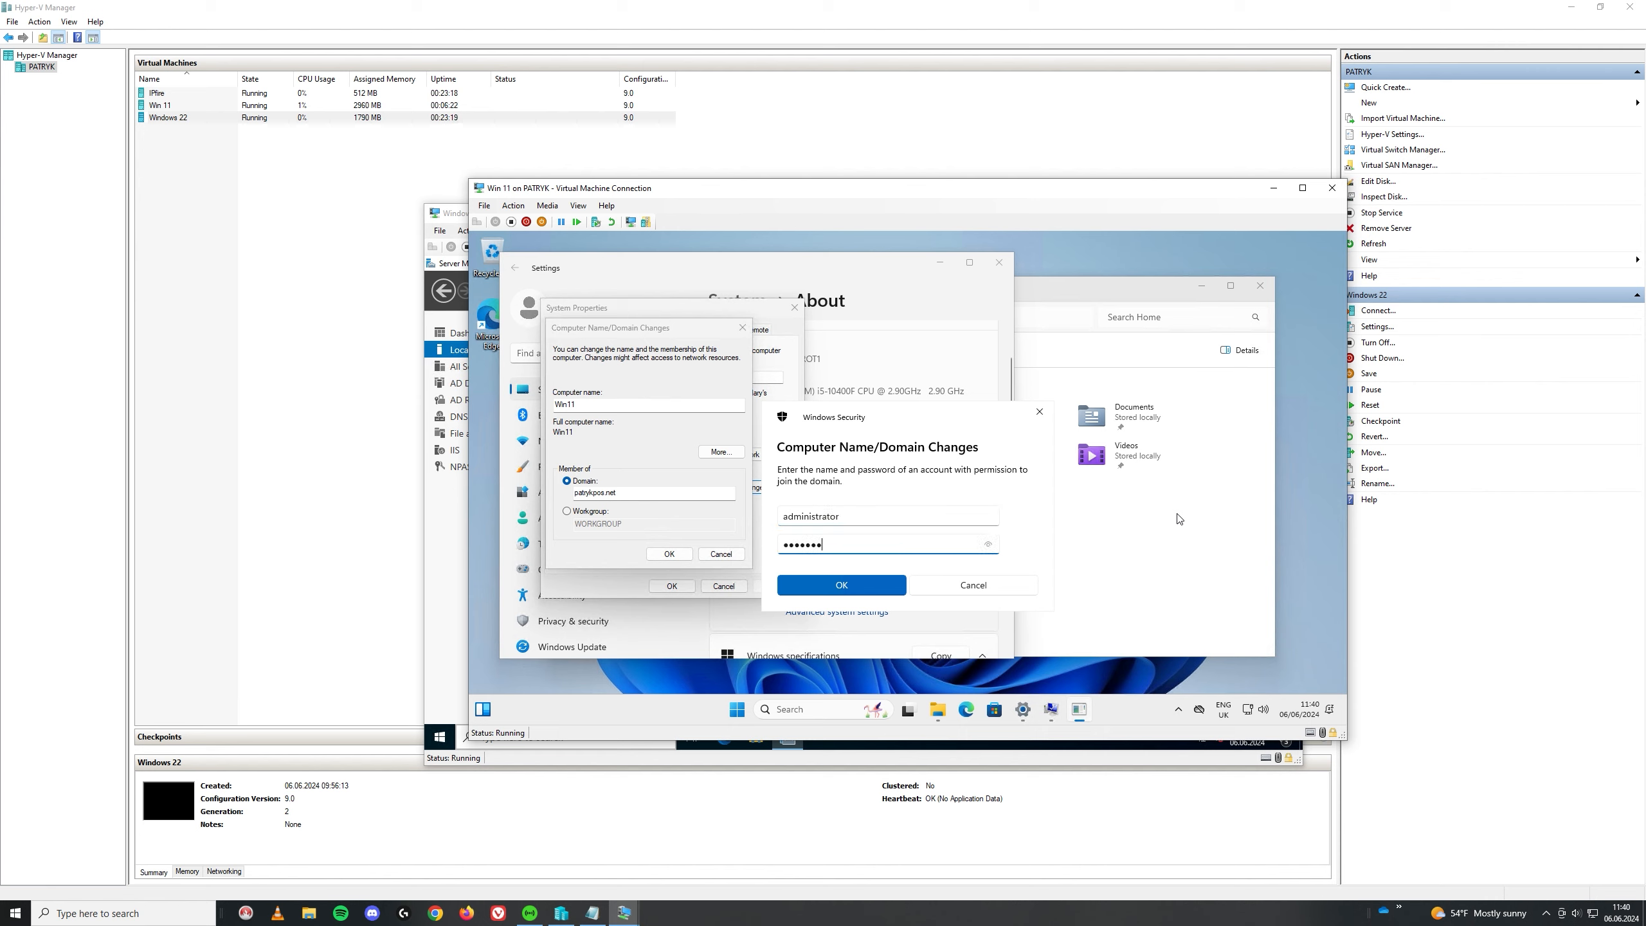
type("••")
key("BackSpace")
key("BackSpace")
key("BackSpace")
key("BackSpace")
key("BackSpace")
key("BackSpace")
key("BackSpace")
key("BackSpace")
type("•••••••••")
key("Return")
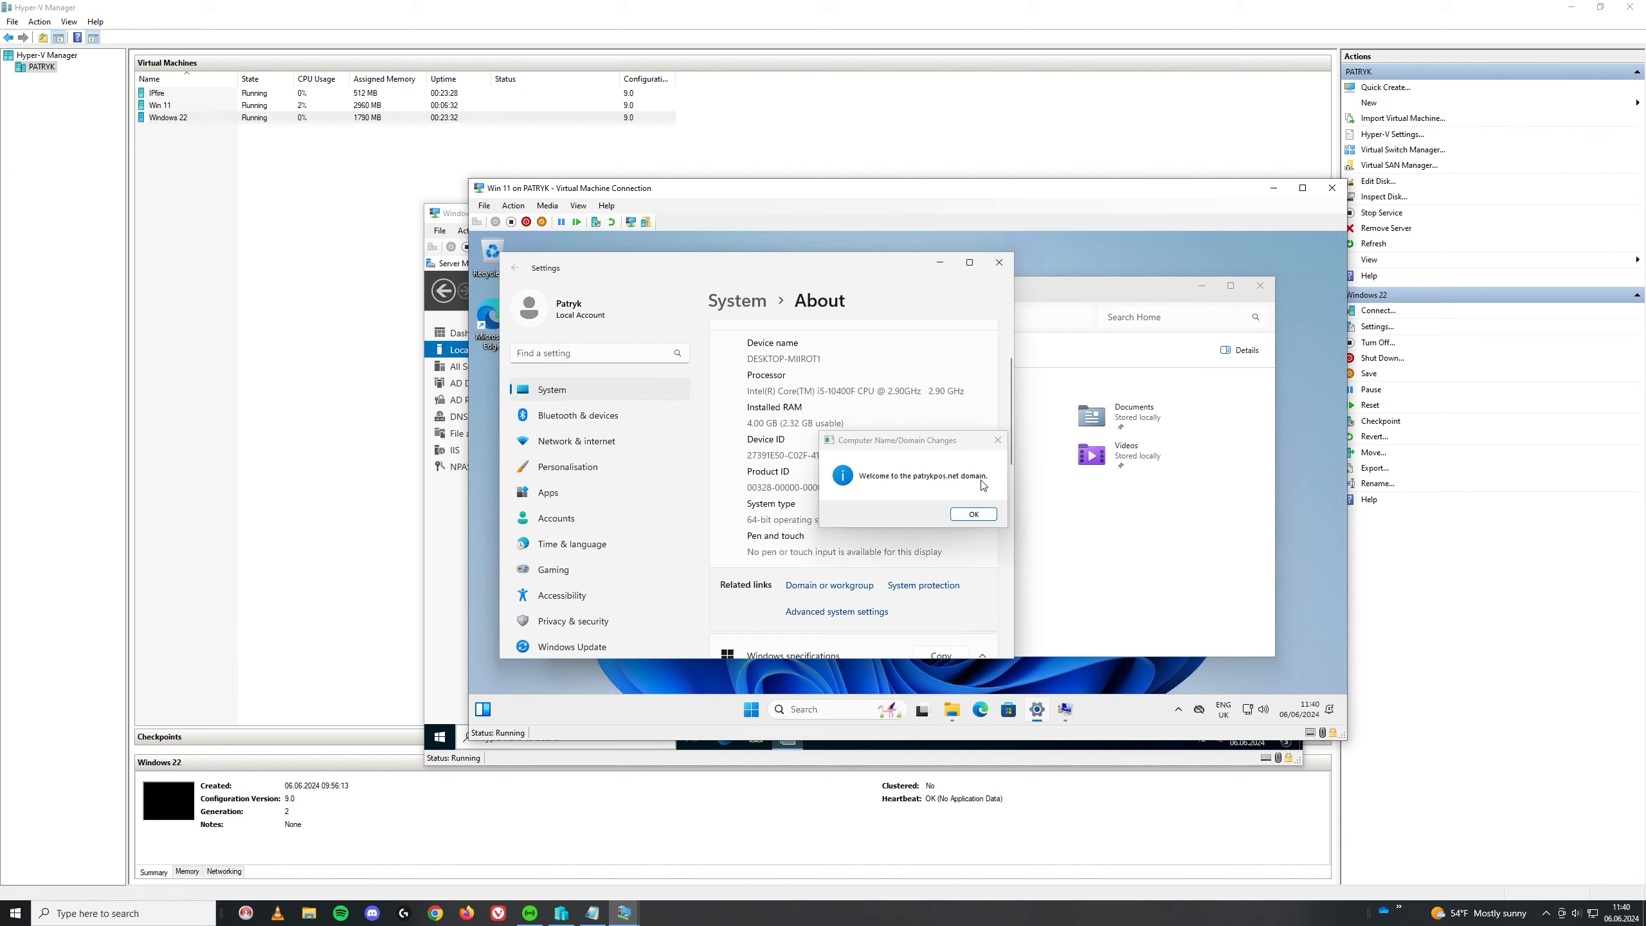
Step: Acknowledge the welcome and restart-required notices, close System Properties, and return to Settings
left_click(972, 514)
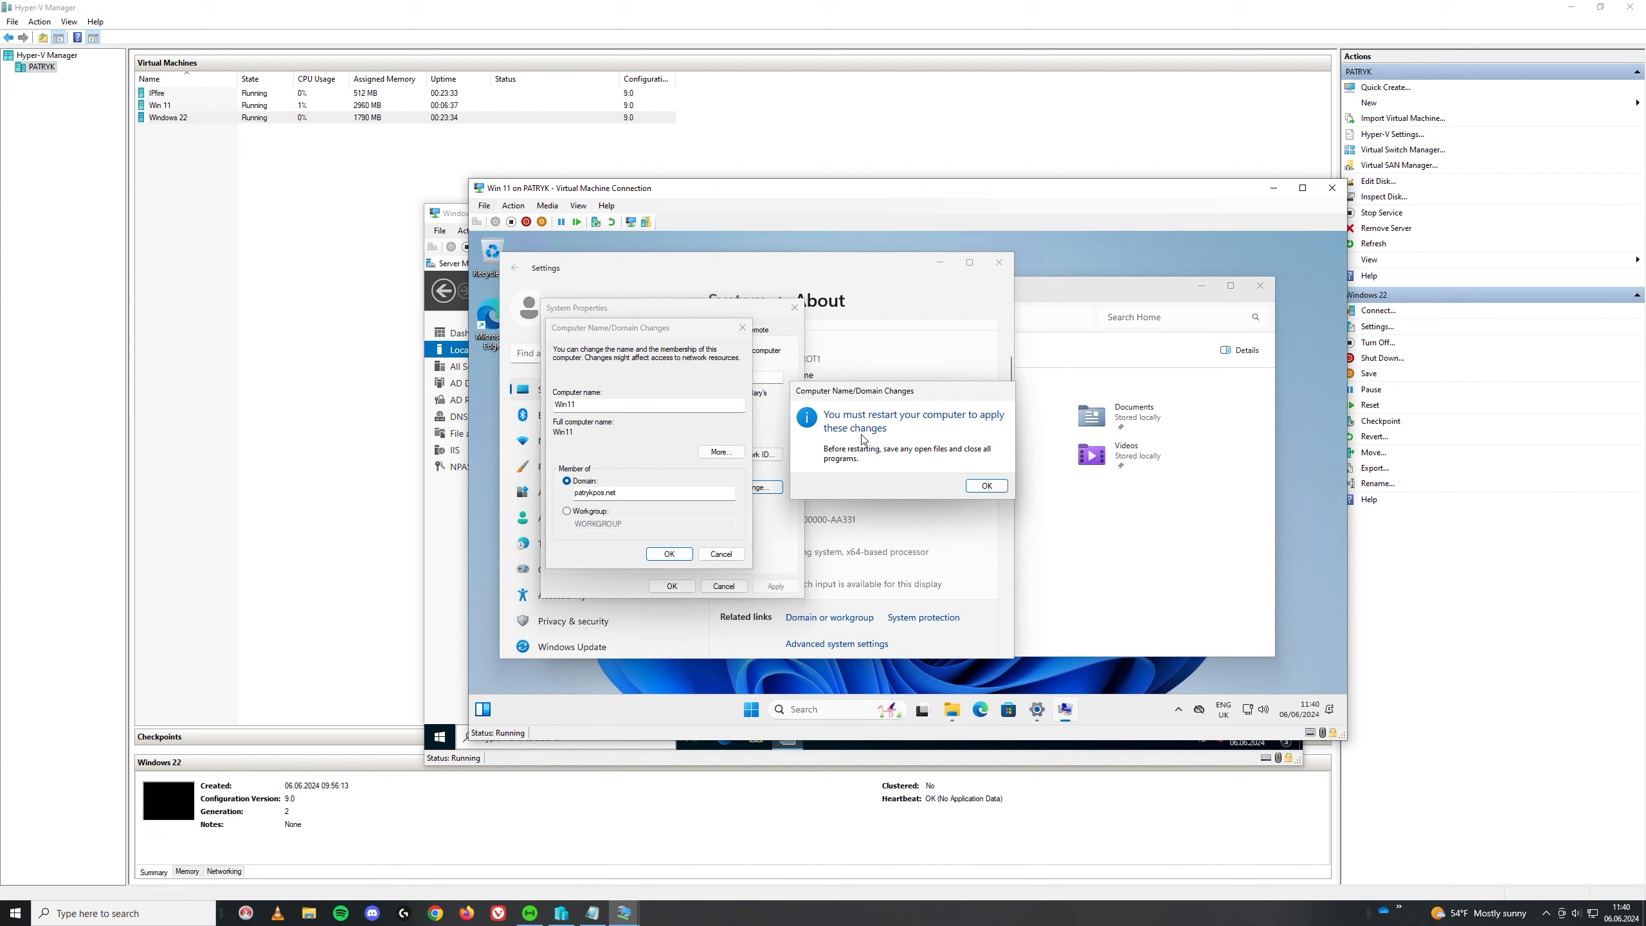
left_click(986, 485)
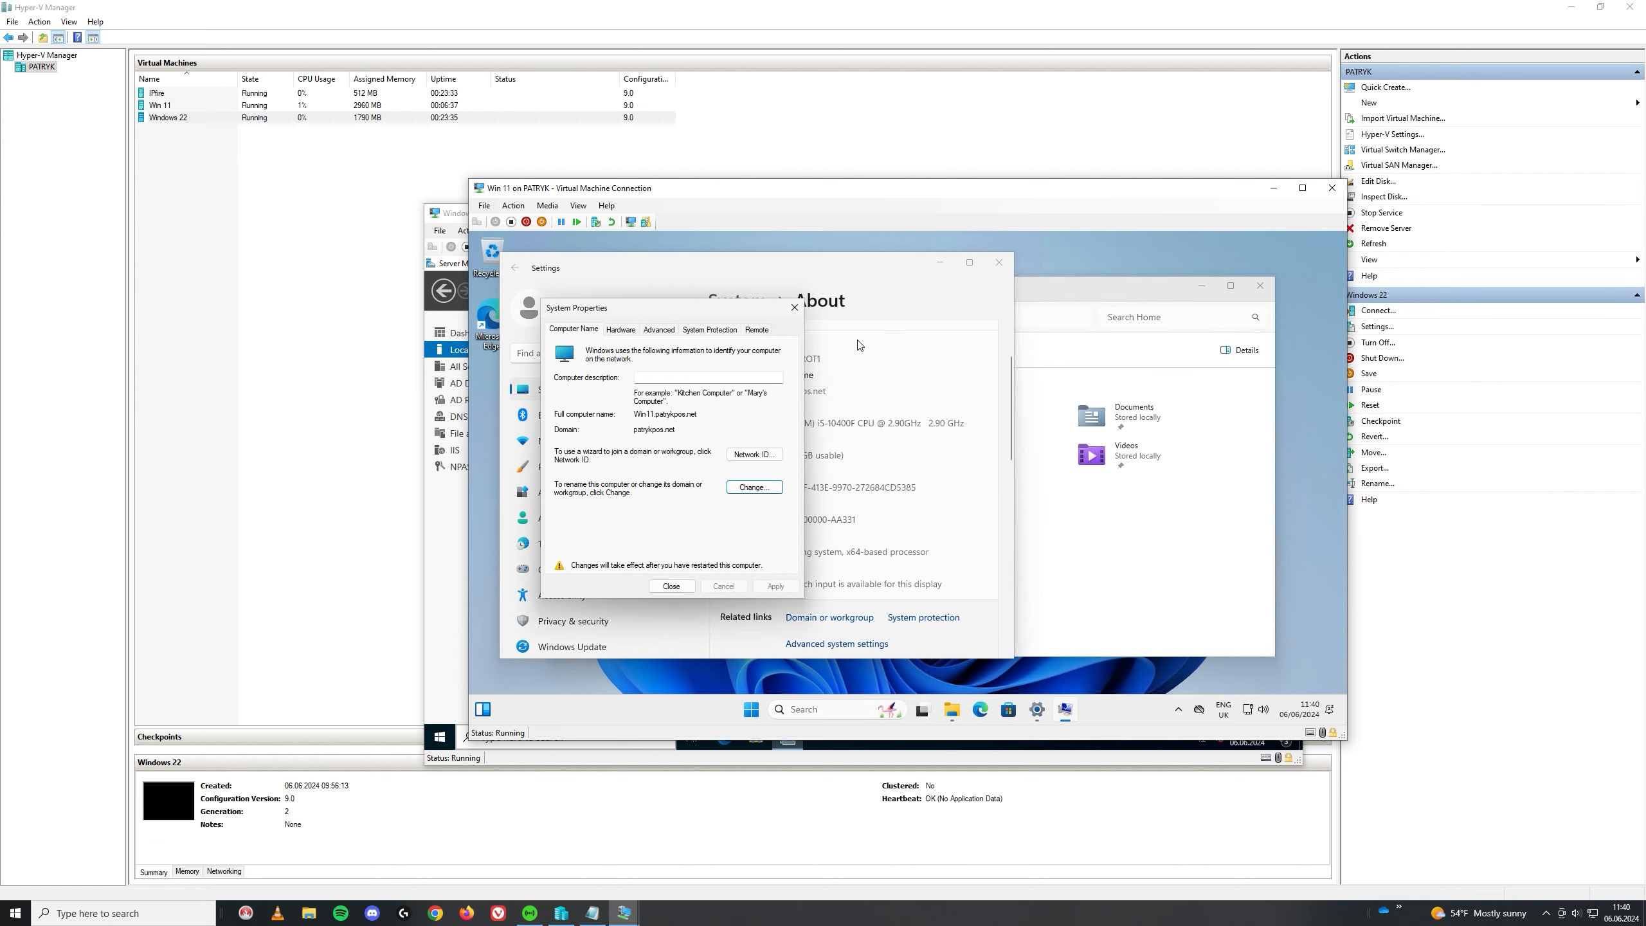
left_click(794, 307)
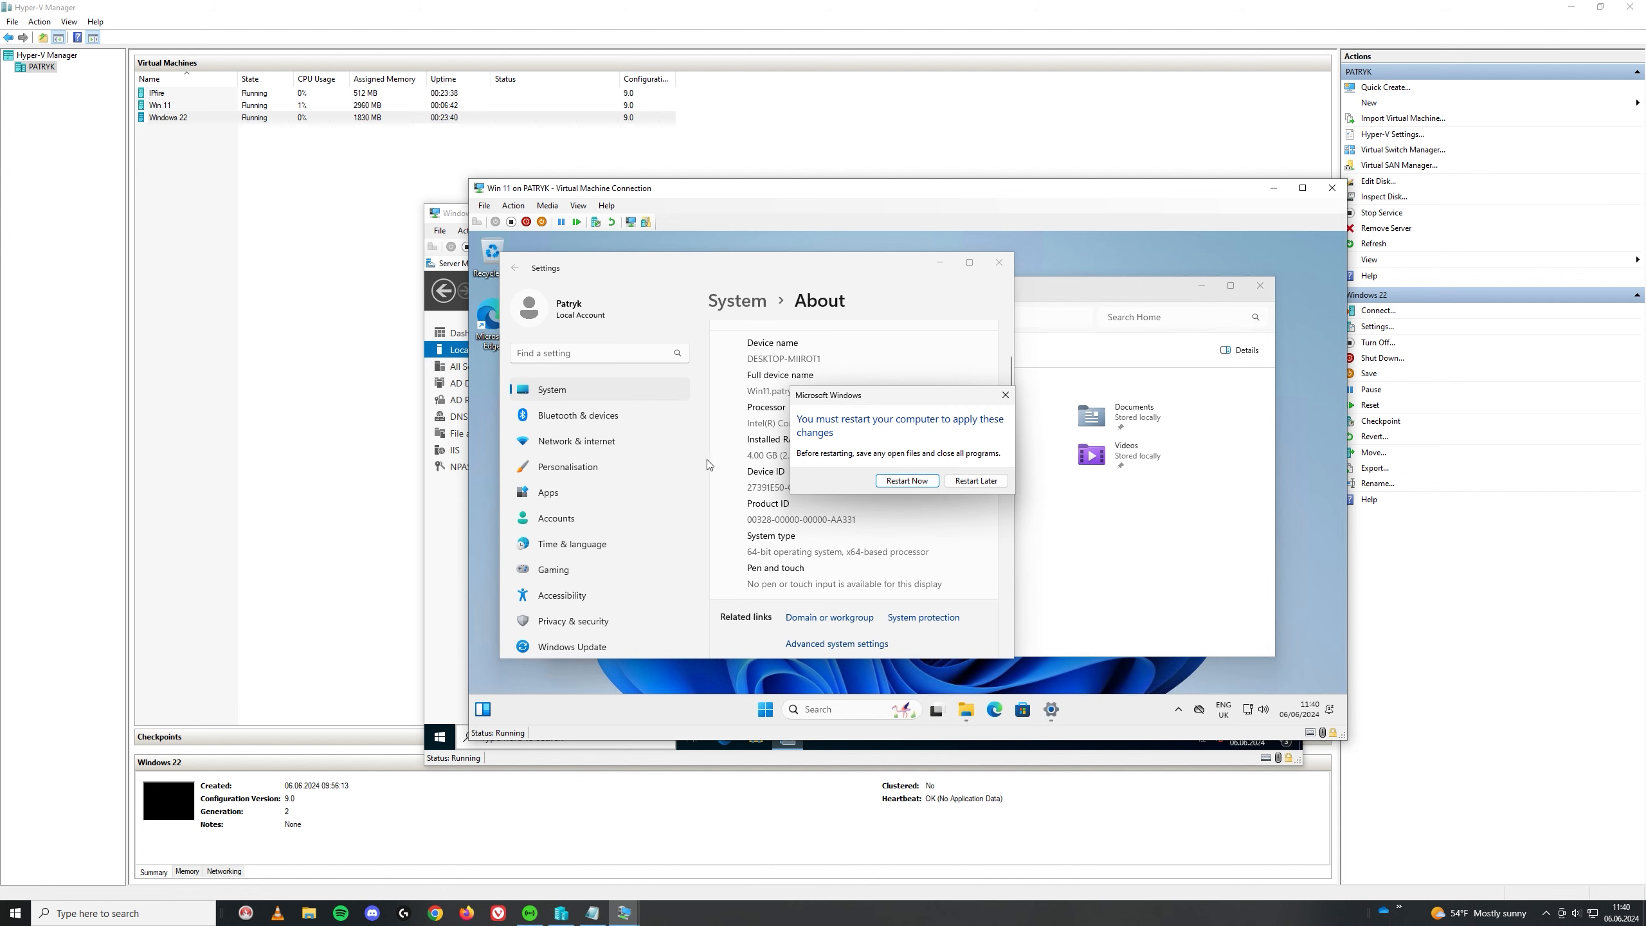
left_click_drag(887, 396, 1005, 438)
left_click(775, 408)
scroll(588, 465, "down", 1)
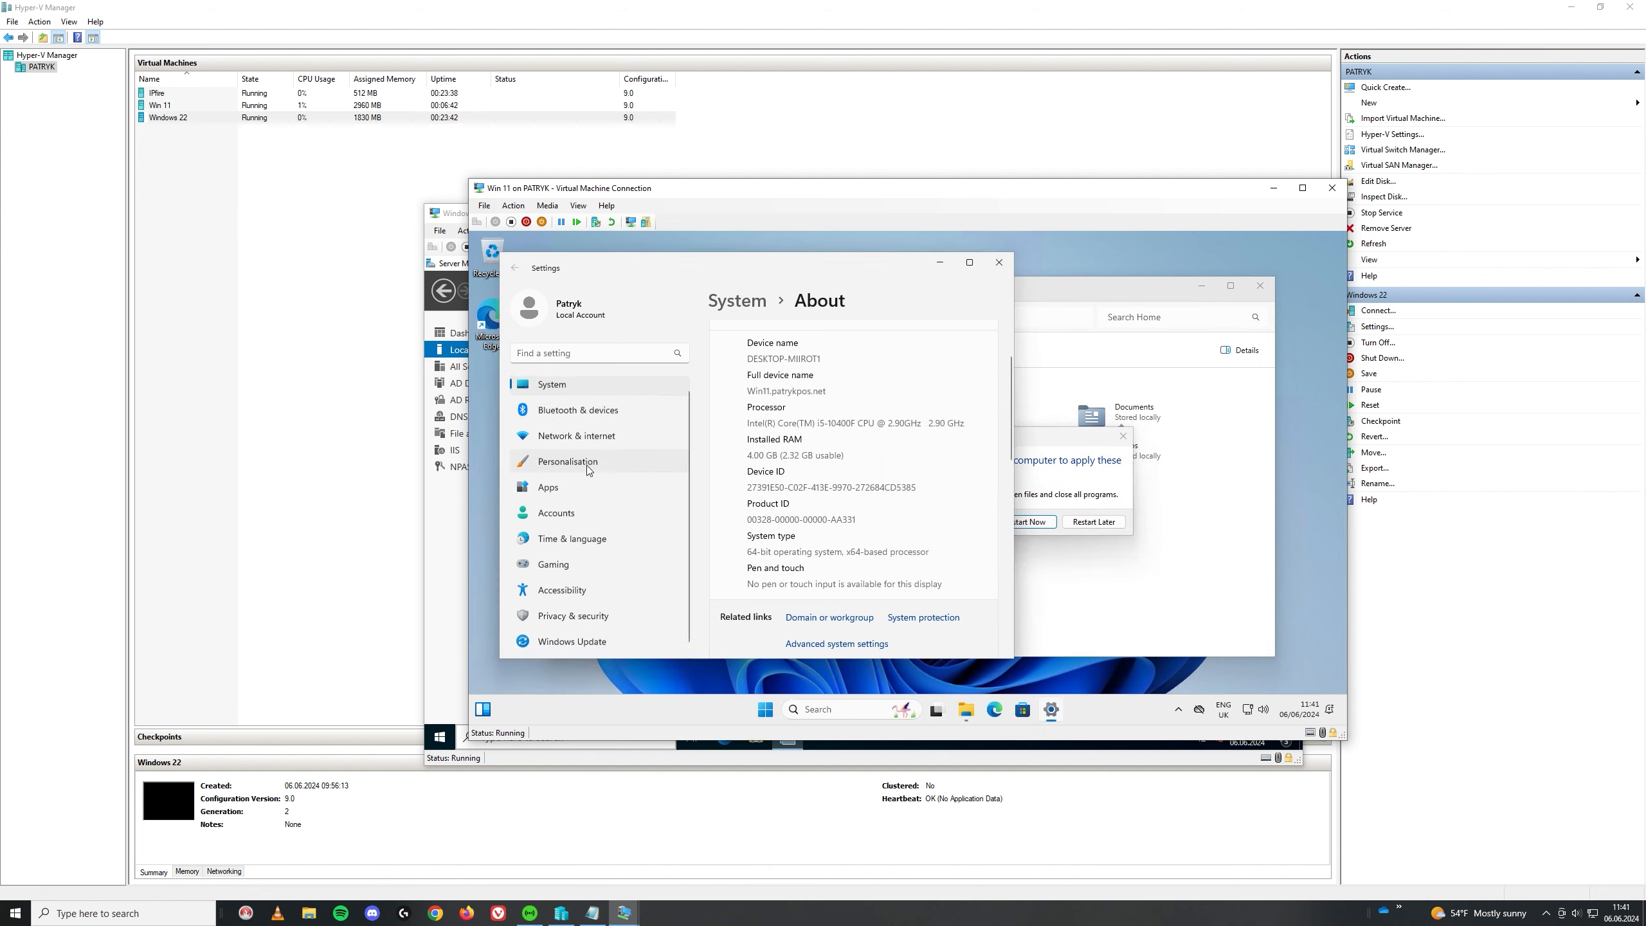
Step: Find Remote Desktop in Settings, switch it On, confirm, and restart Win 11 now
left_click(587, 350)
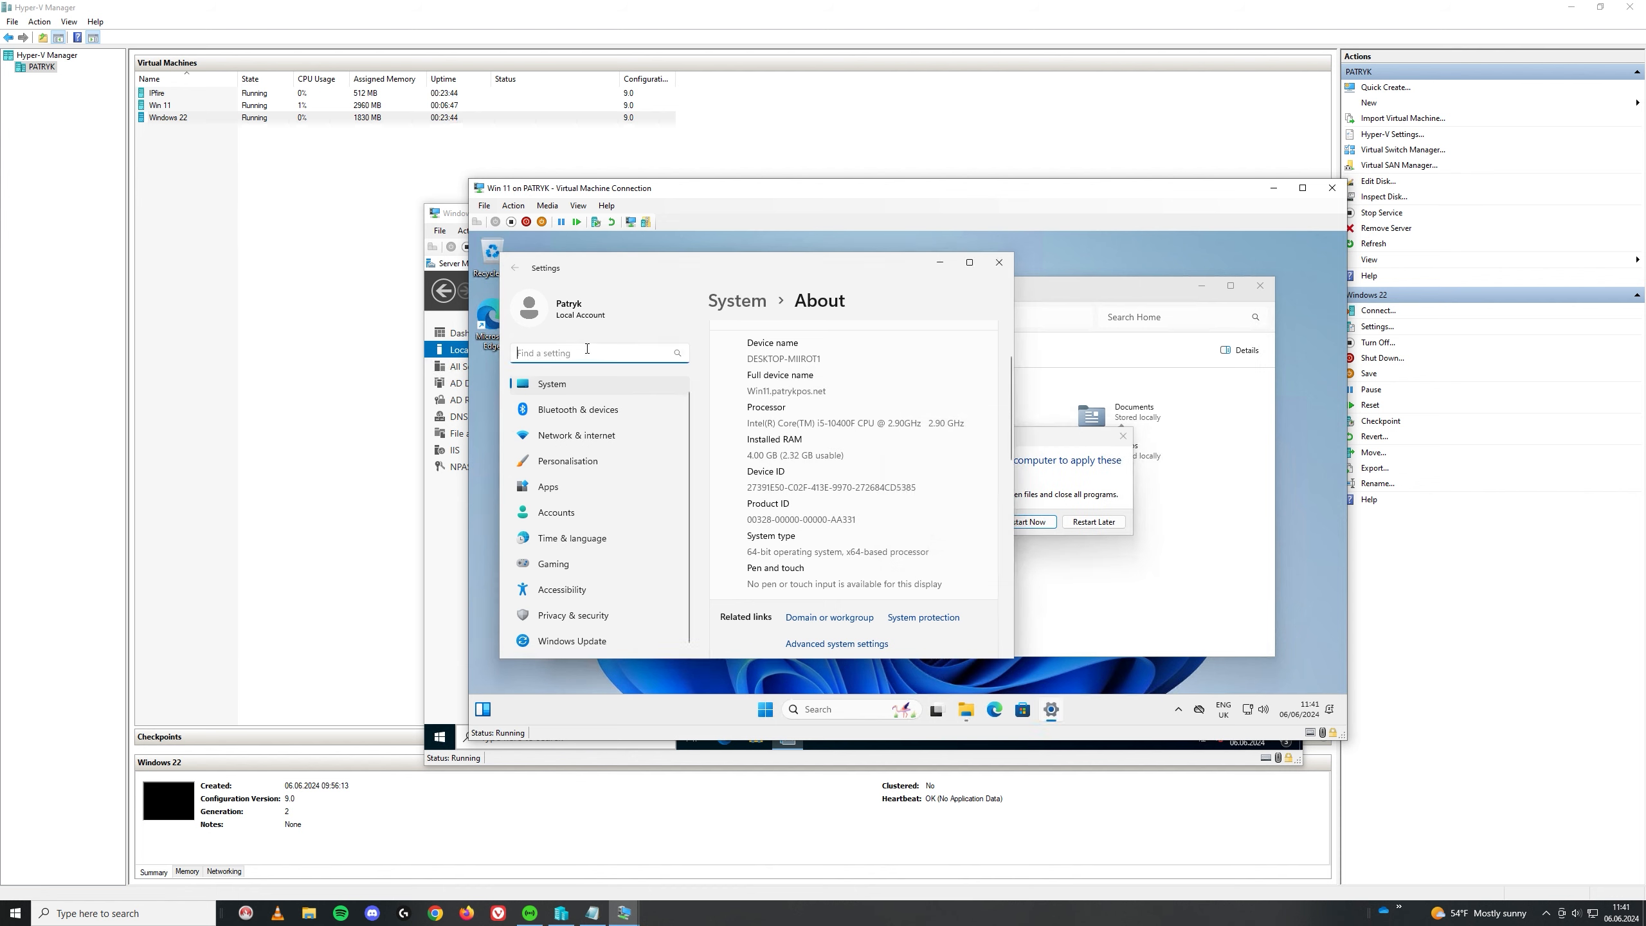
type("remot")
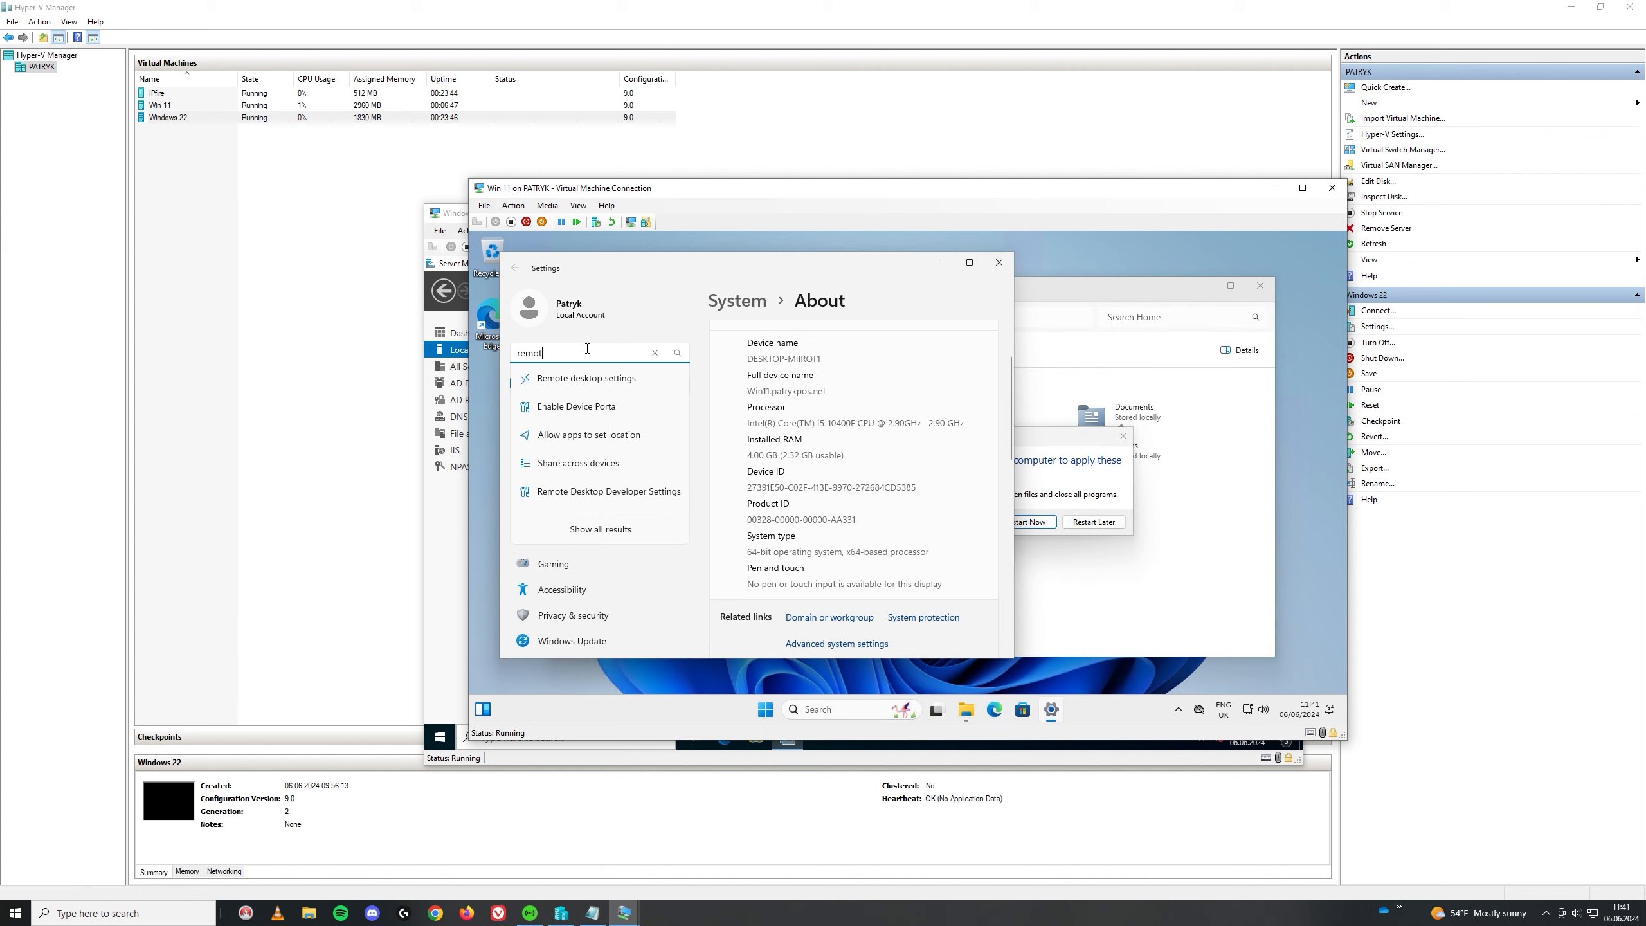
left_click(608, 388)
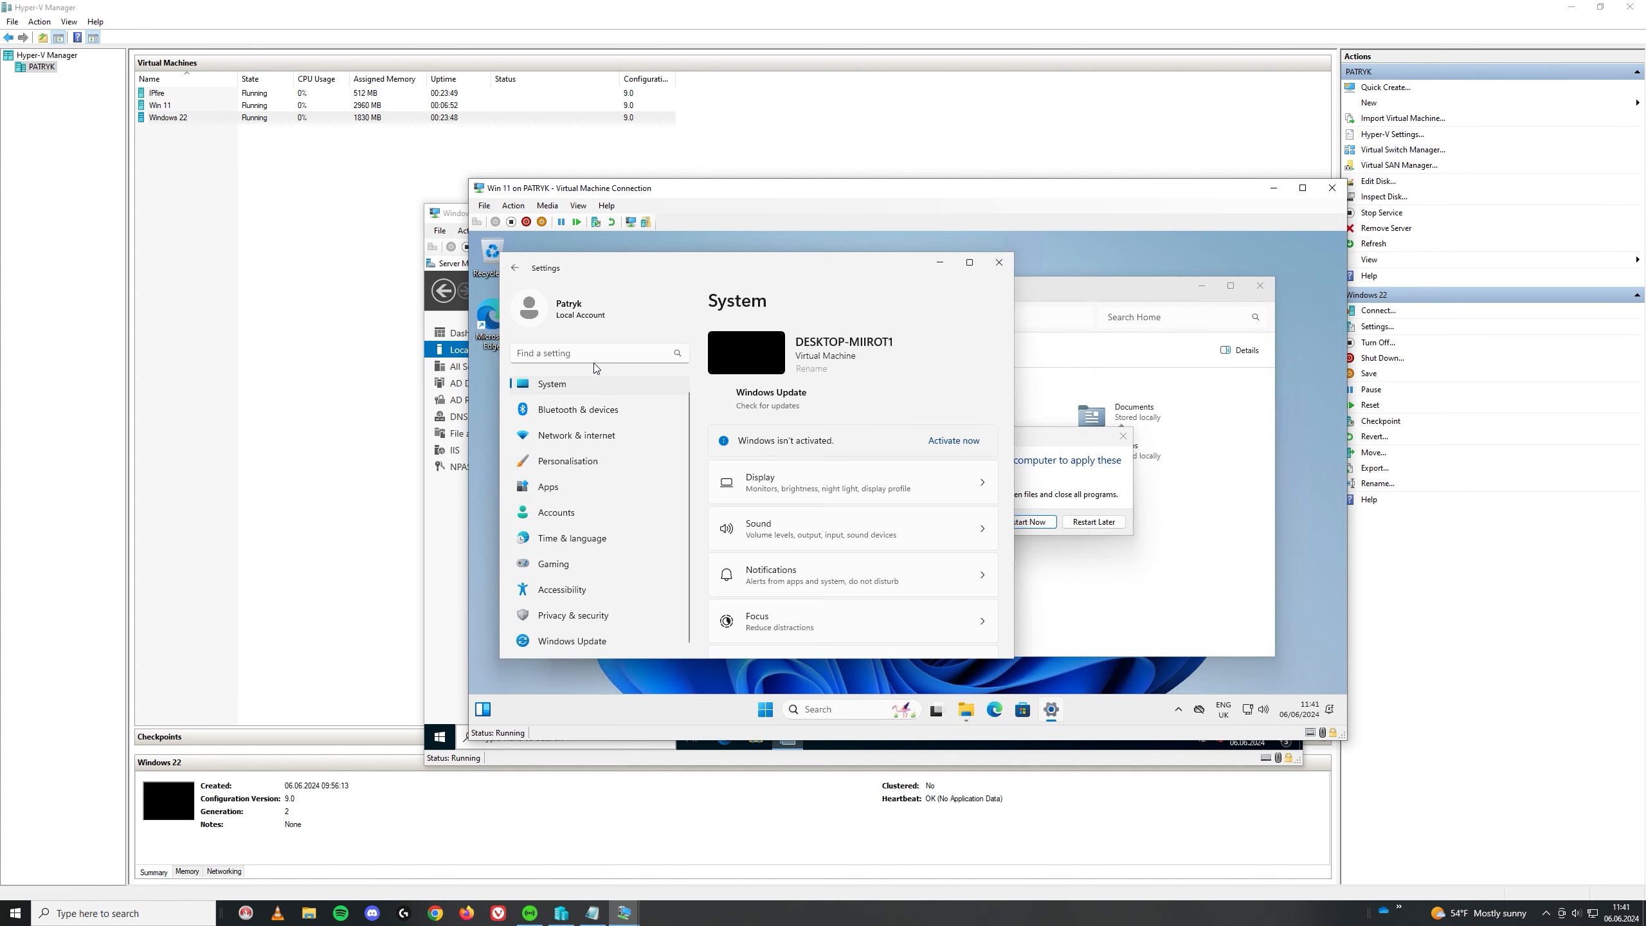
type("remot")
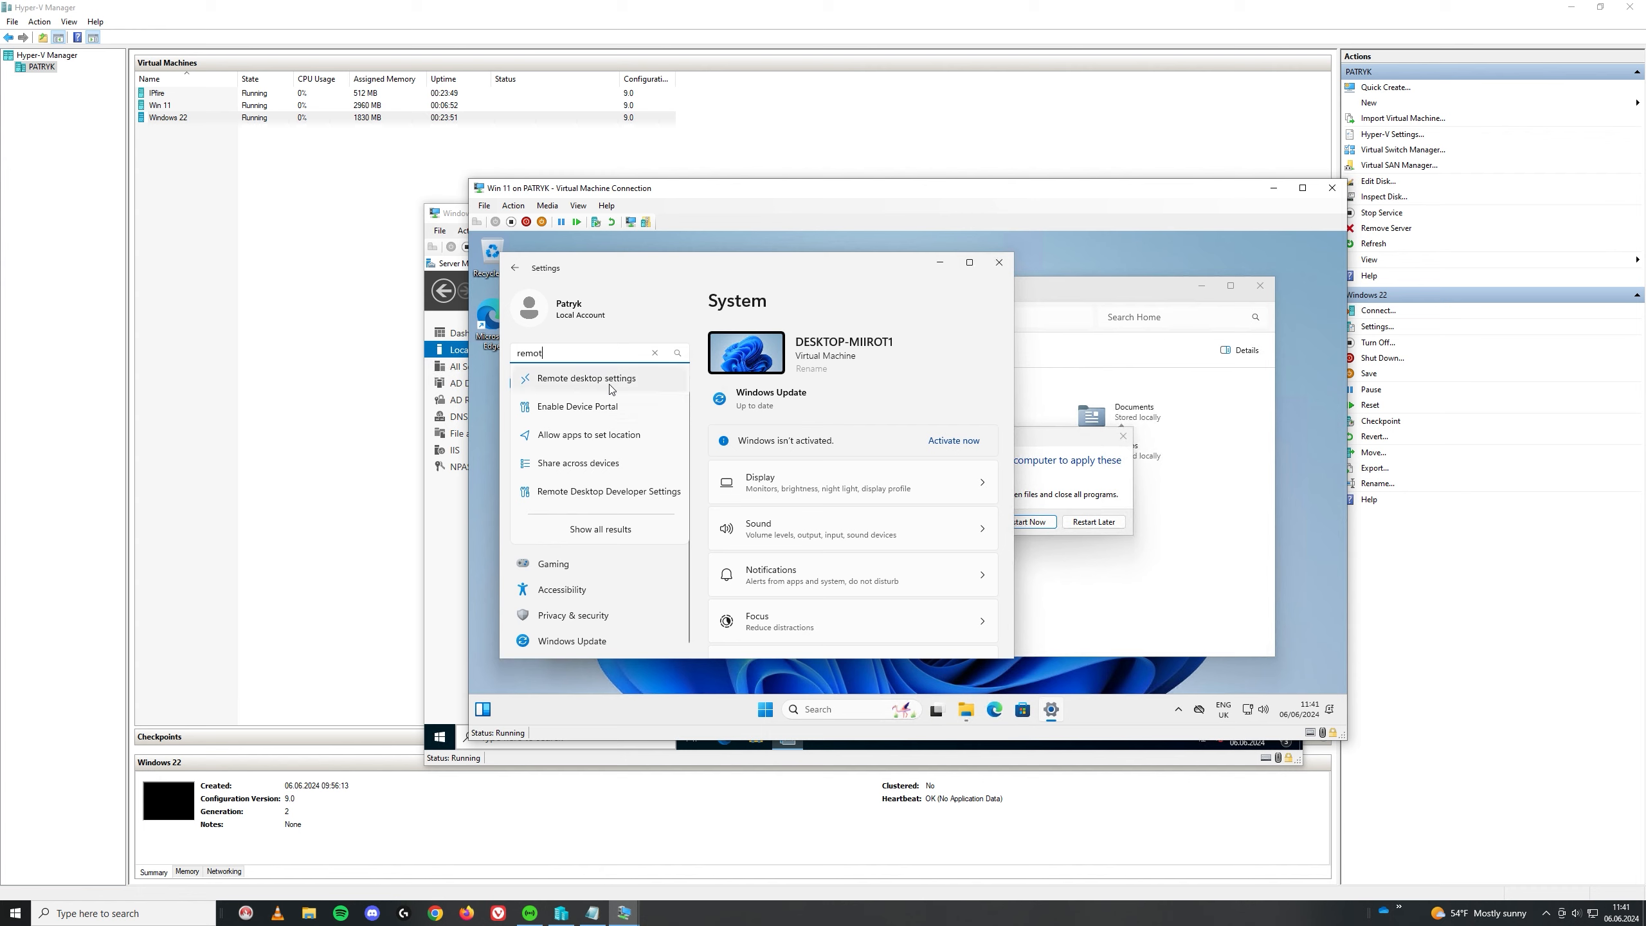
left_click(610, 389)
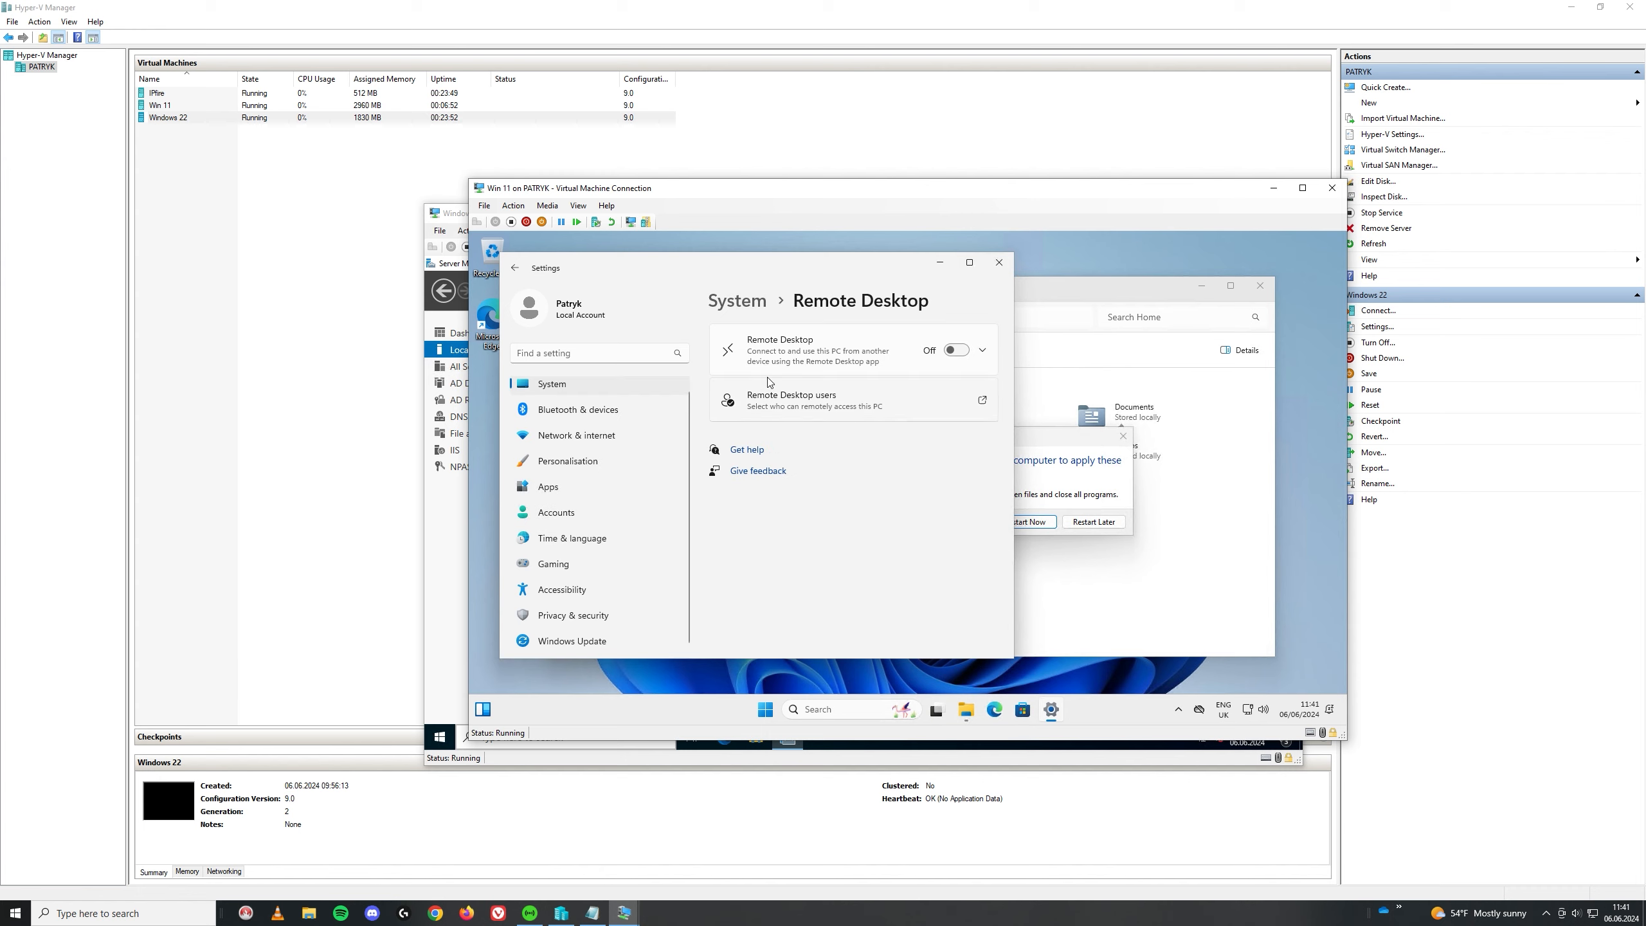
left_click(955, 350)
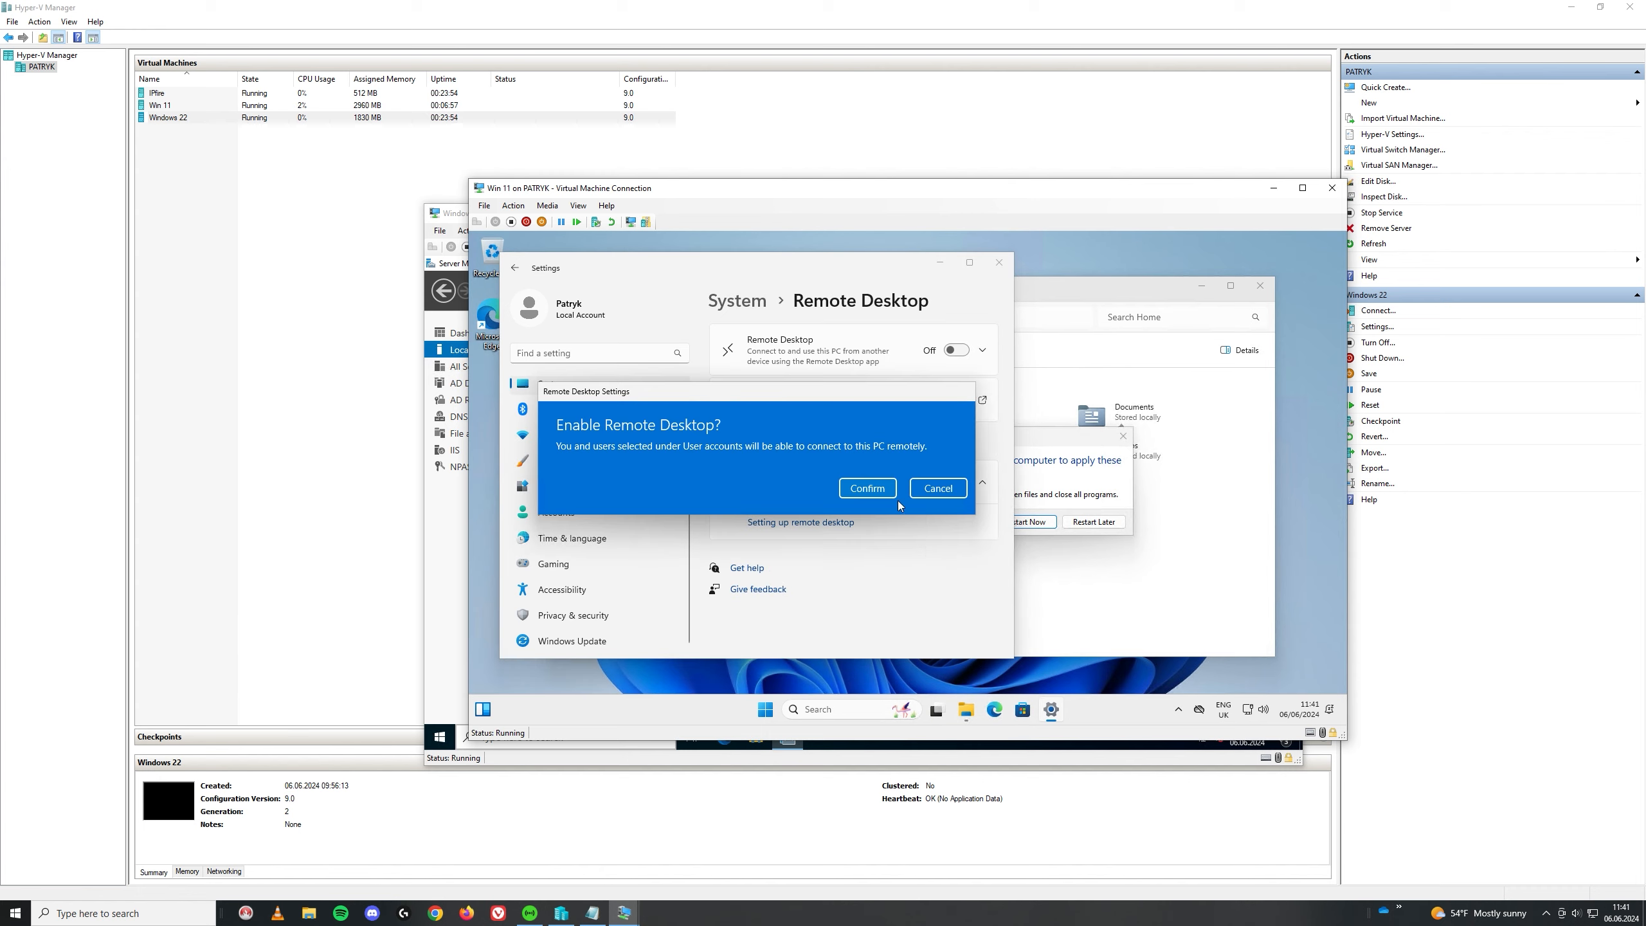
left_click(867, 488)
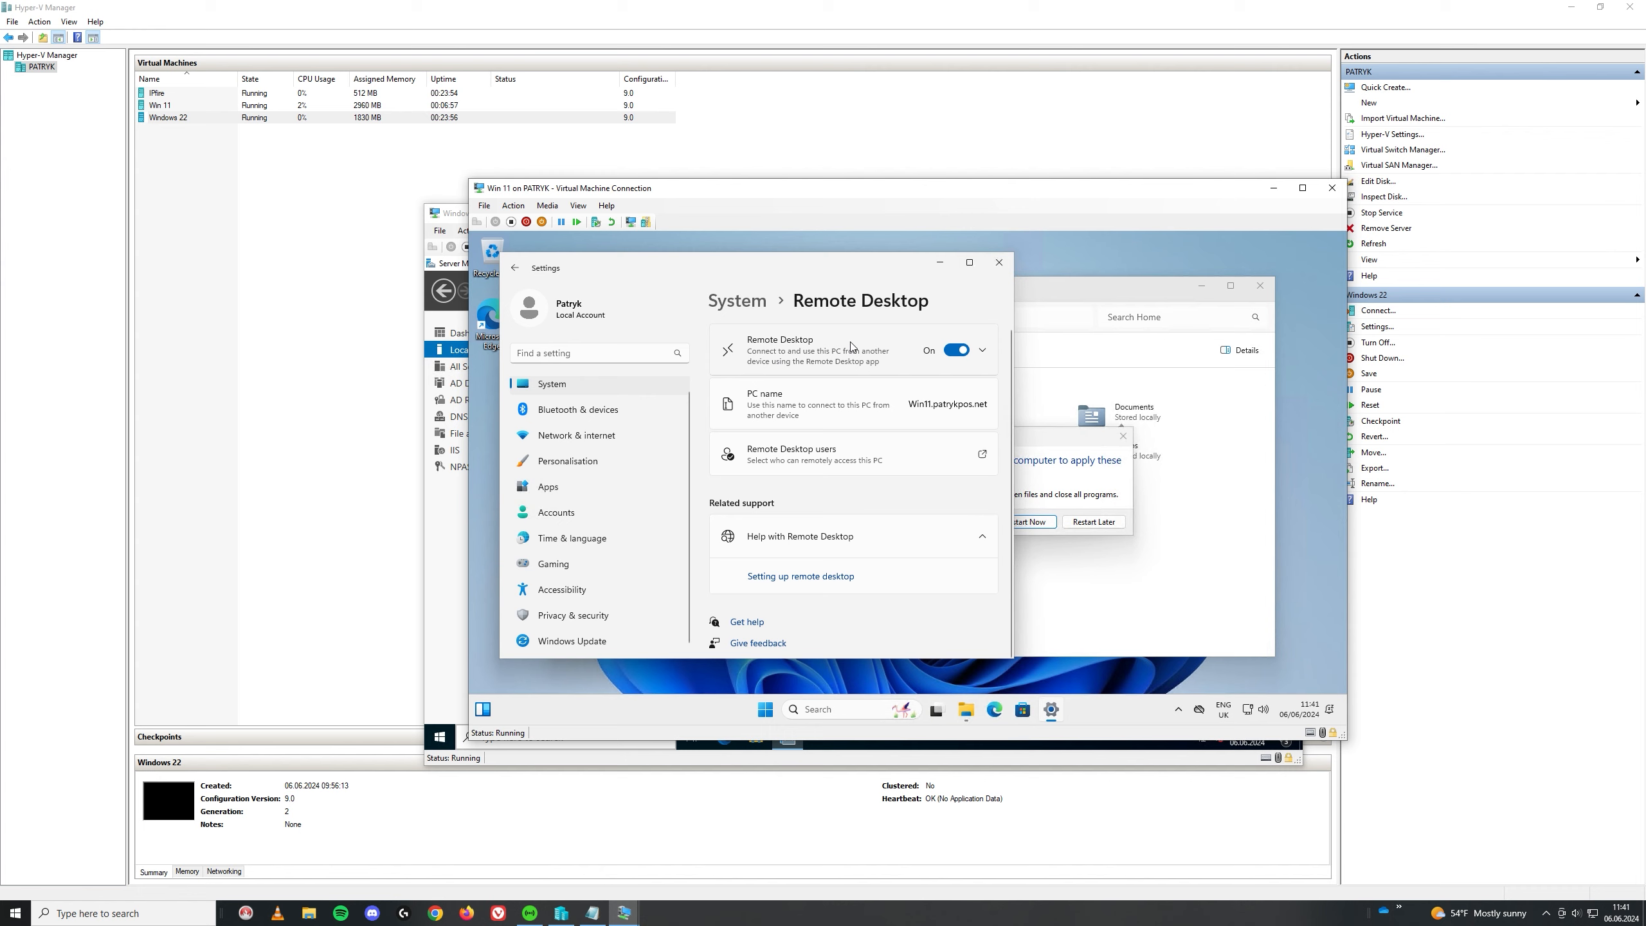
left_click(1034, 524)
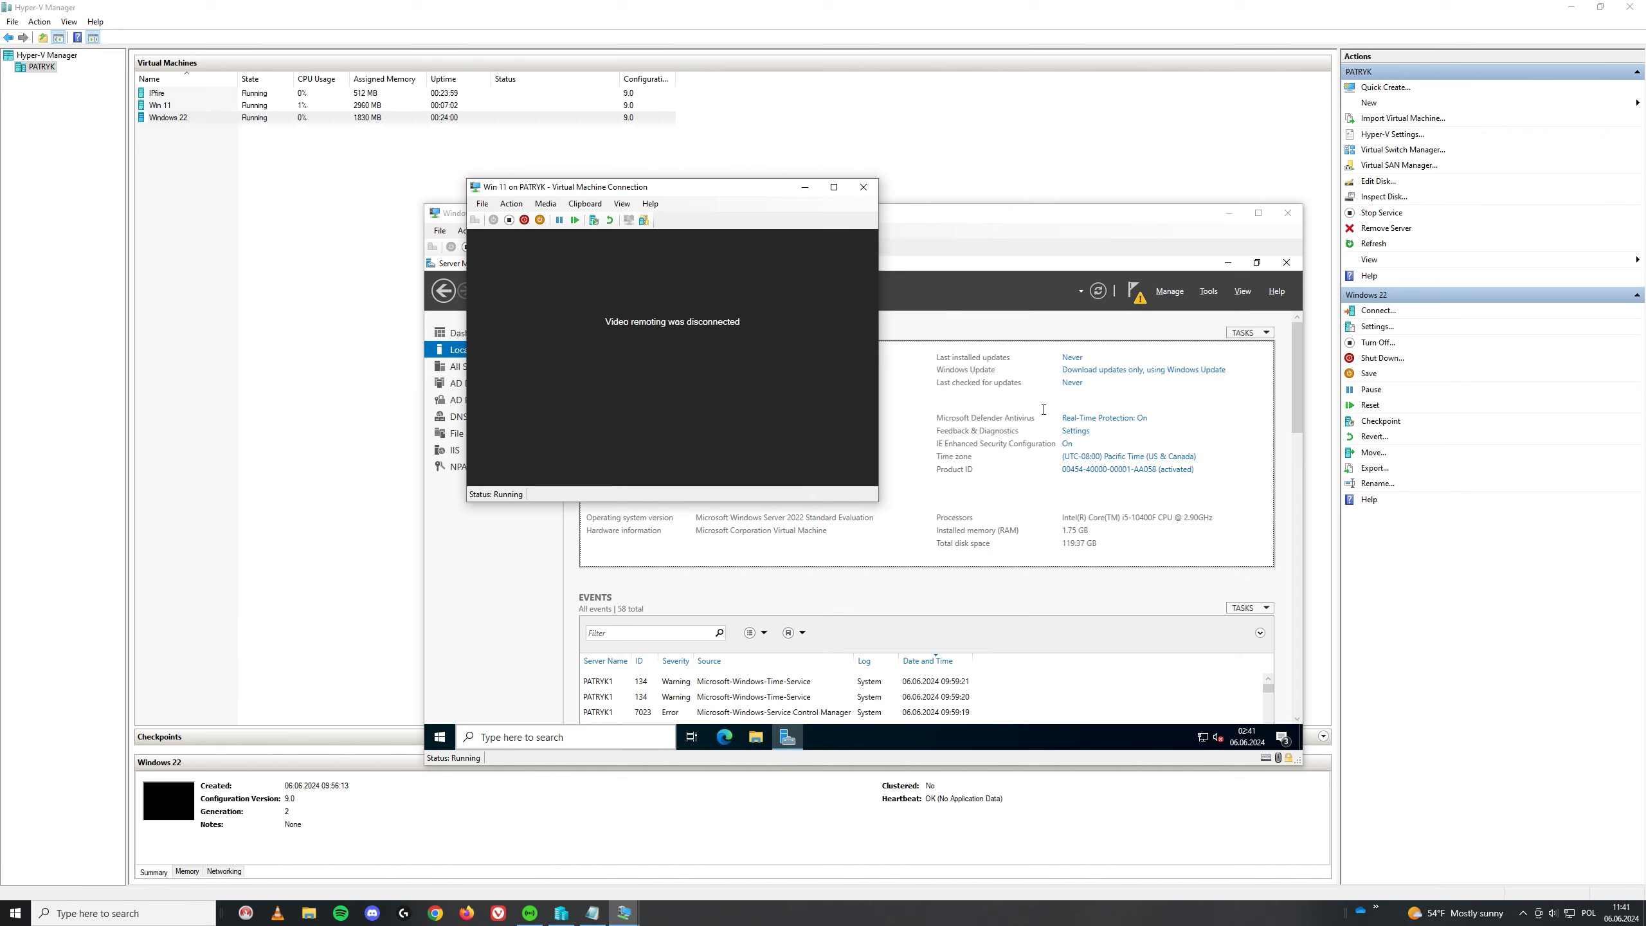
Step: On the Windows 22 server, launch Active Directory Users and Computers from Tools
left_click(698, 386)
left_click(492, 632)
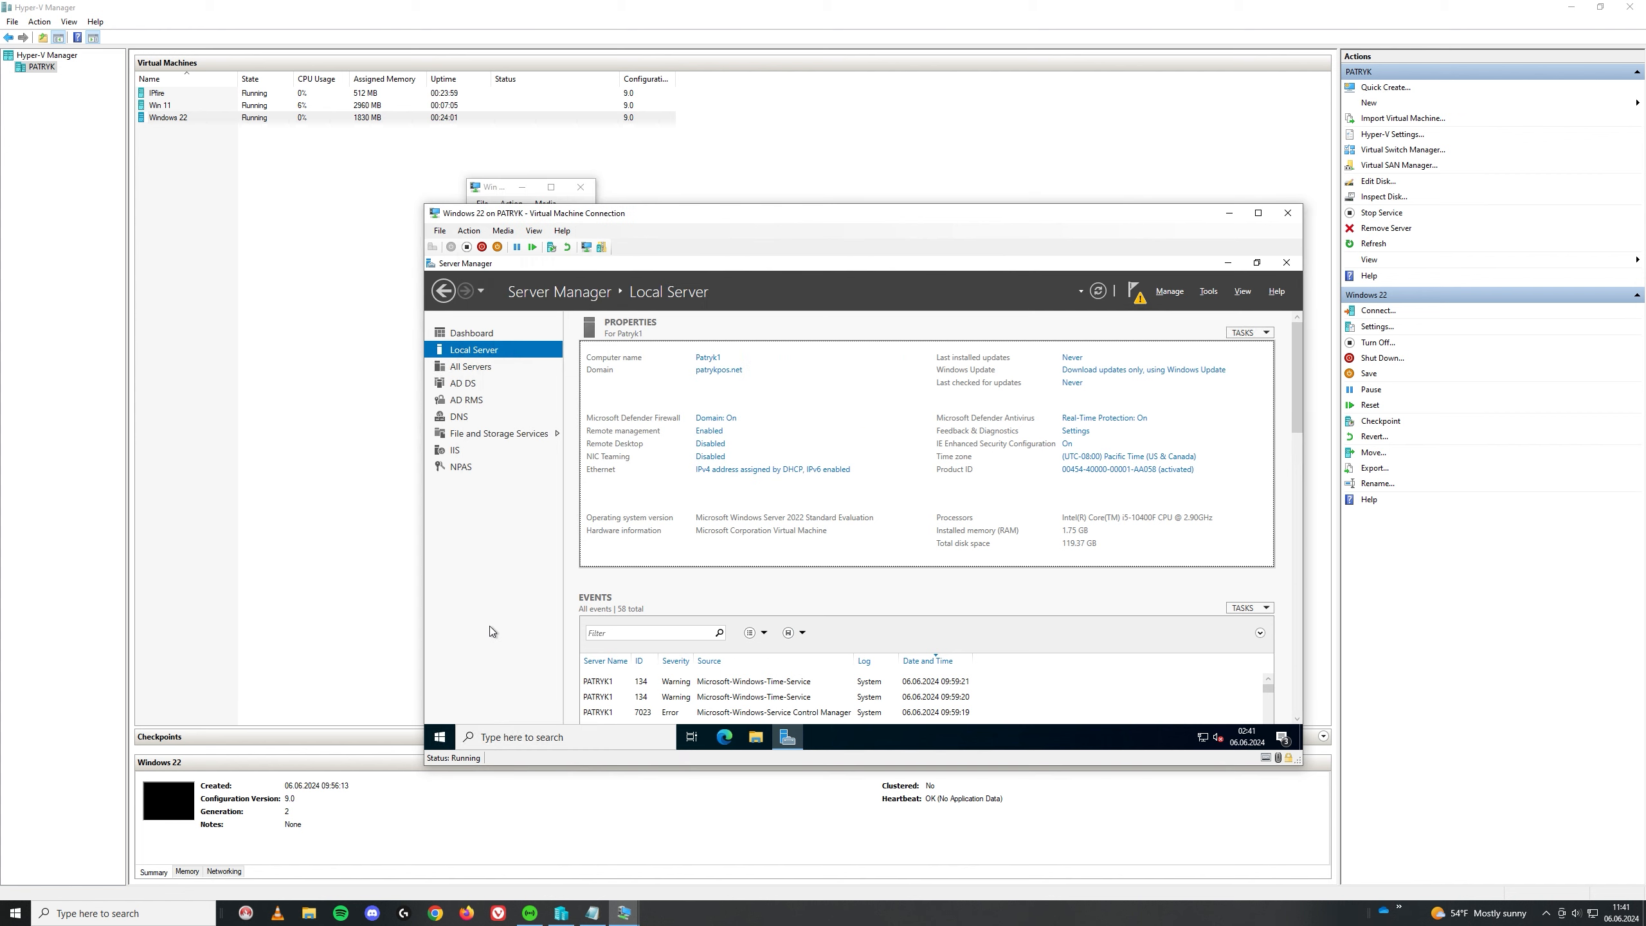
left_click(1208, 290)
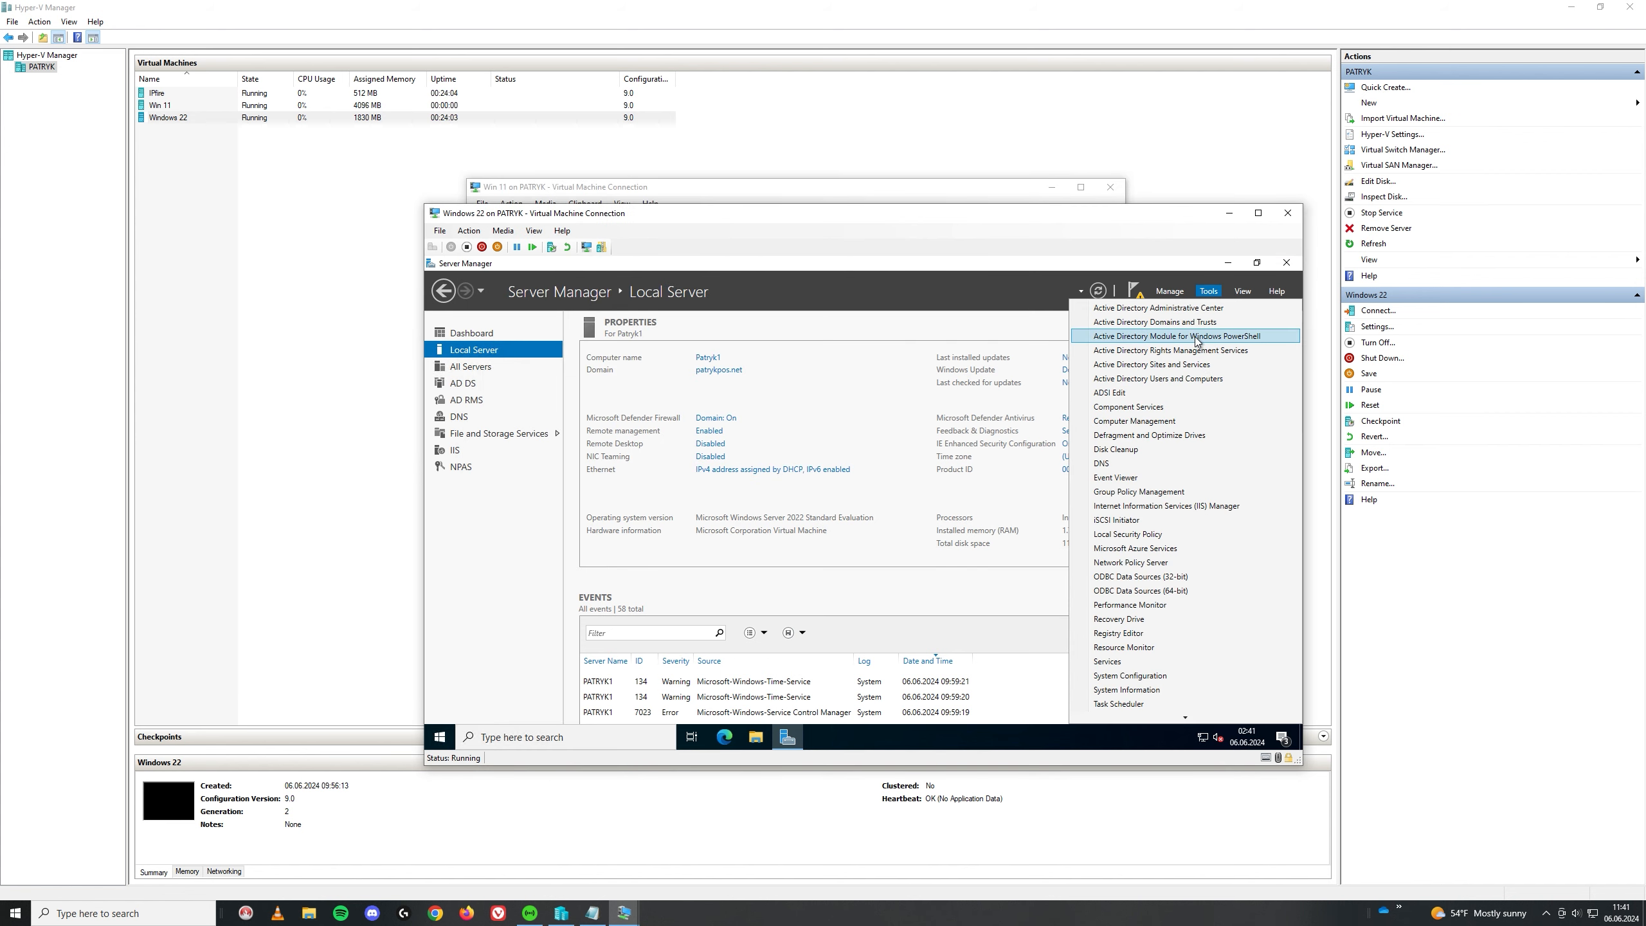
left_click(1174, 377)
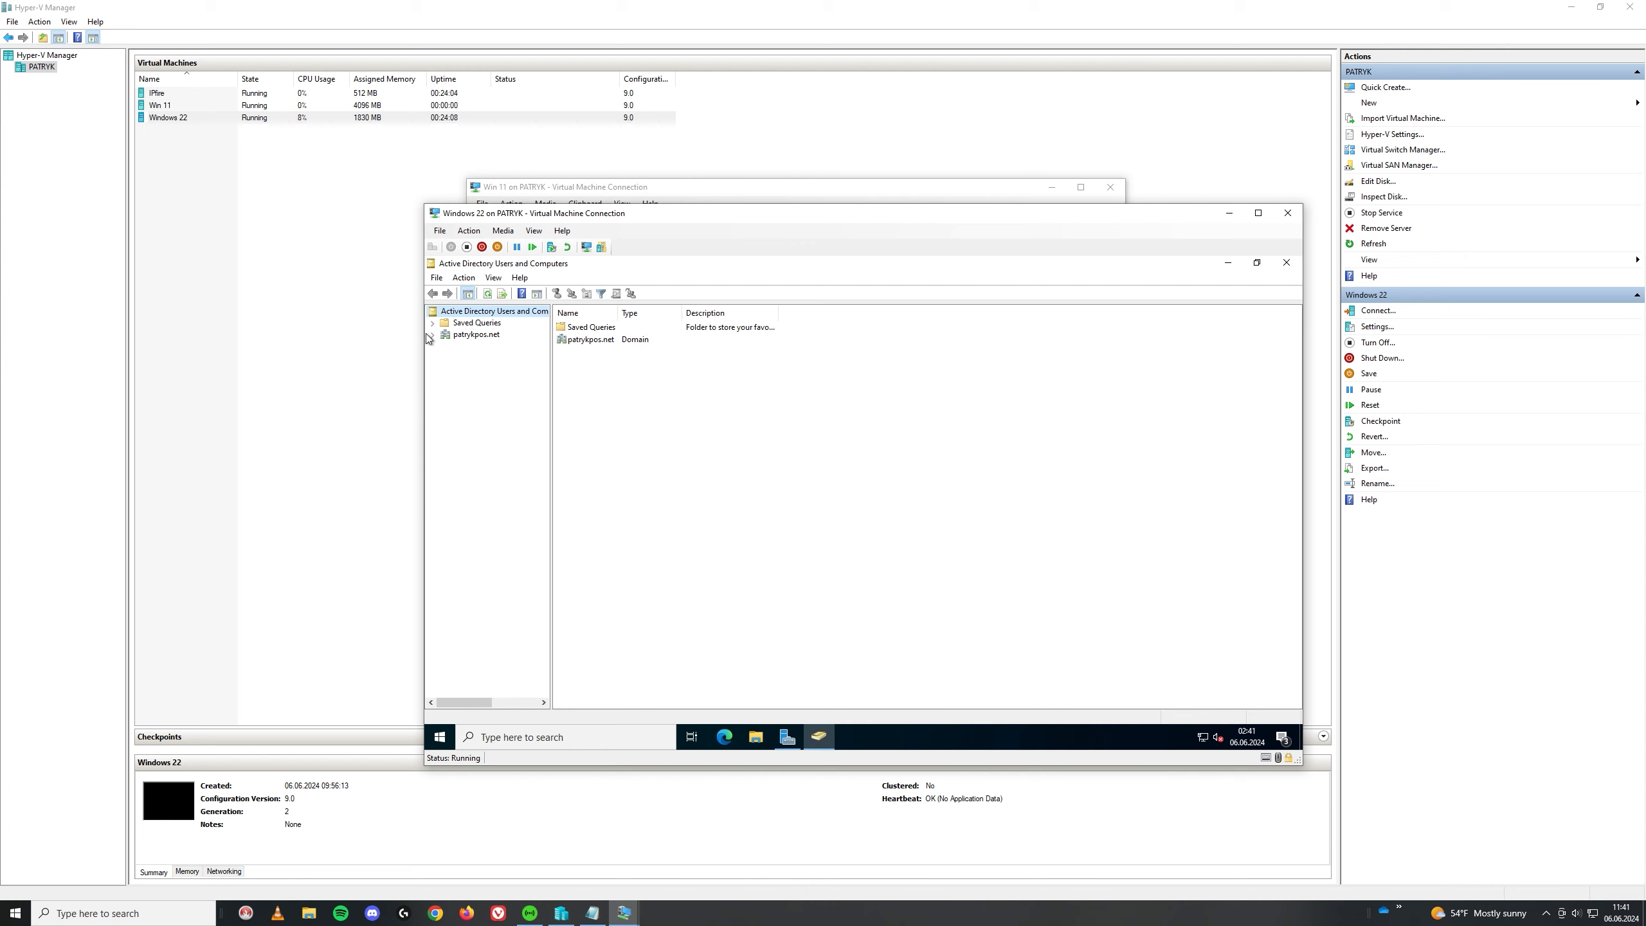
Step: Expand and refresh the domain, then create a Firm organizational unit under it
left_click(431, 334)
right_click(465, 335)
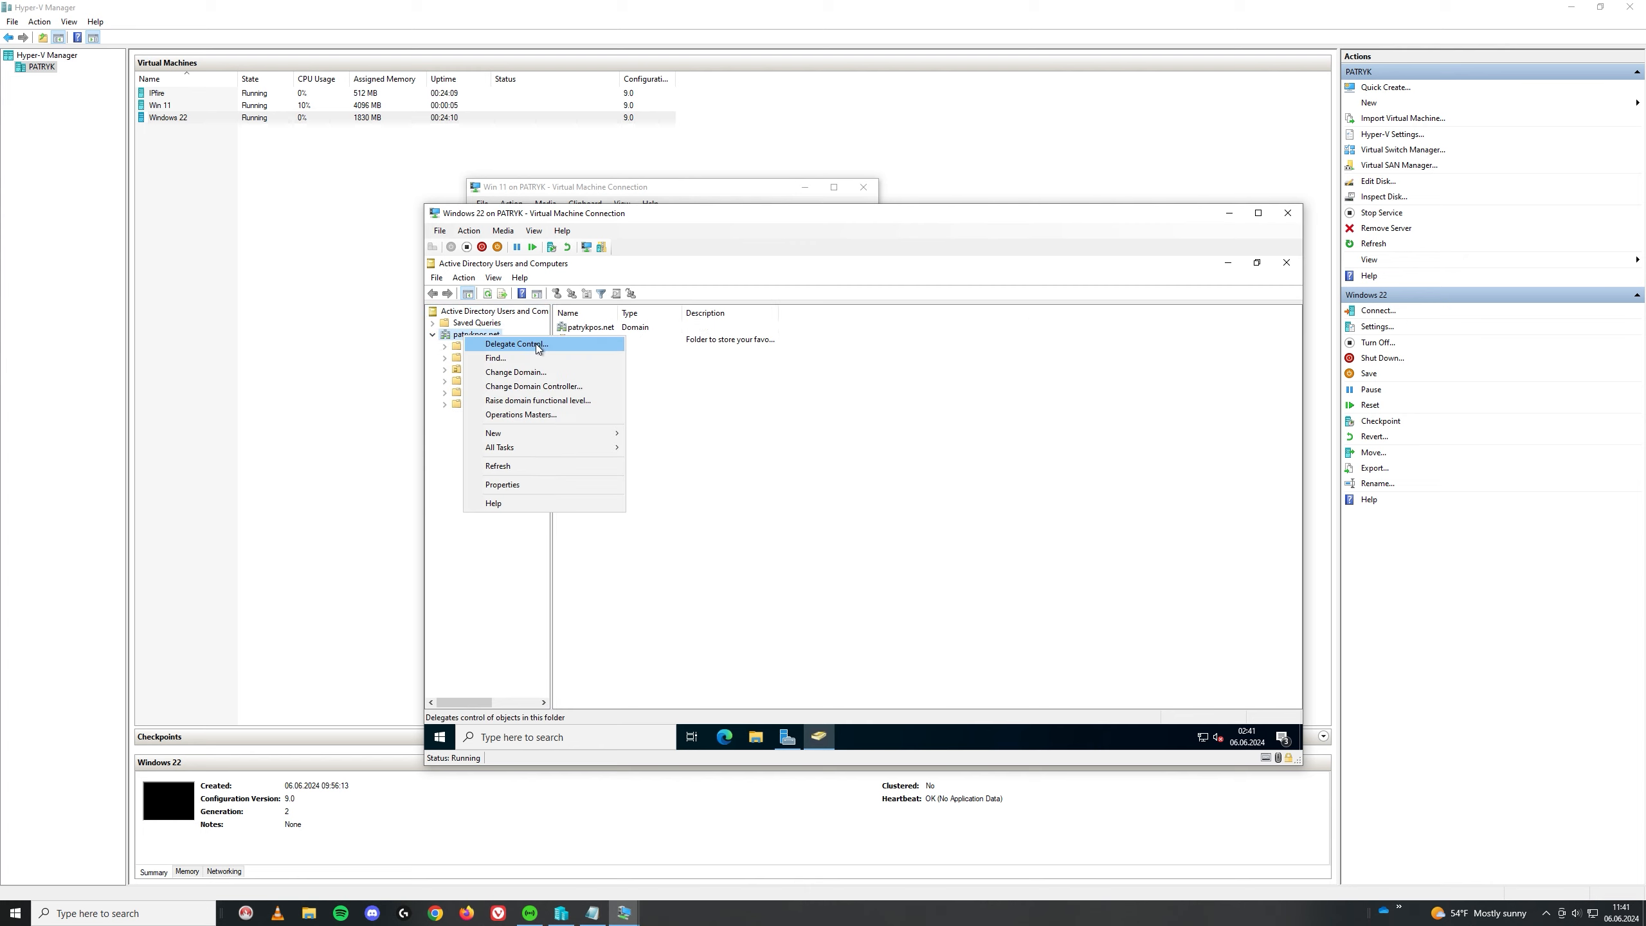
left_click(519, 466)
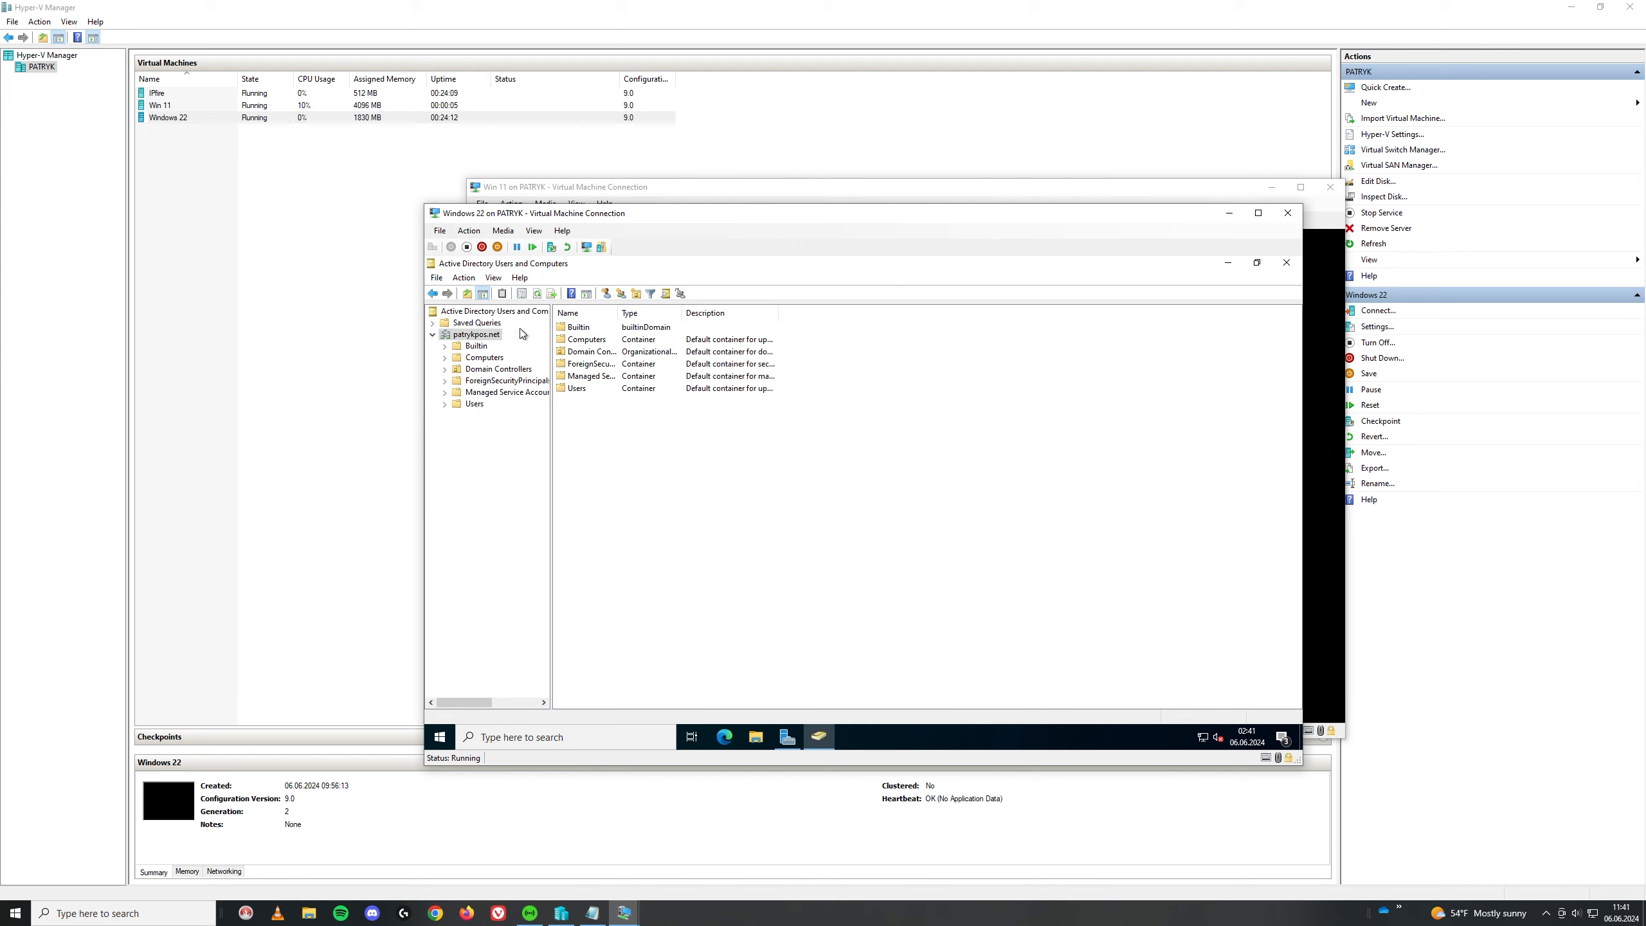
left_click(636, 293)
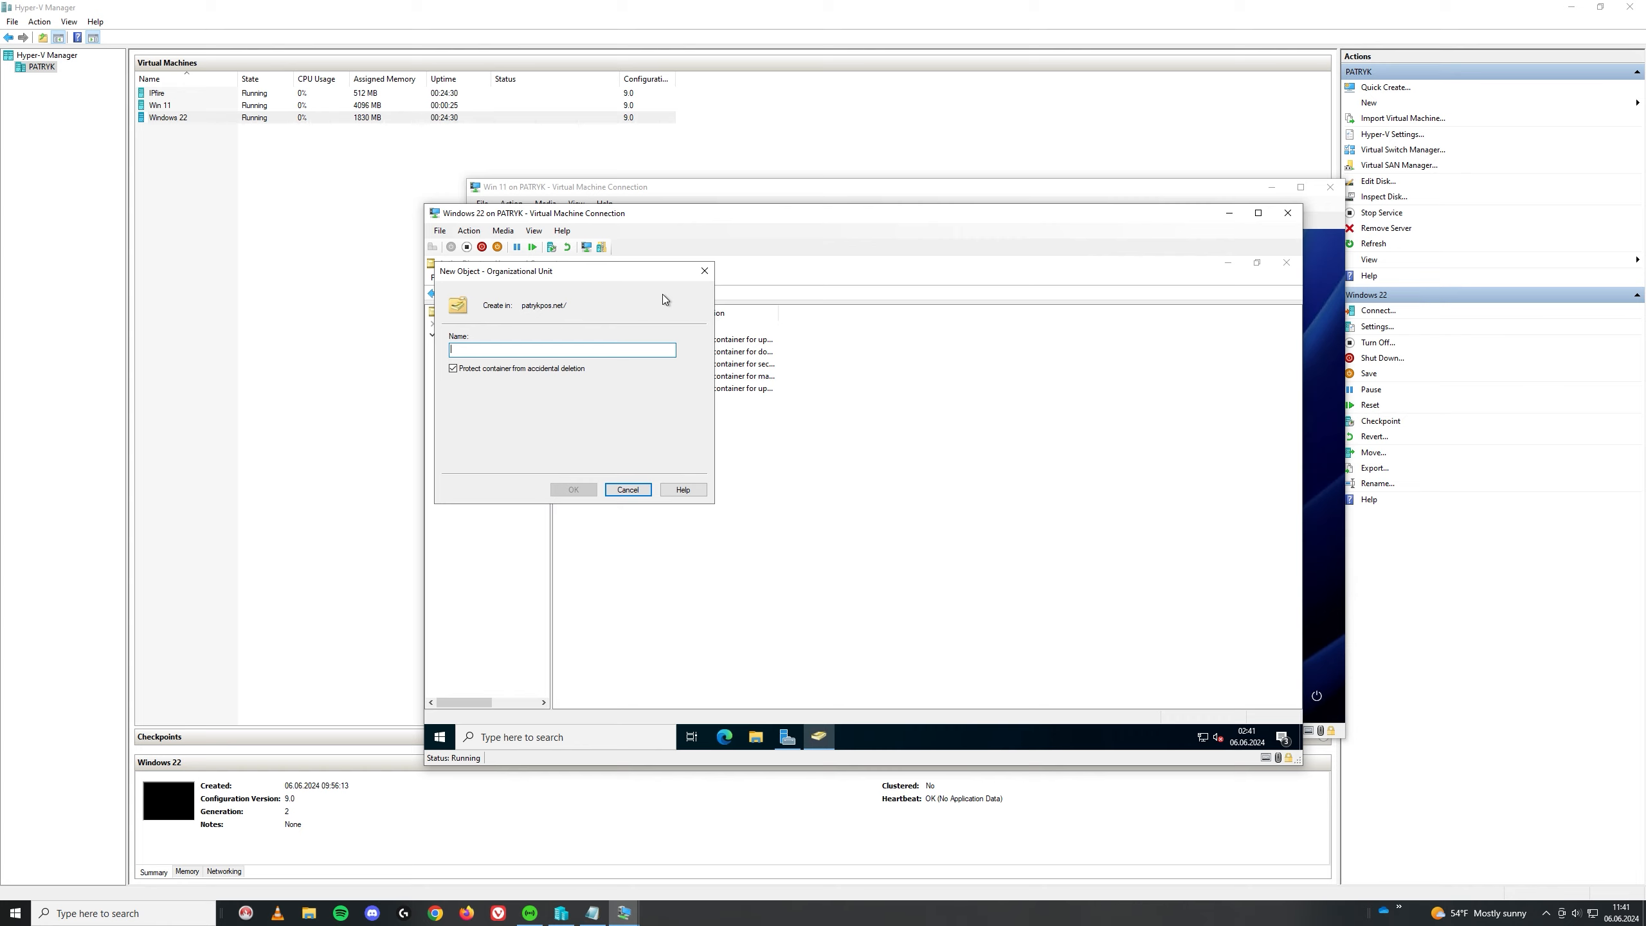
type("Firm")
left_click(574, 489)
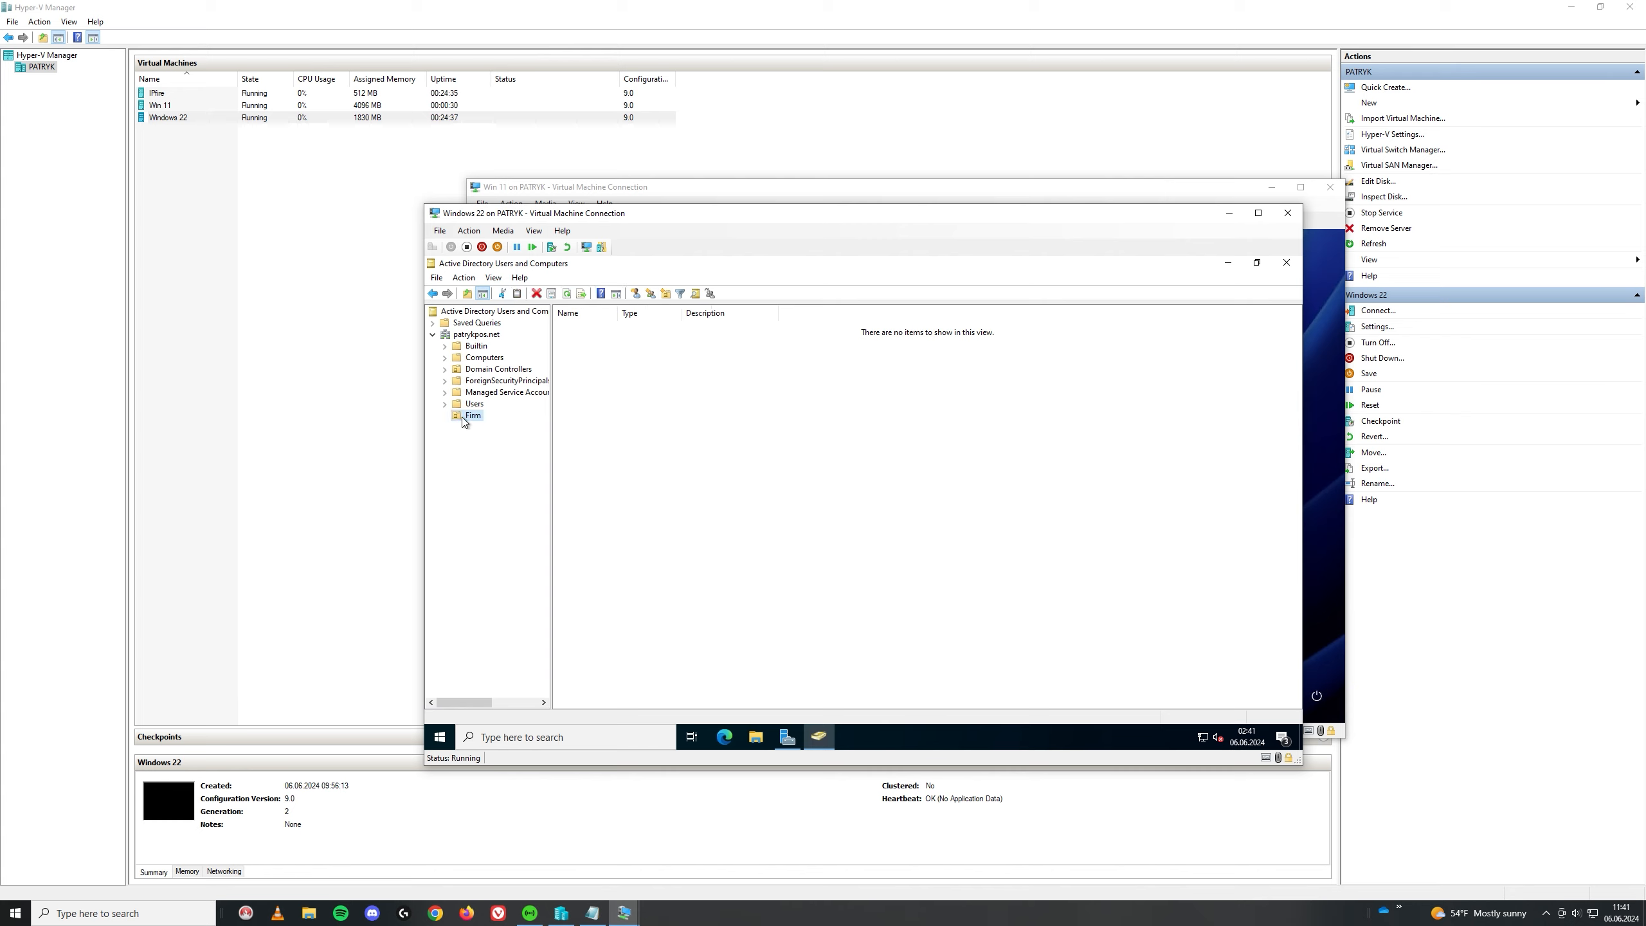
Step: Create an IT organizational unit inside Firm
left_click(666, 293)
type("IT")
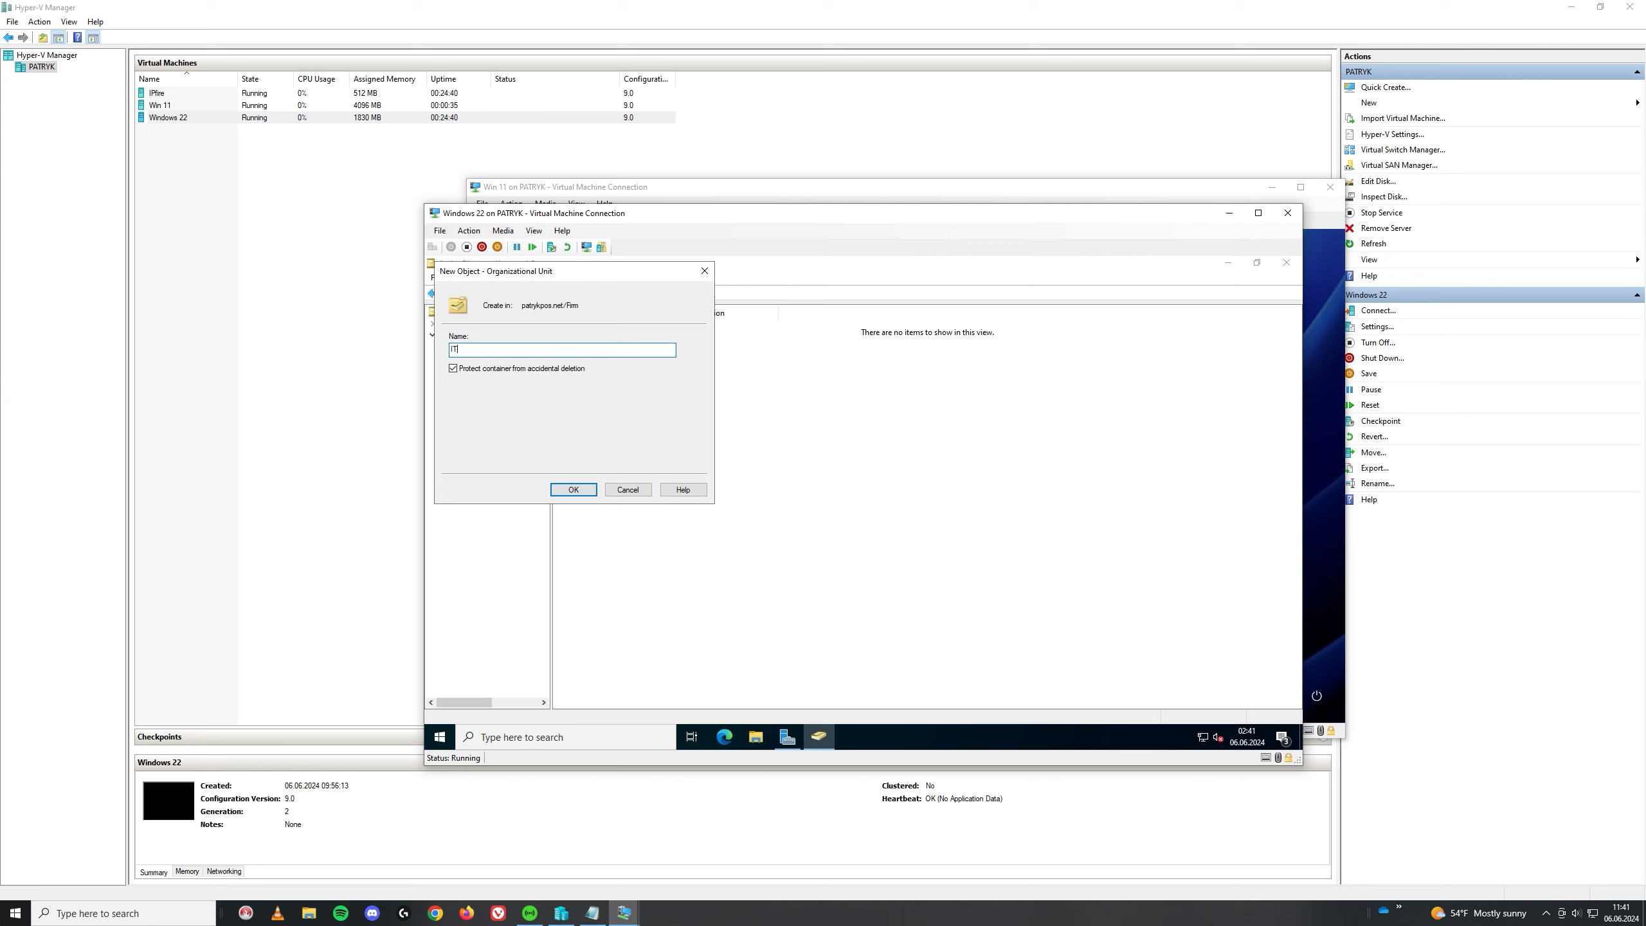
left_click(589, 490)
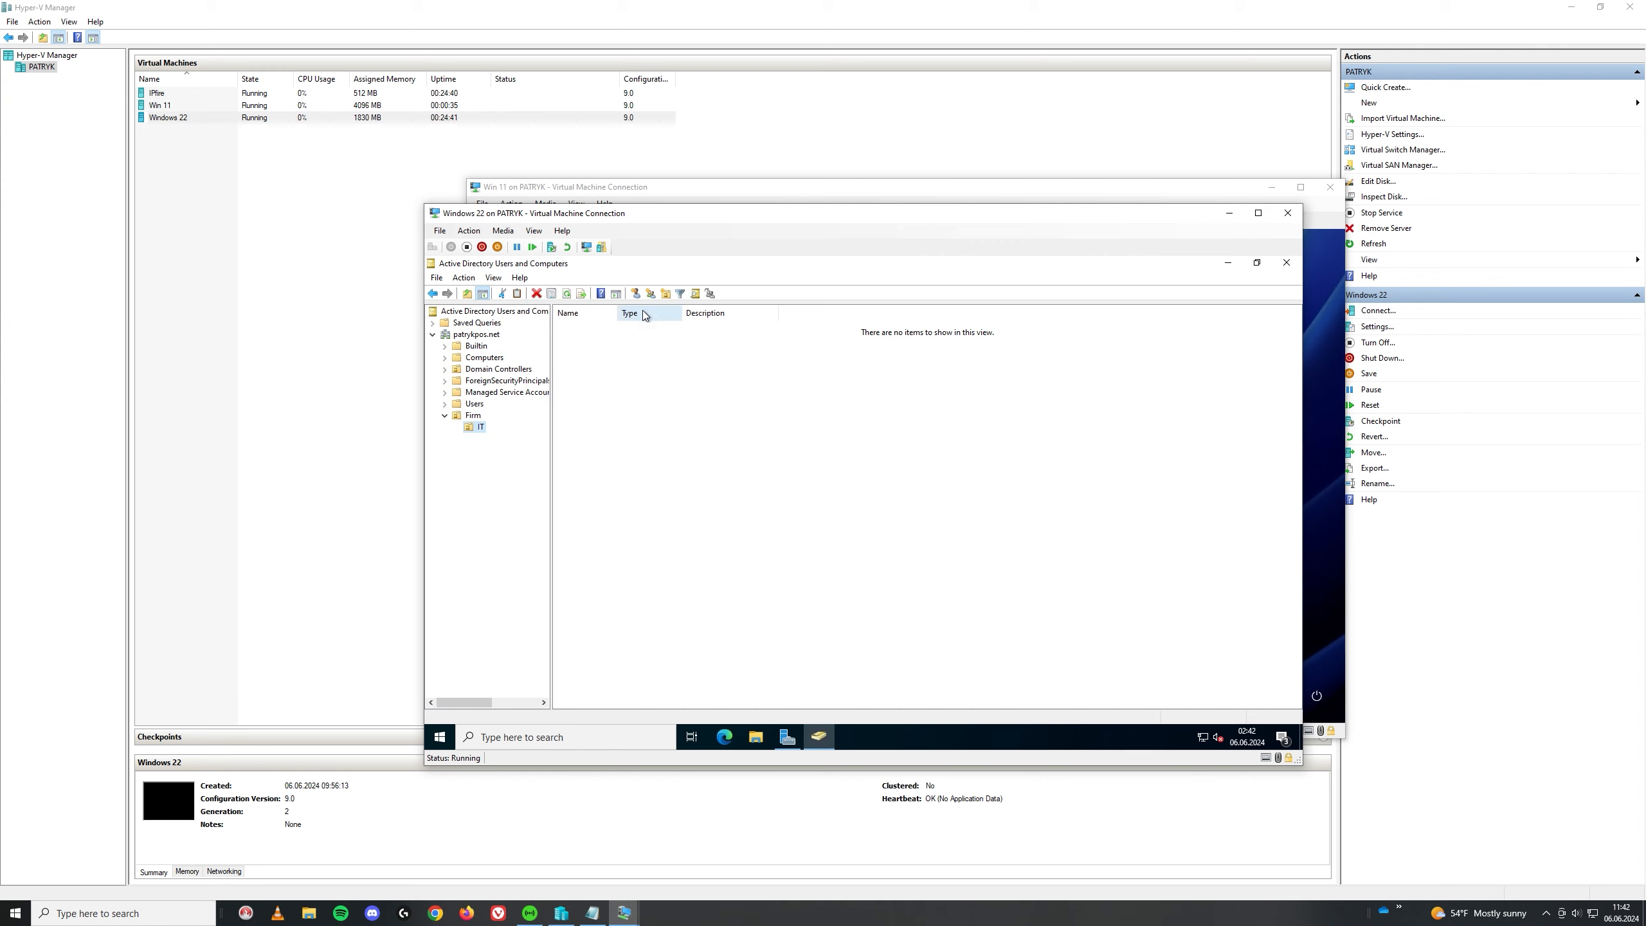
Step: Create a security group named IT in the IT unit
left_click(651, 294)
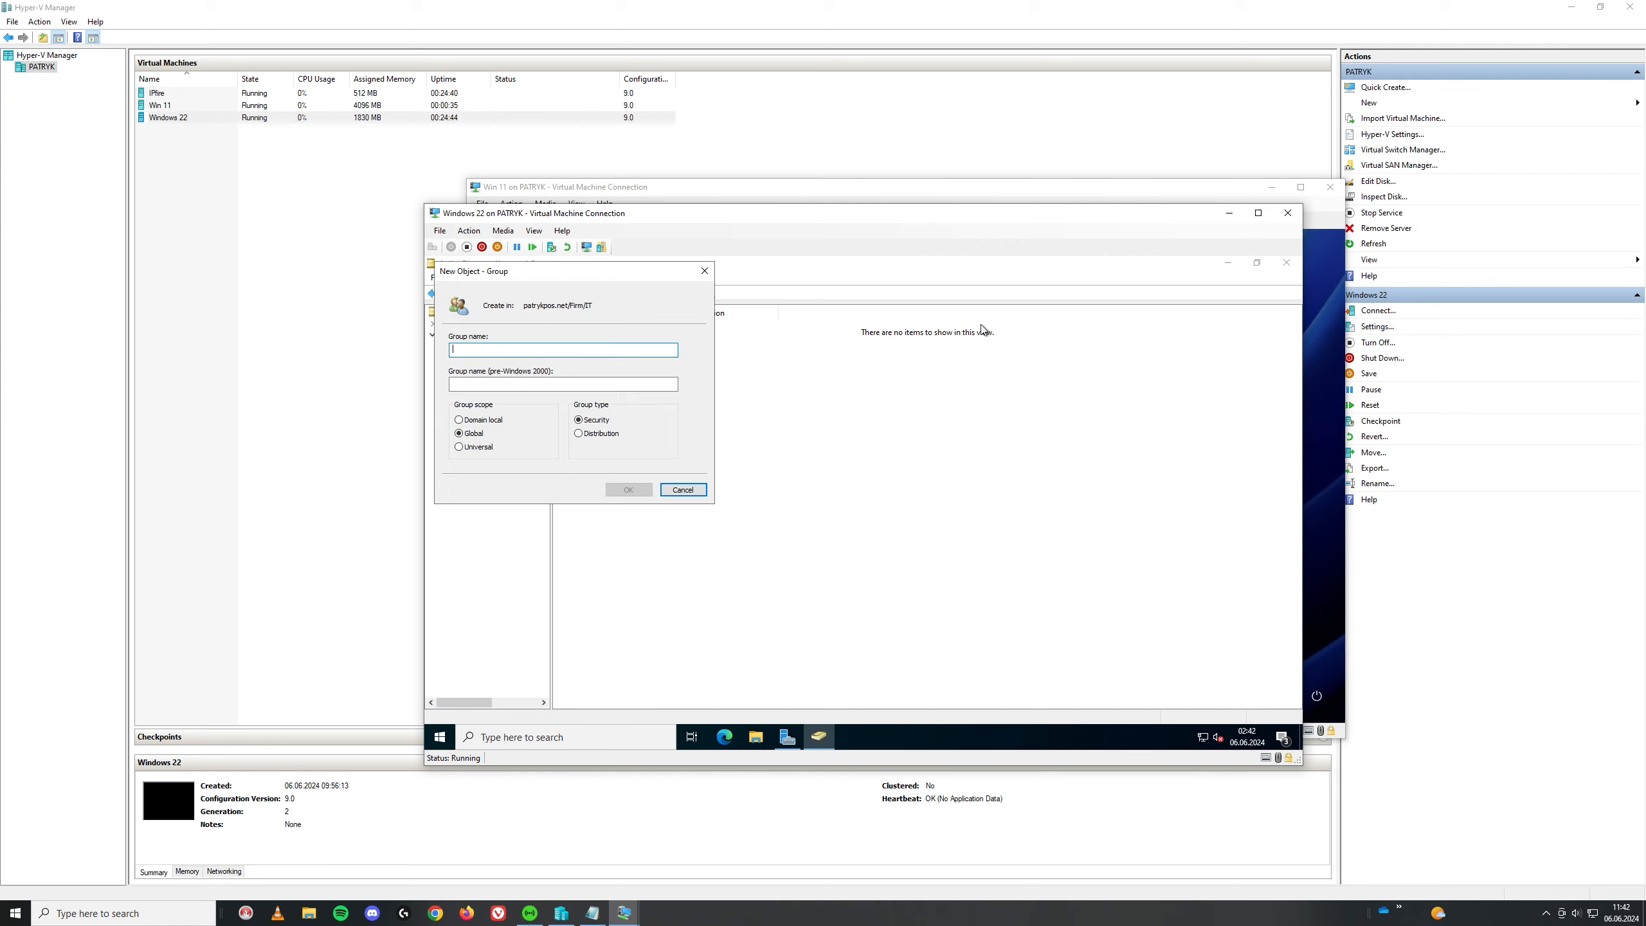
type("IT")
left_click(629, 489)
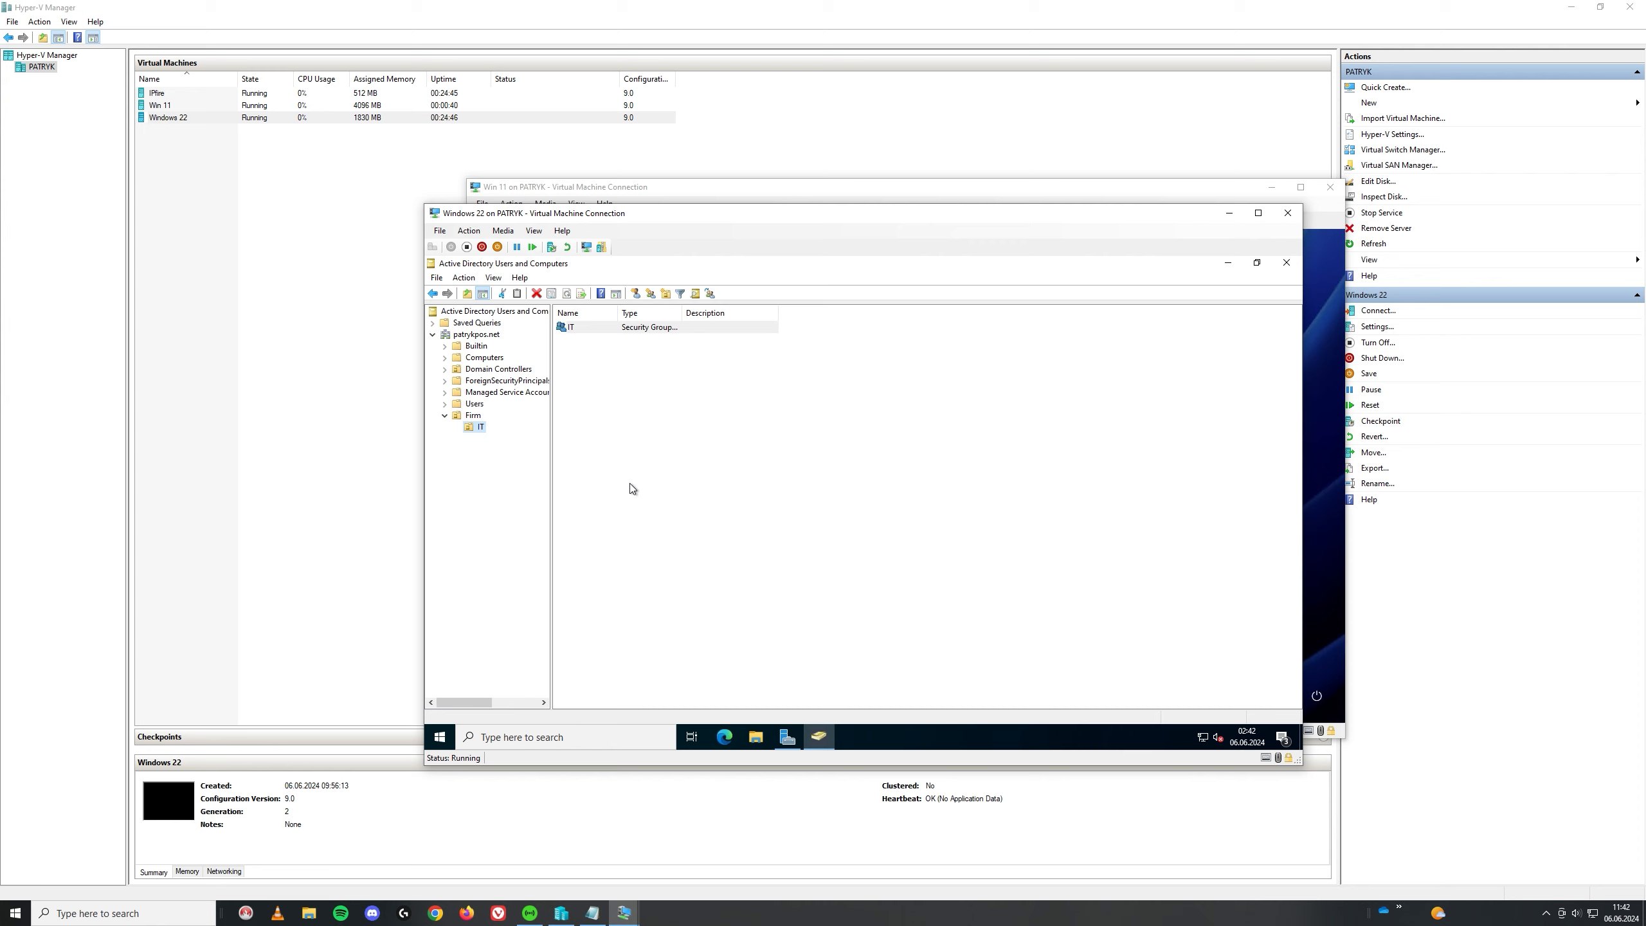
Step: Add a new user in IT with first, last and logon names and a confirmed password
left_click(635, 294)
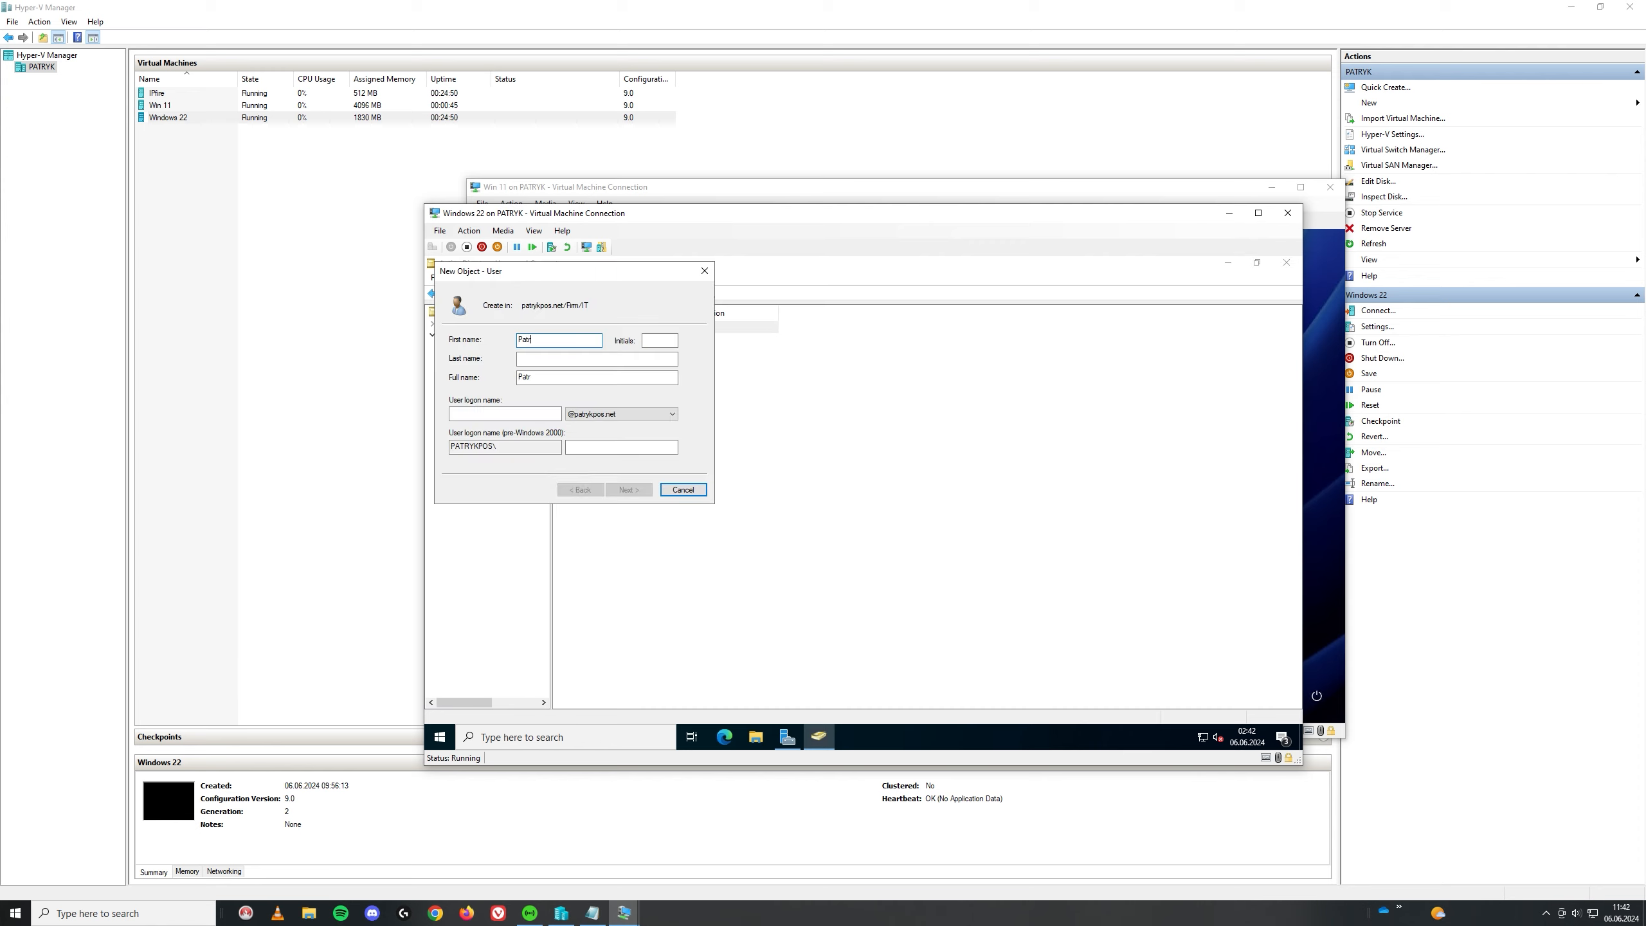
left_click(568, 357)
left_click(486, 413)
type("popa2710")
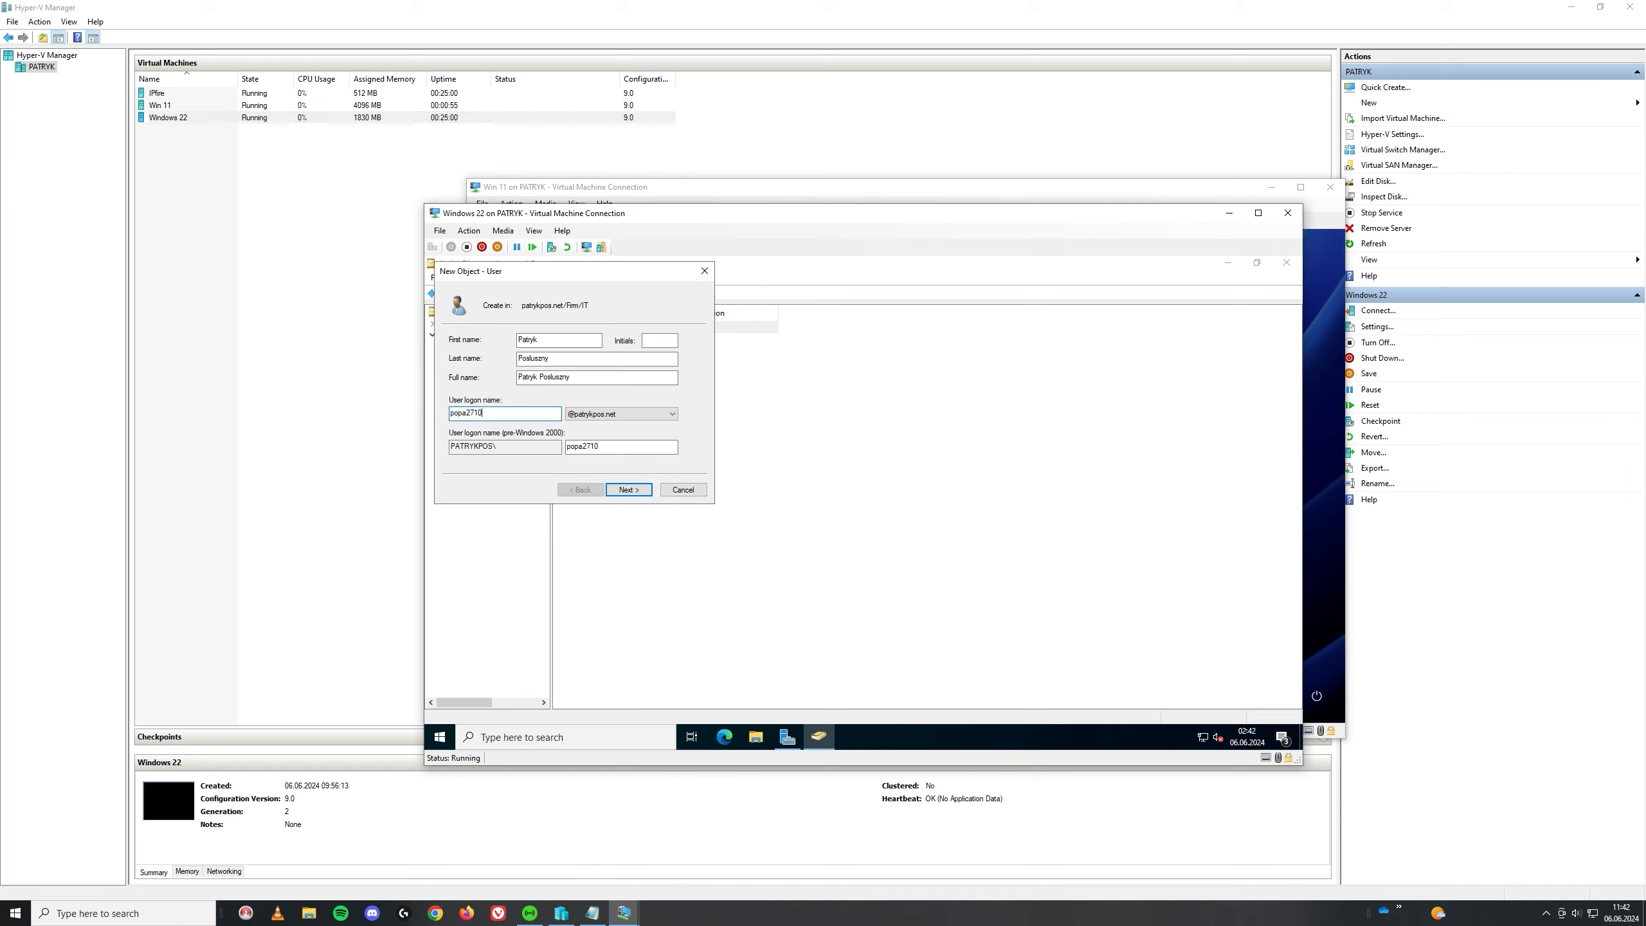
left_click(628, 490)
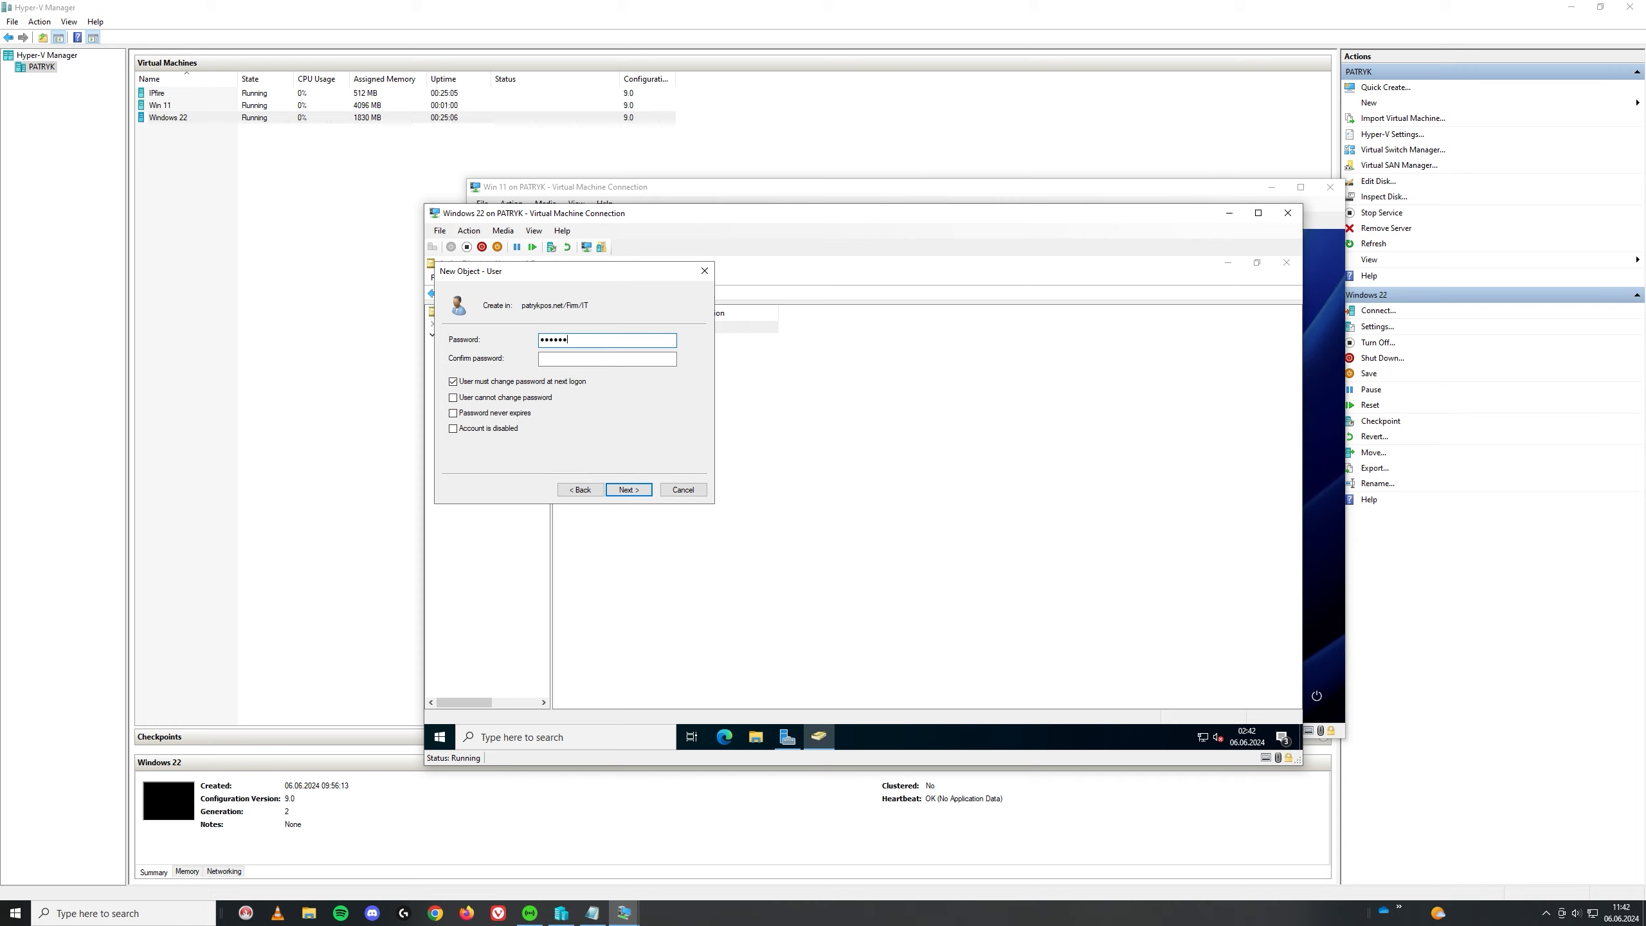
key("Tab")
double_click(603, 341)
type("•")
left_click(554, 360)
type("••••")
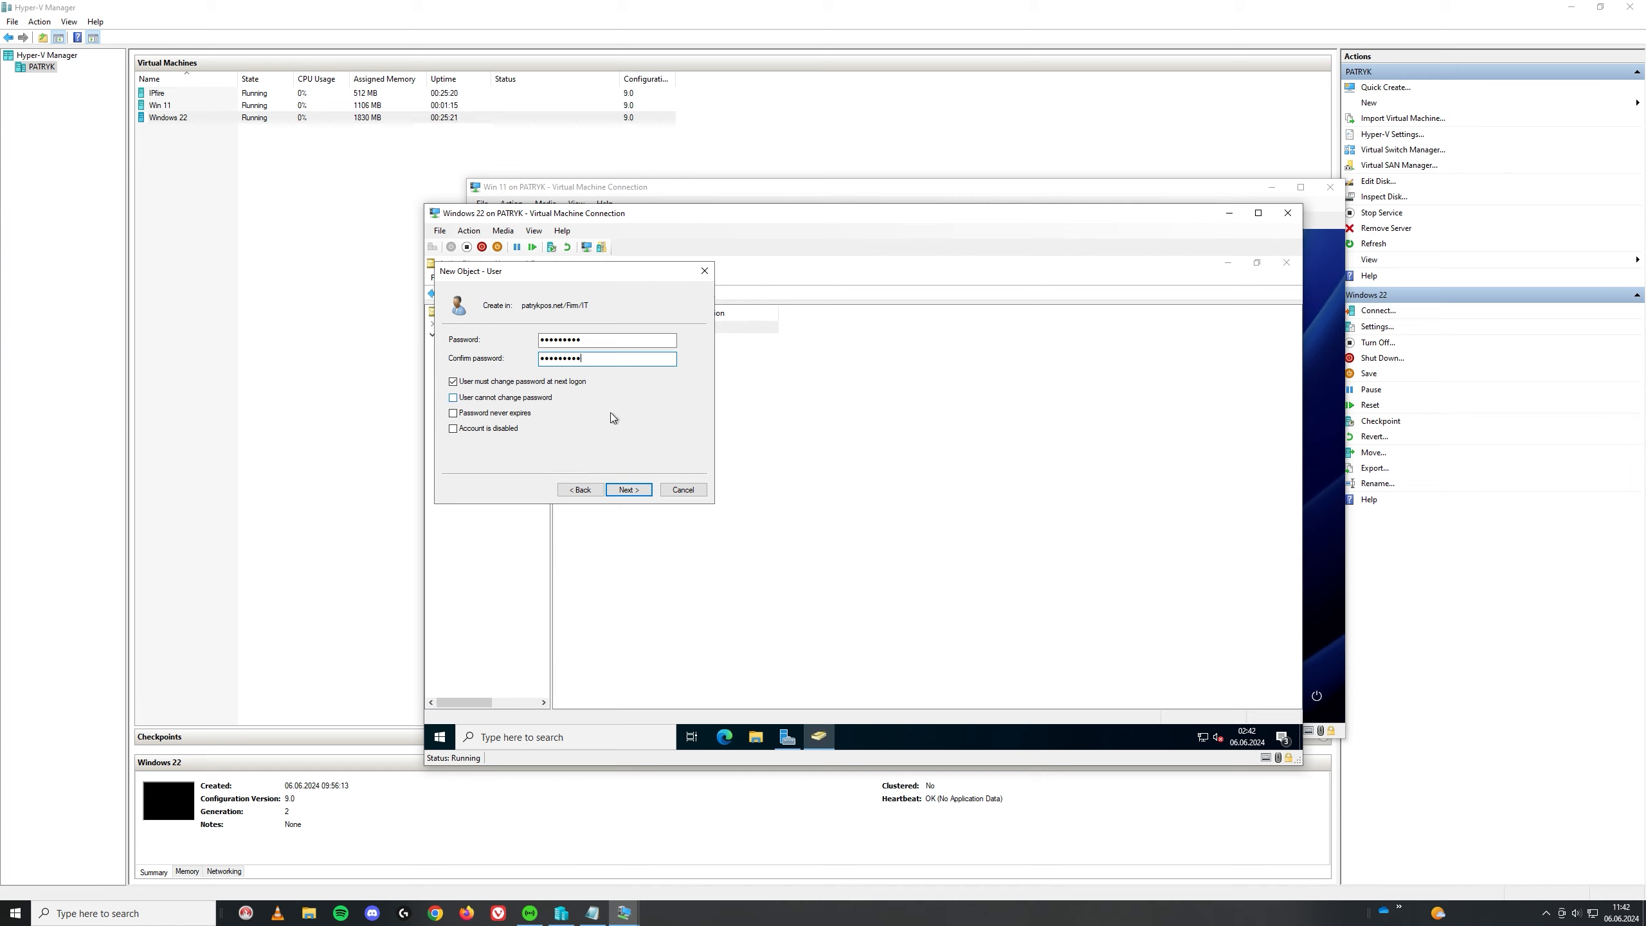
left_click(636, 491)
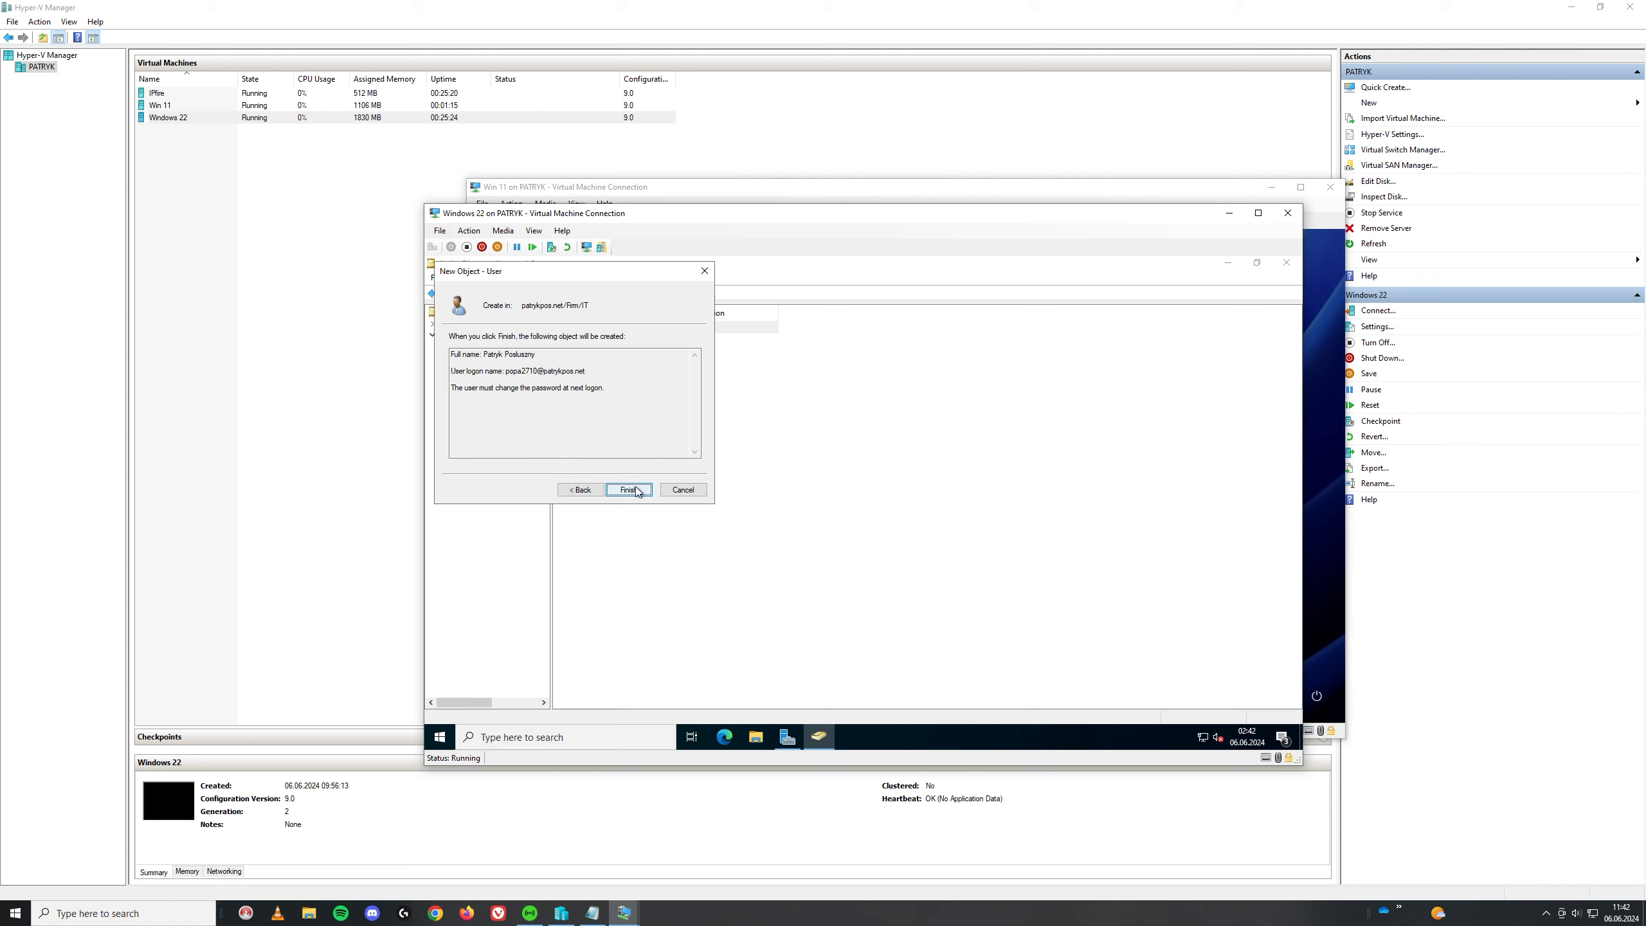
left_click(636, 490)
Step: Dismiss stray context menus and a cancelled extra user, then select the new user account
right_click(606, 364)
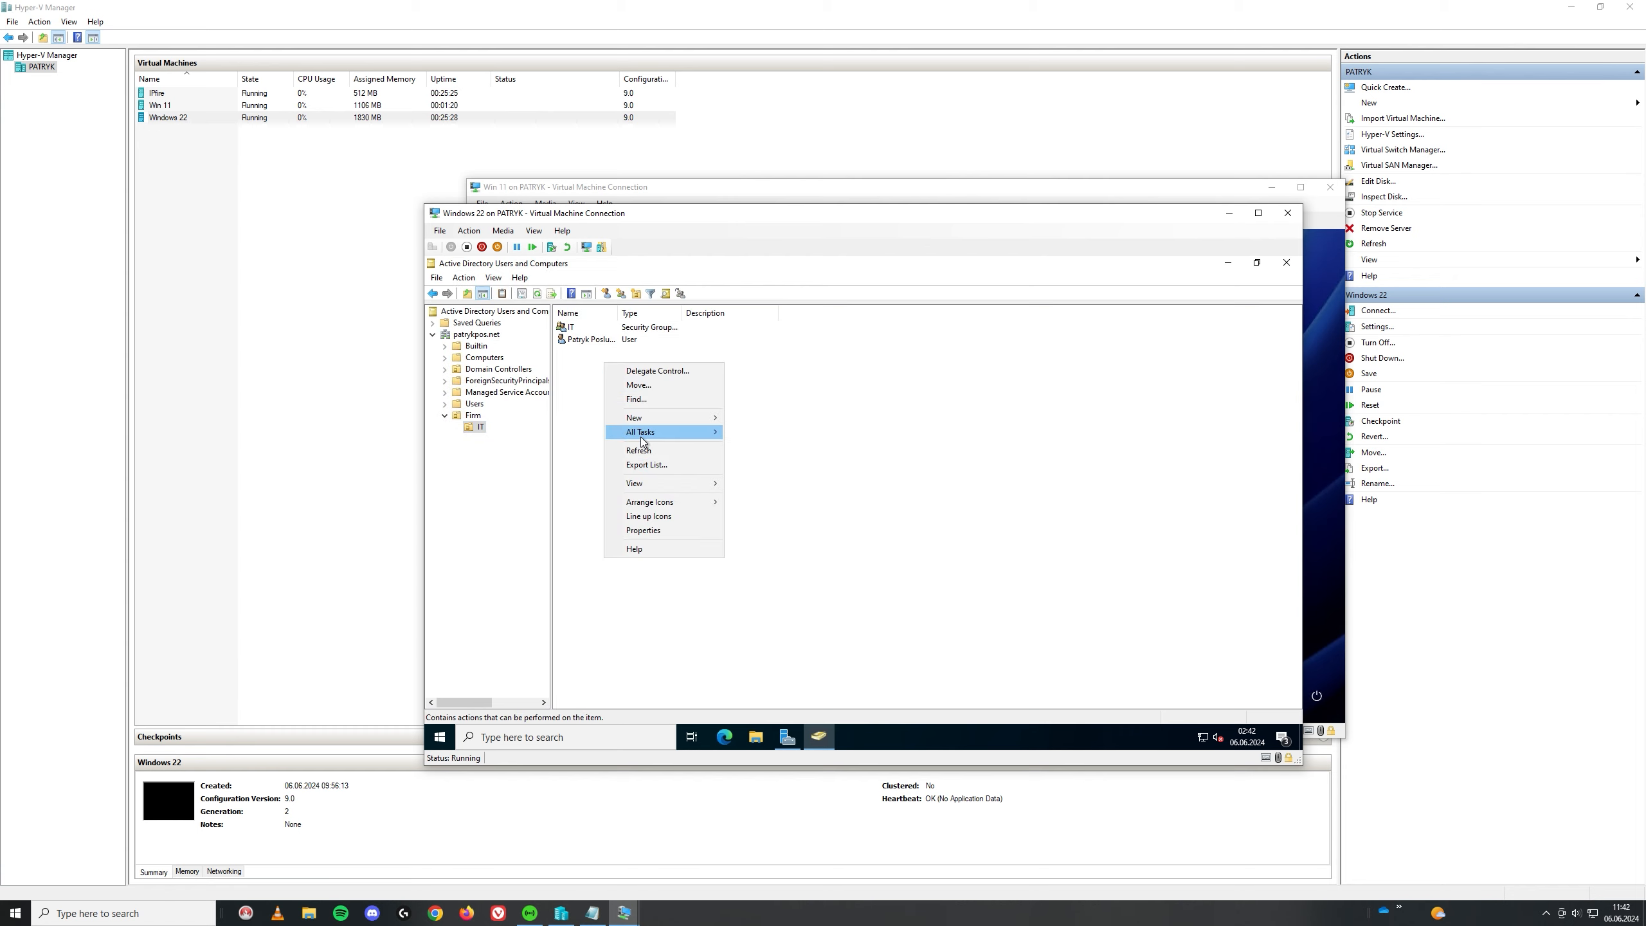
mouse_move(664, 417)
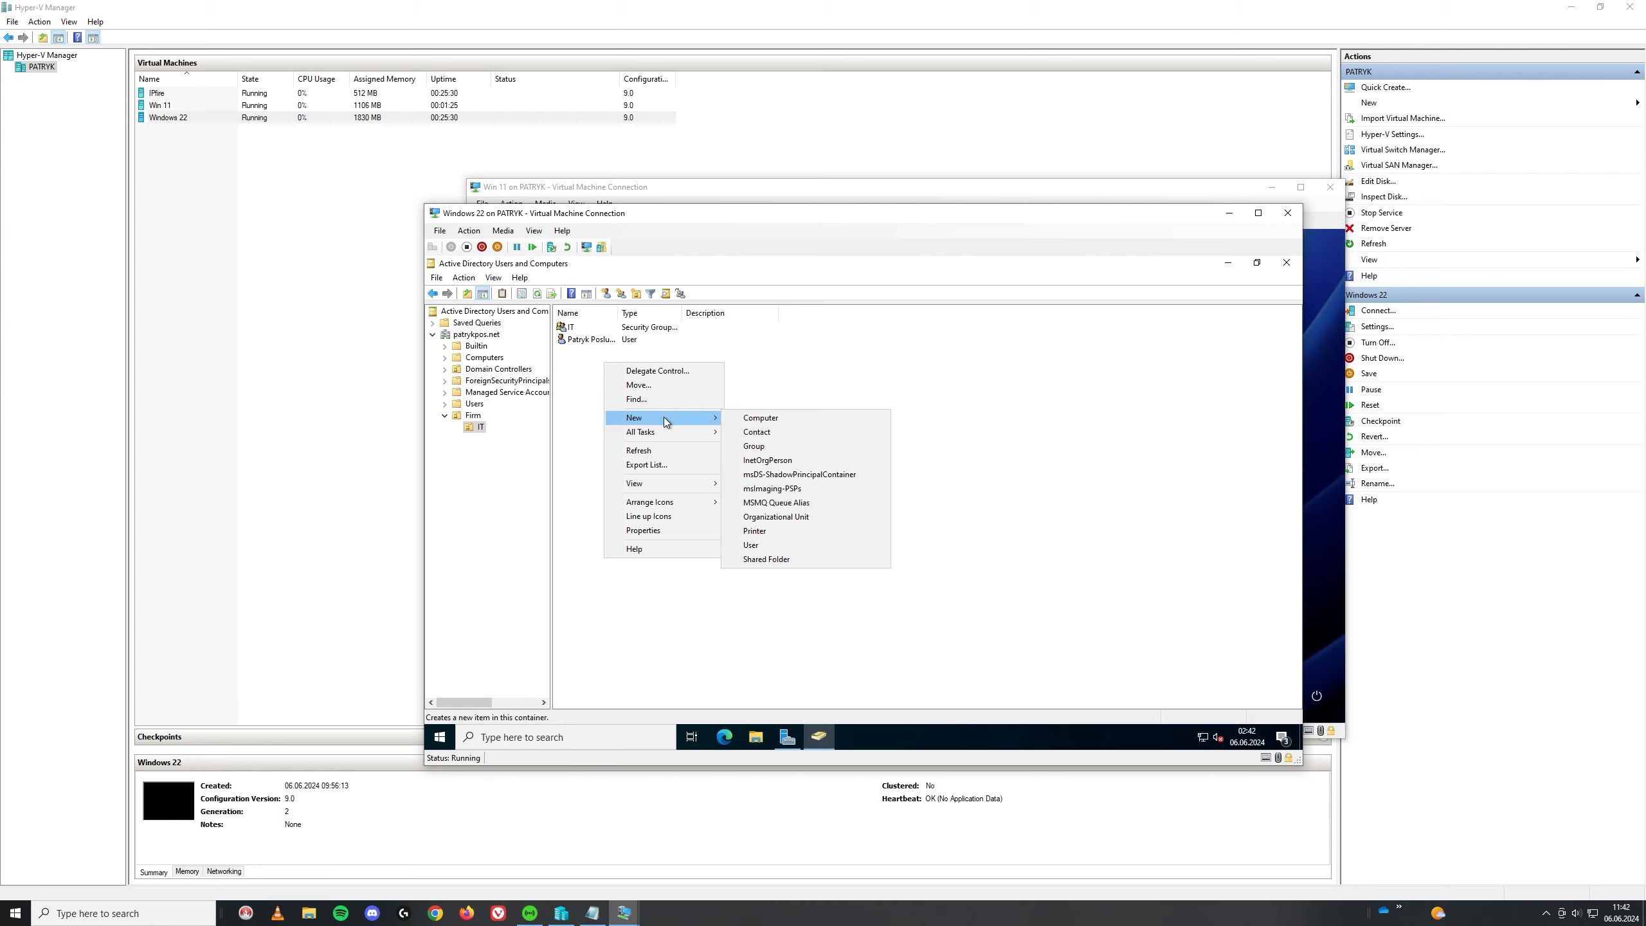
left_click(576, 384)
right_click(583, 359)
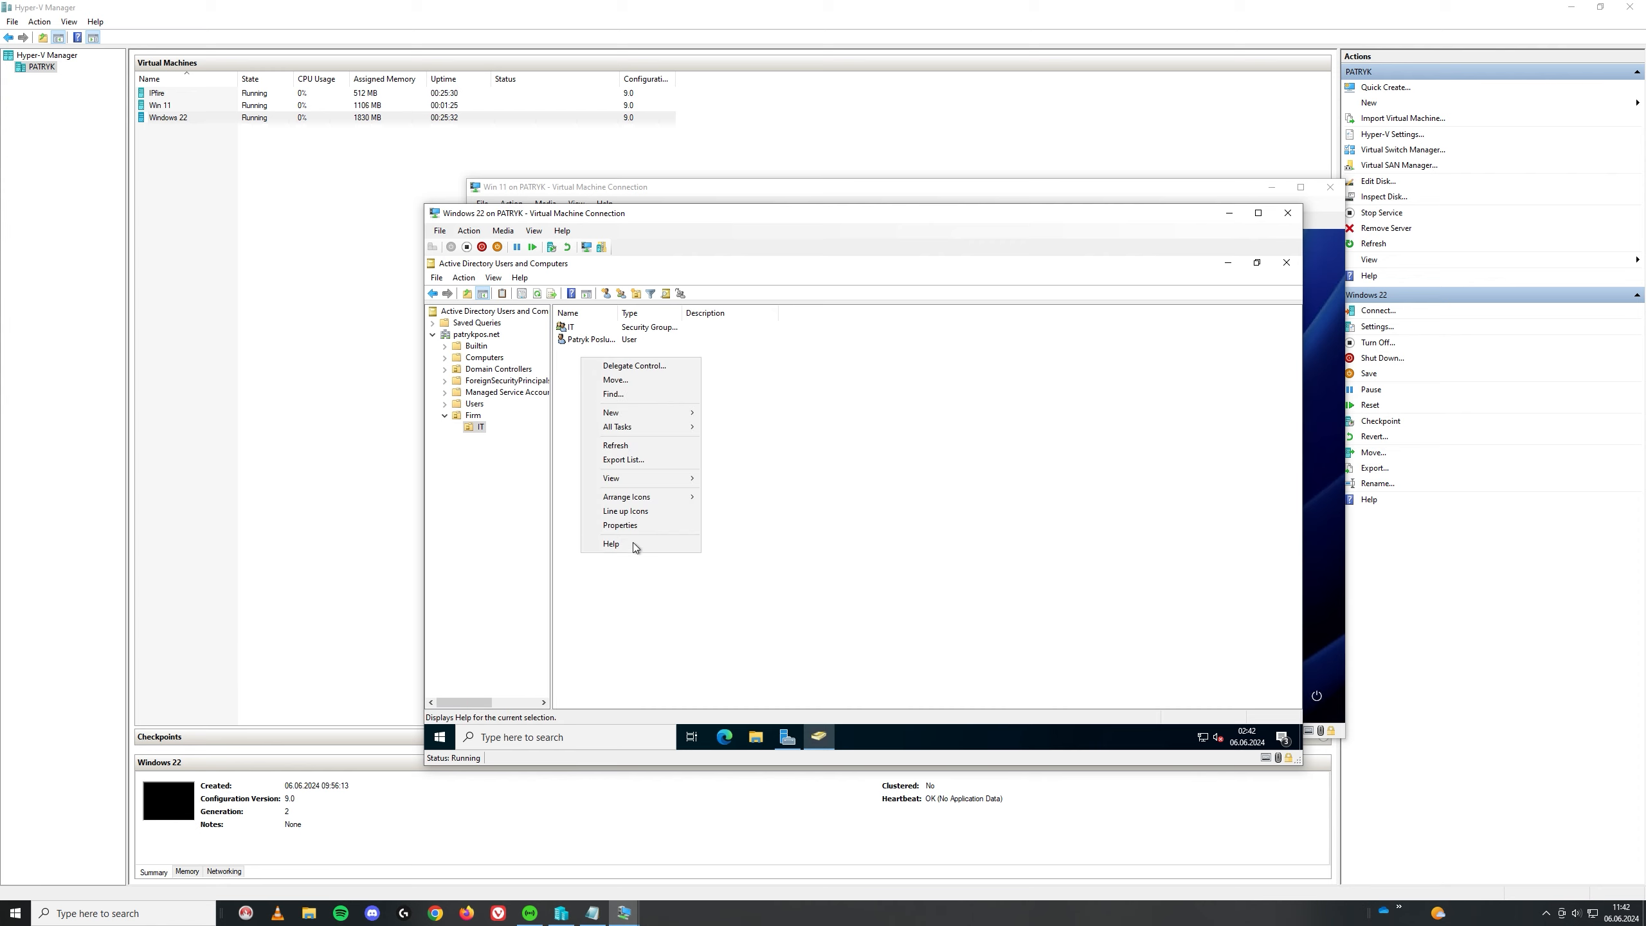
left_click(607, 294)
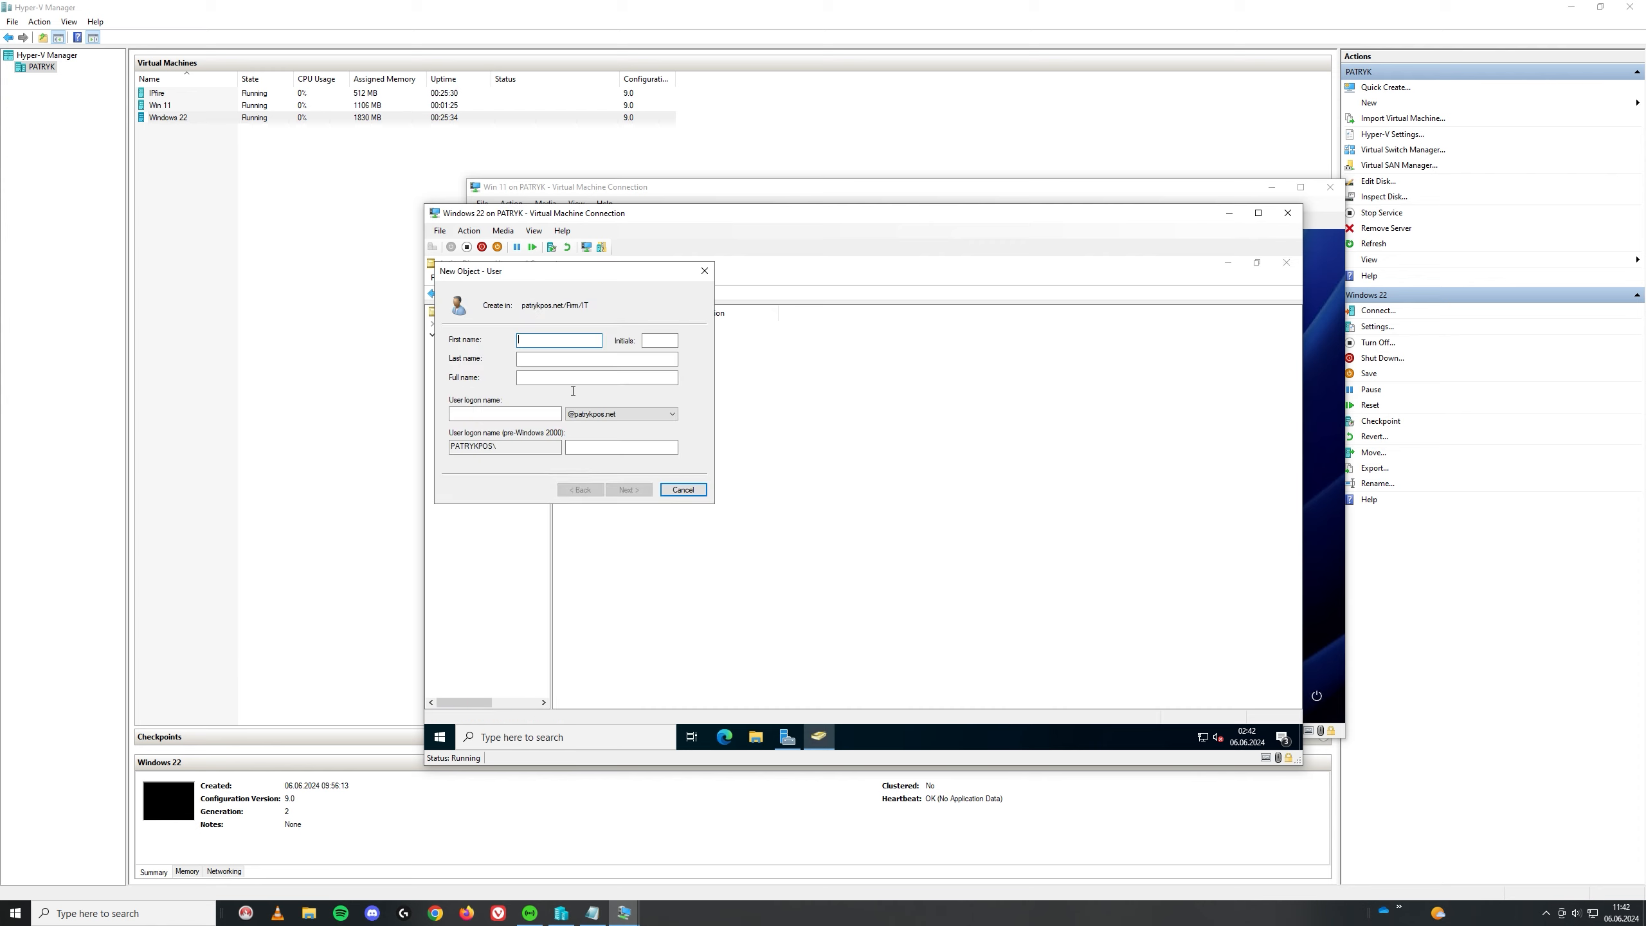
left_click(705, 273)
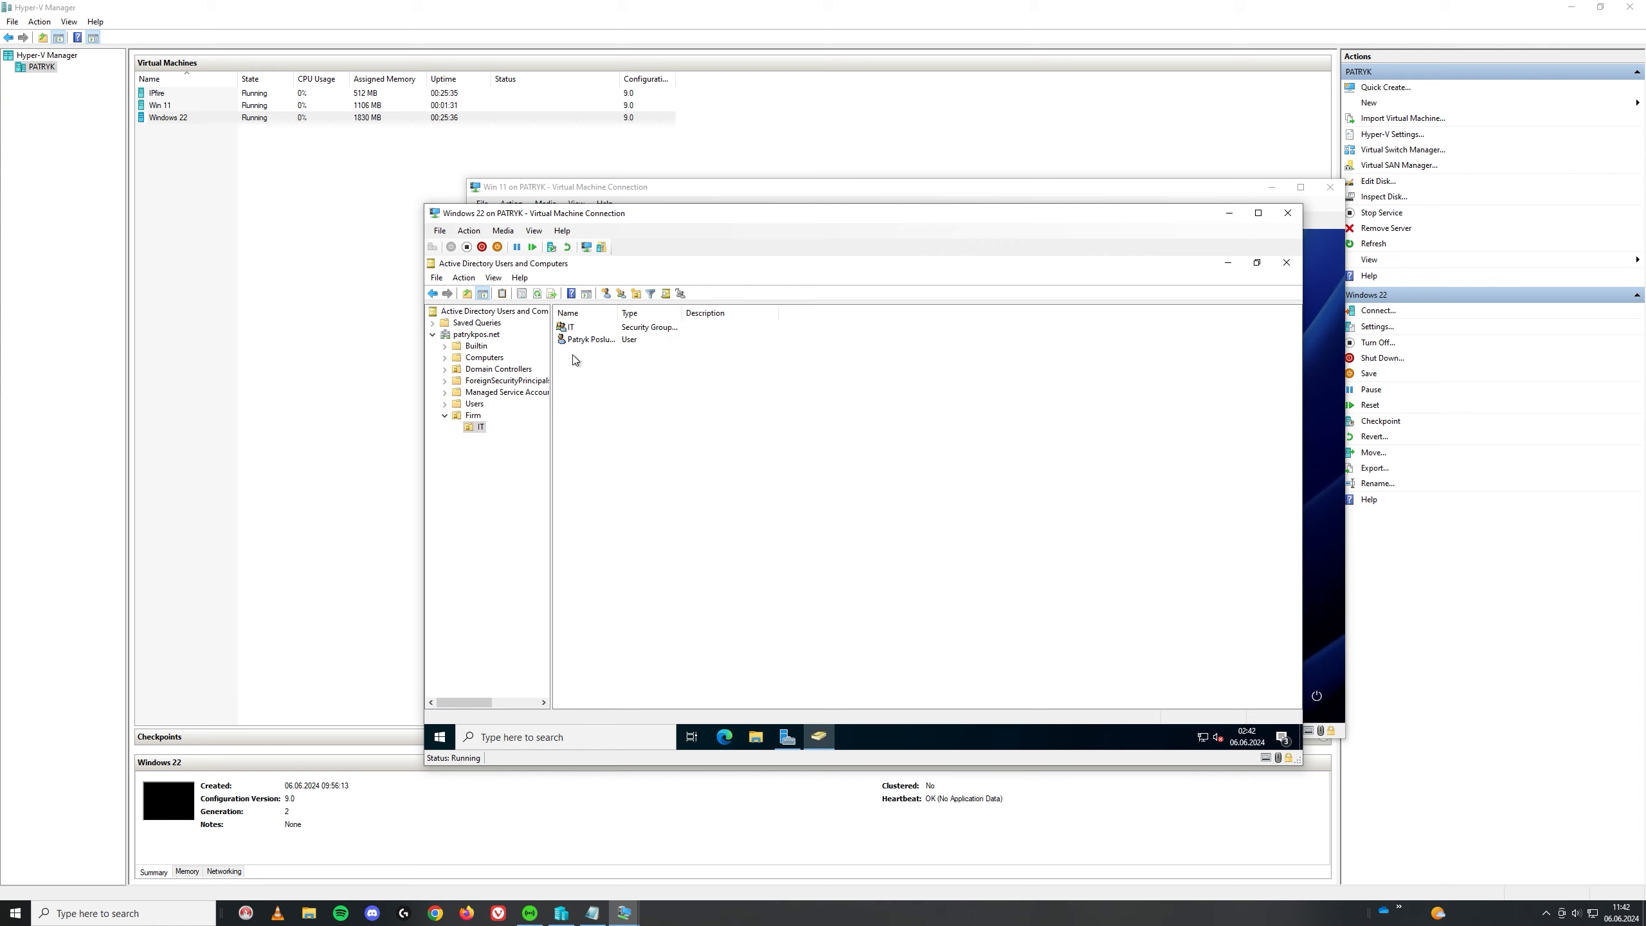
right_click(583, 338)
left_click(764, 472)
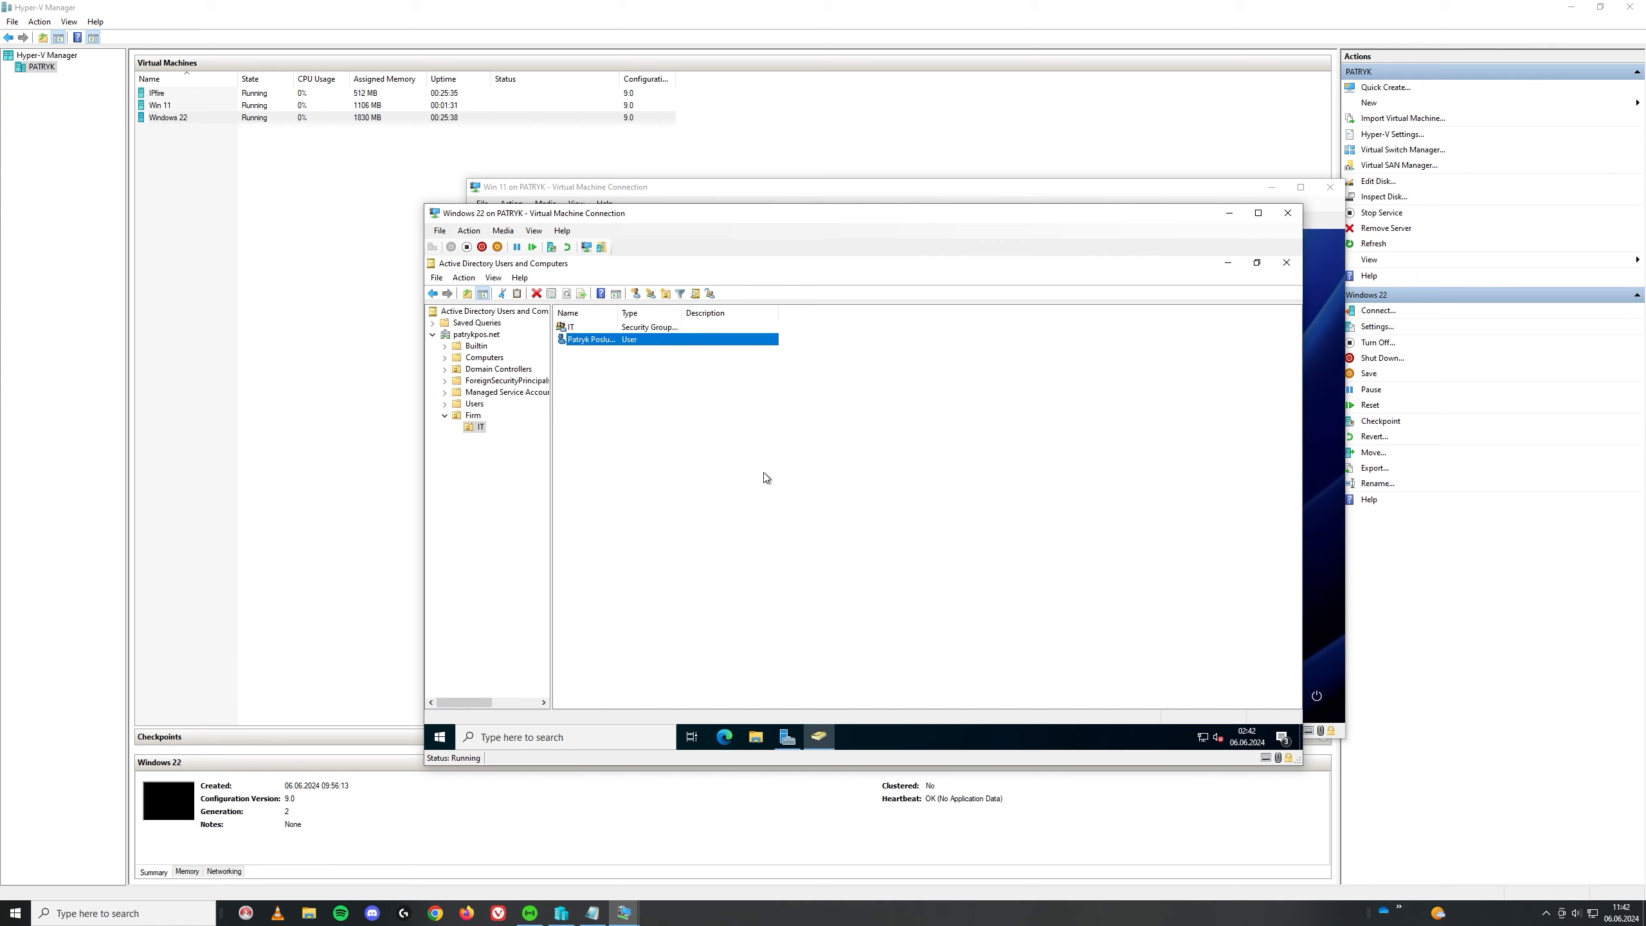
left_click(598, 338)
left_click(722, 382)
left_click(583, 341)
Step: Review the new user's Properties tabs, including Member Of, and close without changes
right_click(582, 341)
left_click(622, 519)
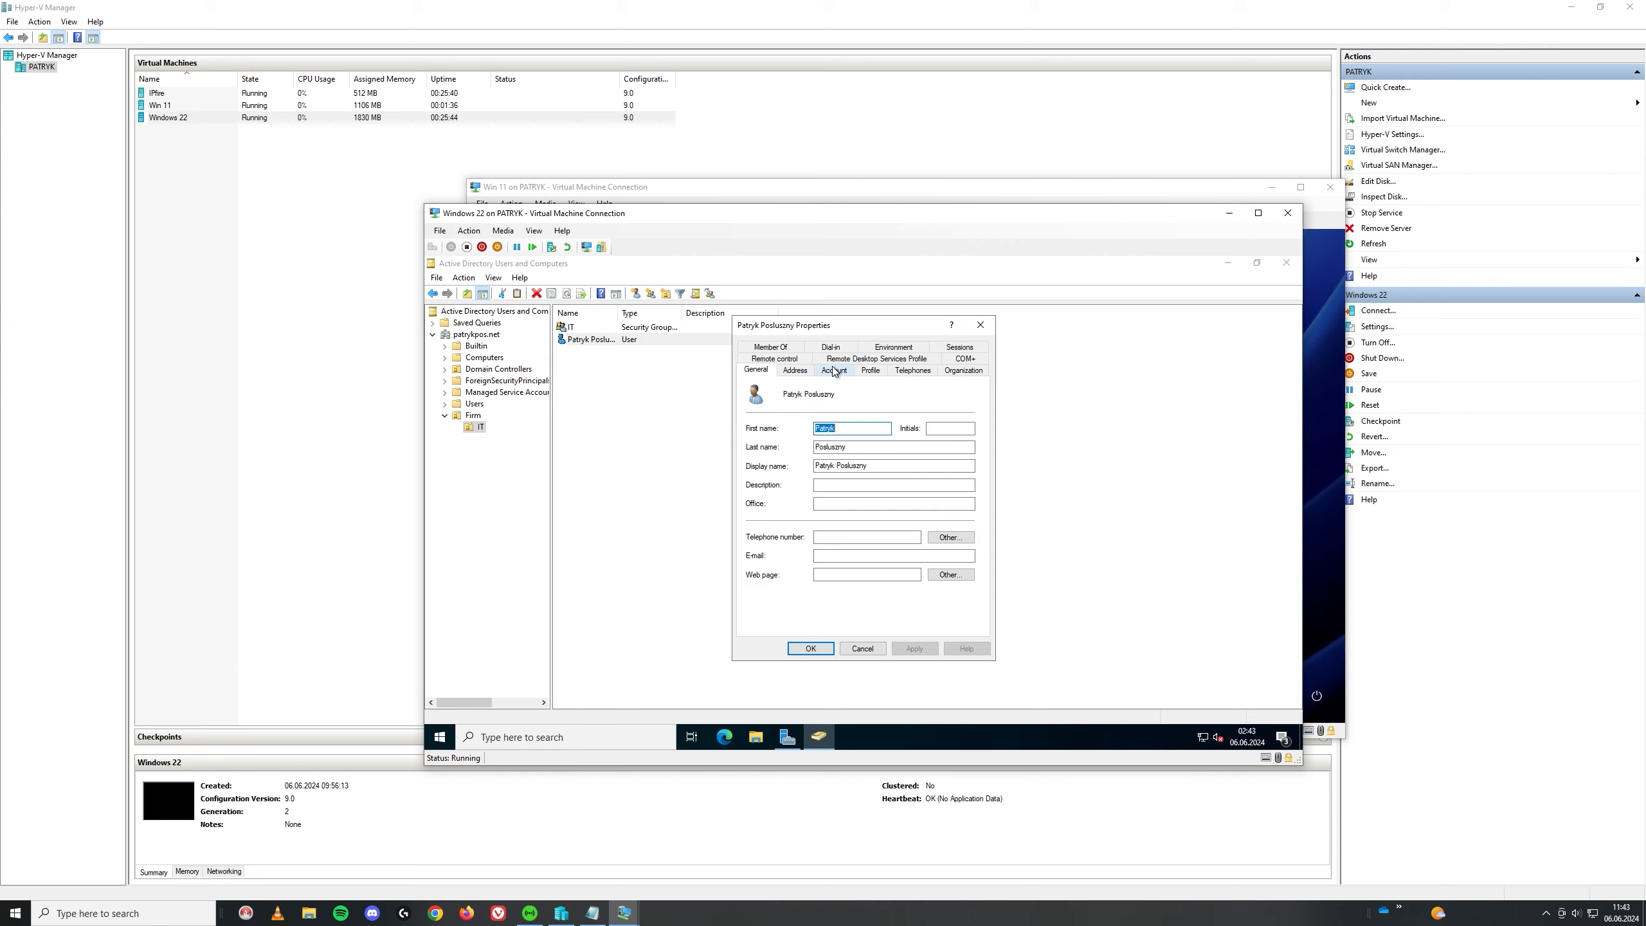
left_click(795, 369)
left_click(833, 373)
left_click(866, 374)
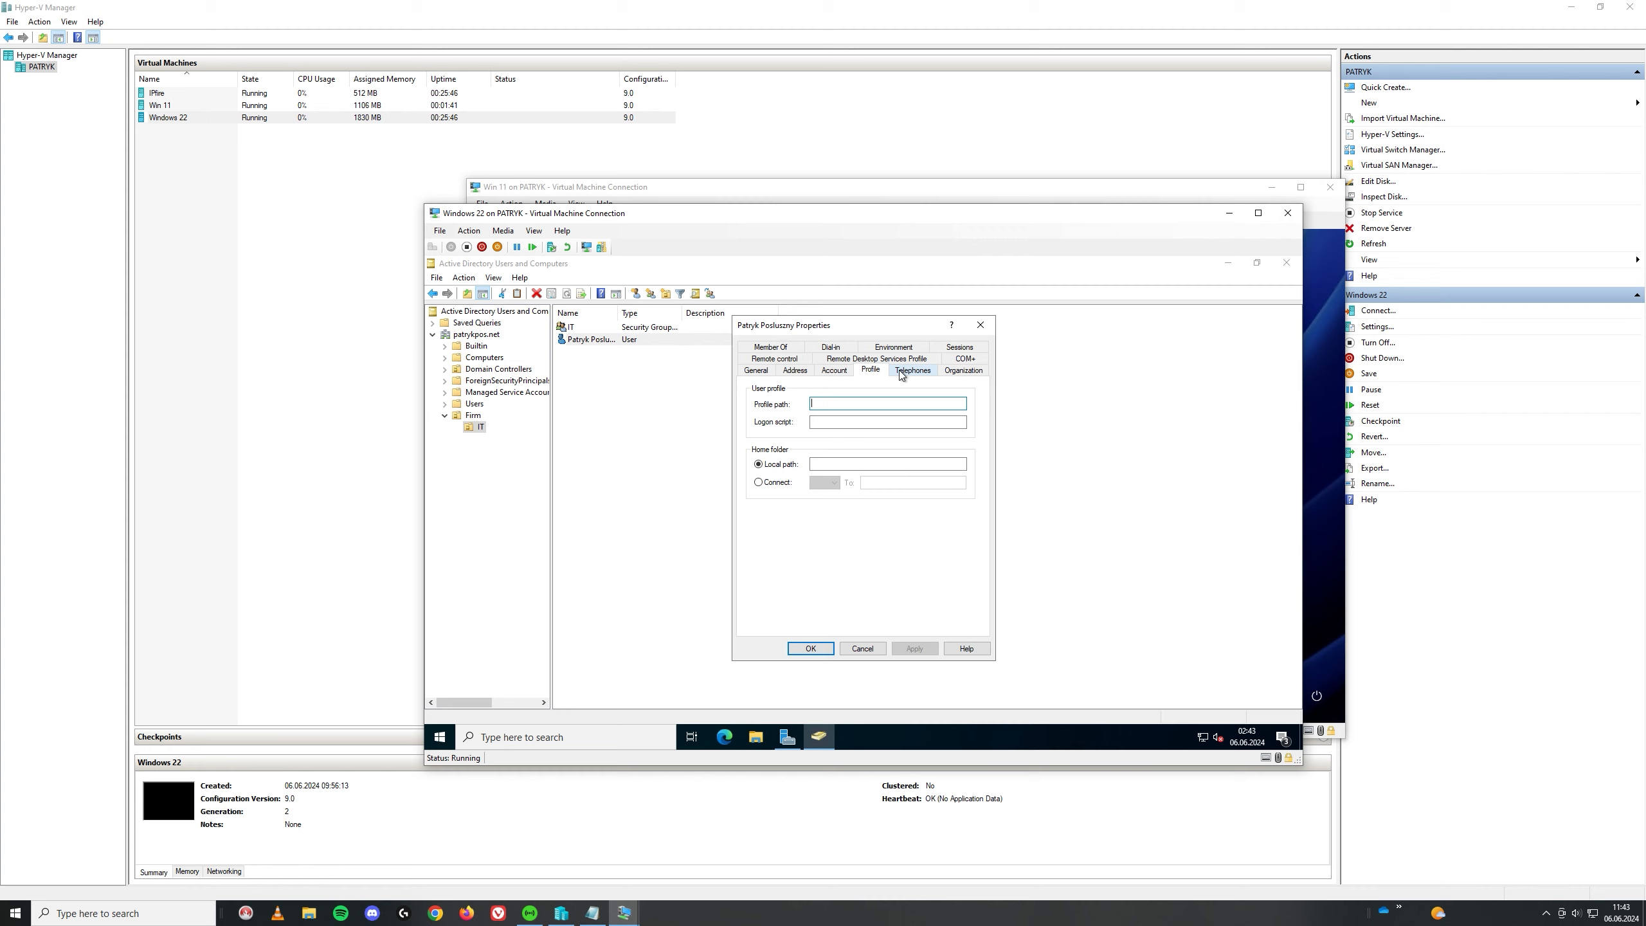
left_click(900, 371)
left_click(870, 369)
left_click(927, 369)
left_click(965, 359)
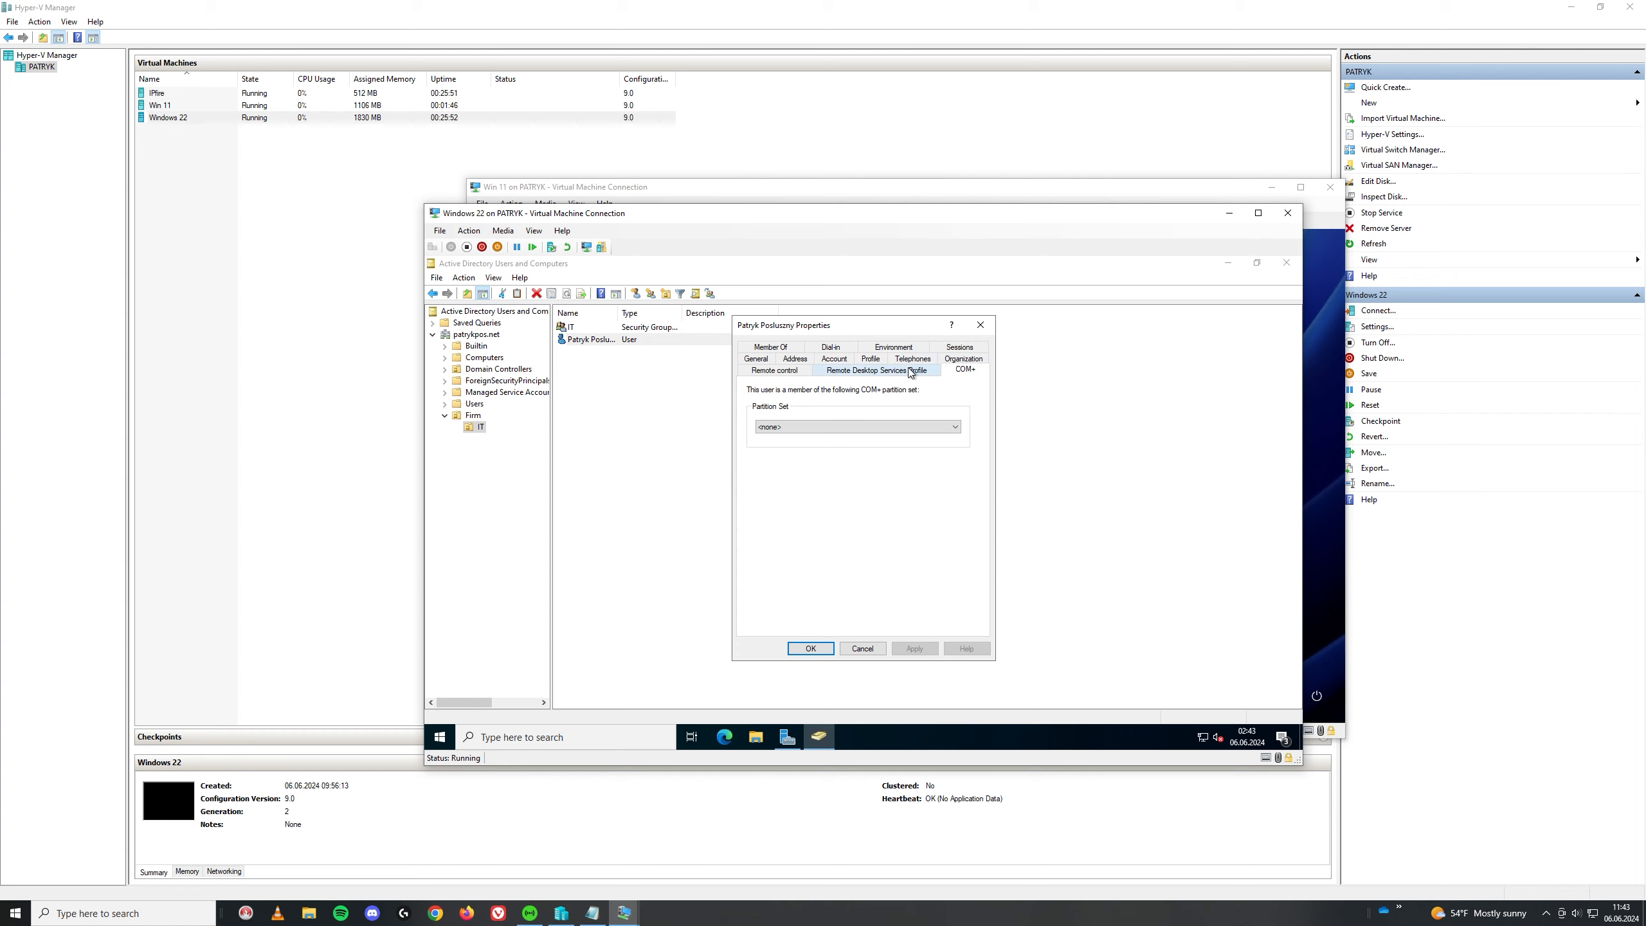
left_click(882, 371)
left_click(781, 370)
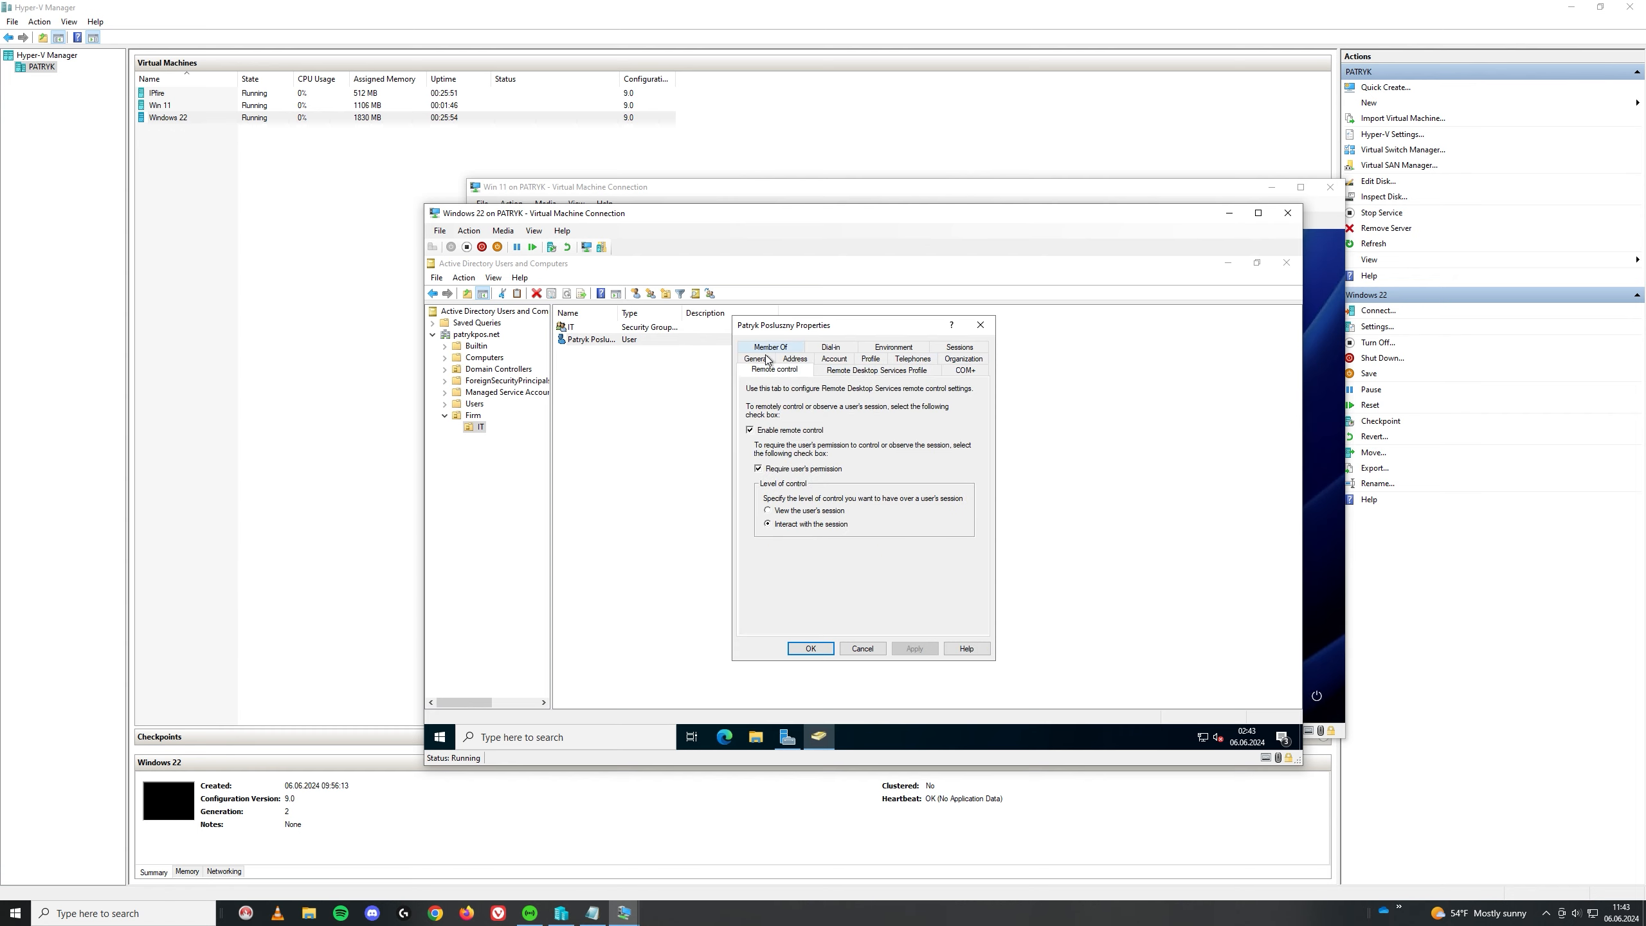
left_click(771, 347)
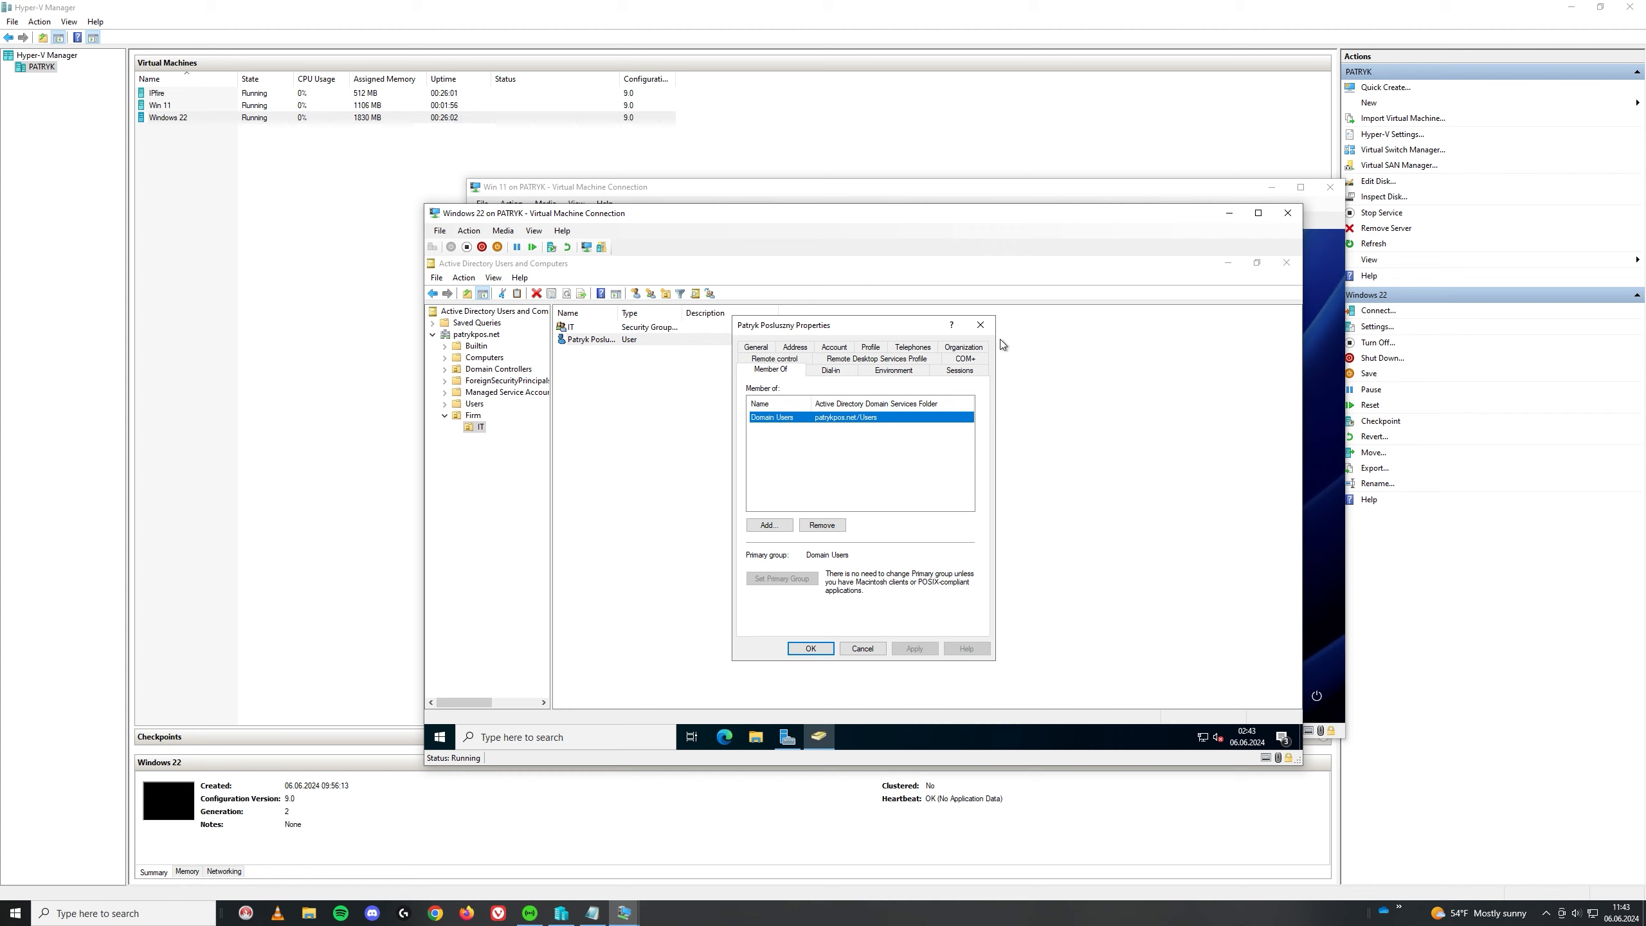
left_click(980, 324)
Step: Add the user to the IT group on the Member Of tab and apply
right_click(594, 339)
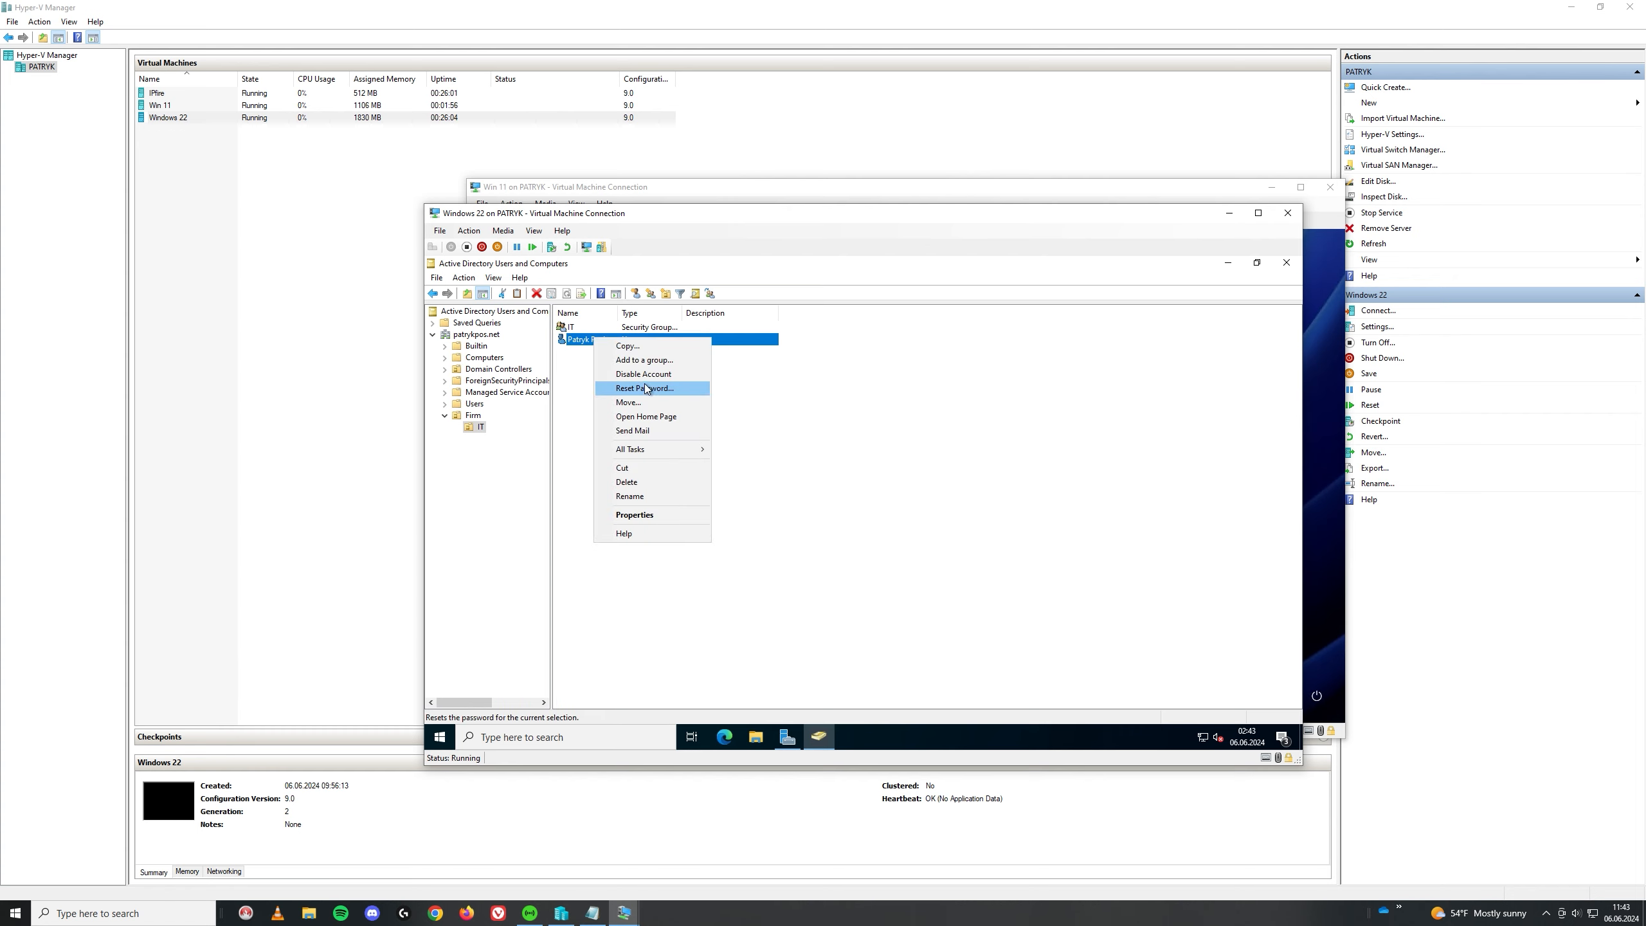
left_click(648, 516)
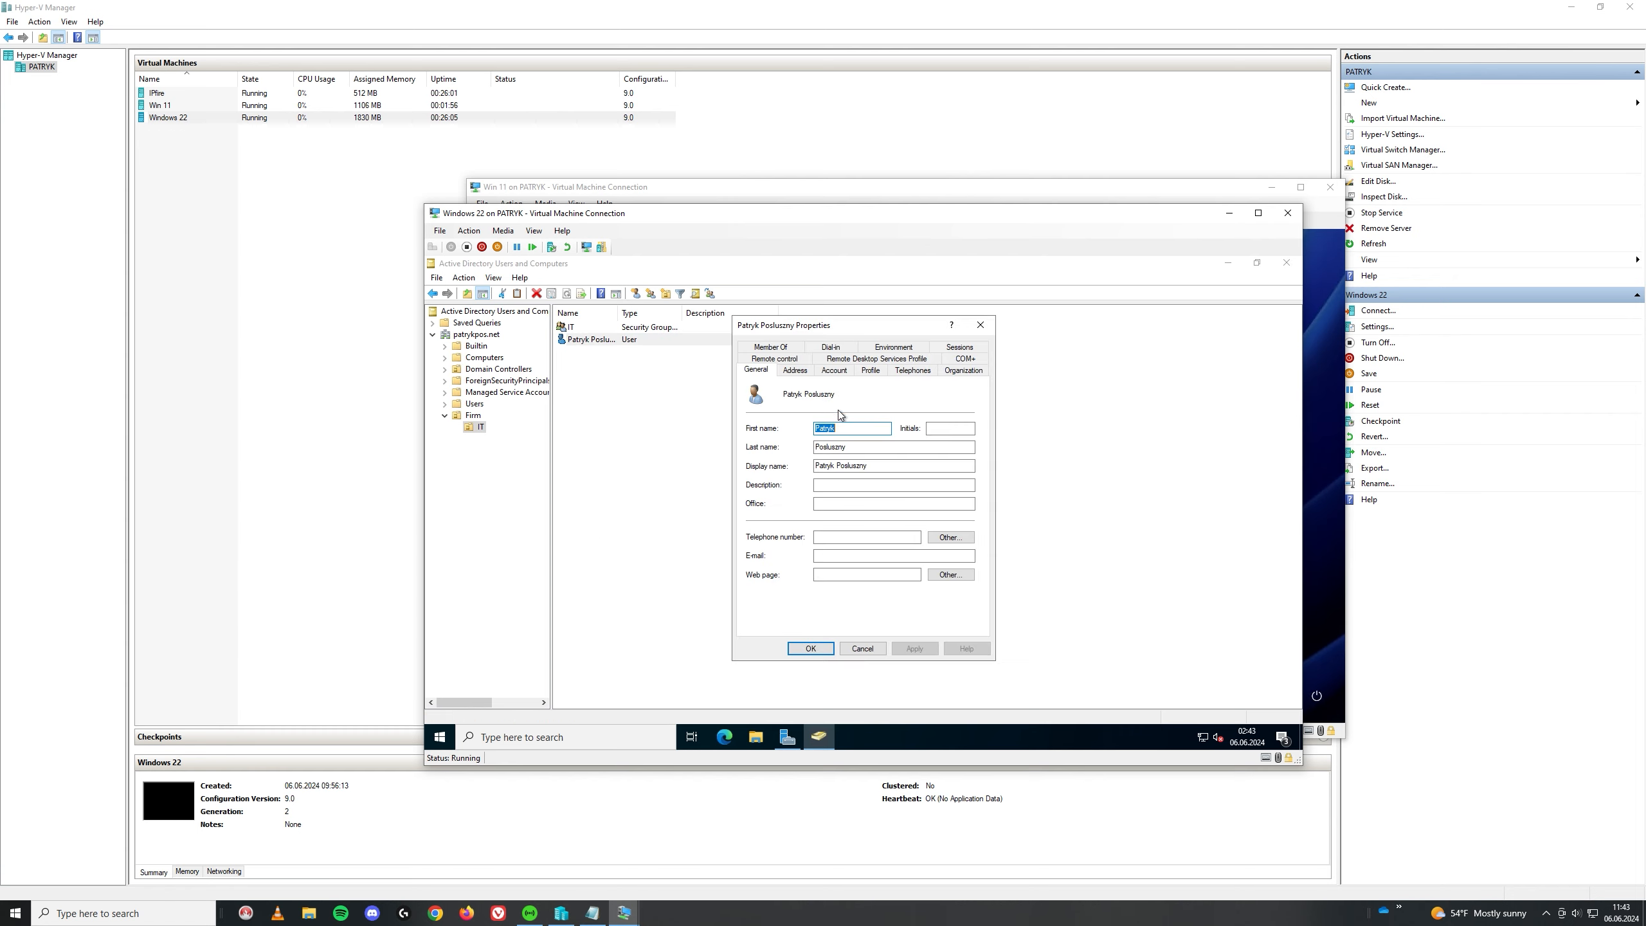
left_click(779, 350)
left_click(769, 524)
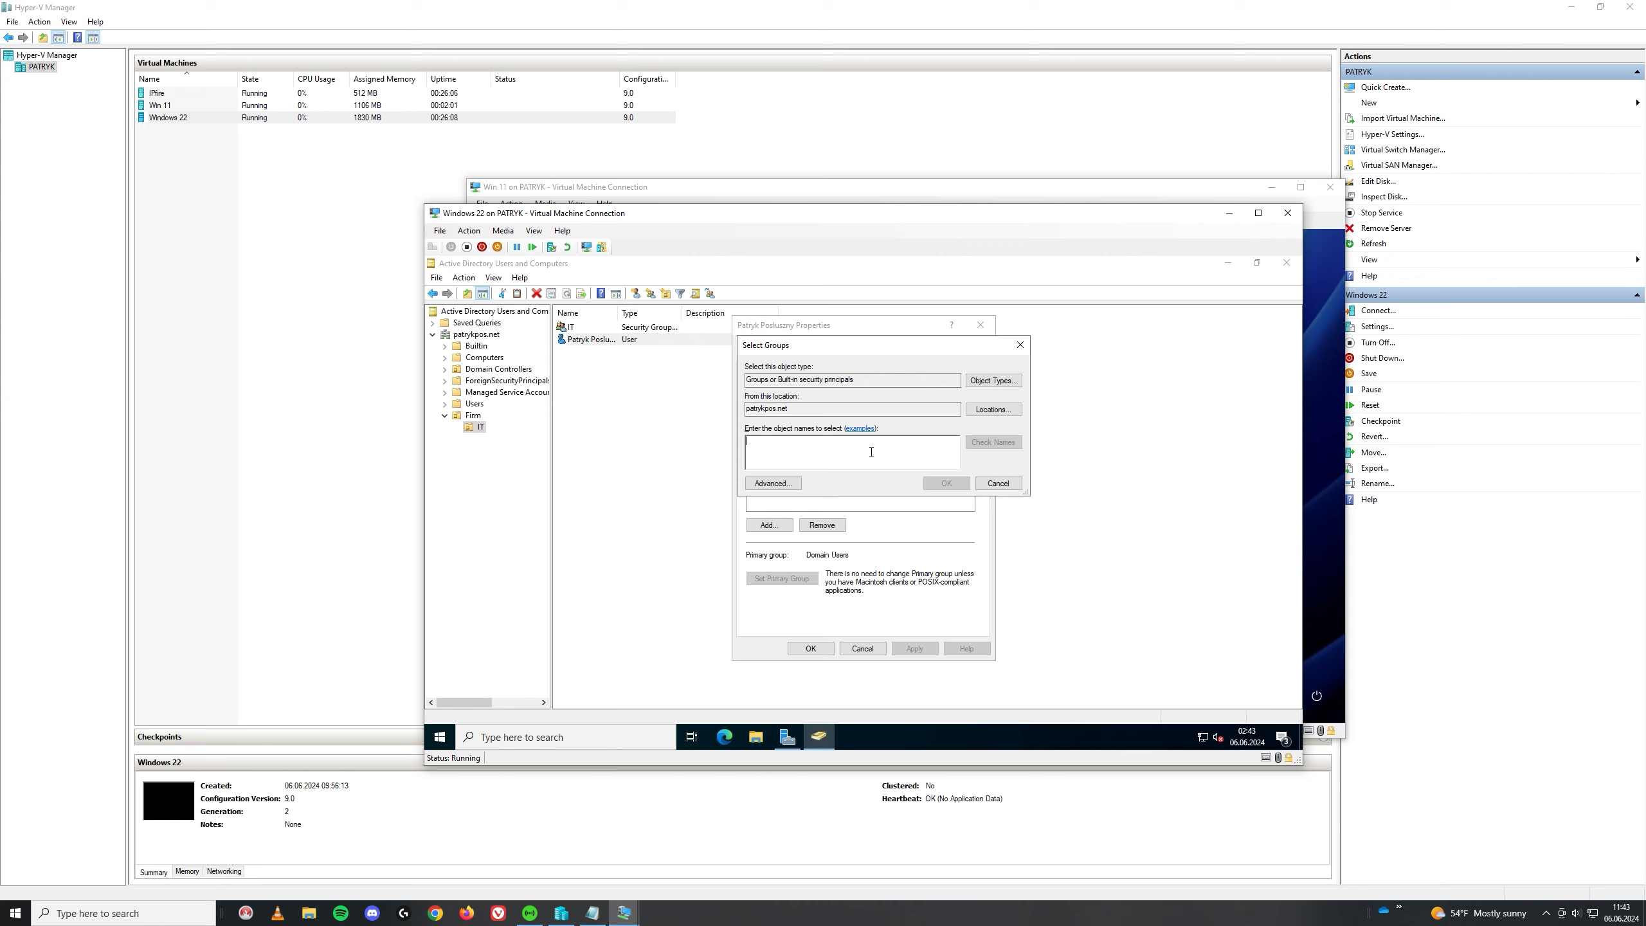
type("It")
left_click(945, 482)
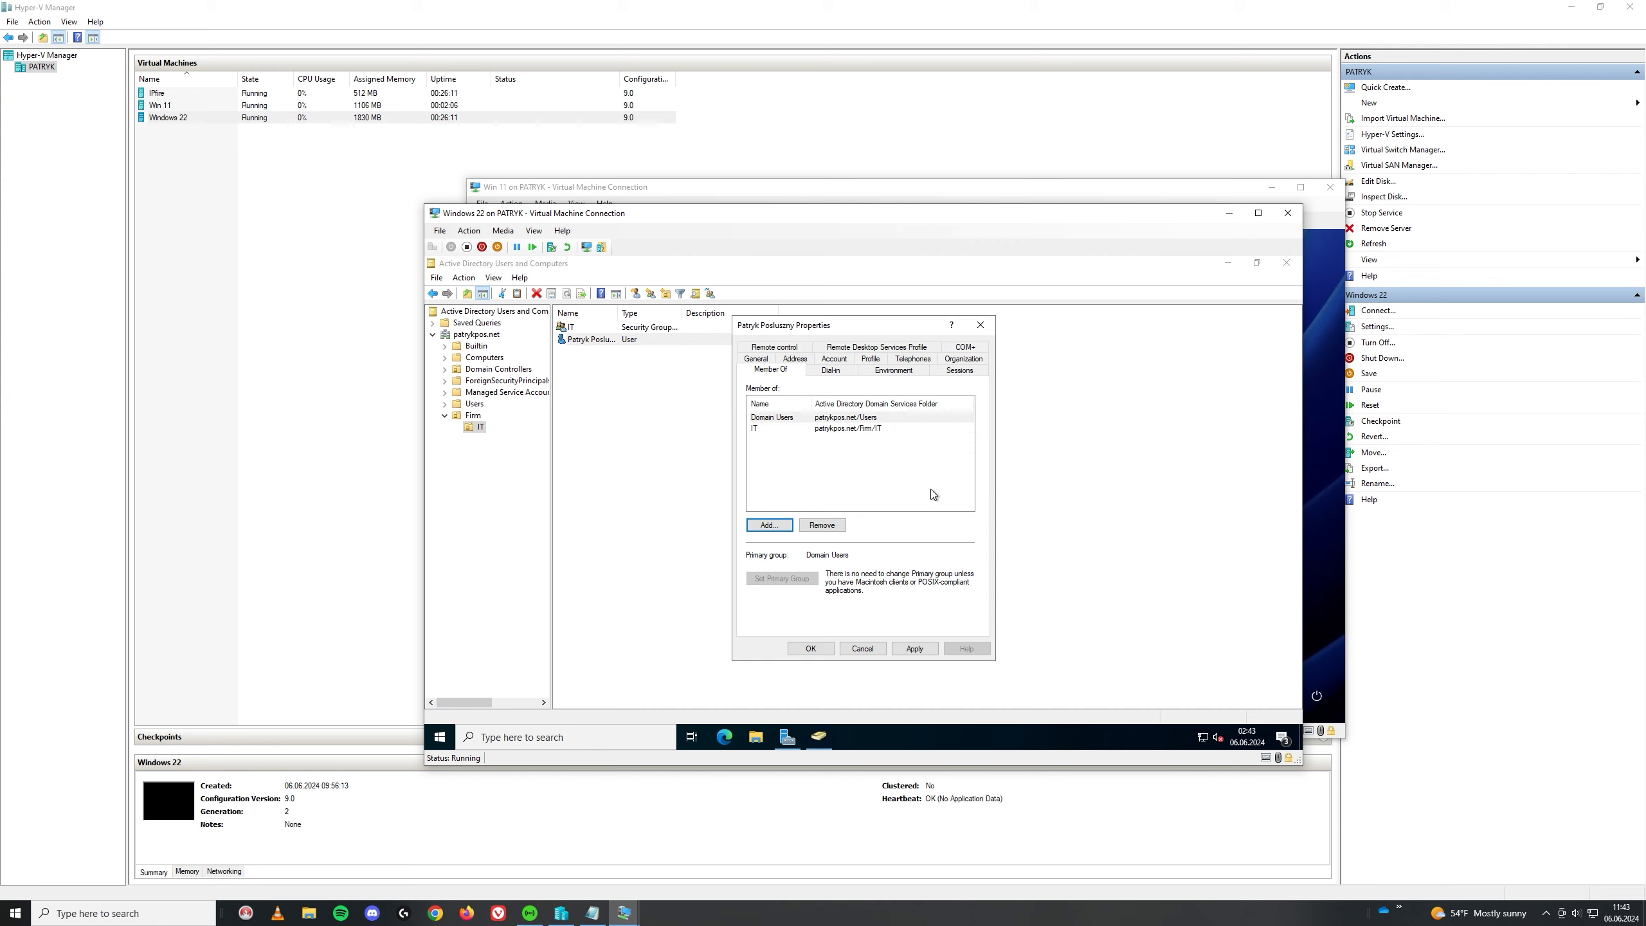
left_click(806, 648)
right_click(620, 357)
left_click(596, 342)
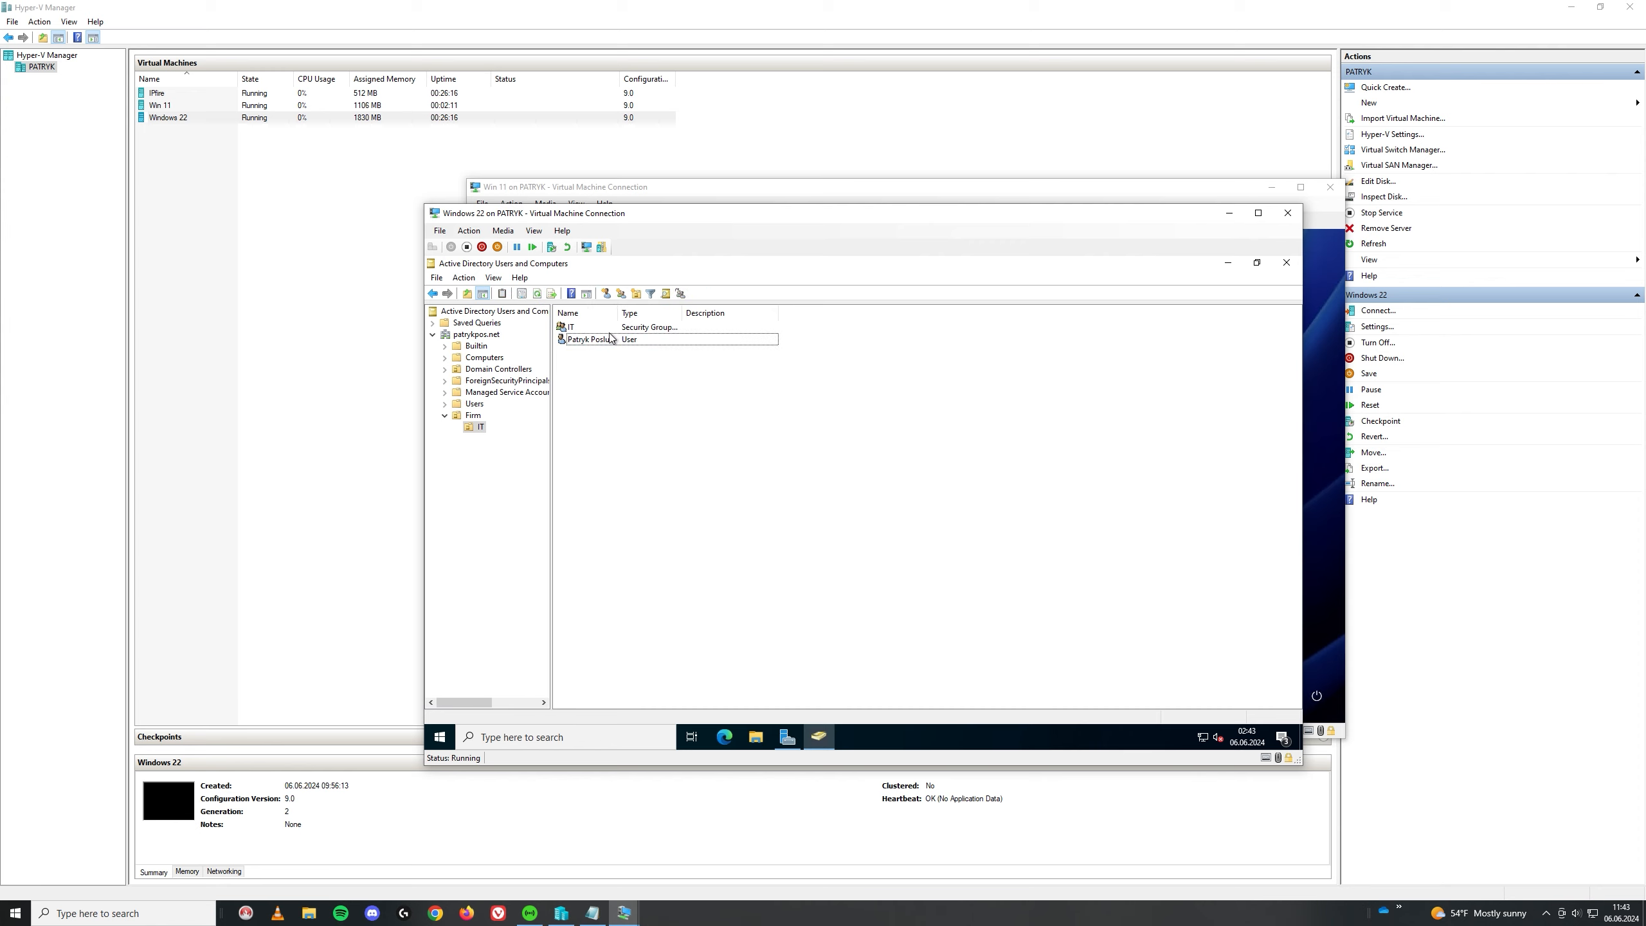
Step: Copy the existing user and enter the new account's first, last and lowercase logon names
right_click(609, 341)
left_click(651, 353)
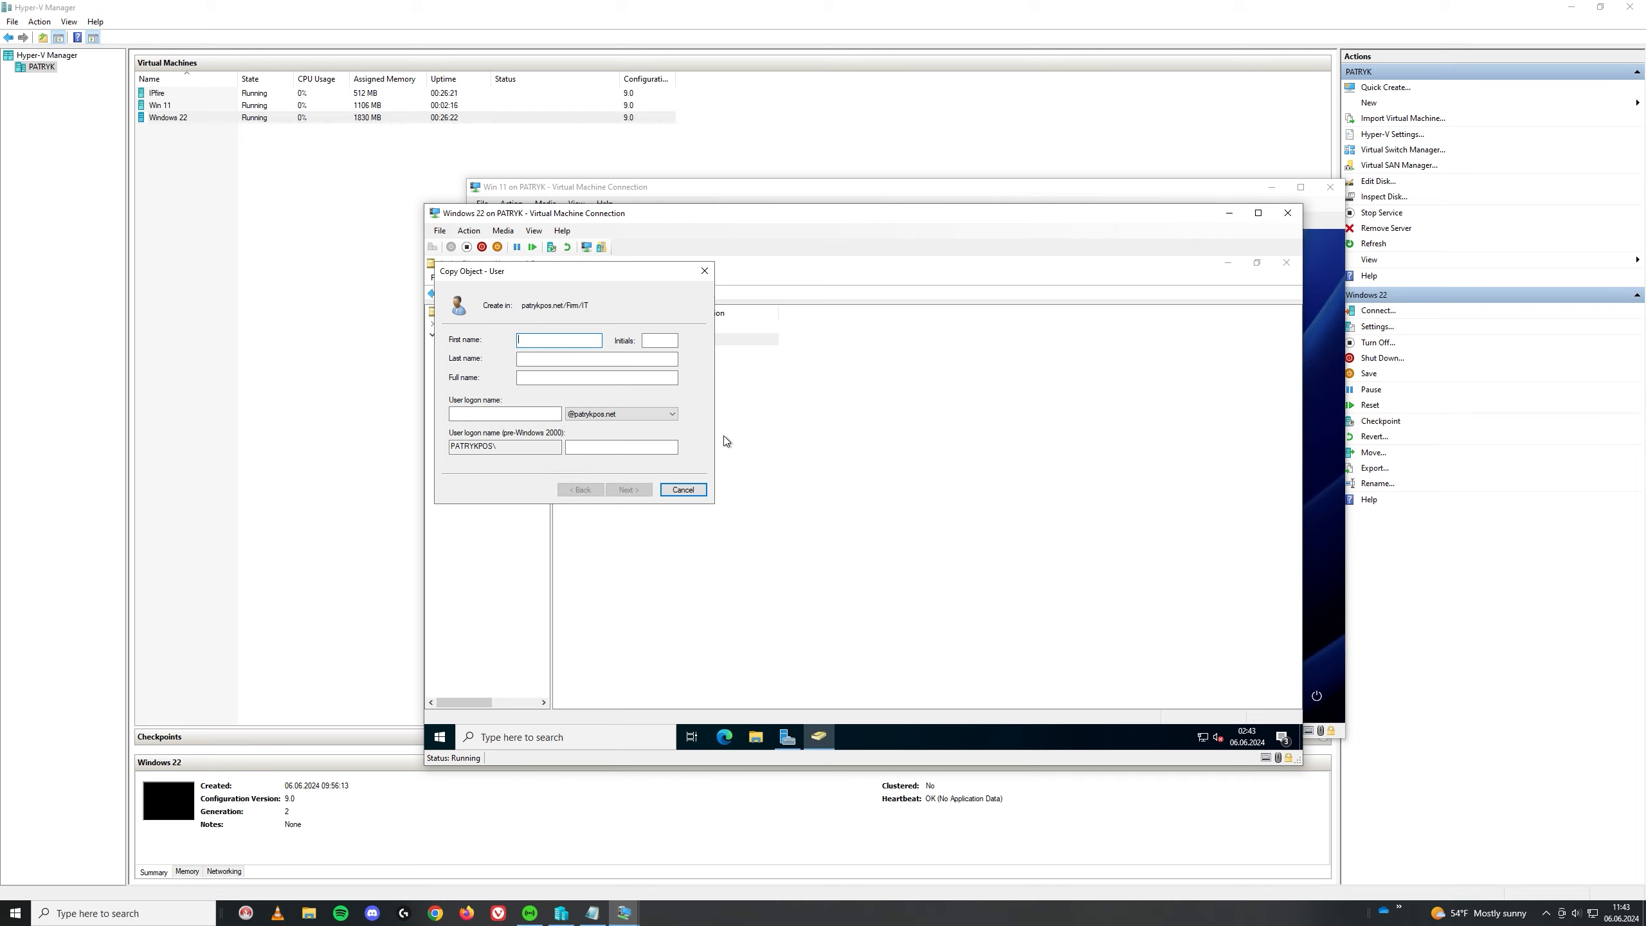
type("Ola")
key("Tab")
left_click(538, 359)
left_click(509, 414)
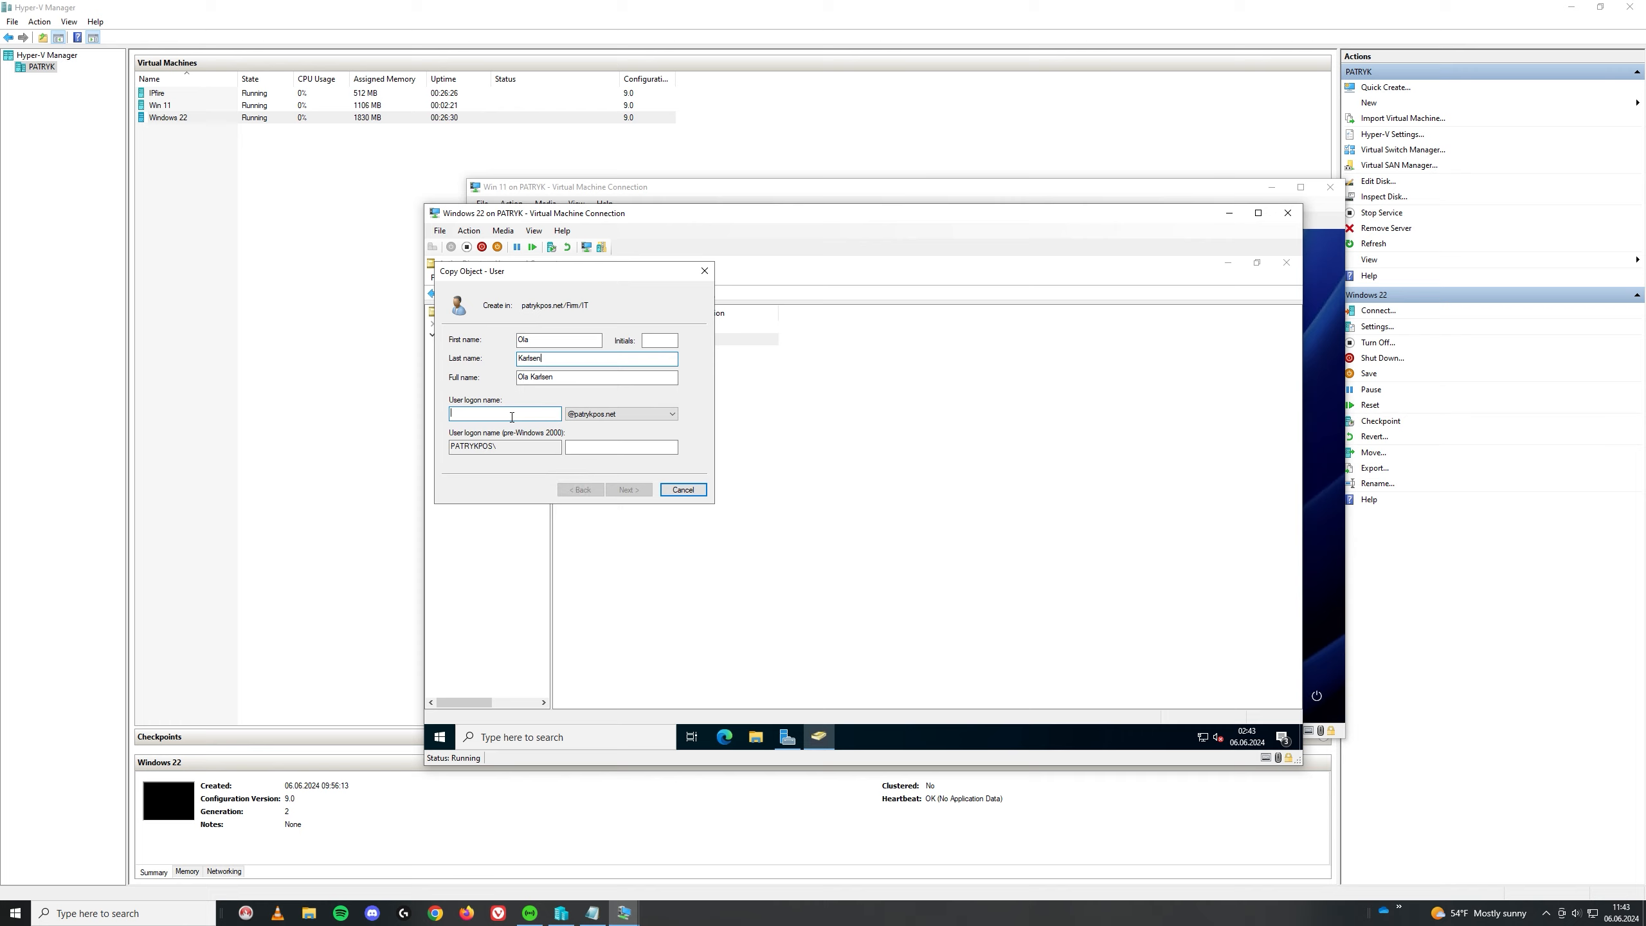
type("ol")
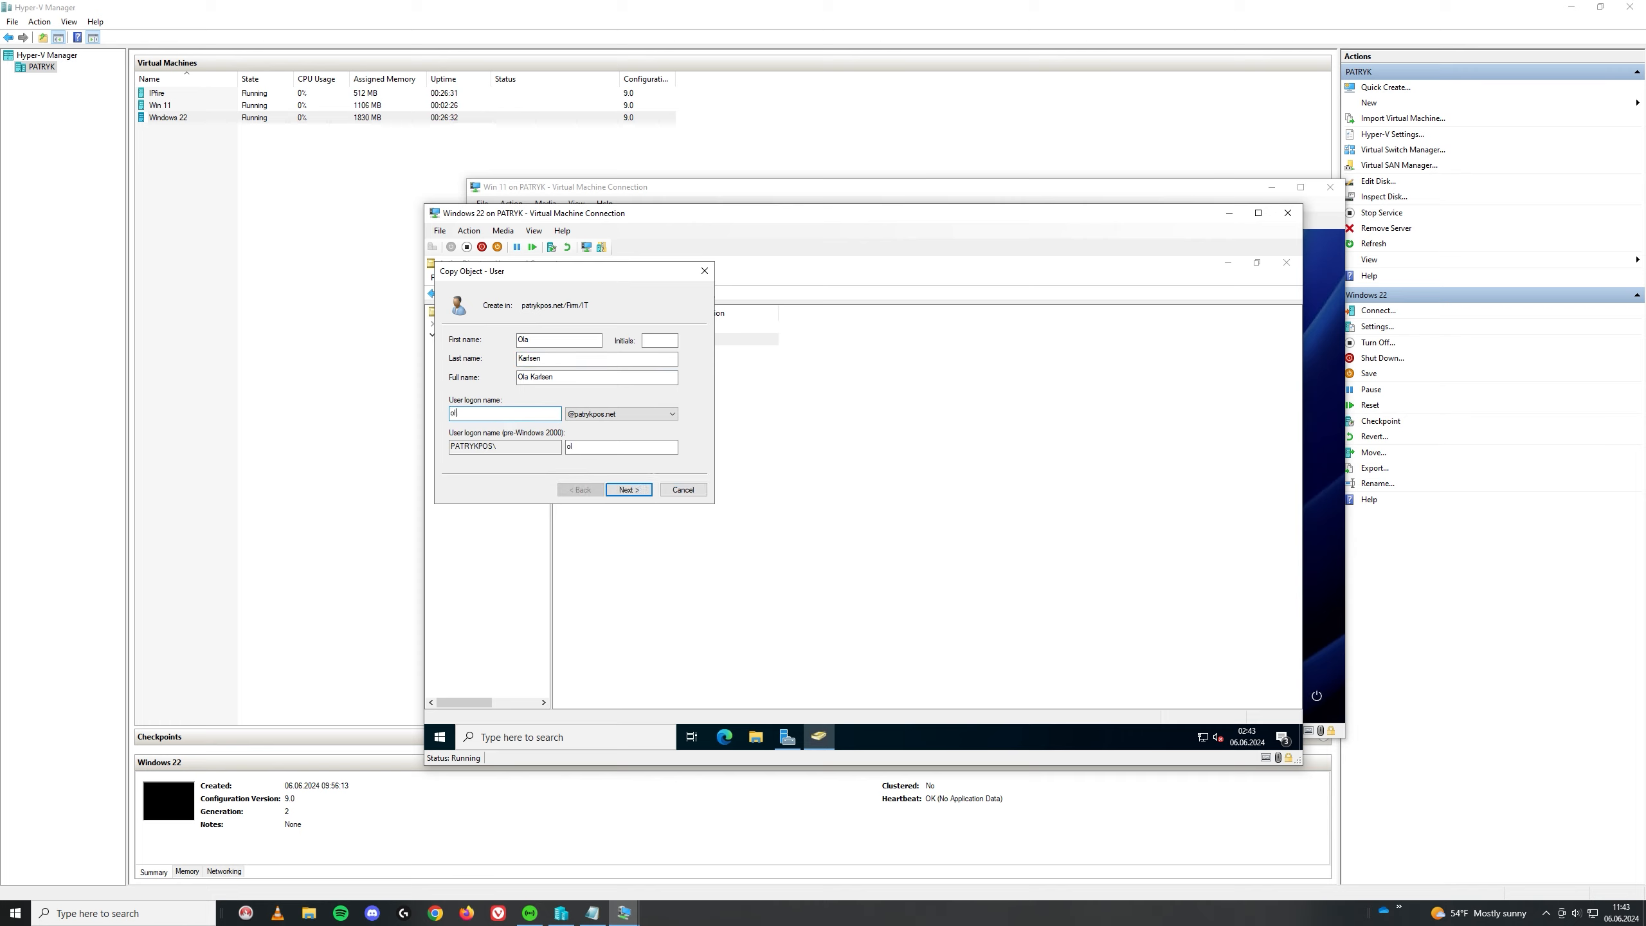
key("BackSpace")
key("BackSpace")
type("Olka020")
left_click(455, 410)
key("BackSpace")
type("o")
Step: Set and confirm the copied account's password and finish creating it
left_click(629, 489)
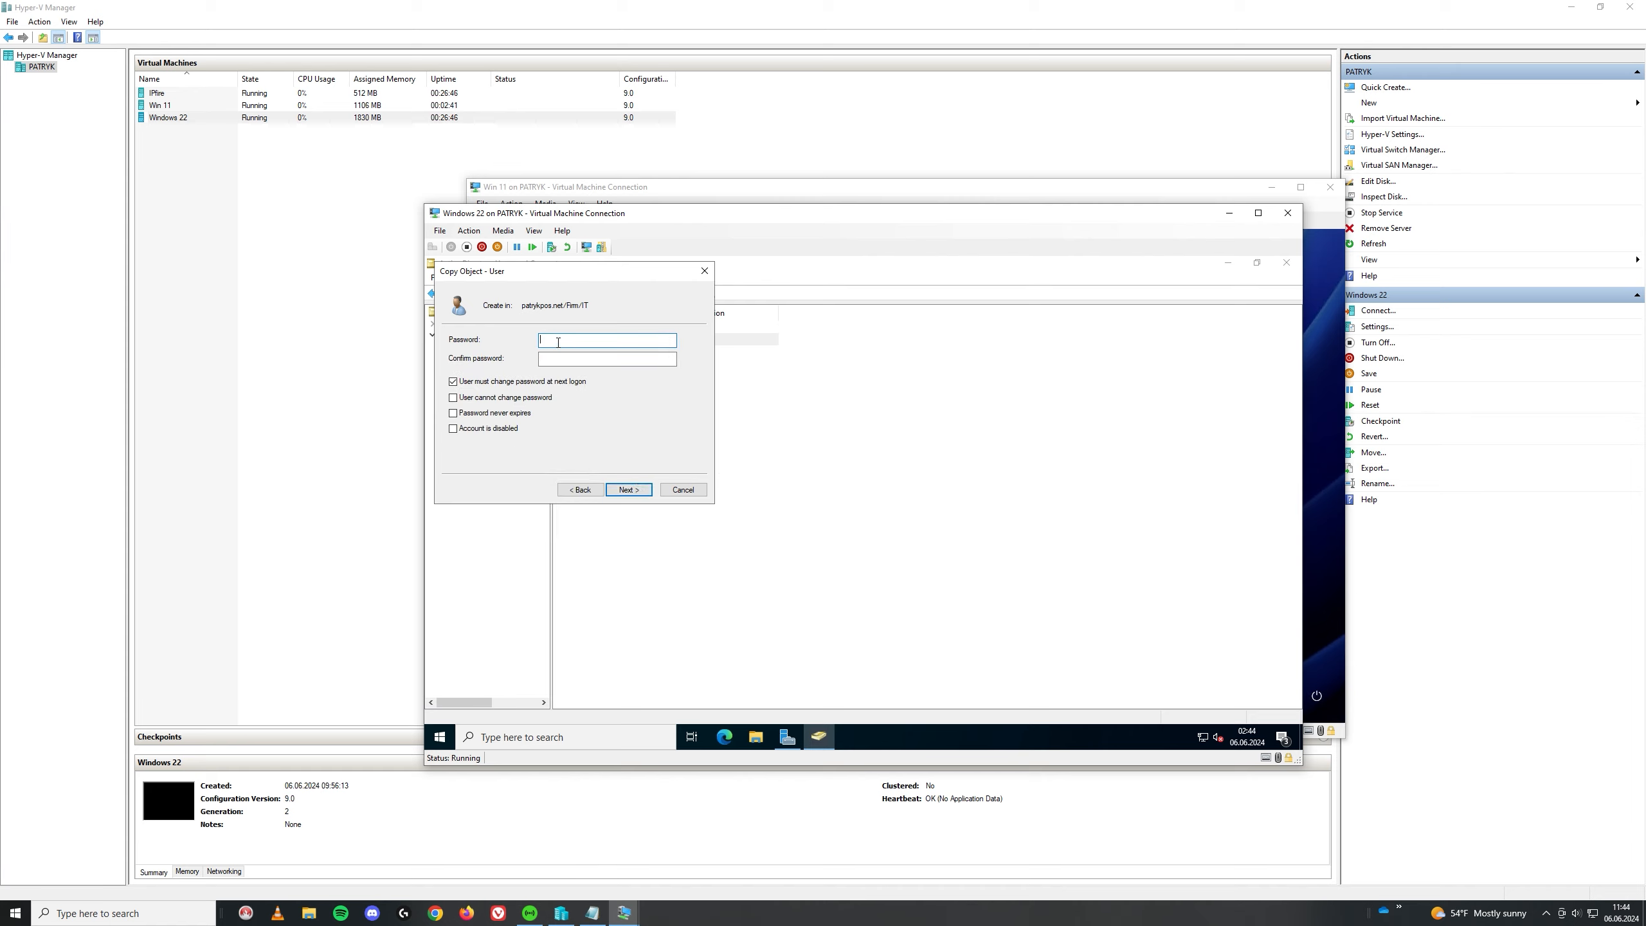
type("•••••••••")
left_click(555, 354)
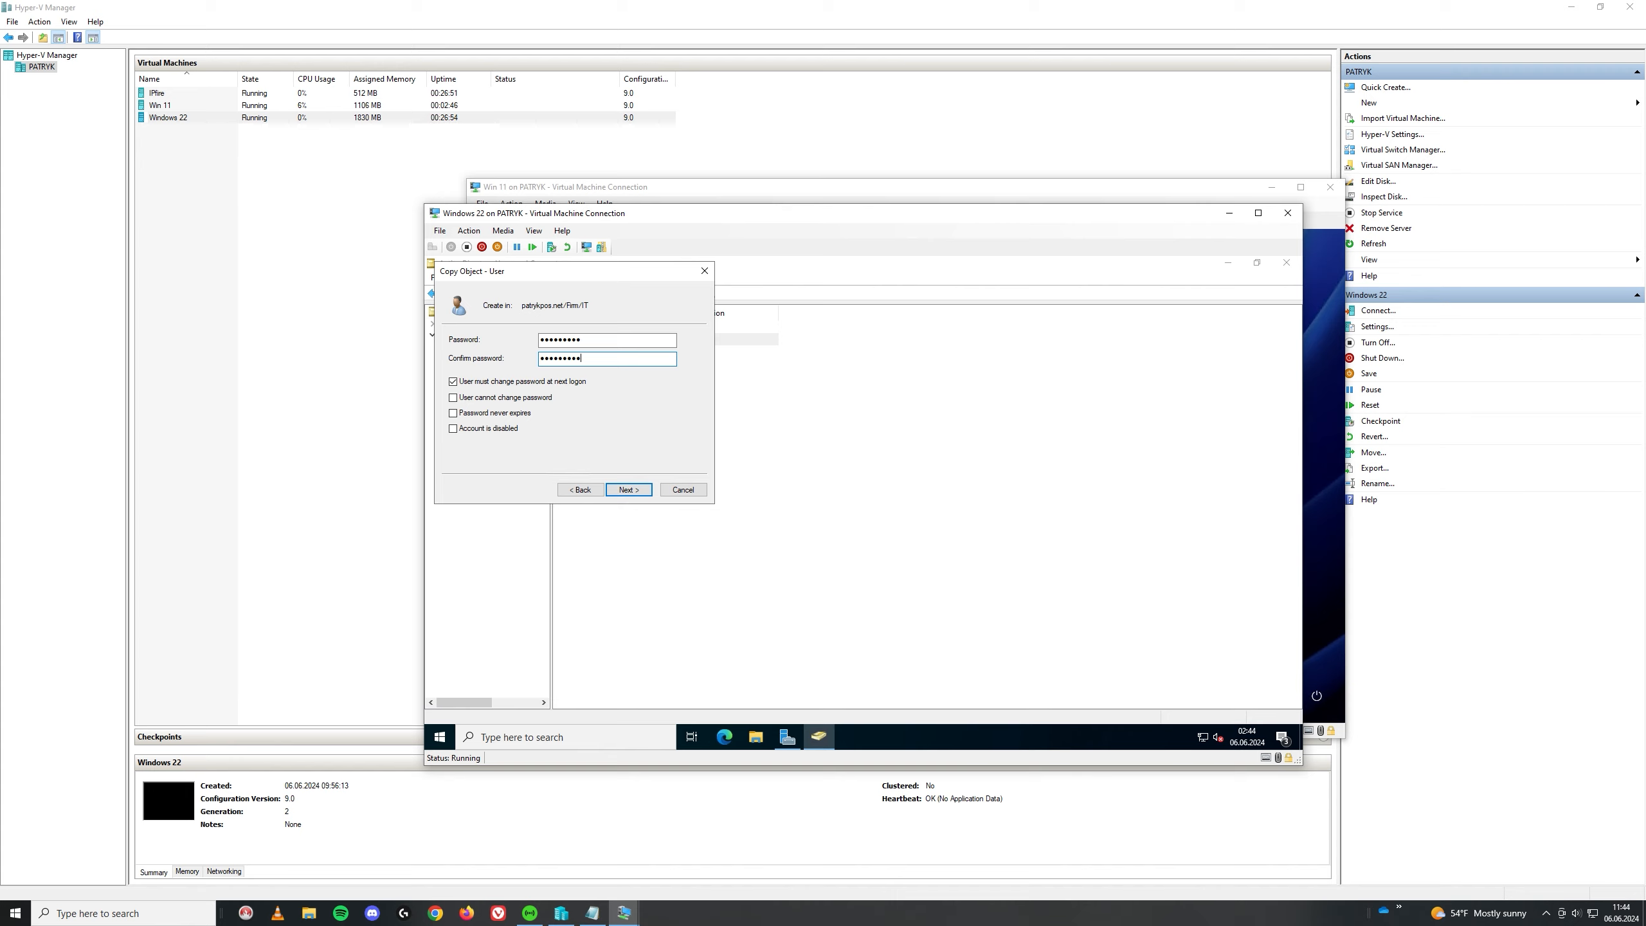
left_click(629, 489)
left_click(627, 490)
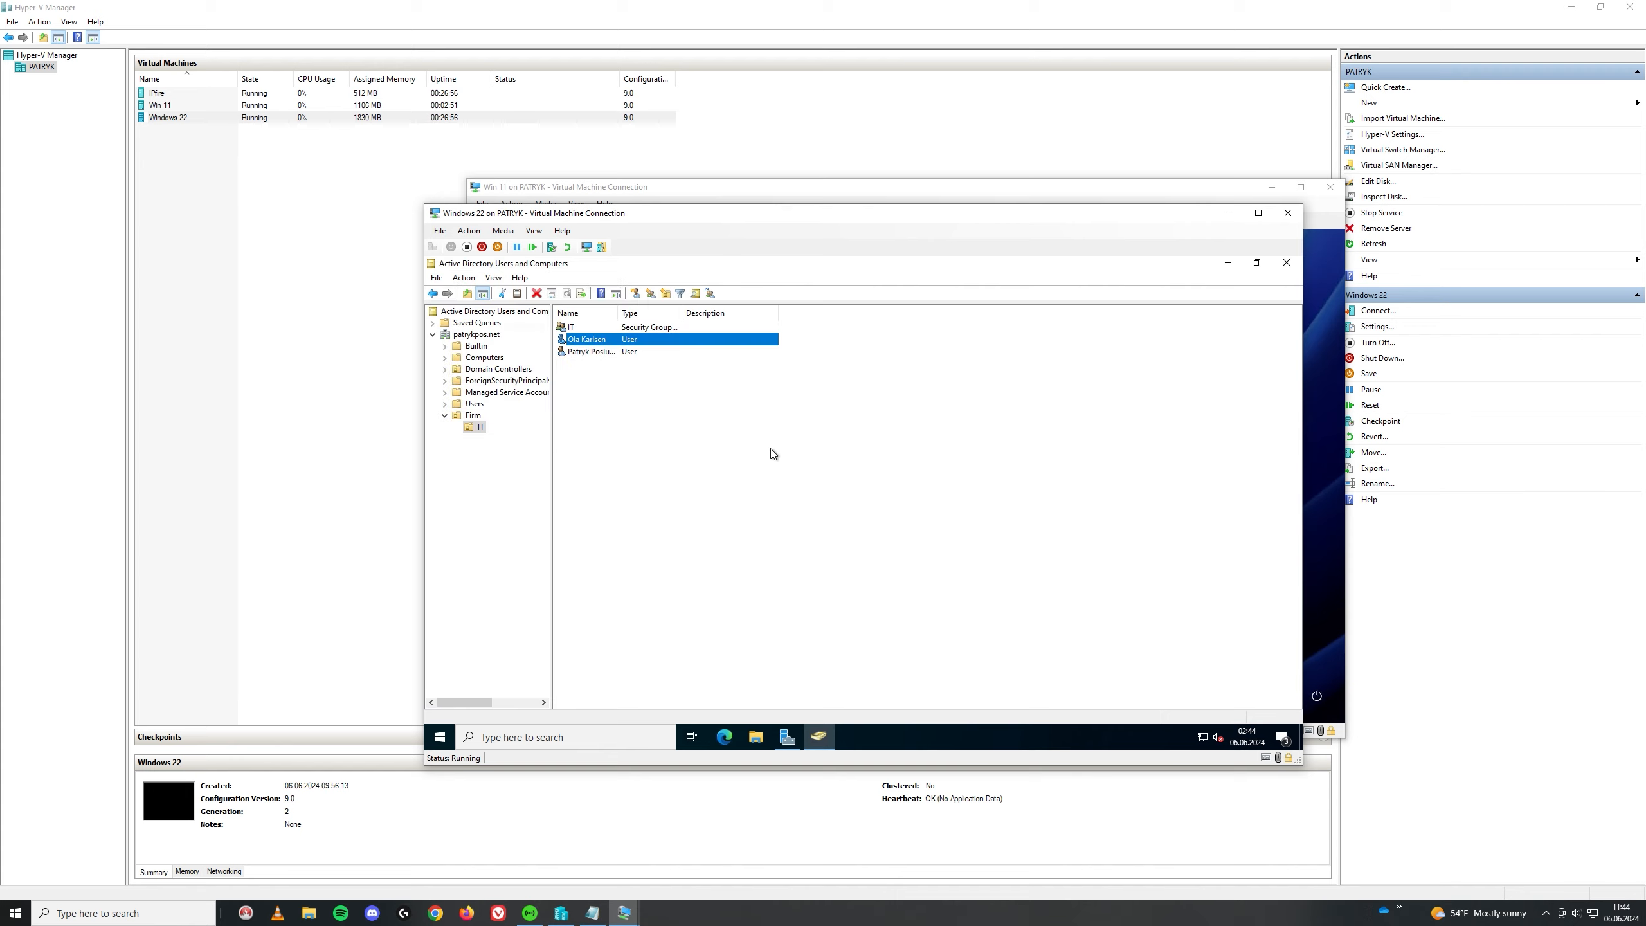
left_click(612, 380)
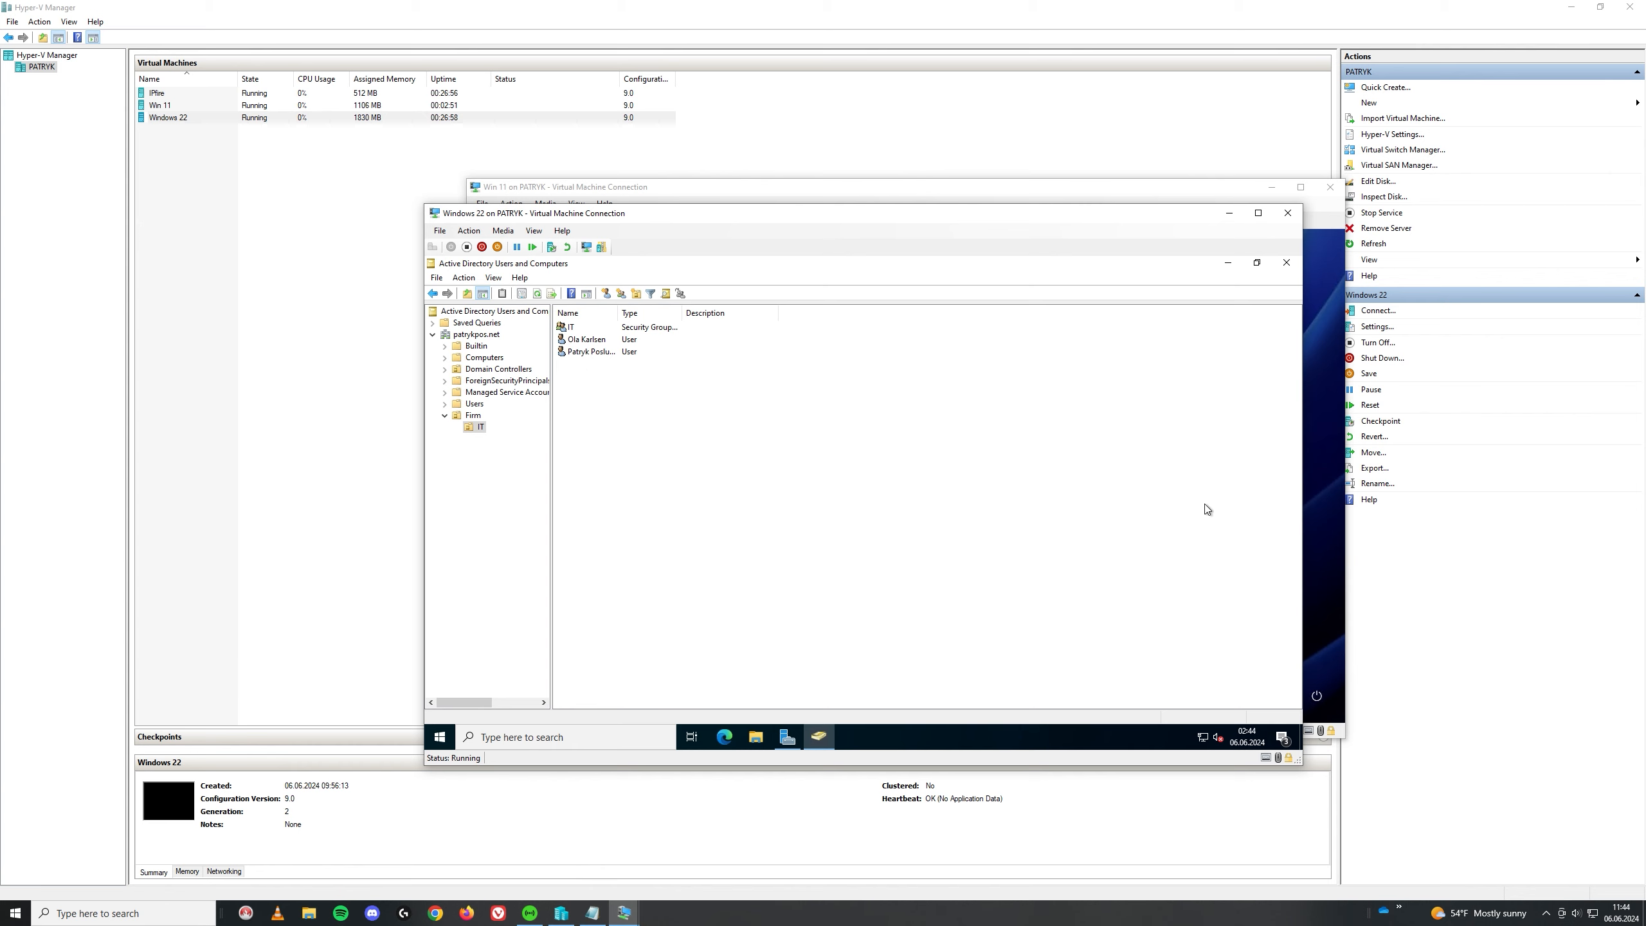
left_click(1318, 436)
Step: Sign in to Win 11 as Other user with the domain user's name and password
left_click(509, 689)
left_click(872, 519)
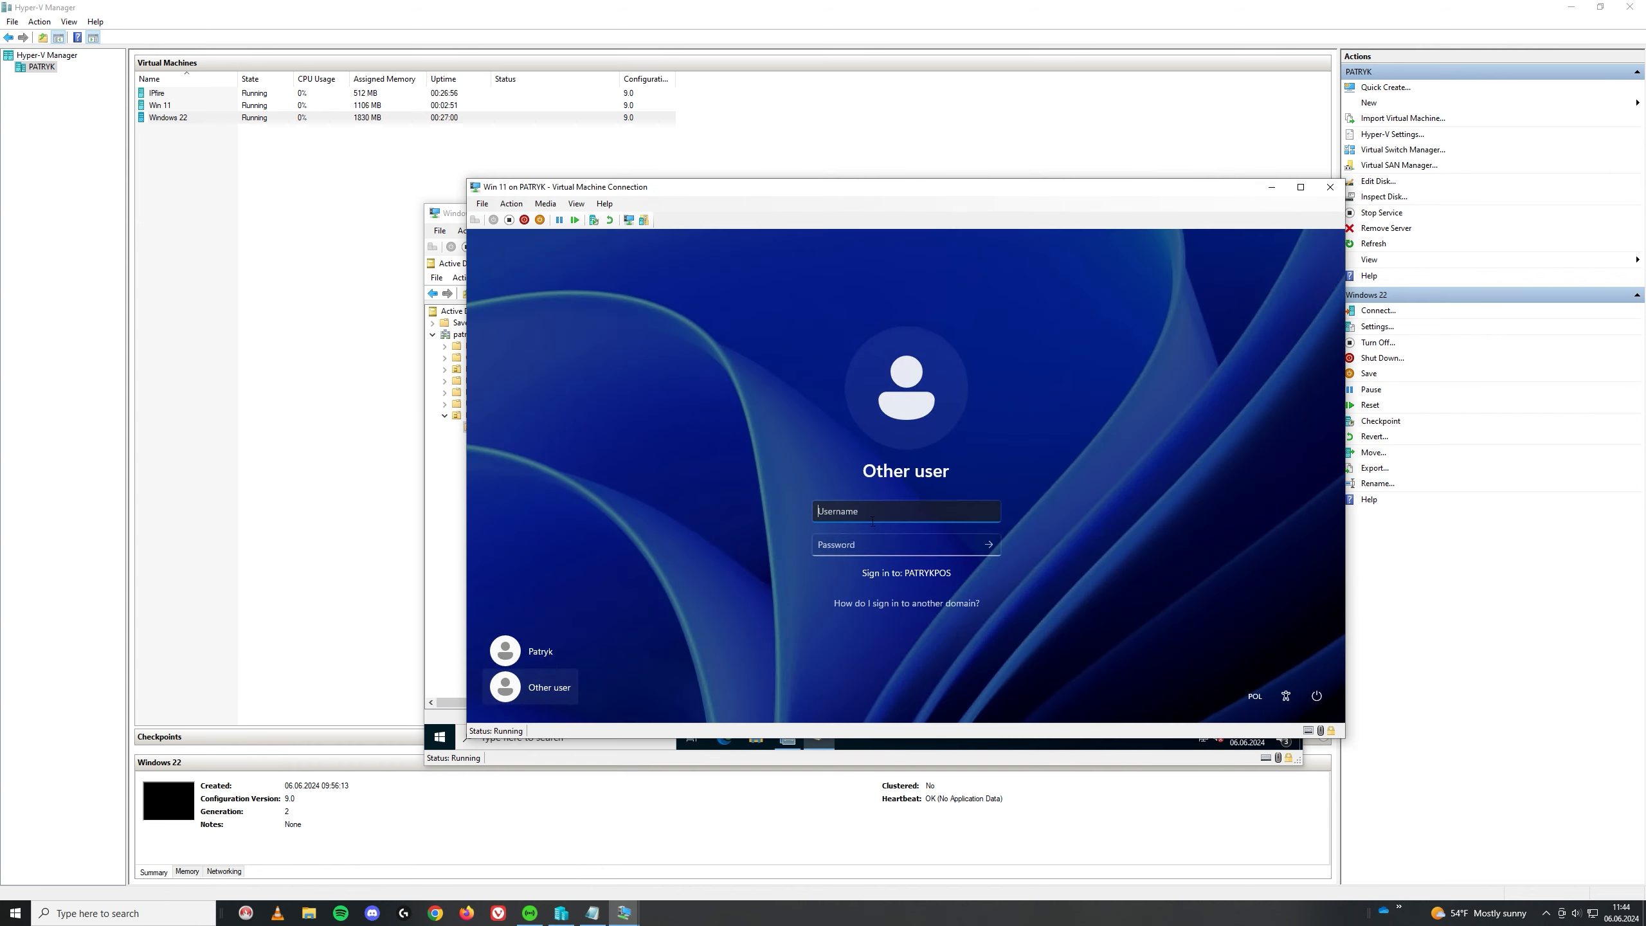
type("popa2710")
key("Tab")
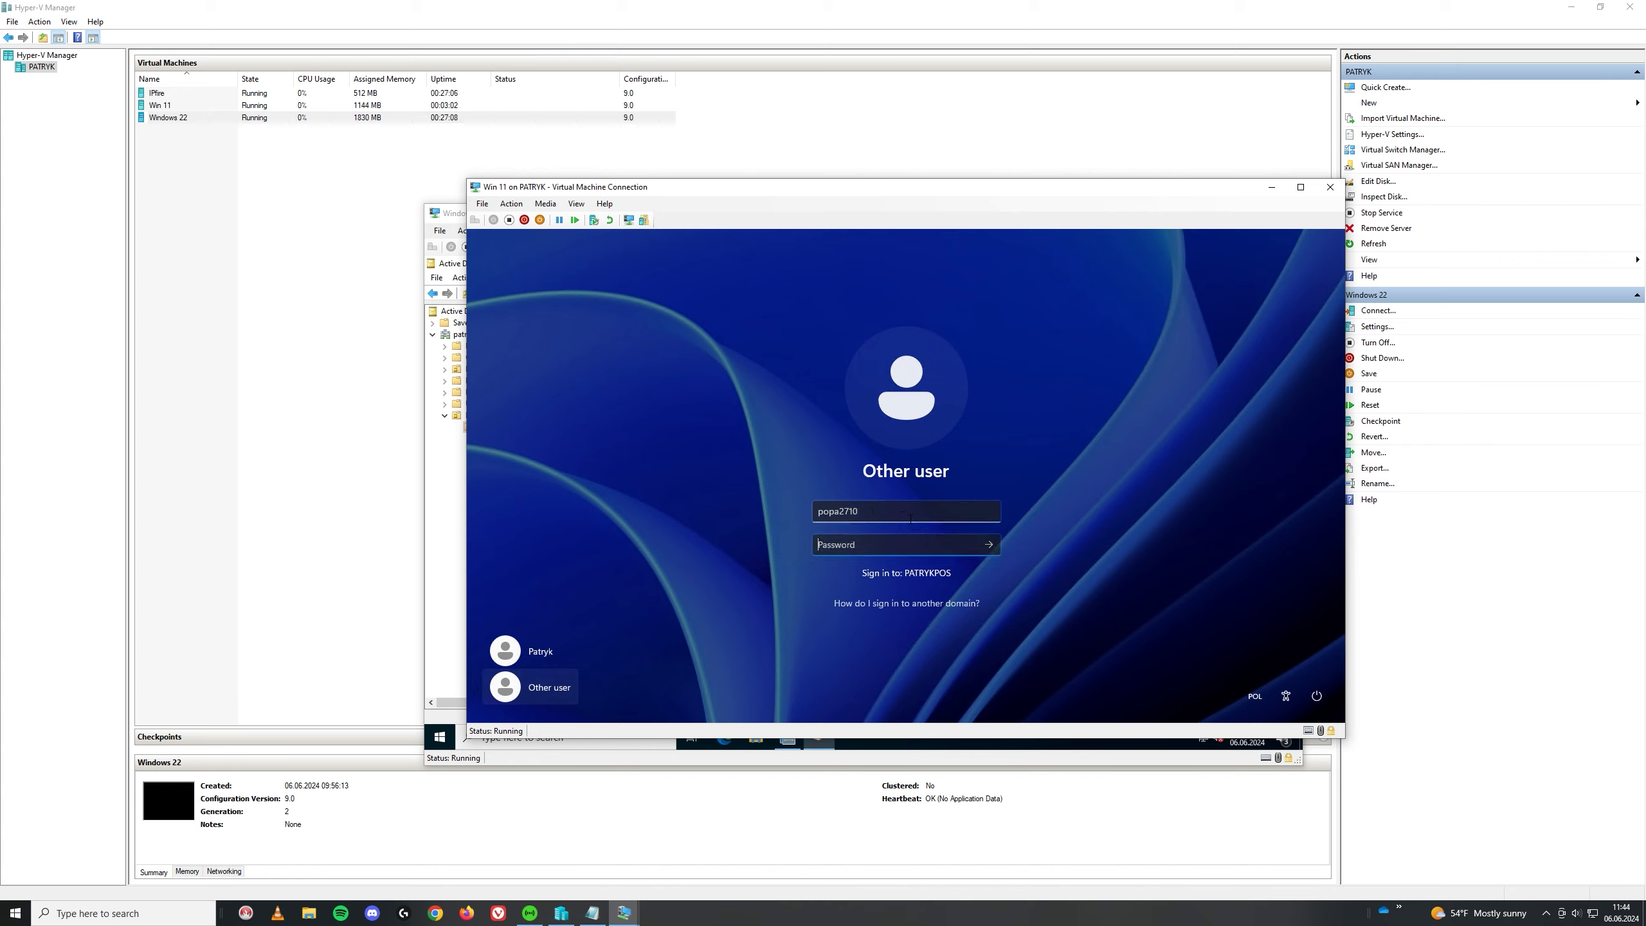
type("•••••••••")
key("Return")
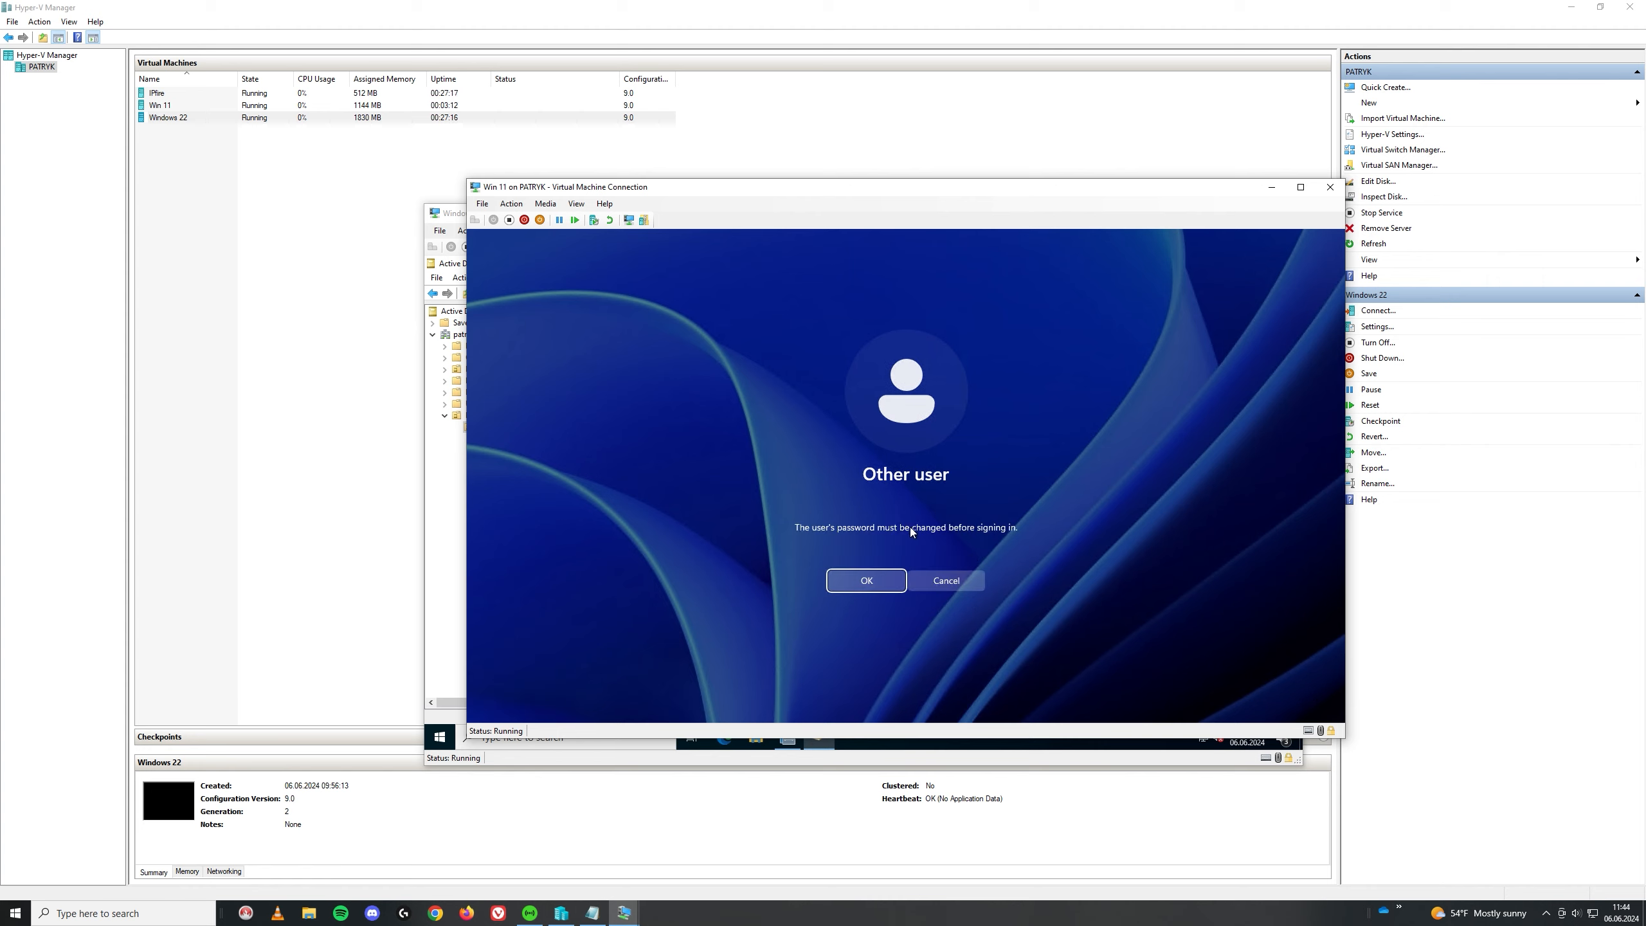
Step: Set and confirm a new password for the domain user, then dismiss the remote sign-in denial
left_click(867, 580)
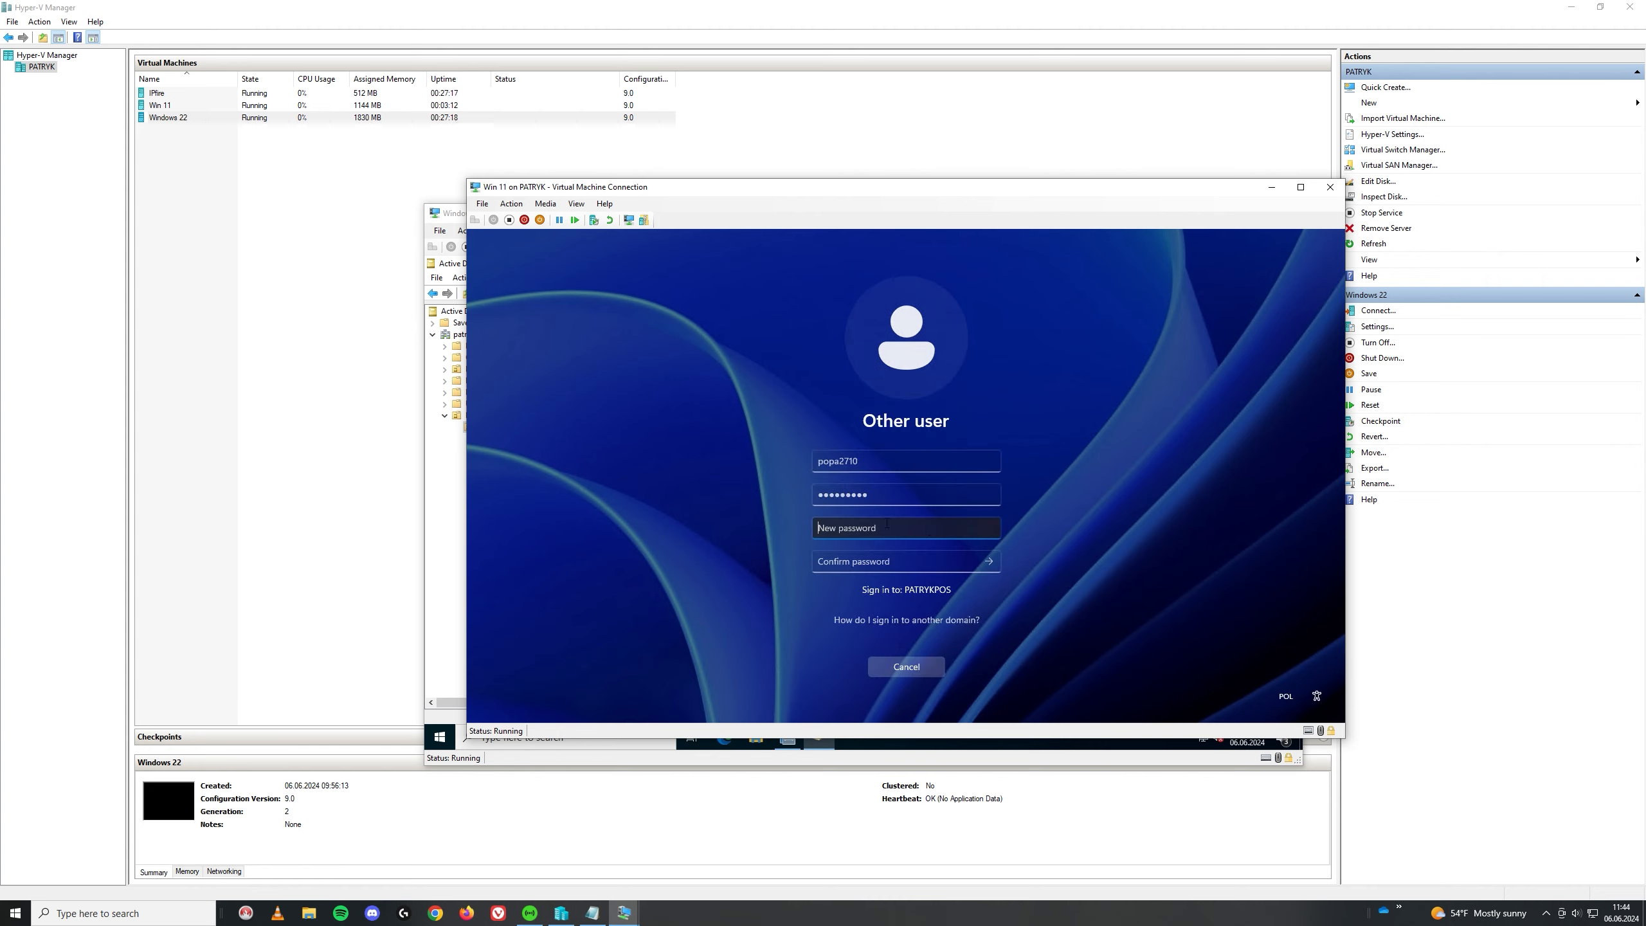
type("•••••••••")
key("Tab")
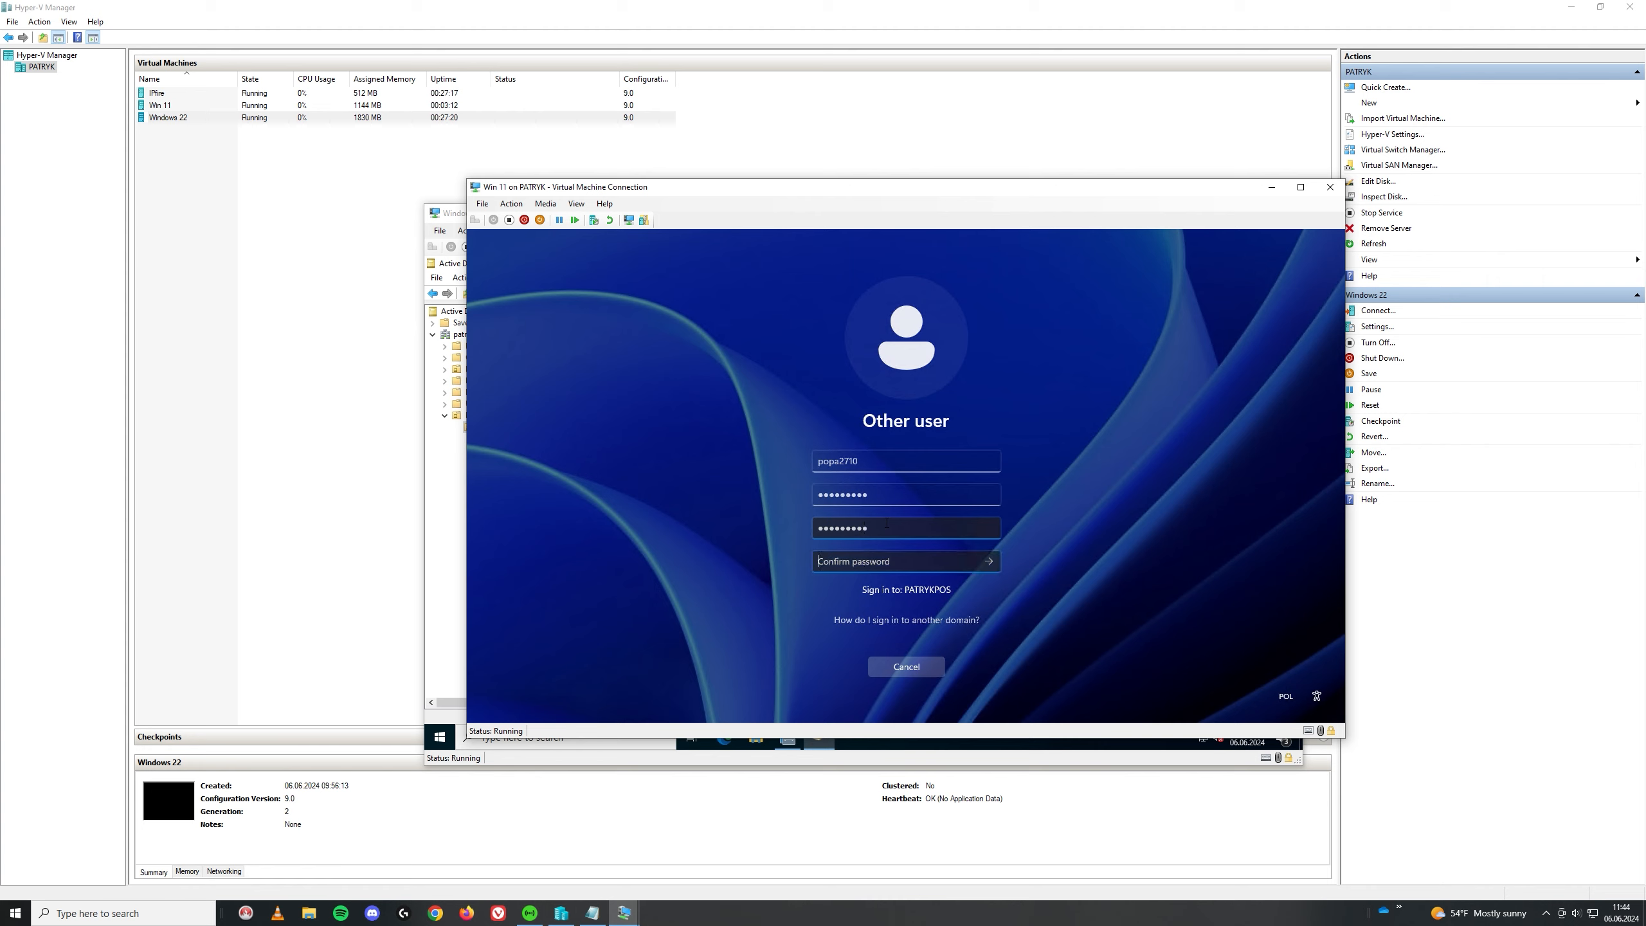
type("•••••••••")
key("Return")
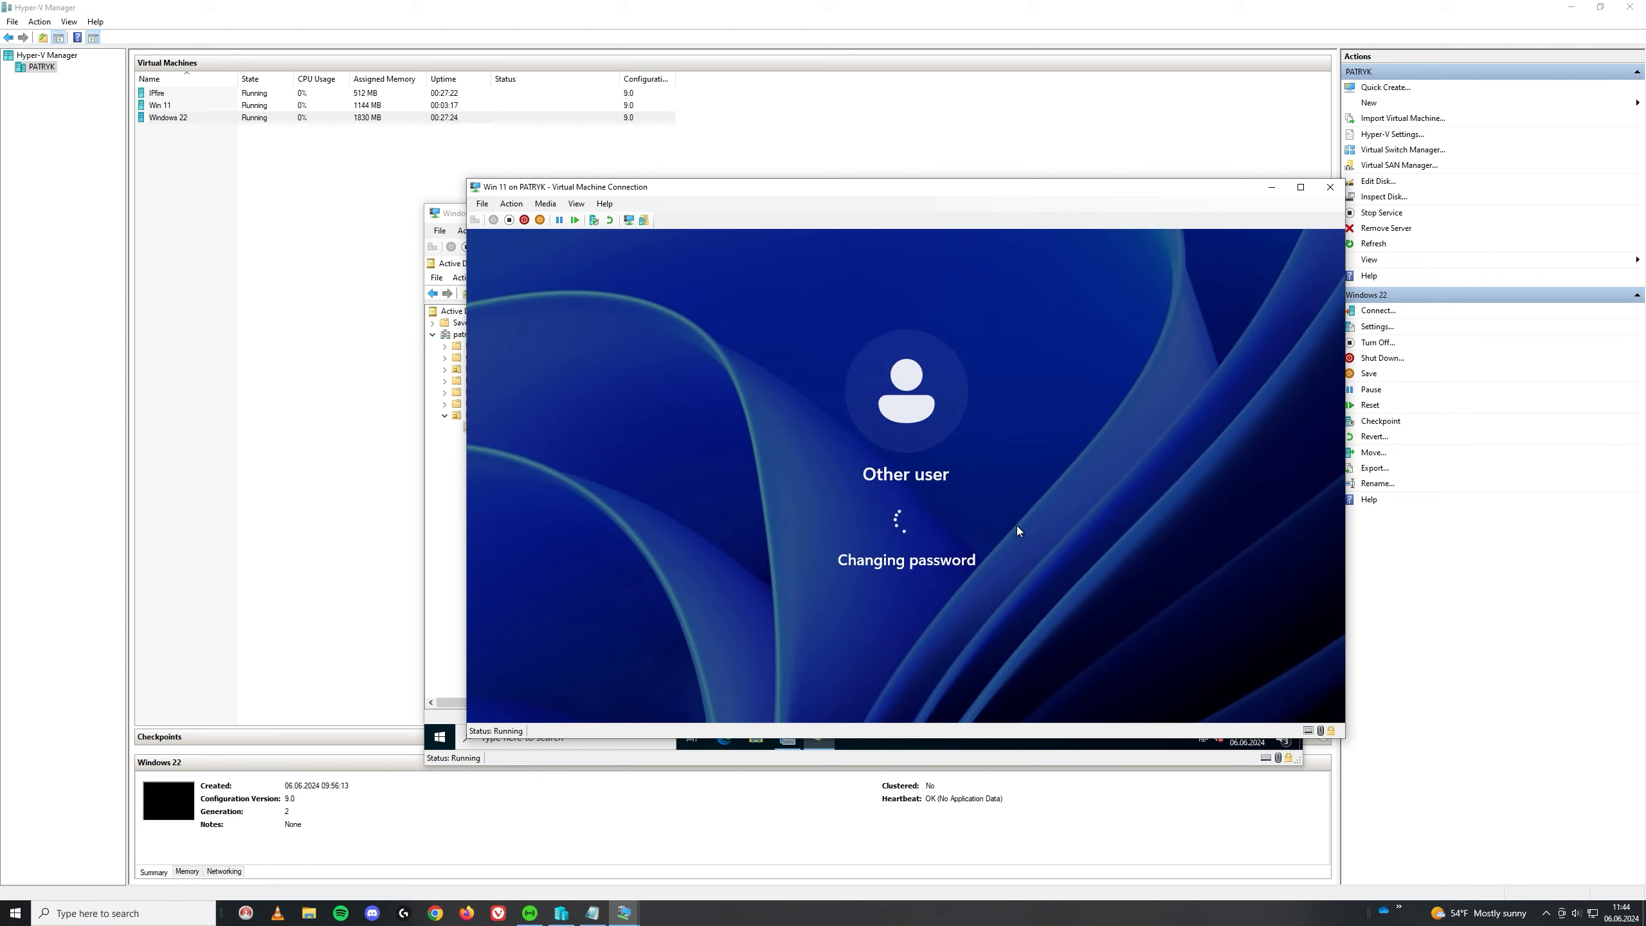
left_click(909, 565)
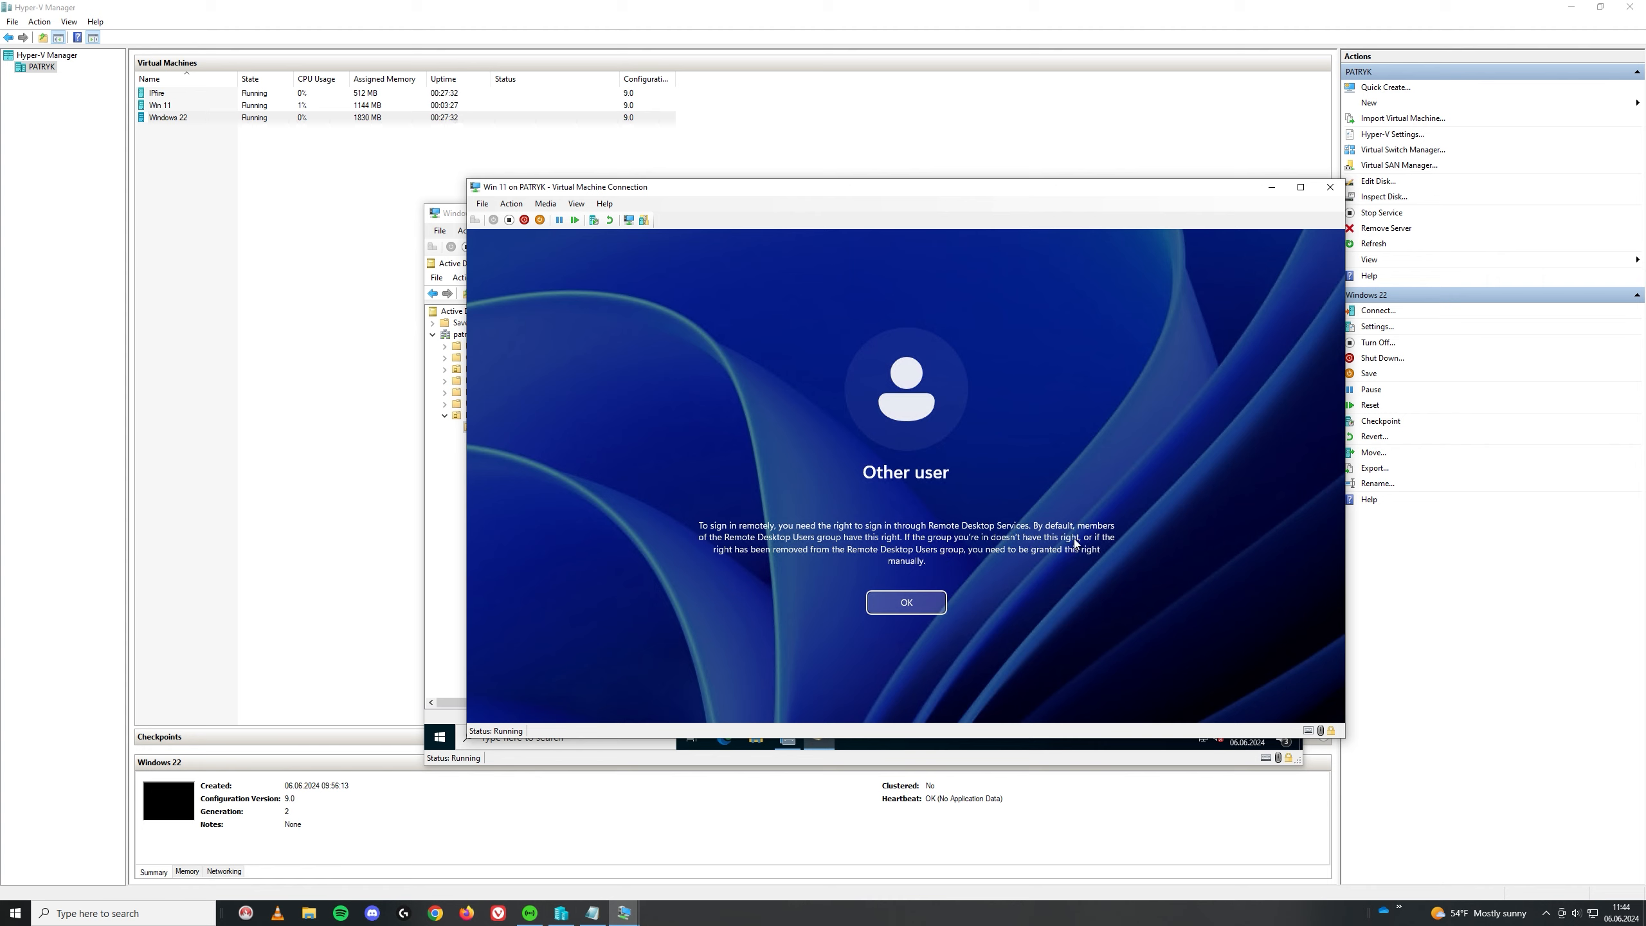
left_click(895, 603)
Step: Log on to Win 11 with the local account's password and bring up the Start menu
left_click(548, 648)
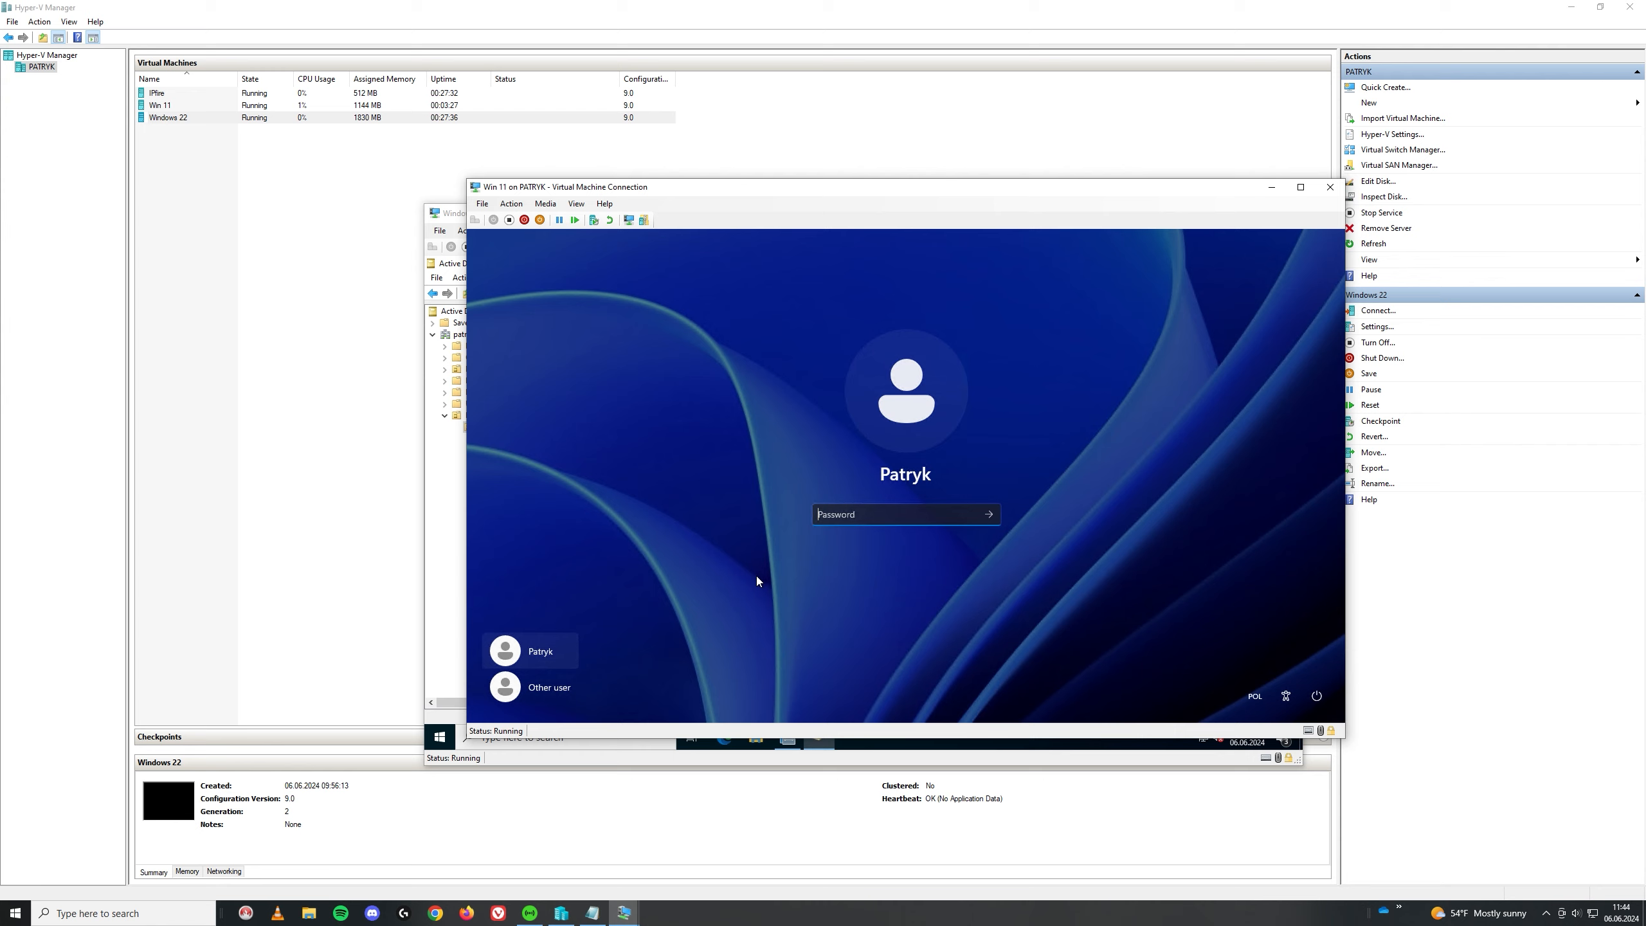
type("********")
key("Return")
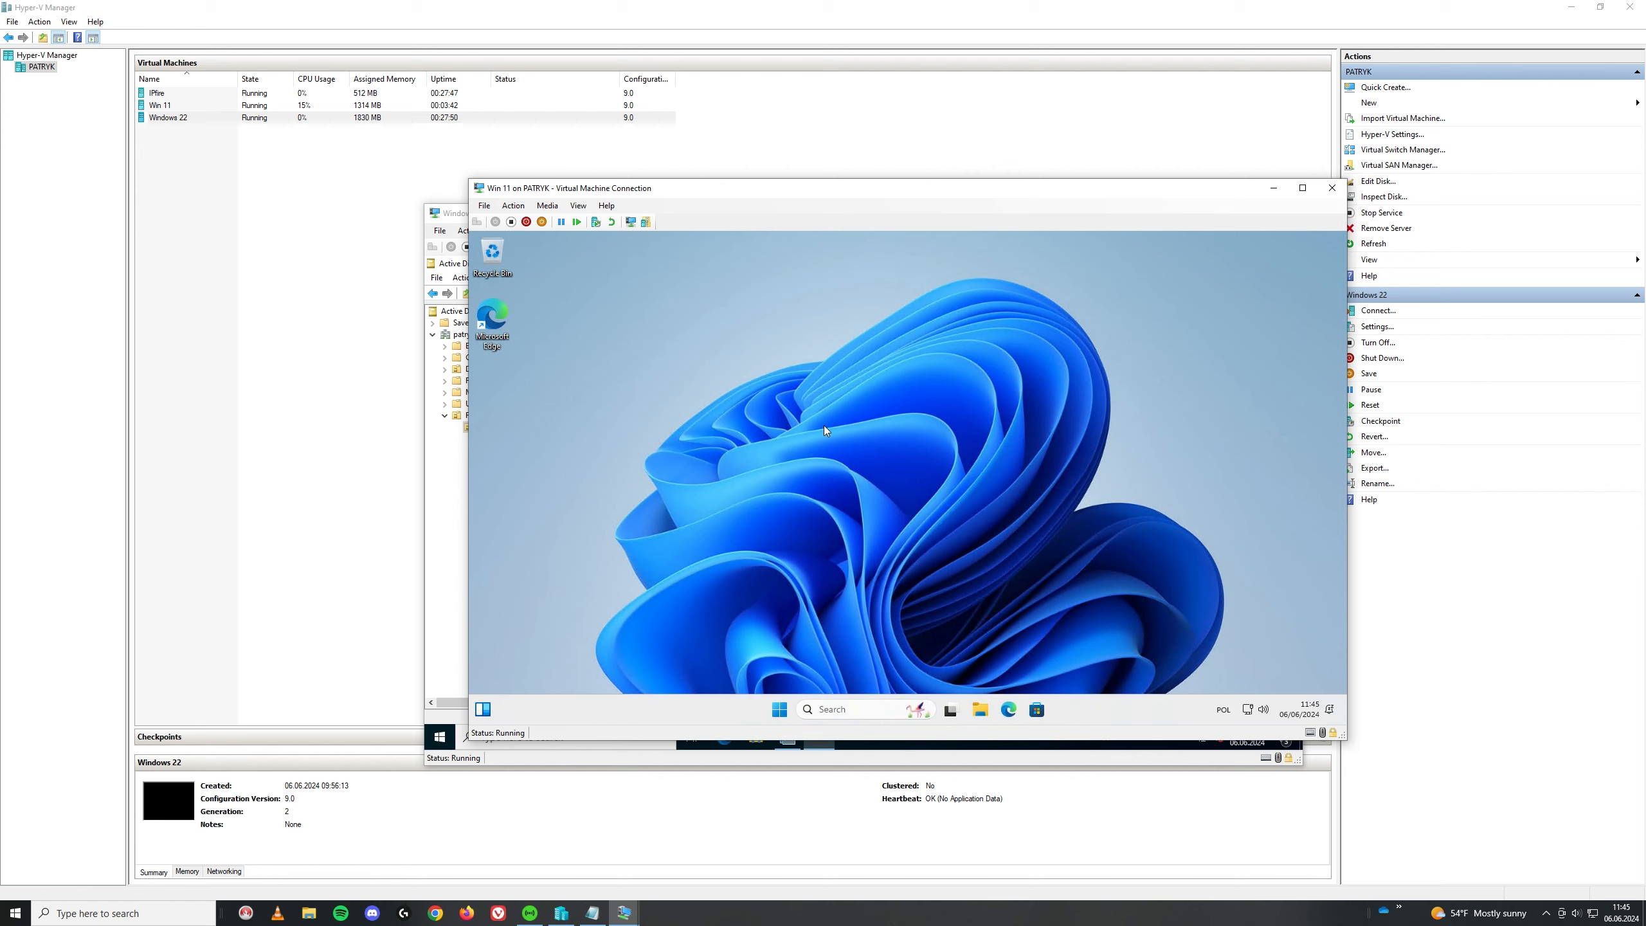
left_click(779, 709)
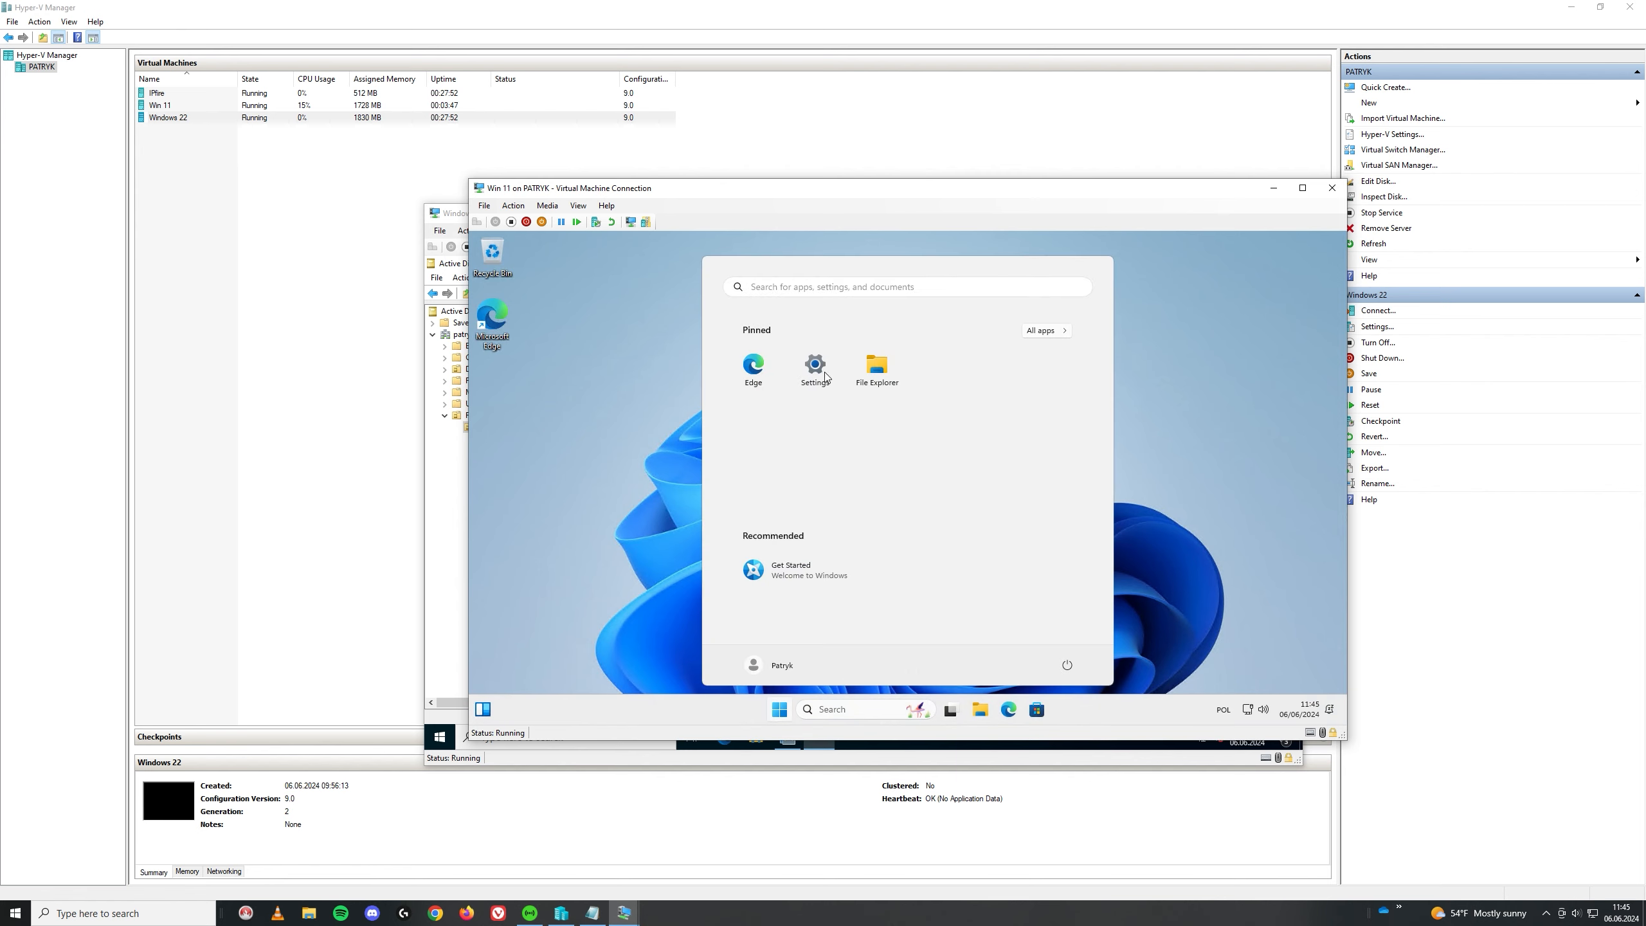
Step: In Win 11 Settings, search 'remo' and open the Remote Desktop users list
left_click(813, 379)
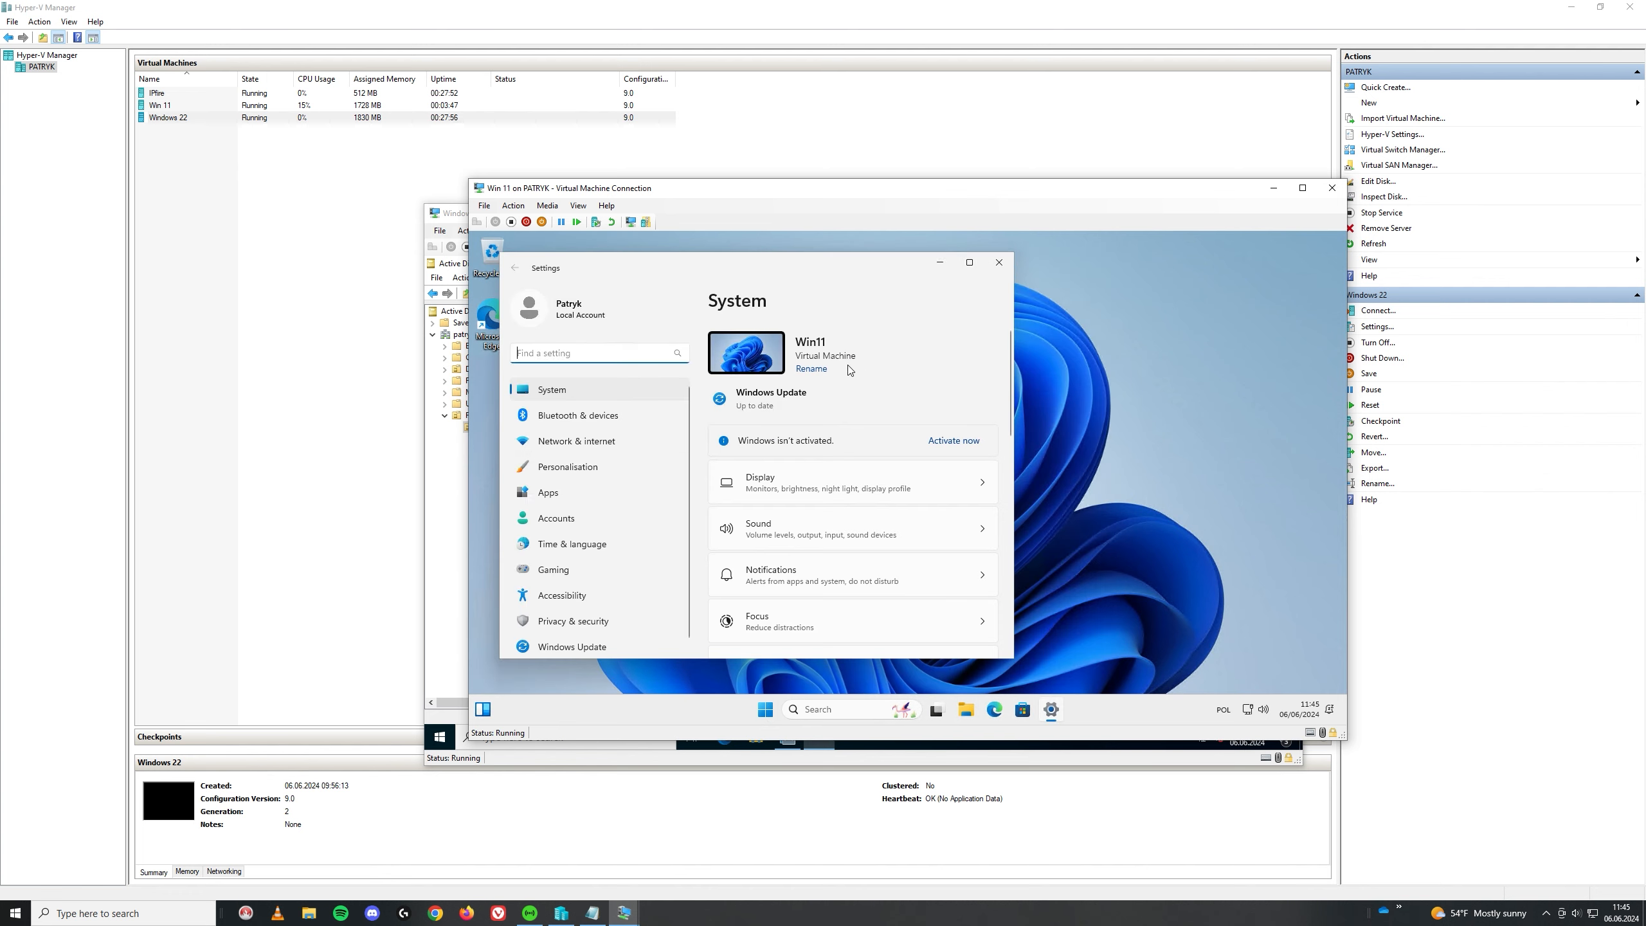
scroll(635, 538, "down", 1)
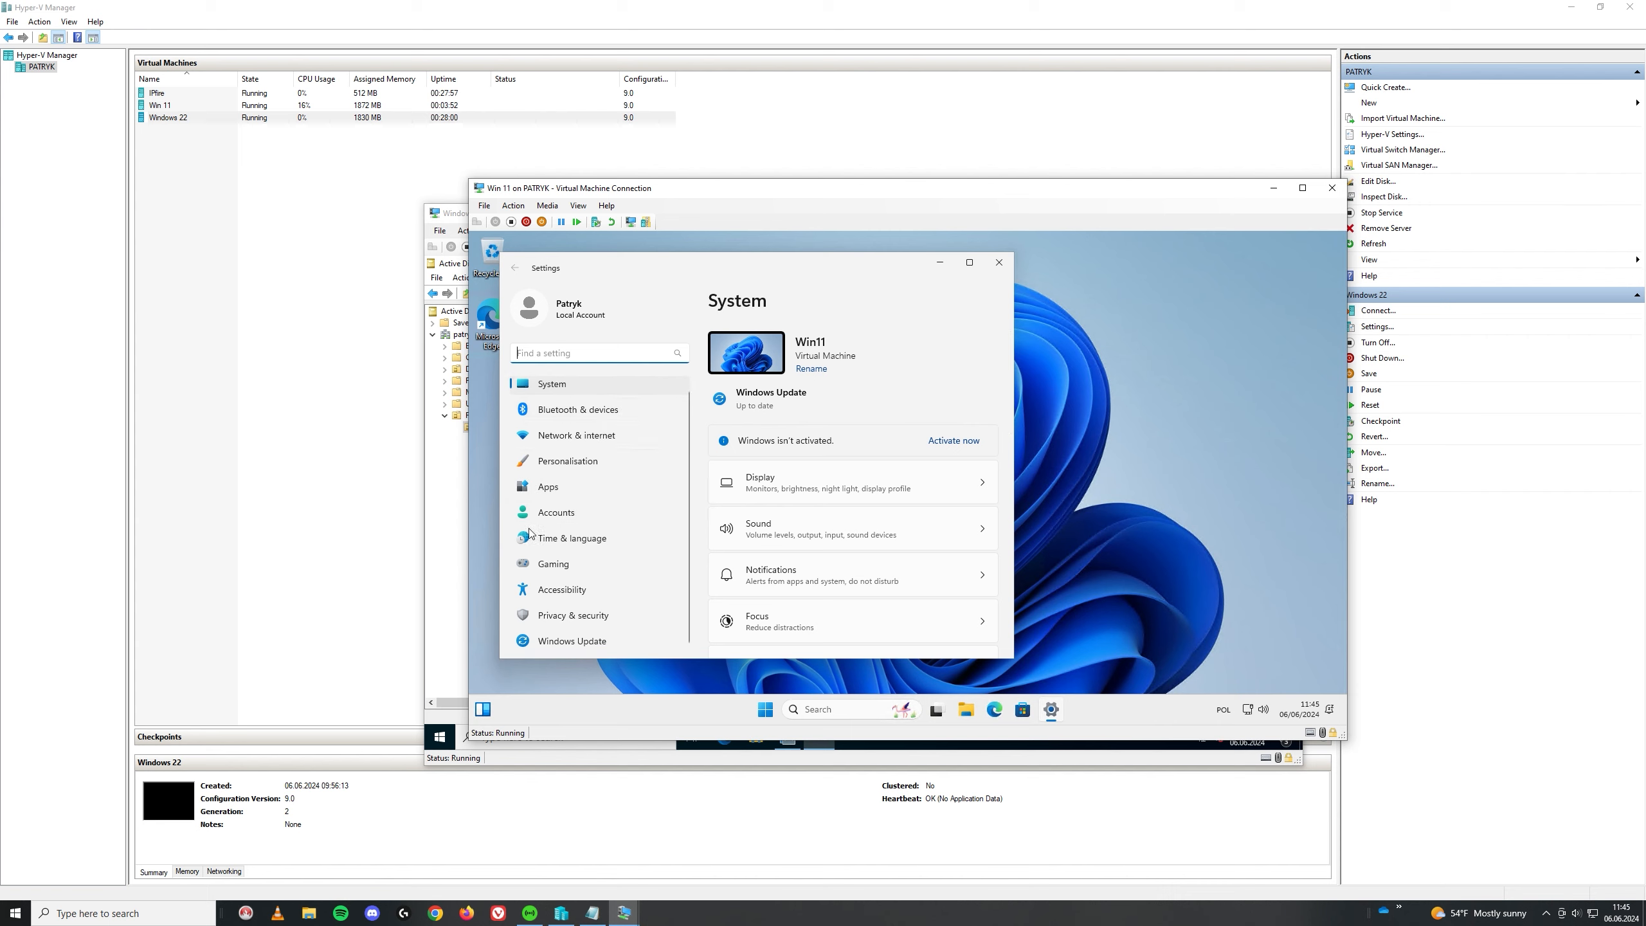
scroll(586, 454, "up", 1)
type("rem")
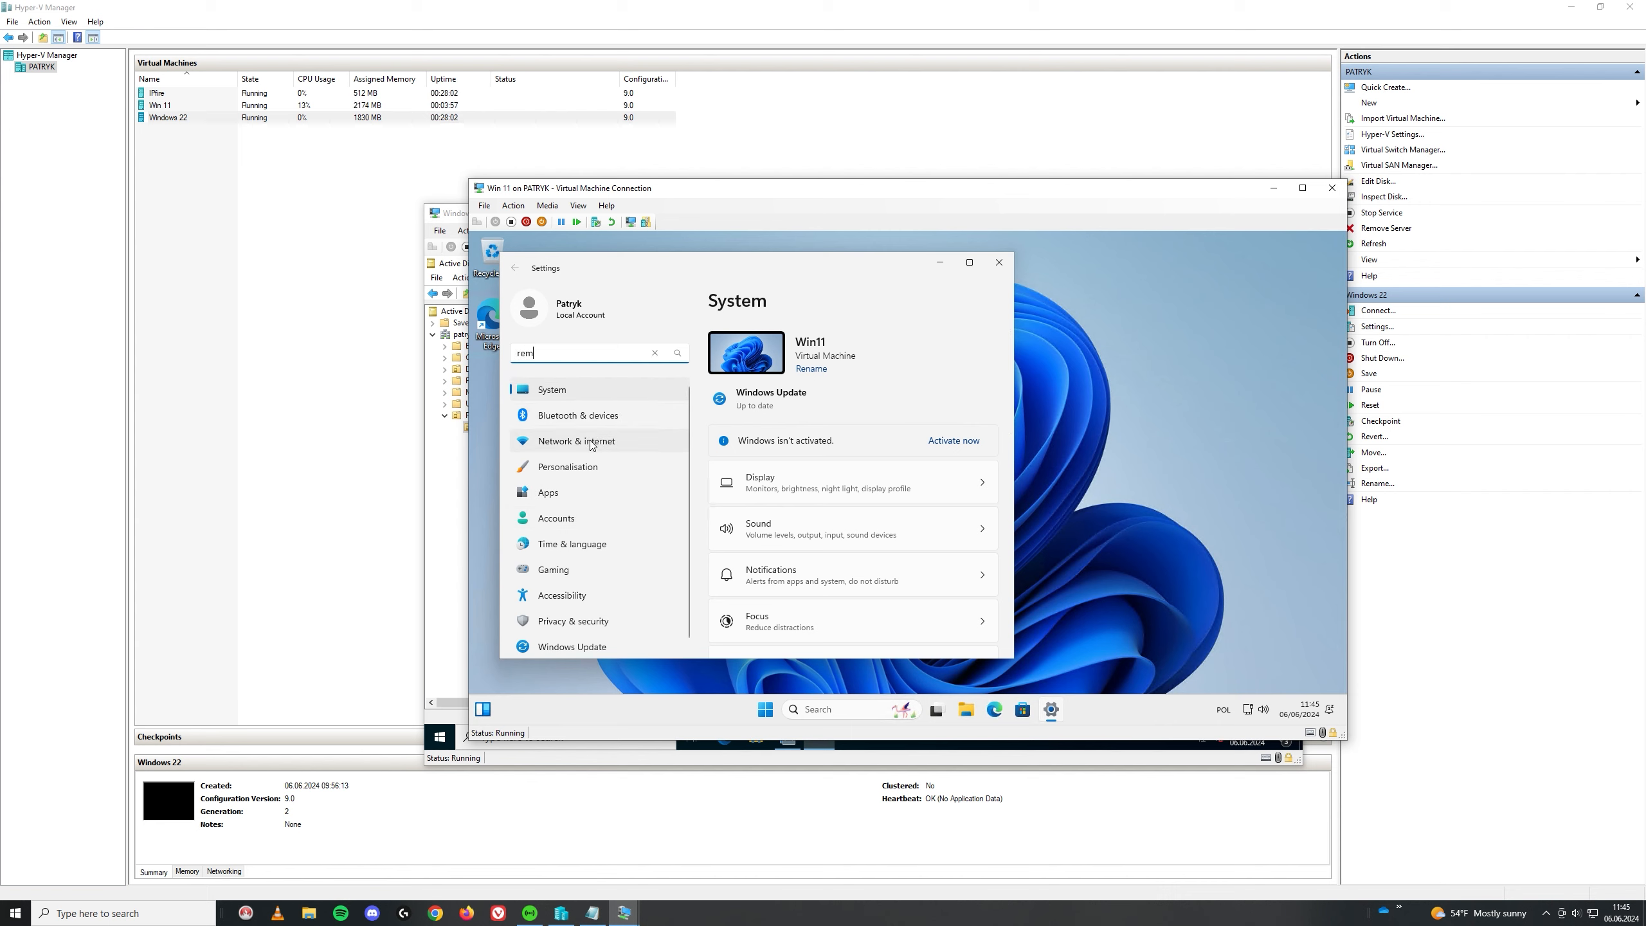
type("o")
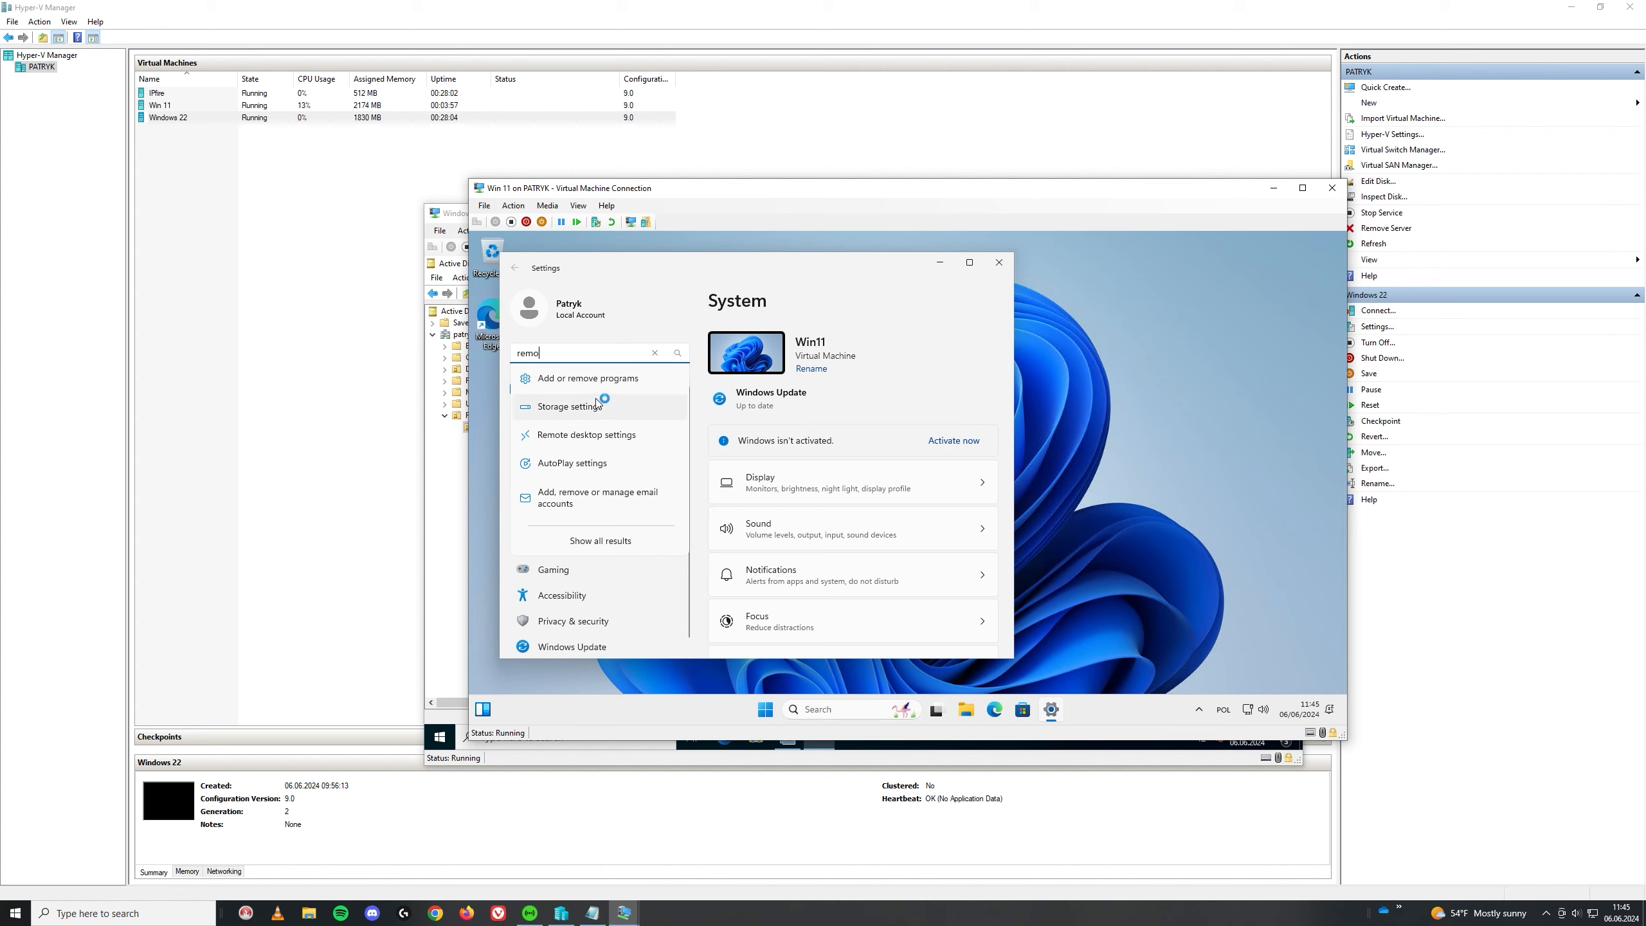
left_click(599, 440)
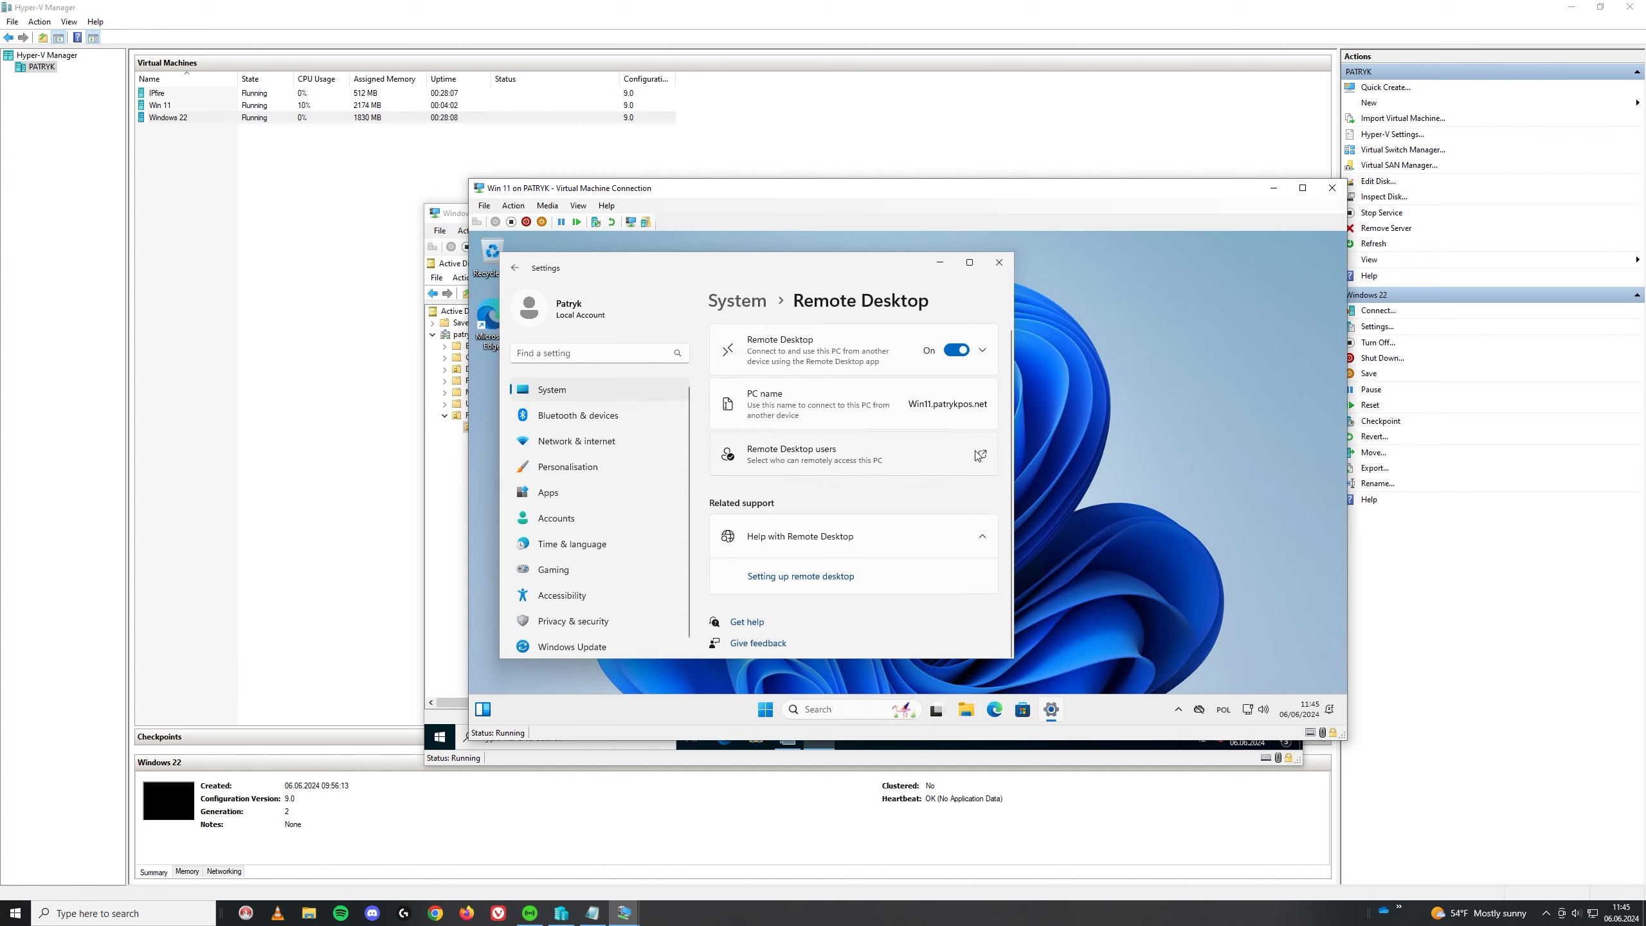
left_click(979, 453)
Step: Add a group named 'dom' and check names using domain administrator credentials
left_click(666, 487)
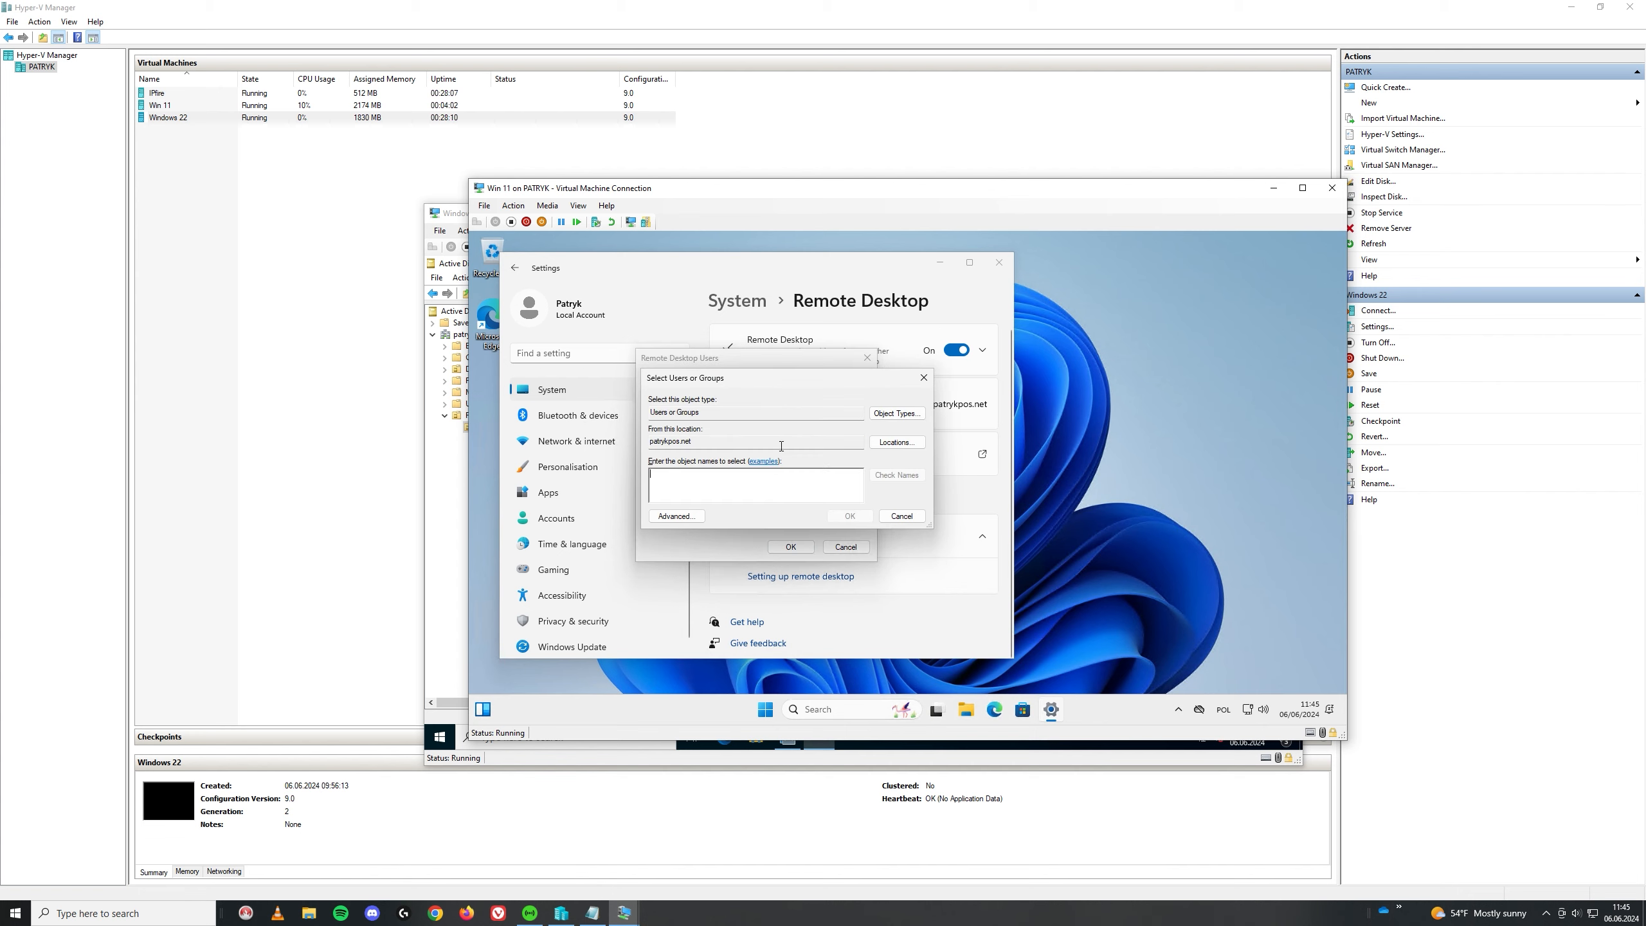
type("dom")
left_click(905, 480)
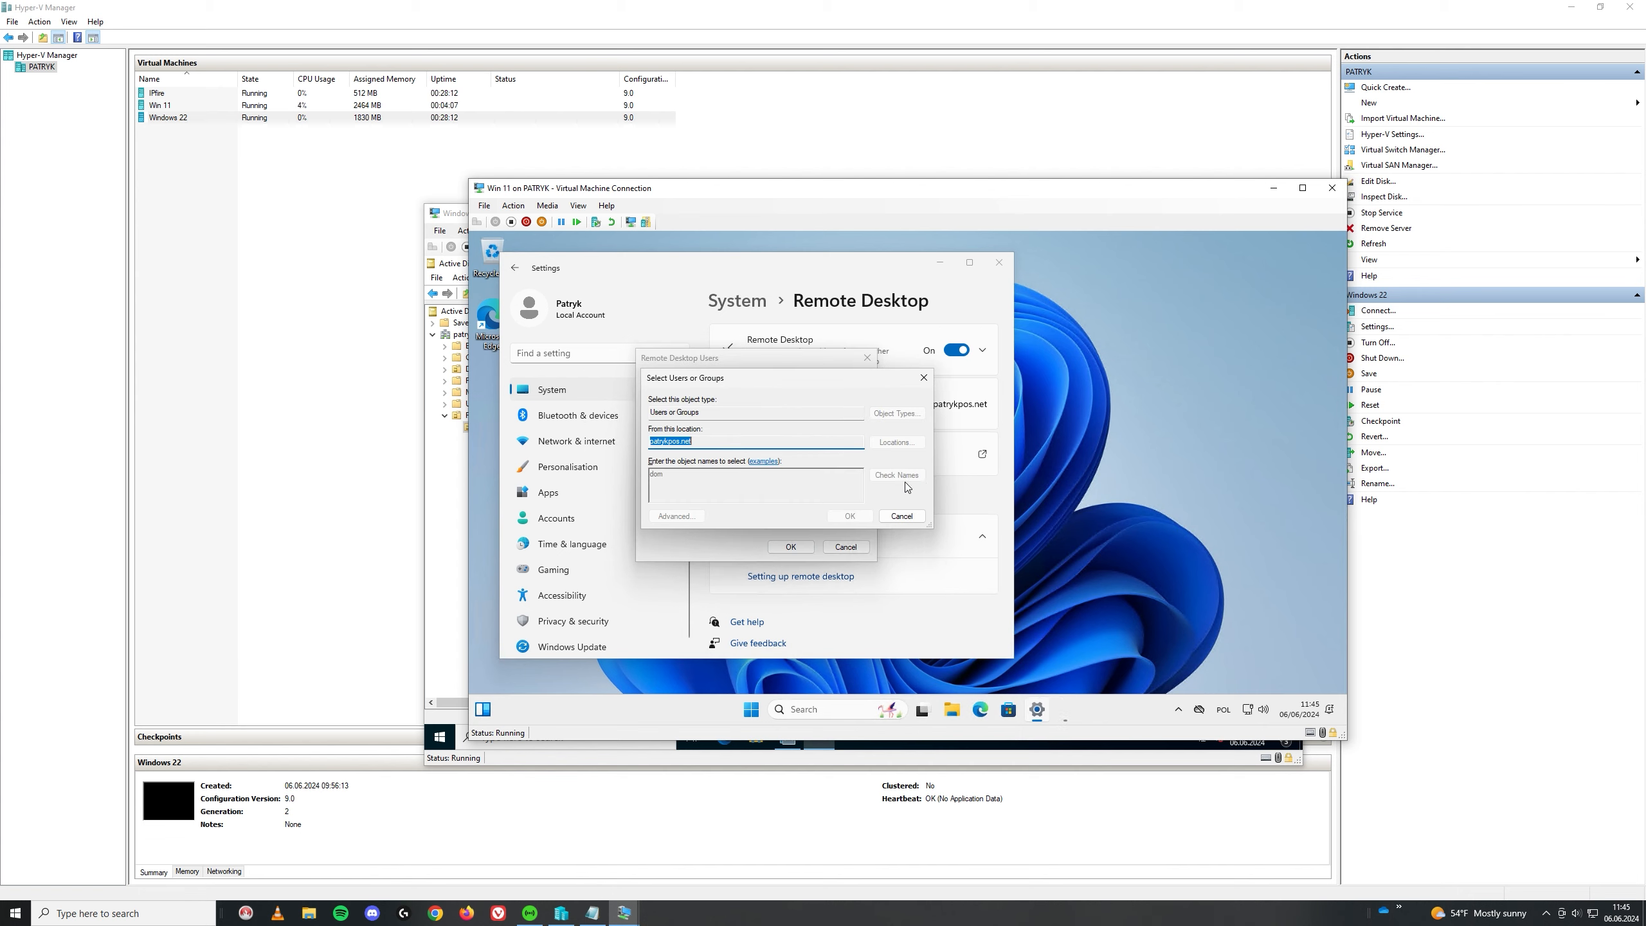
type("ad")
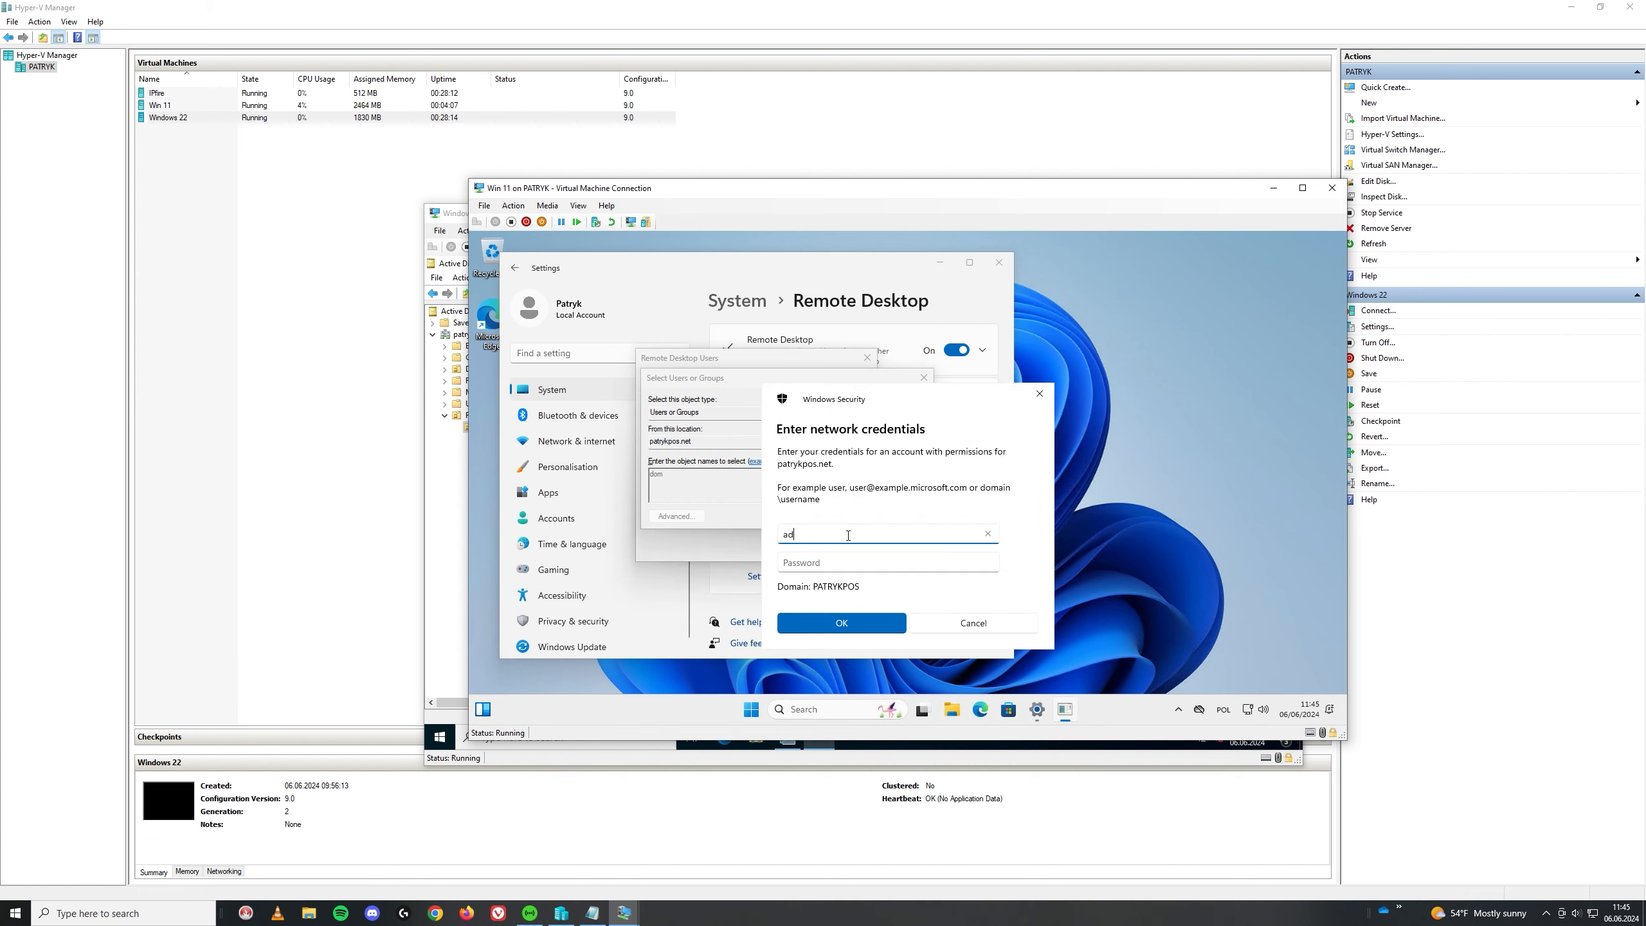
type("ministrator")
key("Tab")
type("*******")
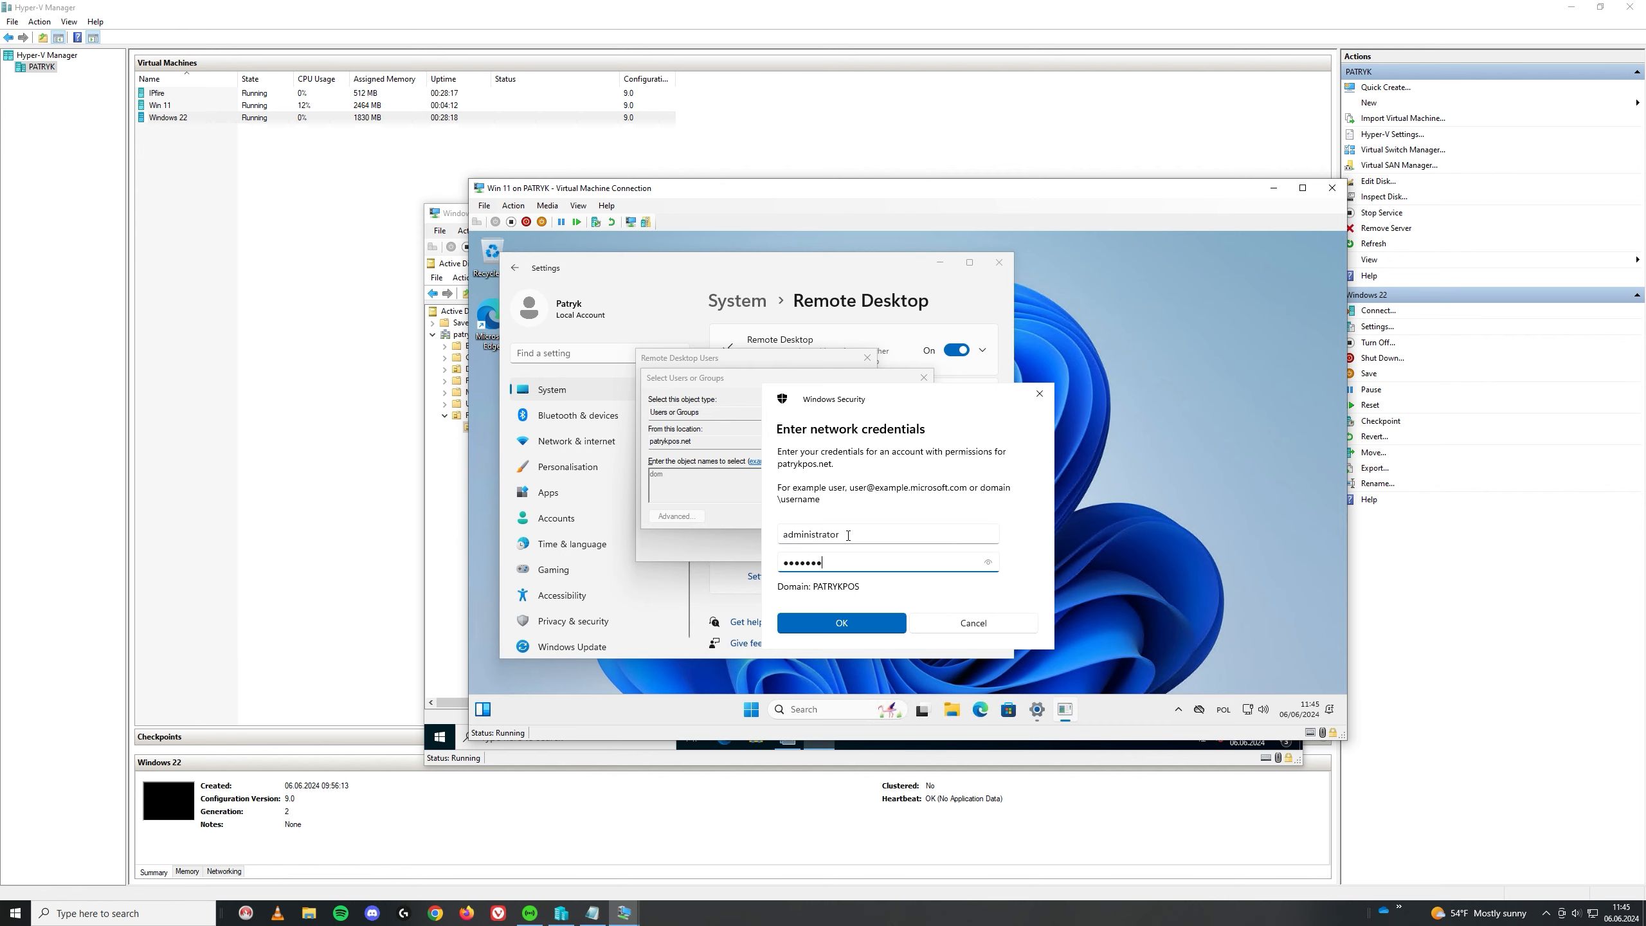
left_click(861, 623)
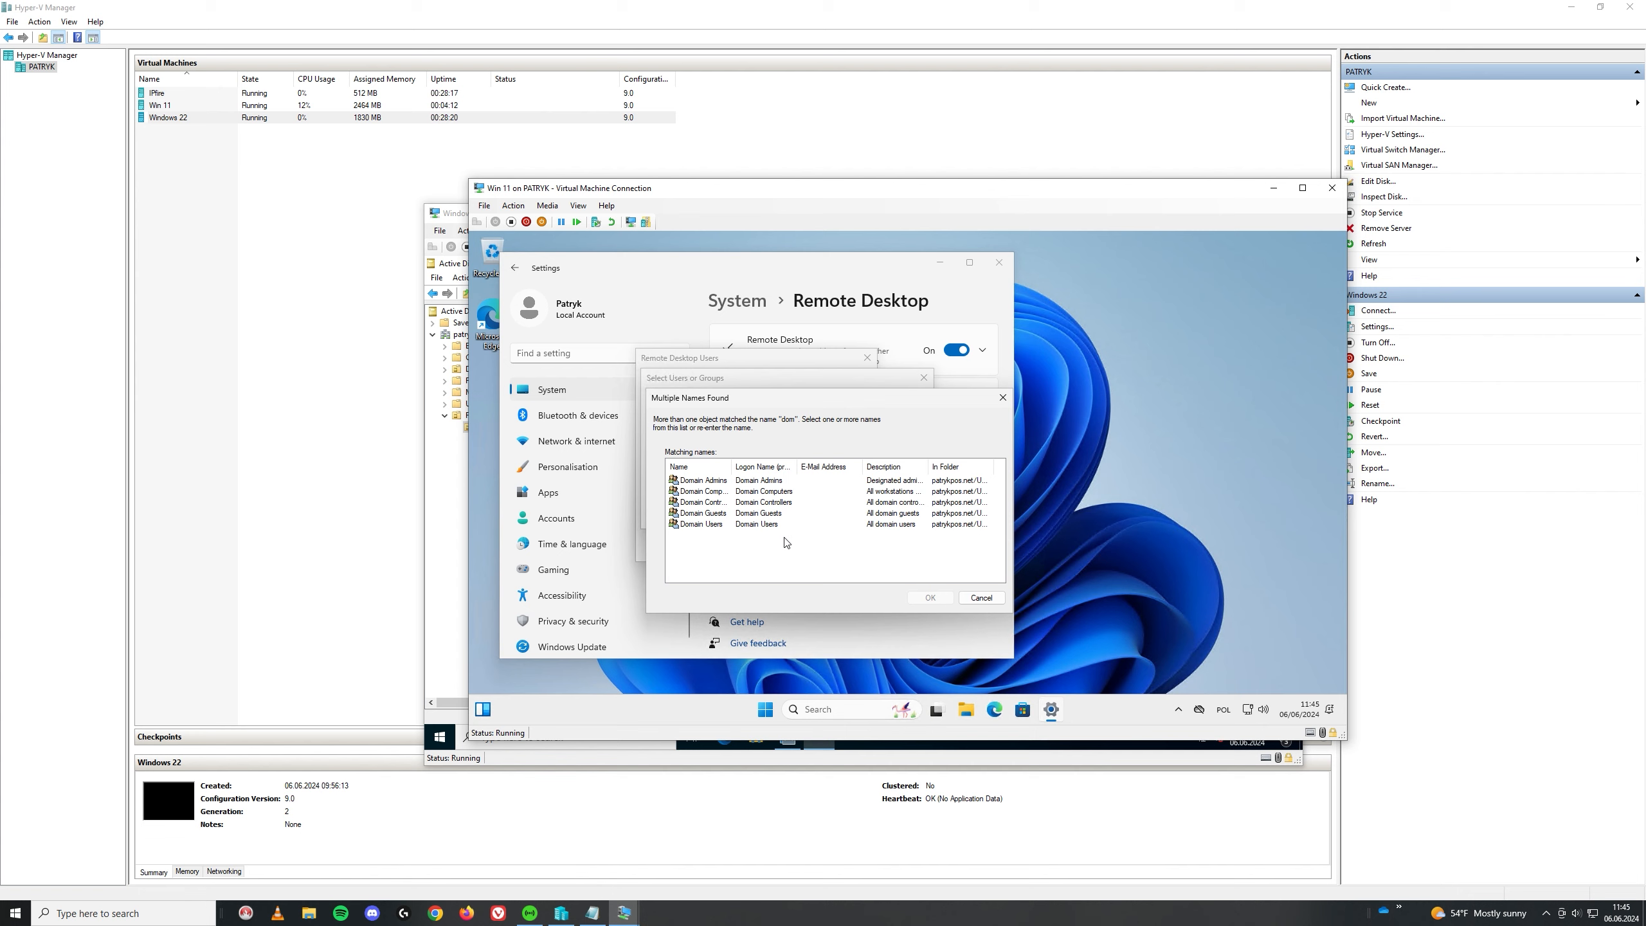
Step: Choose Domain Users from the matches, confirm all dialogs, and close Settings
left_click(715, 524)
left_click(930, 597)
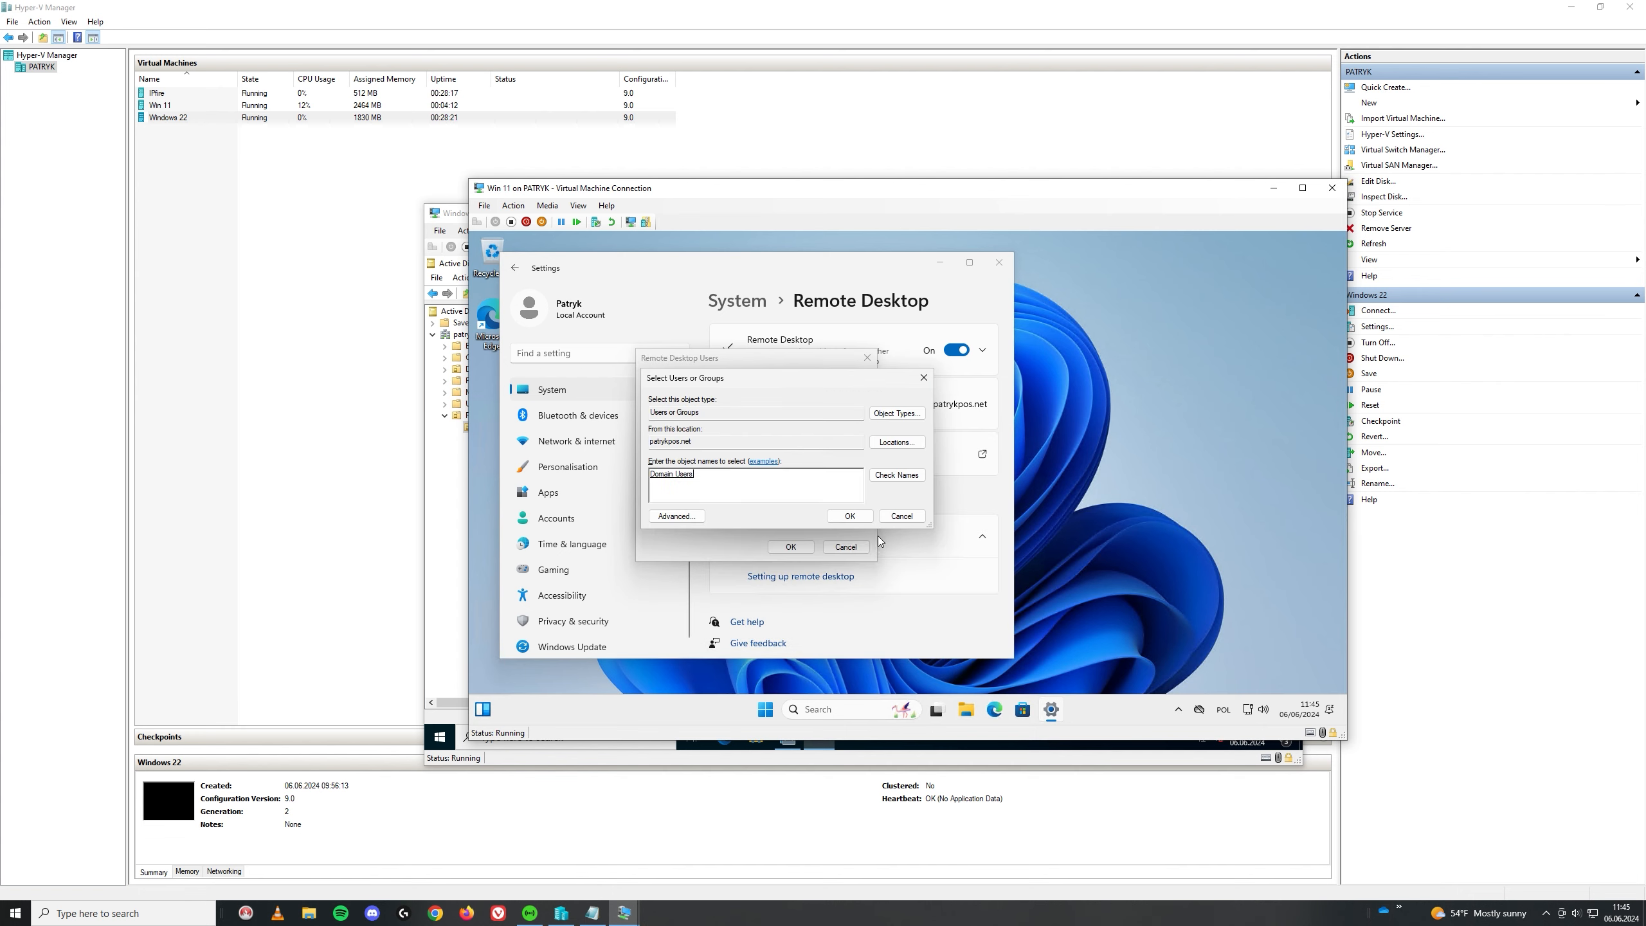
left_click(849, 515)
left_click(791, 546)
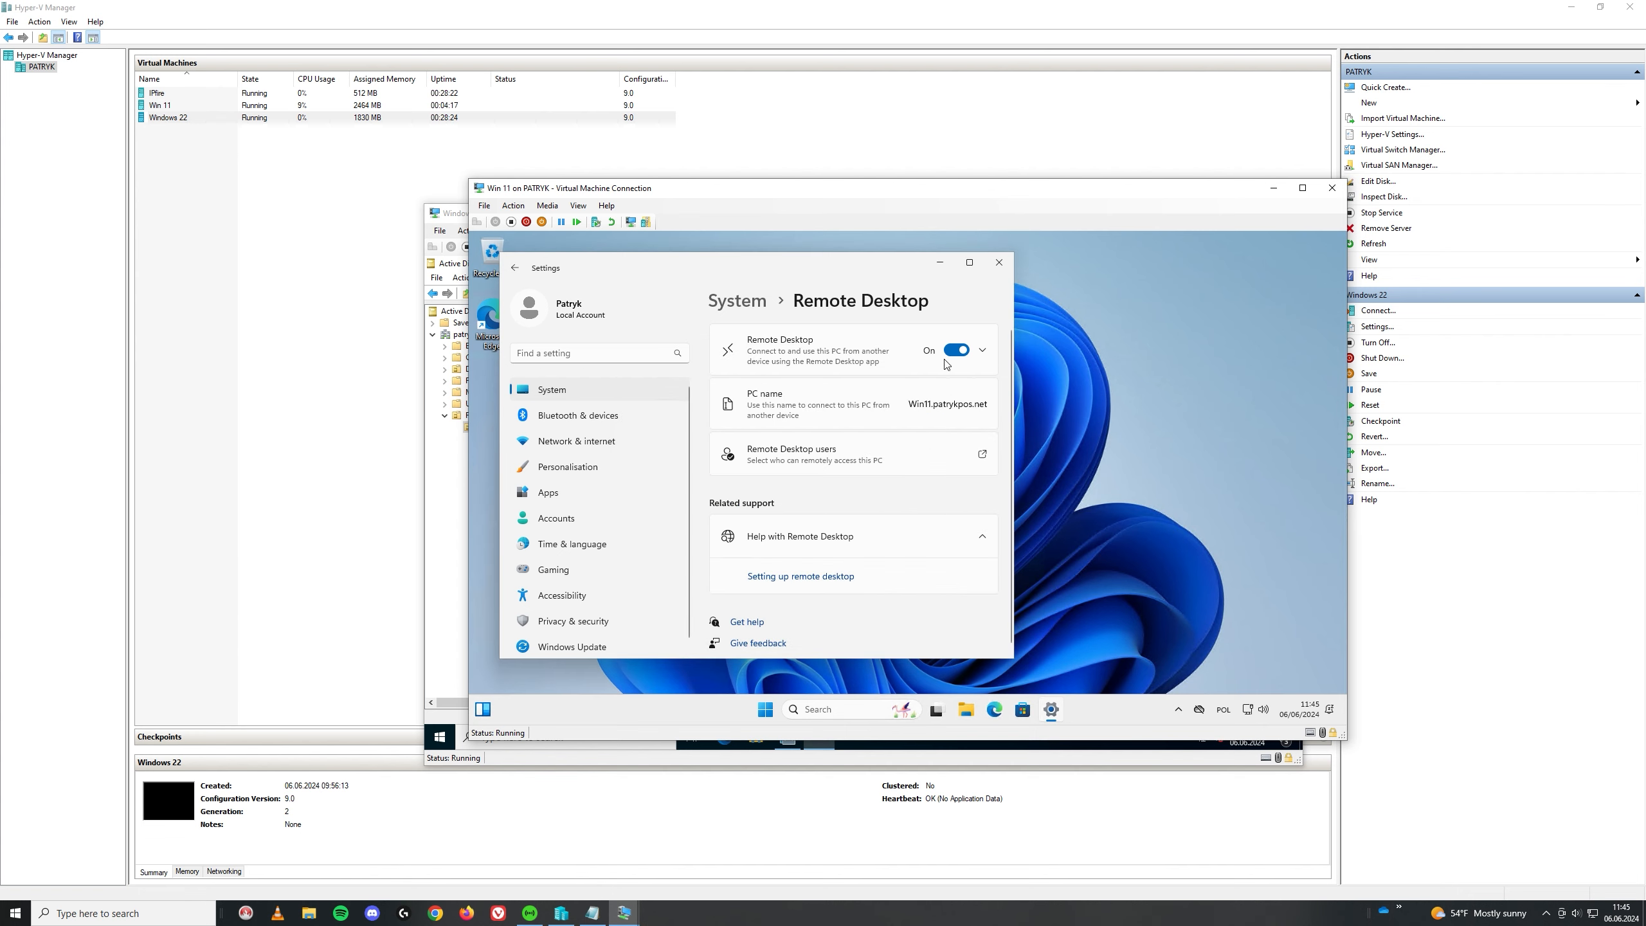
left_click(999, 261)
left_click(779, 710)
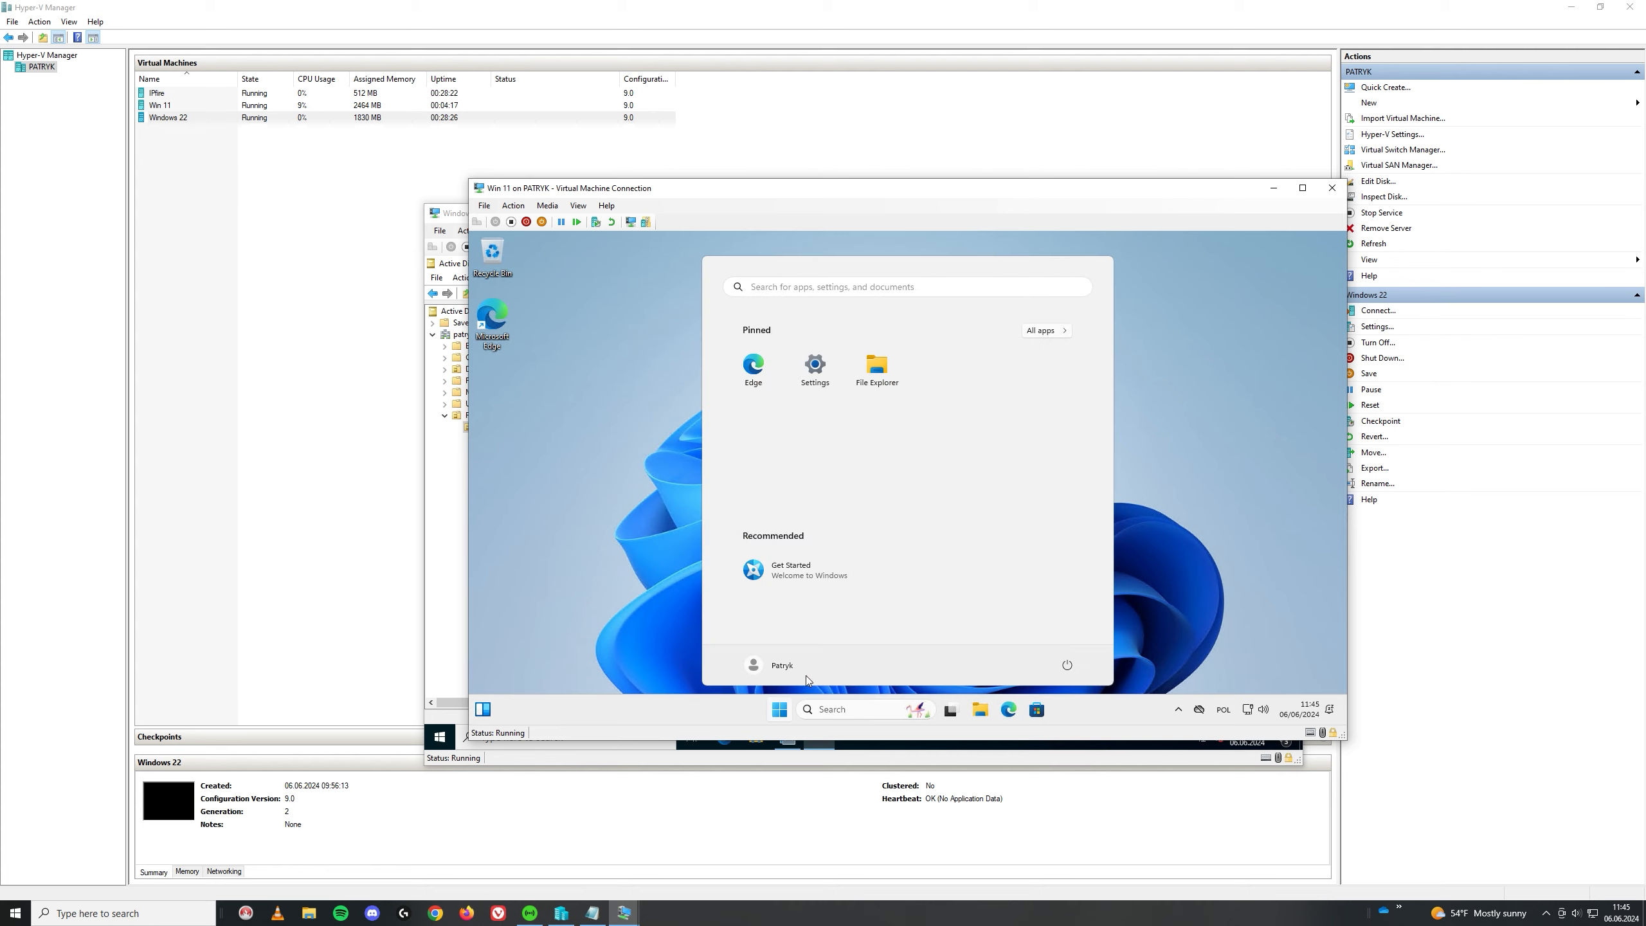
Step: Sign out of the local account from the Start menu
left_click(781, 665)
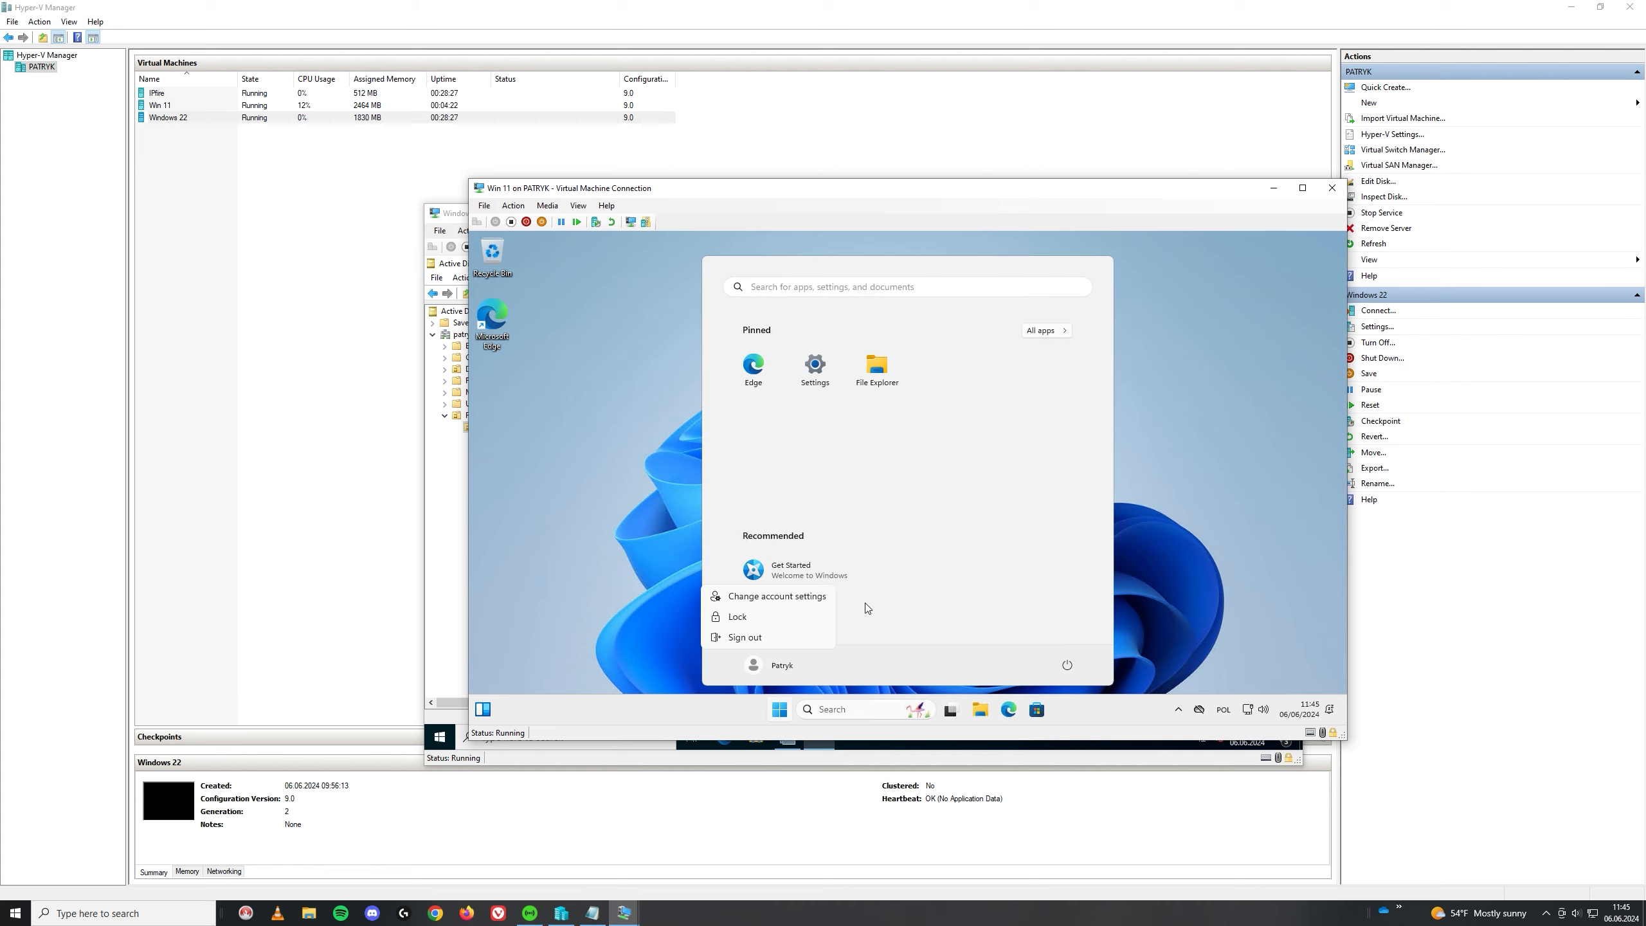
left_click(744, 637)
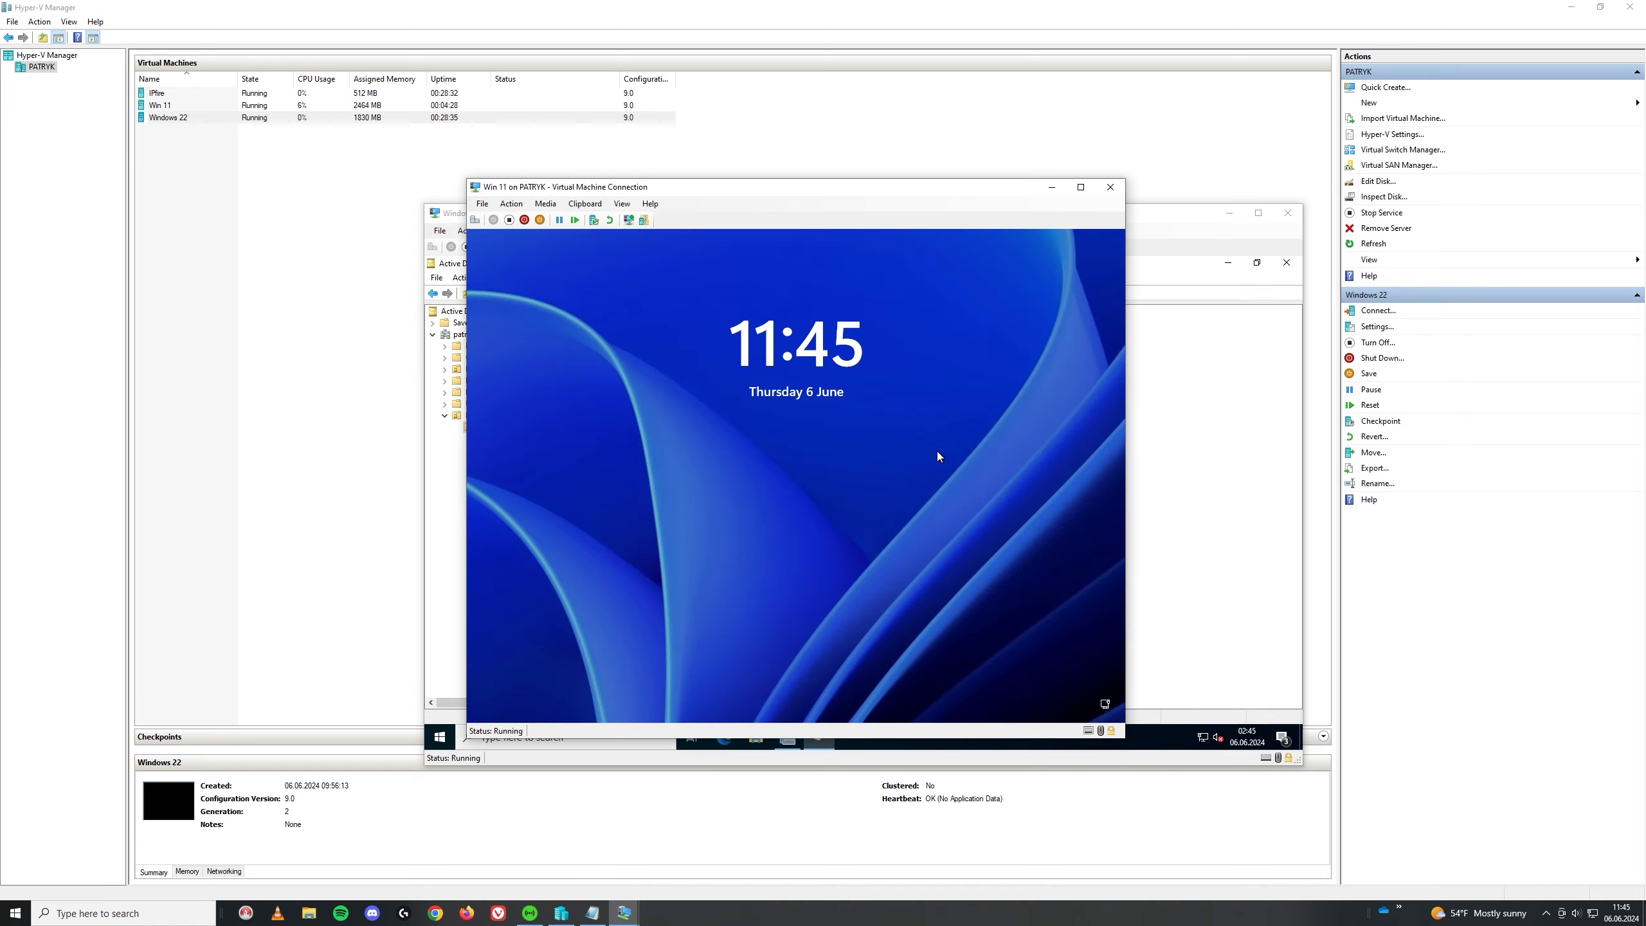
left_click(936, 451)
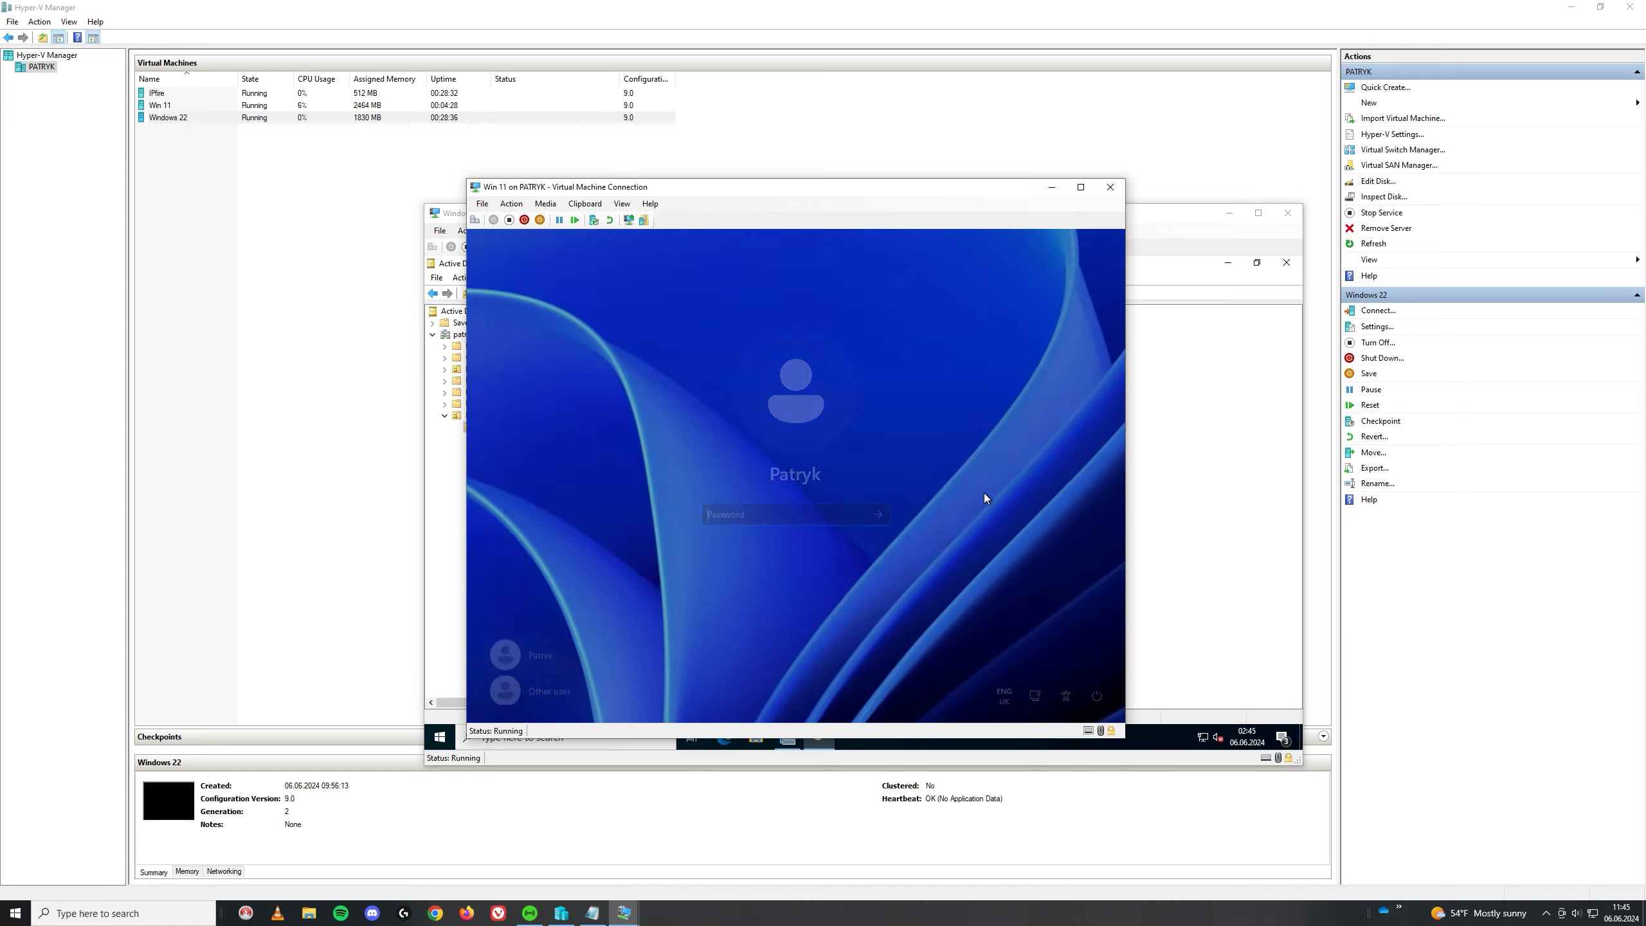
Step: Sign in as Other user with the domain user's username and password
left_click(541, 683)
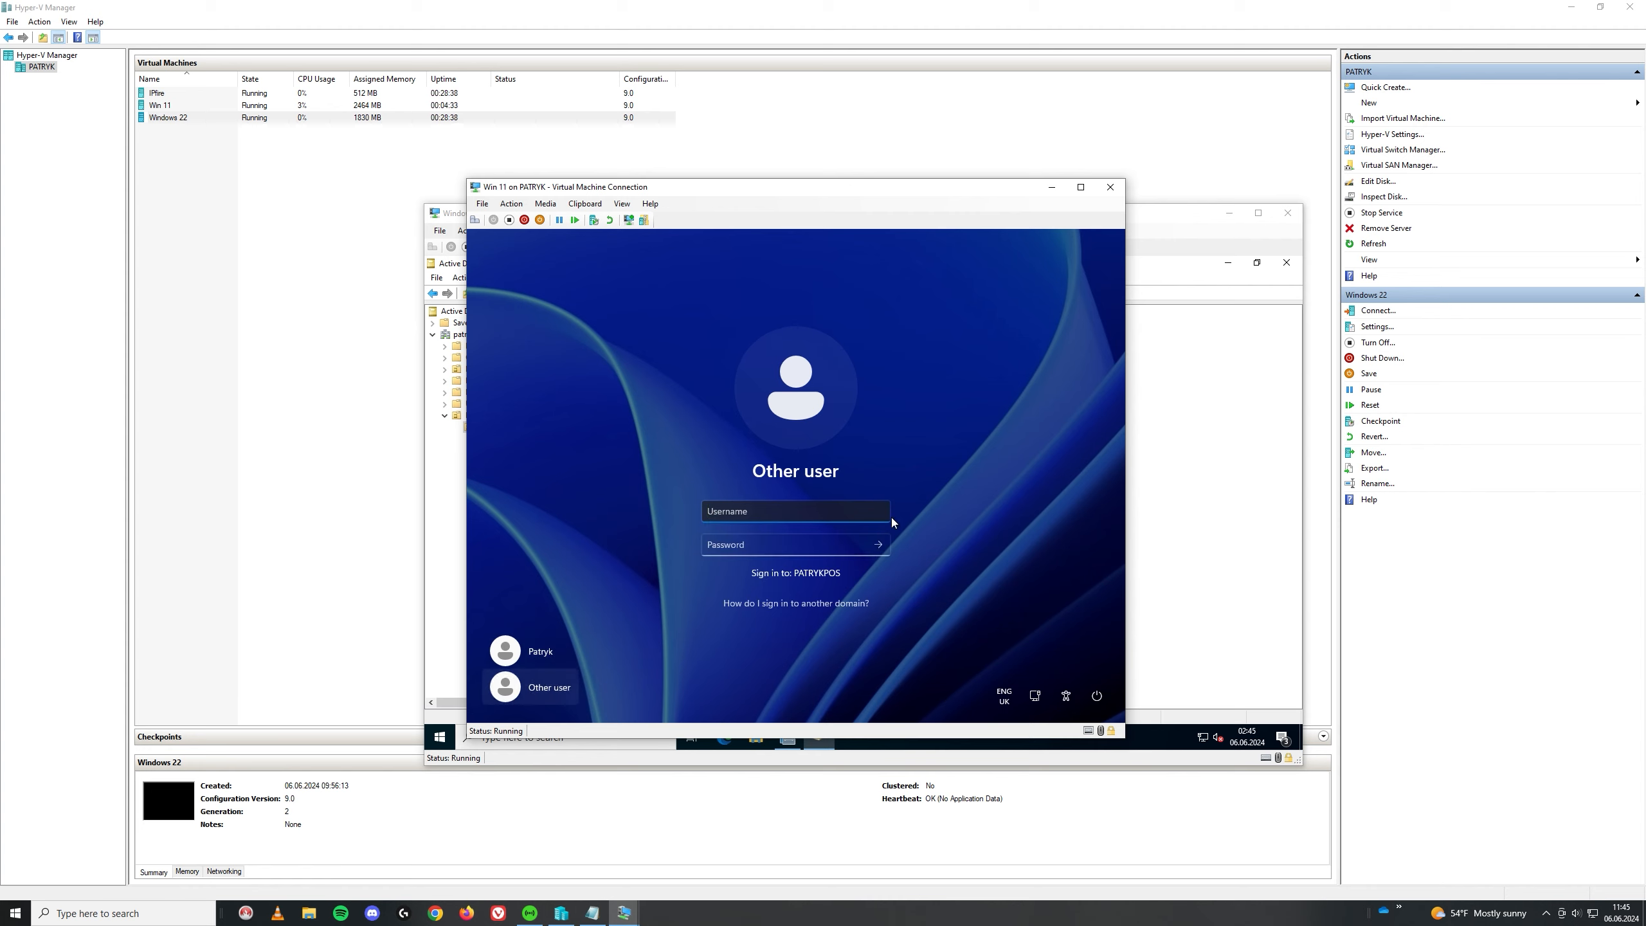
type("popa2710")
key("Tab")
type("**********")
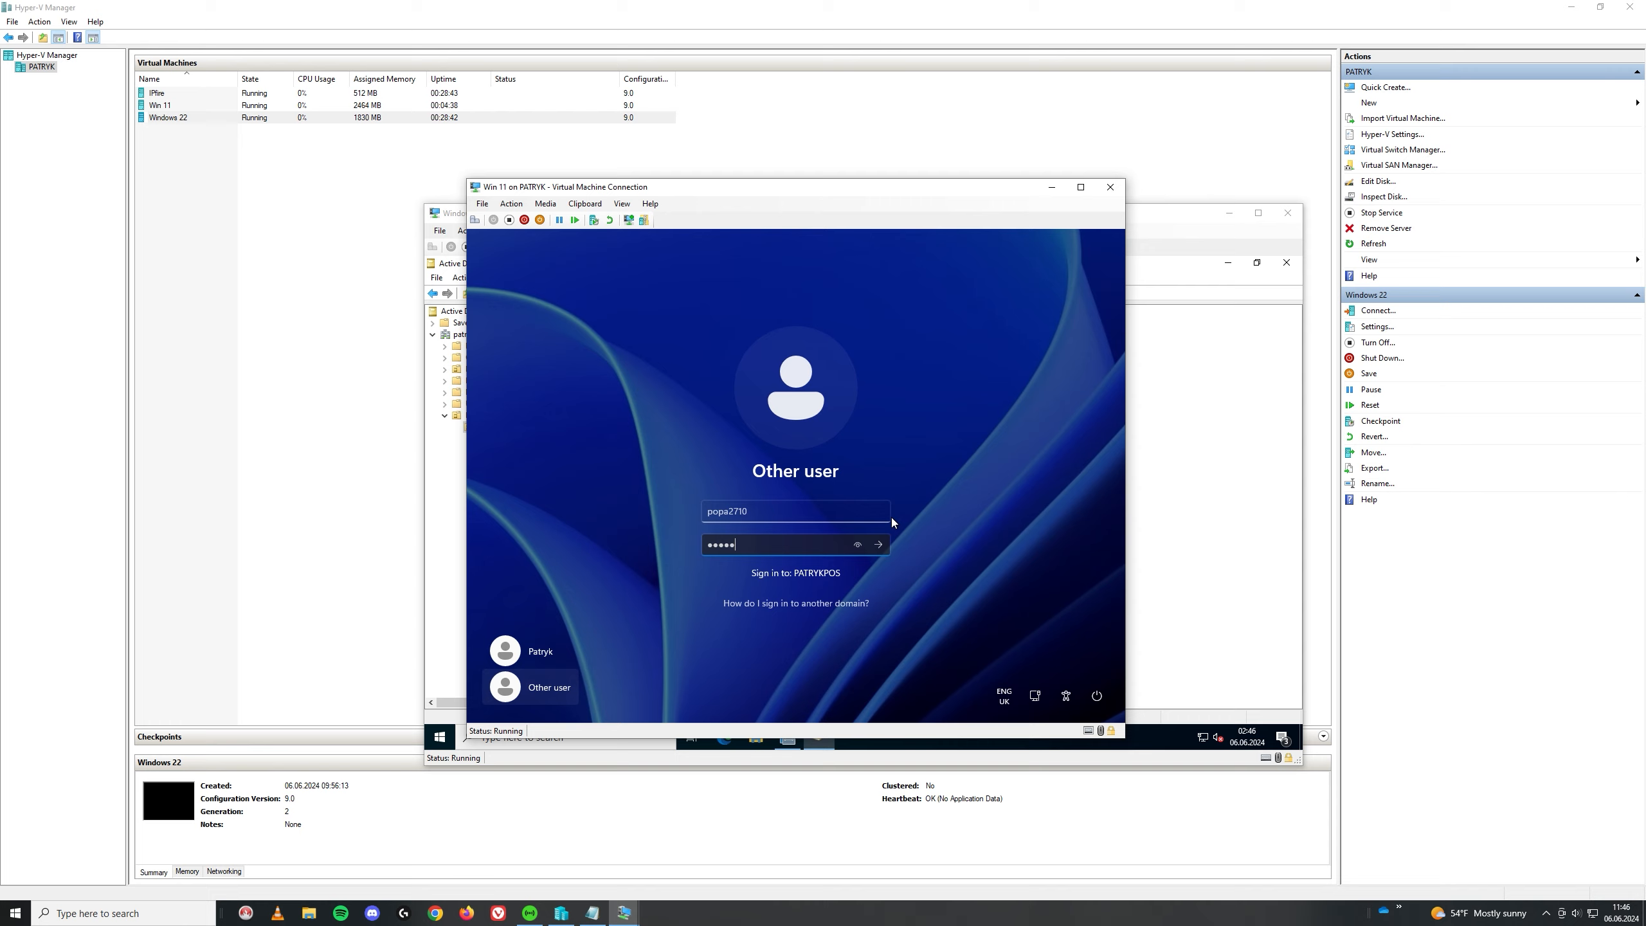
key("Return")
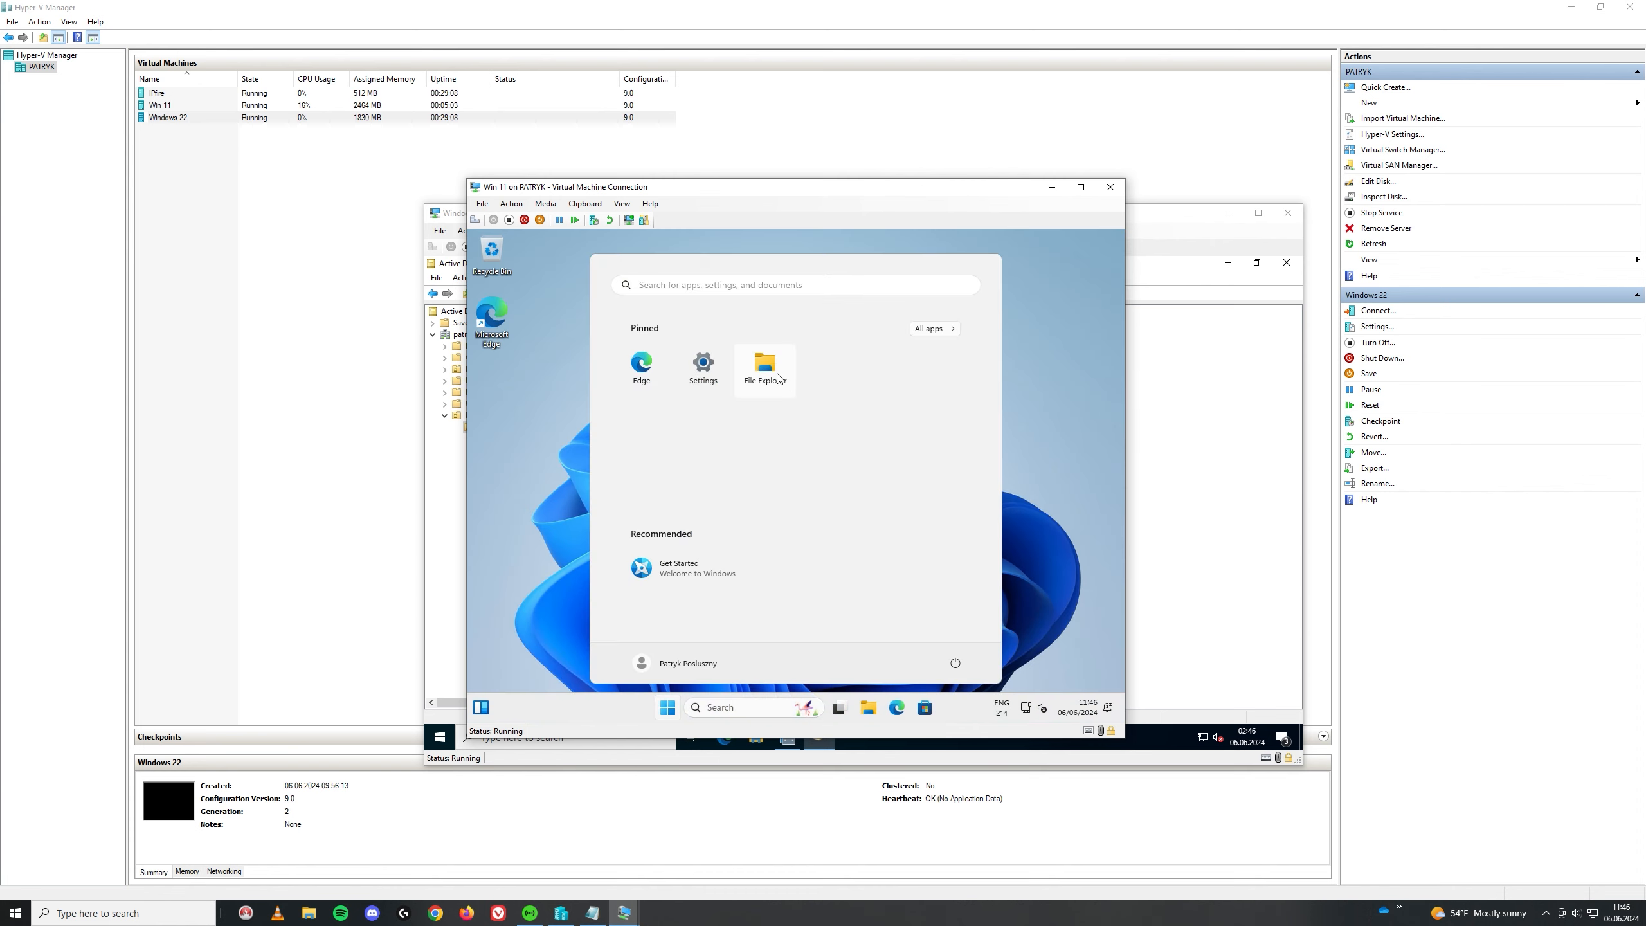
Step: View the drives under This PC, then close File Explorer
left_click(776, 374)
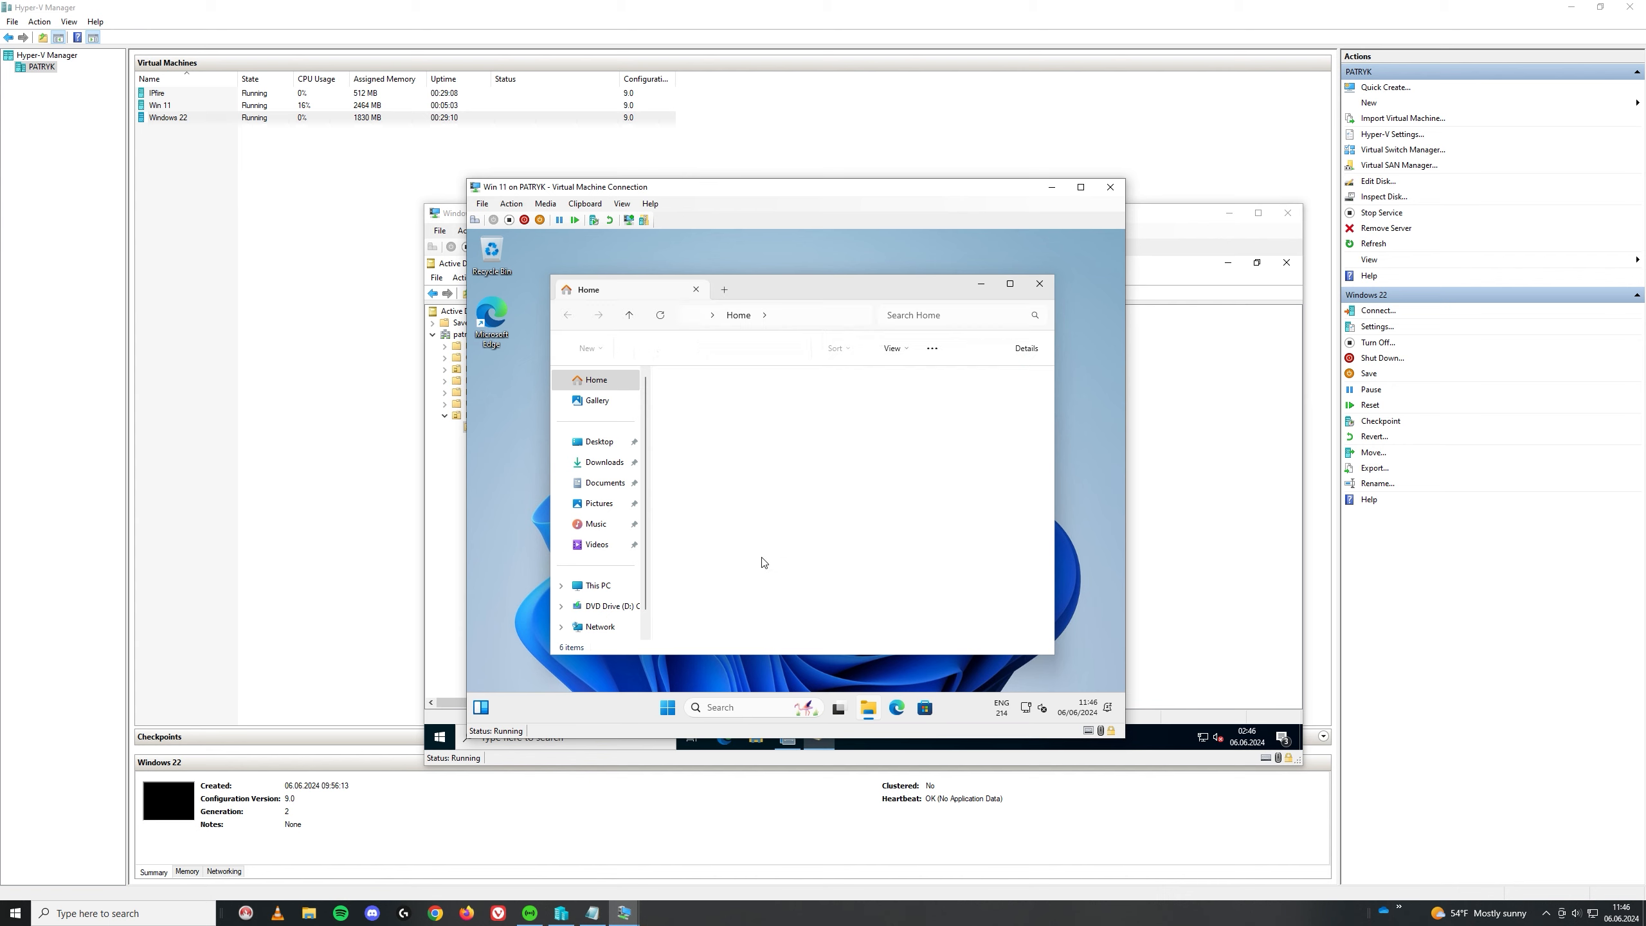
left_click(602, 594)
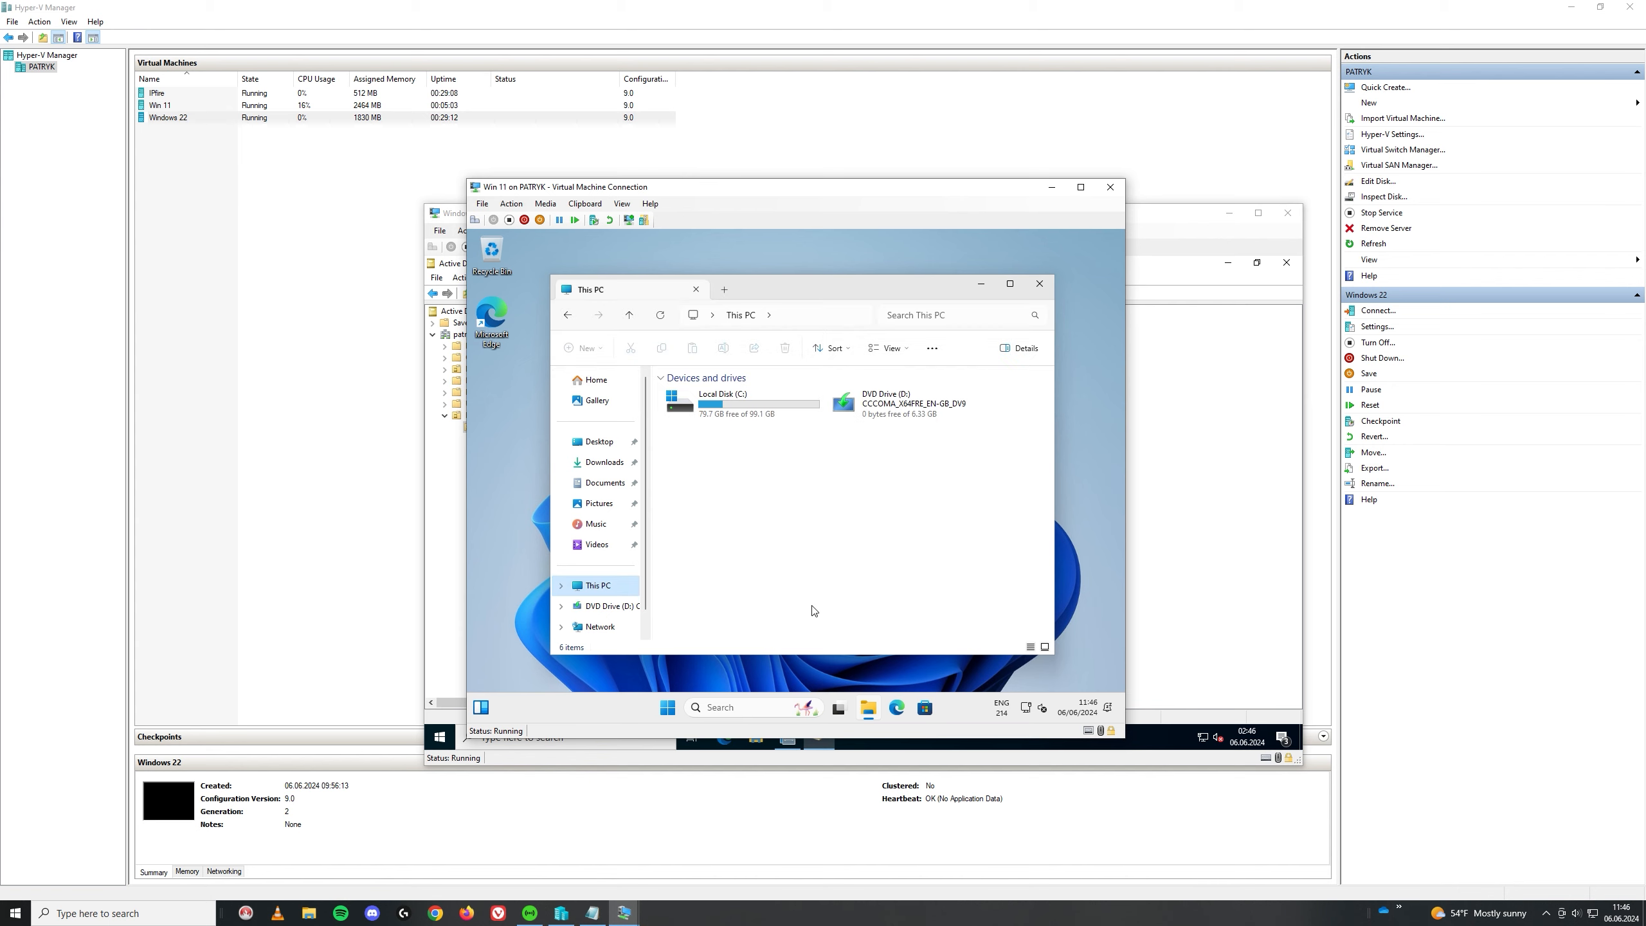
right_click(724, 499)
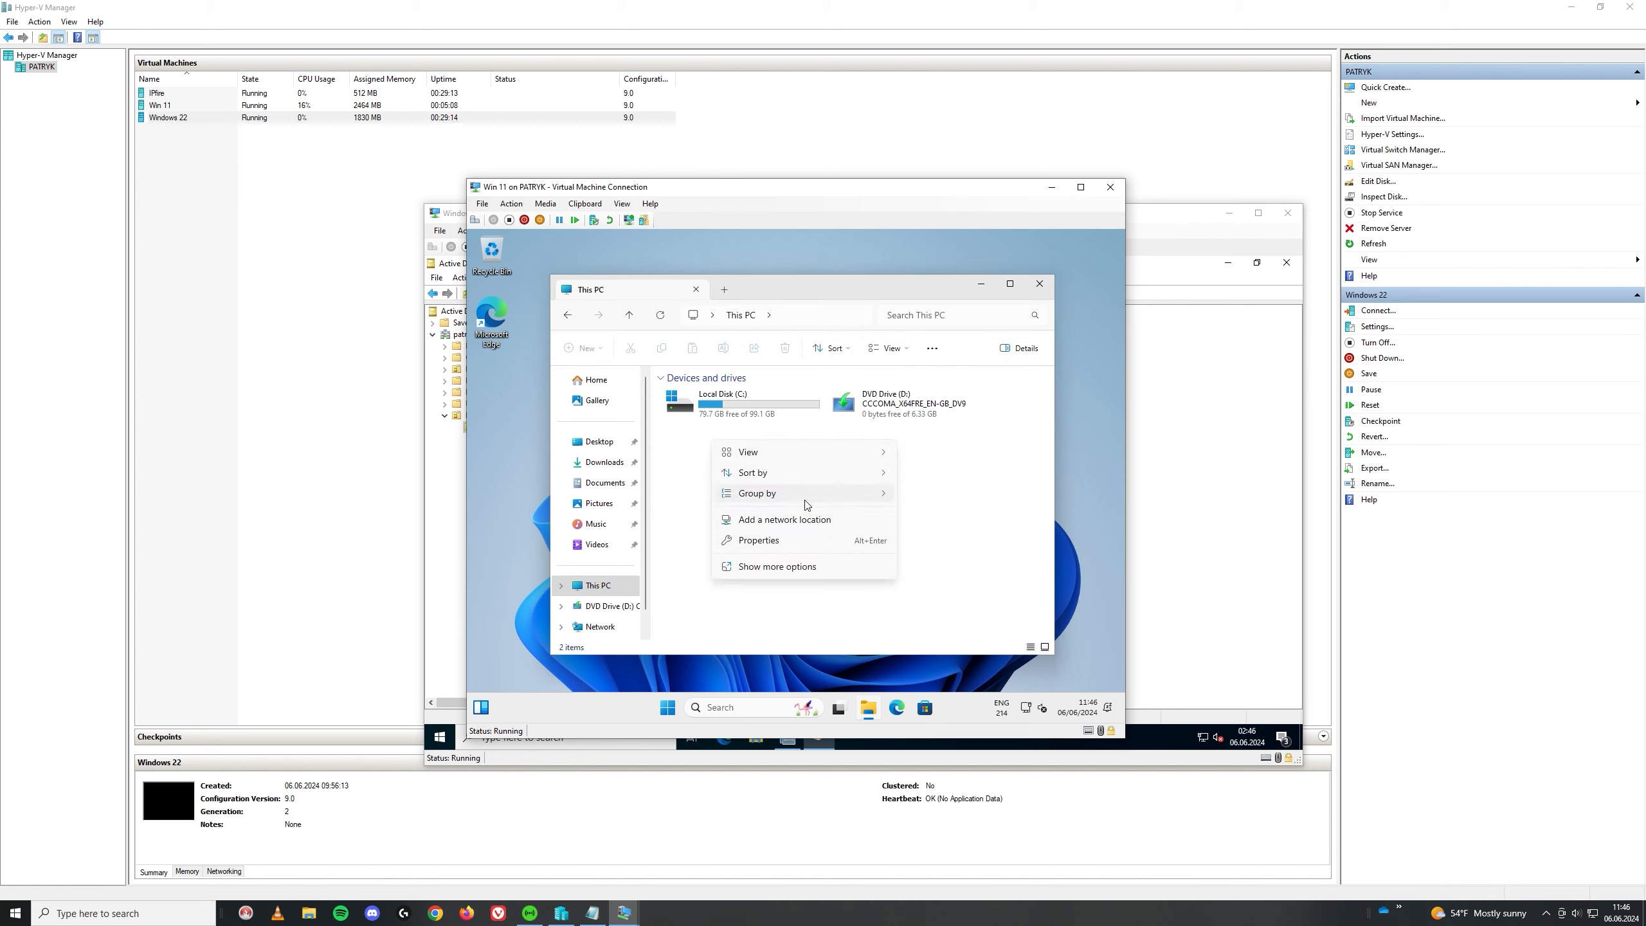
mouse_move(810, 493)
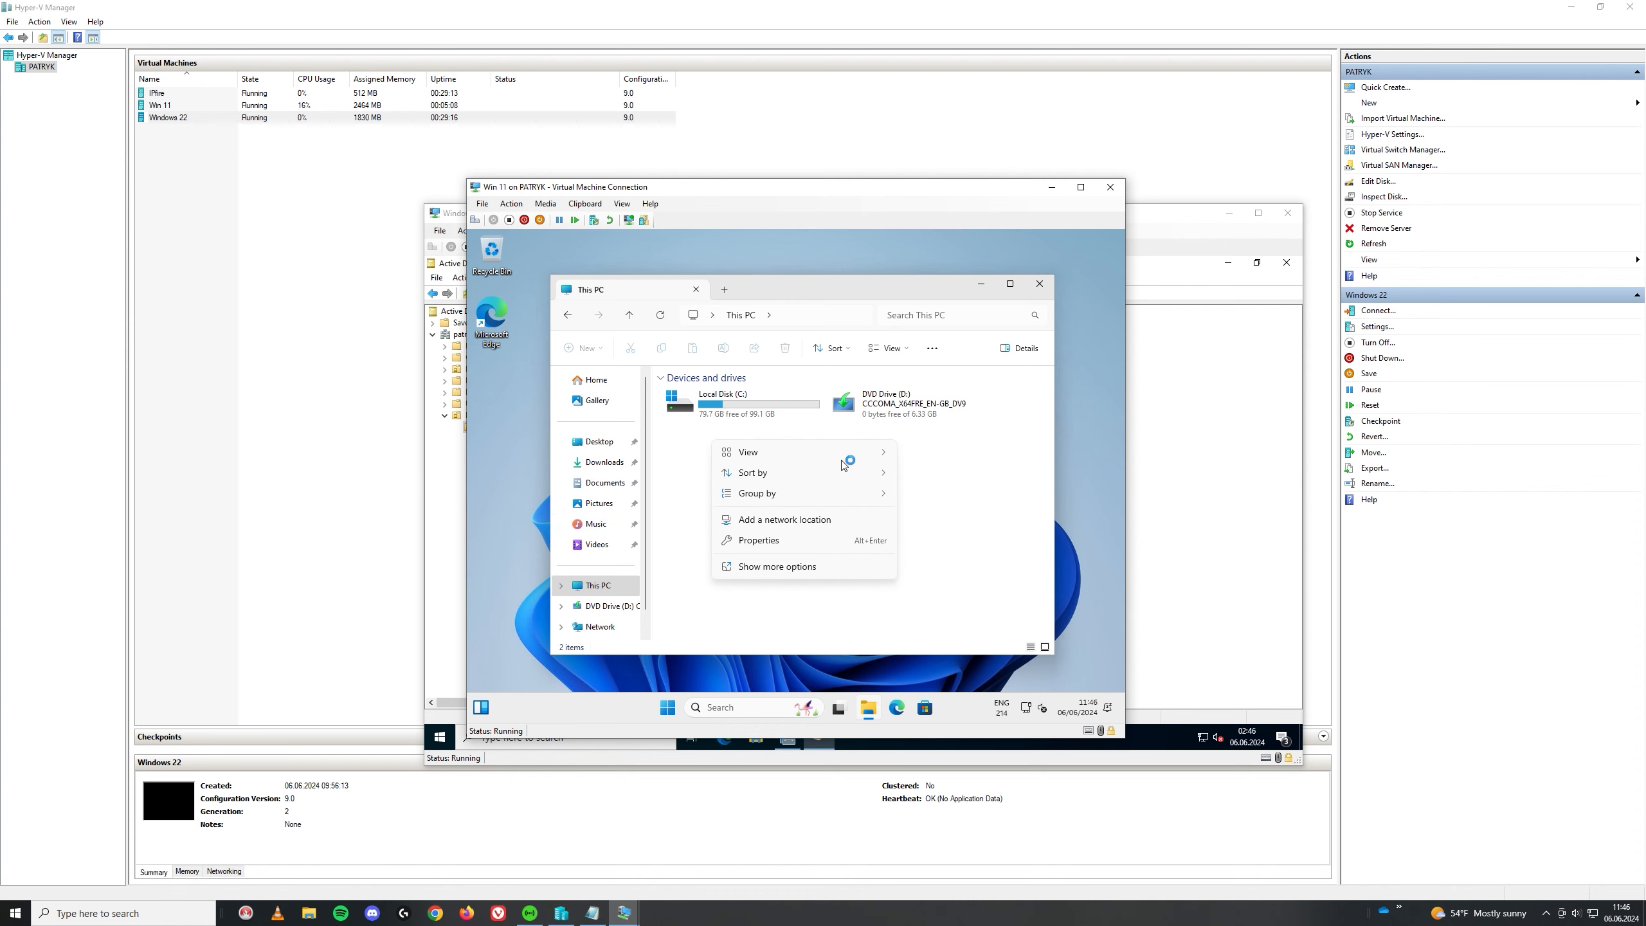
left_click(1009, 597)
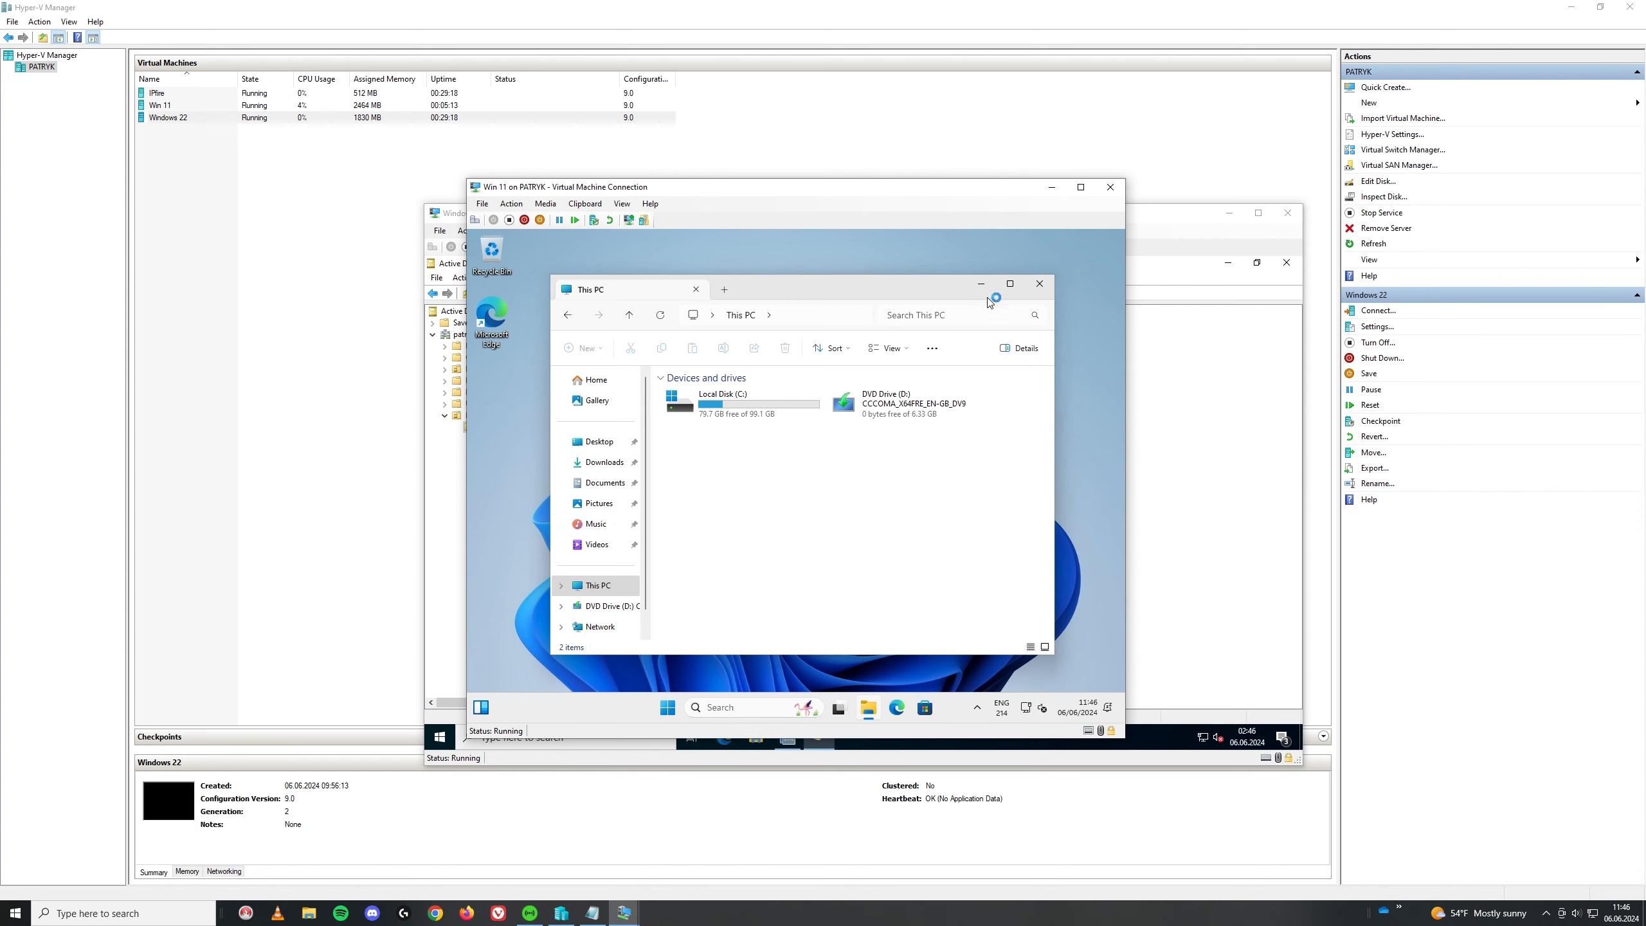
left_click(1040, 283)
Step: Switch user from the Start menu's account options
left_click(670, 705)
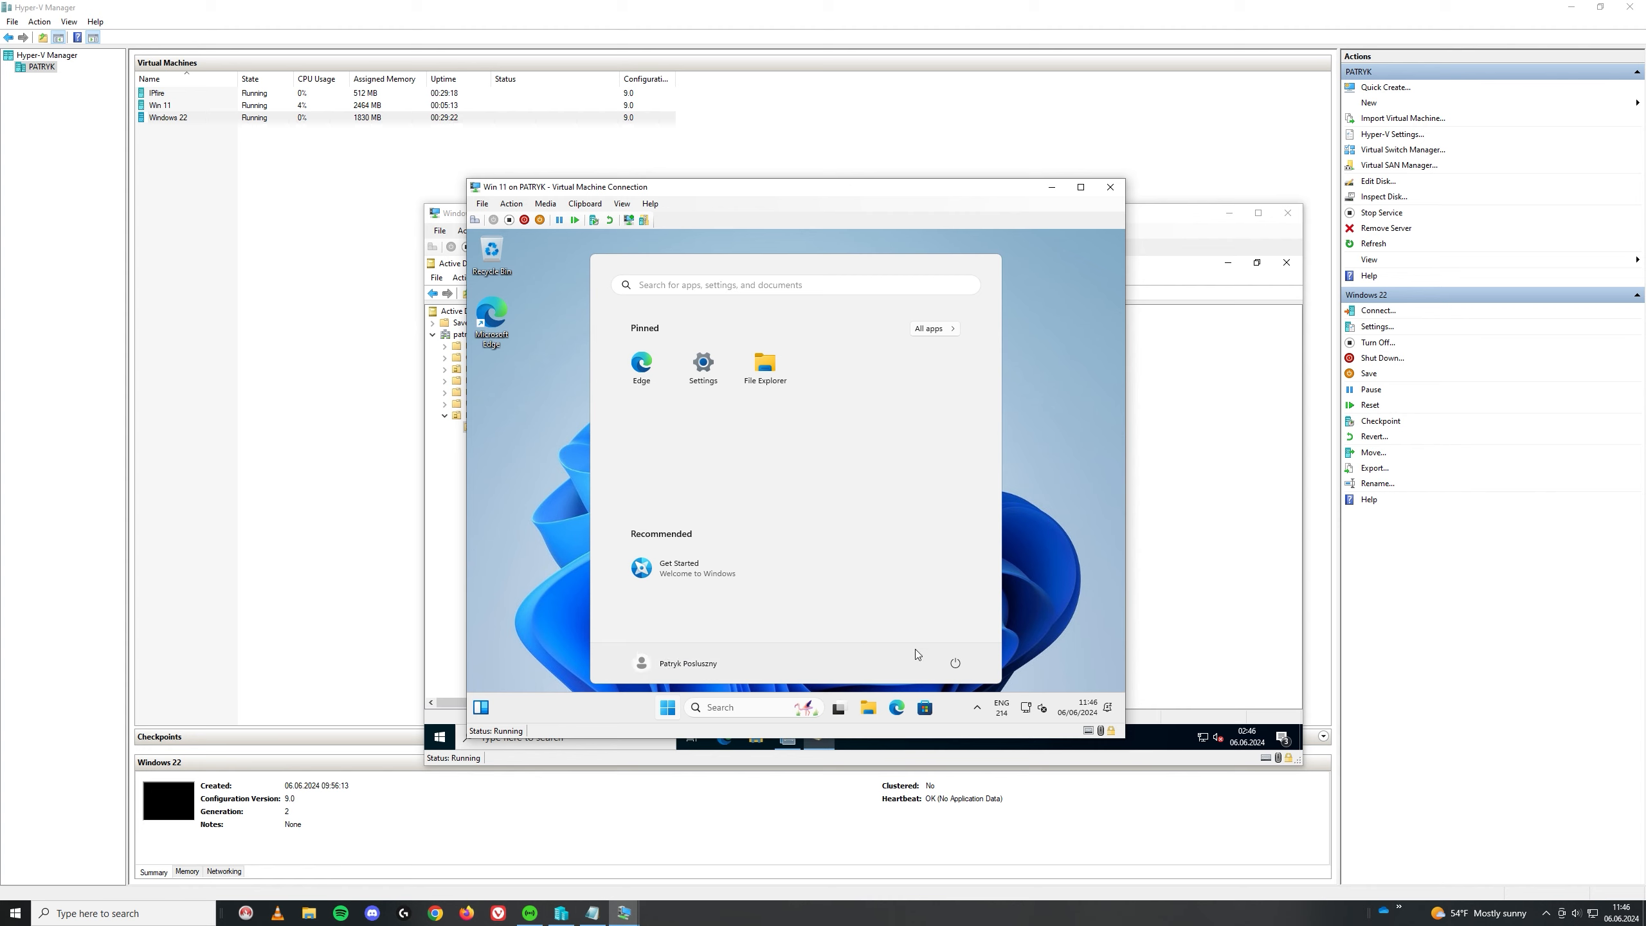
left_click(696, 663)
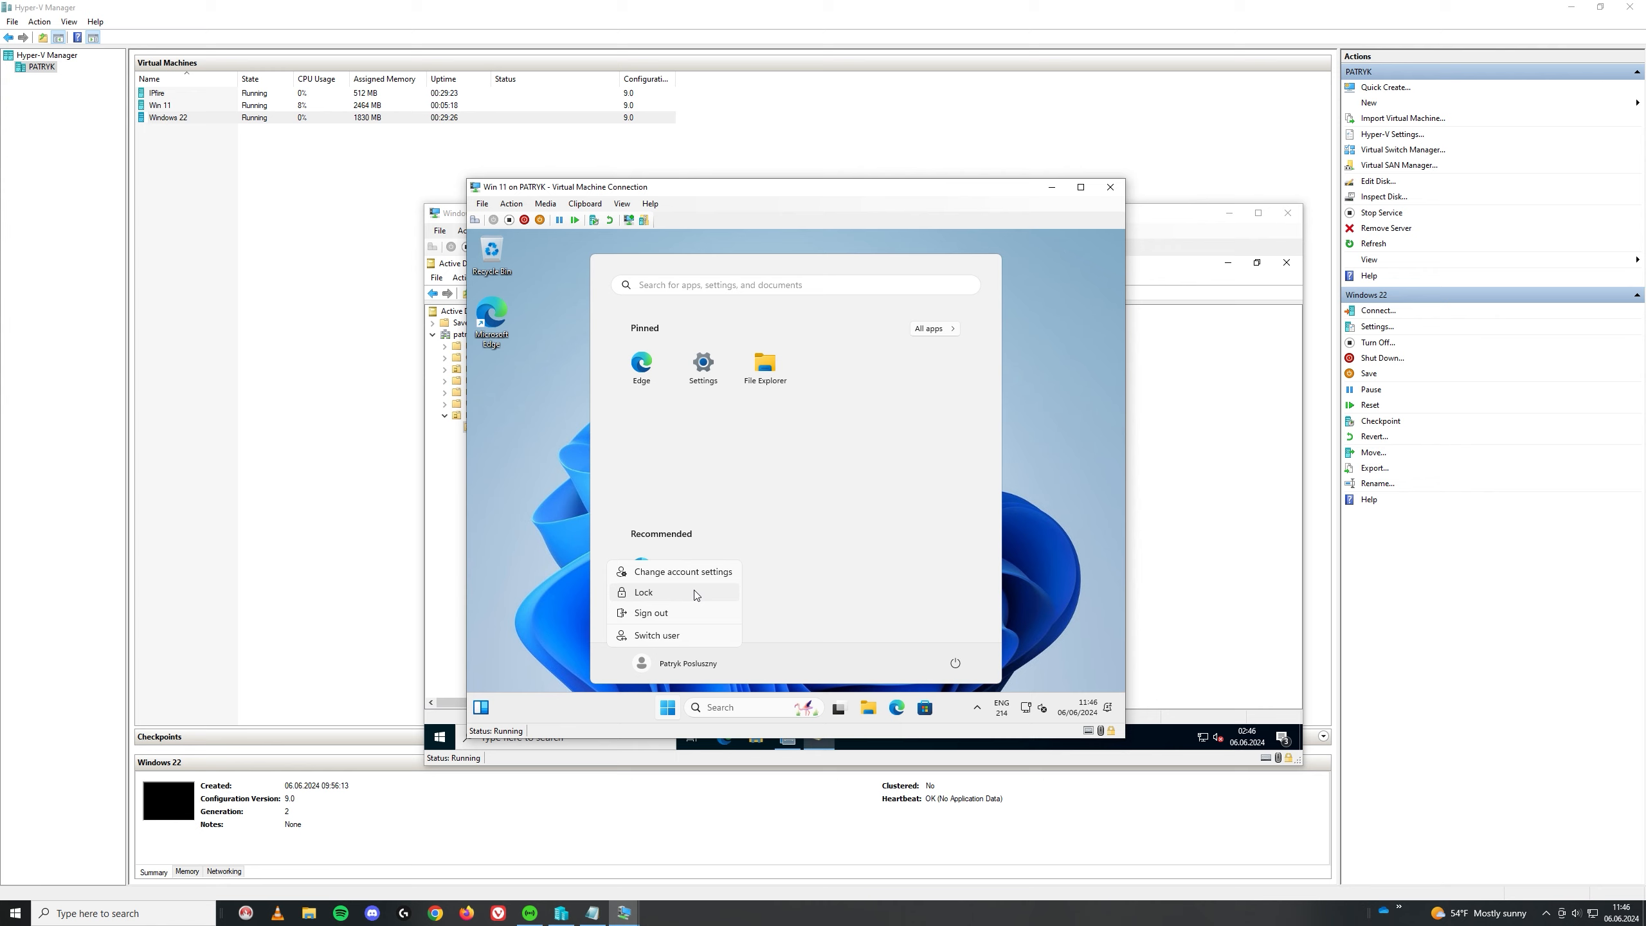
left_click(674, 634)
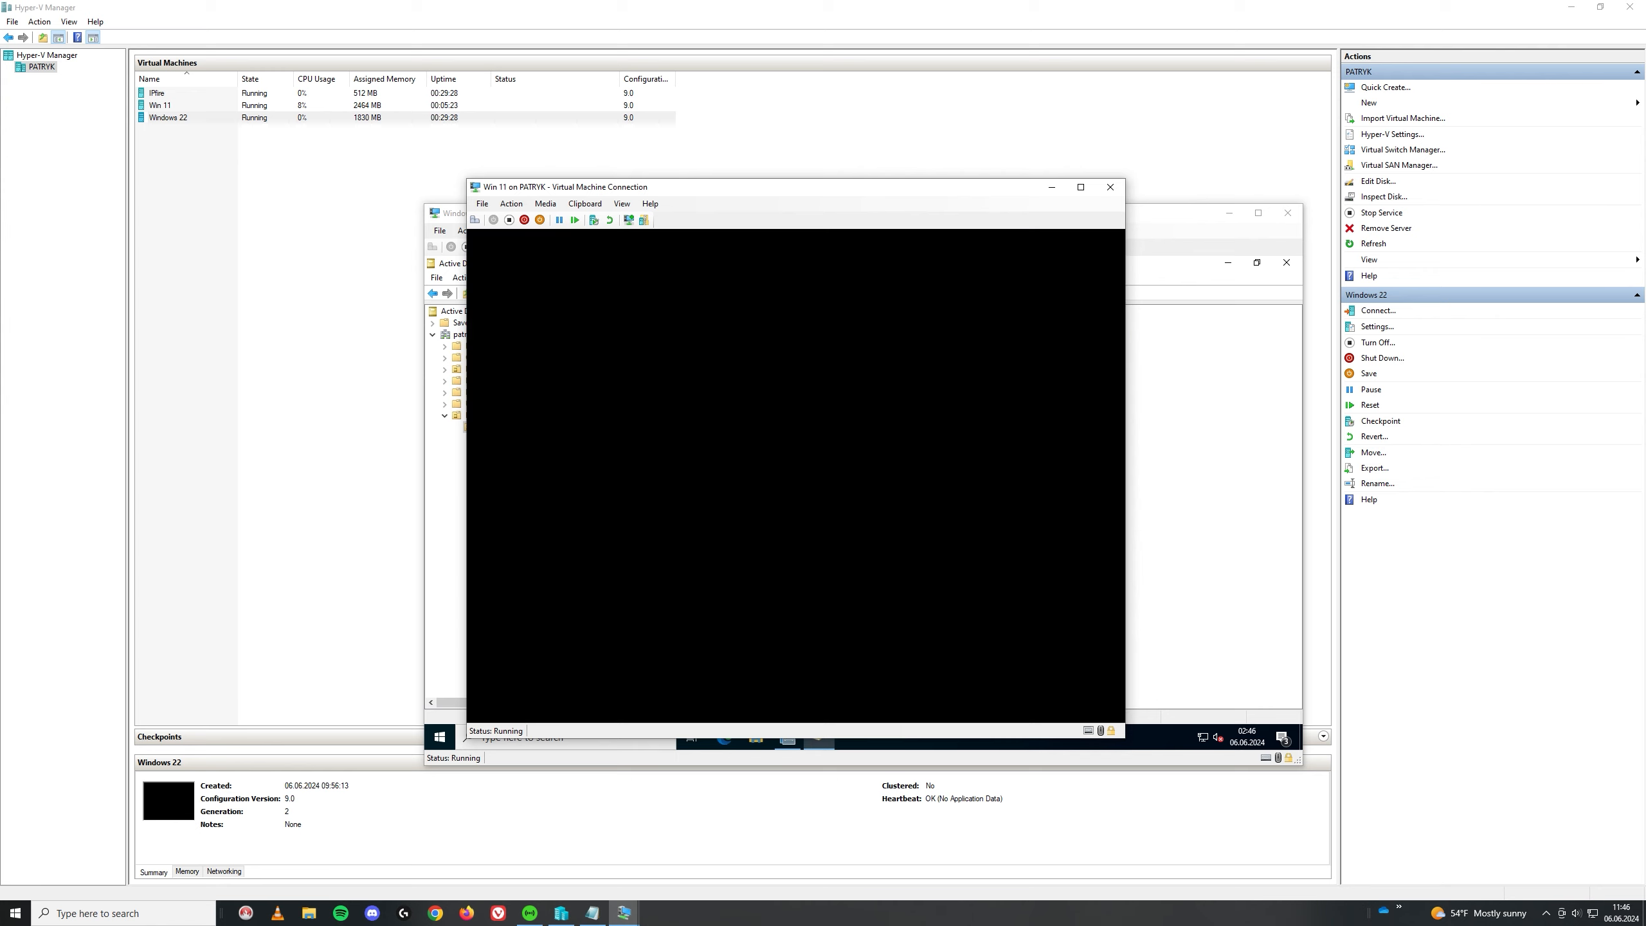
Step: Sign in as Other user with another domain account's username and password
left_click(548, 687)
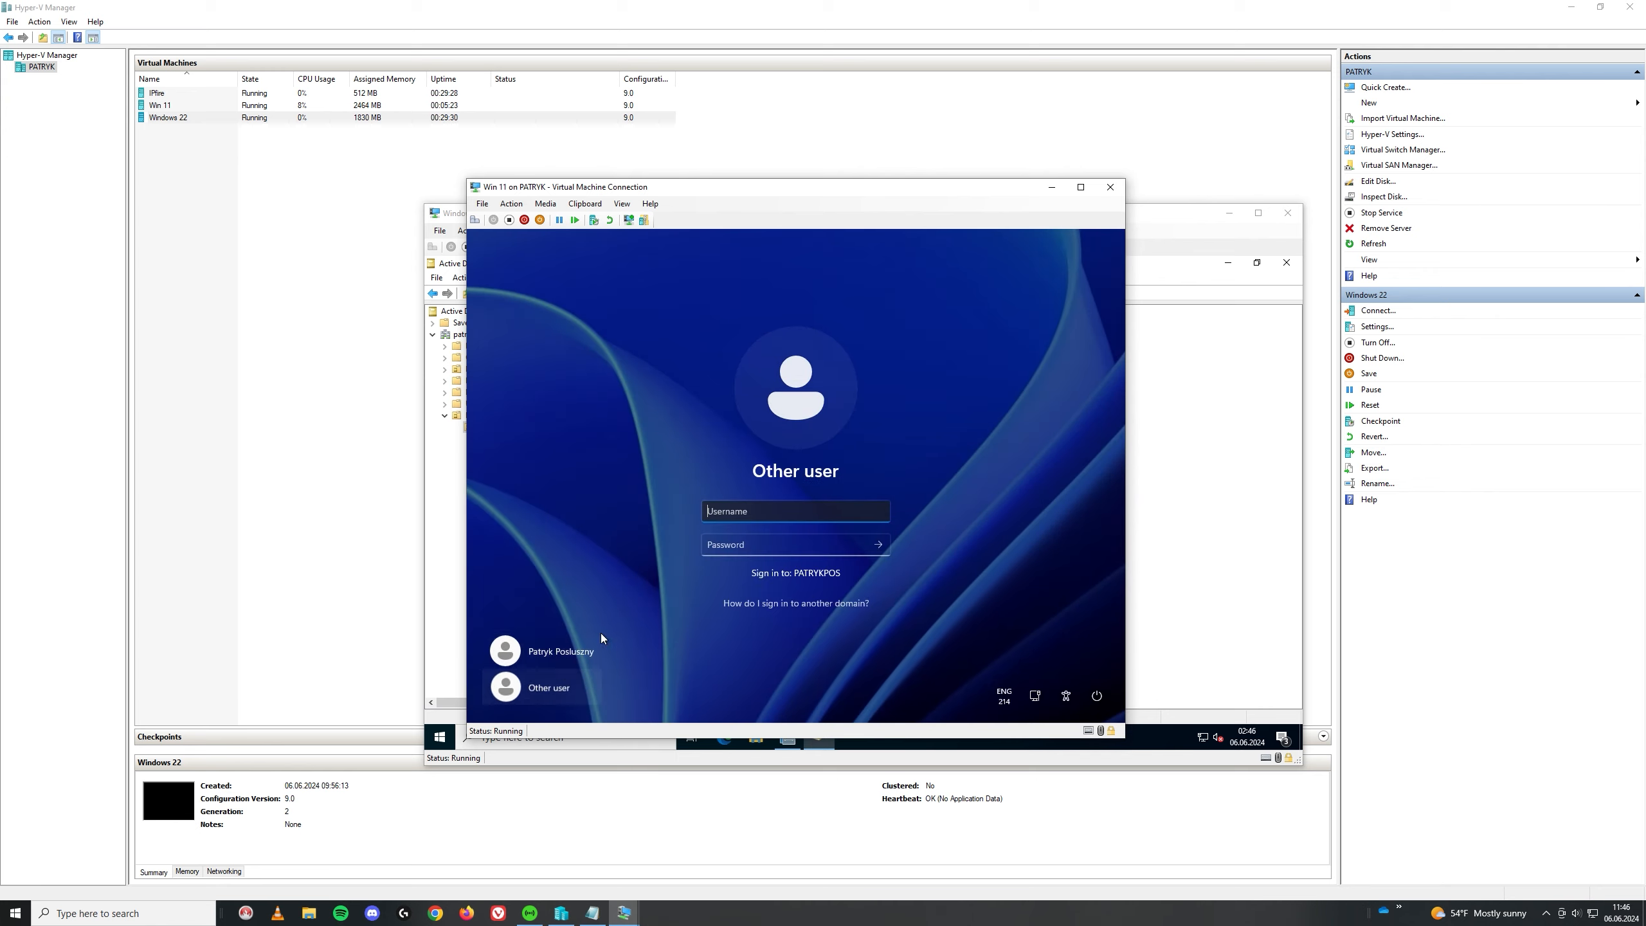
type("olka0202")
key("Tab")
type("•••••")
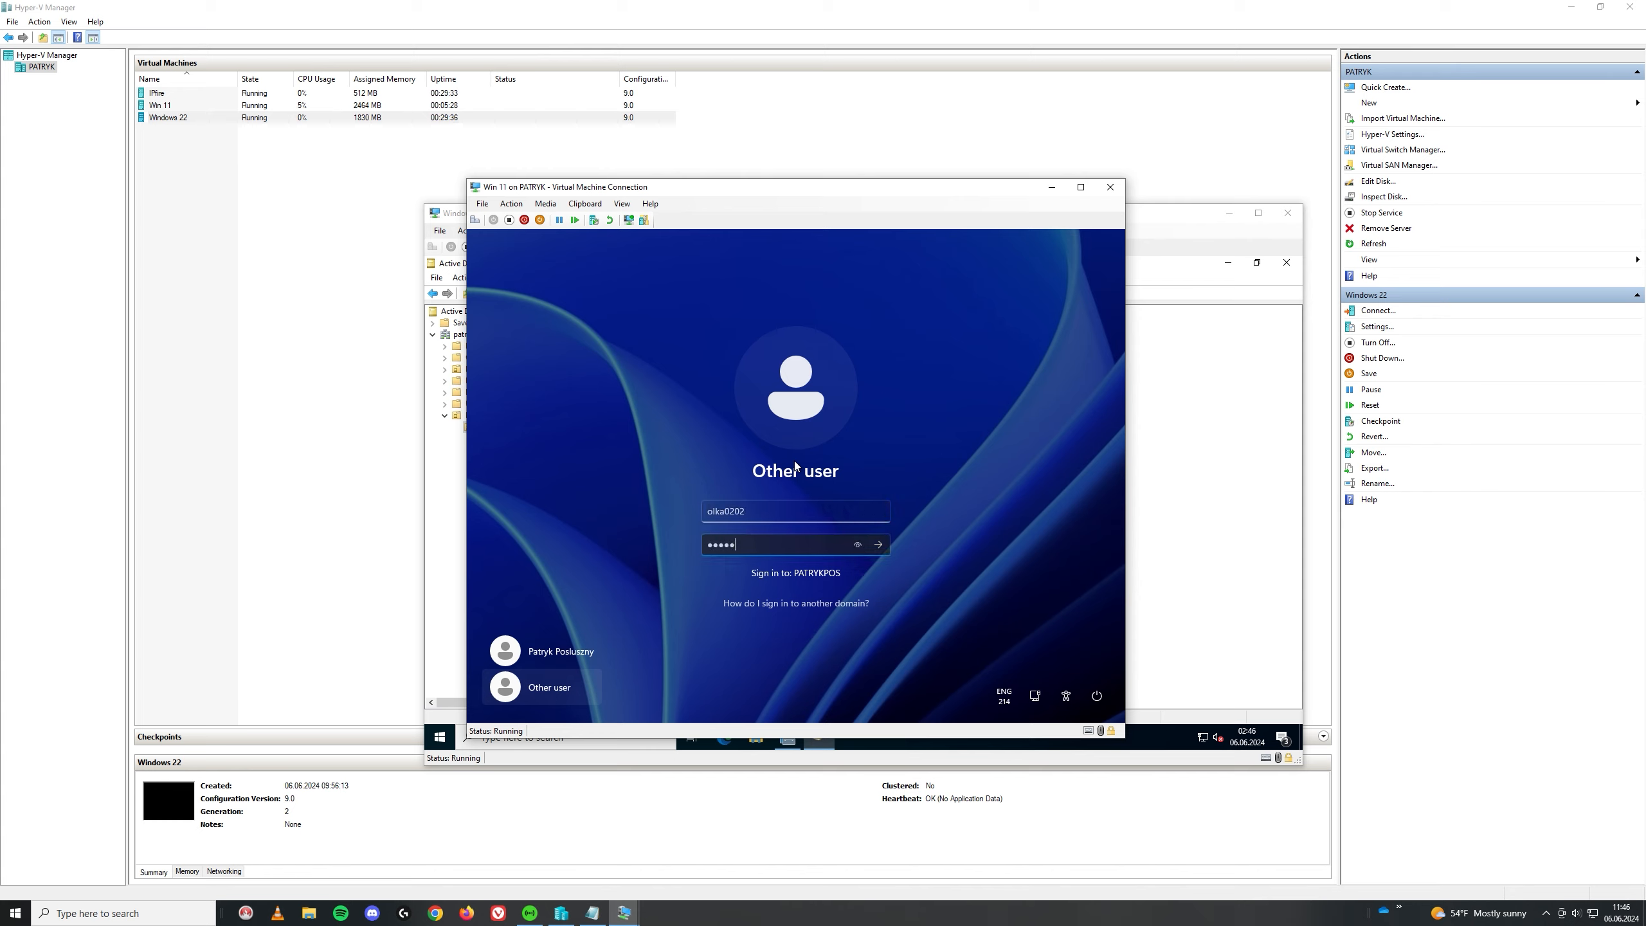
type("••••")
key("BackSpace")
key("BackSpace")
key("BackSpace")
key("BackSpace")
key("BackSpace")
key("BackSpace")
key("BackSpace")
key("BackSpace")
key("BackSpace")
type("••••••••")
key("Return")
key("Return")
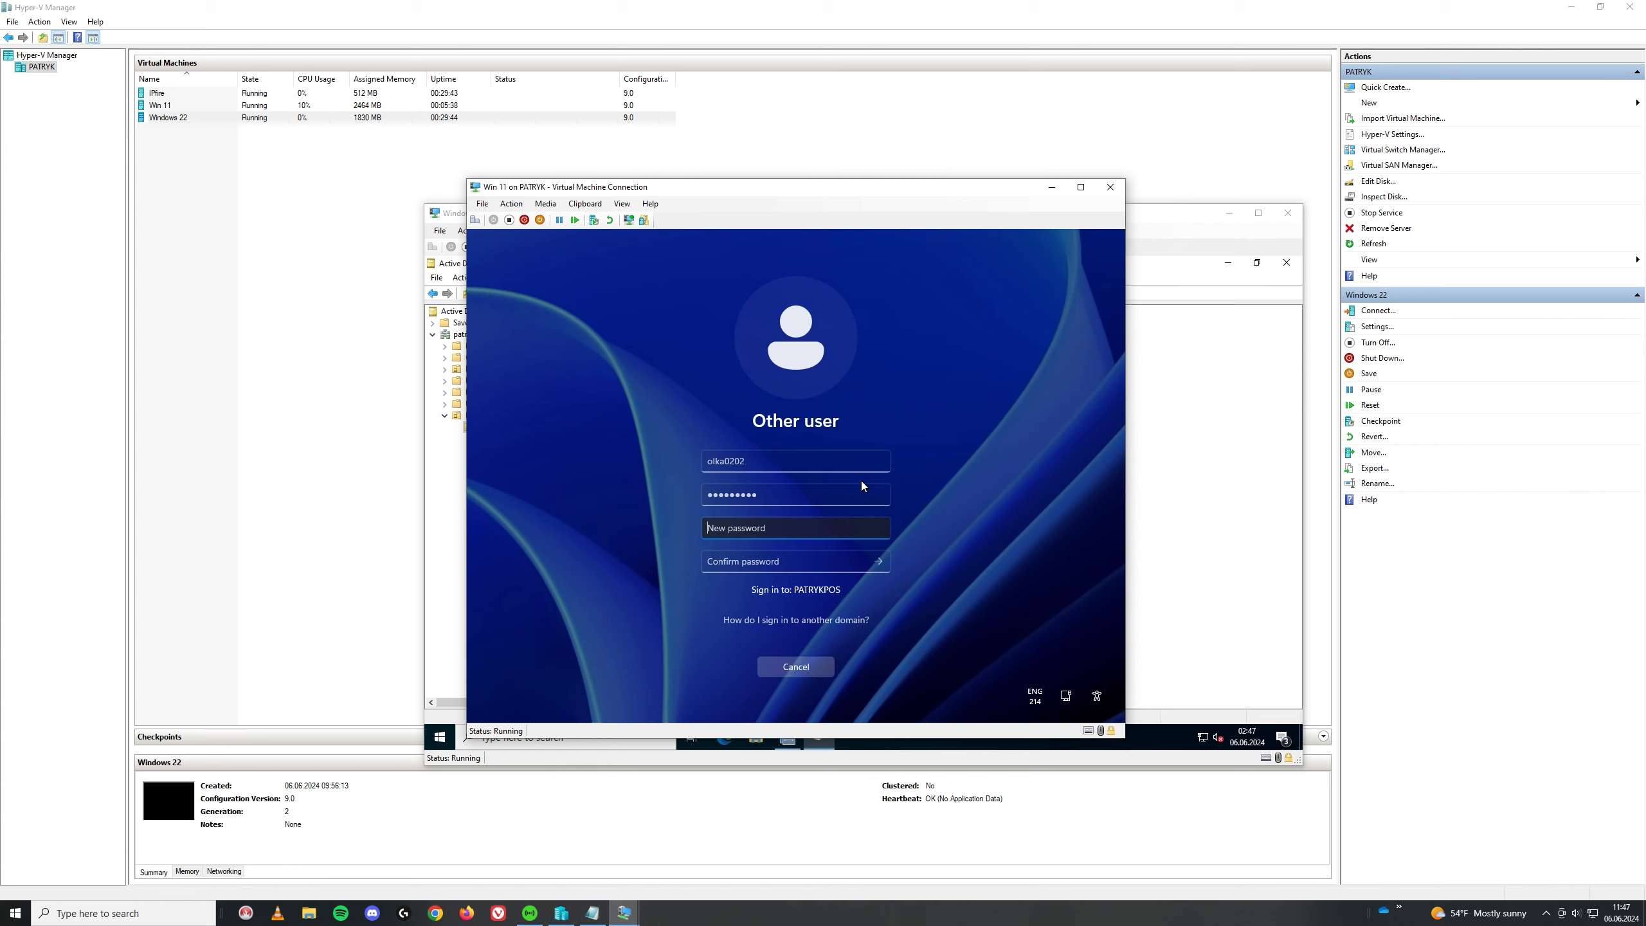
Step: Set and confirm the required new password for the domain account
type("•••••••••")
key("Tab")
type("•••••••••")
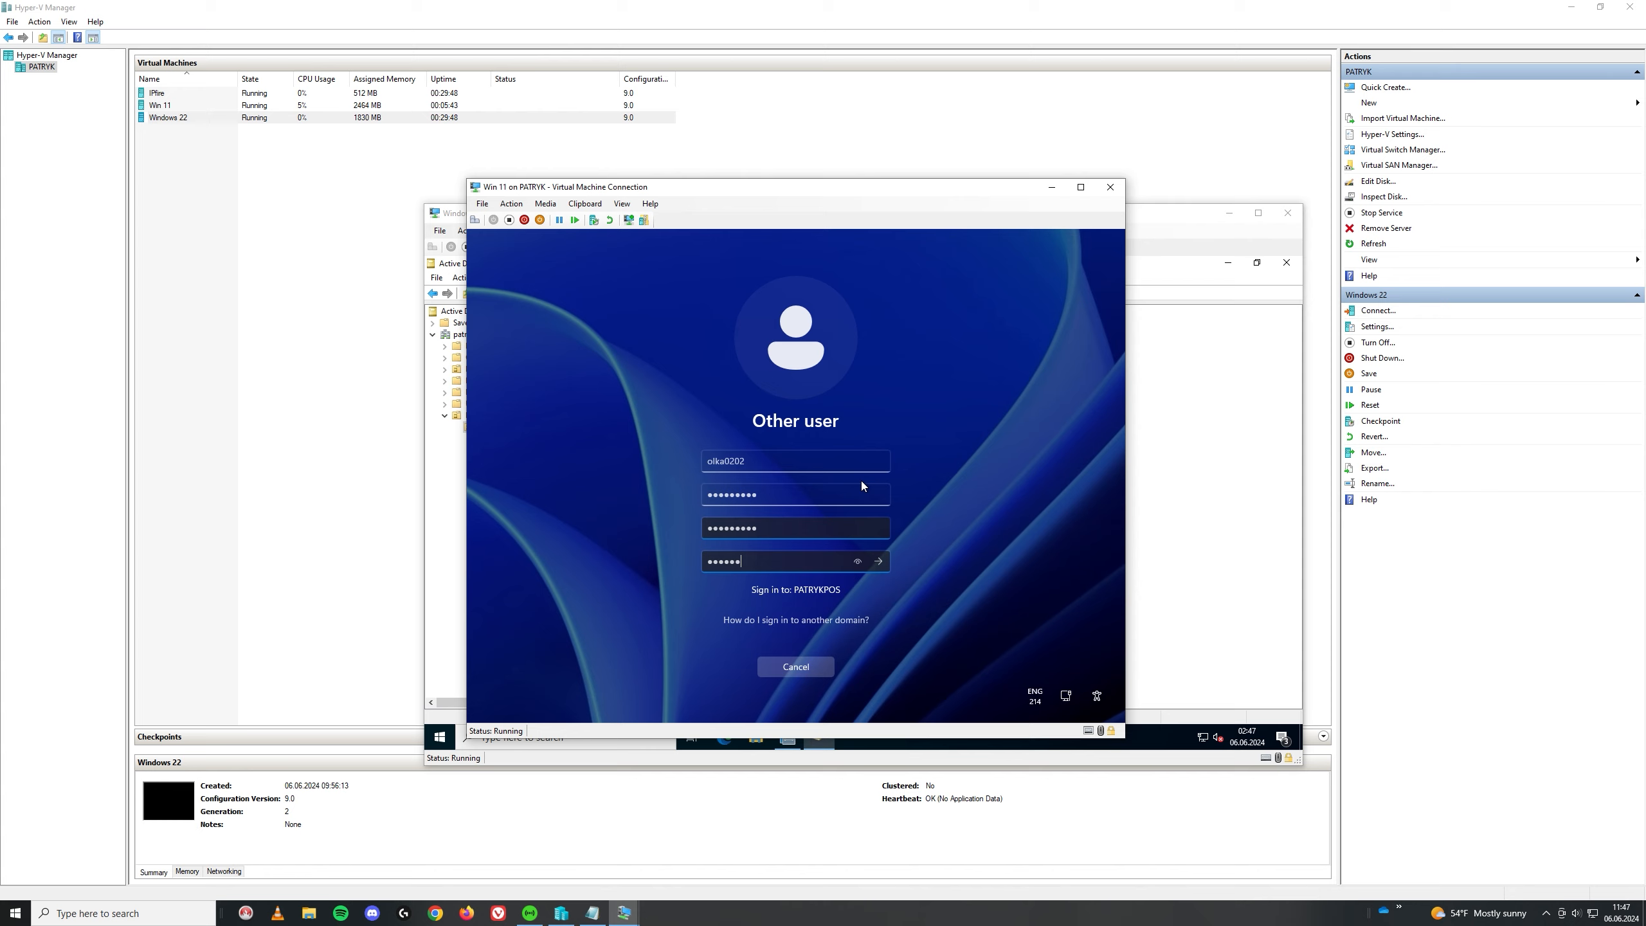
key("Return")
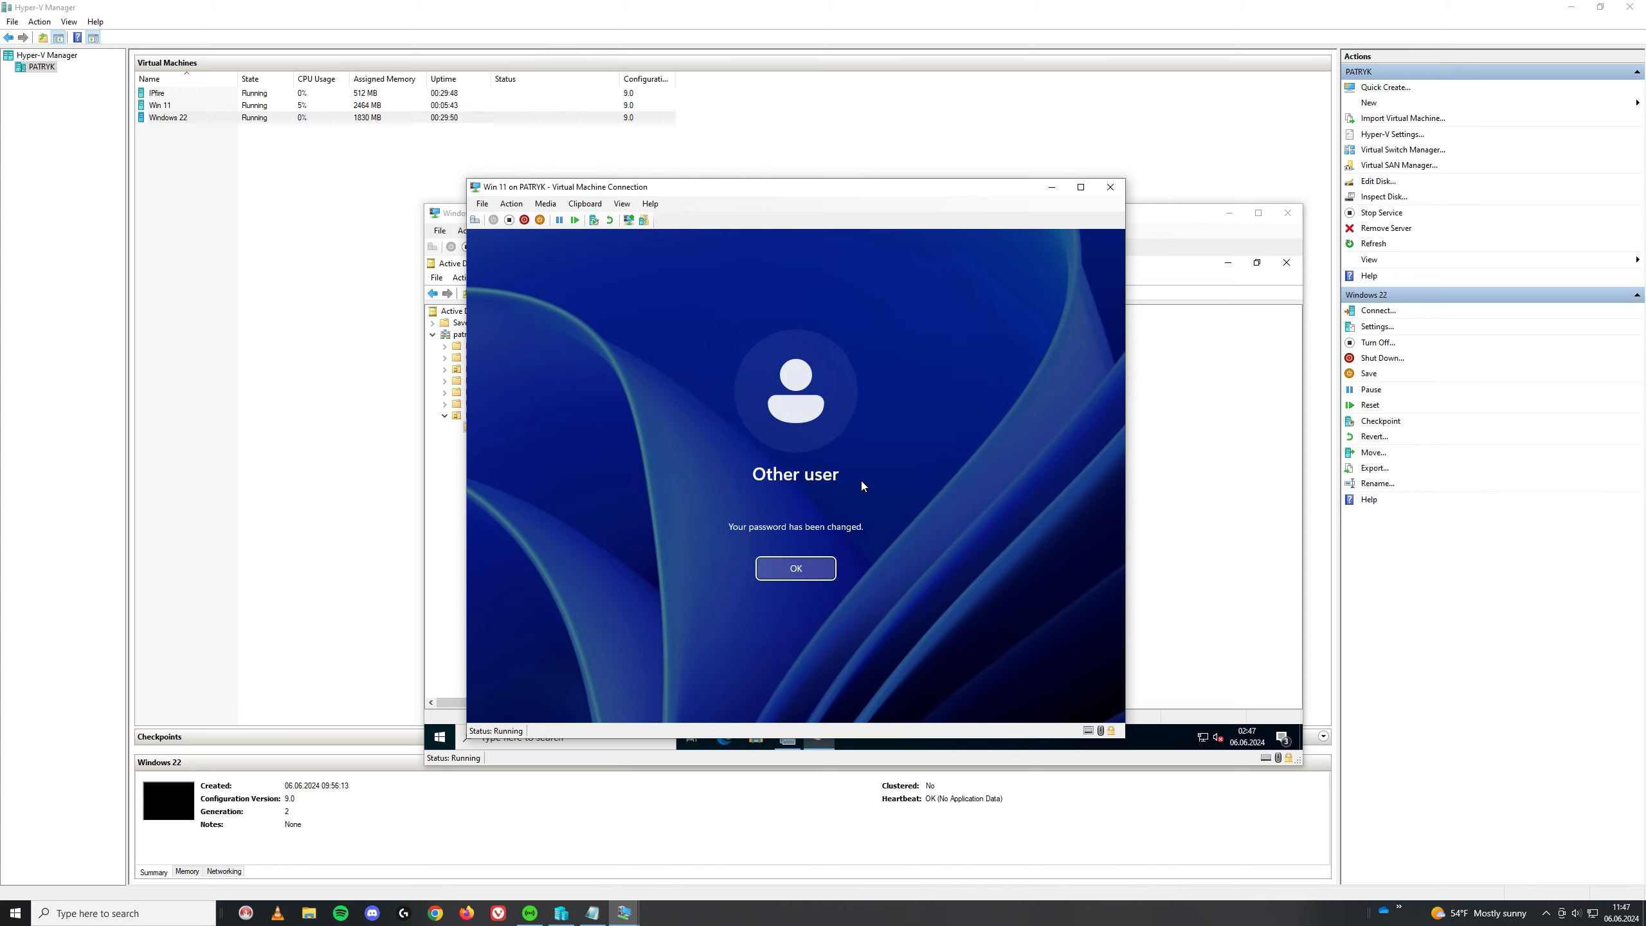
key("Return")
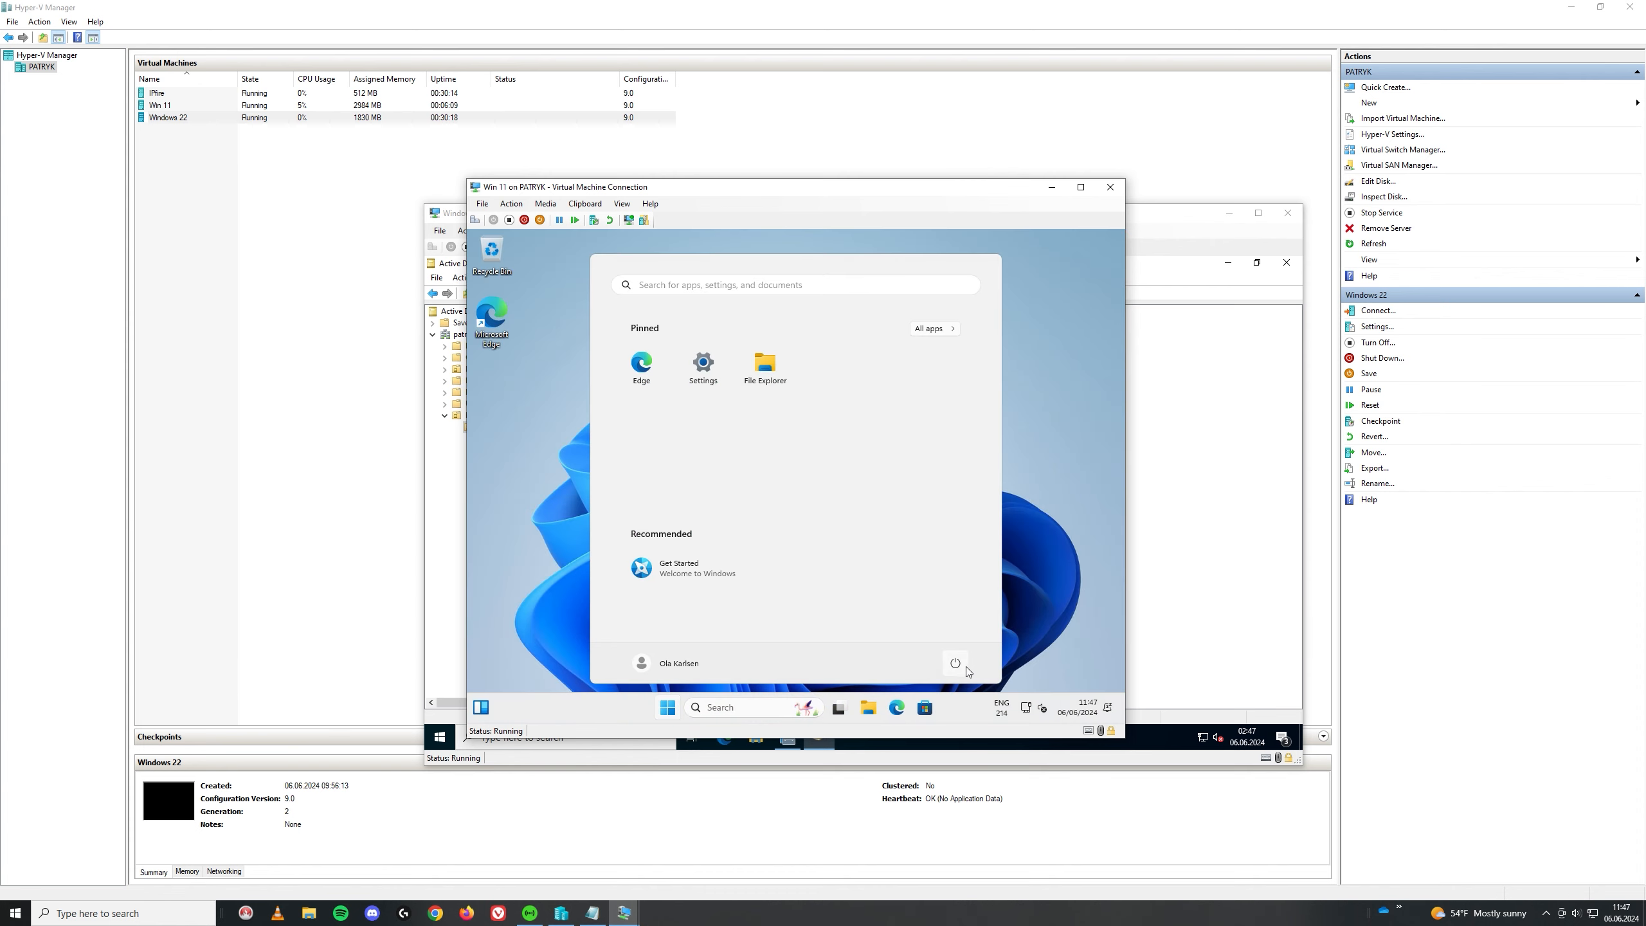
Step: Search 'cmd' from the taskbar and launch Command Prompt
left_click(955, 663)
left_click(1032, 706)
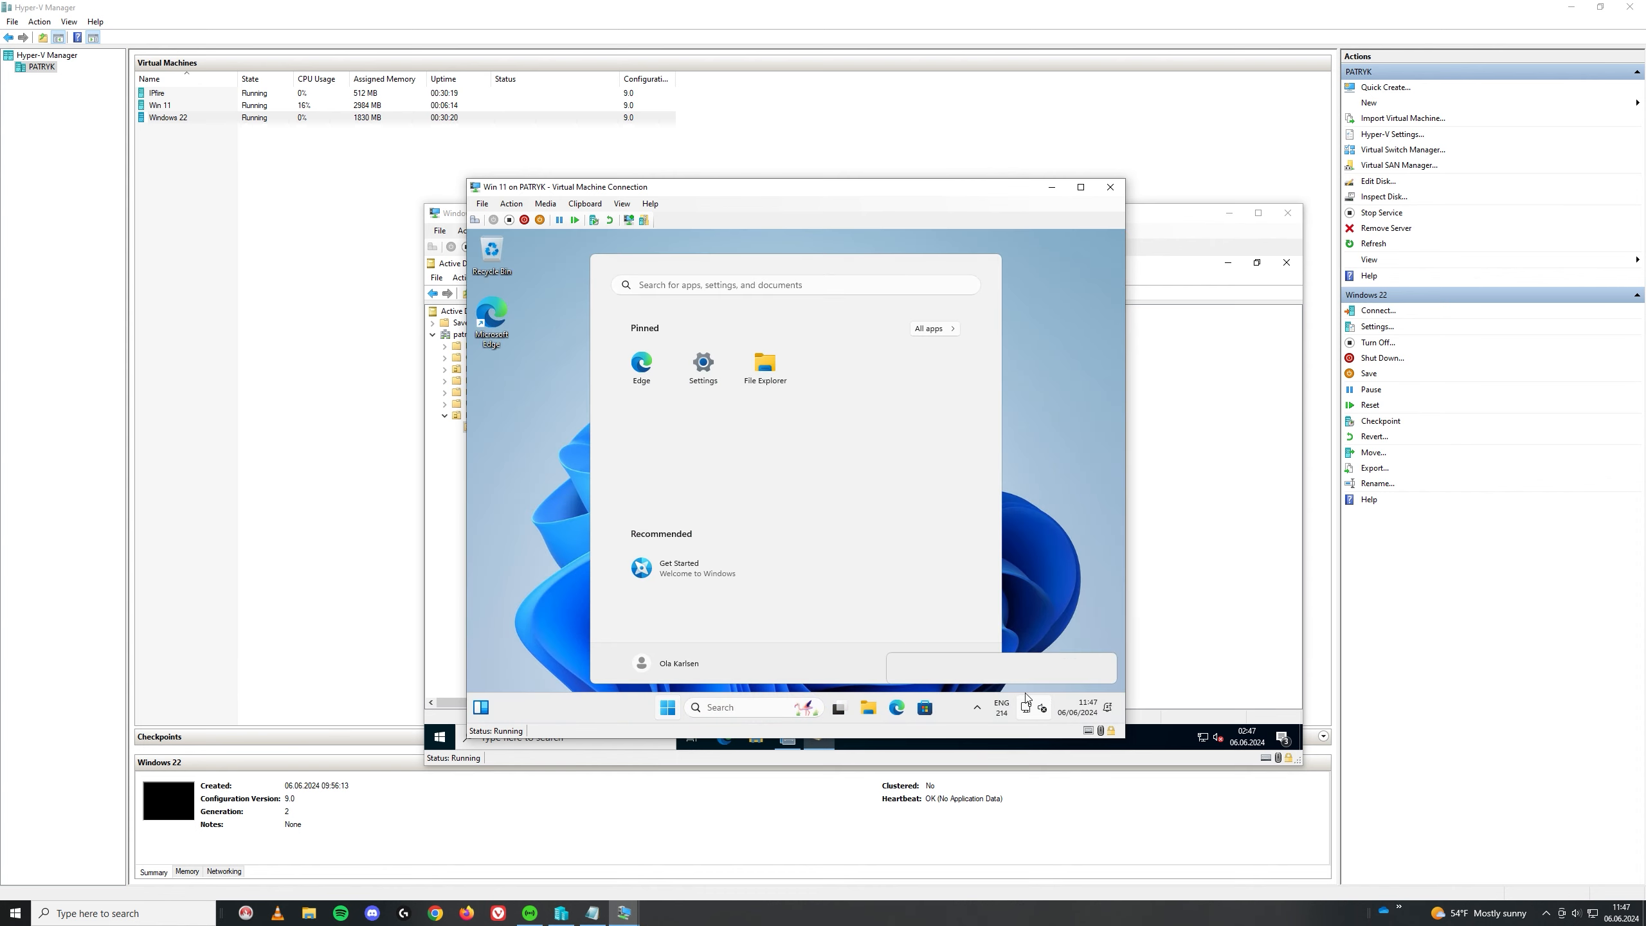
left_click(1033, 708)
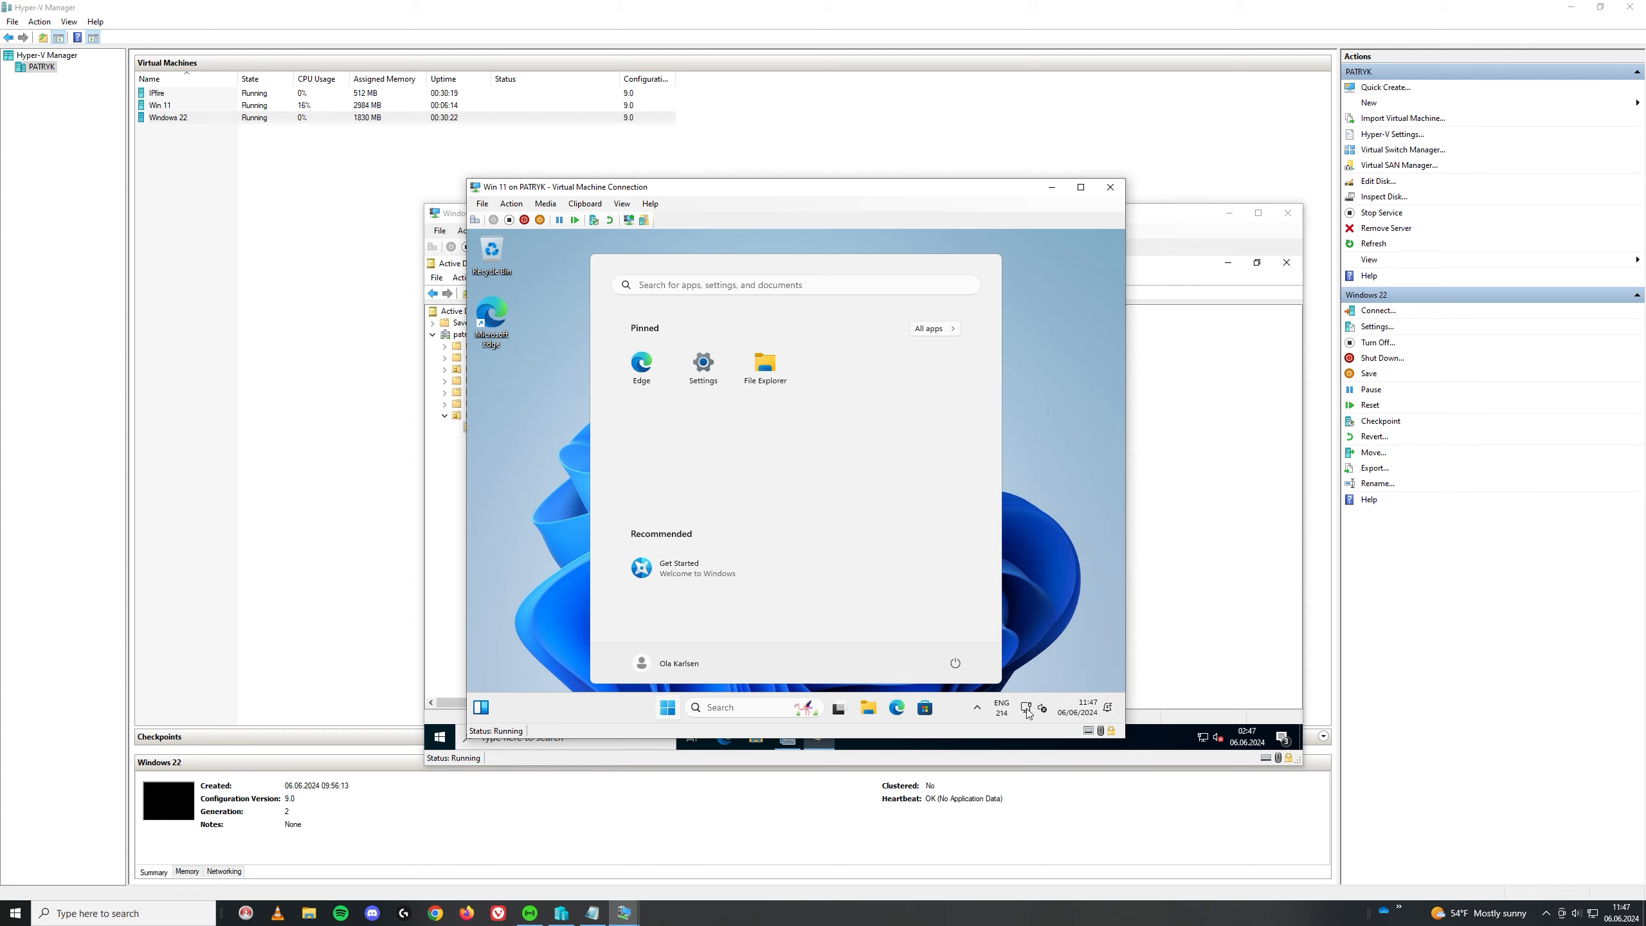
left_click(1033, 708)
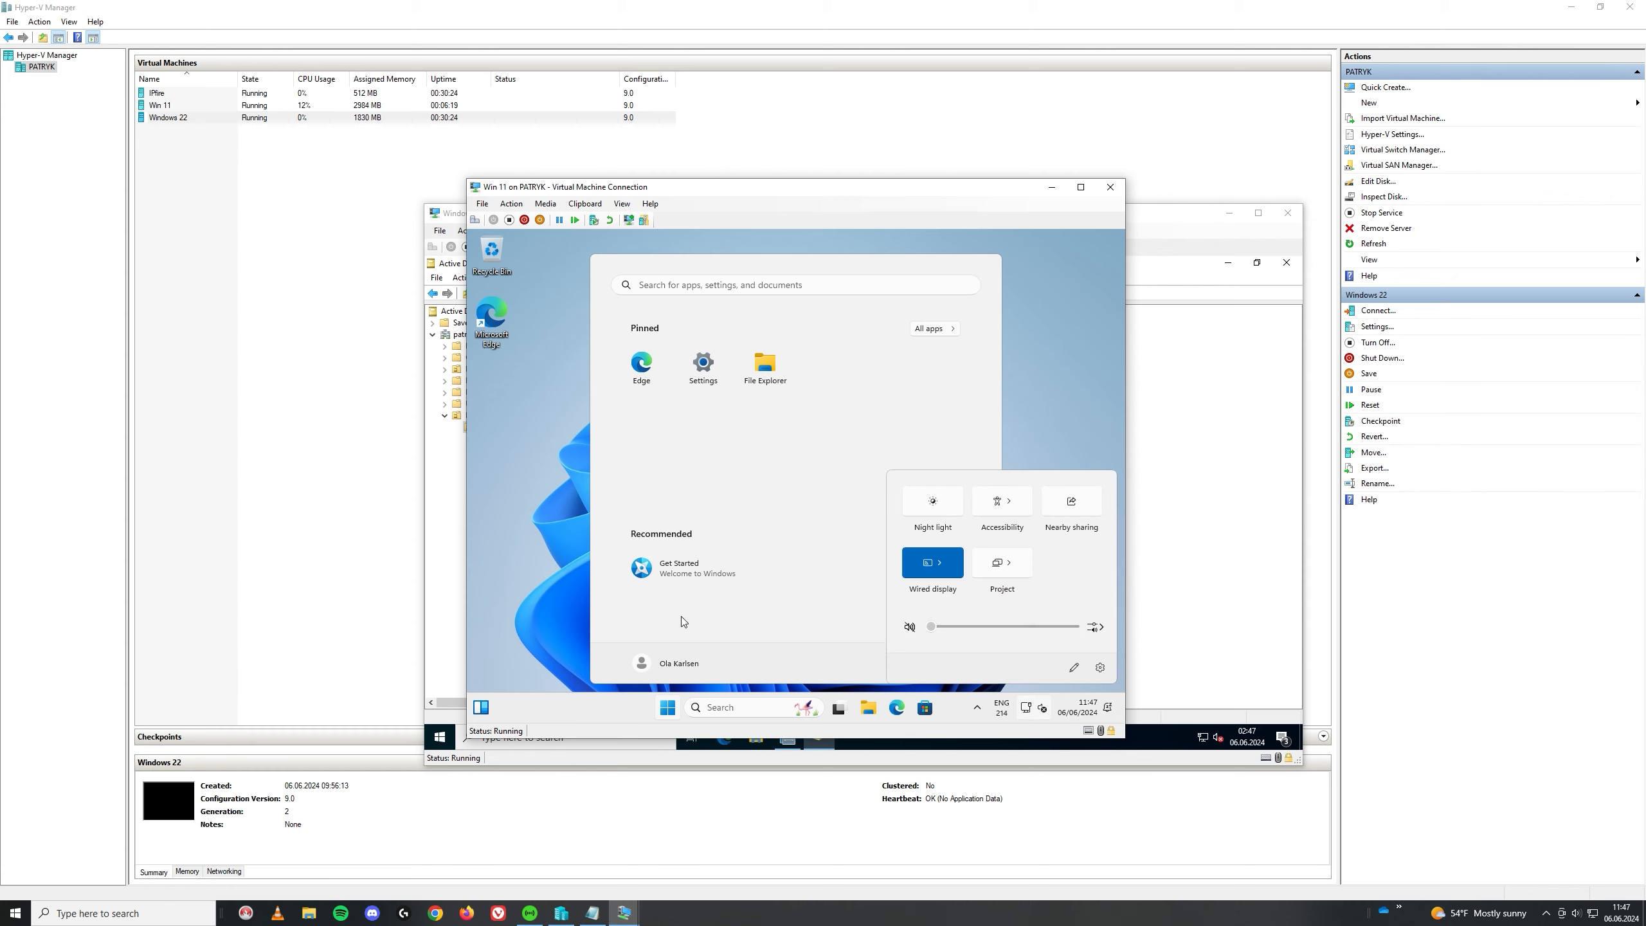
left_click(725, 709)
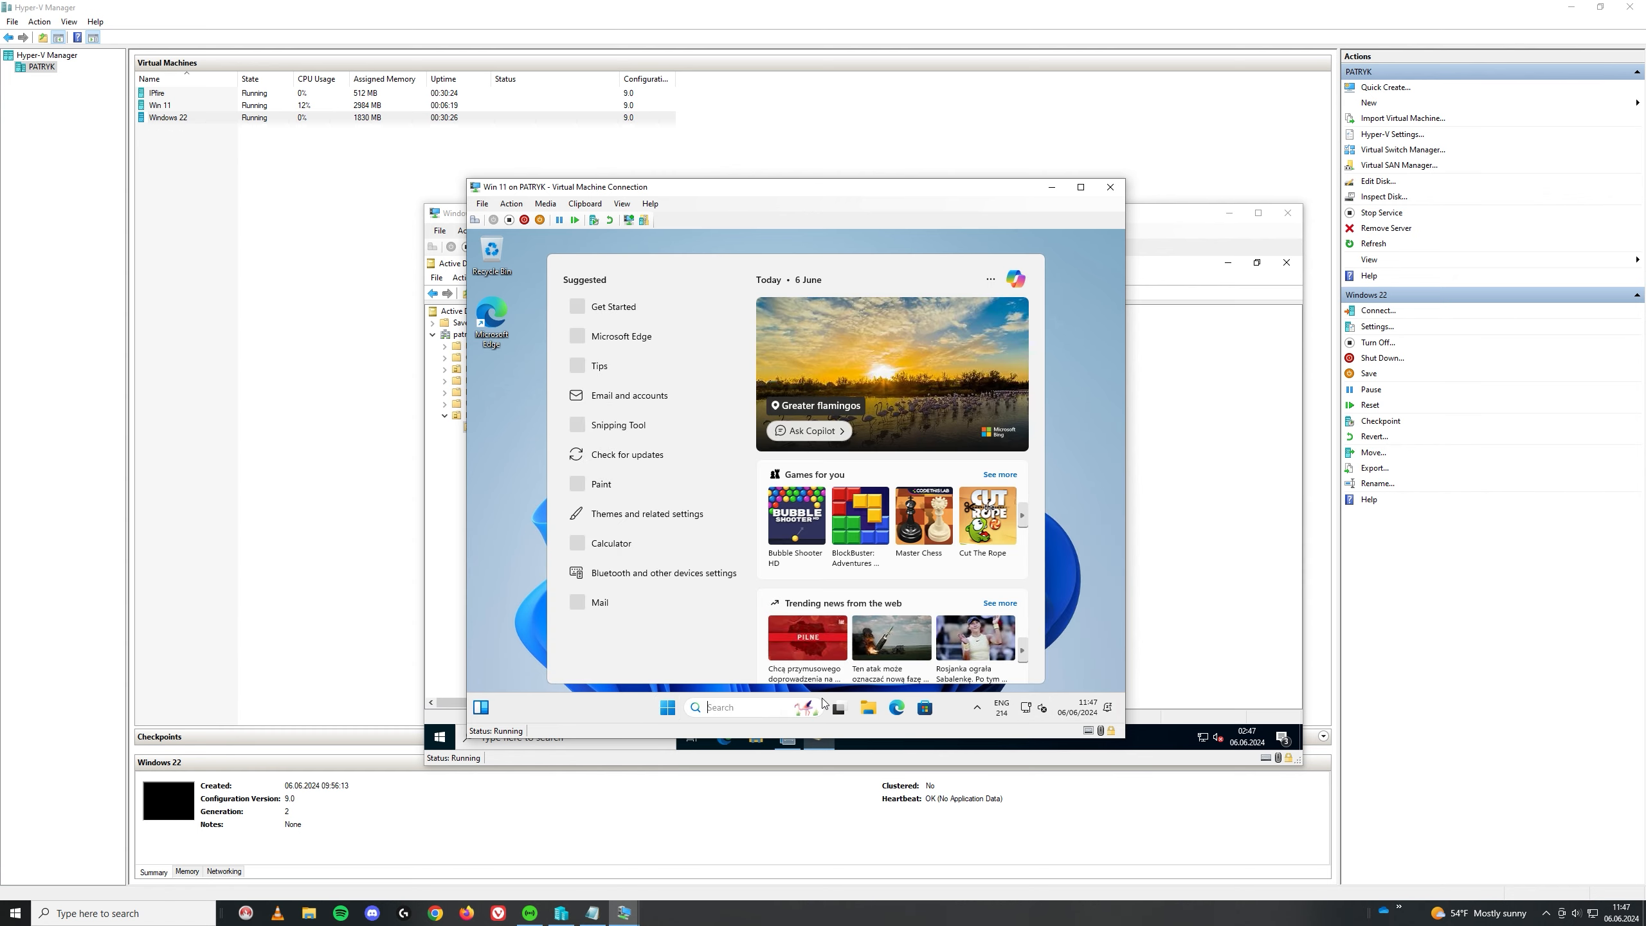
type("cmd")
key("Return")
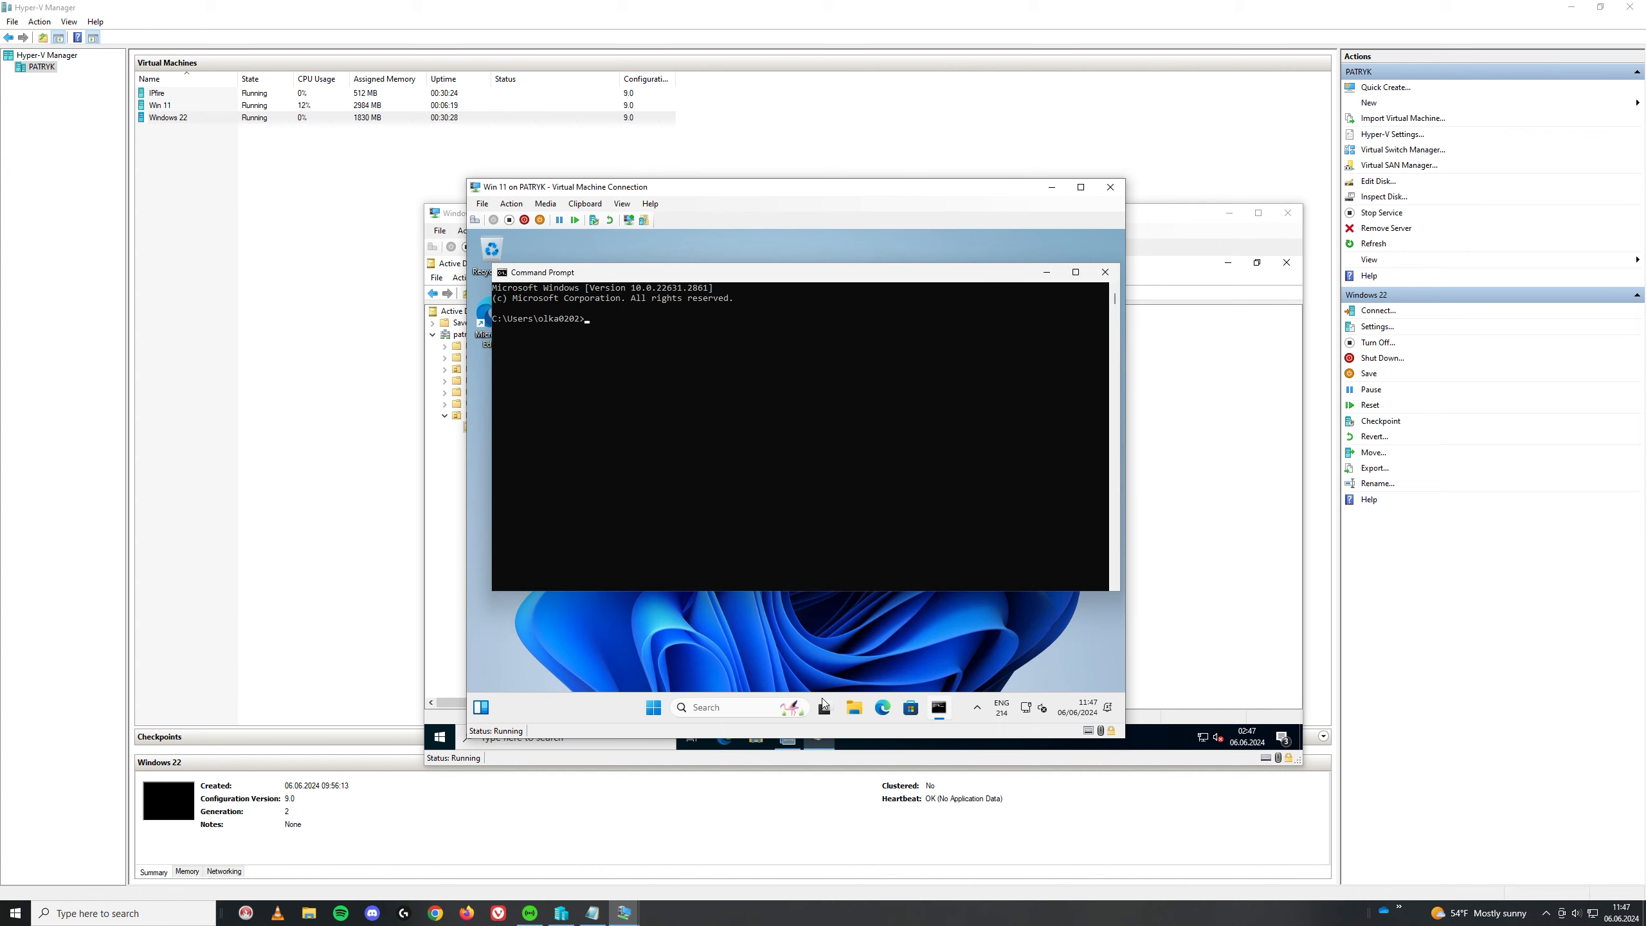
Step: Run ipconfig and highlight the IPv4 address 192.168.100.25 and the DNS suffix
type("ipconfig")
key("Return")
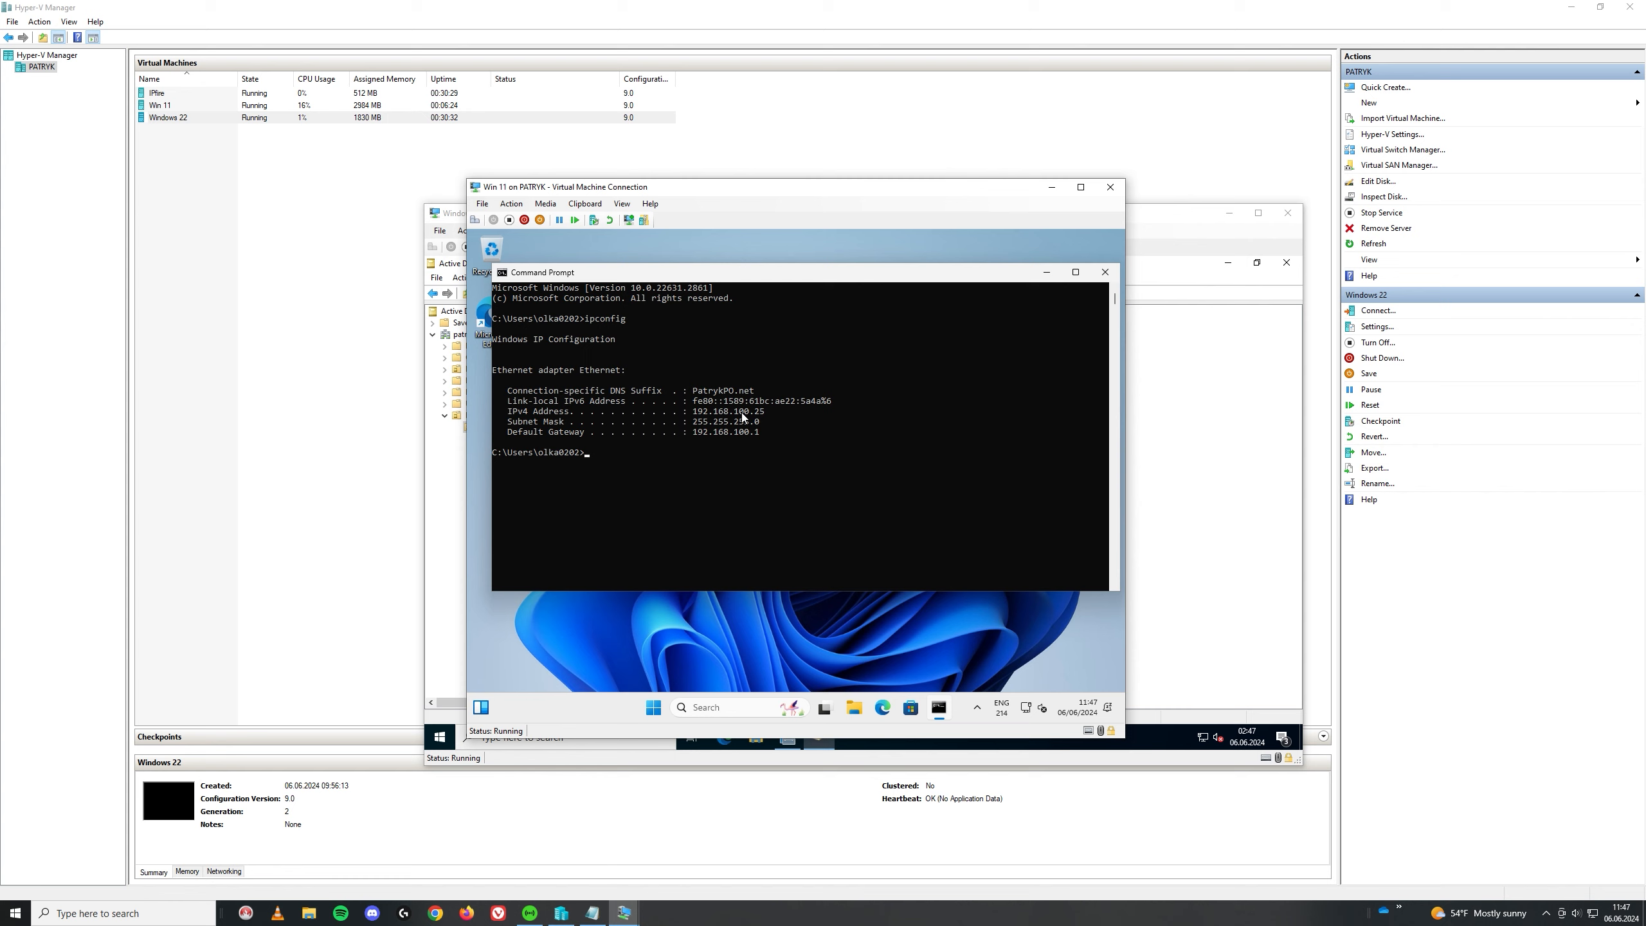
left_click_drag(754, 411, 764, 411)
left_click_drag(685, 388, 765, 392)
left_click(771, 393)
left_click(731, 400)
left_click(654, 707)
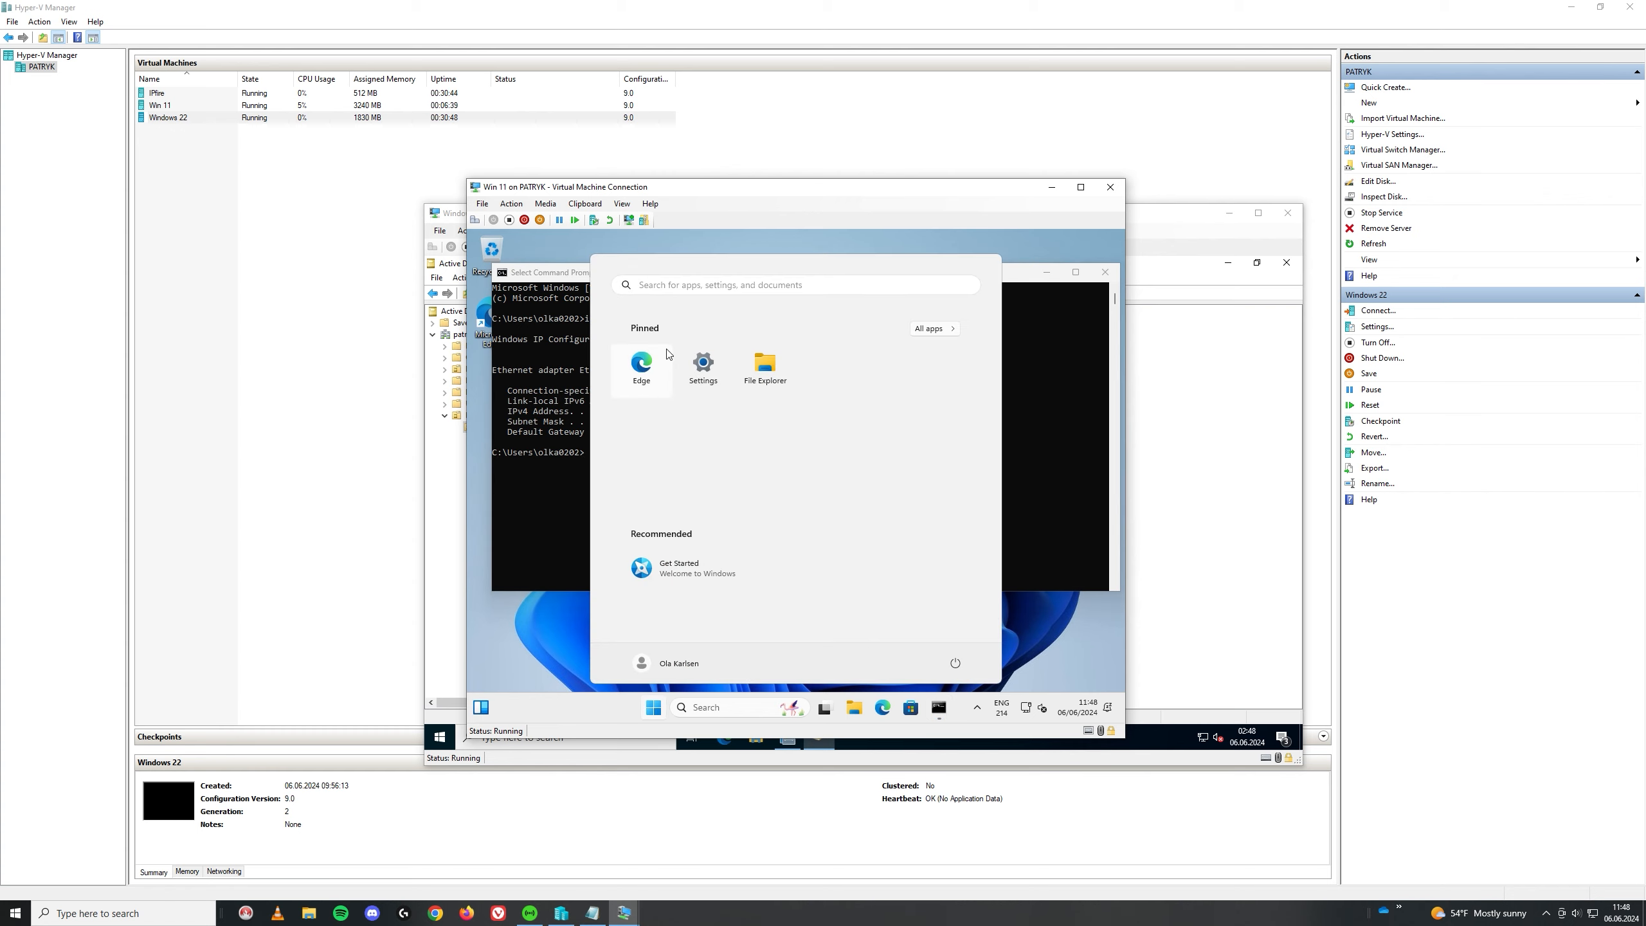
Step: Go from Control Panel through Network and Sharing Centre to the Ethernet properties
left_click(692, 285)
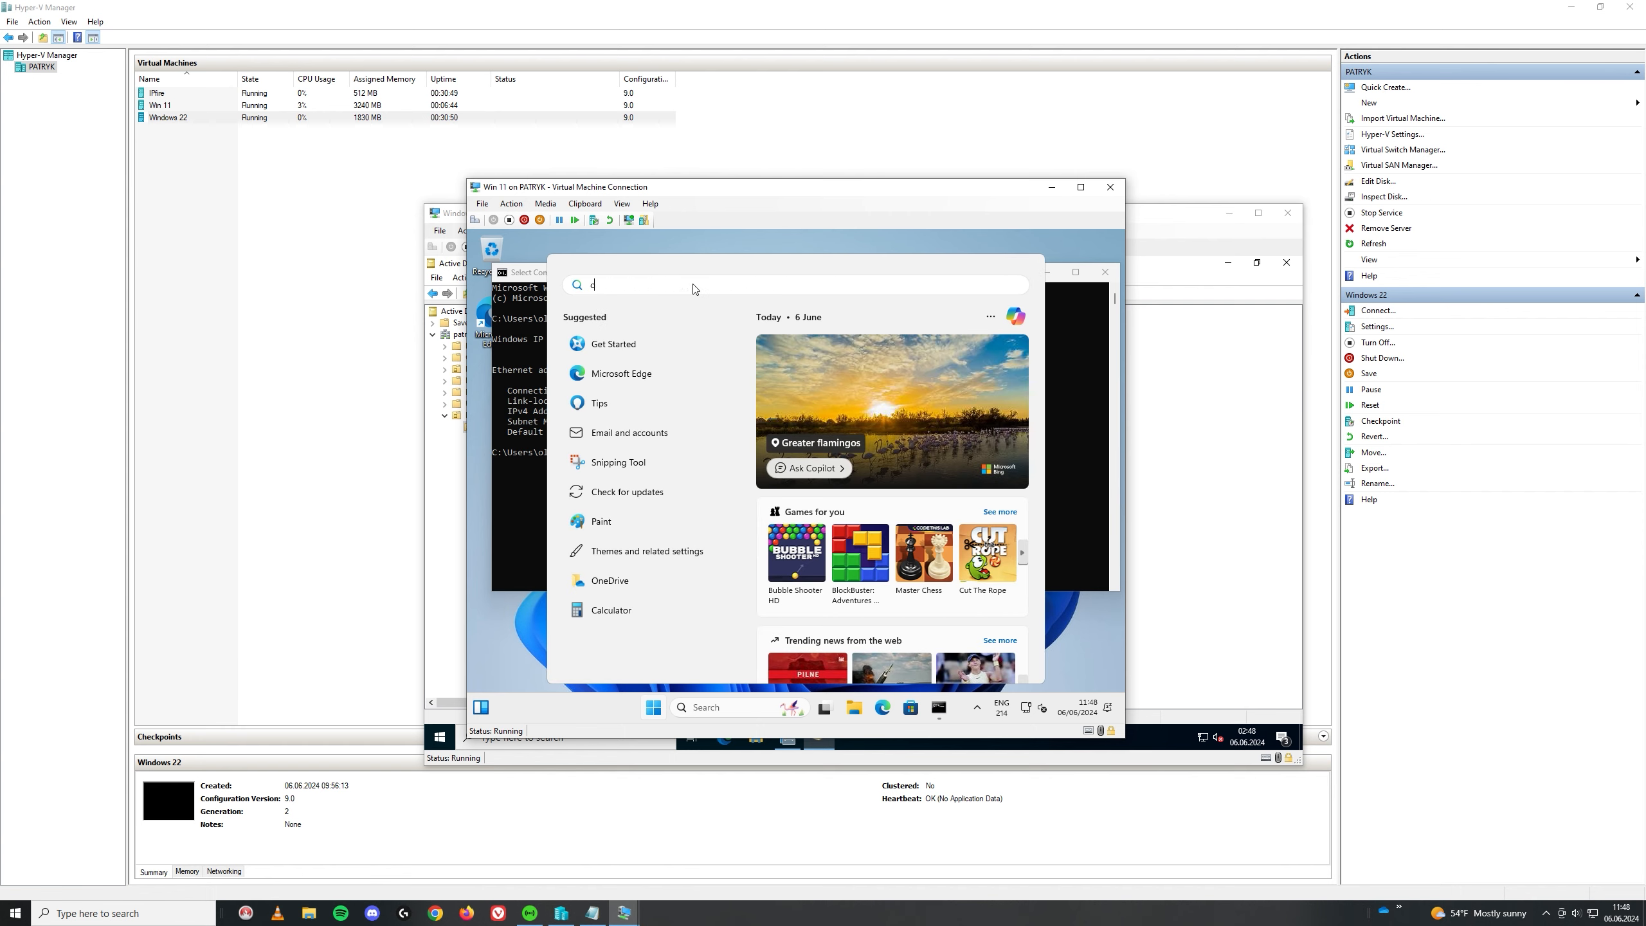
type("con")
key("Return")
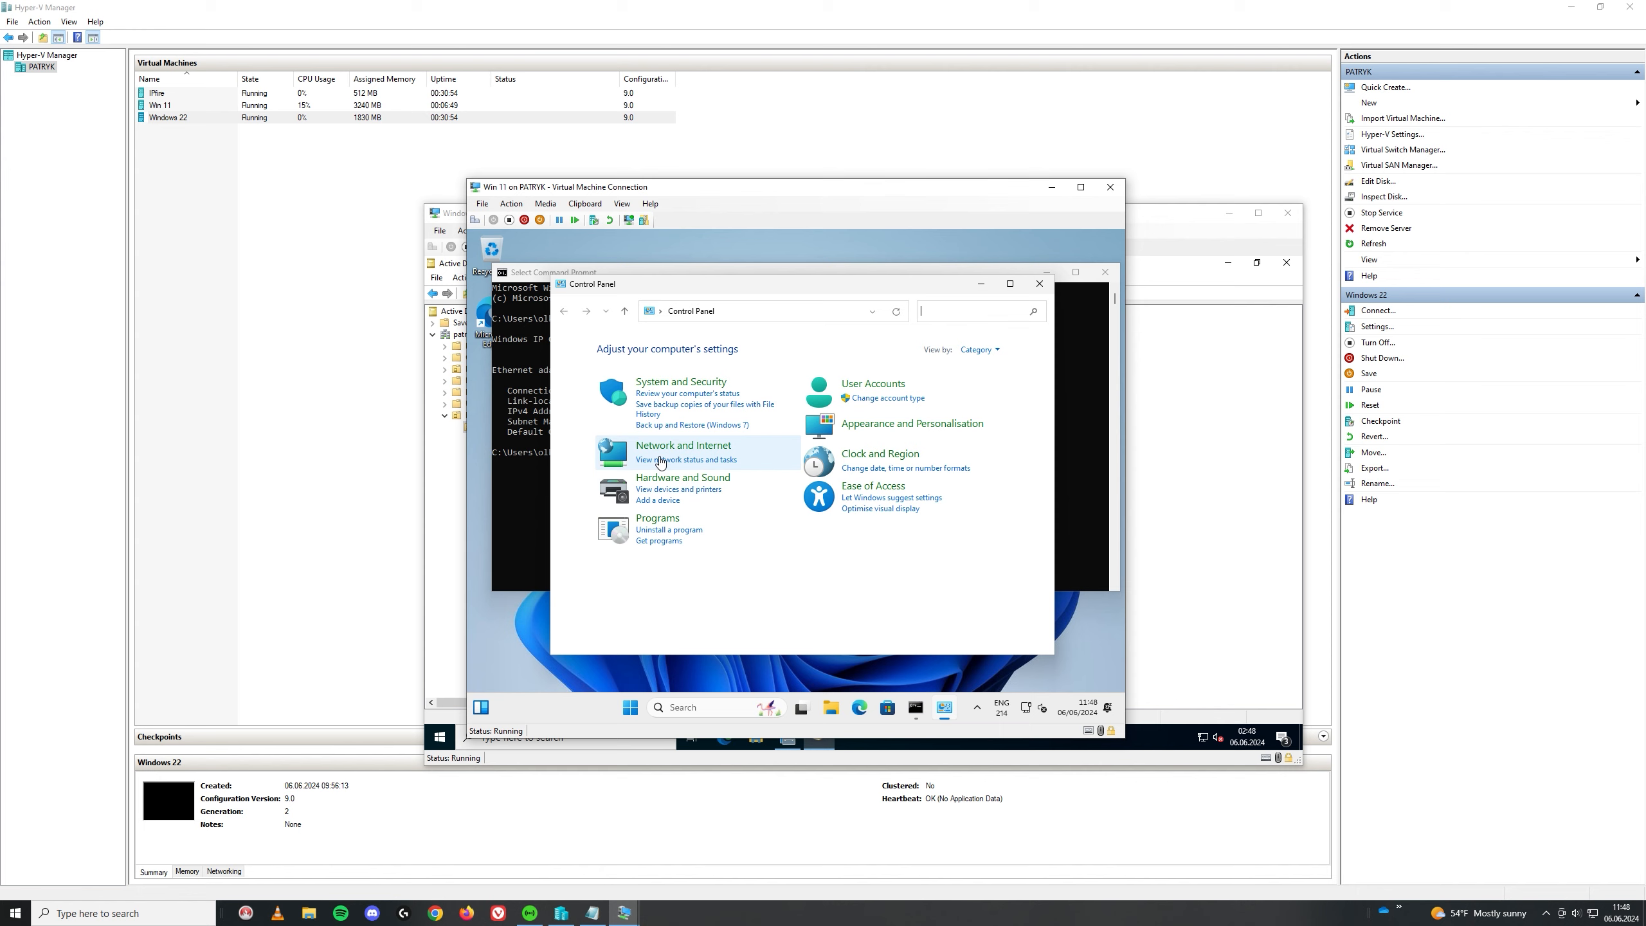
left_click(682, 448)
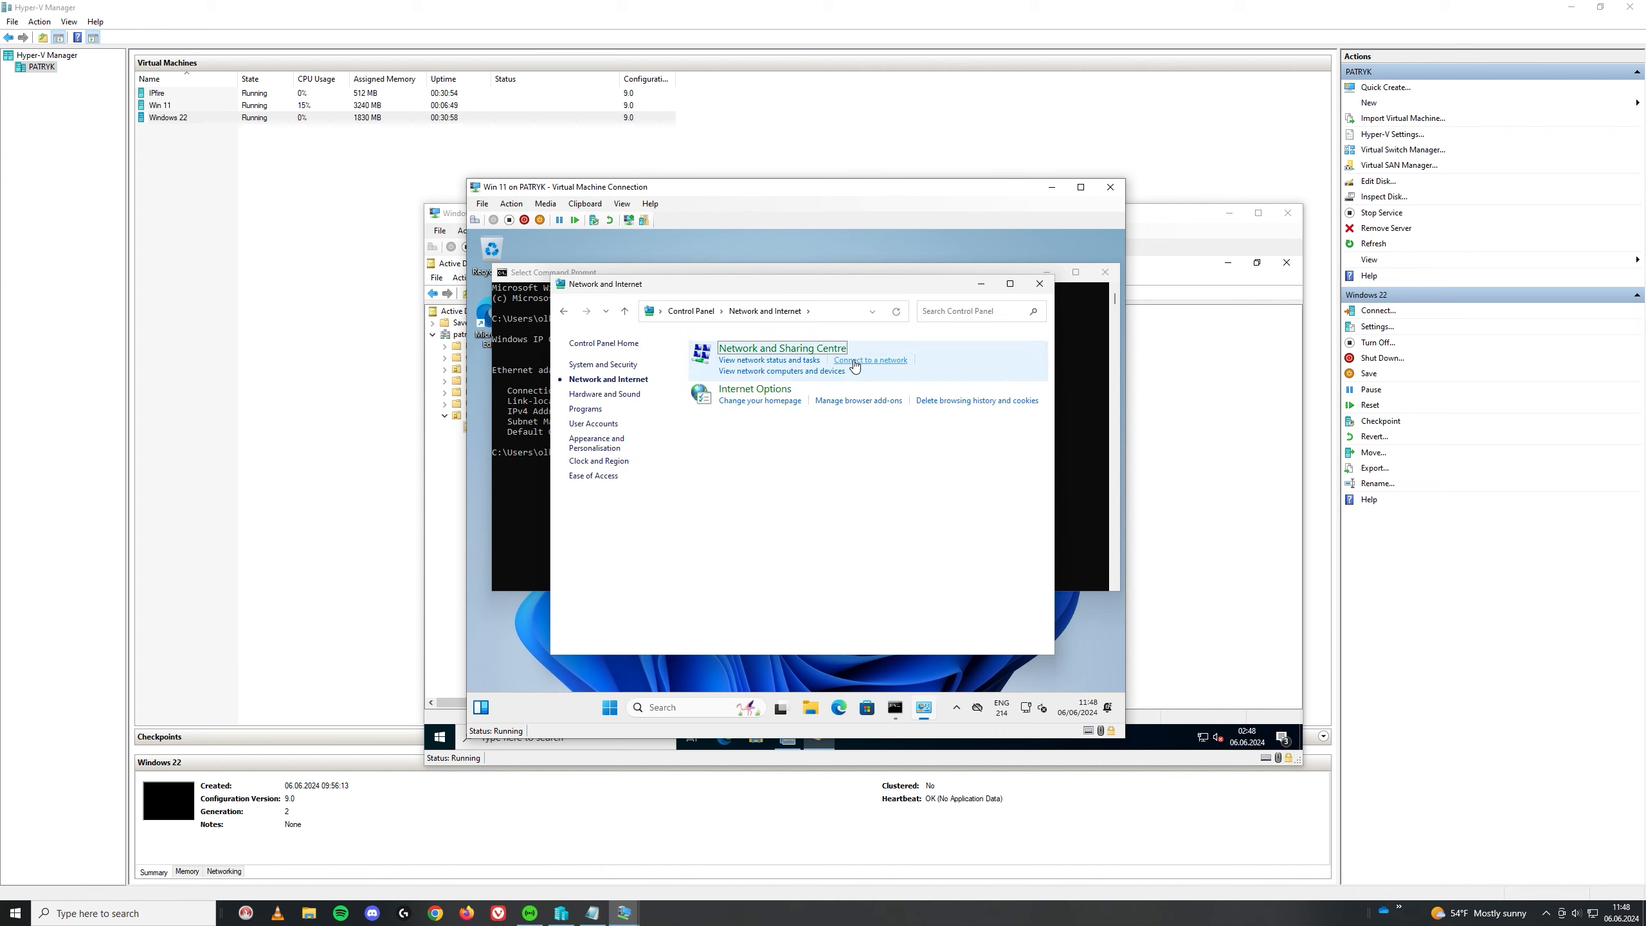
left_click(821, 353)
left_click(957, 393)
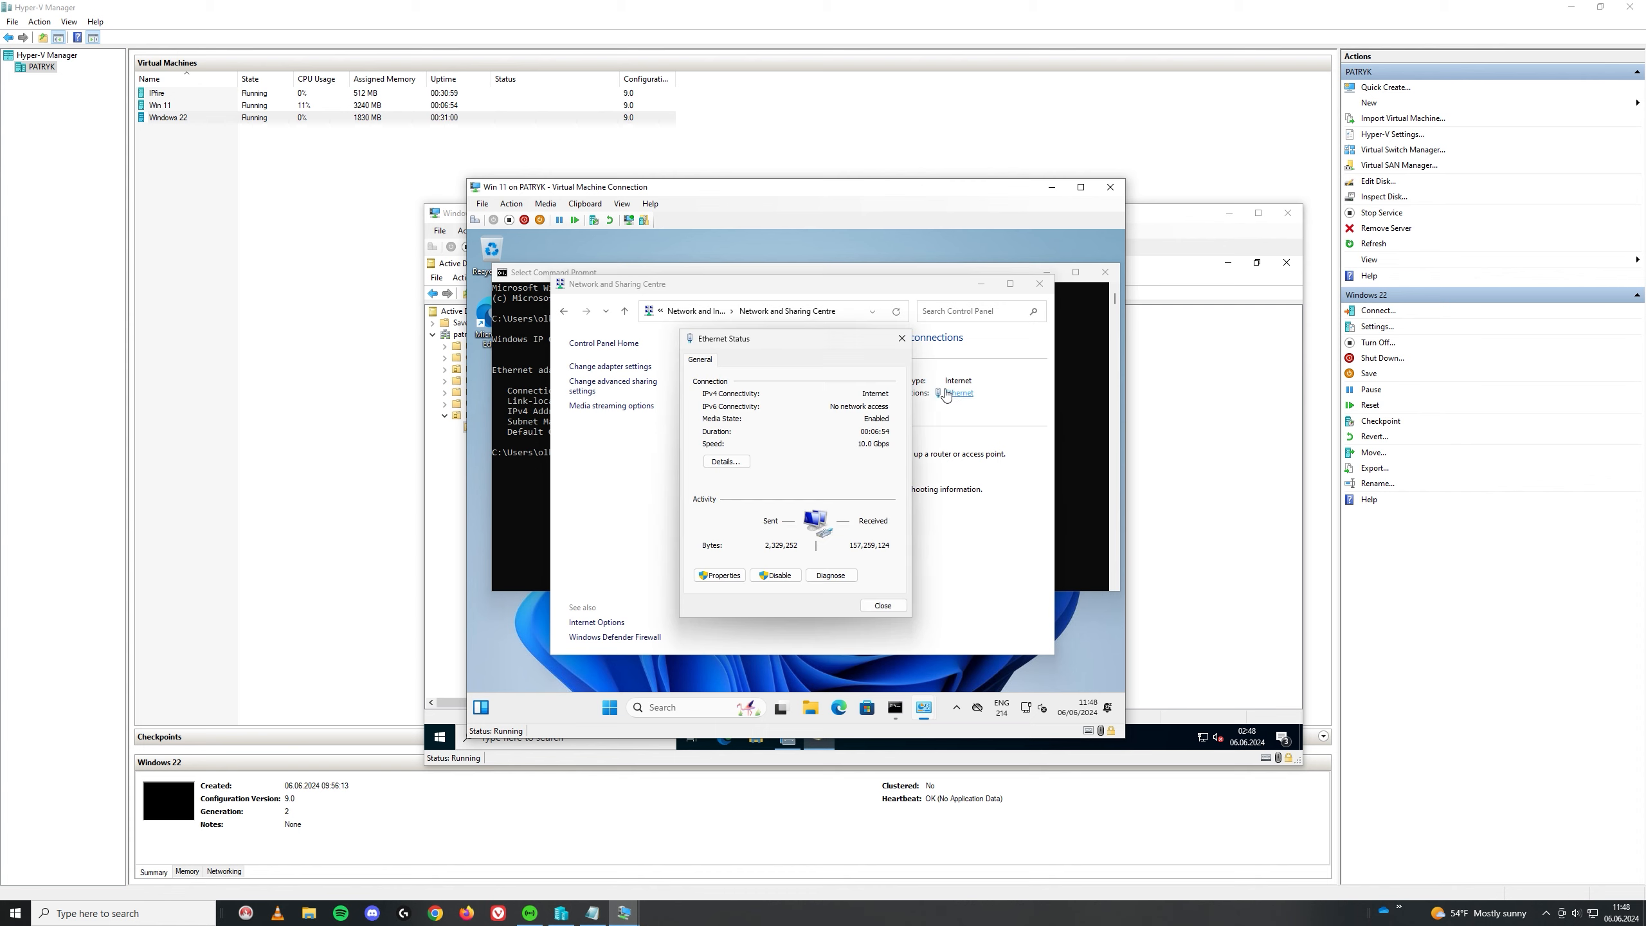
left_click(714, 575)
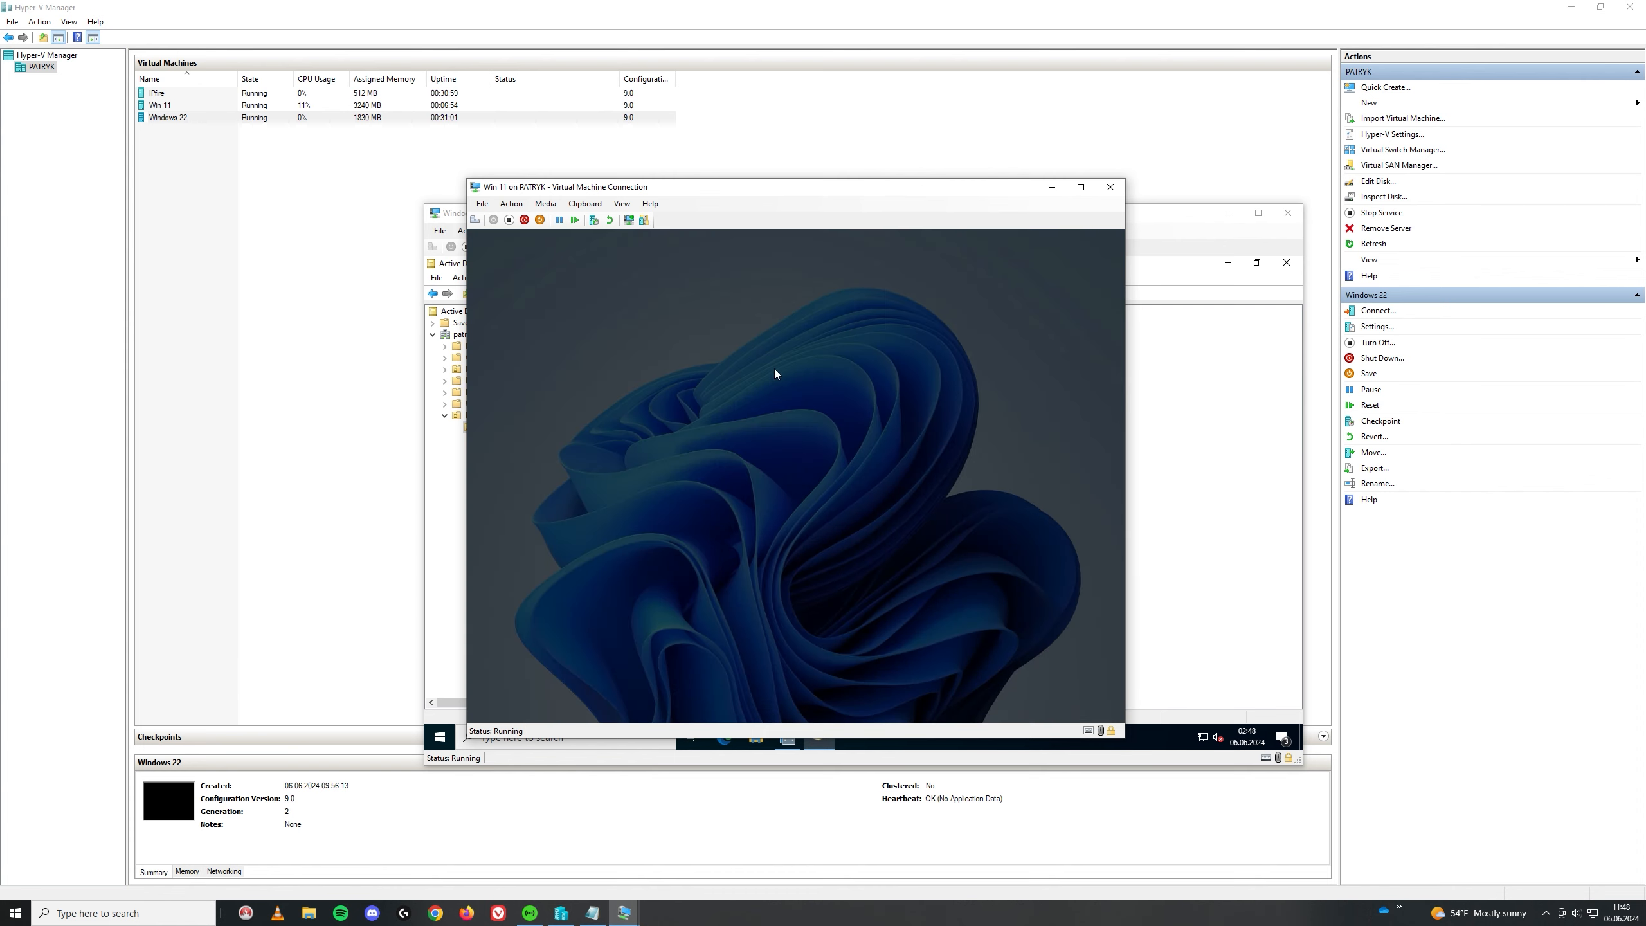
Step: Authorise the change with the administrator account and its password
type("ad")
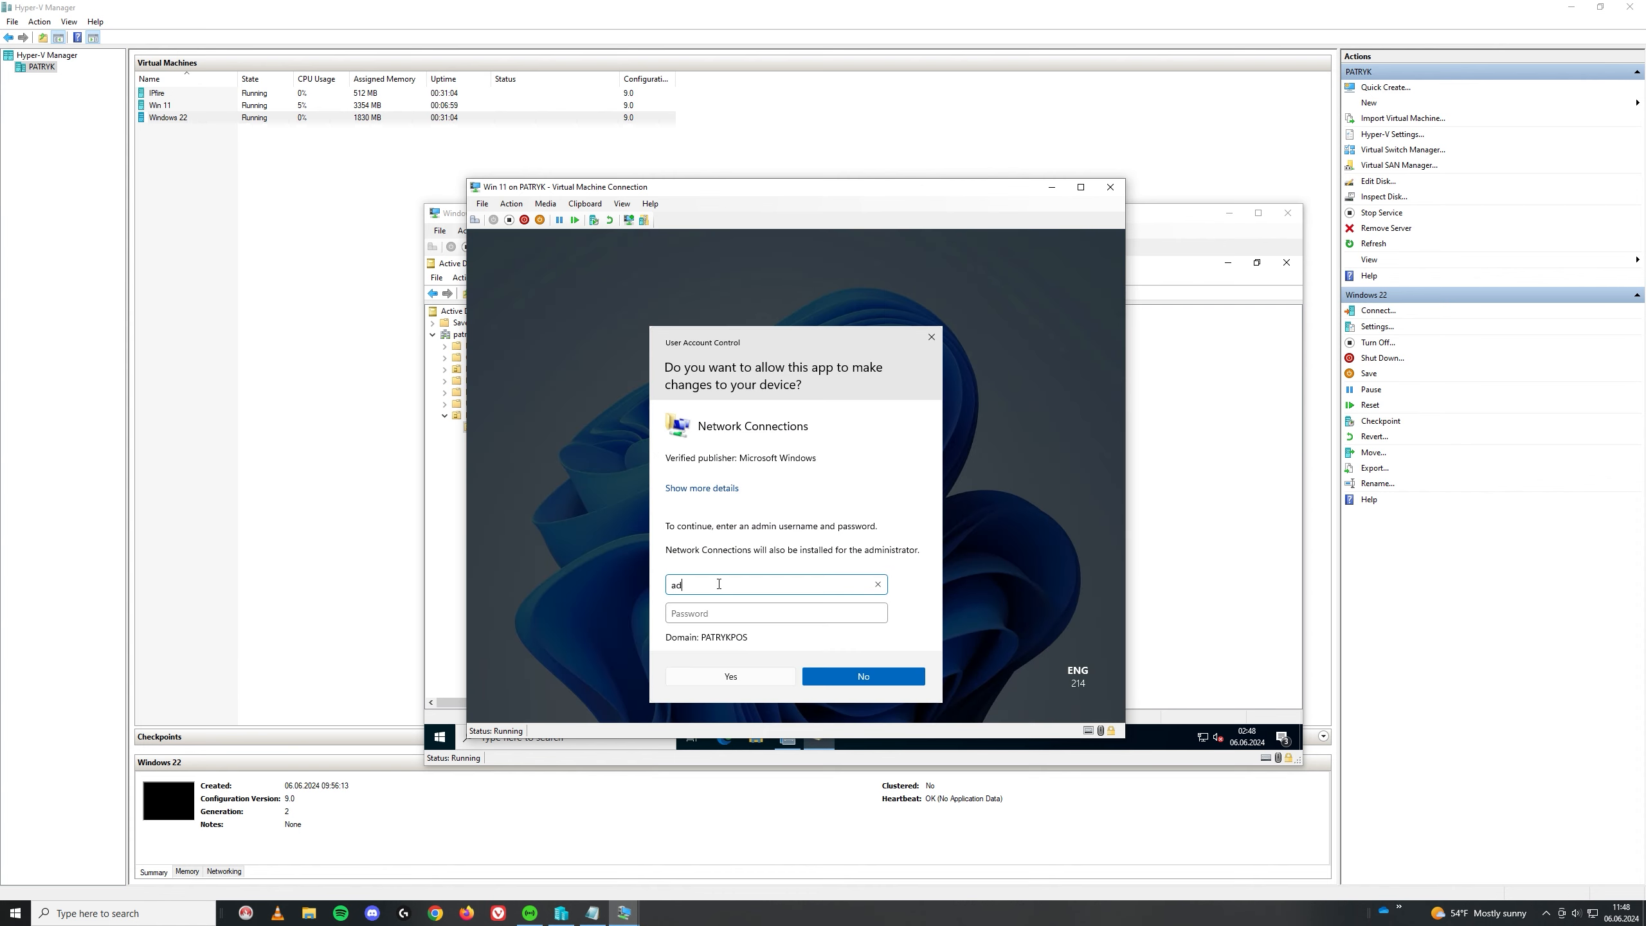
type("ministrator")
key("Tab")
type("pa•••••••")
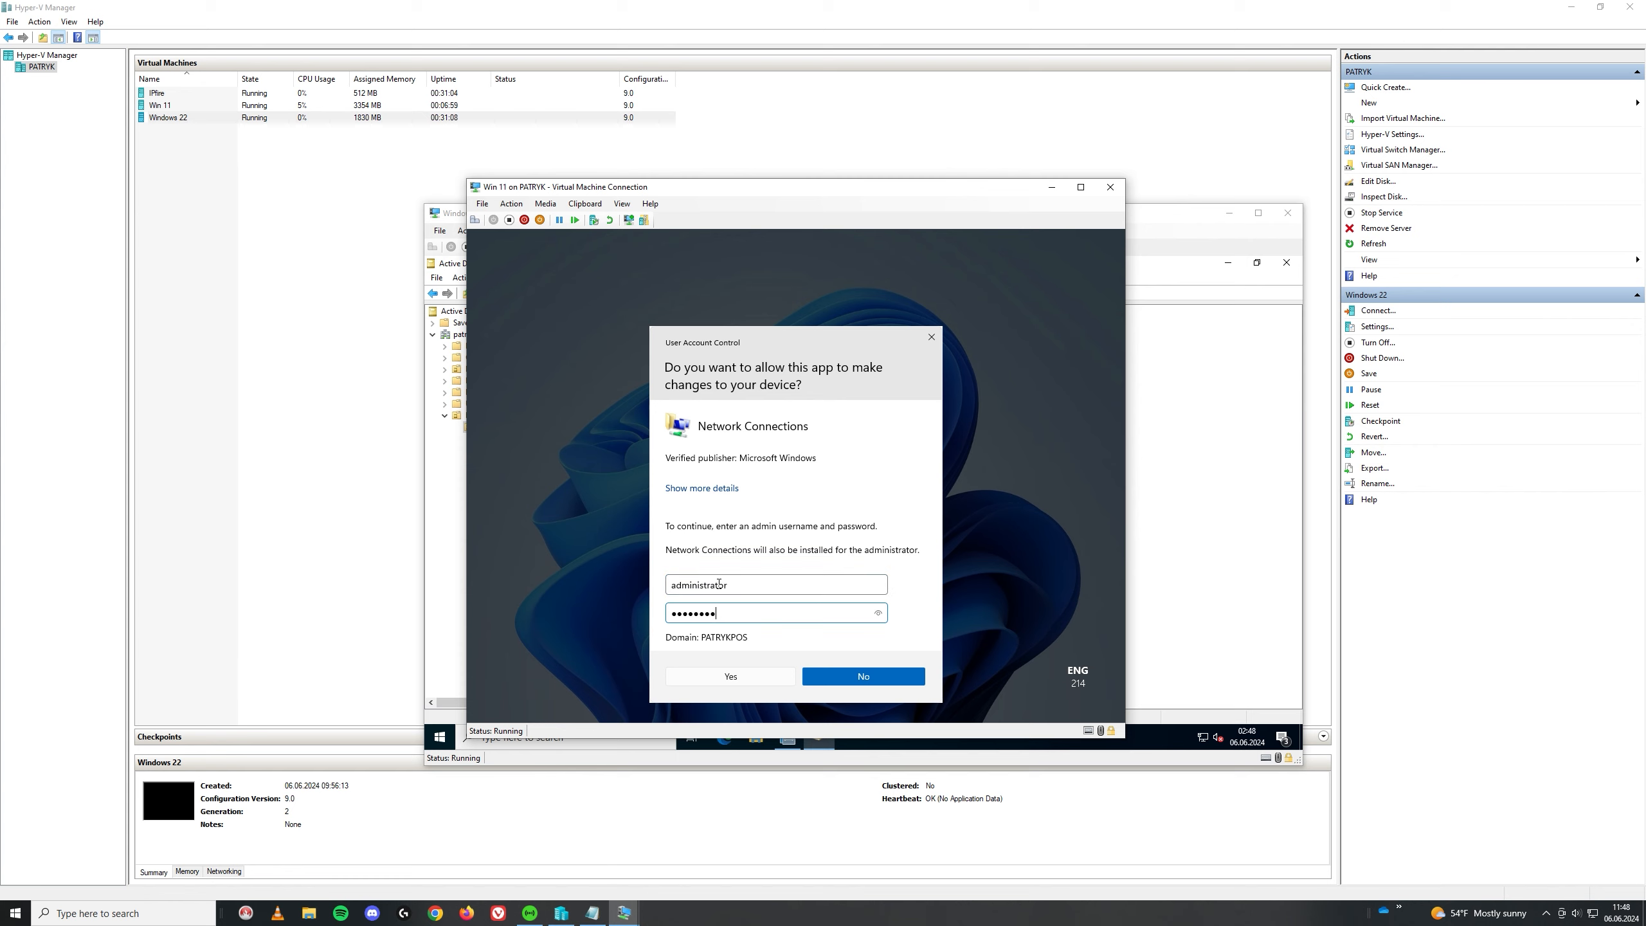
key("Return")
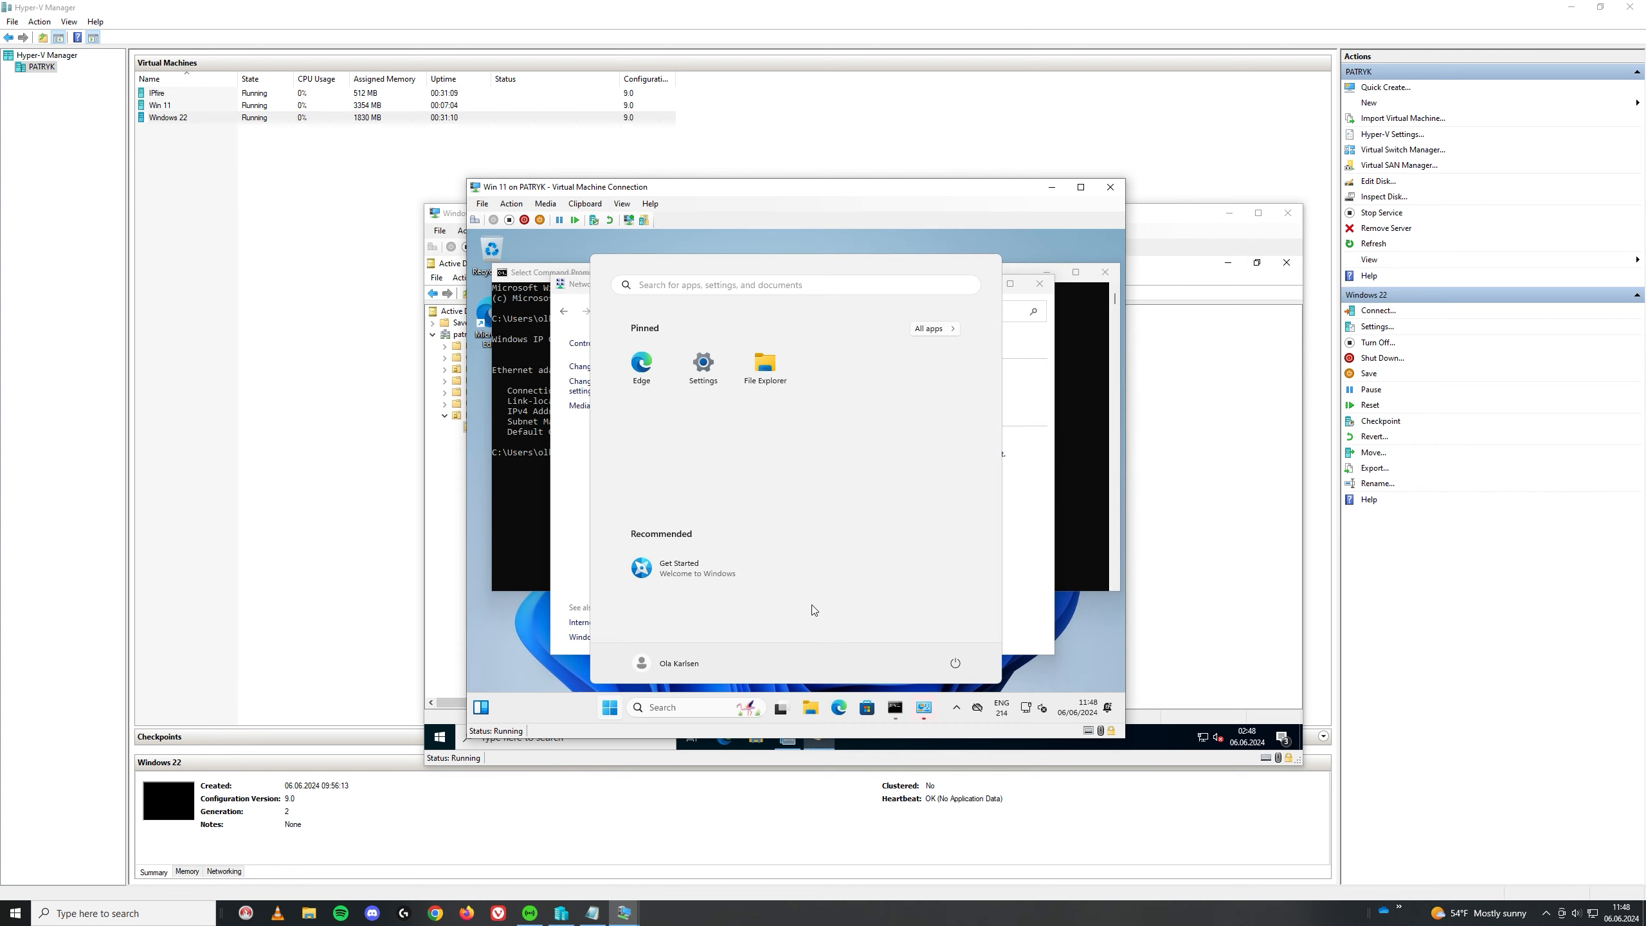
Step: Set the Ethernet IPv4 DNS server manually to 192.168.100.2 and save
left_click(703, 365)
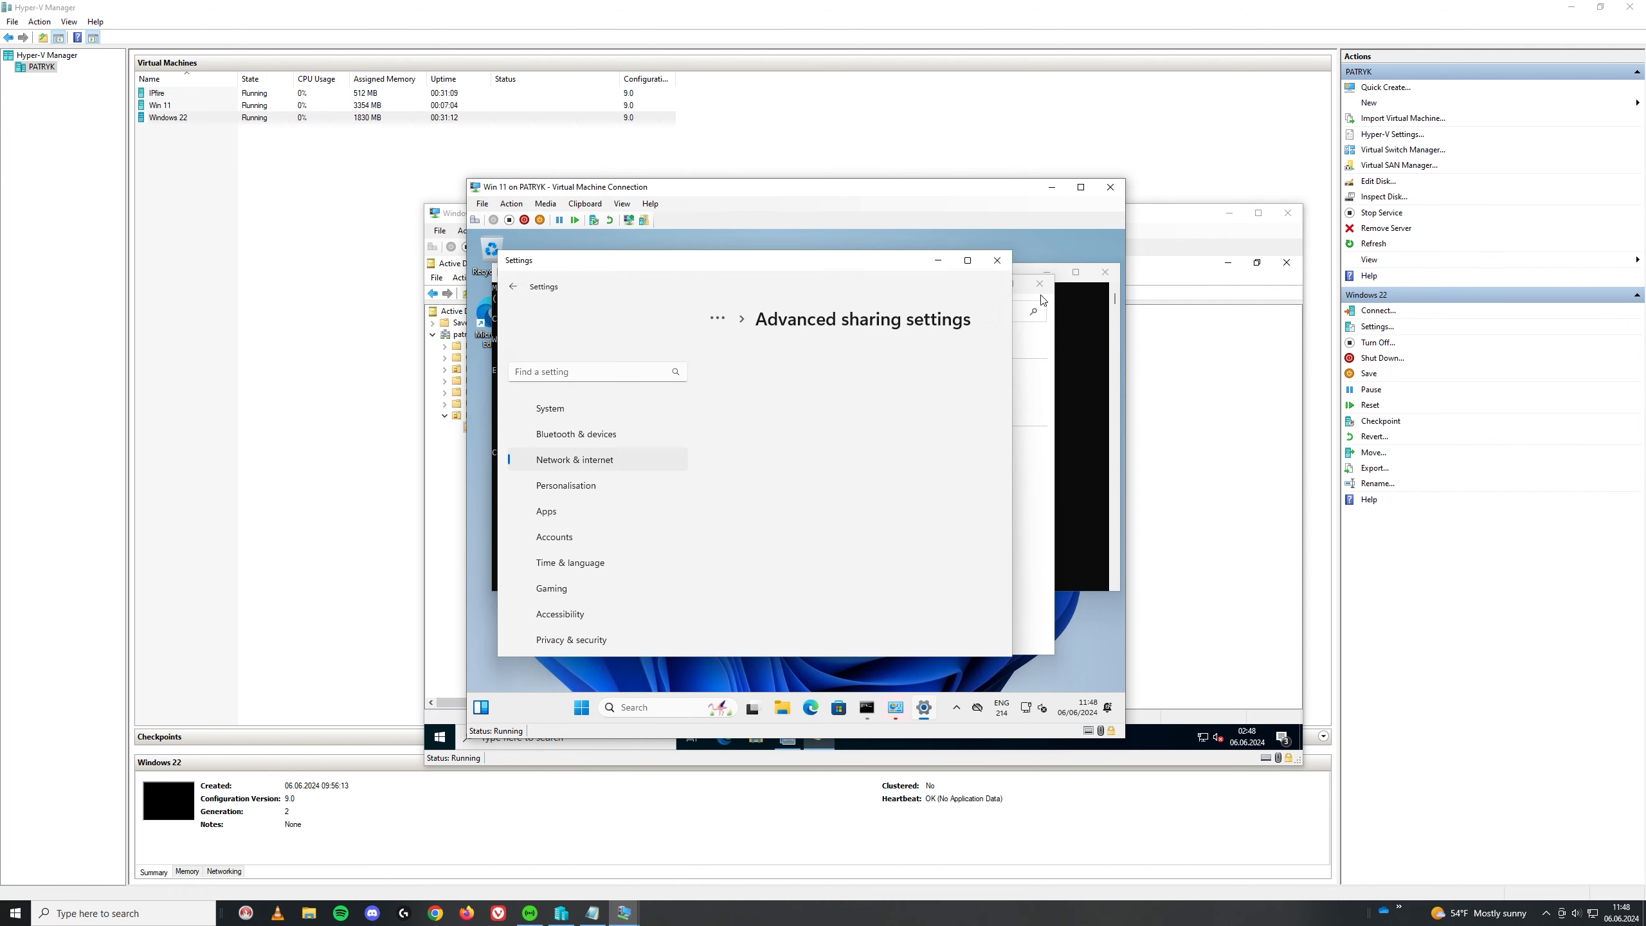
left_click(996, 260)
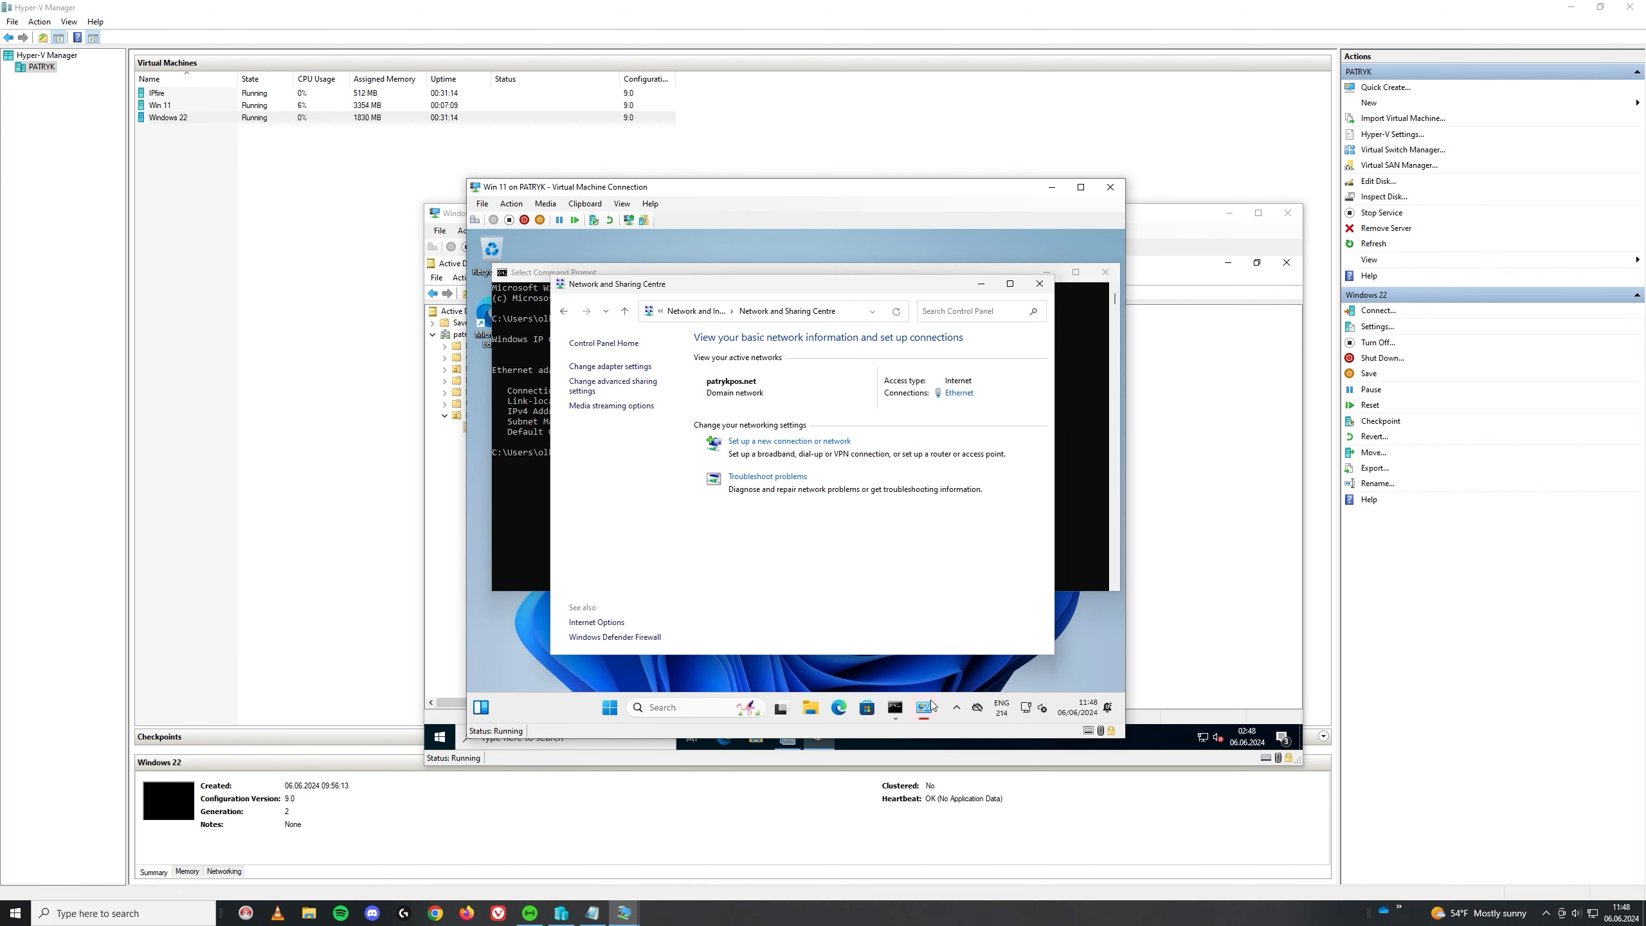
mouse_move(923, 705)
left_click(988, 619)
double_click(767, 486)
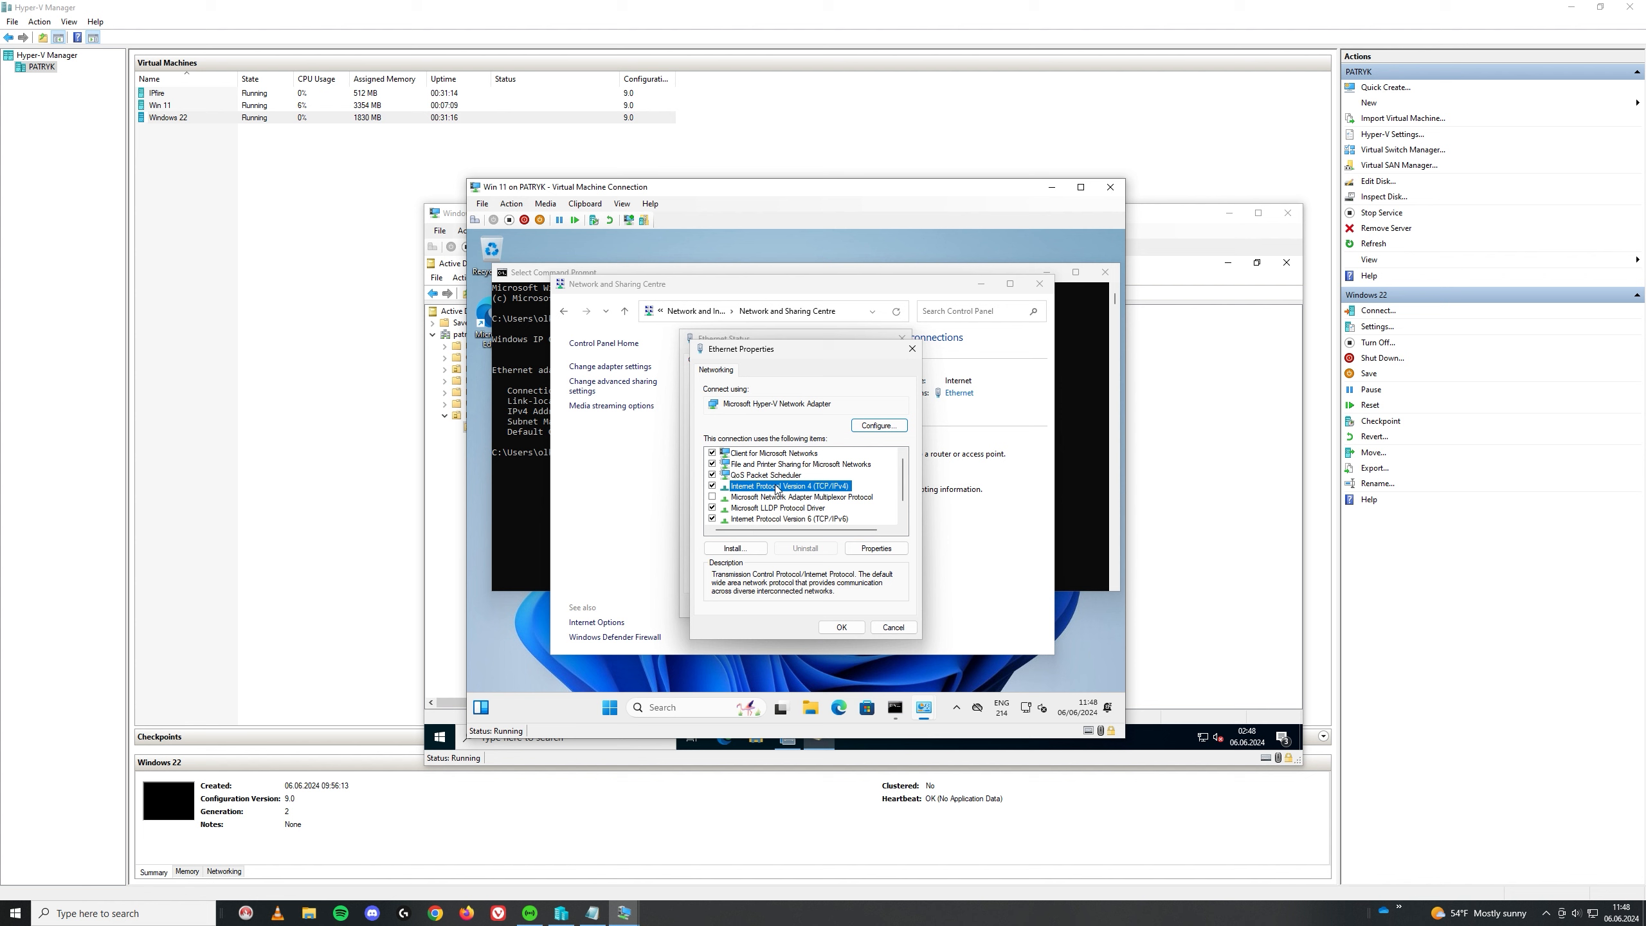
left_click(755, 578)
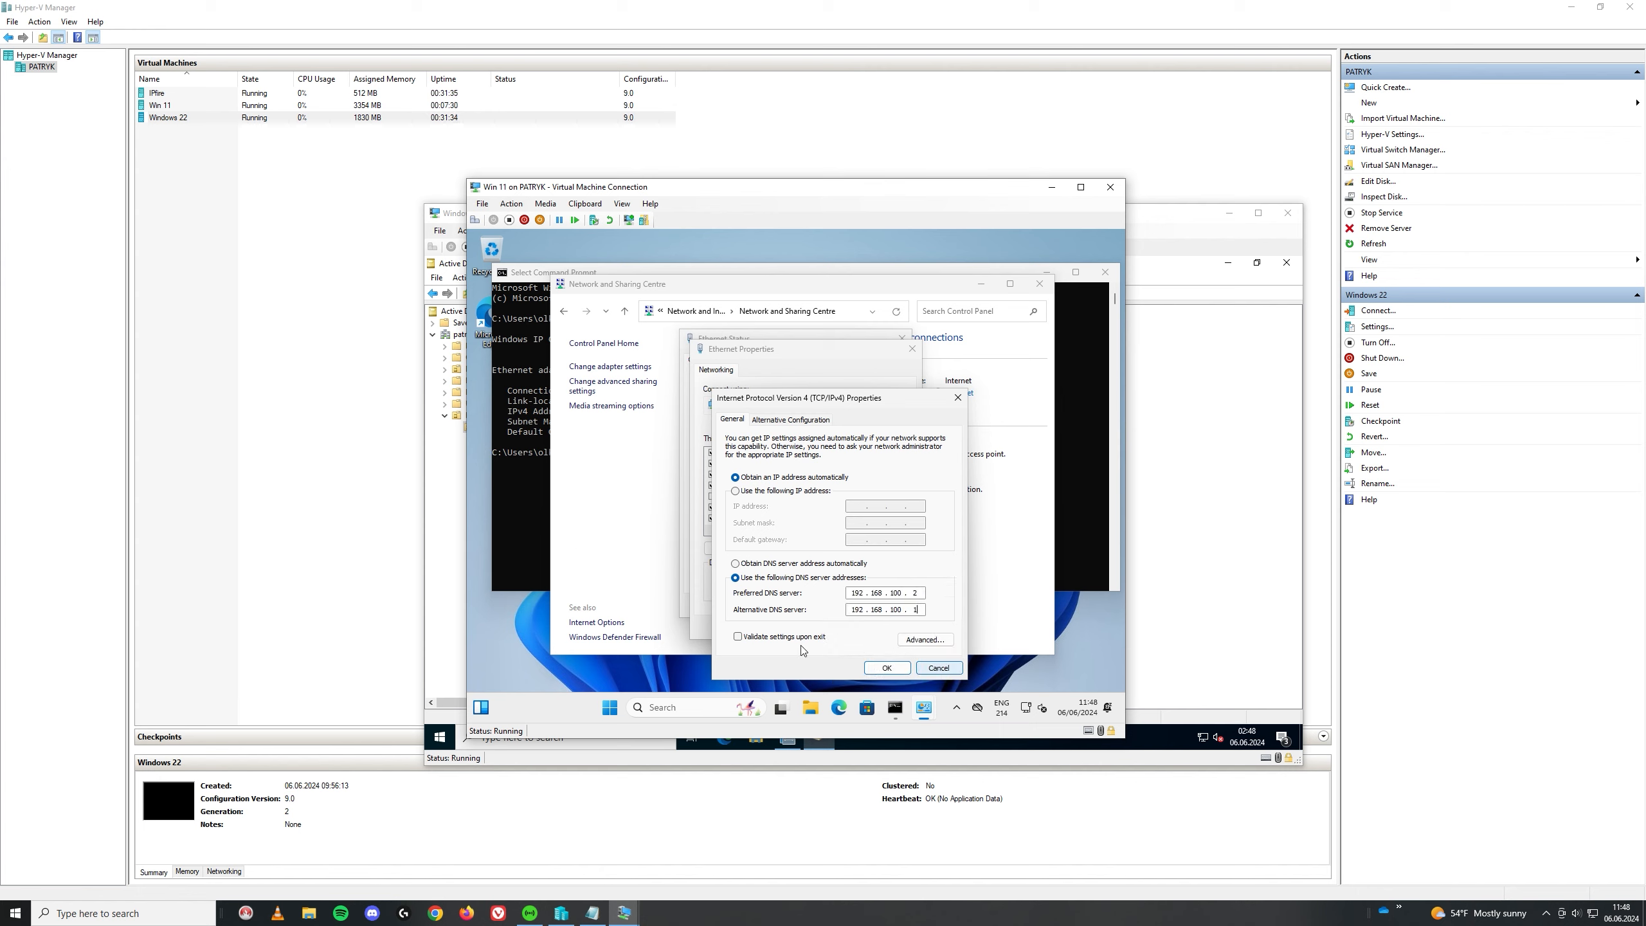
left_click(887, 668)
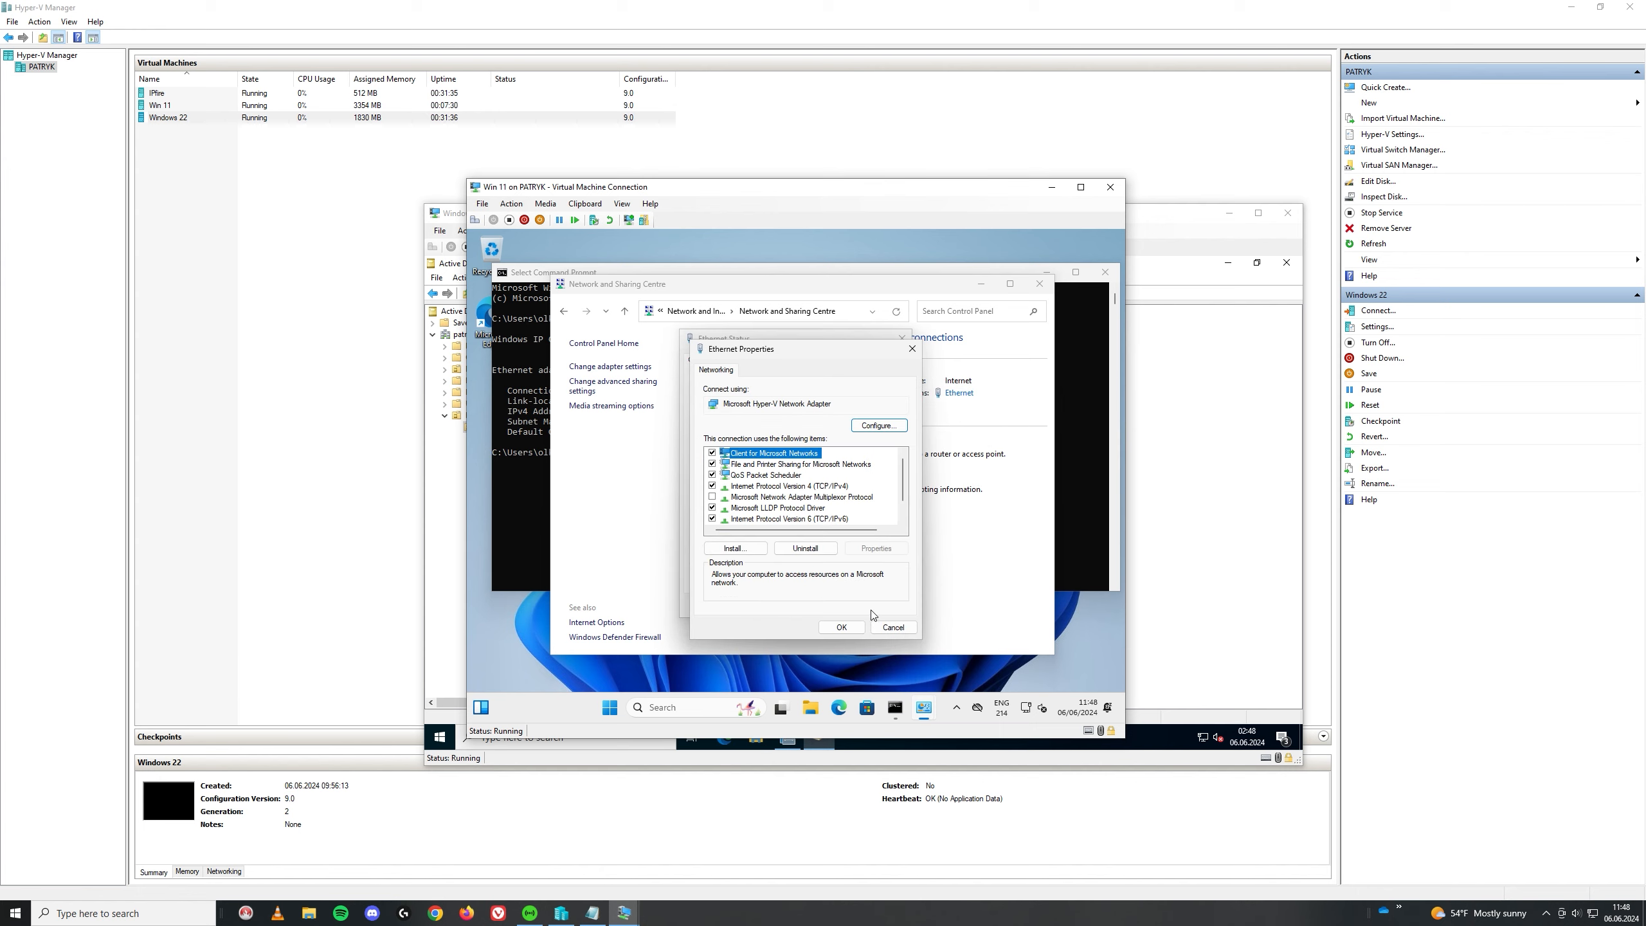
Step: Close the Ethernet properties, status, Network and Sharing Centre, and Command Prompt
left_click(867, 625)
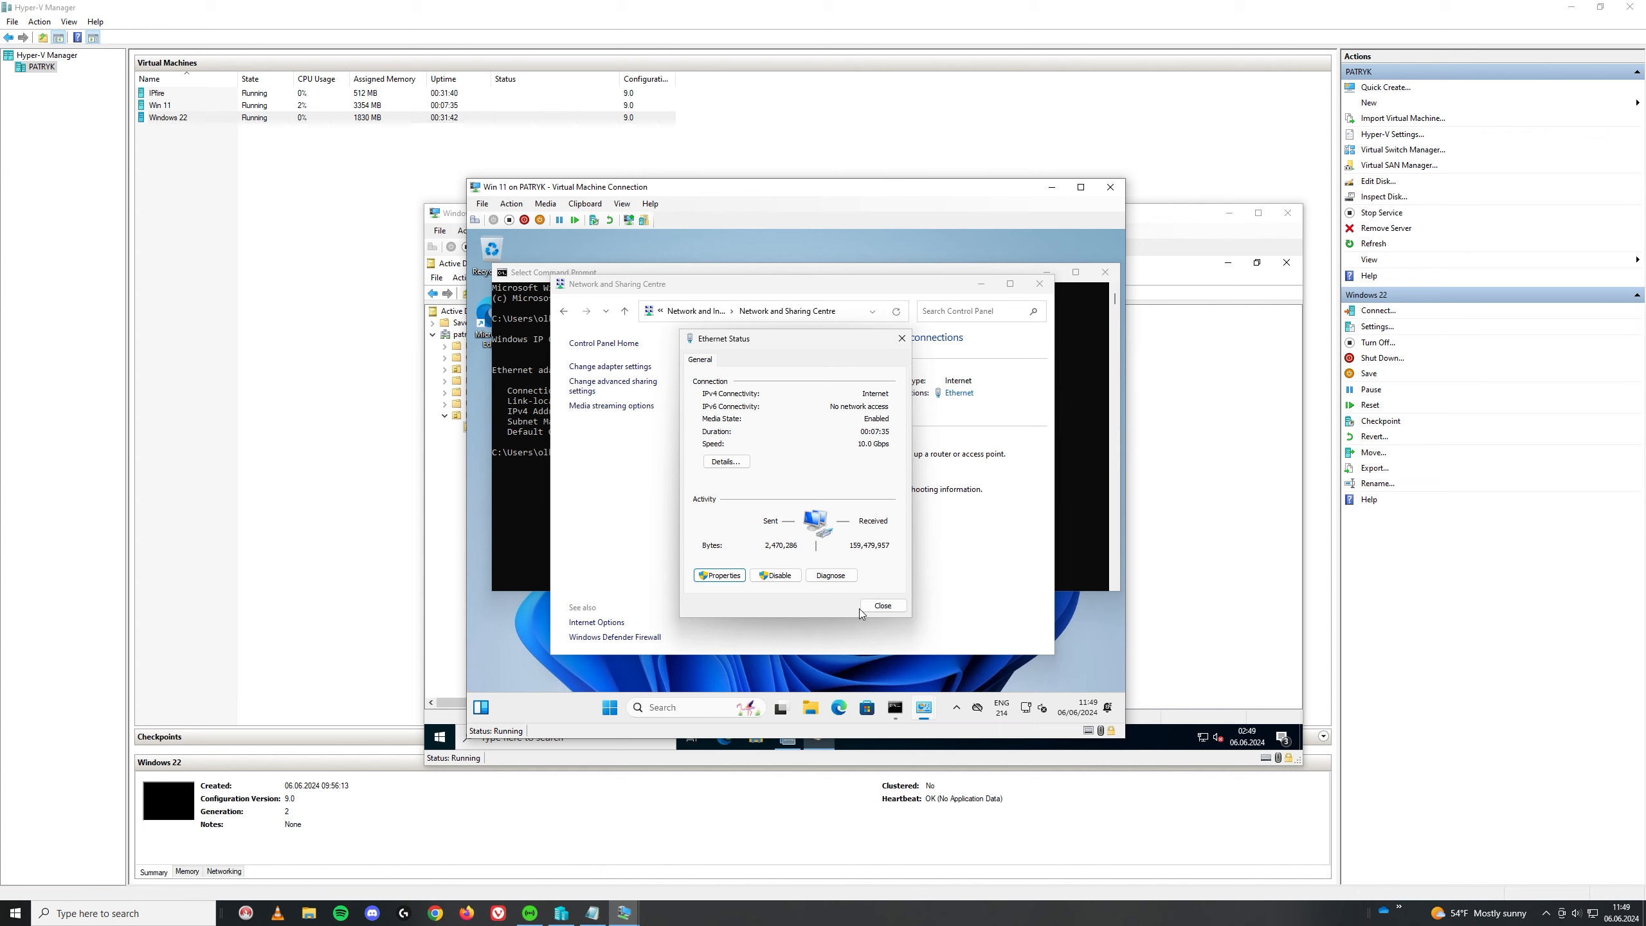
left_click(883, 605)
left_click(1039, 283)
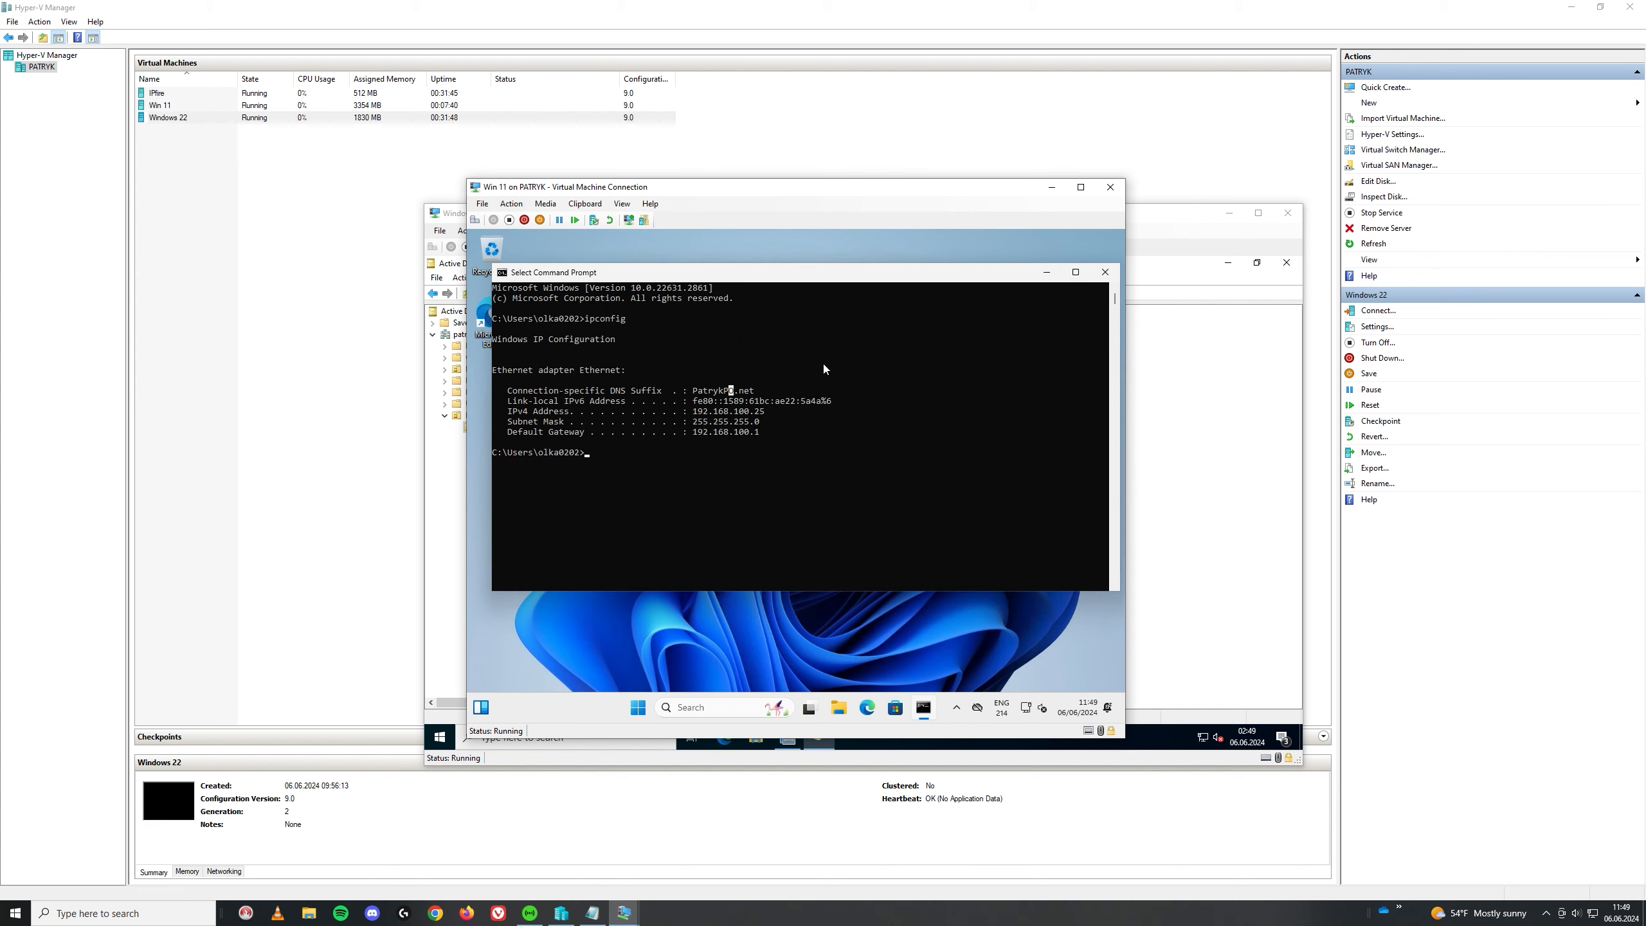
left_click(1104, 273)
Step: Close the Win 11 connection and turn off the Windows 22 and Win 11 VMs
left_click(1110, 187)
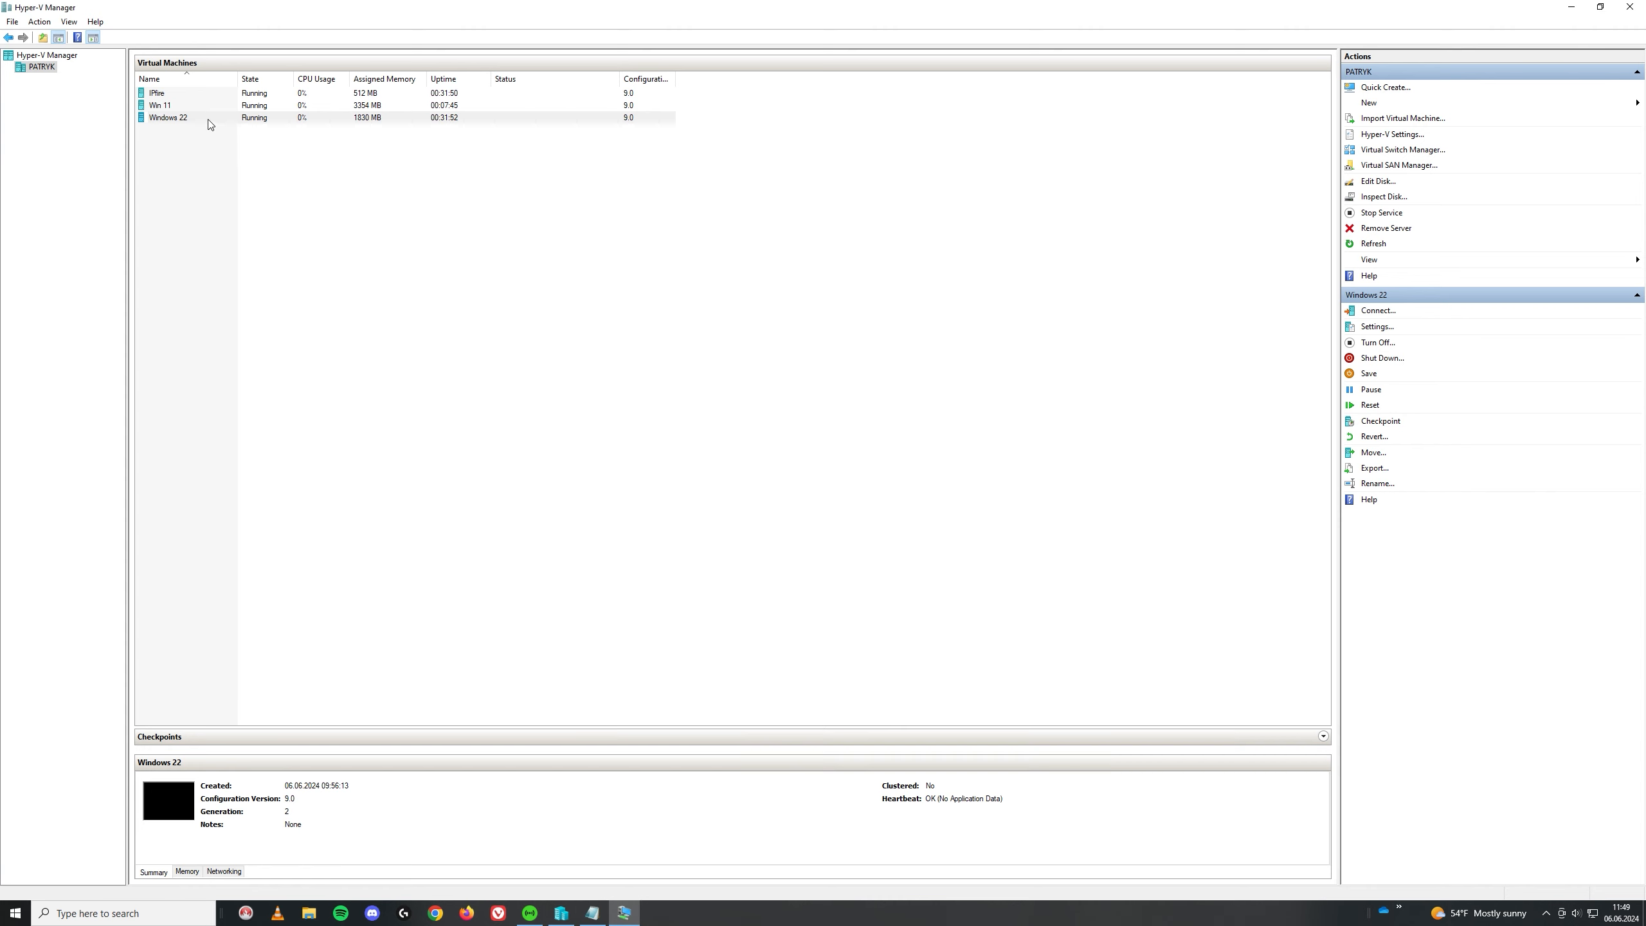
right_click(209, 119)
left_click(281, 165)
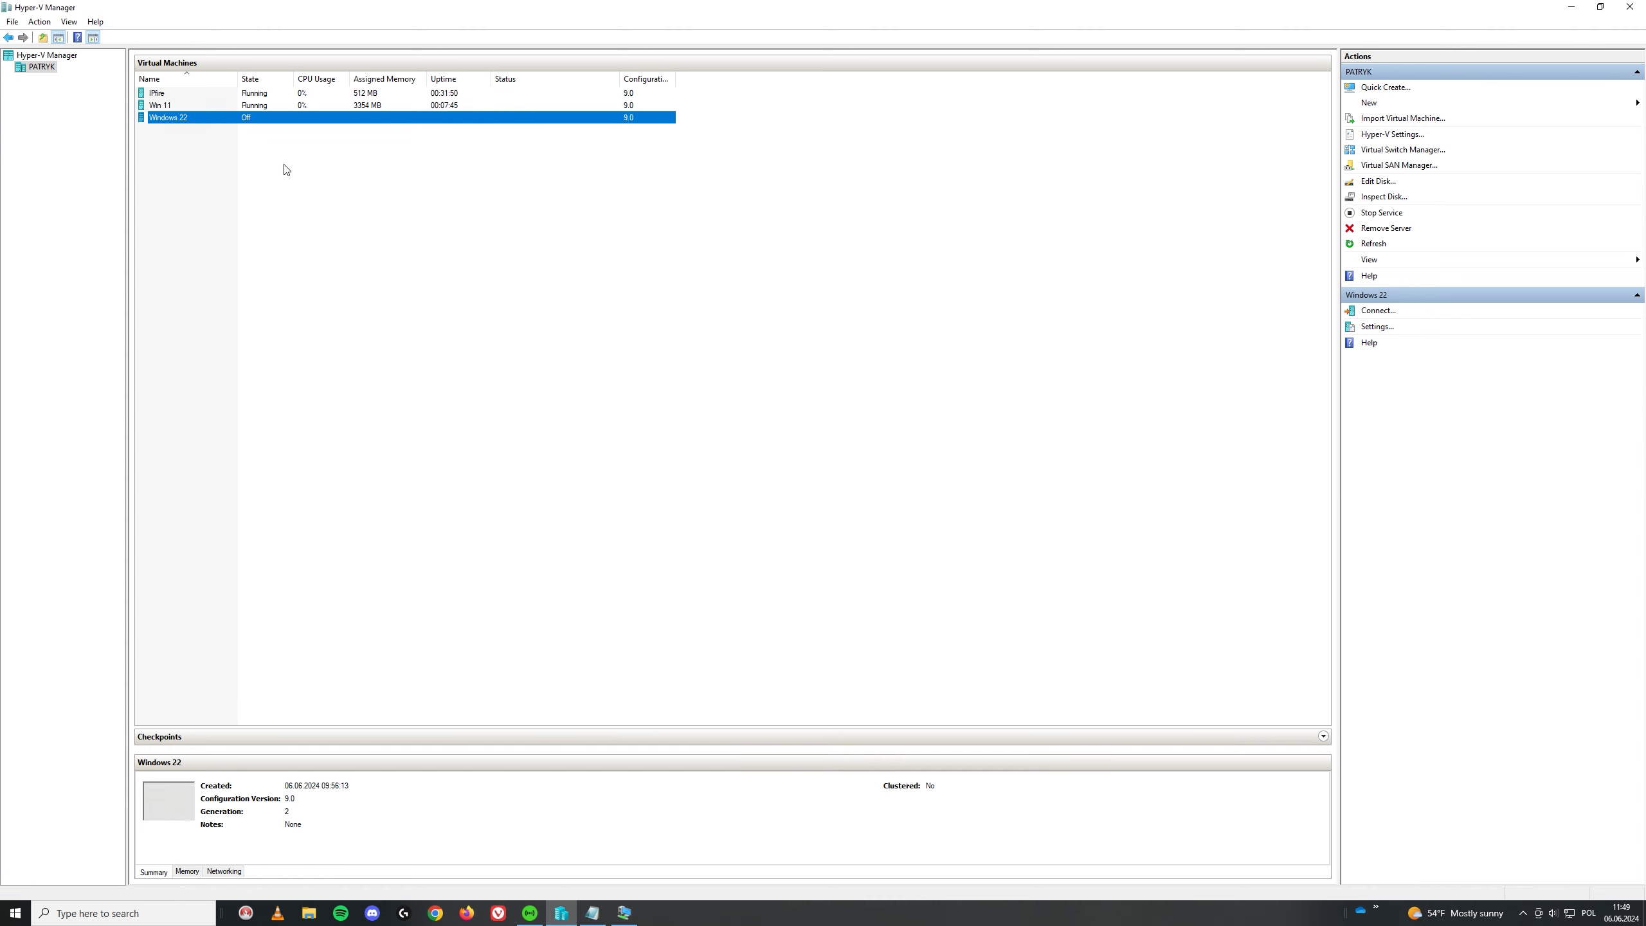
right_click(201, 108)
left_click(231, 146)
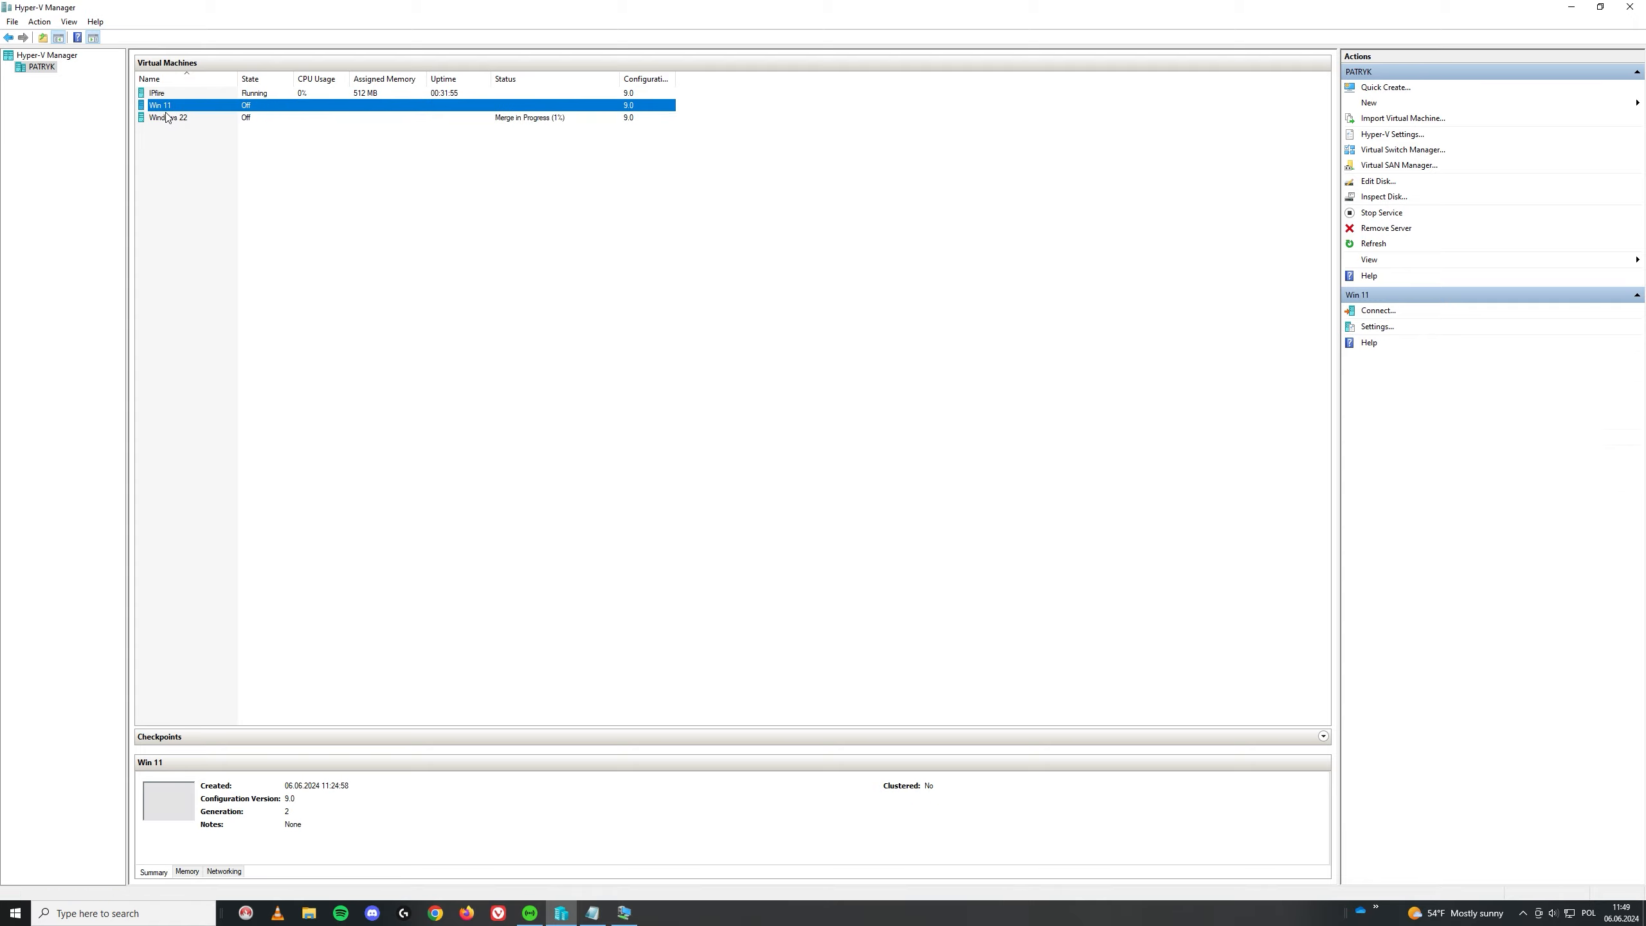
left_click(192, 126)
double_click(184, 119)
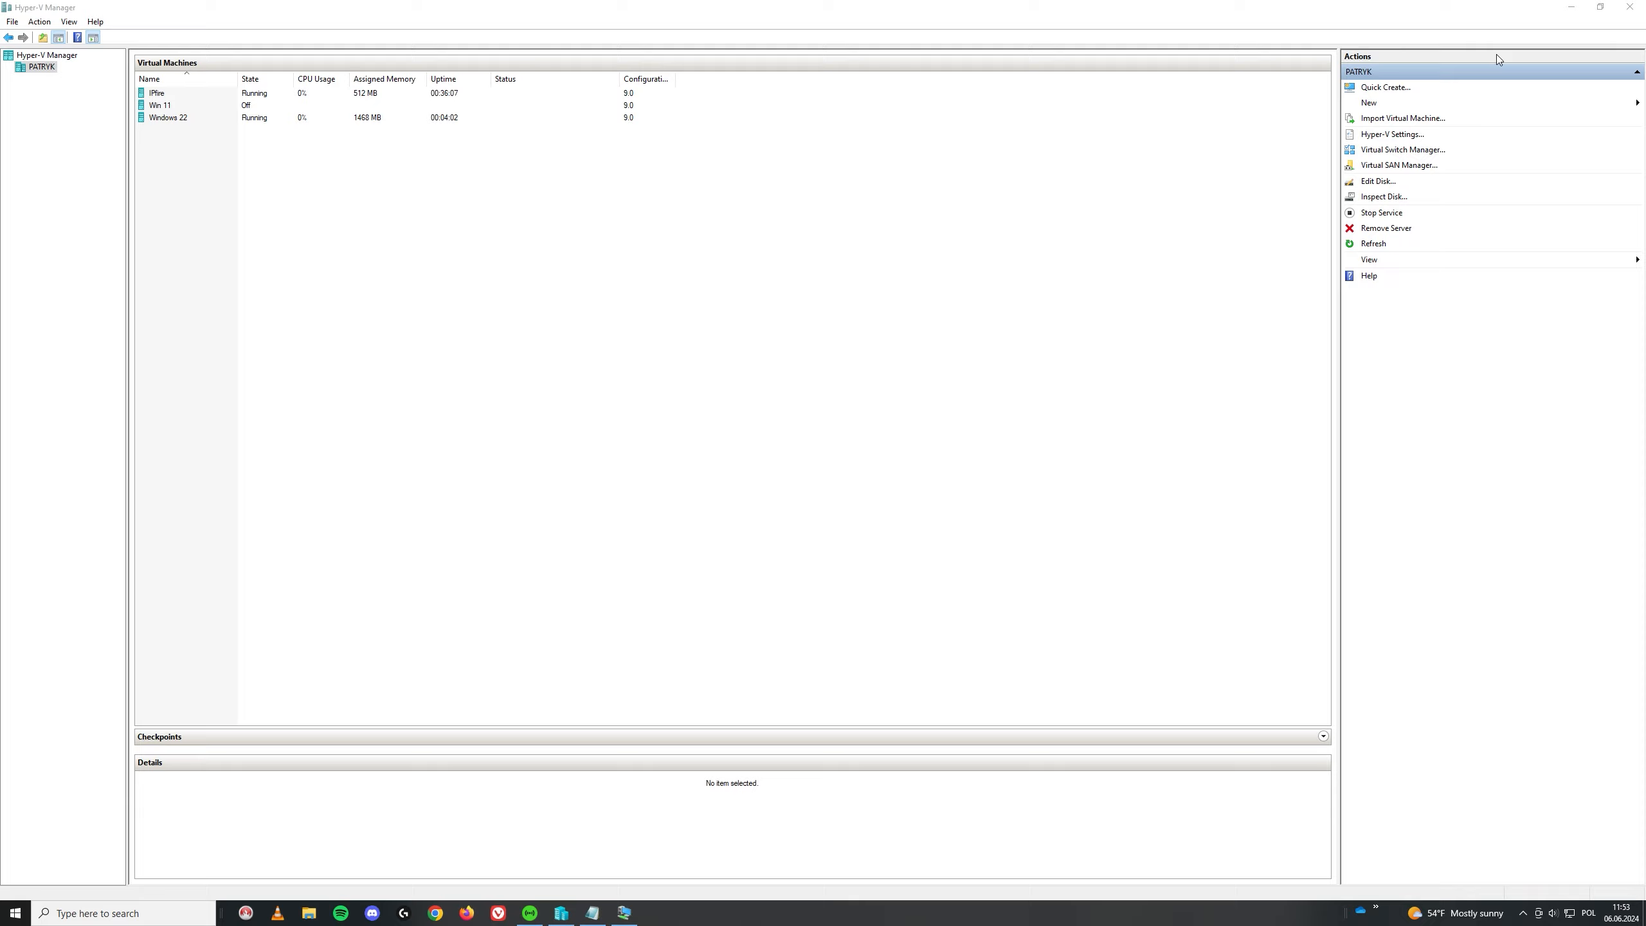
Step: Start a new virtual machine named Win 10 and choose its network switch
left_click(1369, 103)
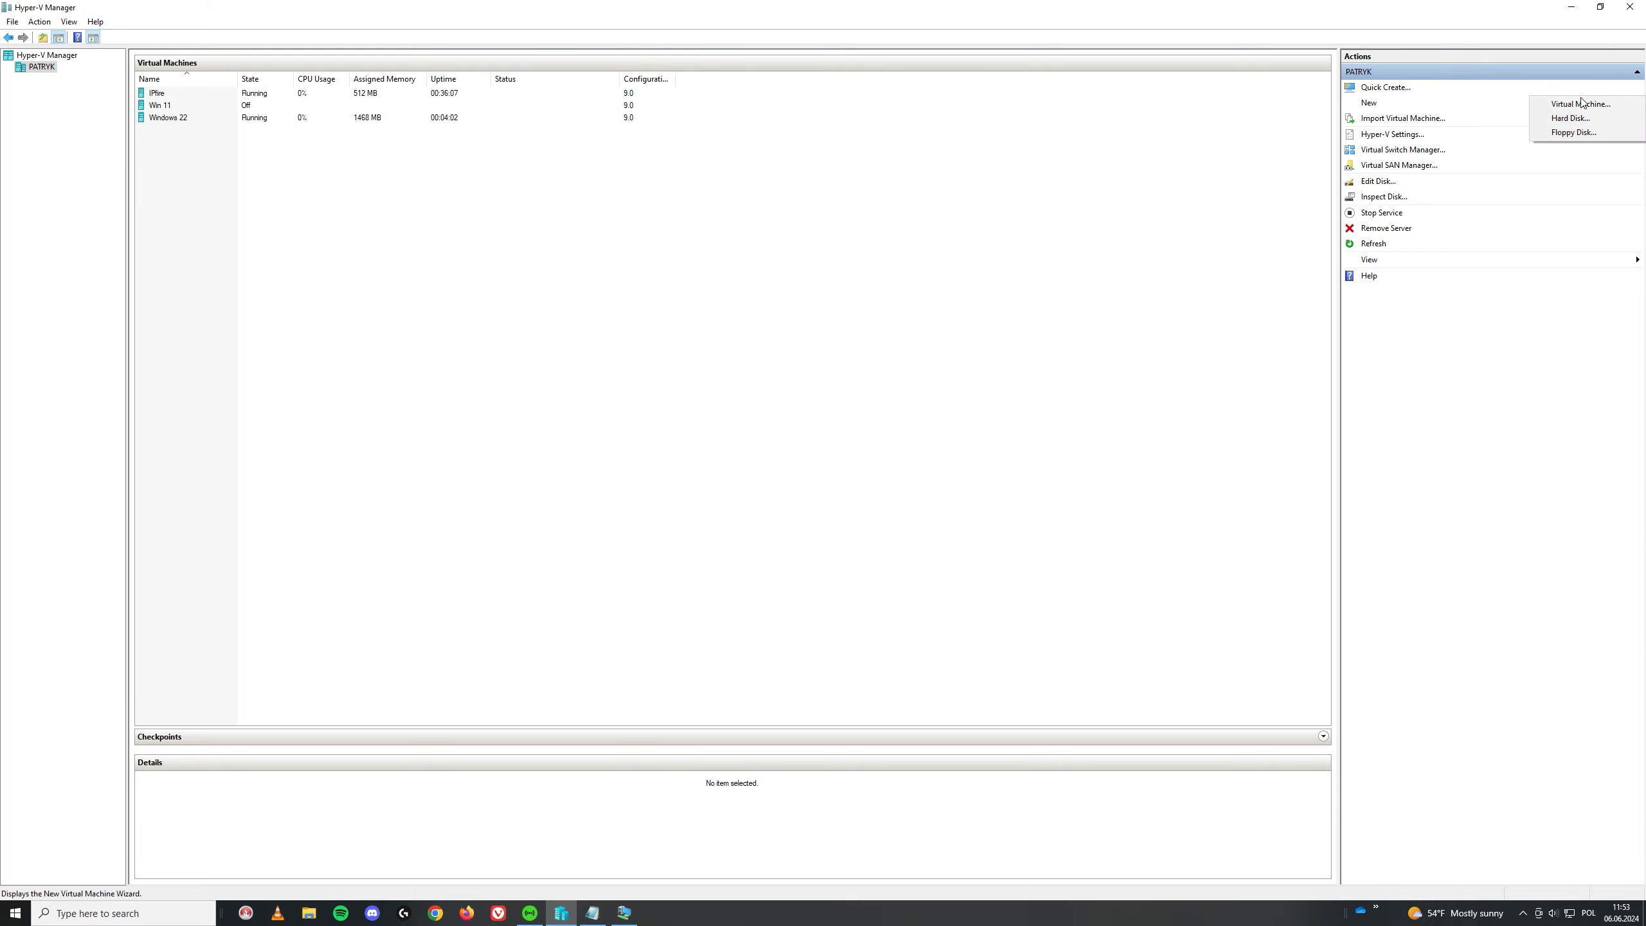
left_click(1582, 103)
left_click(902, 602)
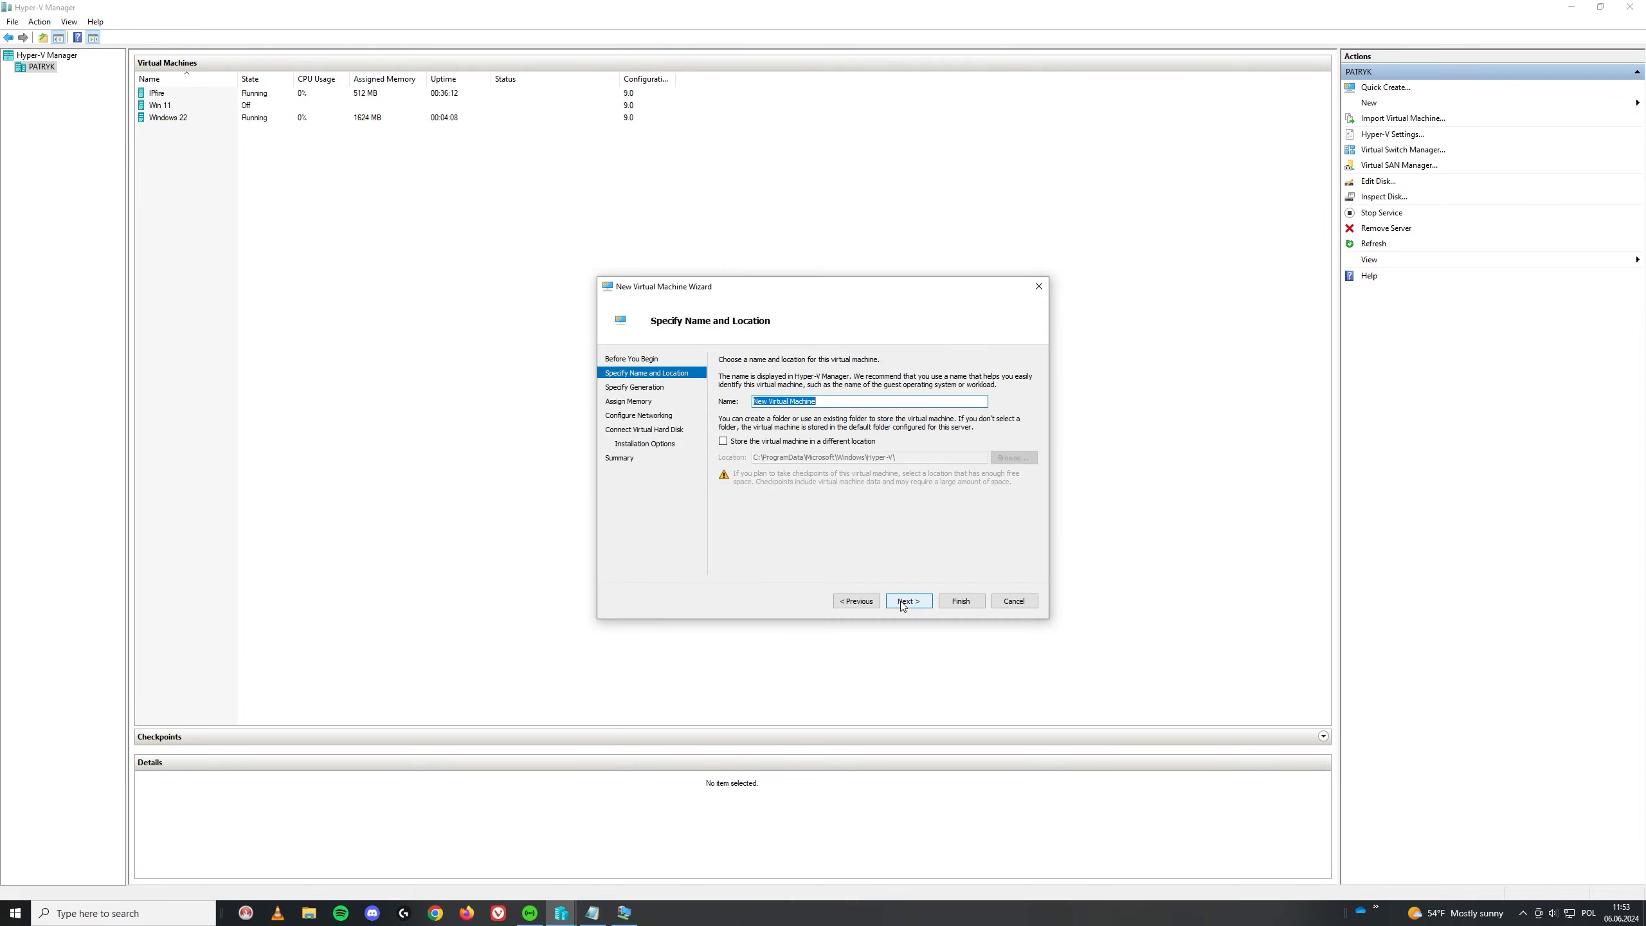
type("Win 10")
key("Return")
key("Return")
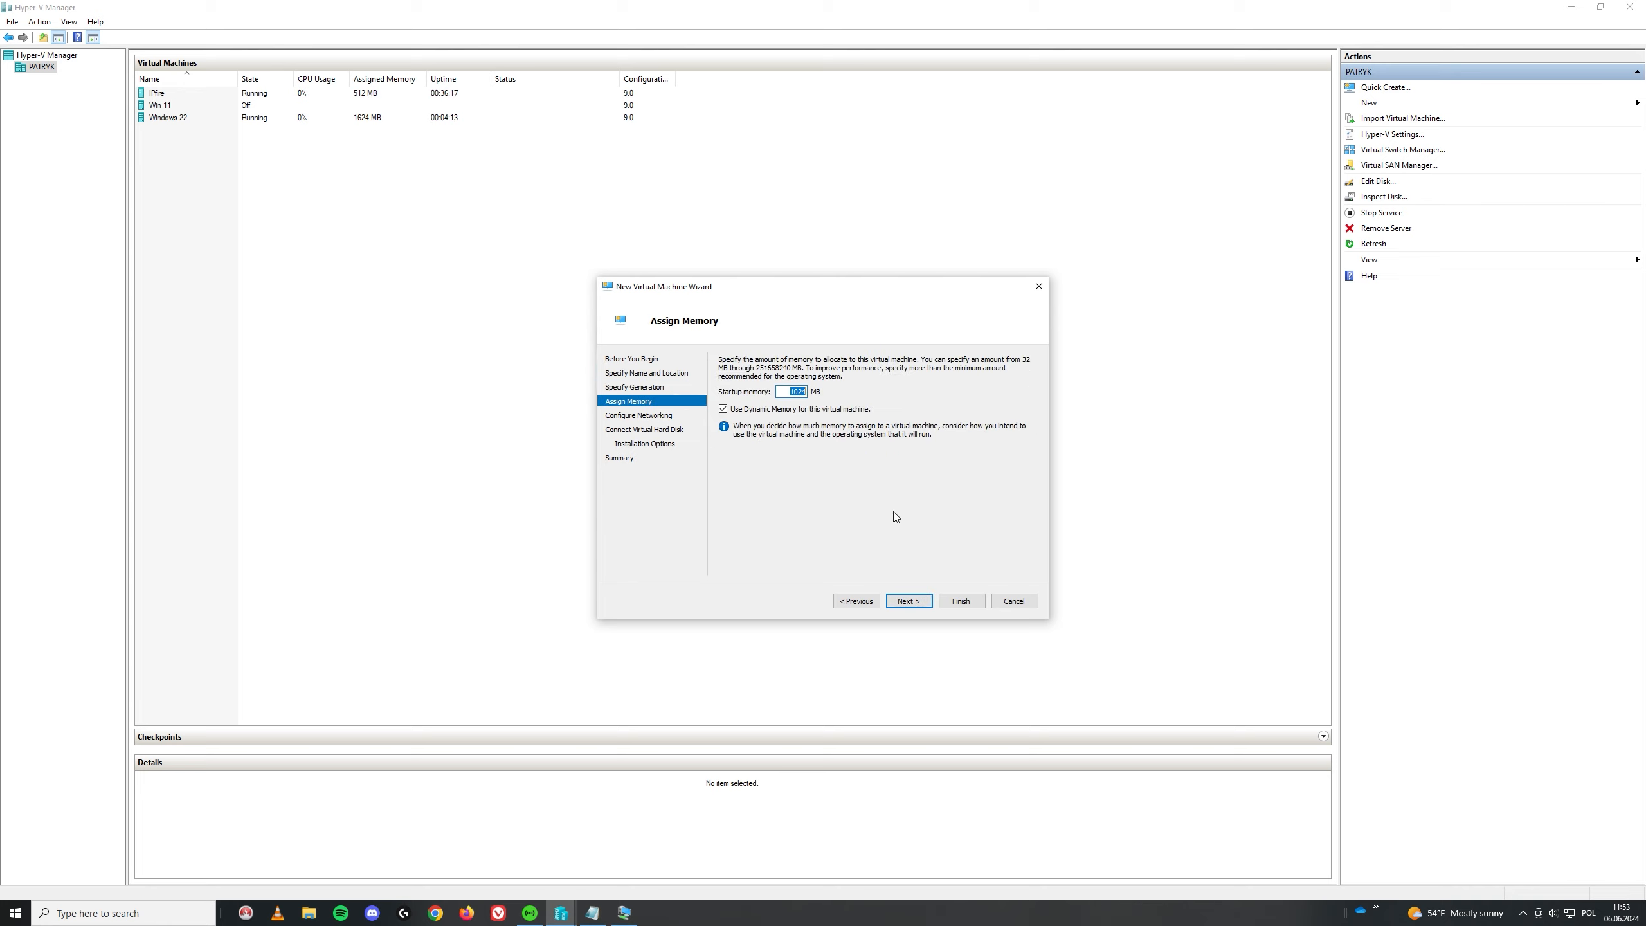
type("4096")
key("Return")
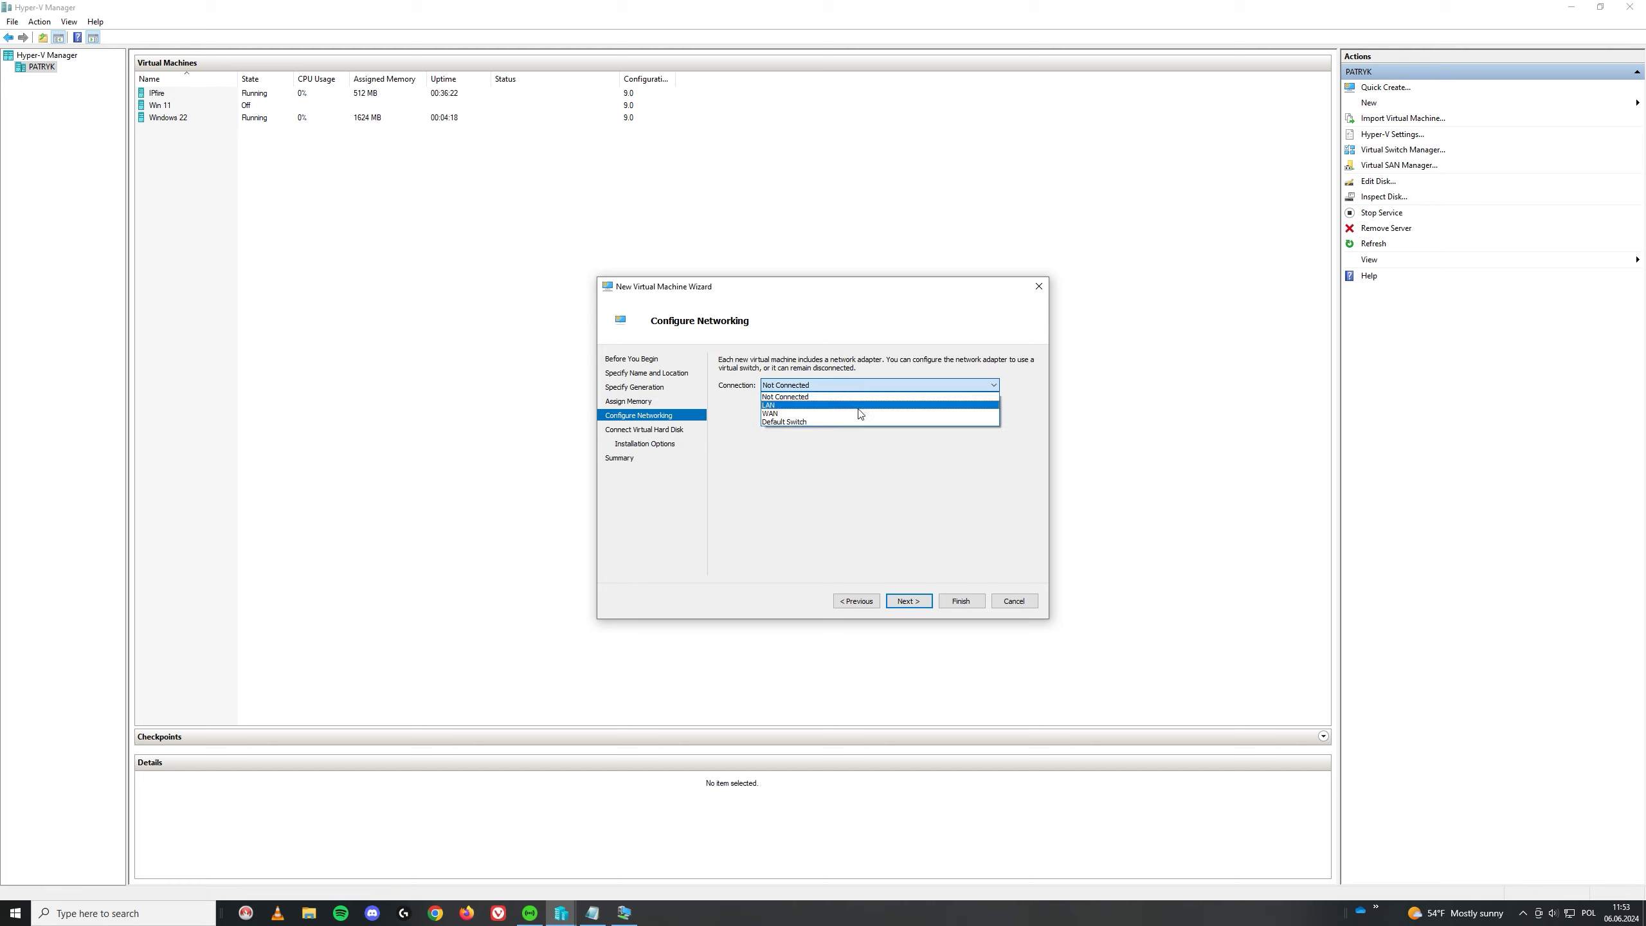
left_click(859, 408)
key("Tab")
Step: Give it a 60 GB virtual disk, boot from Win10_22H2_English_x64v1.iso, and finish
key("Tab")
key("Return")
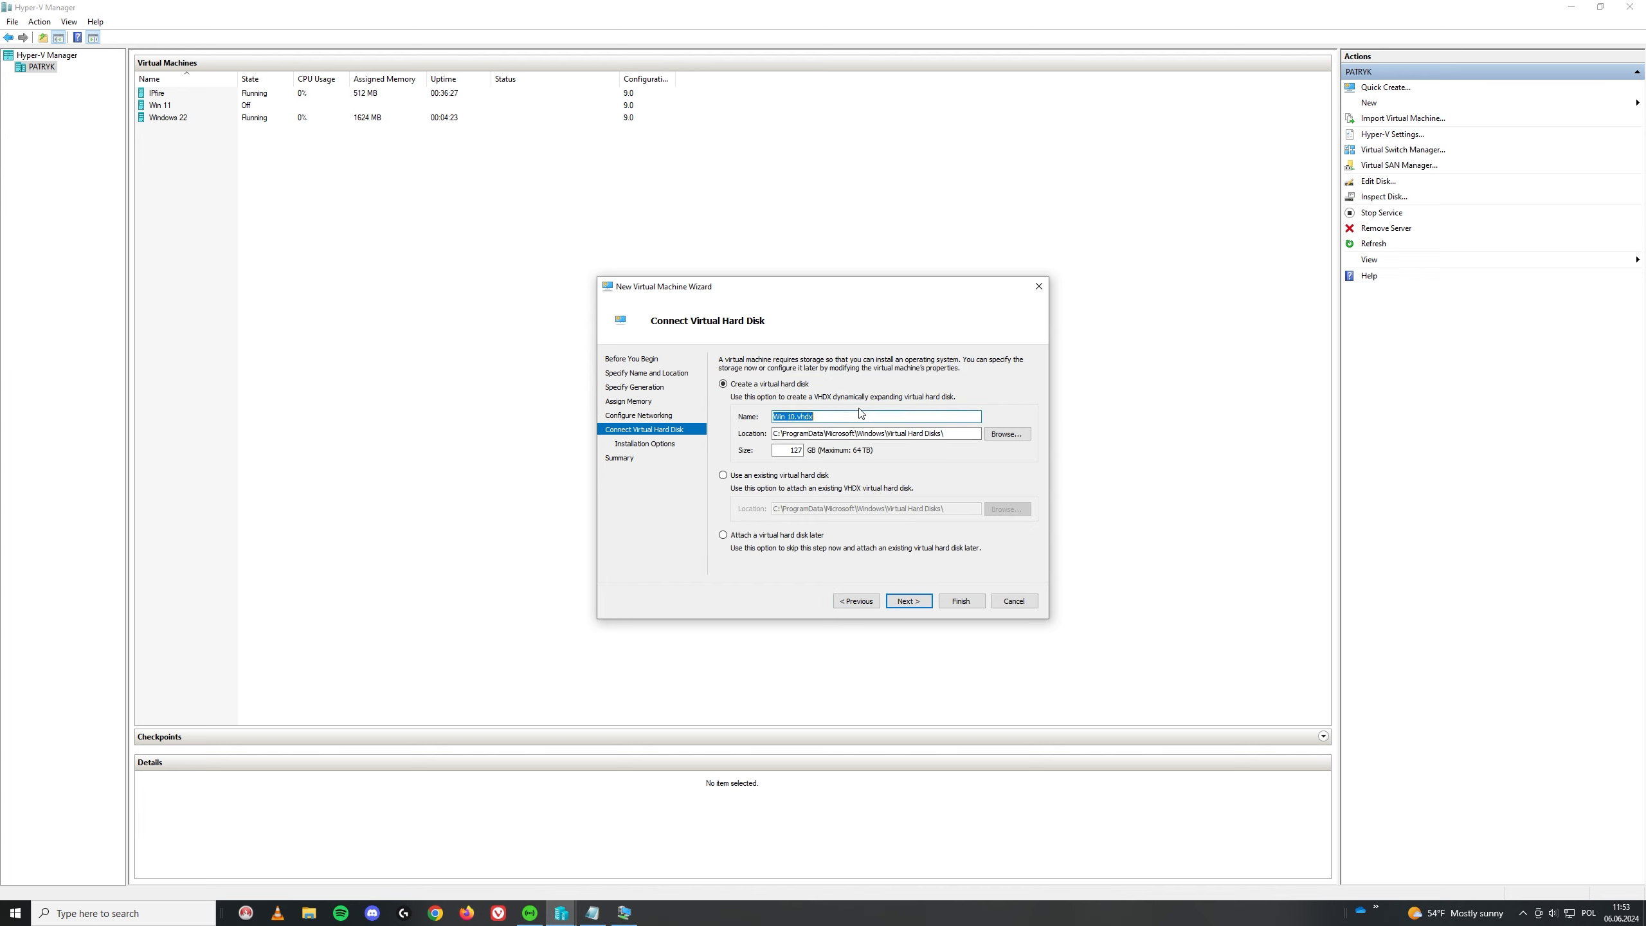
key("Tab")
key("Tab")
key("Tab")
type("60")
key("Tab")
key("Tab")
key("Return")
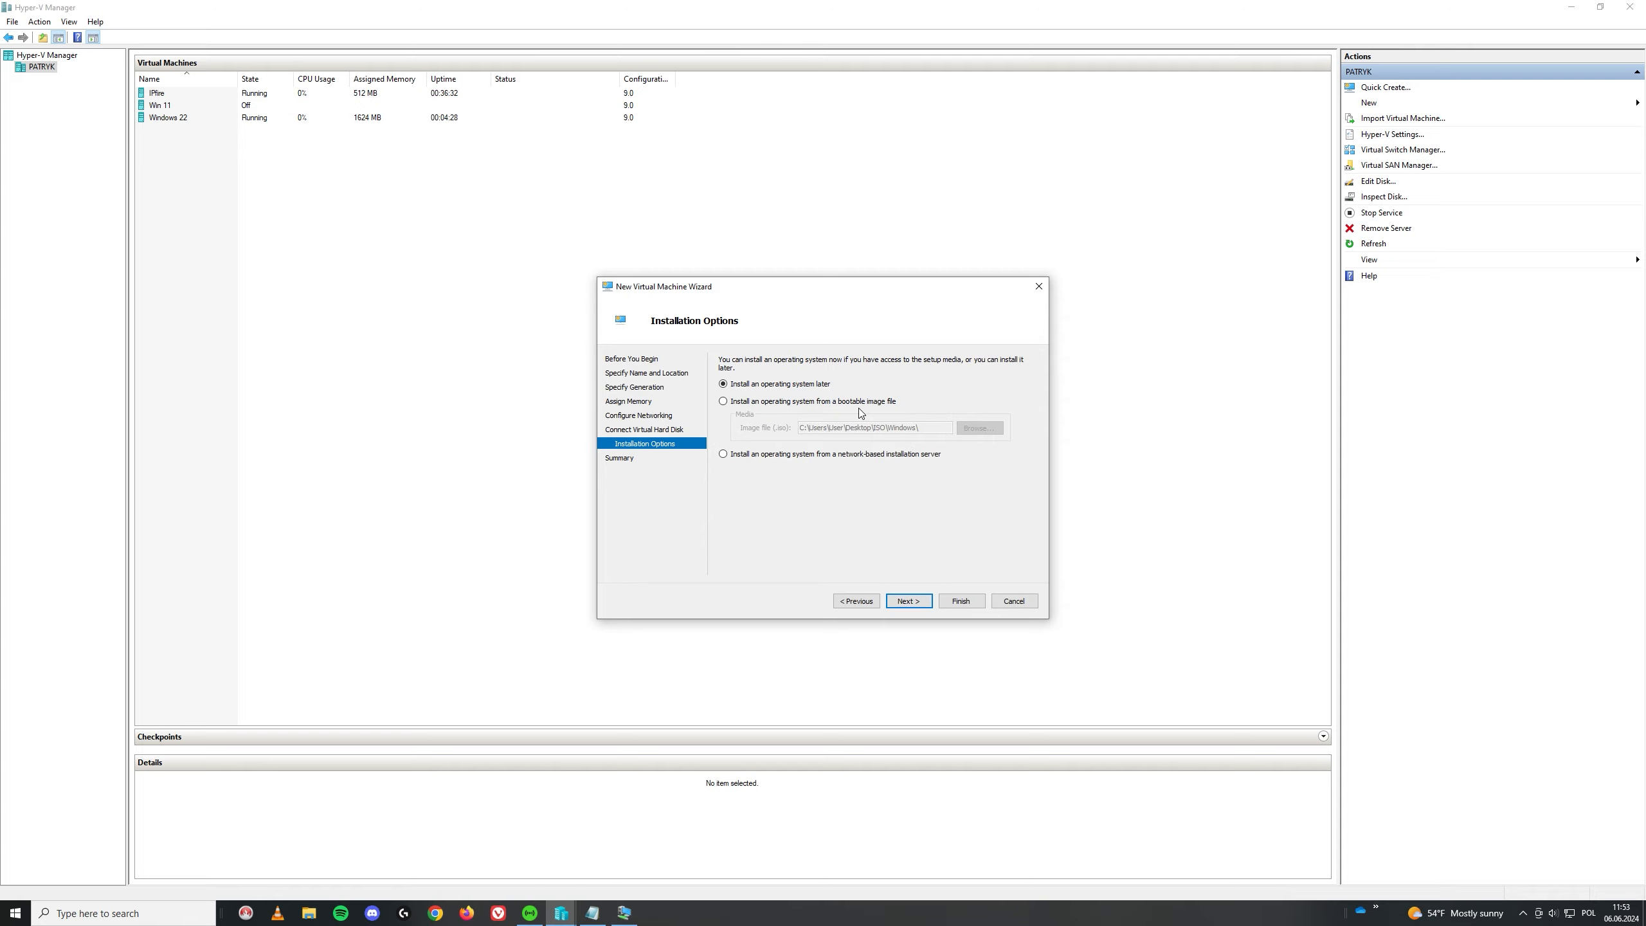
left_click(859, 407)
left_click(980, 428)
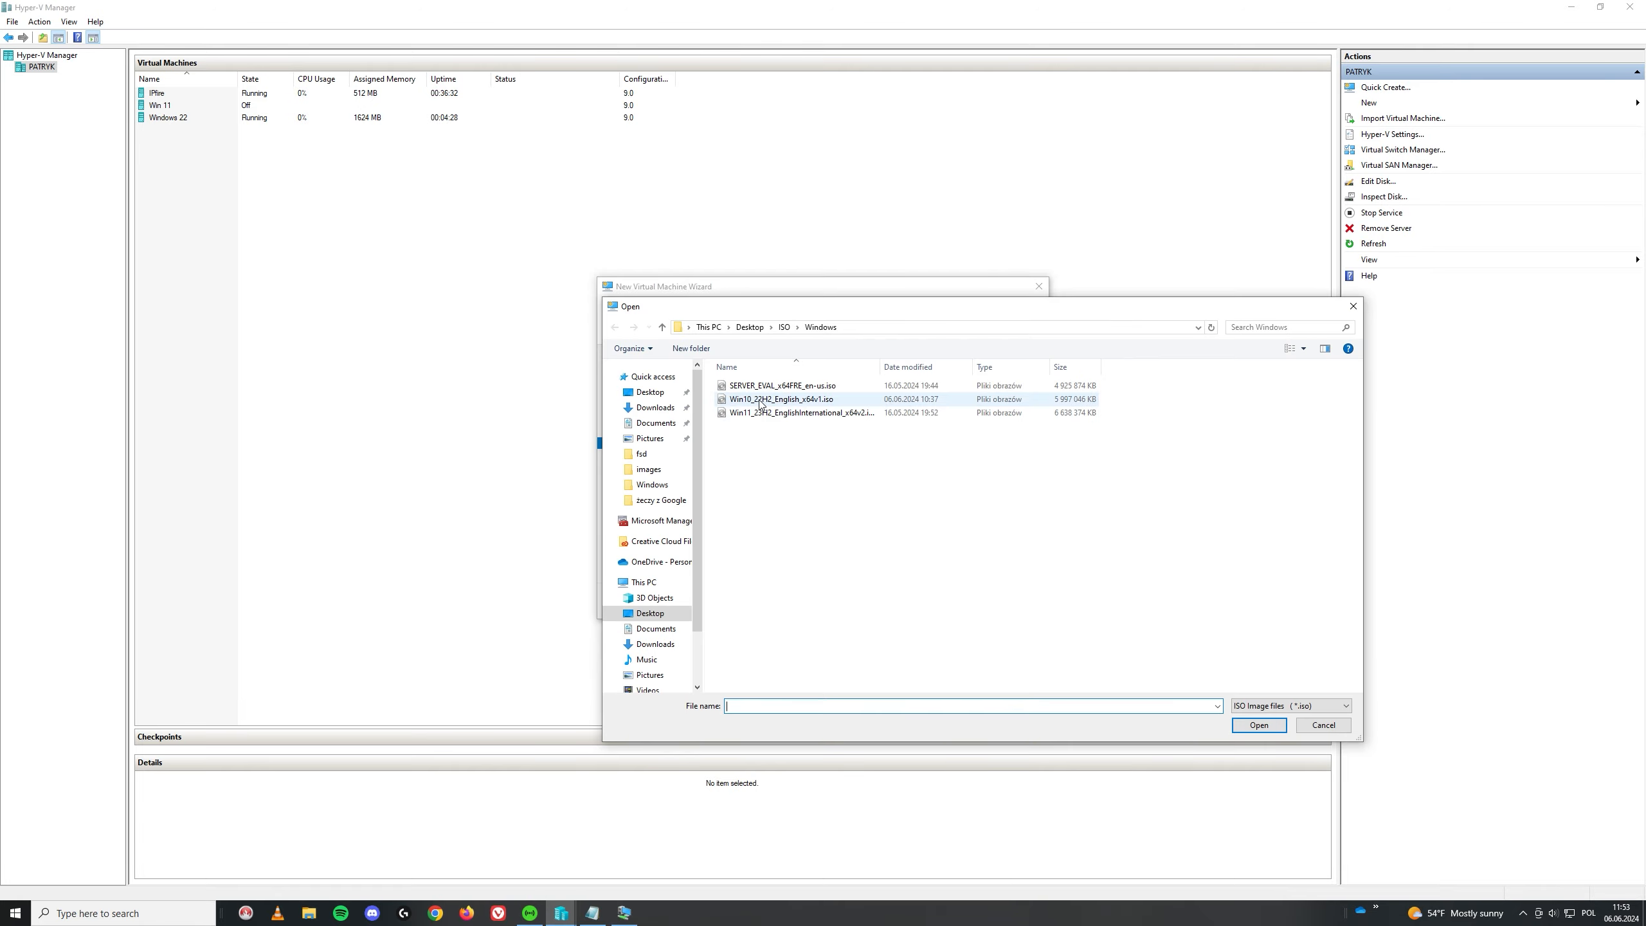
double_click(761, 400)
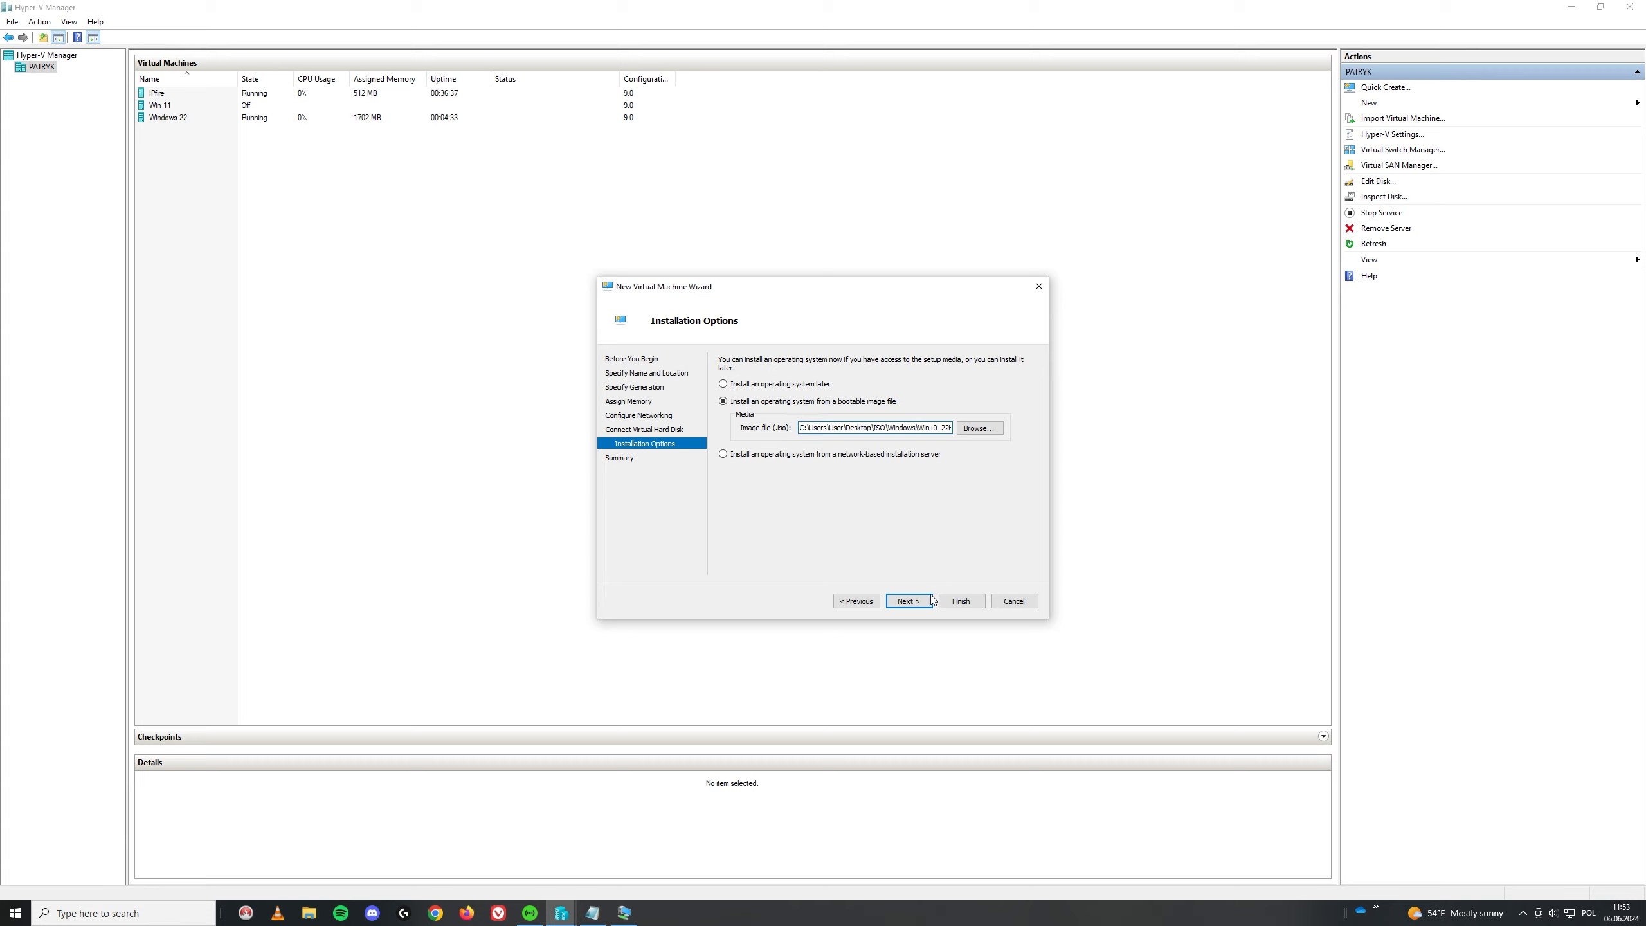
left_click(961, 601)
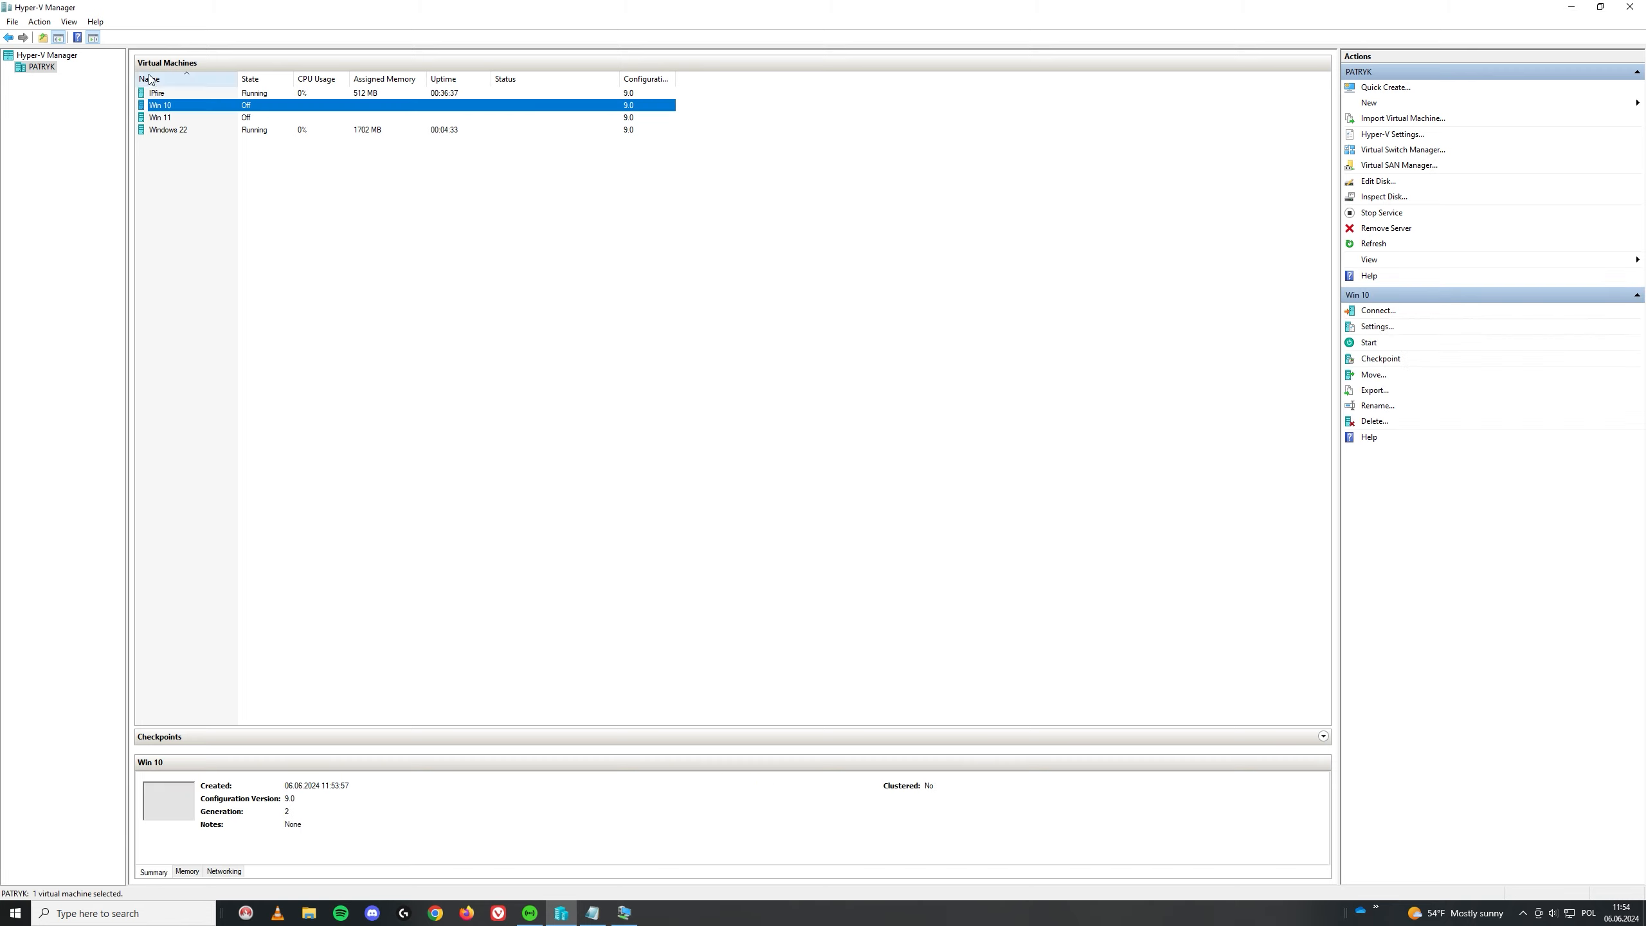
Step: Start Win 10, boot from the DVD, and set the format to Polish (Poland)
double_click(191, 104)
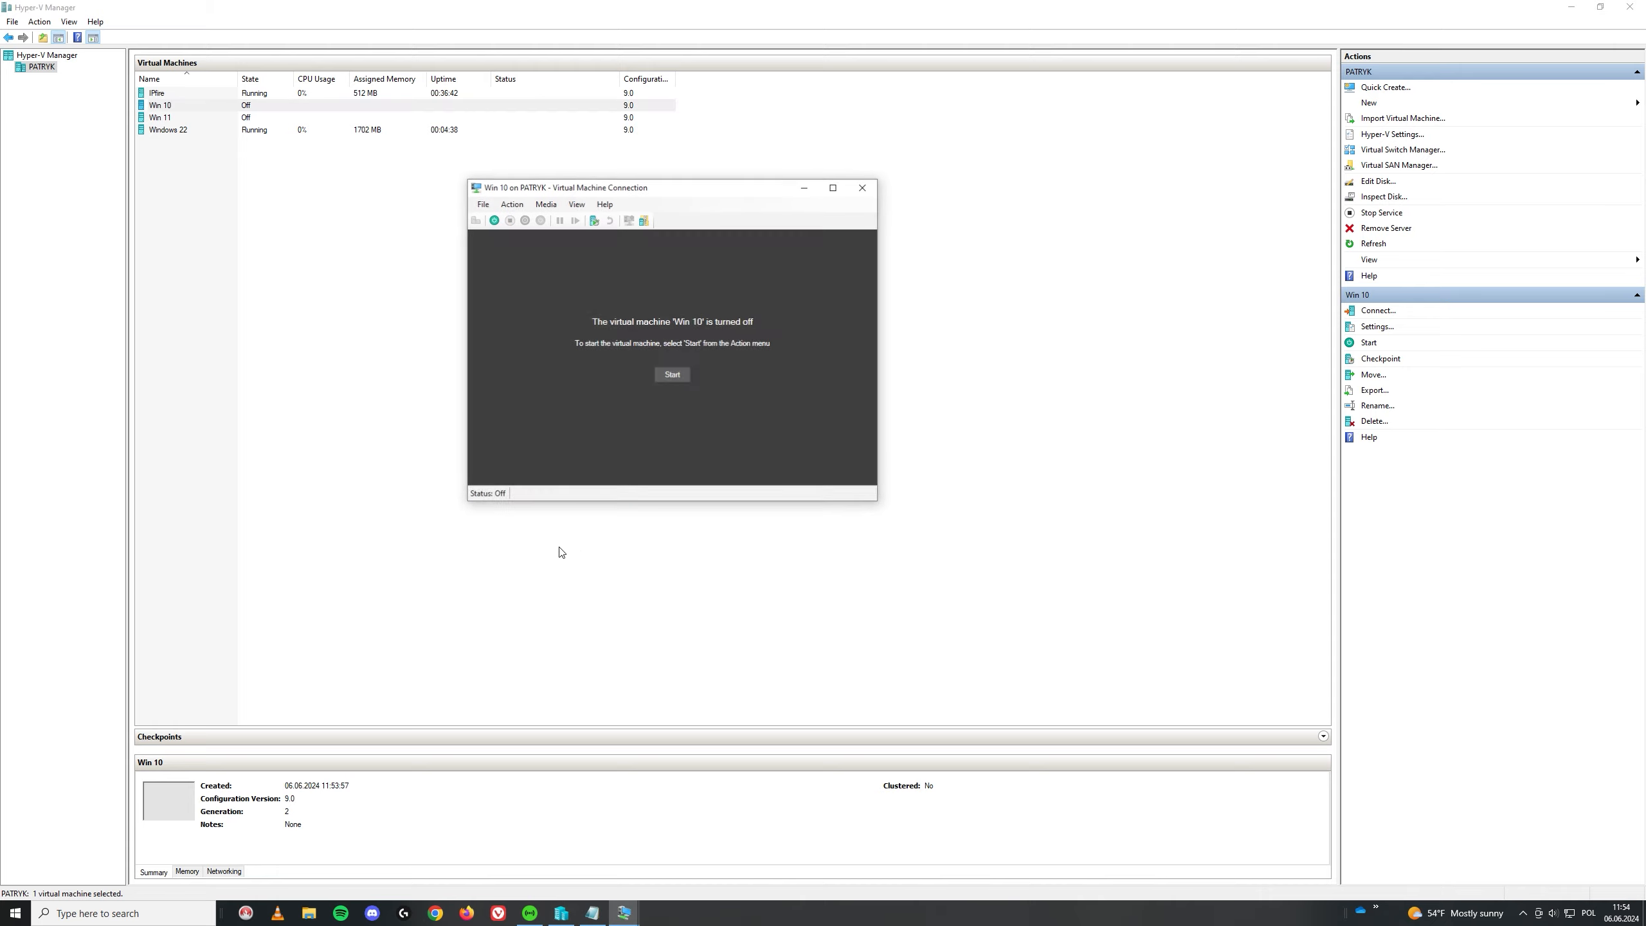
left_click(657, 376)
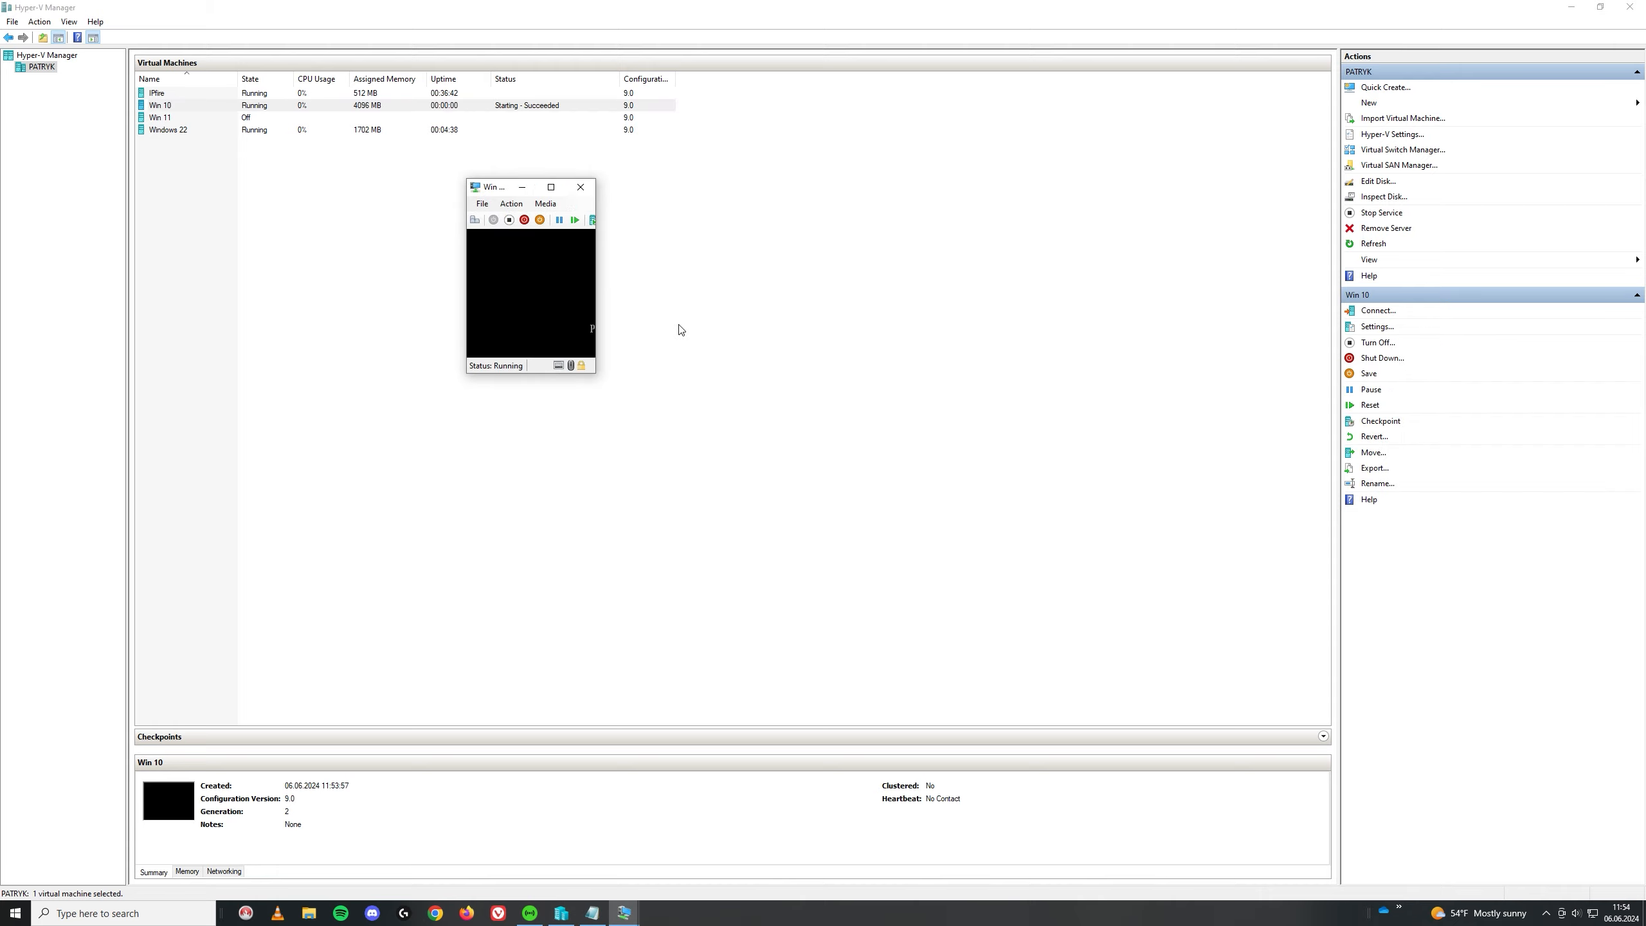
key("Return")
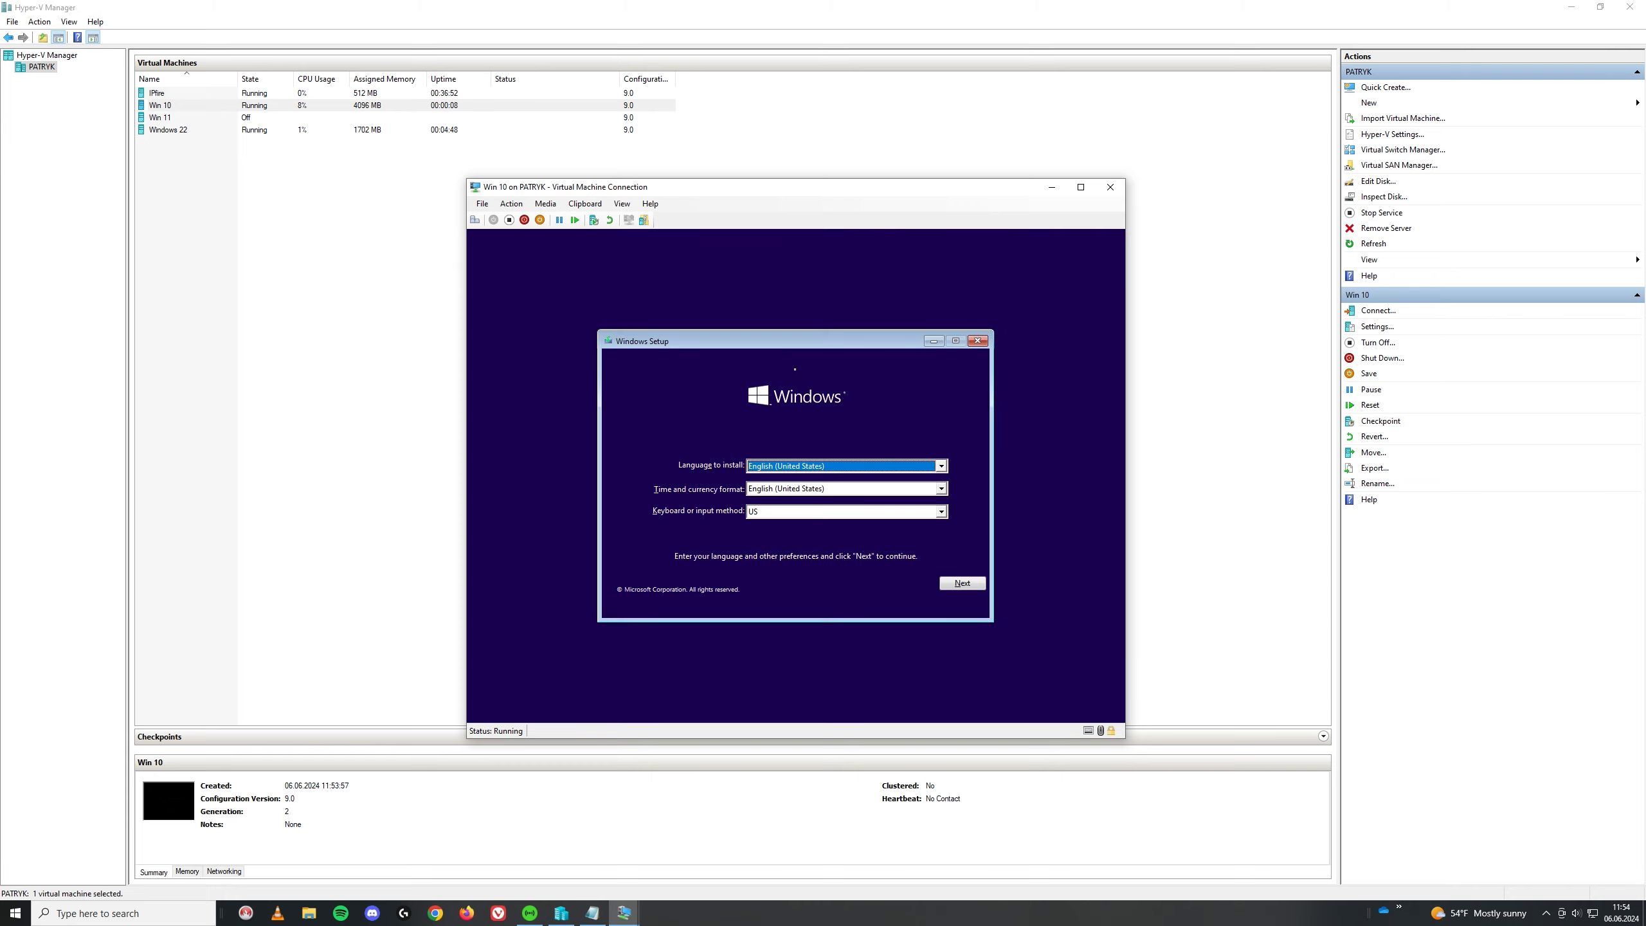
left_click(890, 489)
scroll(843, 539, "down", 1)
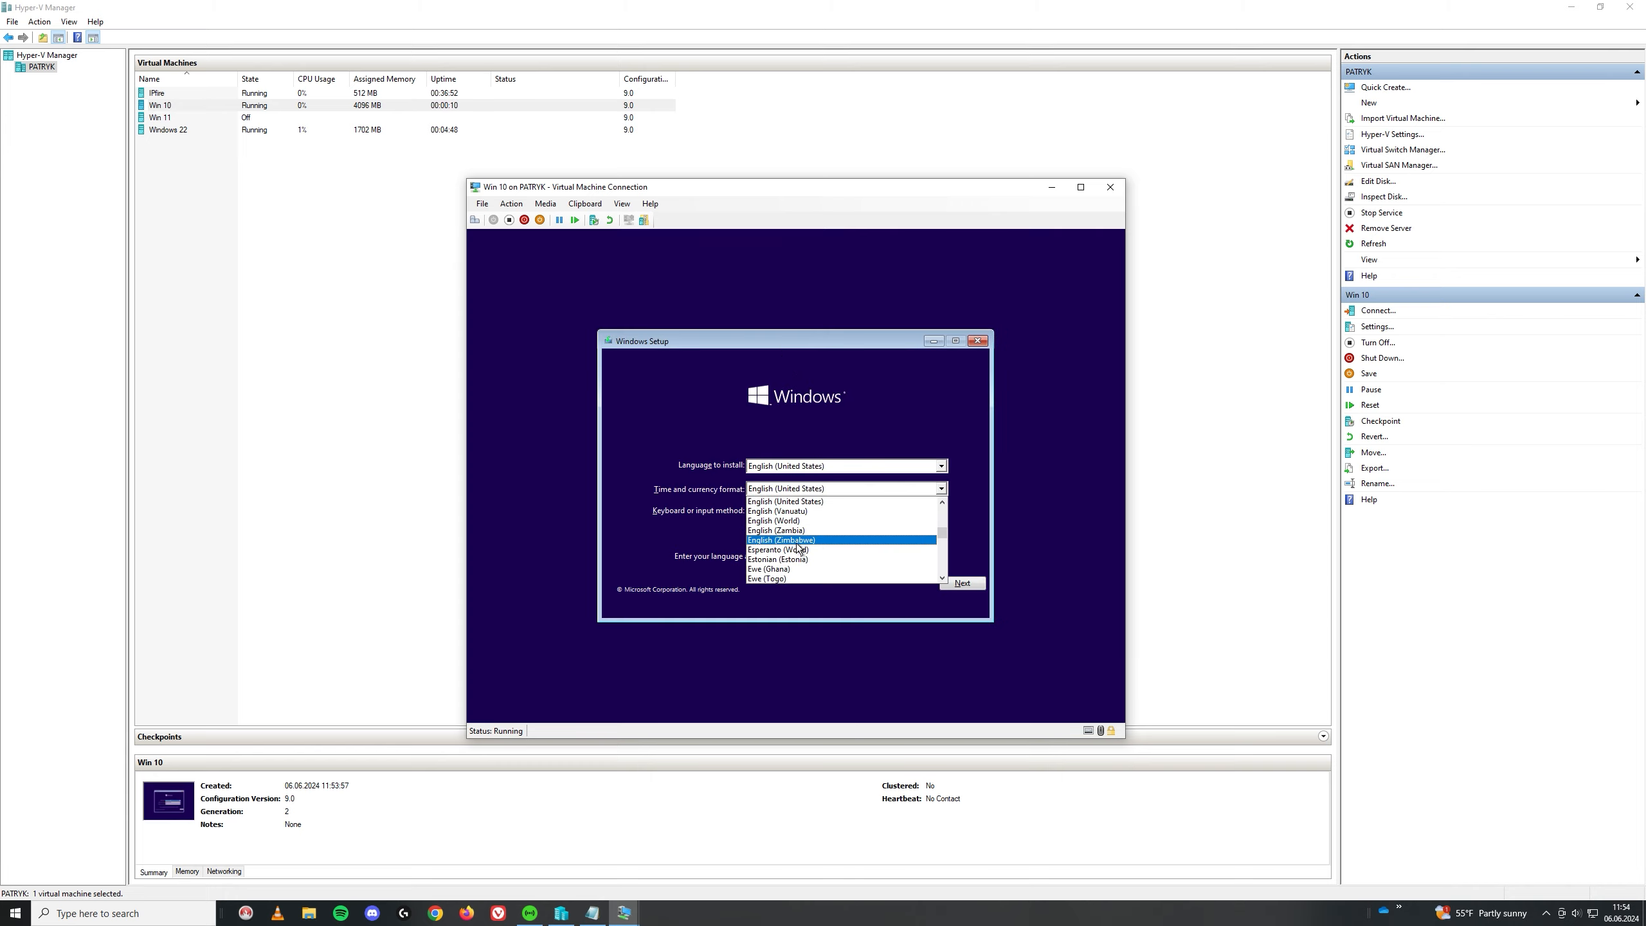
scroll(796, 553, "down", 4)
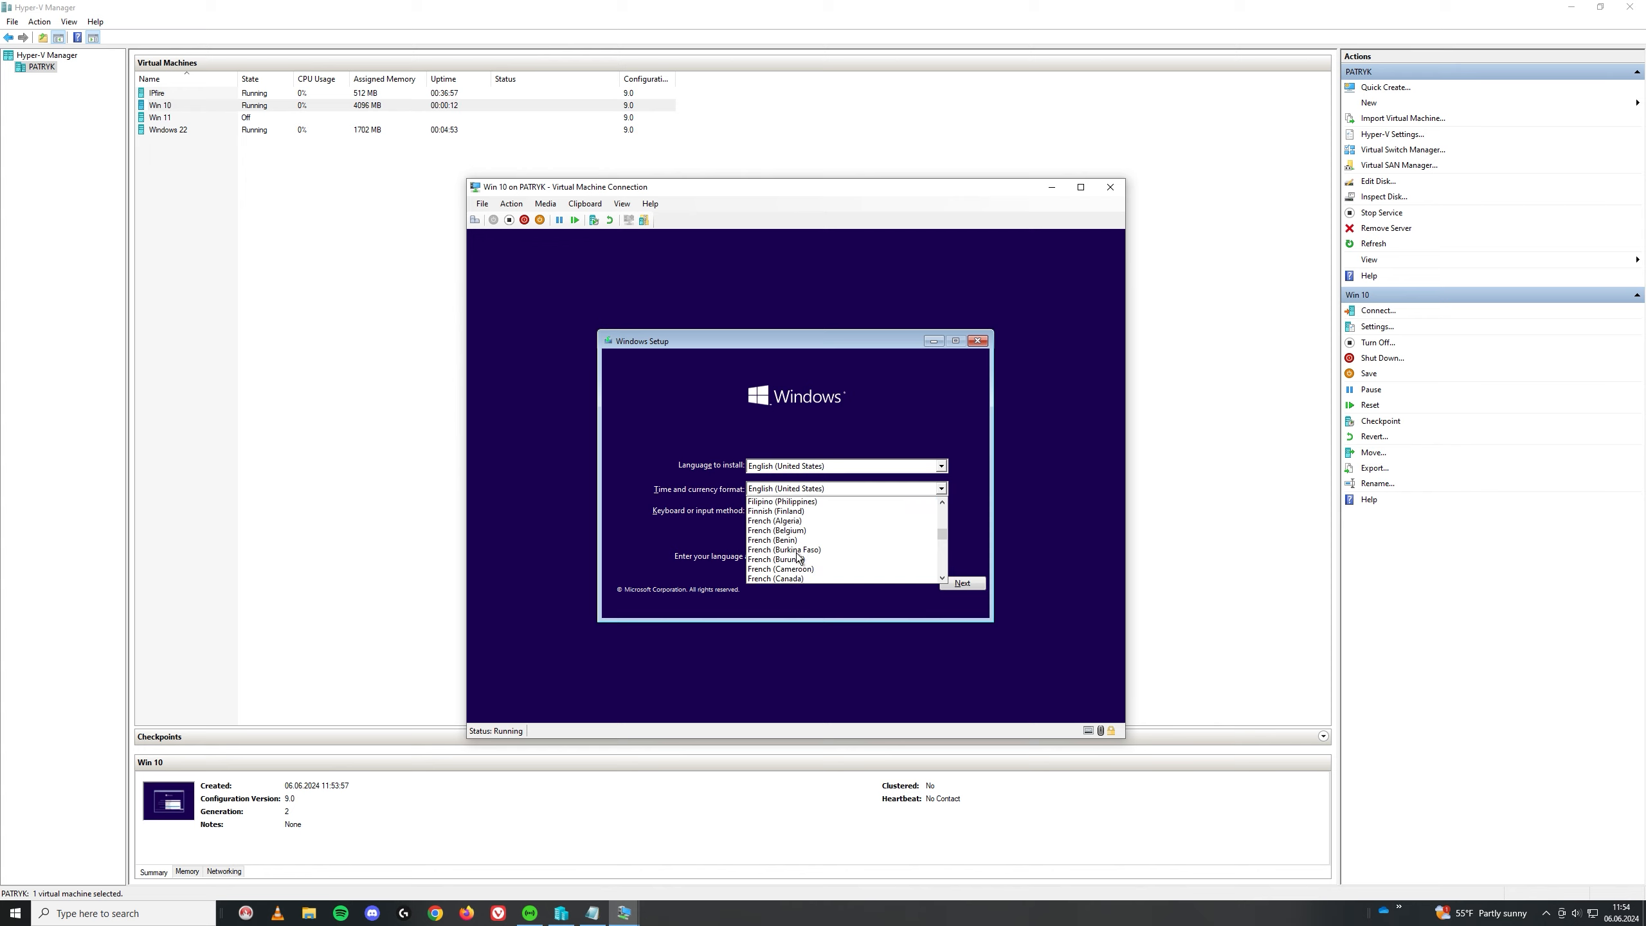
scroll(797, 555, "down", 10)
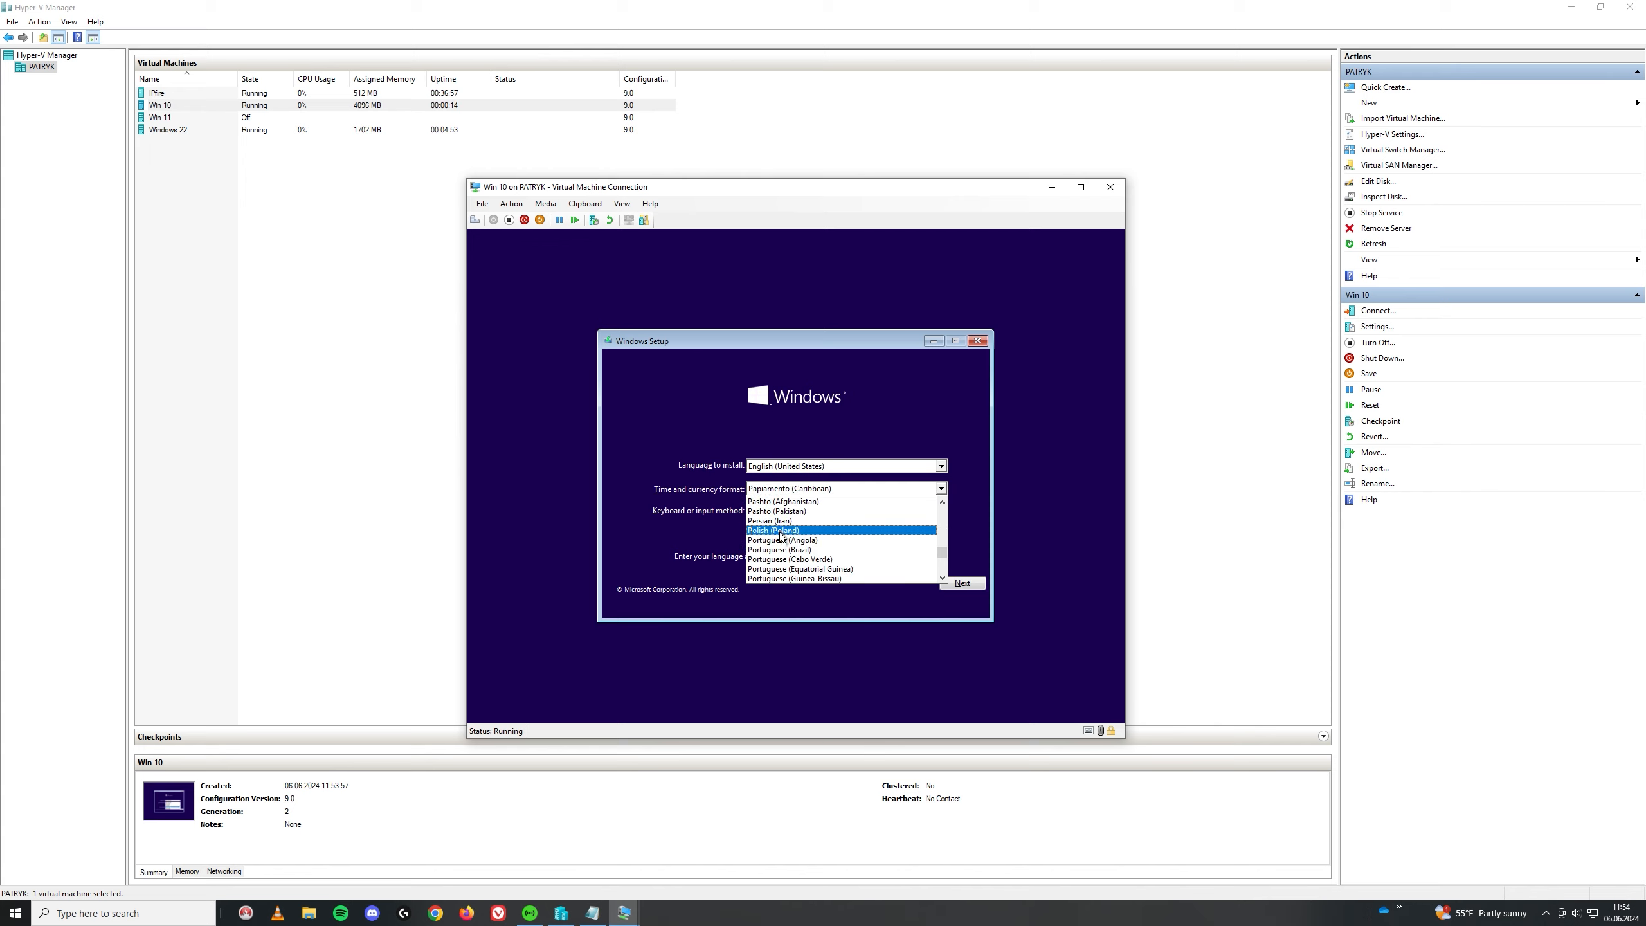
left_click(785, 533)
left_click(963, 583)
Step: Install Windows 10 Education with accepted license terms as a Custom installation
left_click(787, 487)
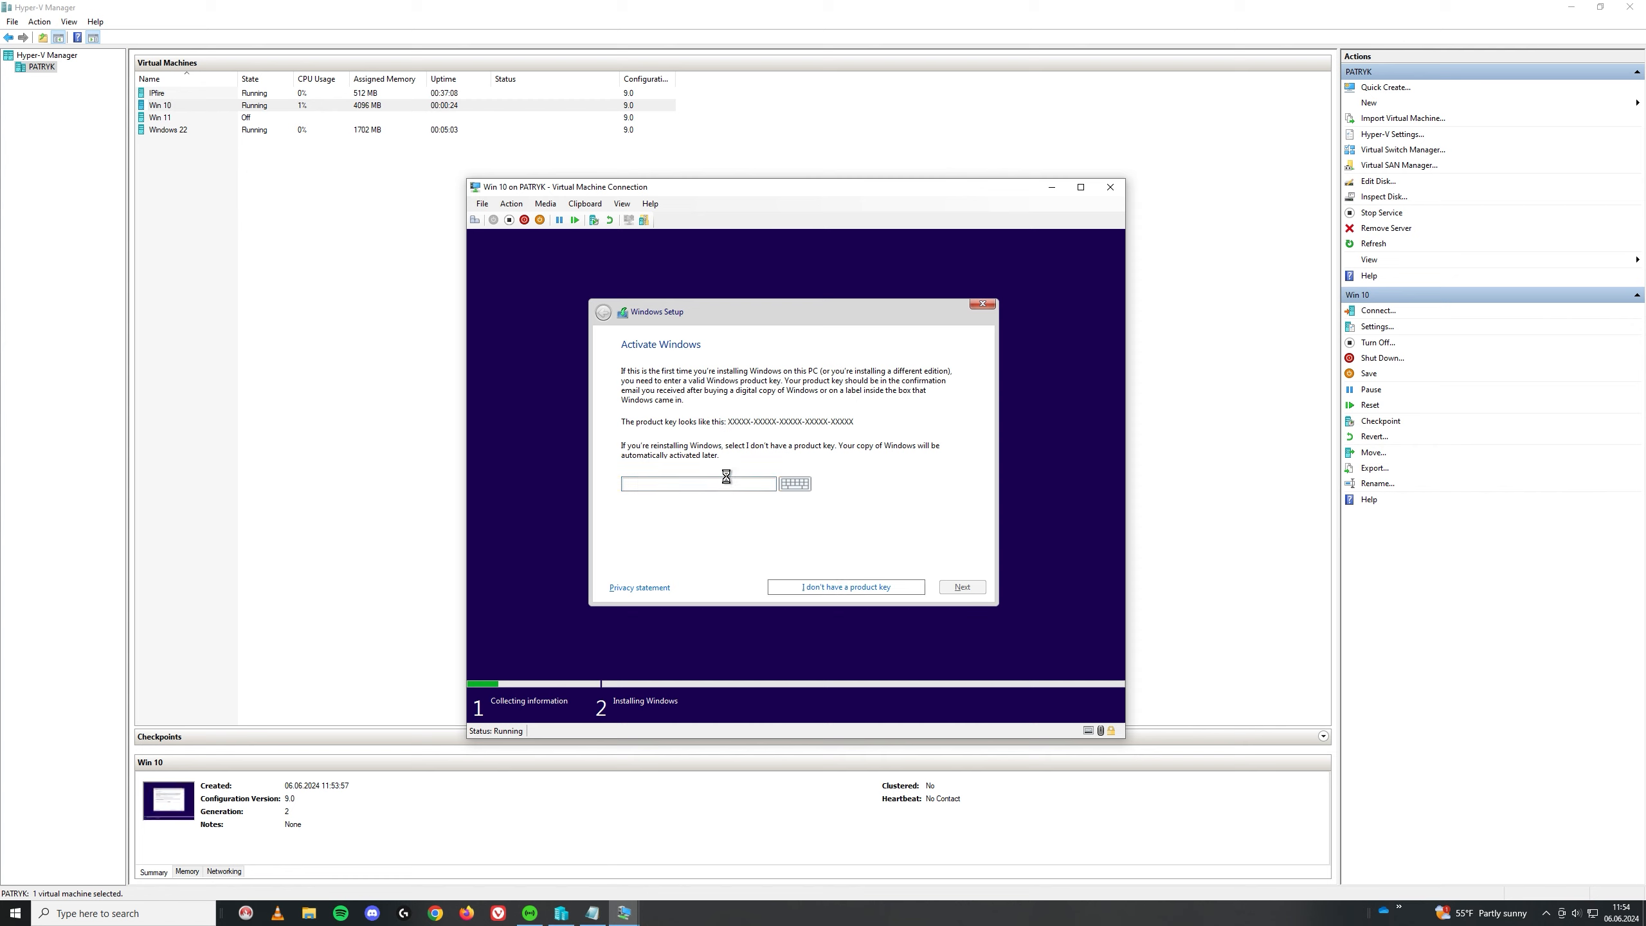
left_click(662, 427)
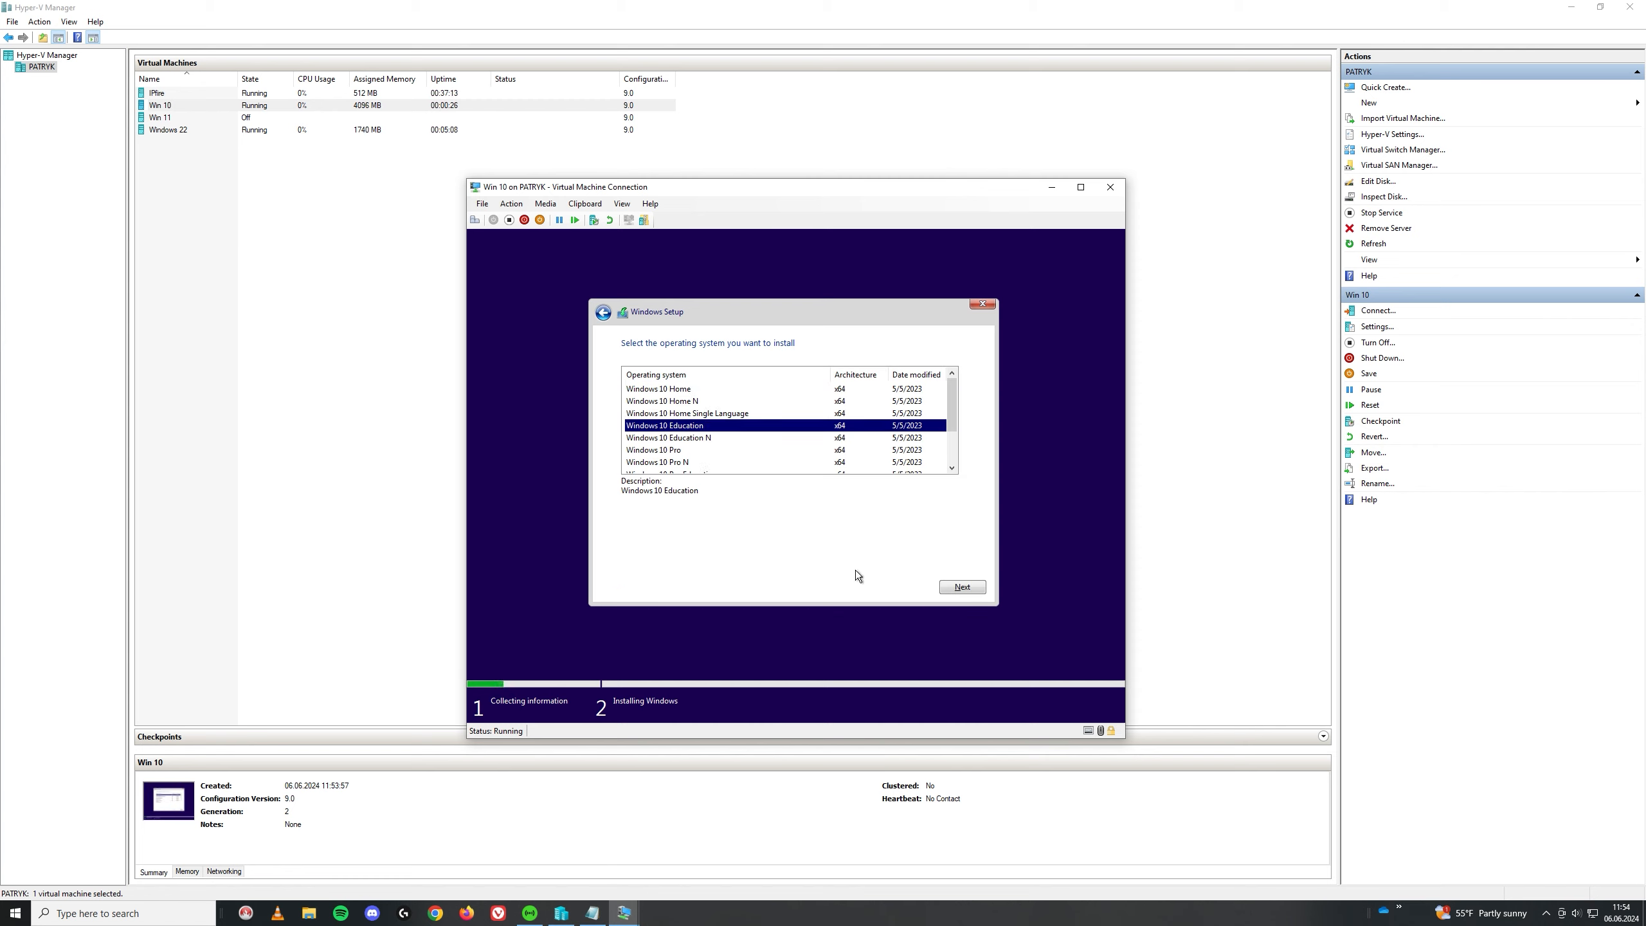
left_click(963, 588)
left_click(674, 557)
left_click(963, 587)
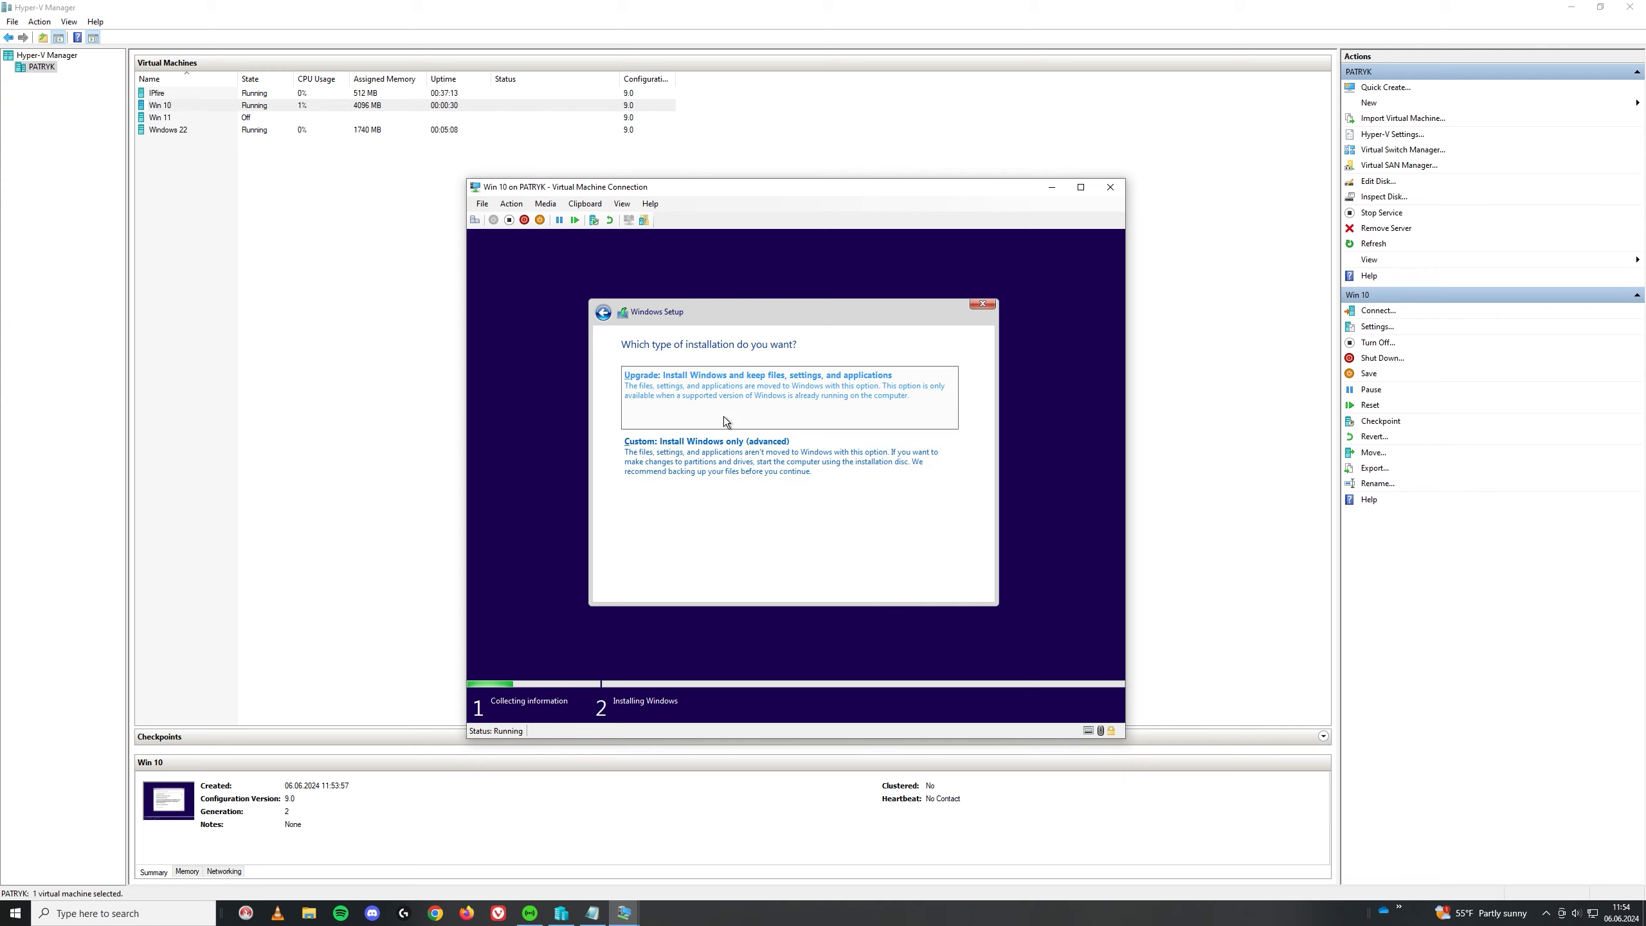
left_click(734, 476)
left_click(980, 591)
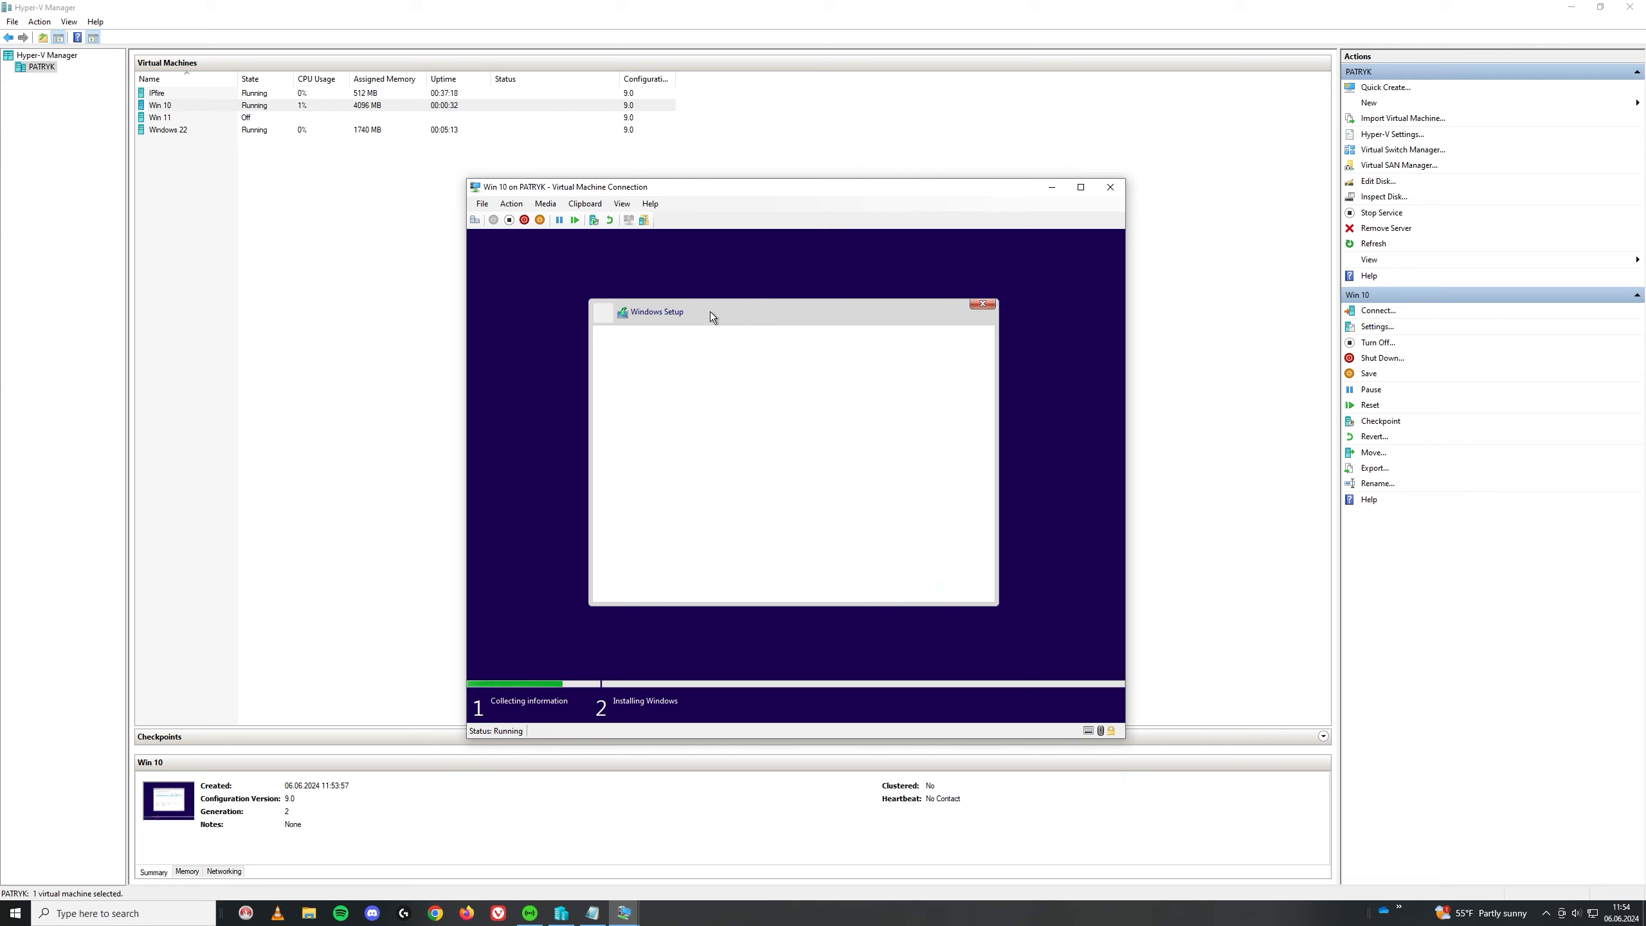
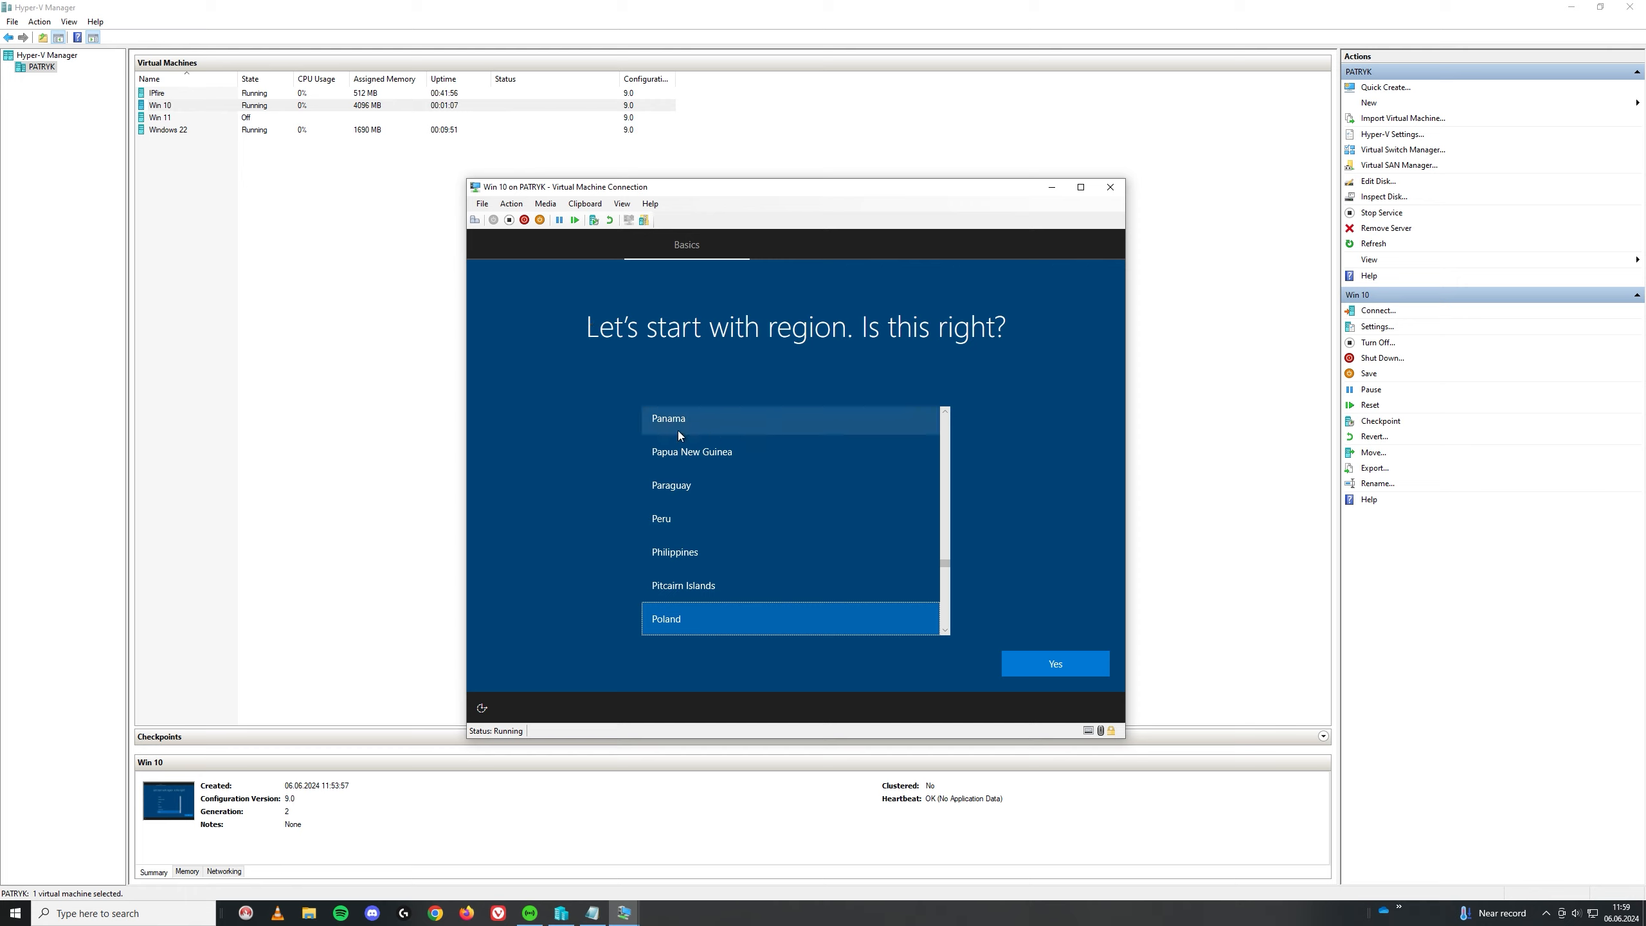
Step: Confirm Poland as the region and choose the Polish (Programmers) keyboard layout
left_click(1054, 668)
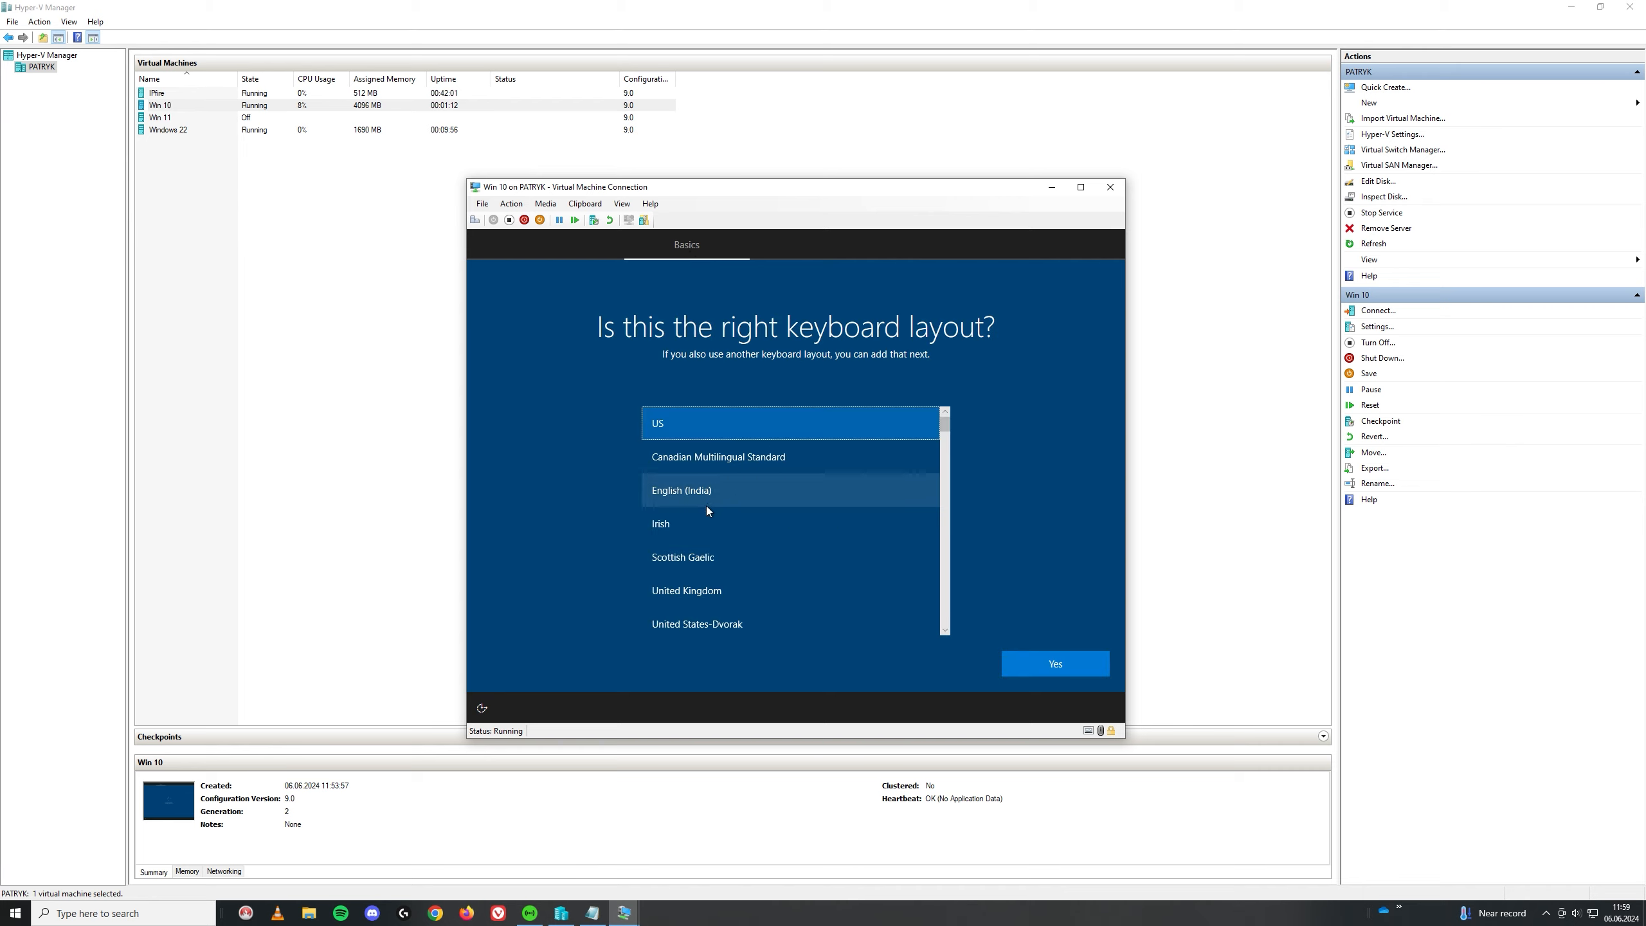
scroll(706, 506, "down", 3)
scroll(706, 506, "down", 7)
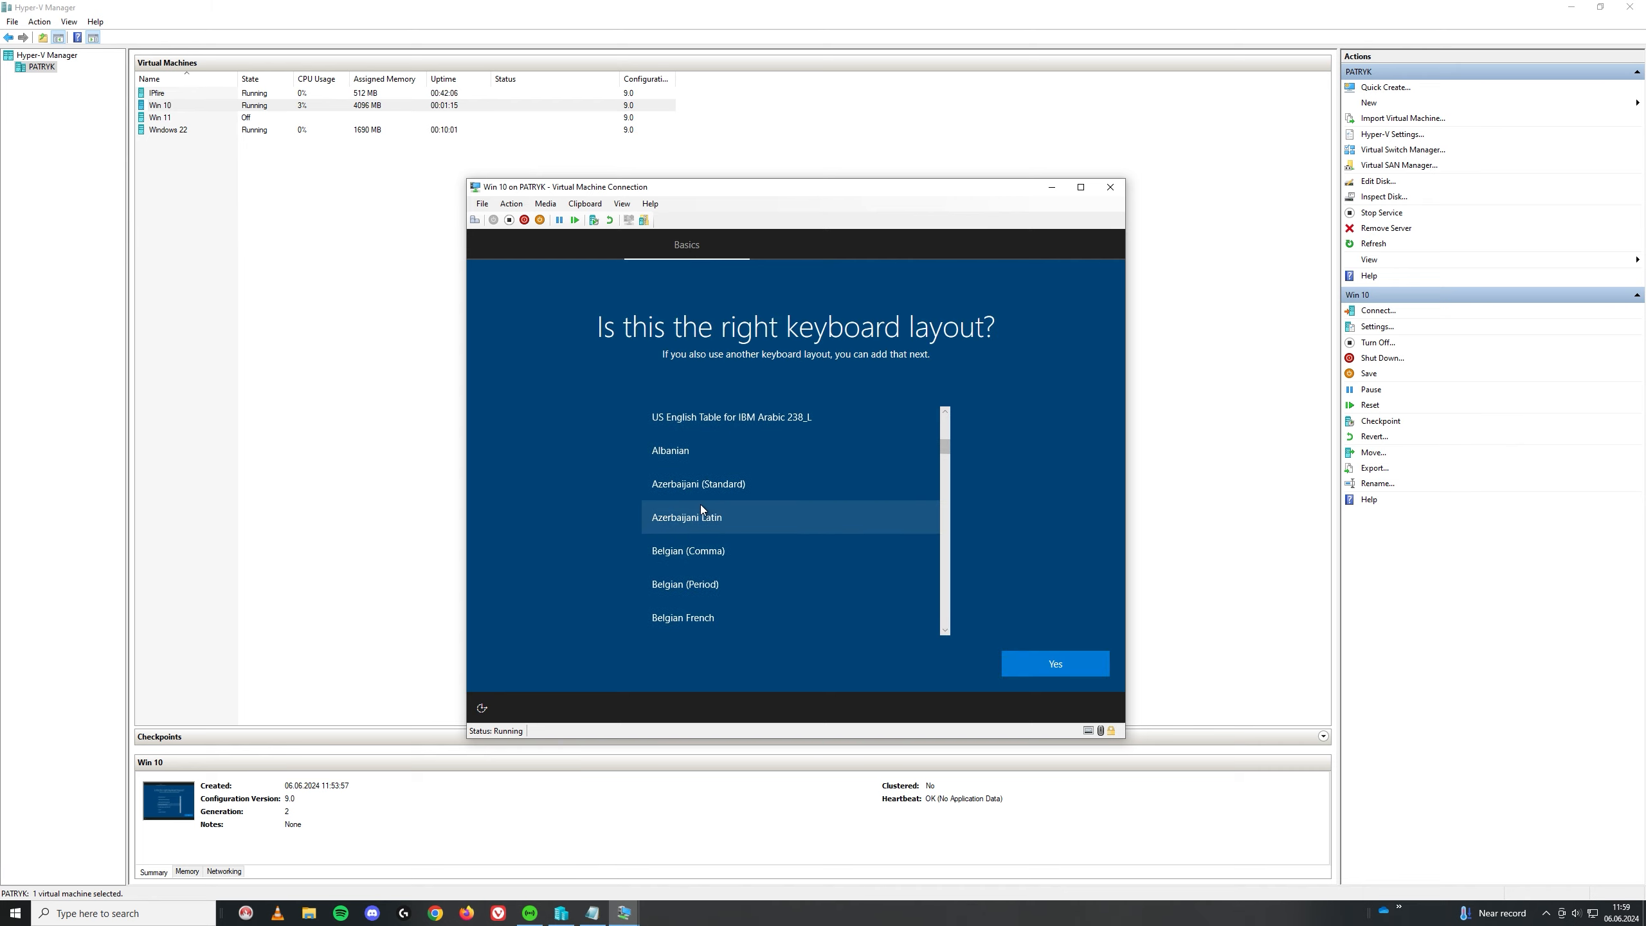
scroll(696, 495, "down", 5)
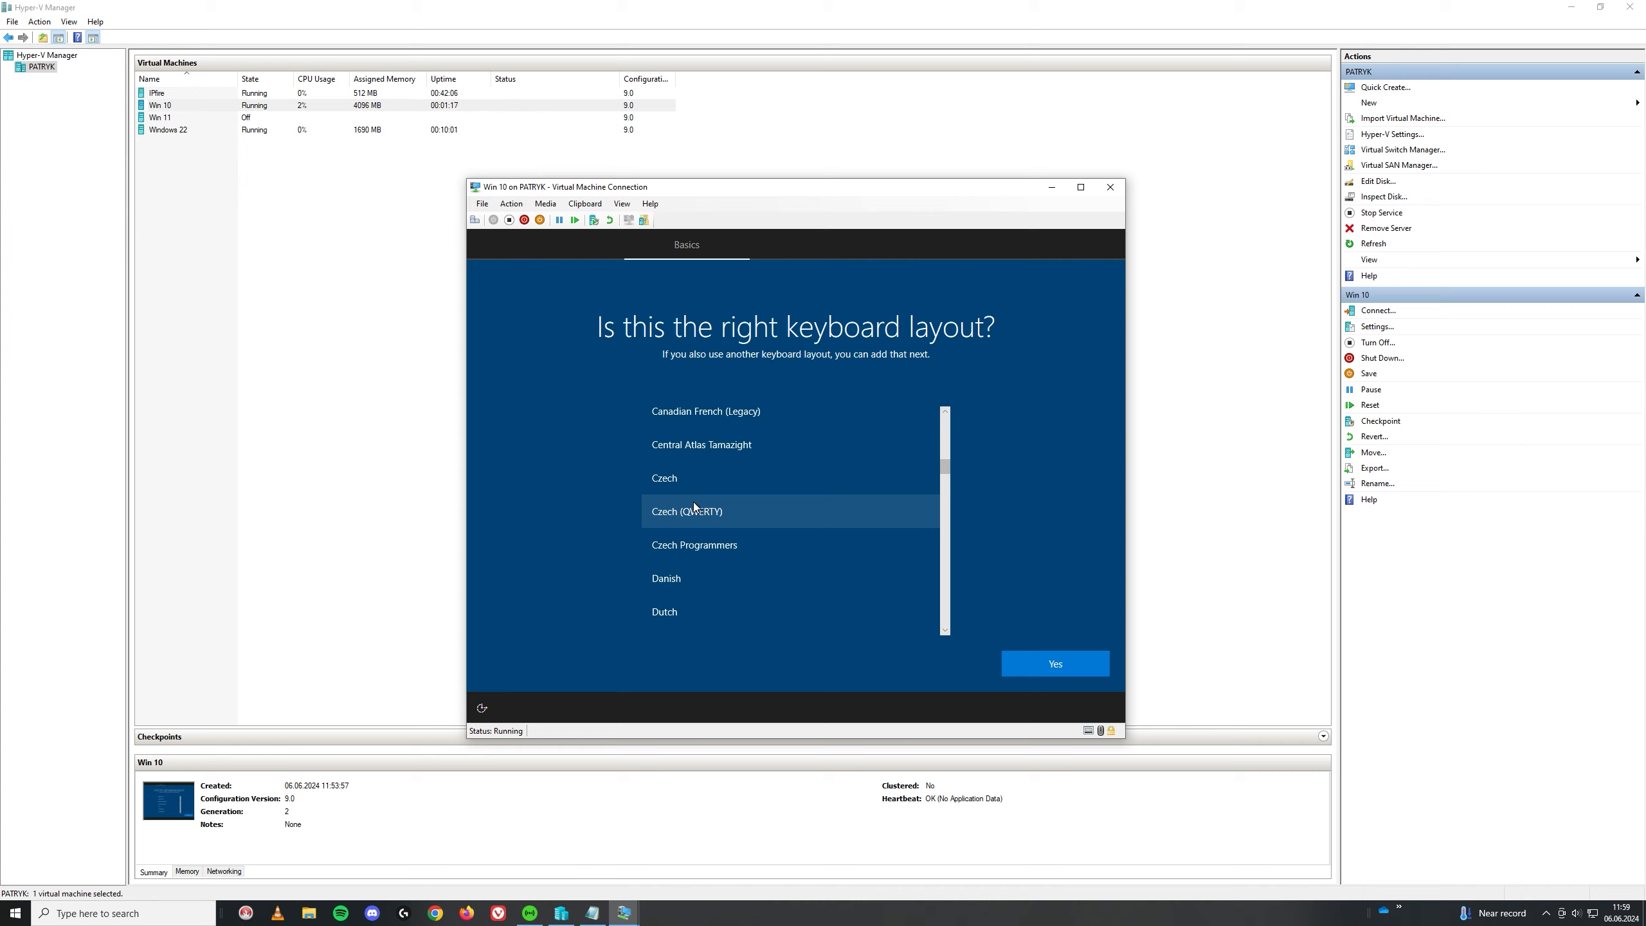
scroll(693, 570, "down", 3)
scroll(694, 571, "up", 8)
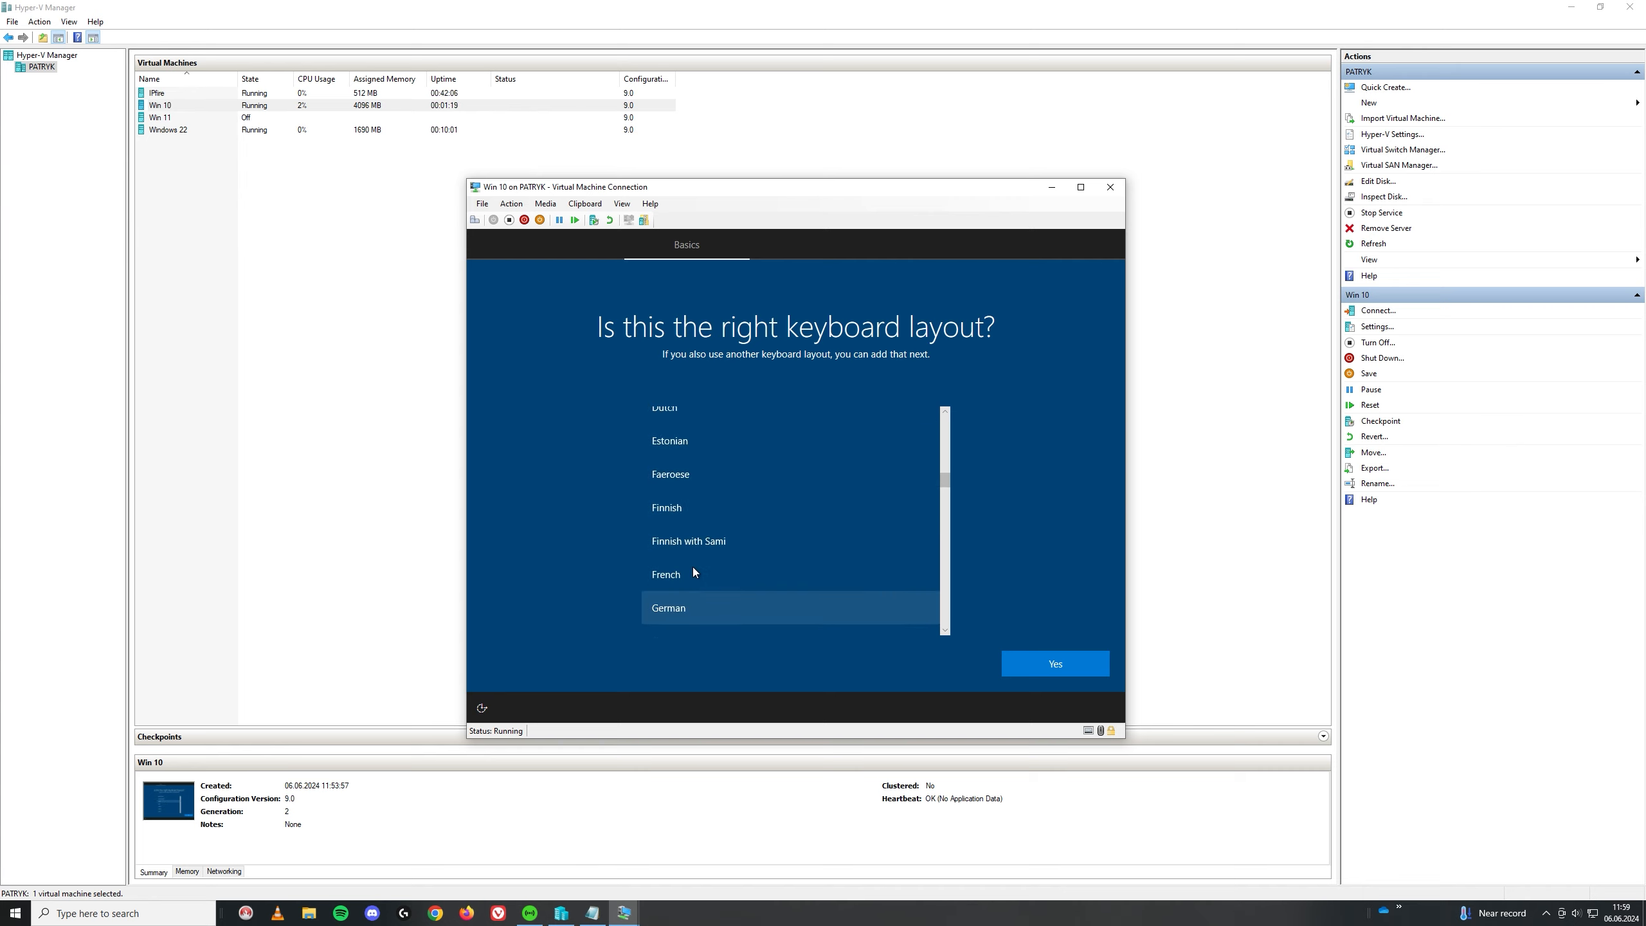
scroll(694, 570, "up", 4)
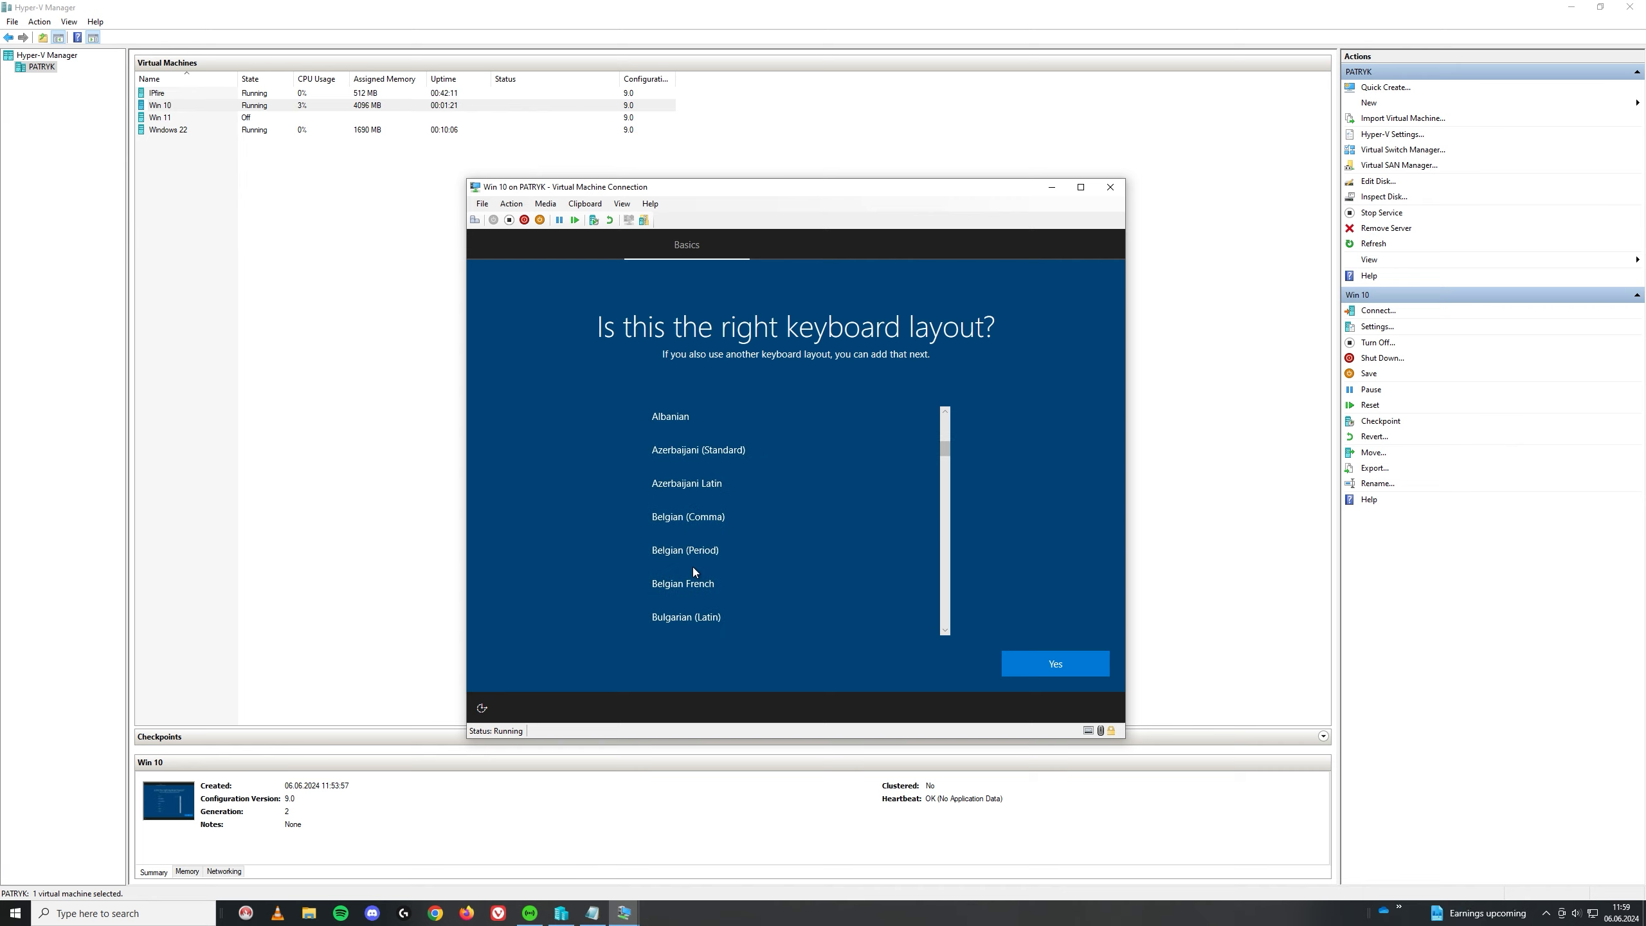
scroll(745, 561, "down", 12)
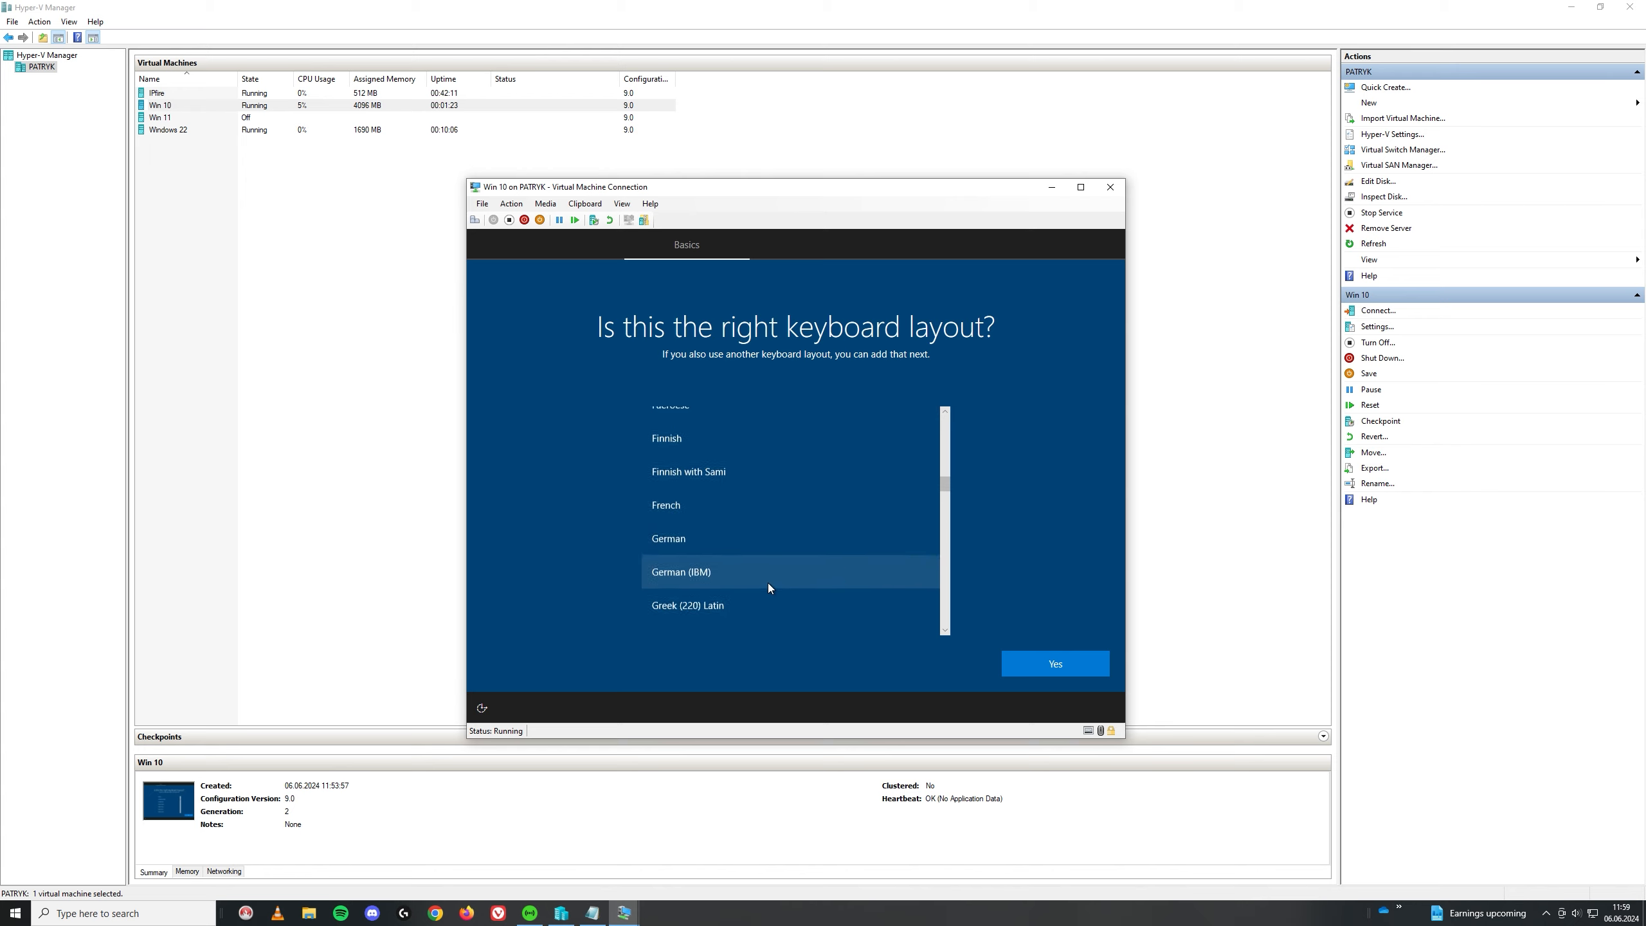
scroll(761, 591, "down", 15)
scroll(739, 563, "up", 3)
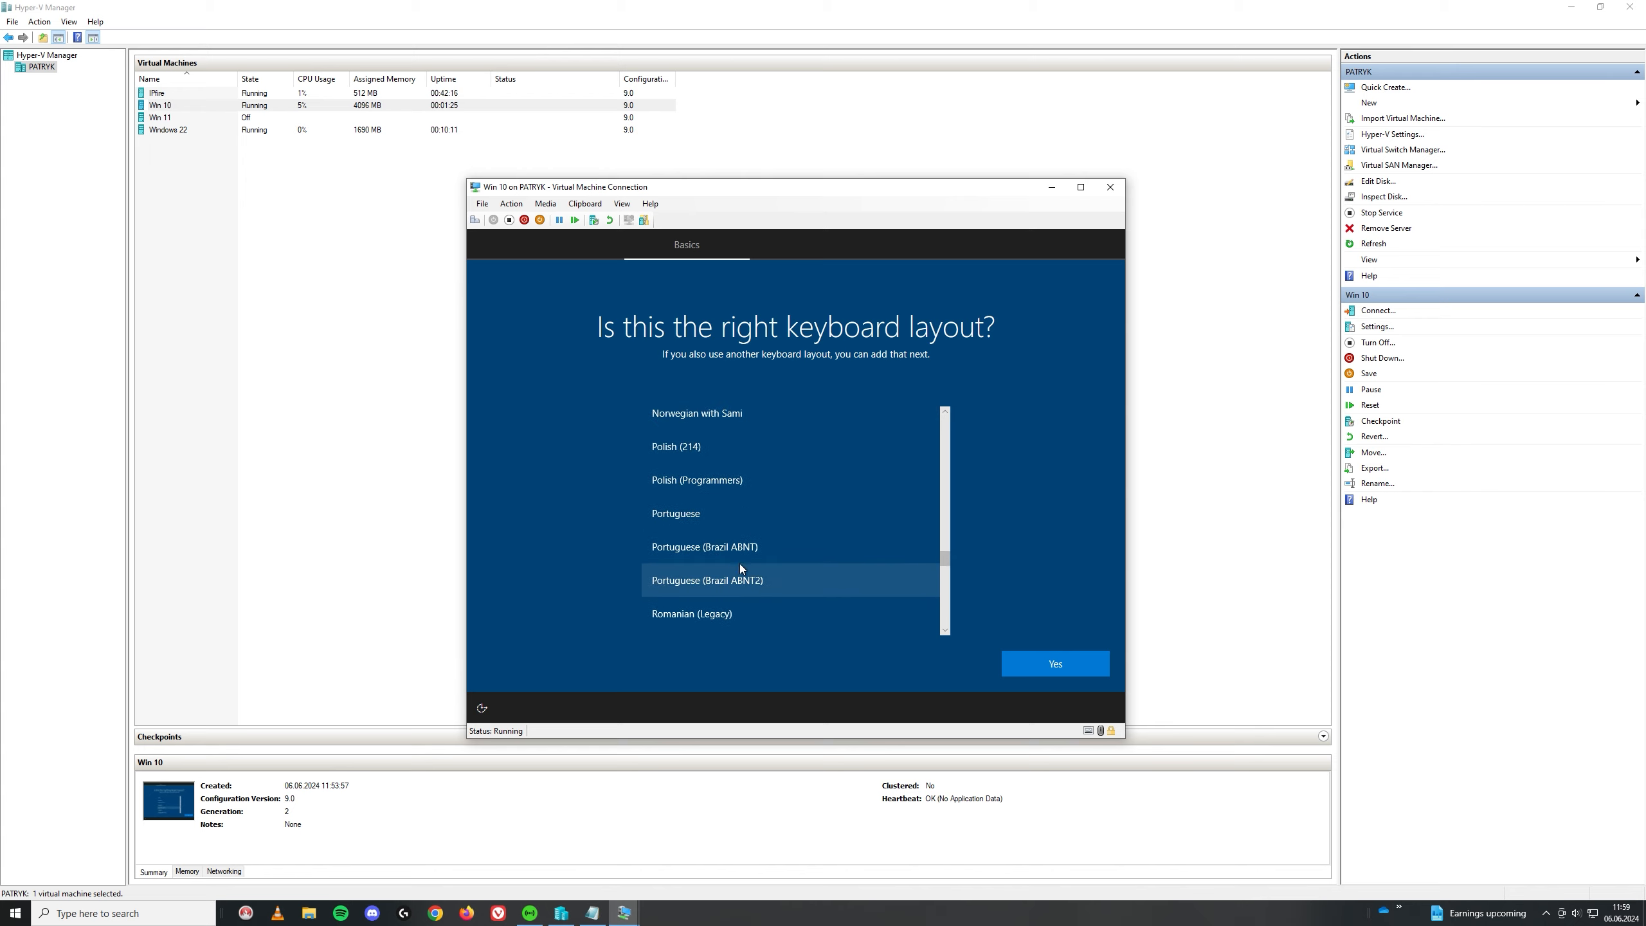
left_click(706, 524)
left_click(1085, 668)
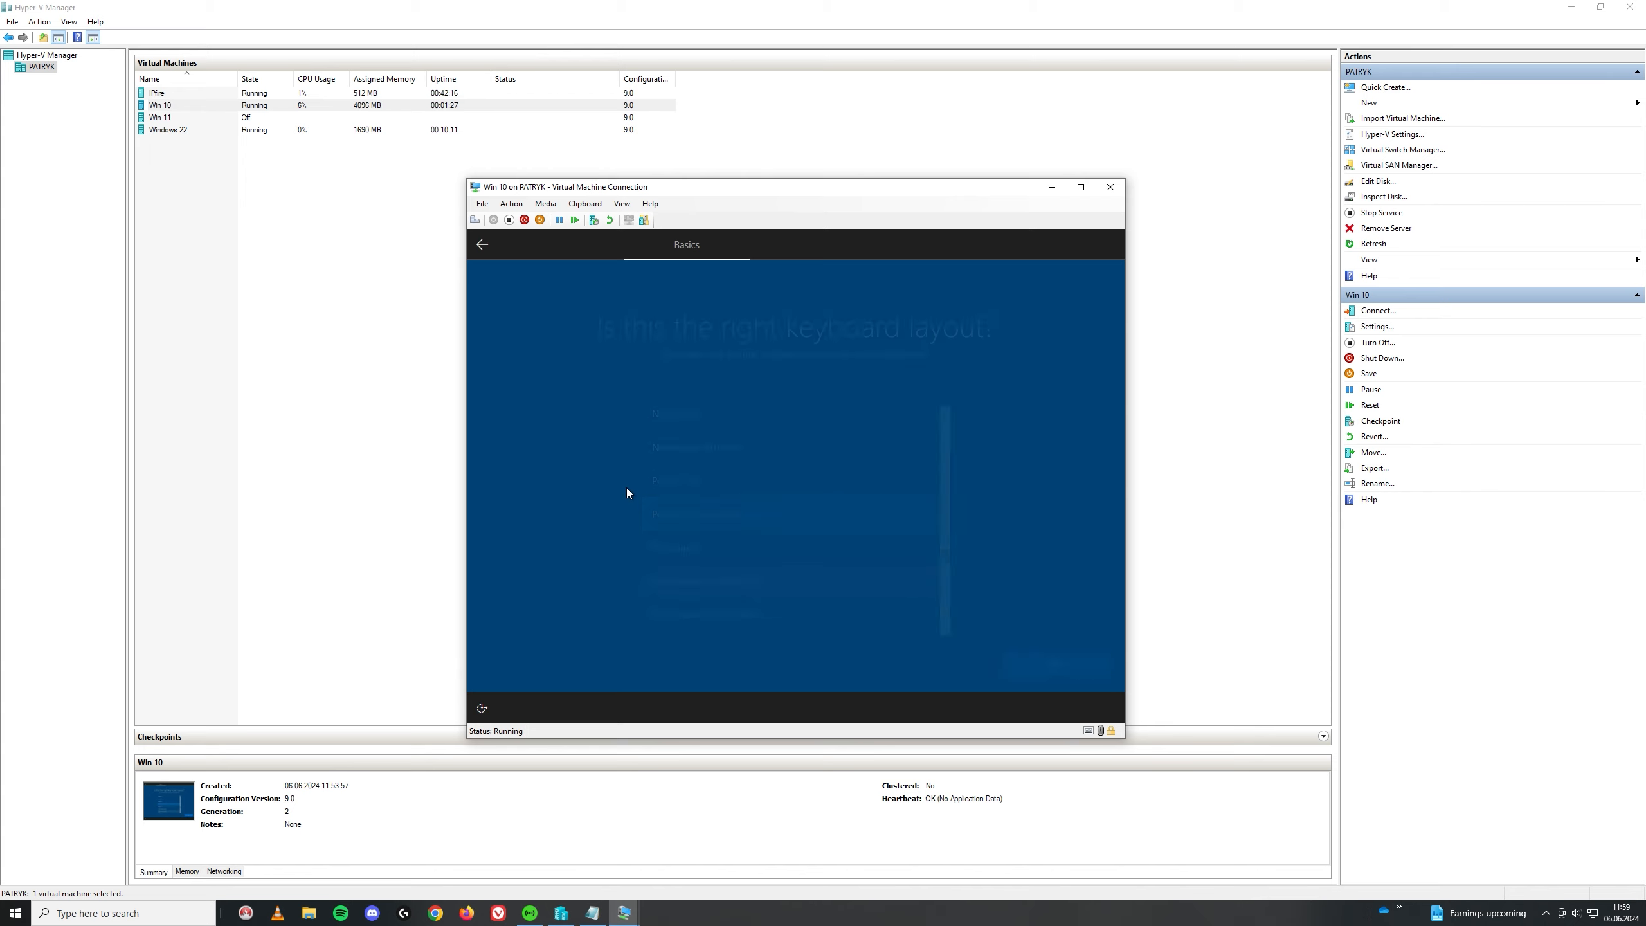
Step: Skip a second layout, choose domain join instead, and enter the local account name
left_click(1079, 673)
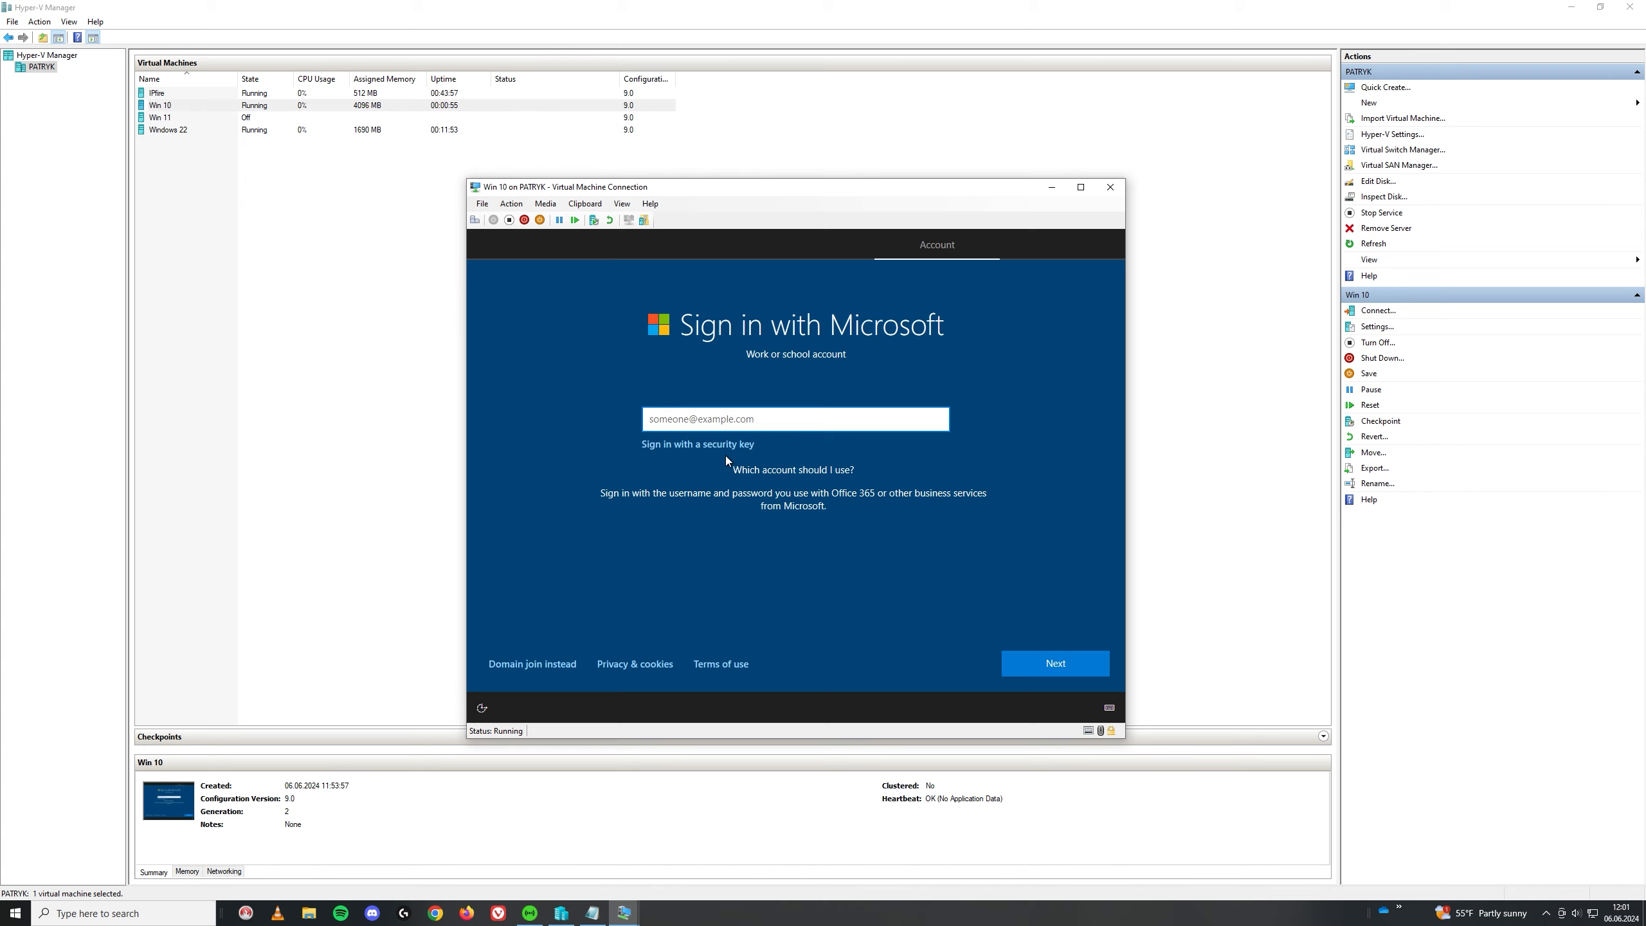
left_click(526, 665)
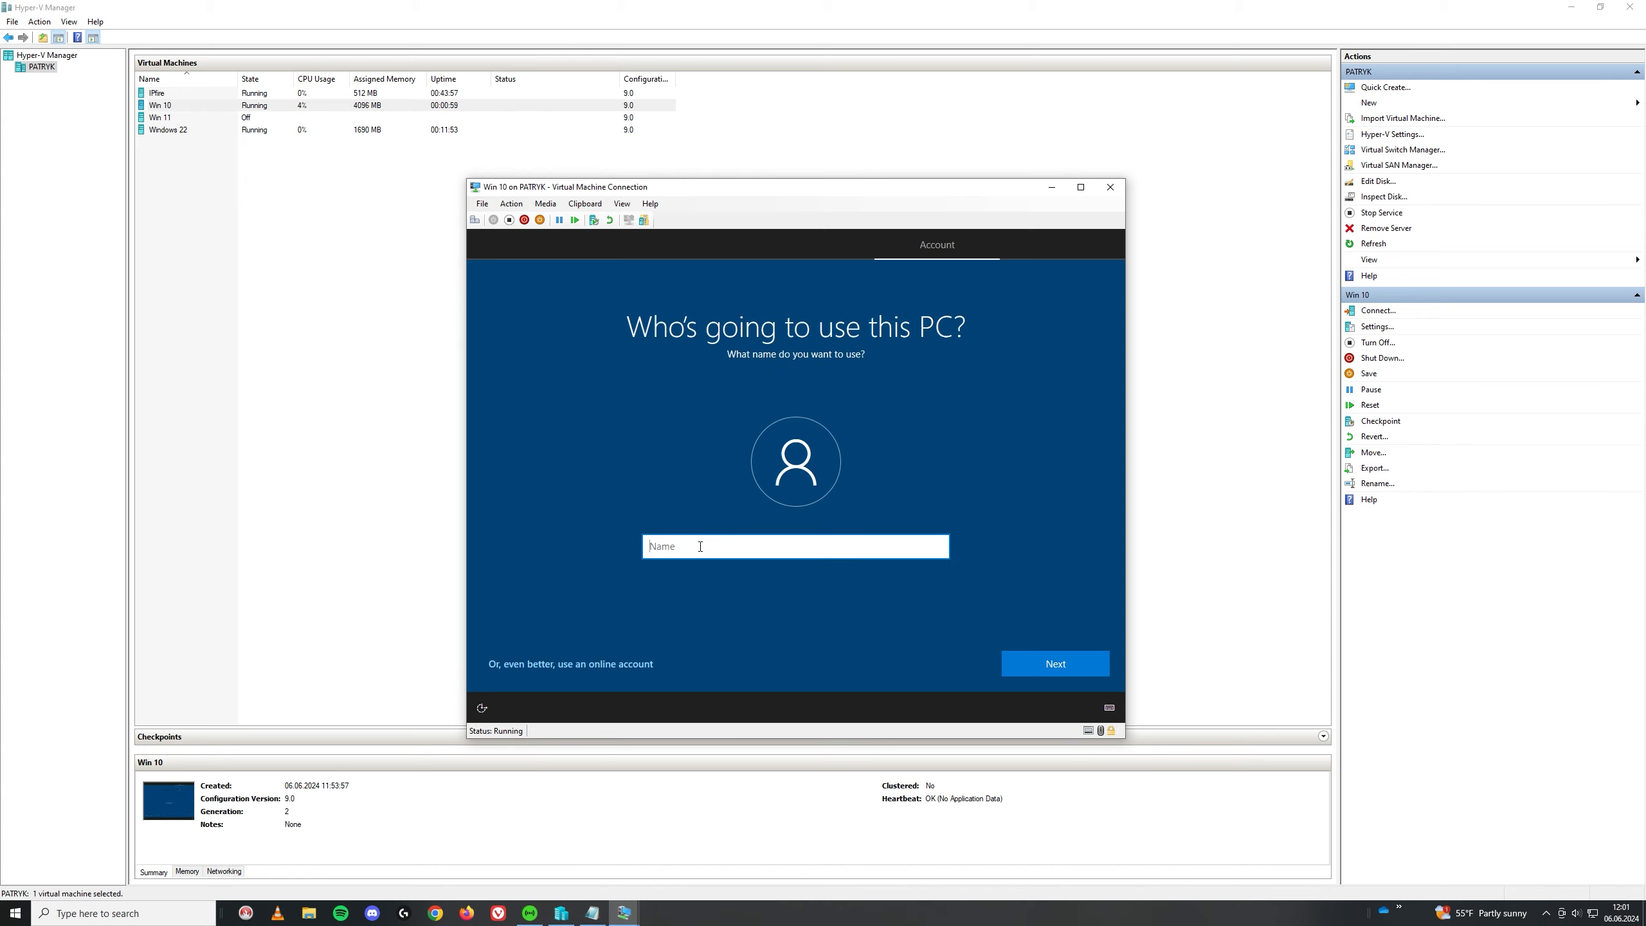
type("patryk")
left_click(1010, 664)
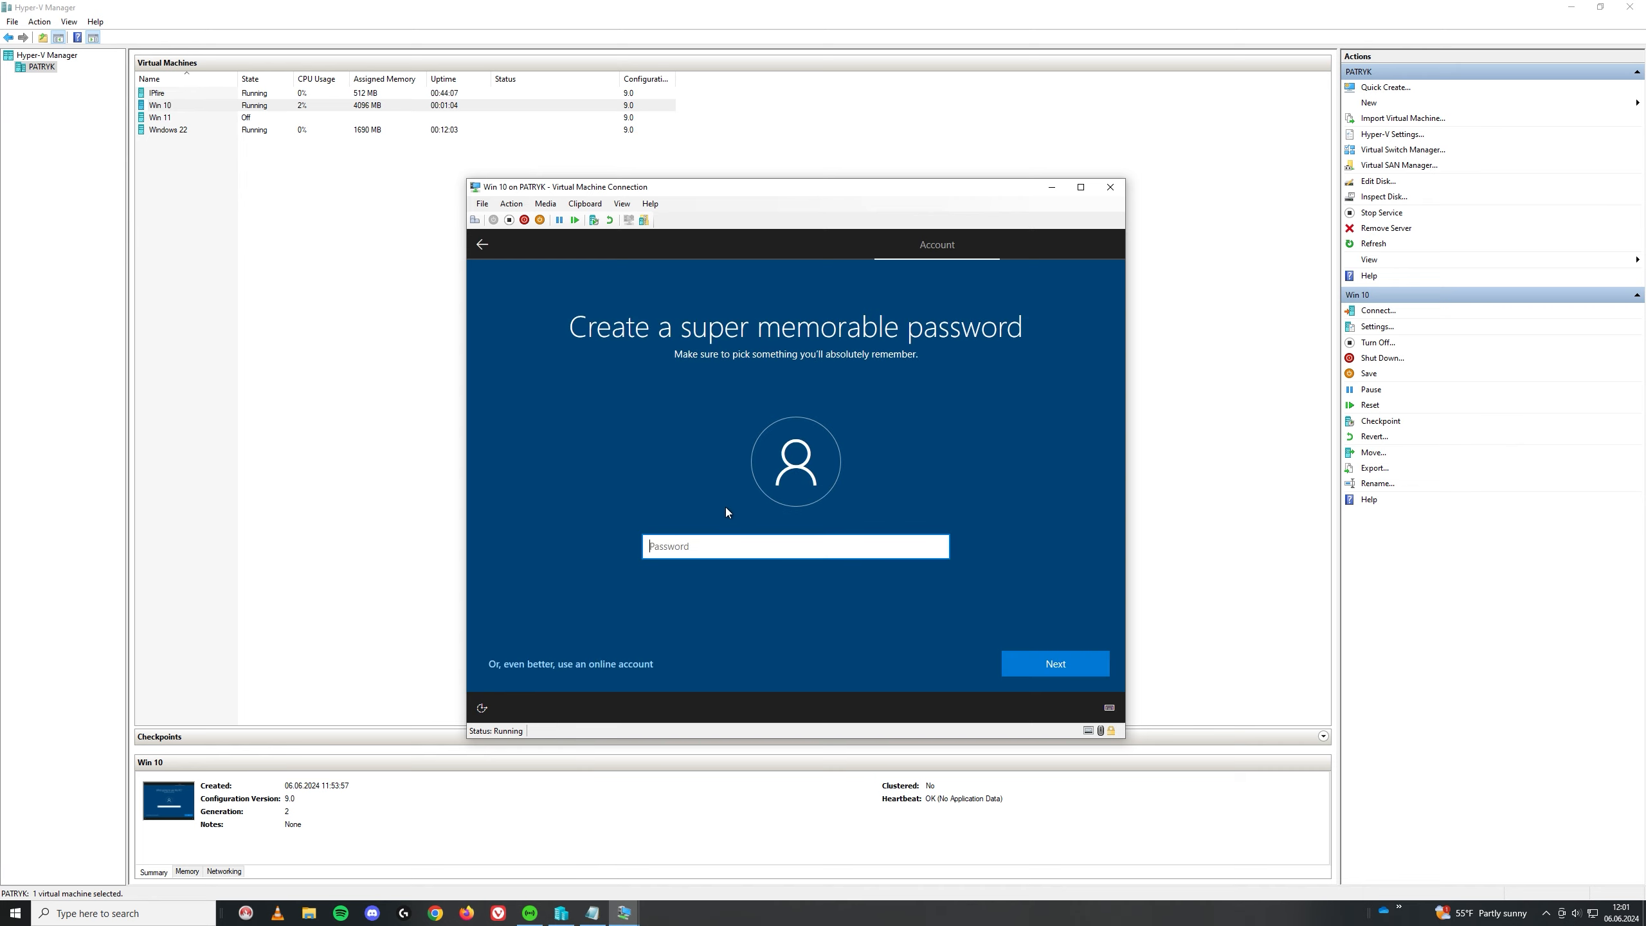
left_click(481, 244)
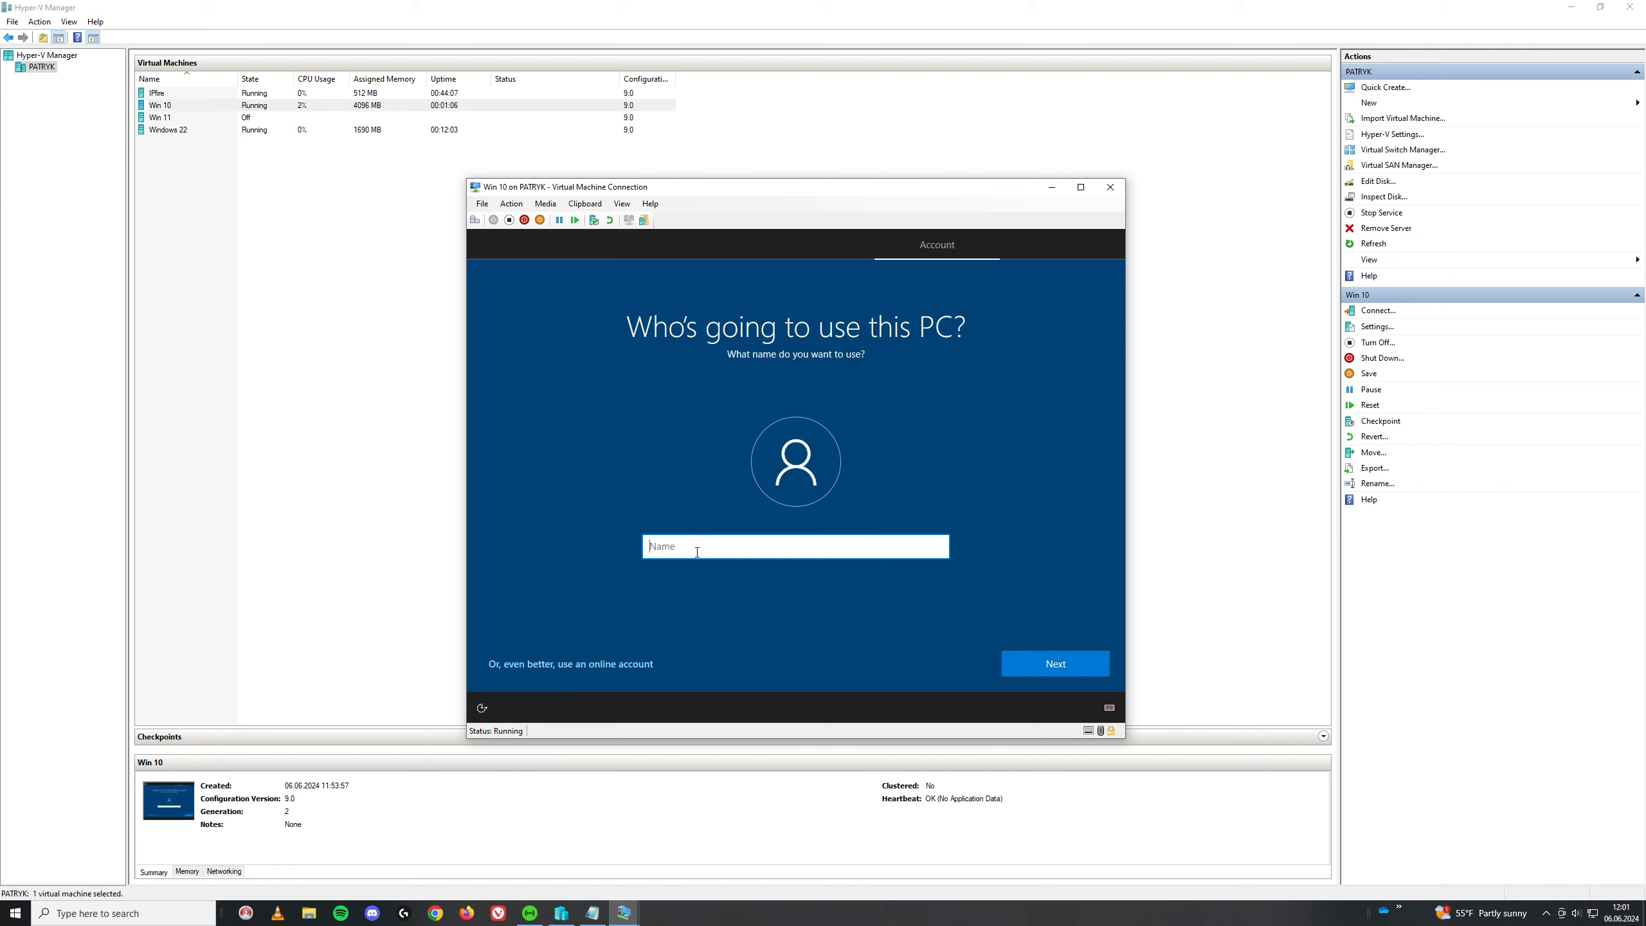
type("patryk")
left_click(1052, 662)
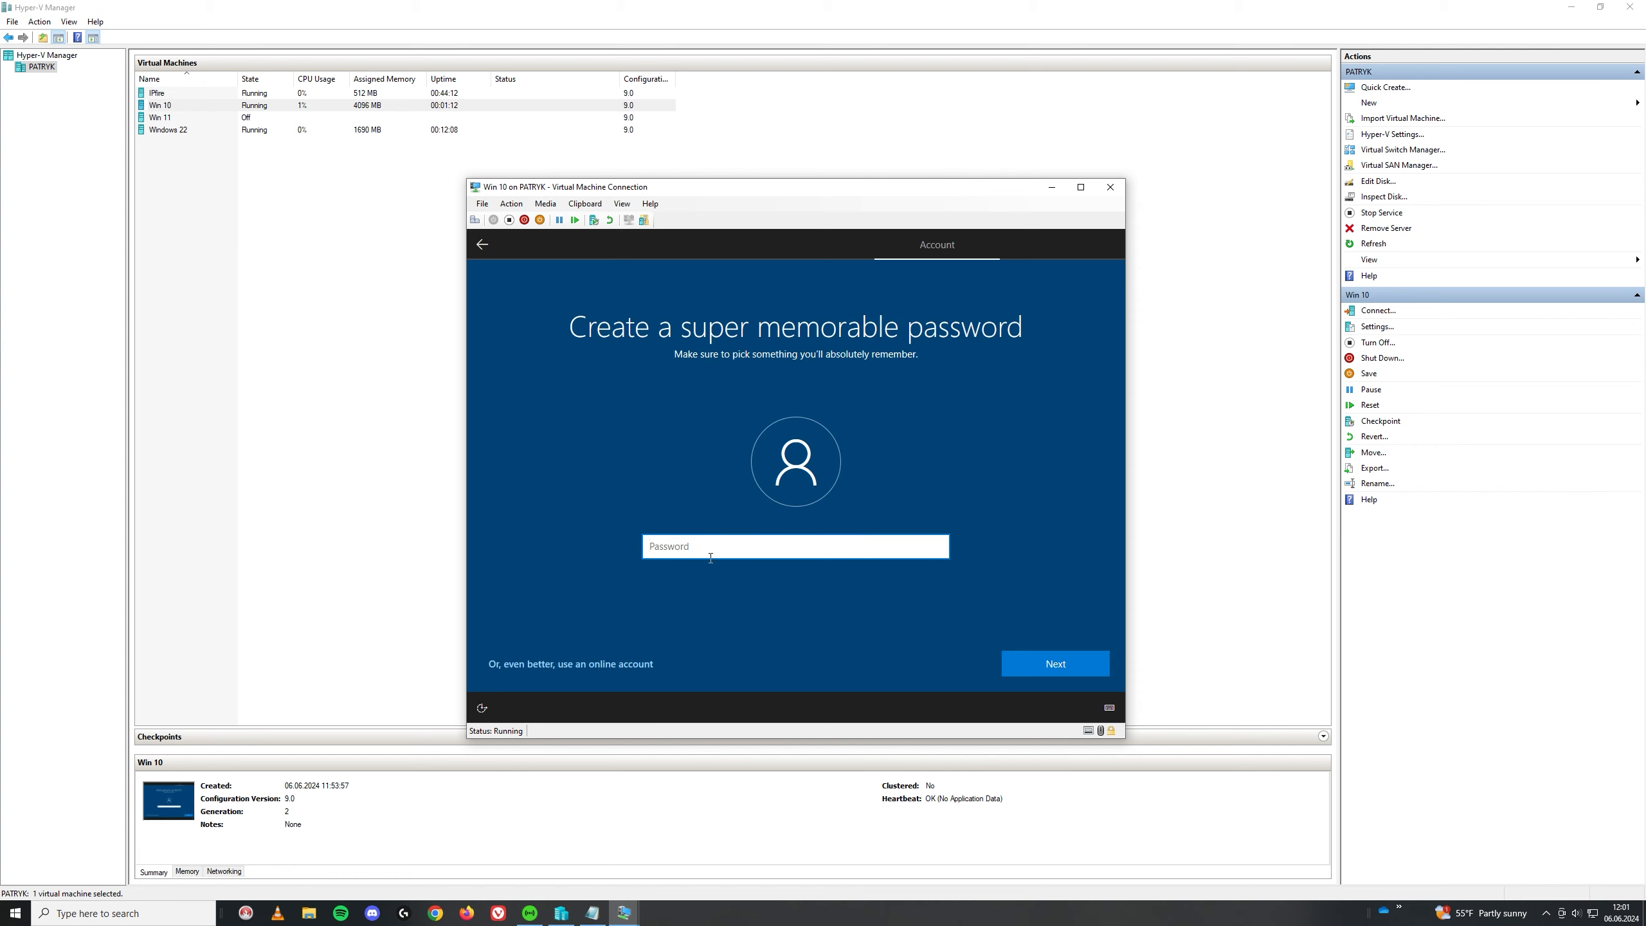
Step: Set and confirm the local account's password
type("password")
key("Return")
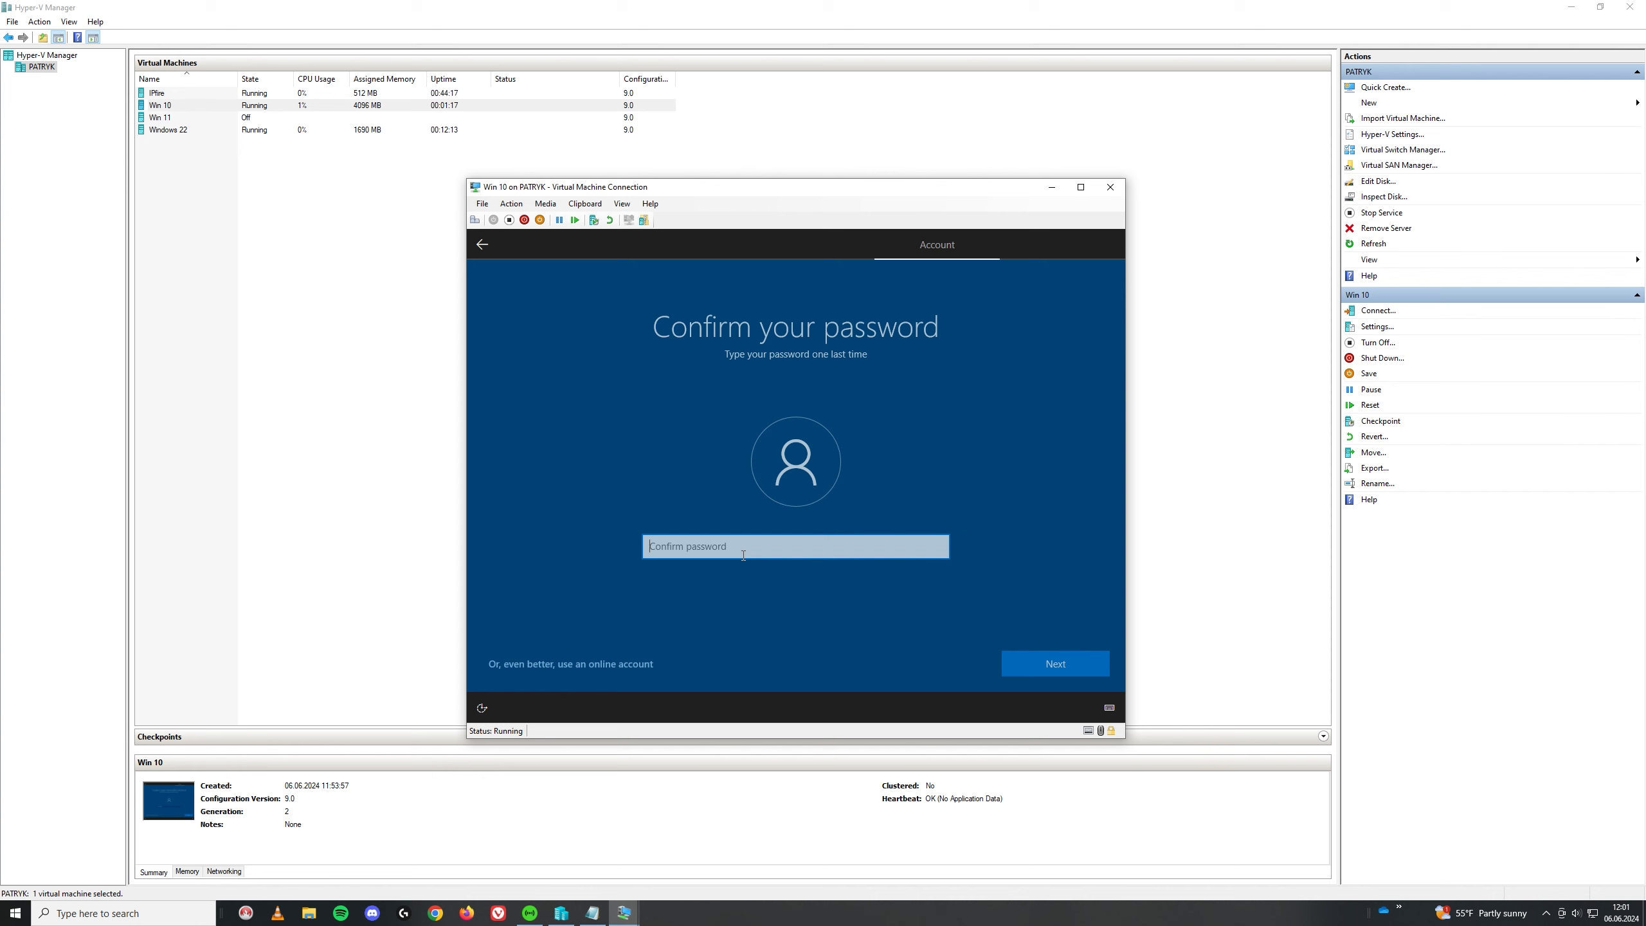
type("pa•••••••")
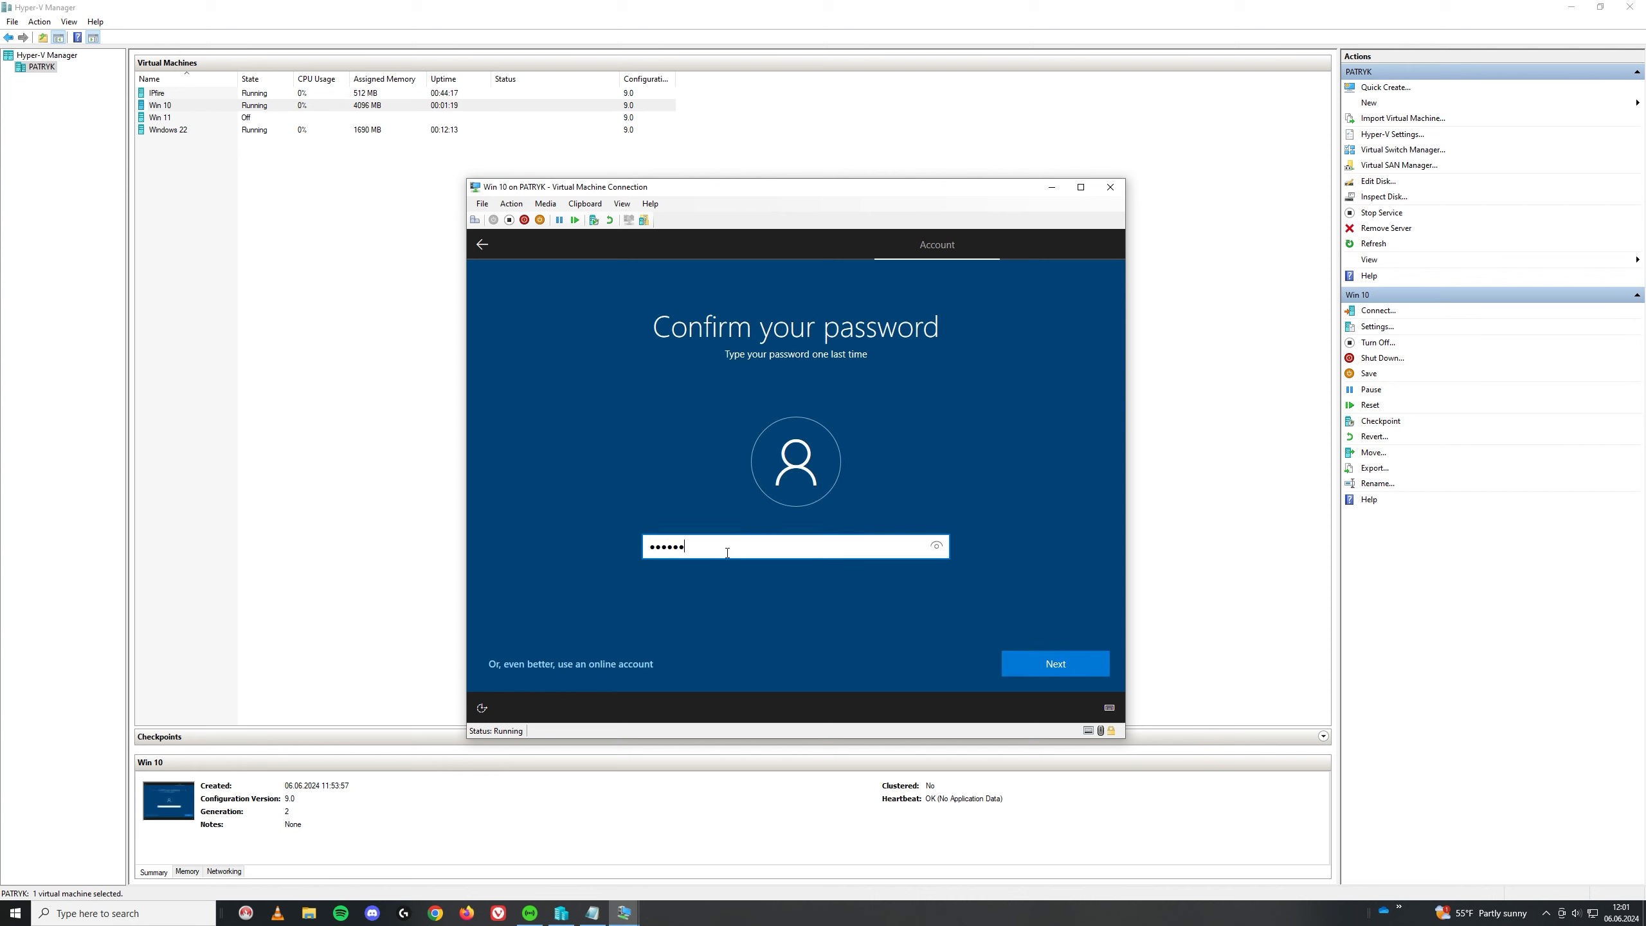
left_click(1050, 664)
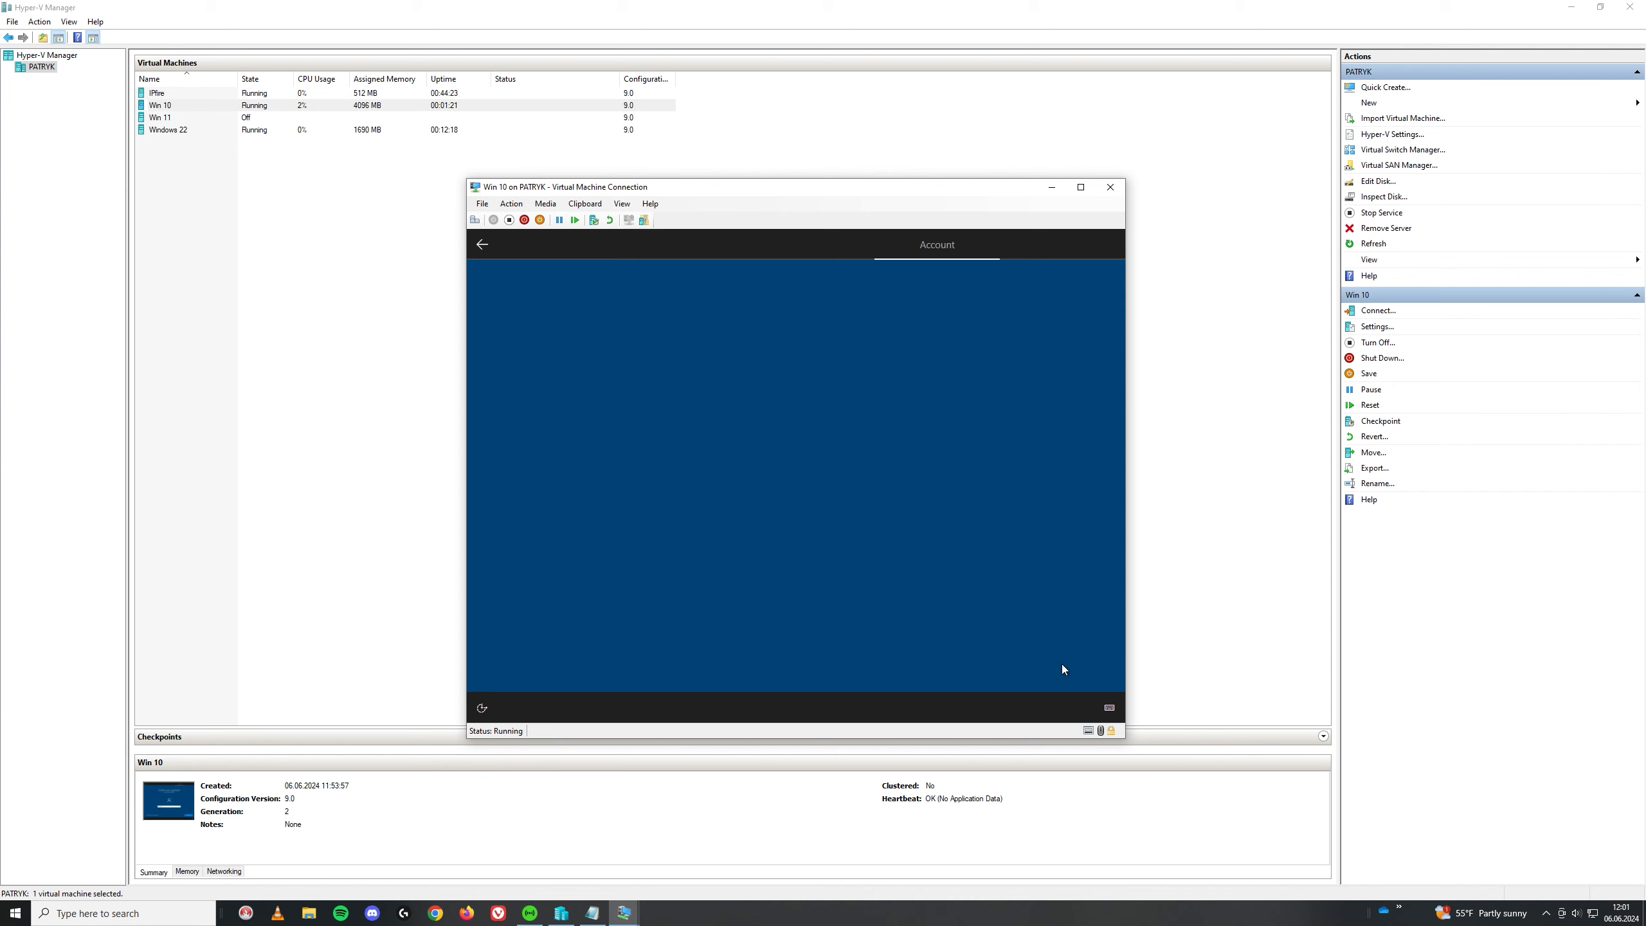
Step: Answer three security questions: city of birth, childhood nickname and first school
left_click(777, 563)
left_click(801, 589)
left_click(742, 596)
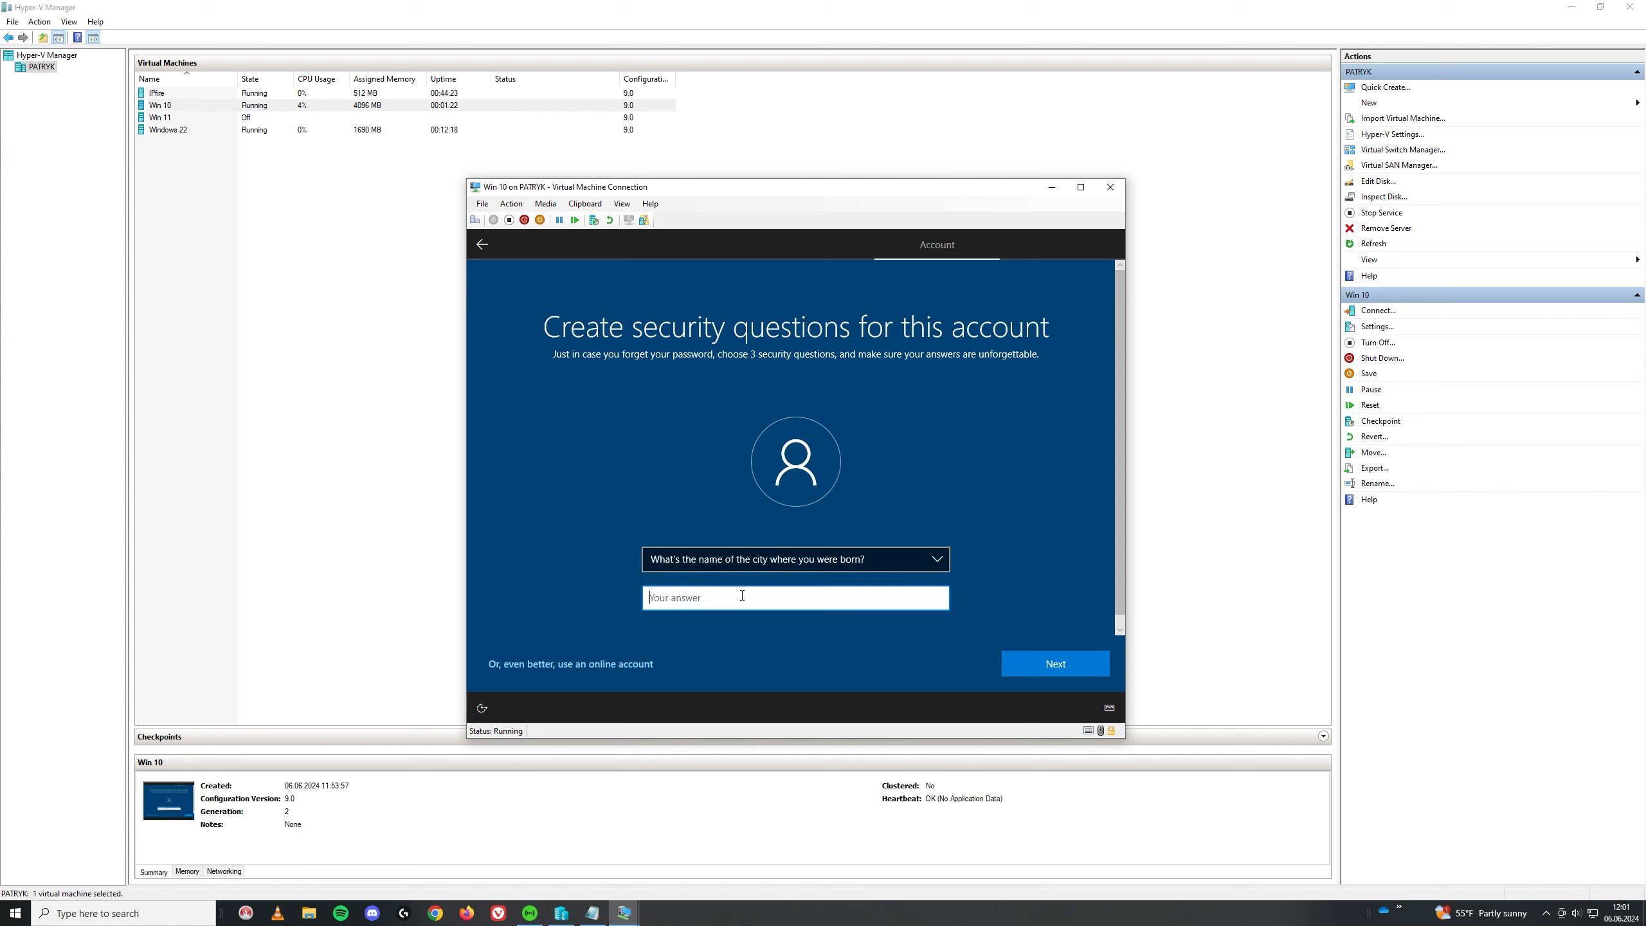
type("dd")
left_click(1030, 670)
left_click(778, 559)
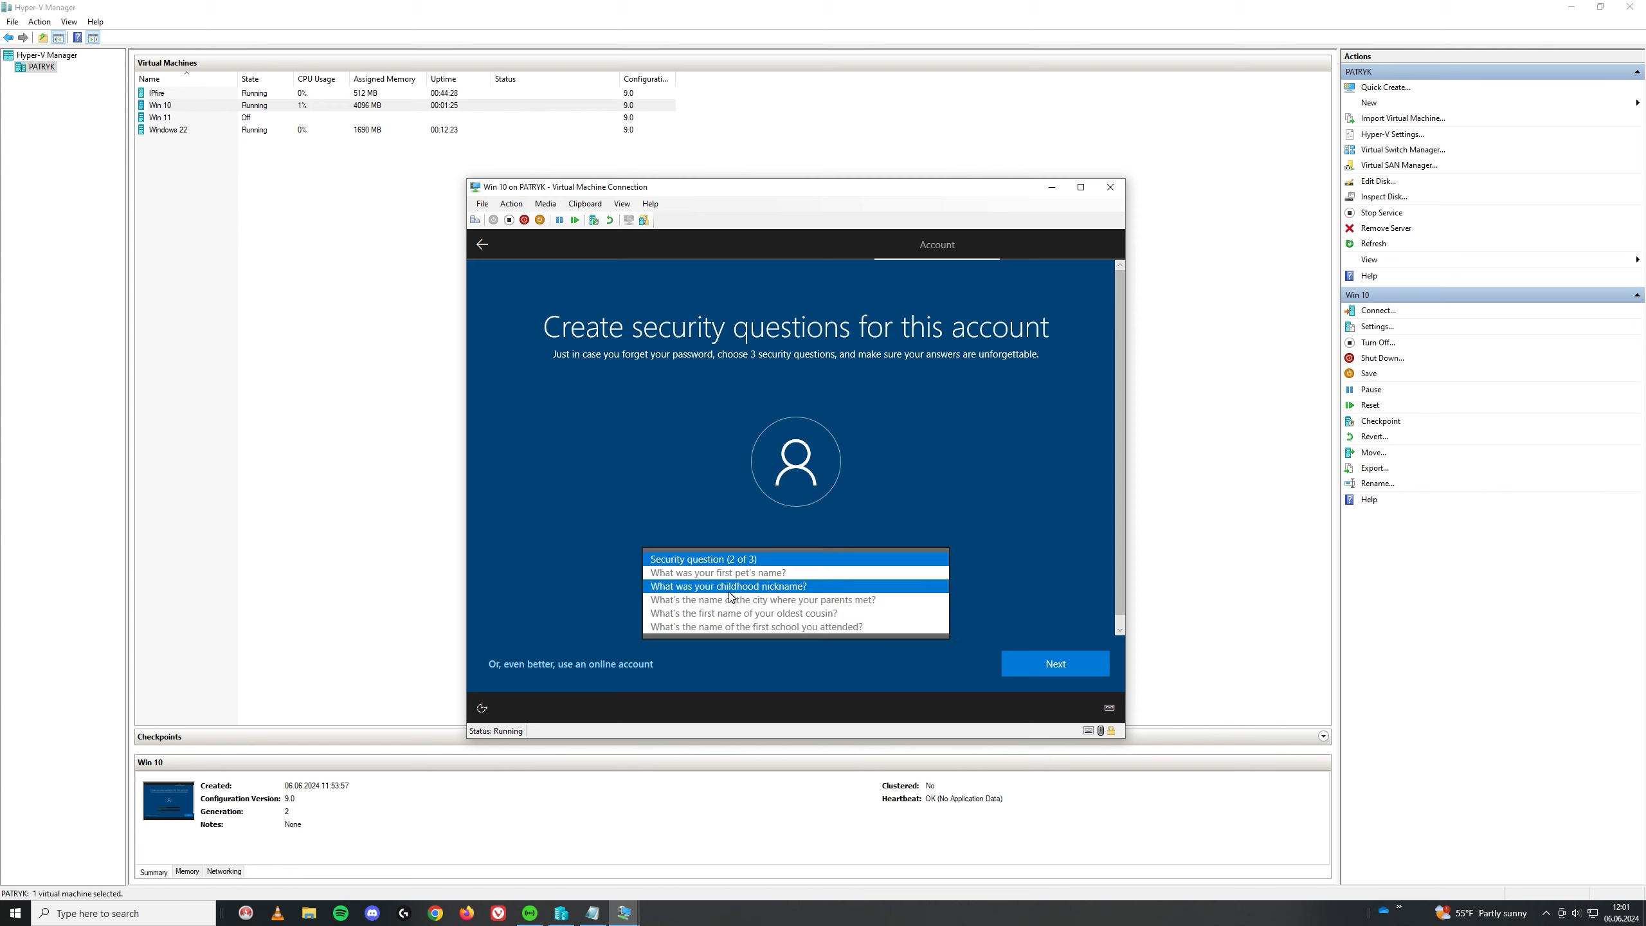
left_click(764, 580)
left_click(777, 597)
type("kjl")
left_click(1044, 653)
left_click(778, 558)
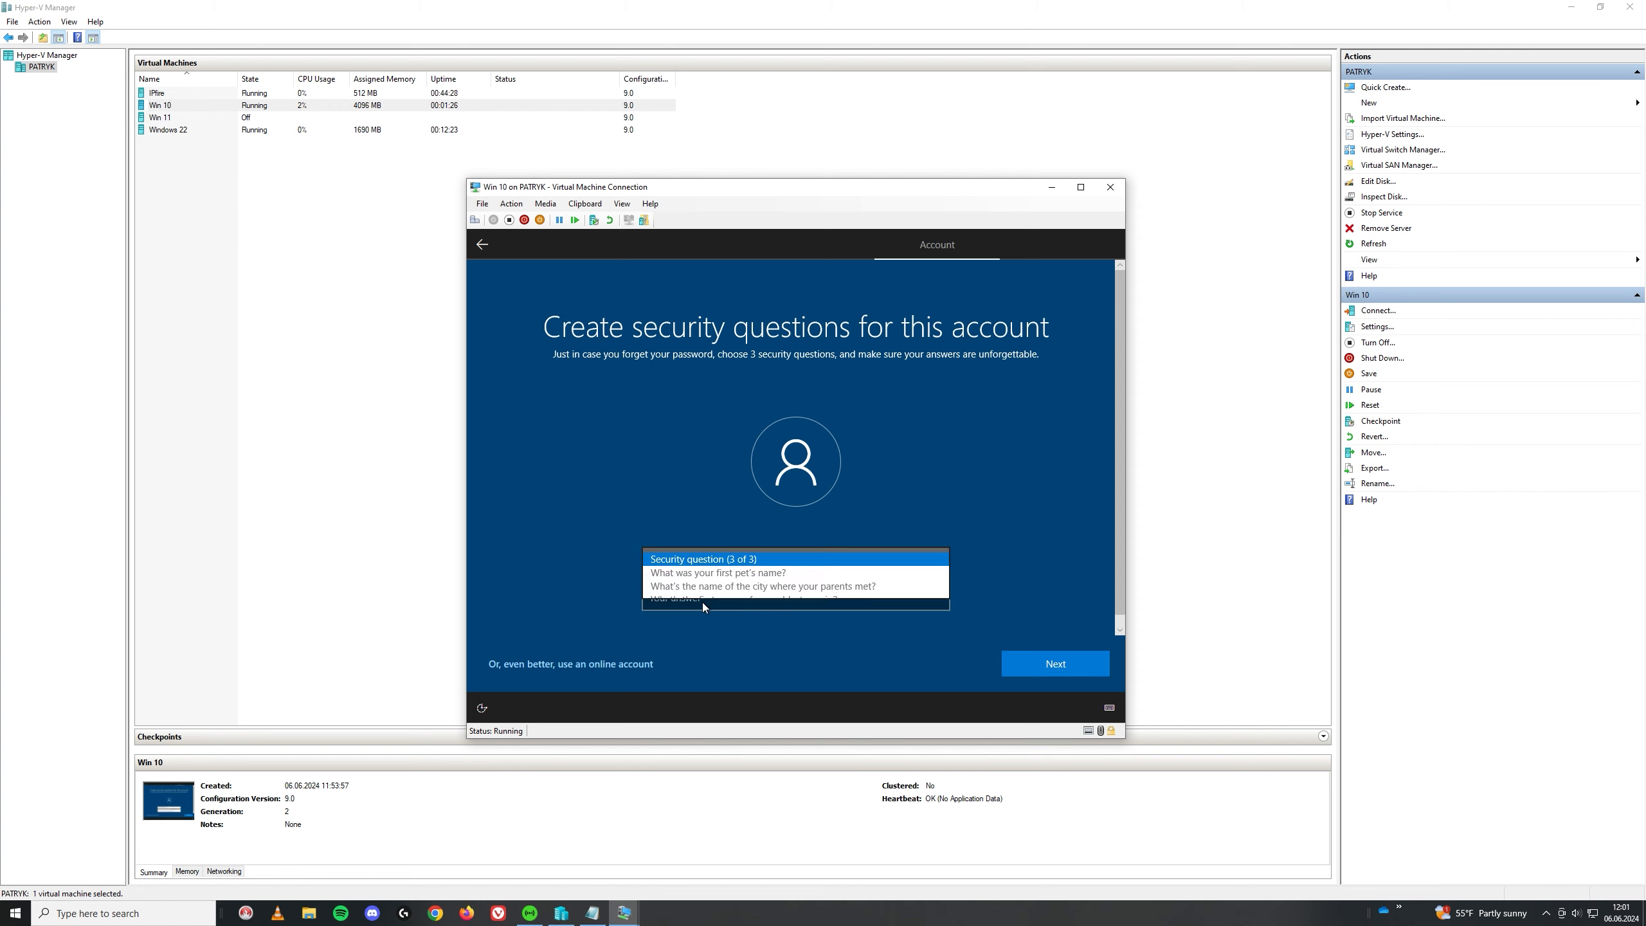
left_click(745, 588)
left_click(718, 606)
type("asd")
left_click(1039, 653)
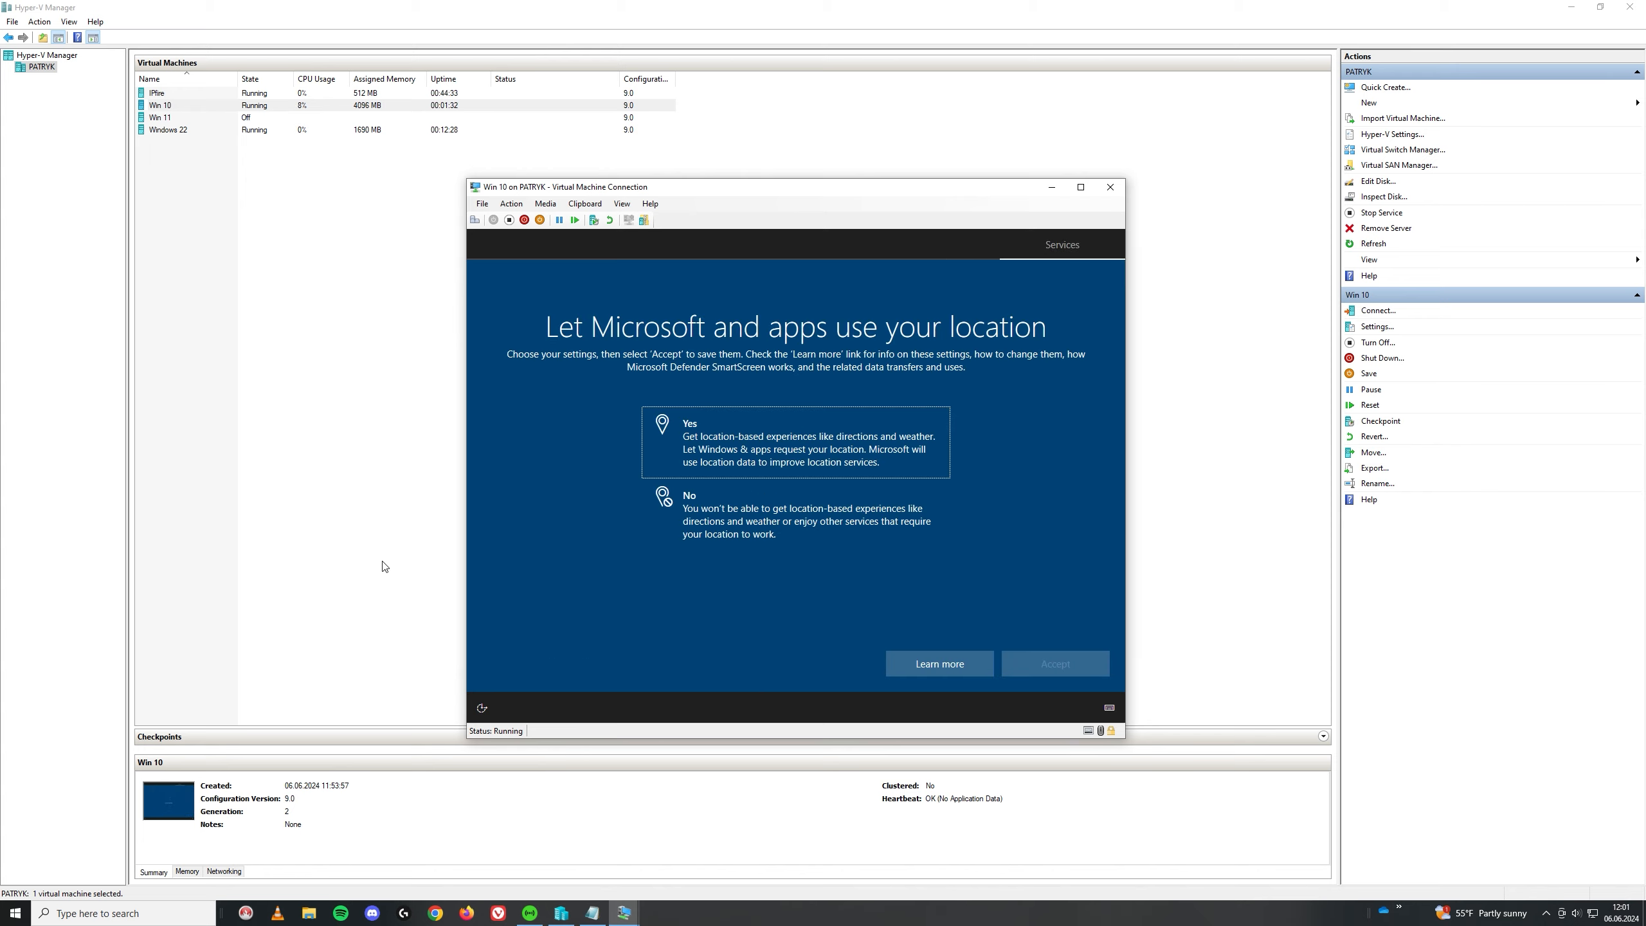
Step: Decline location, Find my device, inking, tailored experiences and advertising ID; send only required diagnostic data
left_click(791, 531)
left_click(1044, 668)
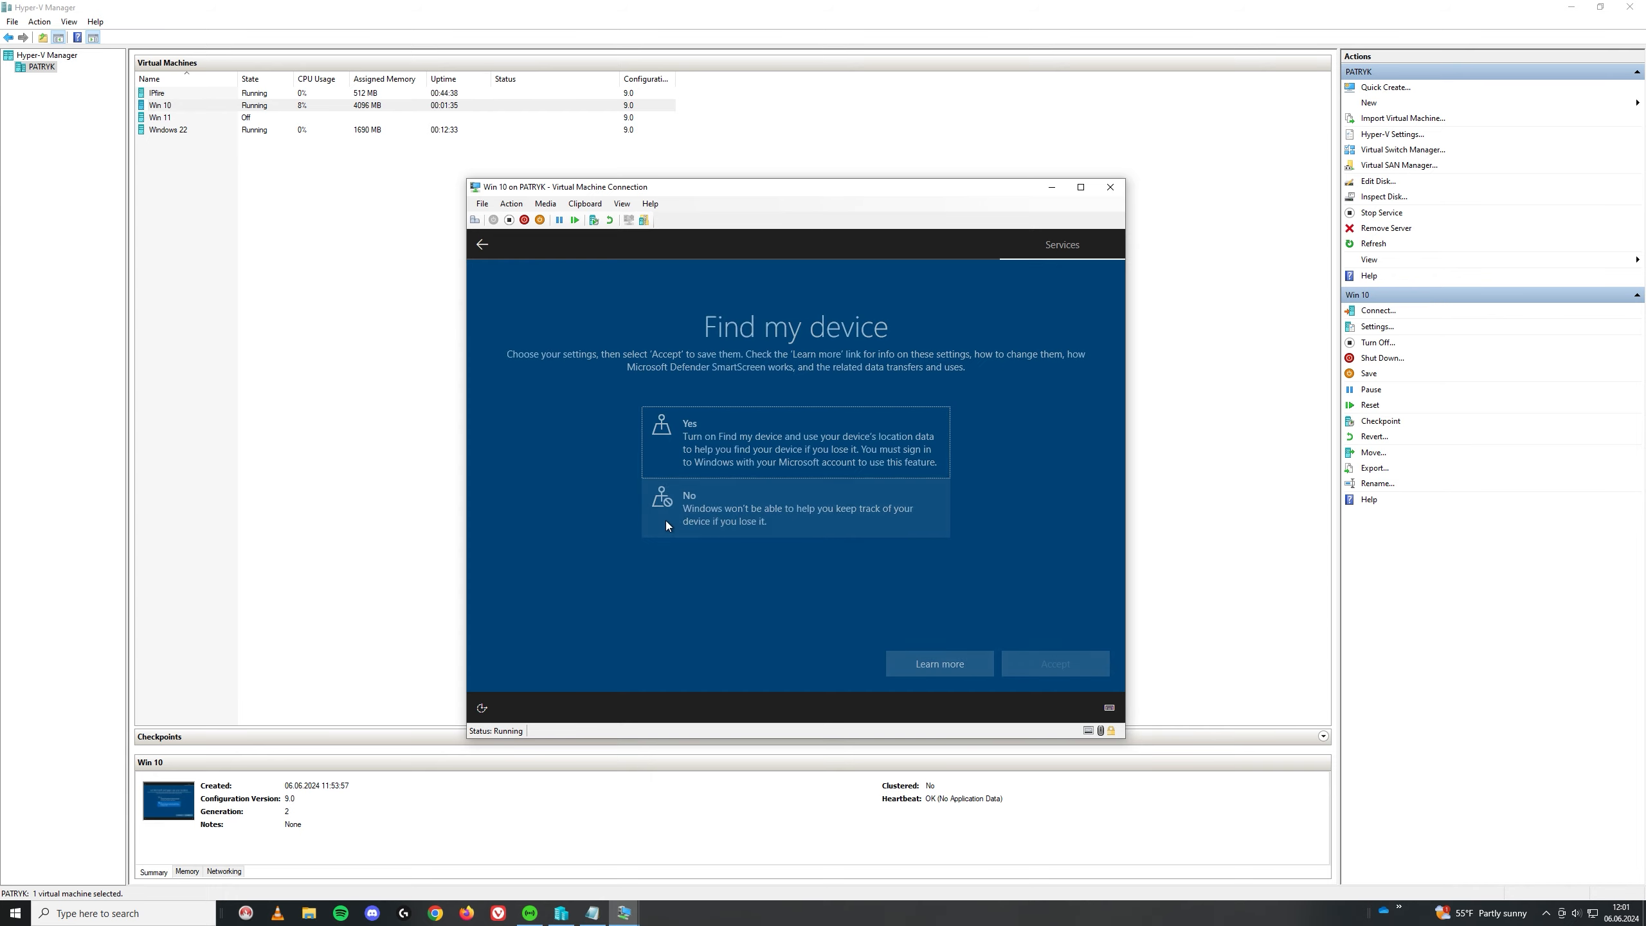
left_click(666, 521)
left_click(1069, 663)
left_click(771, 577)
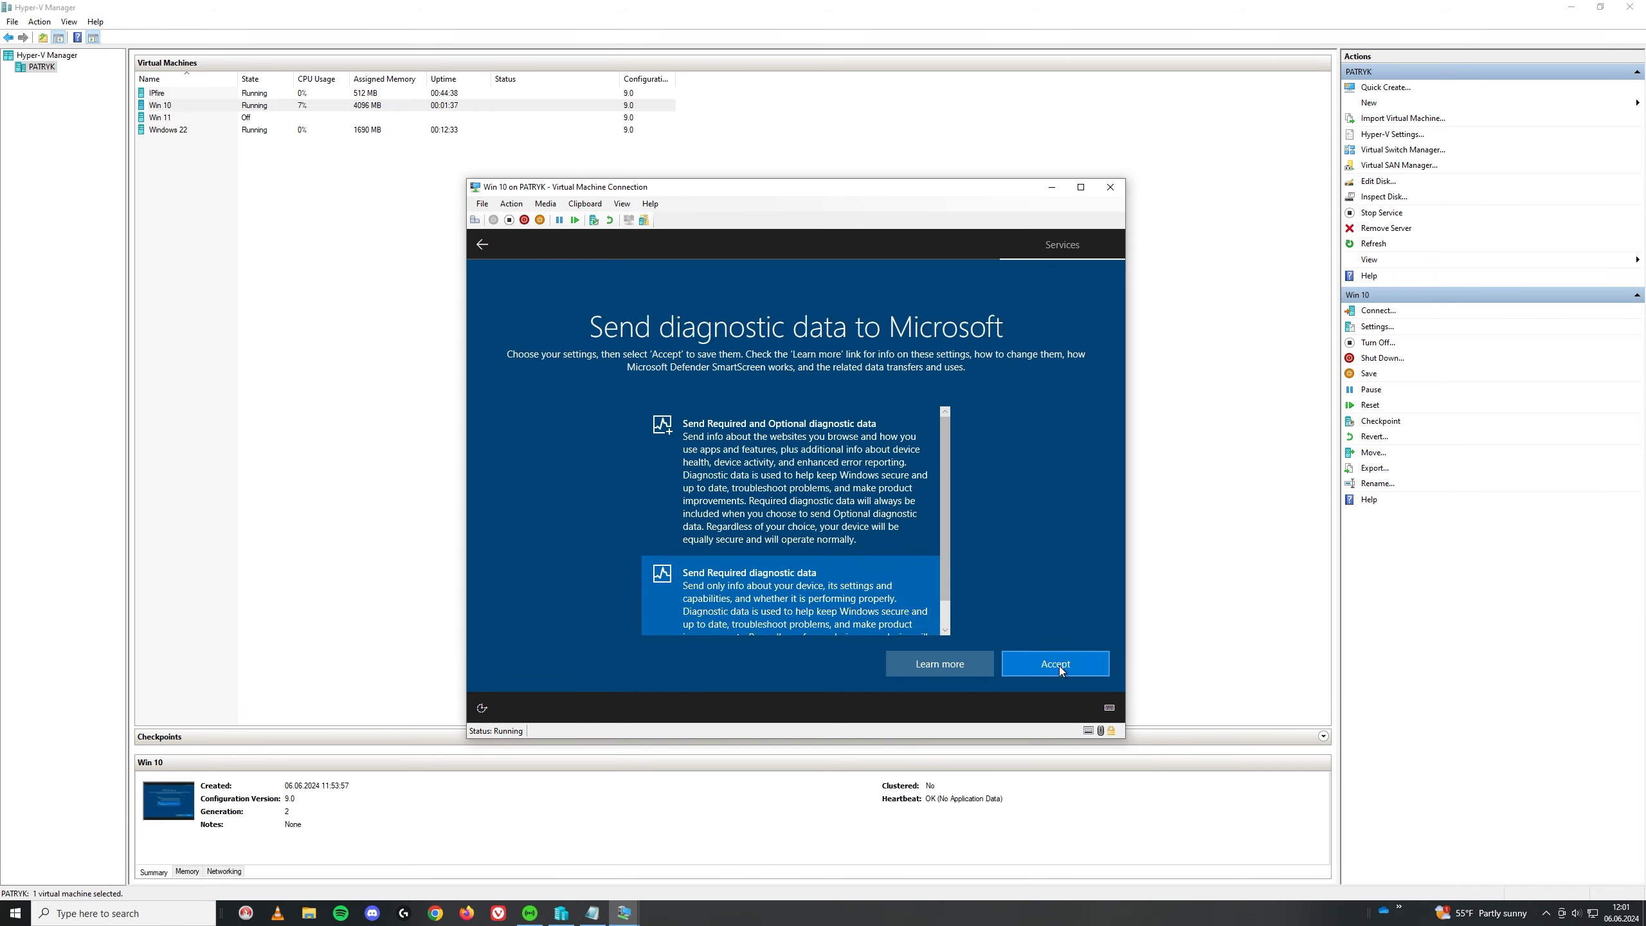
left_click(1060, 667)
left_click(746, 529)
left_click(1008, 657)
left_click(767, 539)
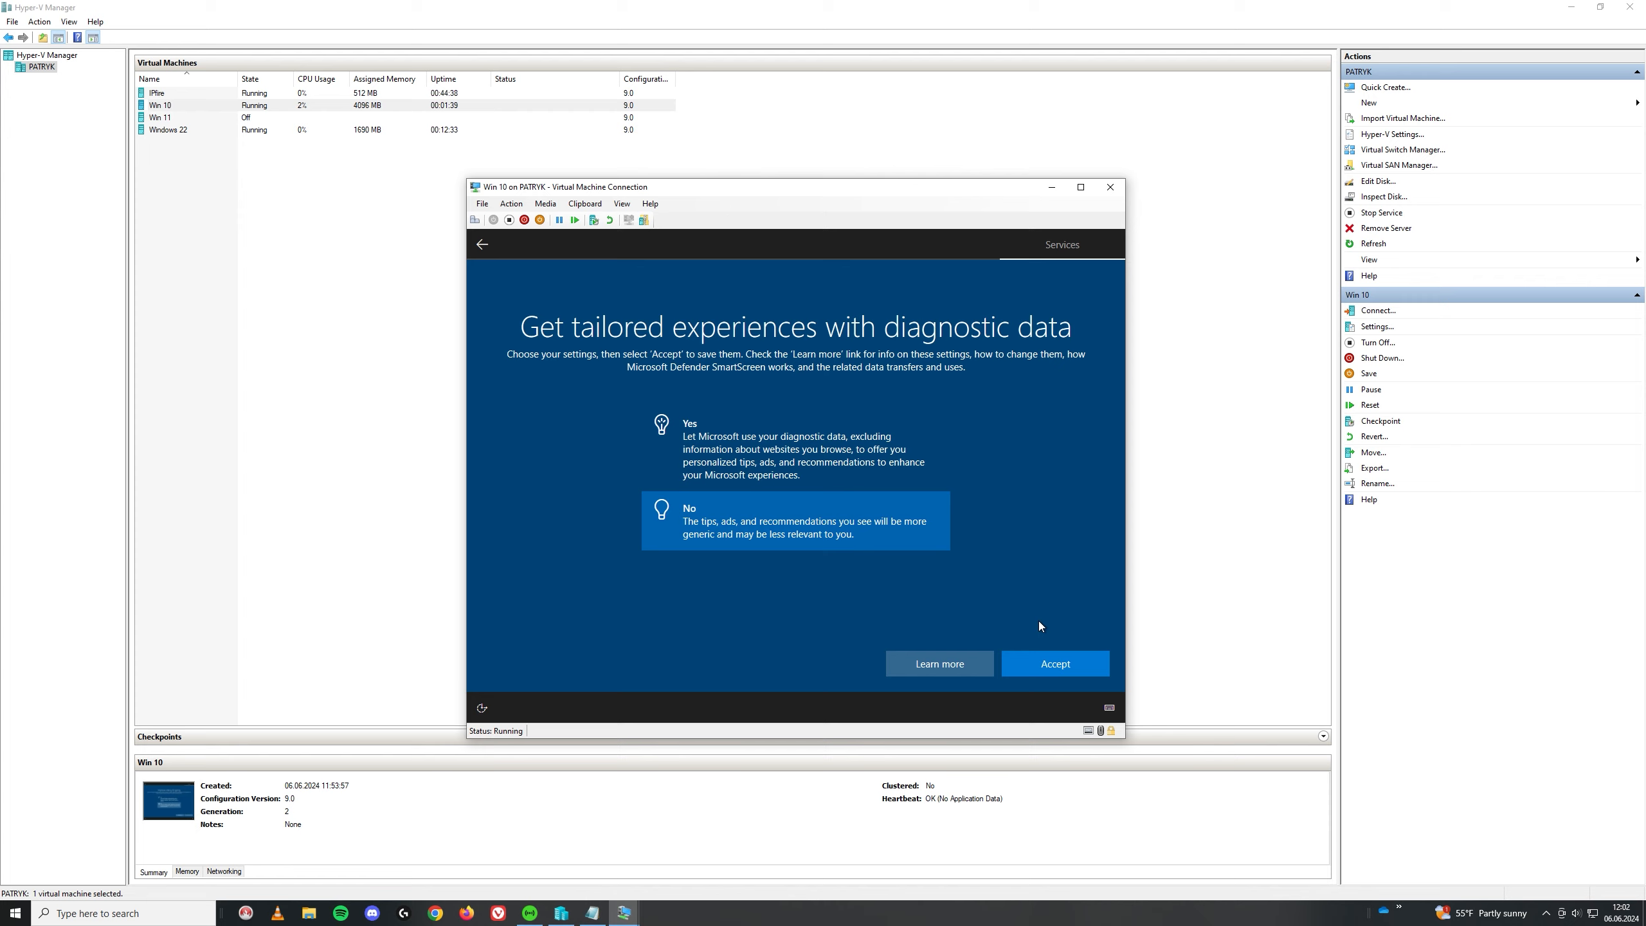
left_click(1051, 663)
left_click(653, 523)
left_click(1055, 663)
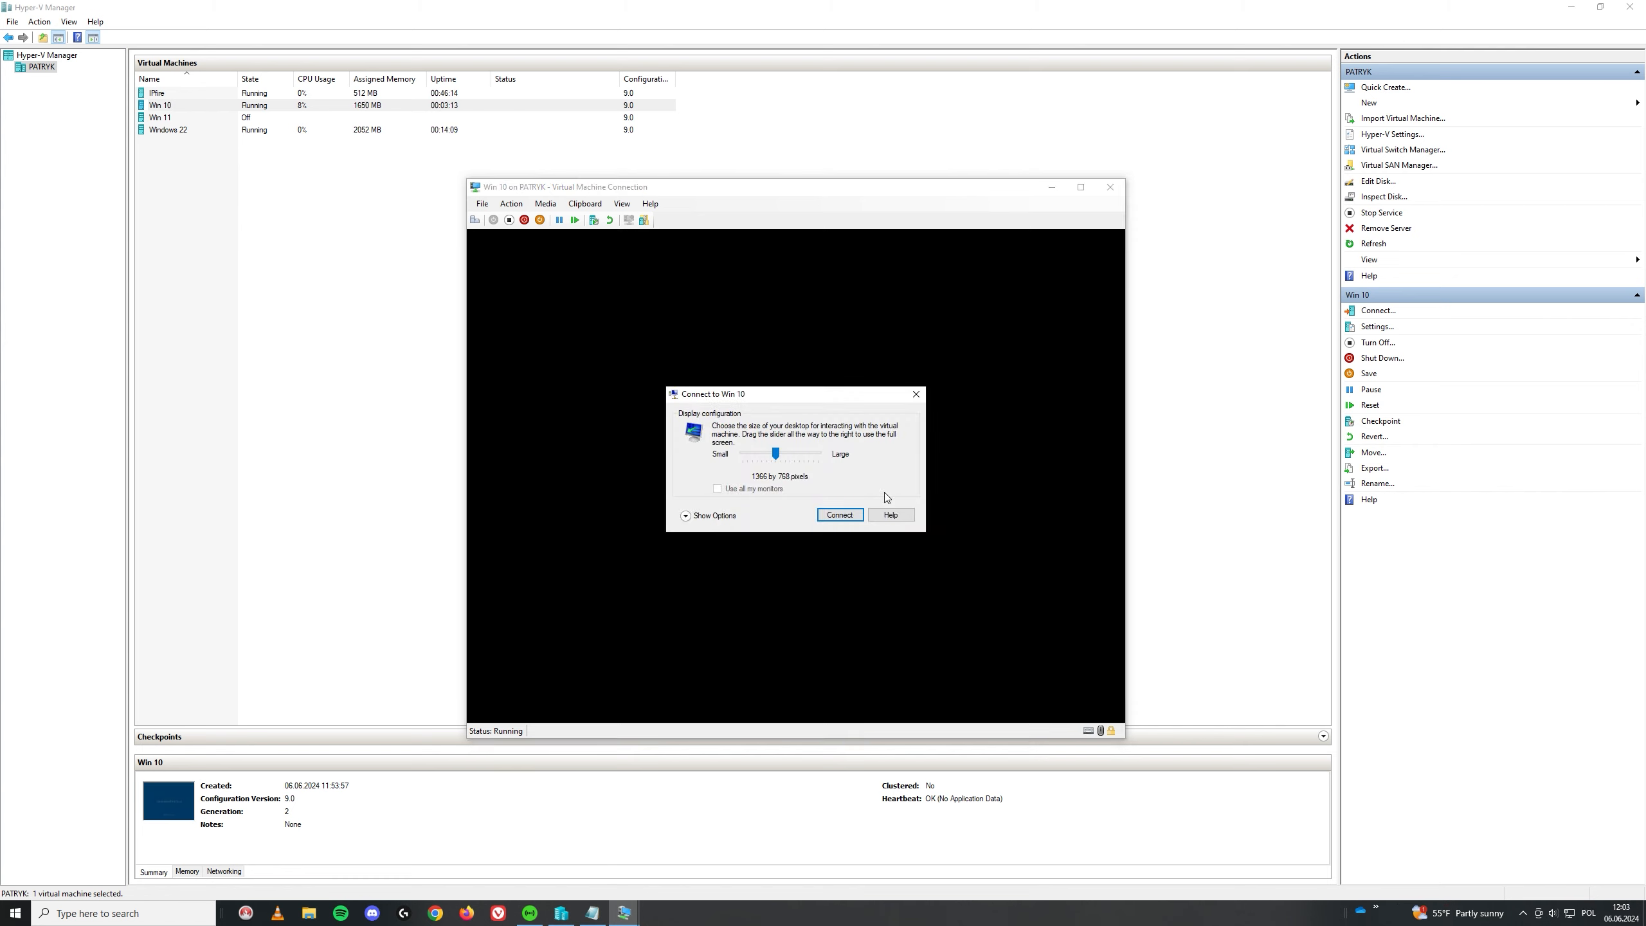
Step: Connect to Win 10 at the offered display size and sign in with the local password
left_click(846, 516)
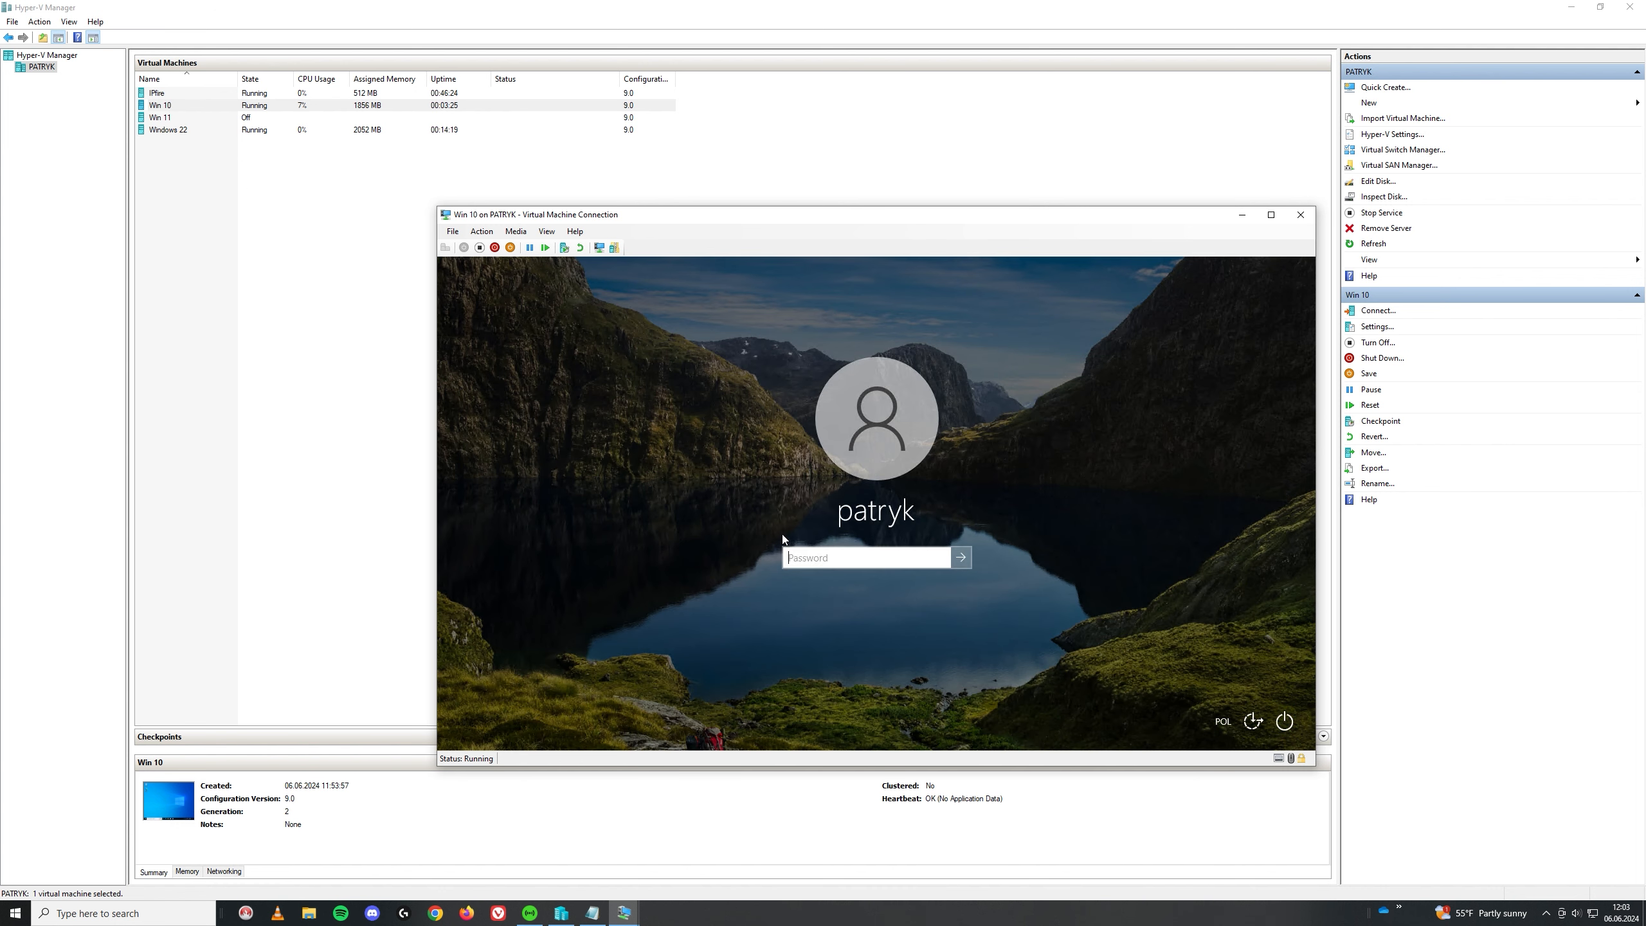
type("****")
key("Return")
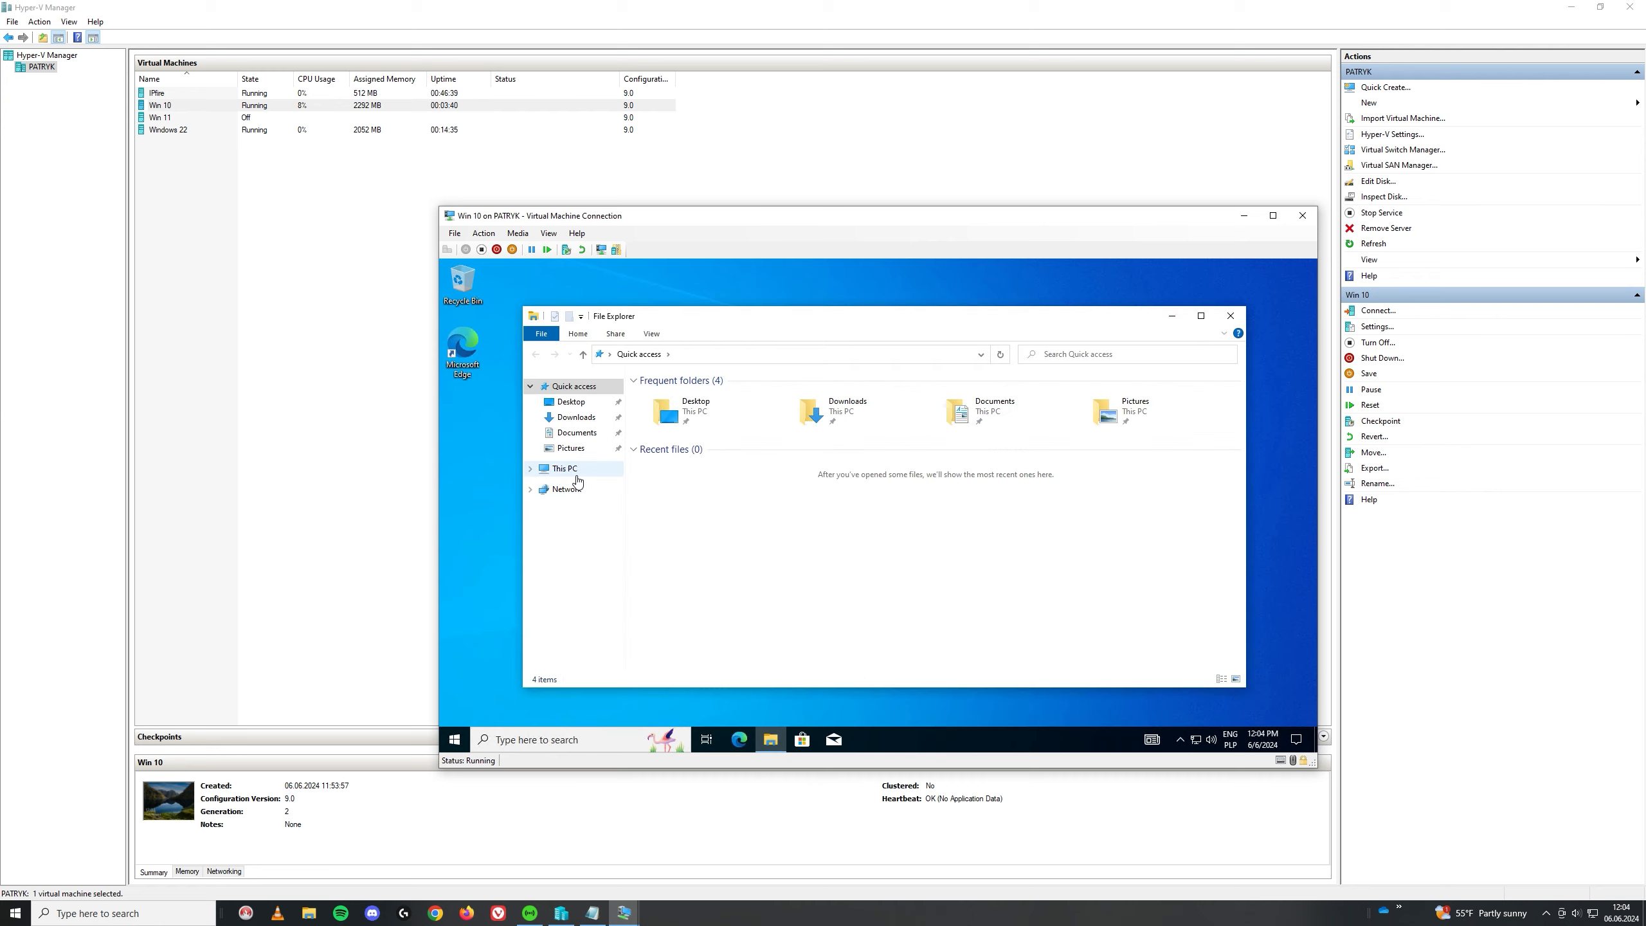
Step: Open This PC's system properties and start renaming the PC, then cancel
right_click(572, 476)
left_click(607, 642)
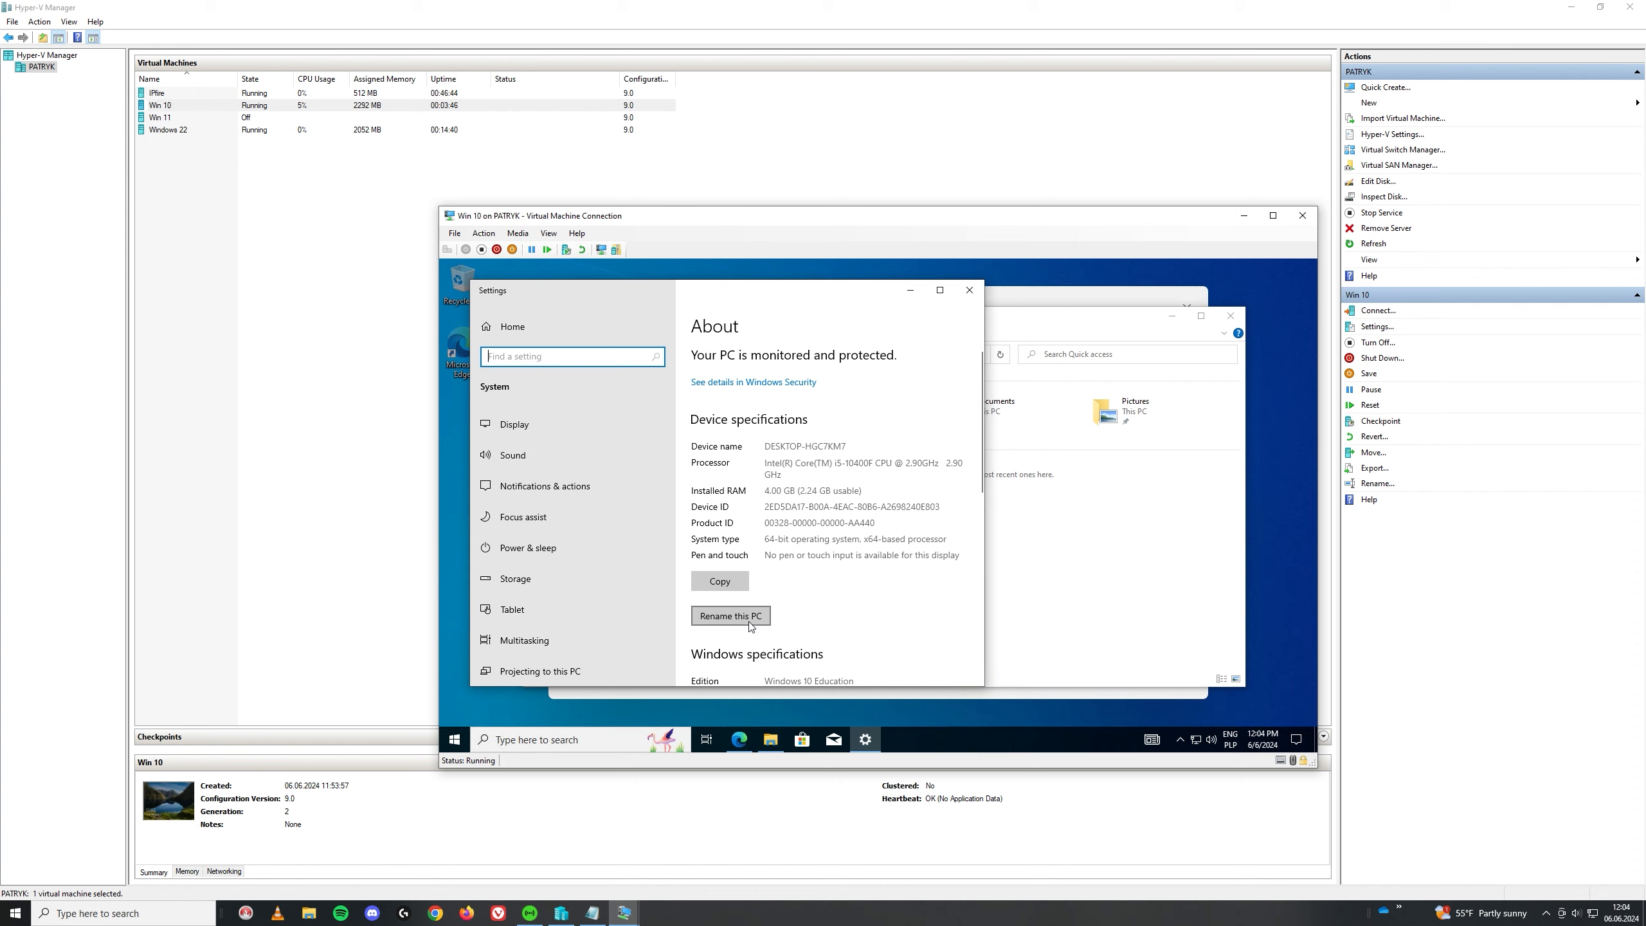
scroll(779, 603, "down", 3)
scroll(780, 602, "down", 10)
scroll(781, 602, "up", 5)
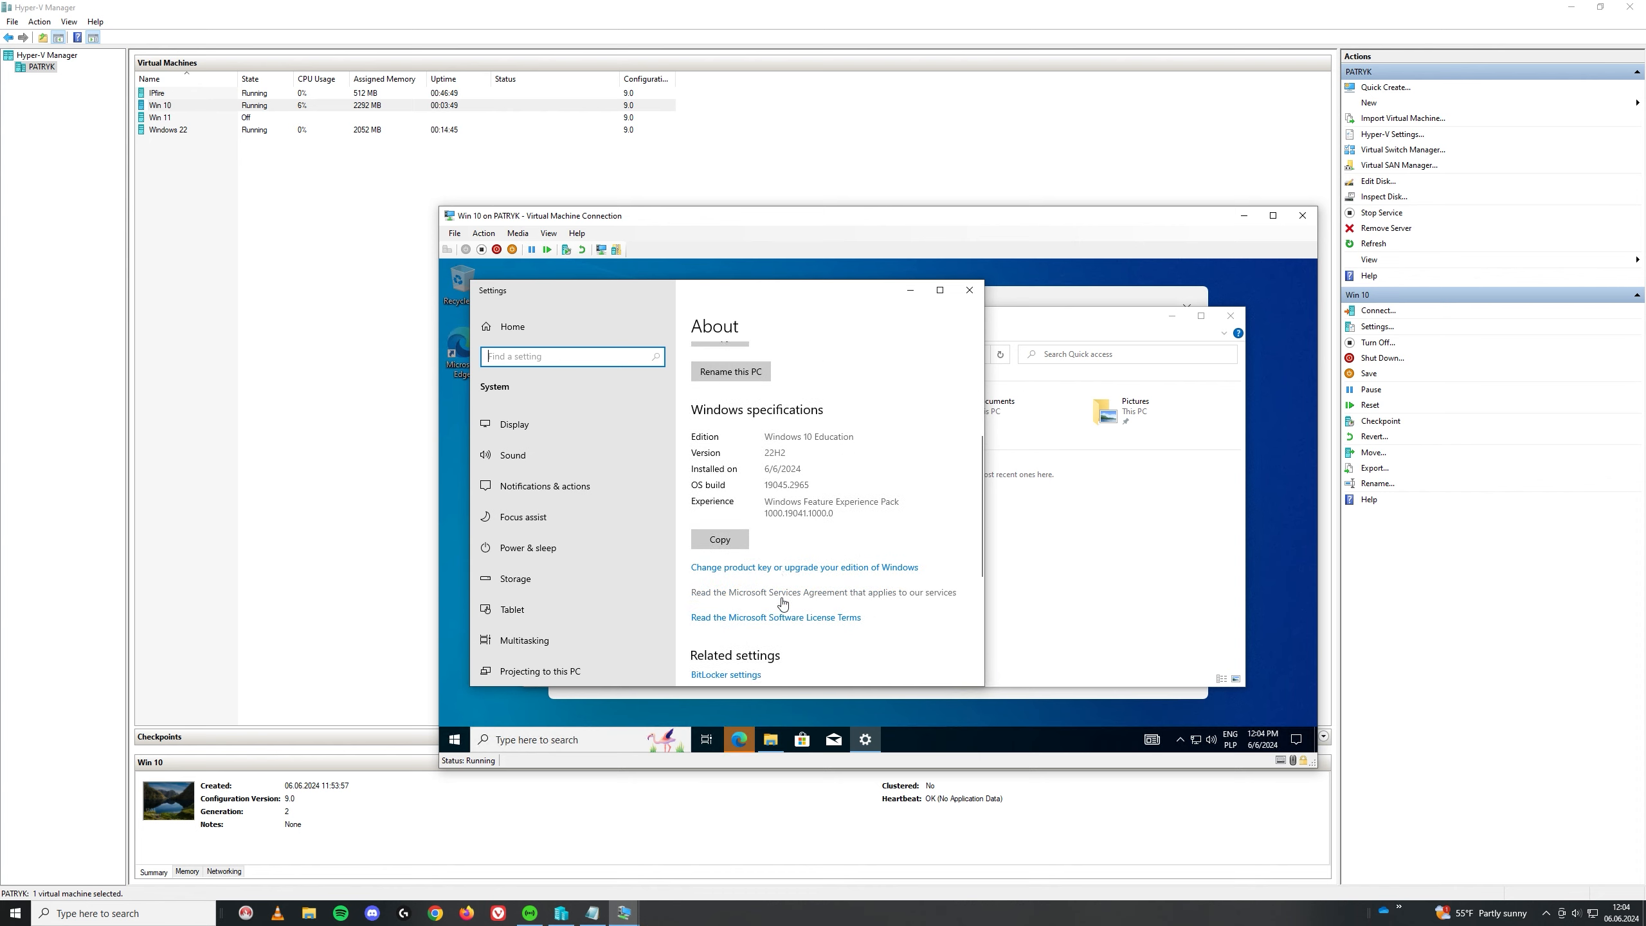
left_click(752, 616)
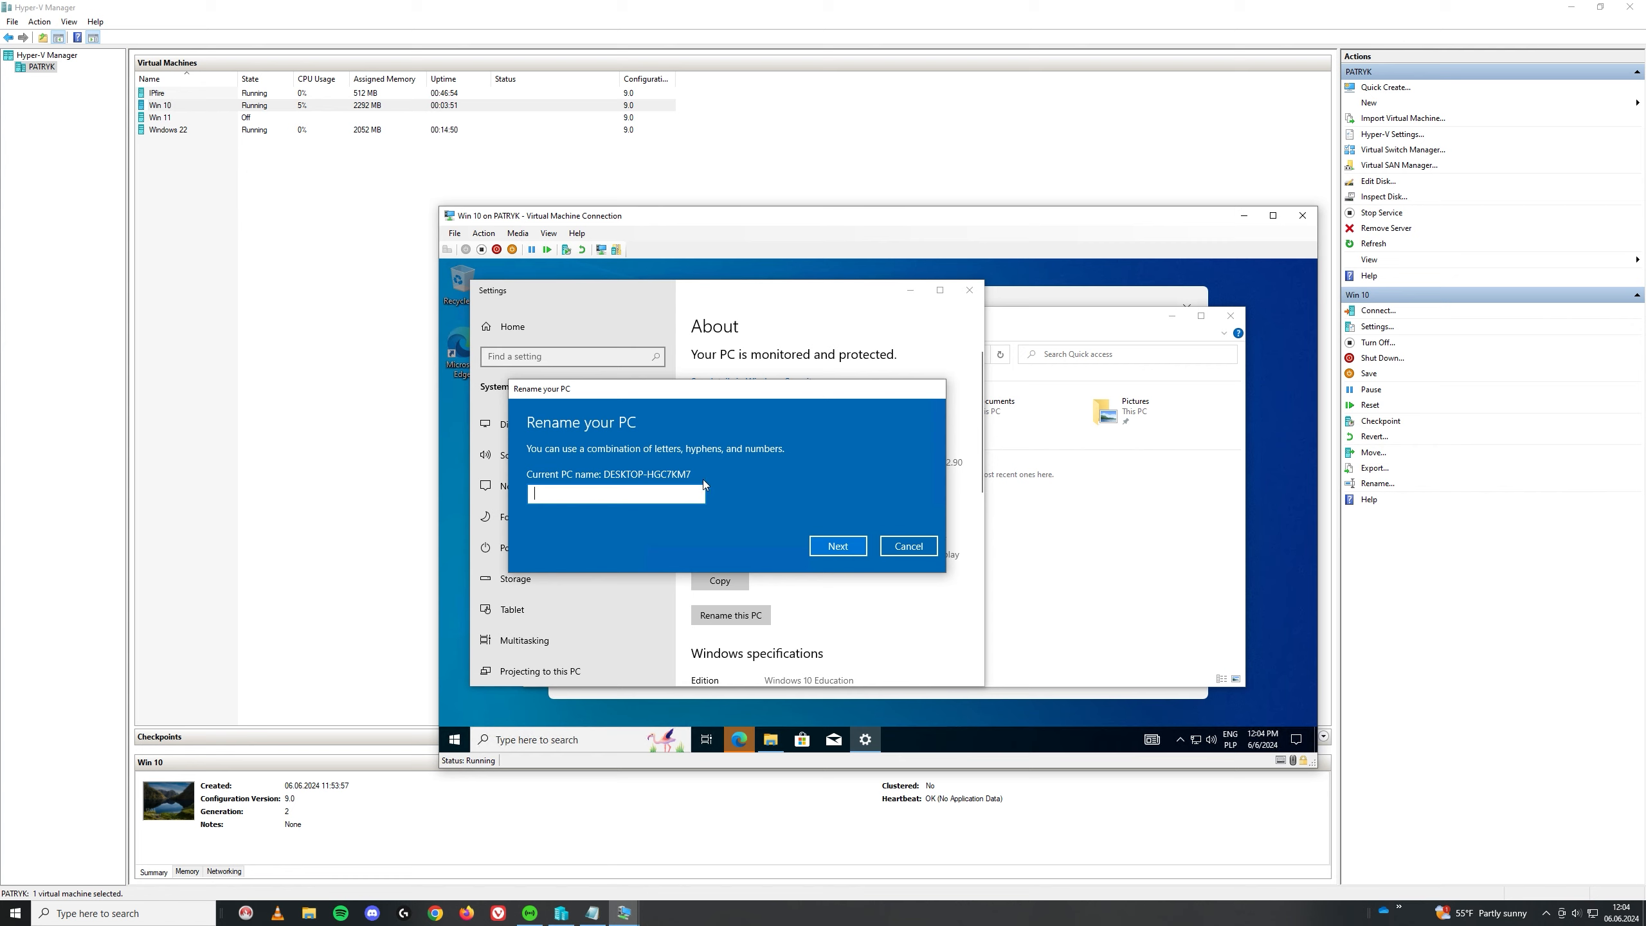
left_click(906, 547)
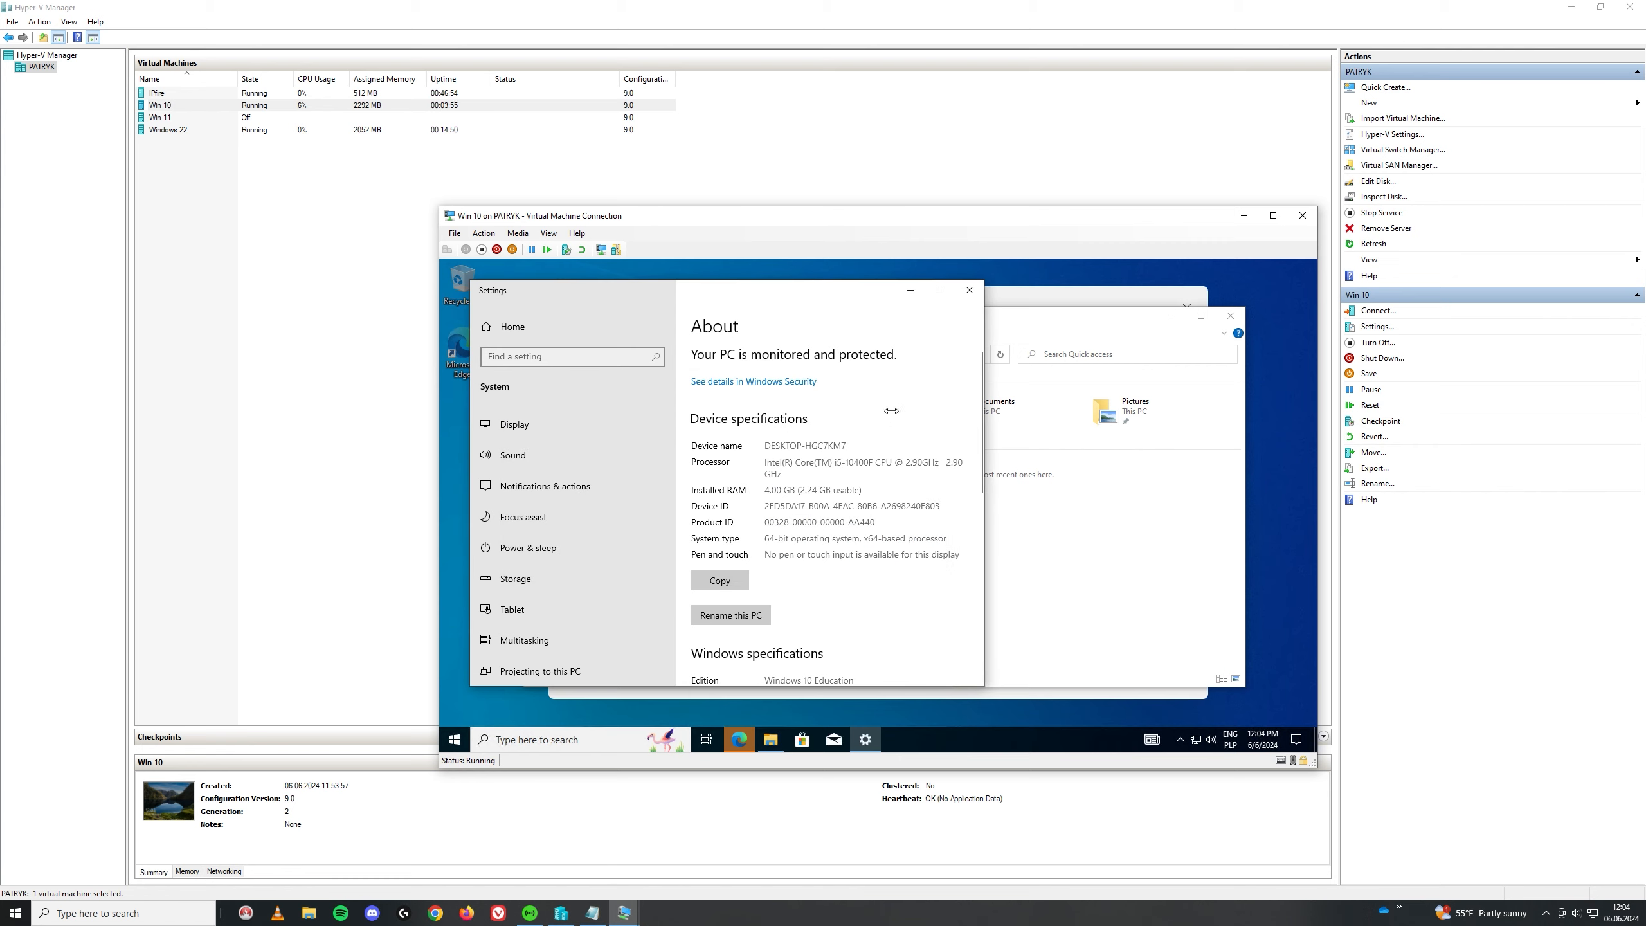
Step: Close the About settings and File Explorer windows and dismiss the Edge promotion
left_click(969, 290)
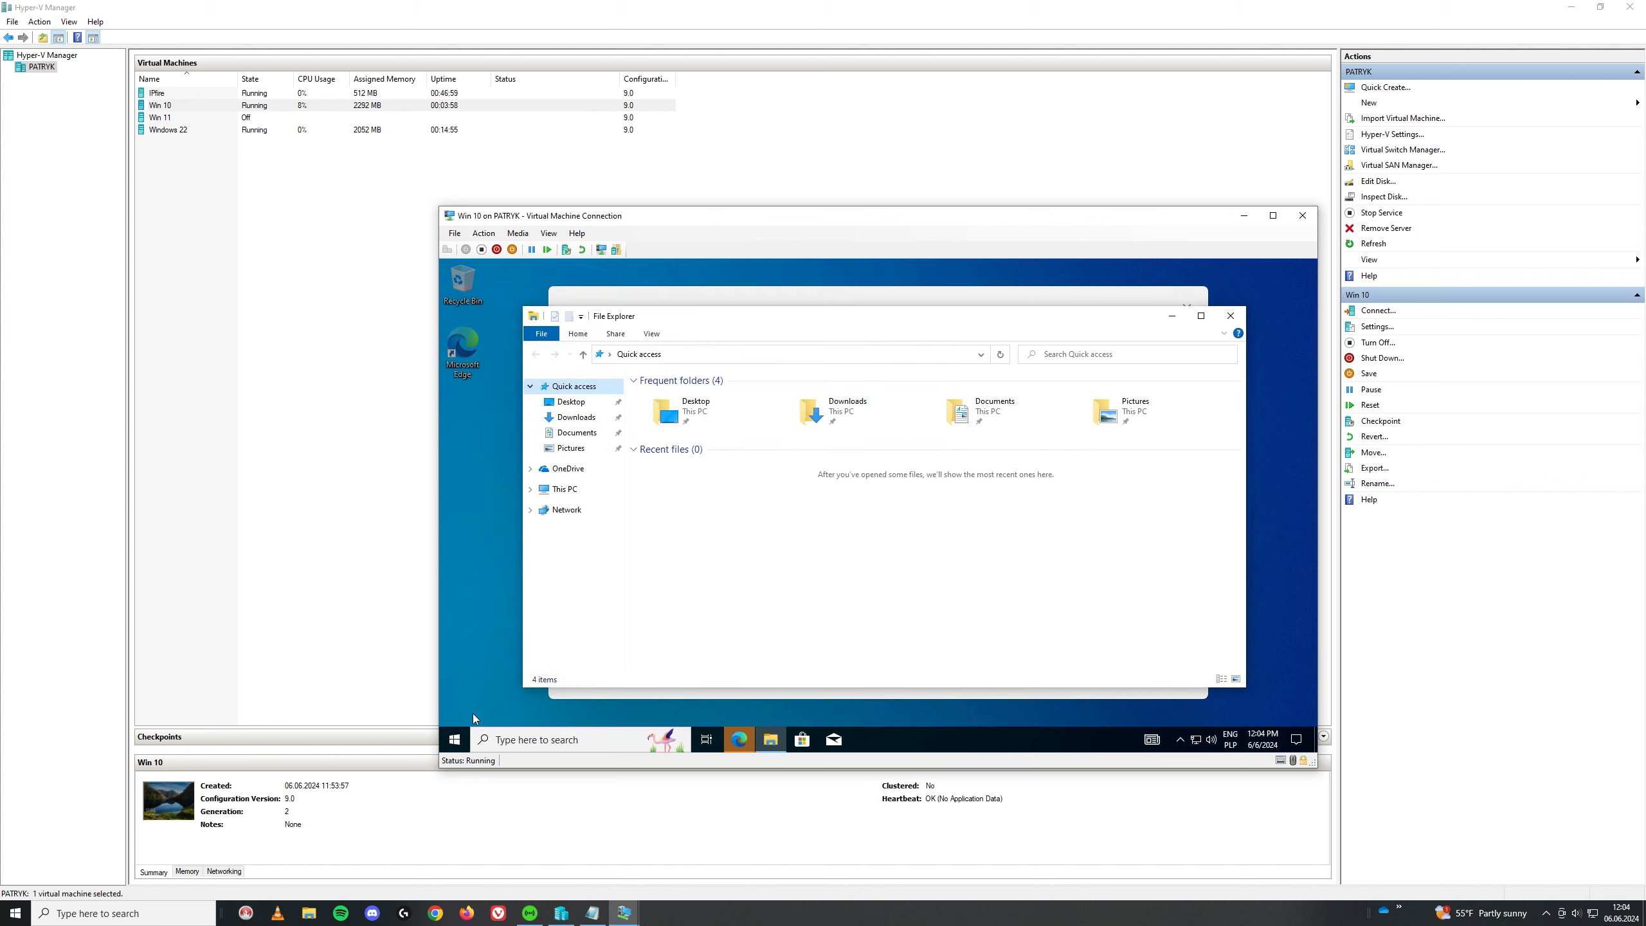
left_click(455, 740)
left_click(1231, 316)
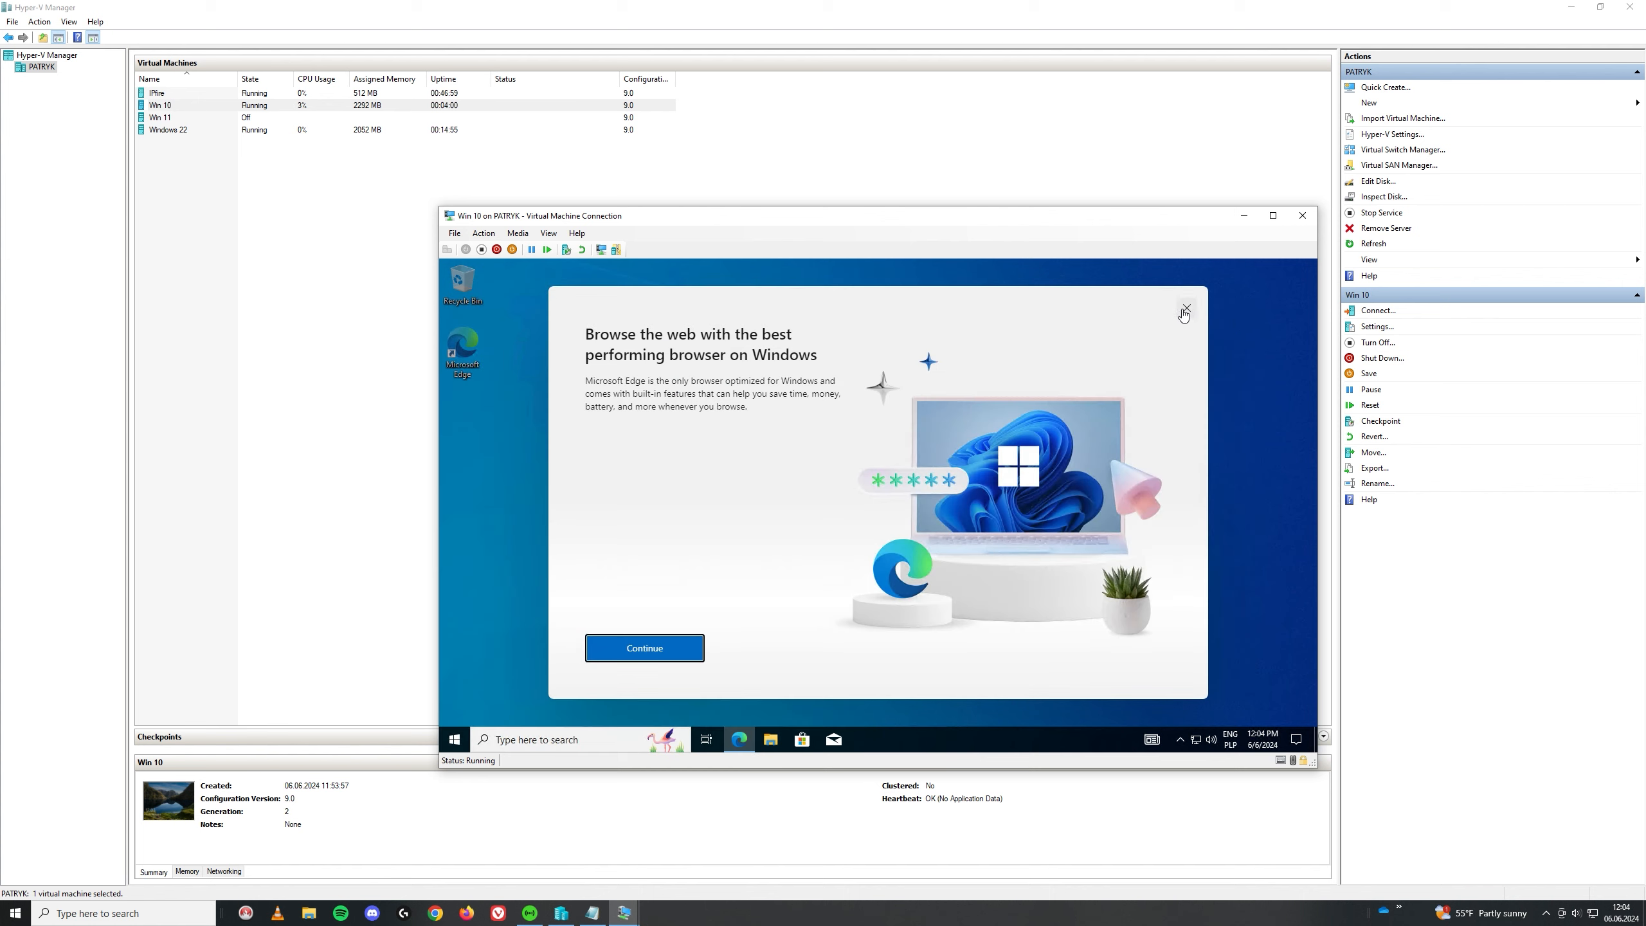
left_click(456, 740)
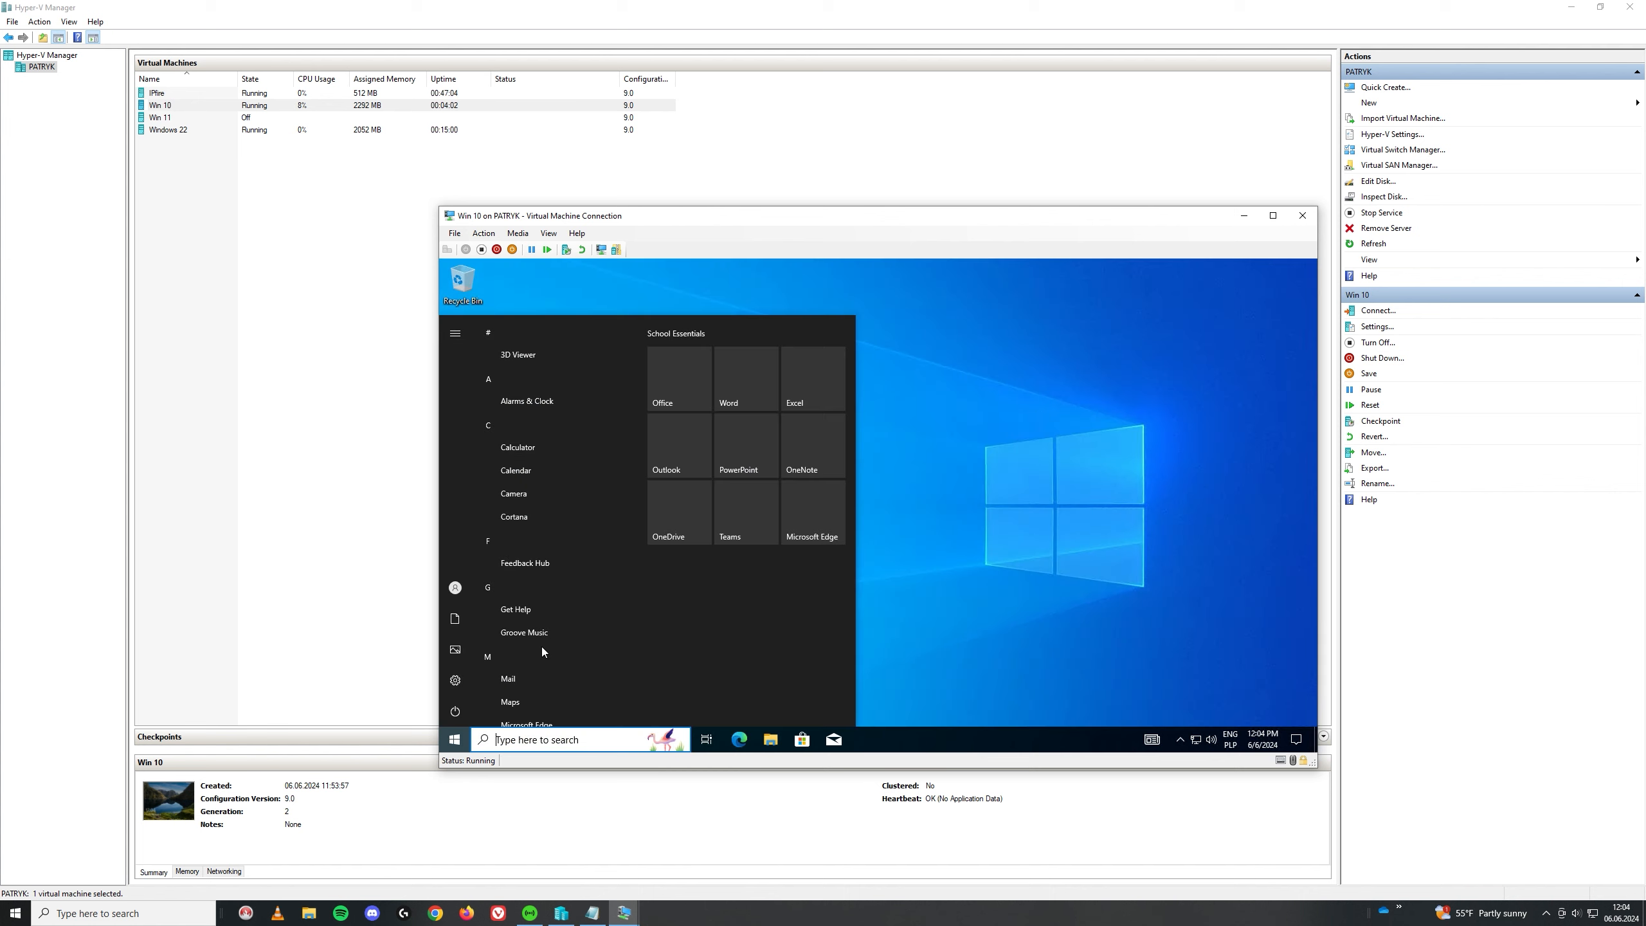
Step: Open Control Panel, search for 'domain', and bring up the computer name and domain changes
left_click(1273, 216)
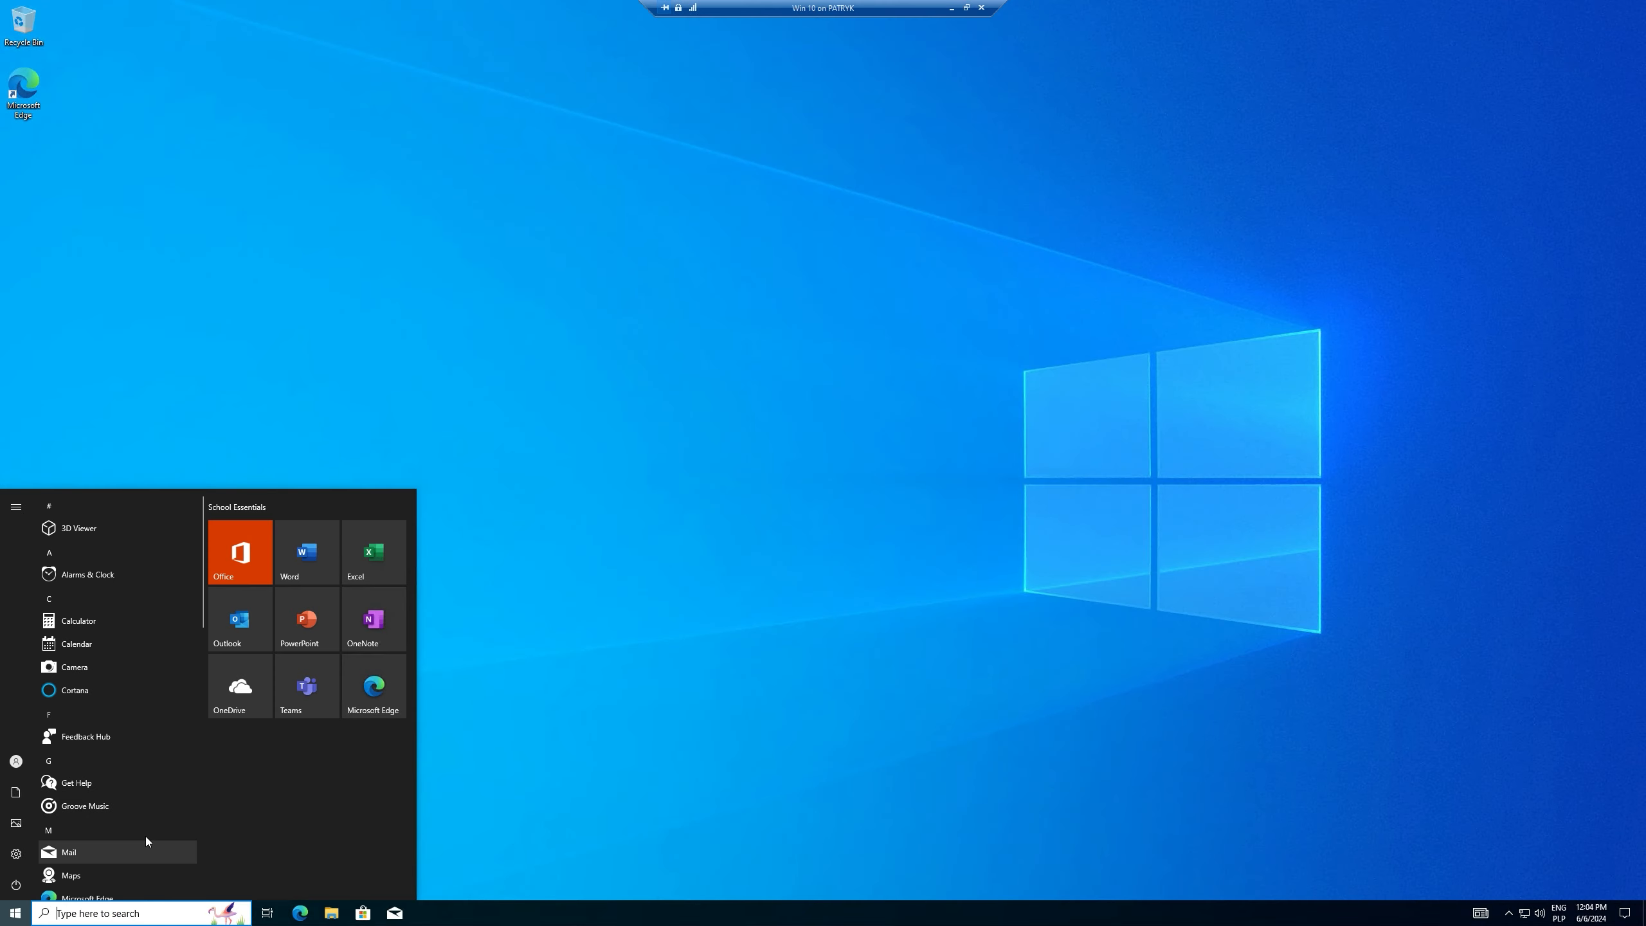
type("con")
key("Return")
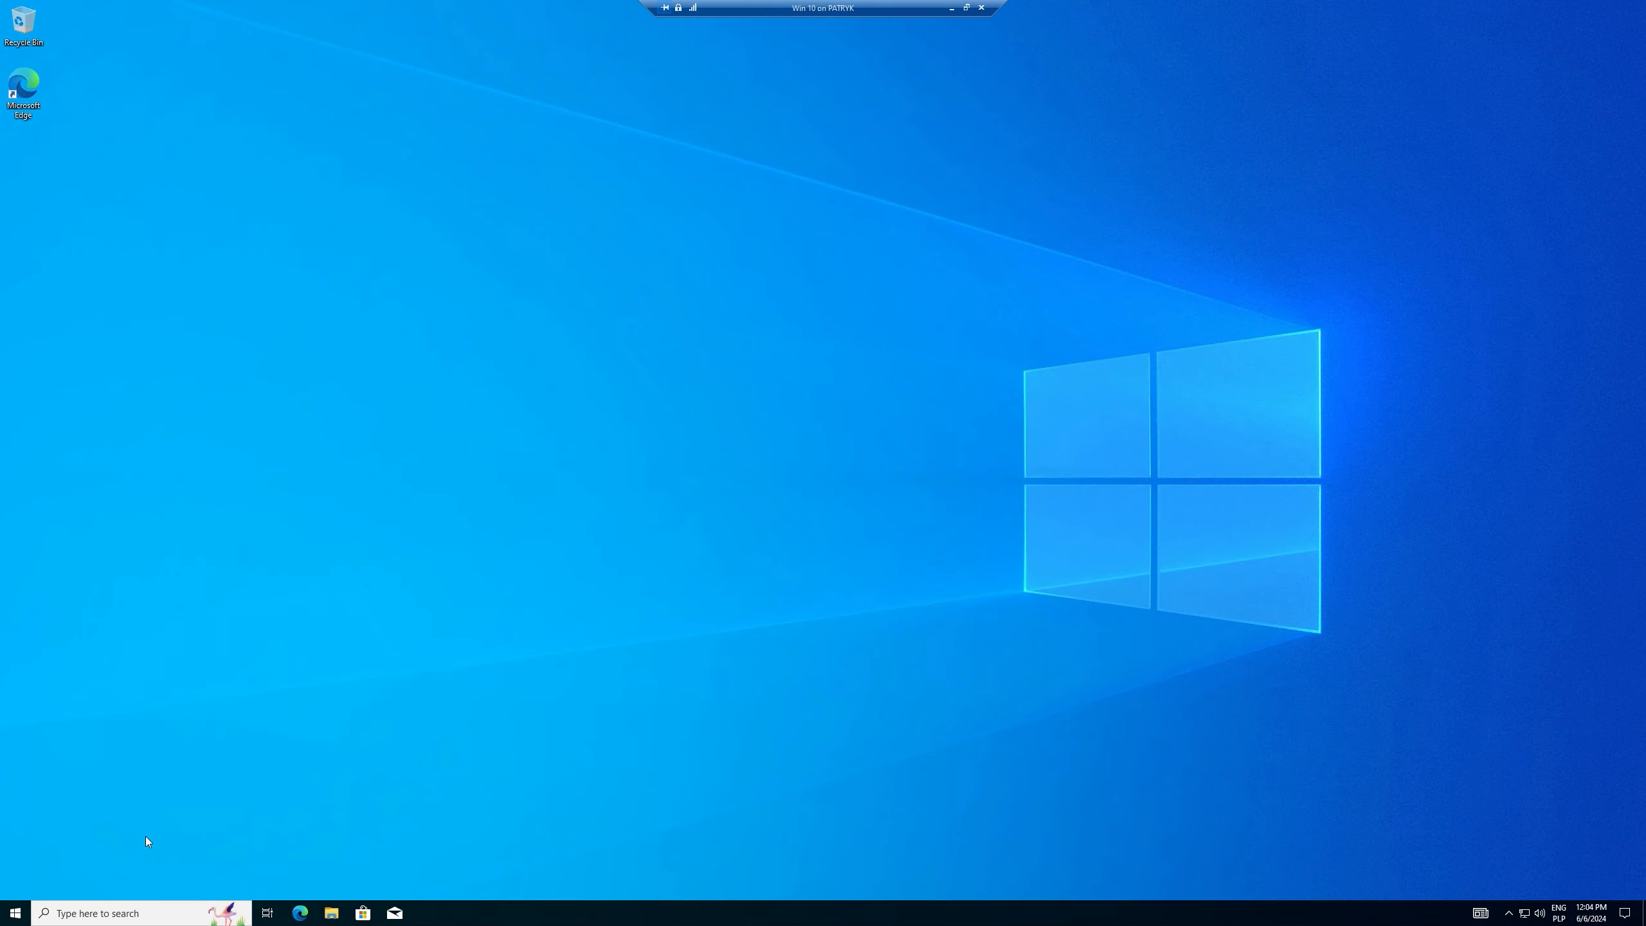
left_click(1092, 283)
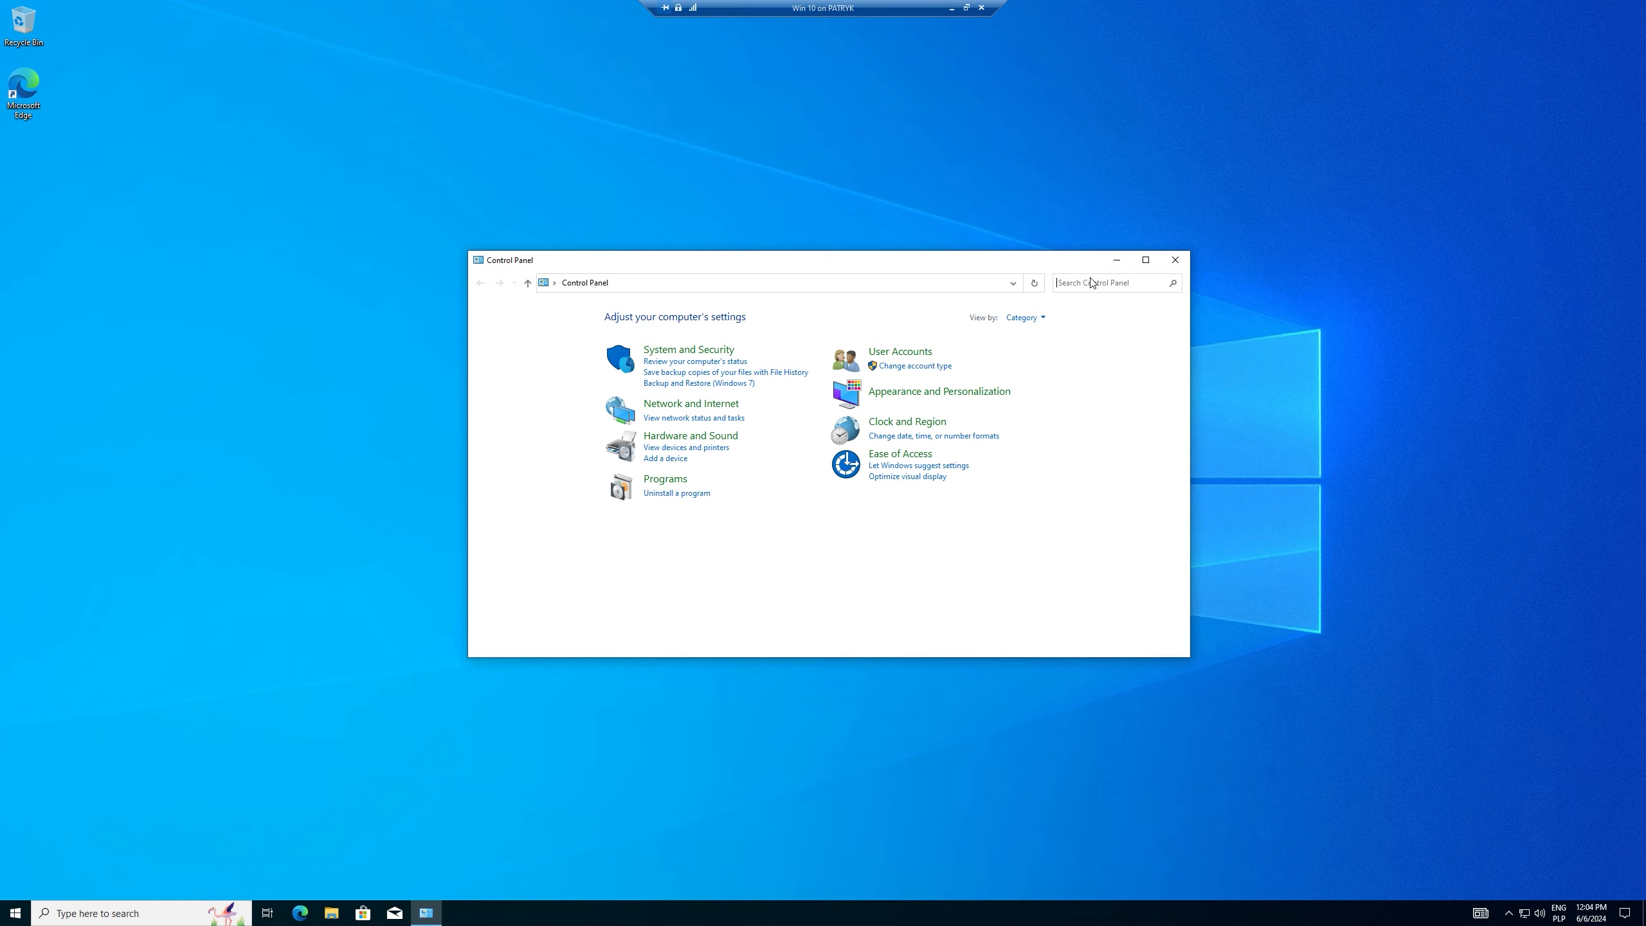
type("domain")
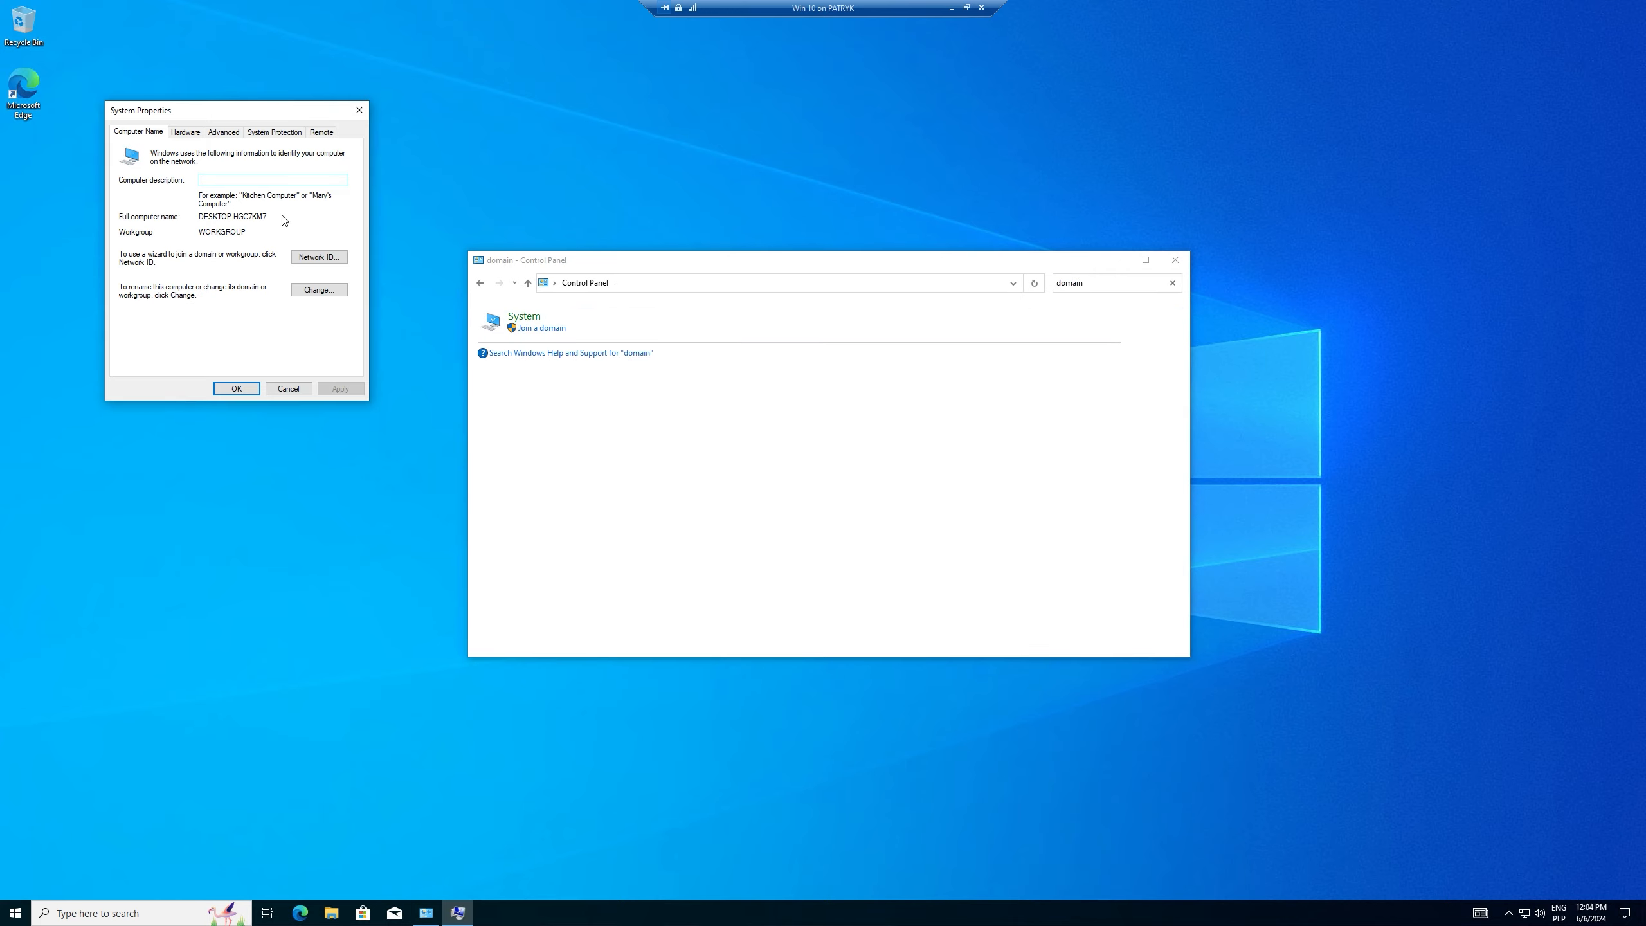
left_click_drag(262, 110, 909, 188)
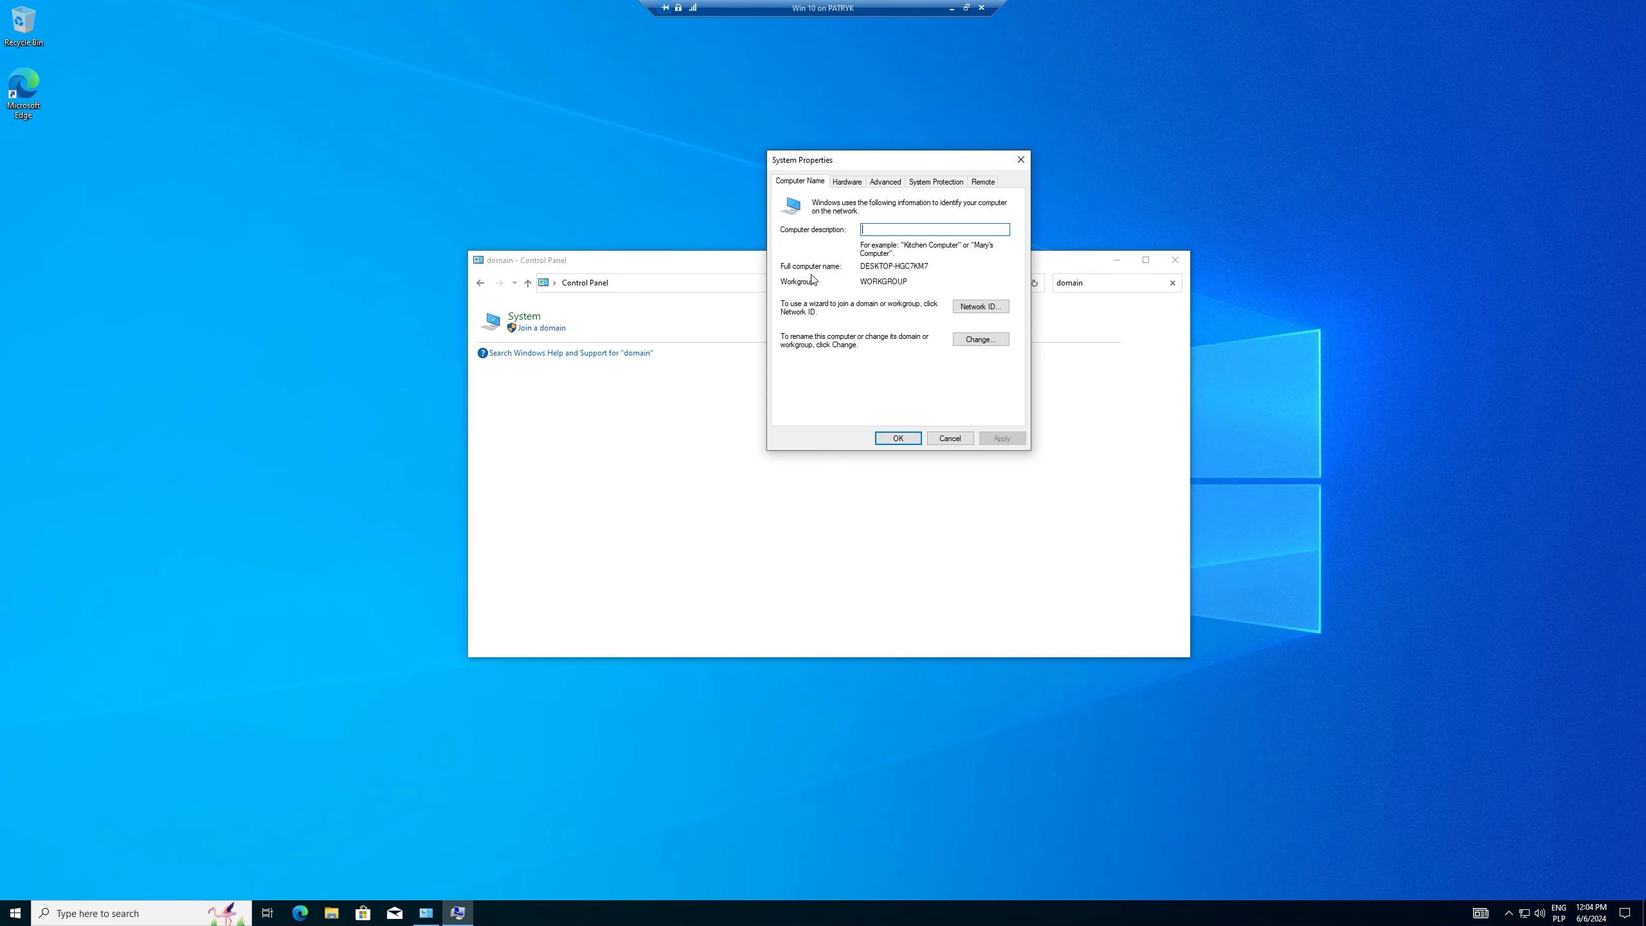
left_click(981, 339)
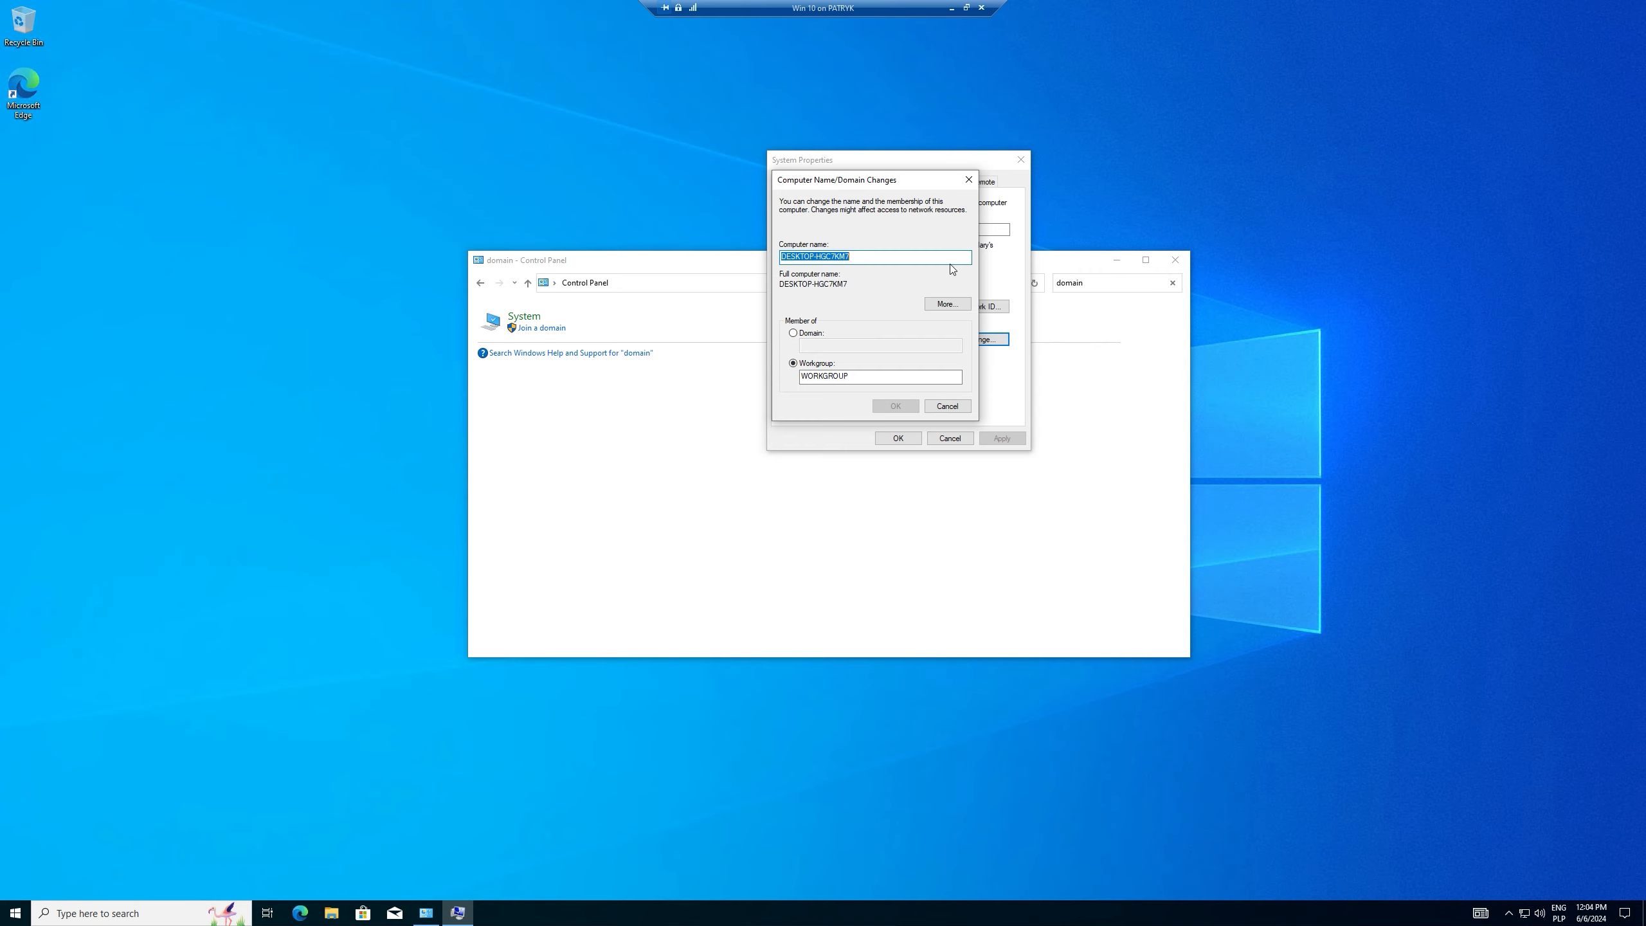
Step: Rename the computer to Win10 and make it a member of the patrykpos.net domain
left_click(792, 333)
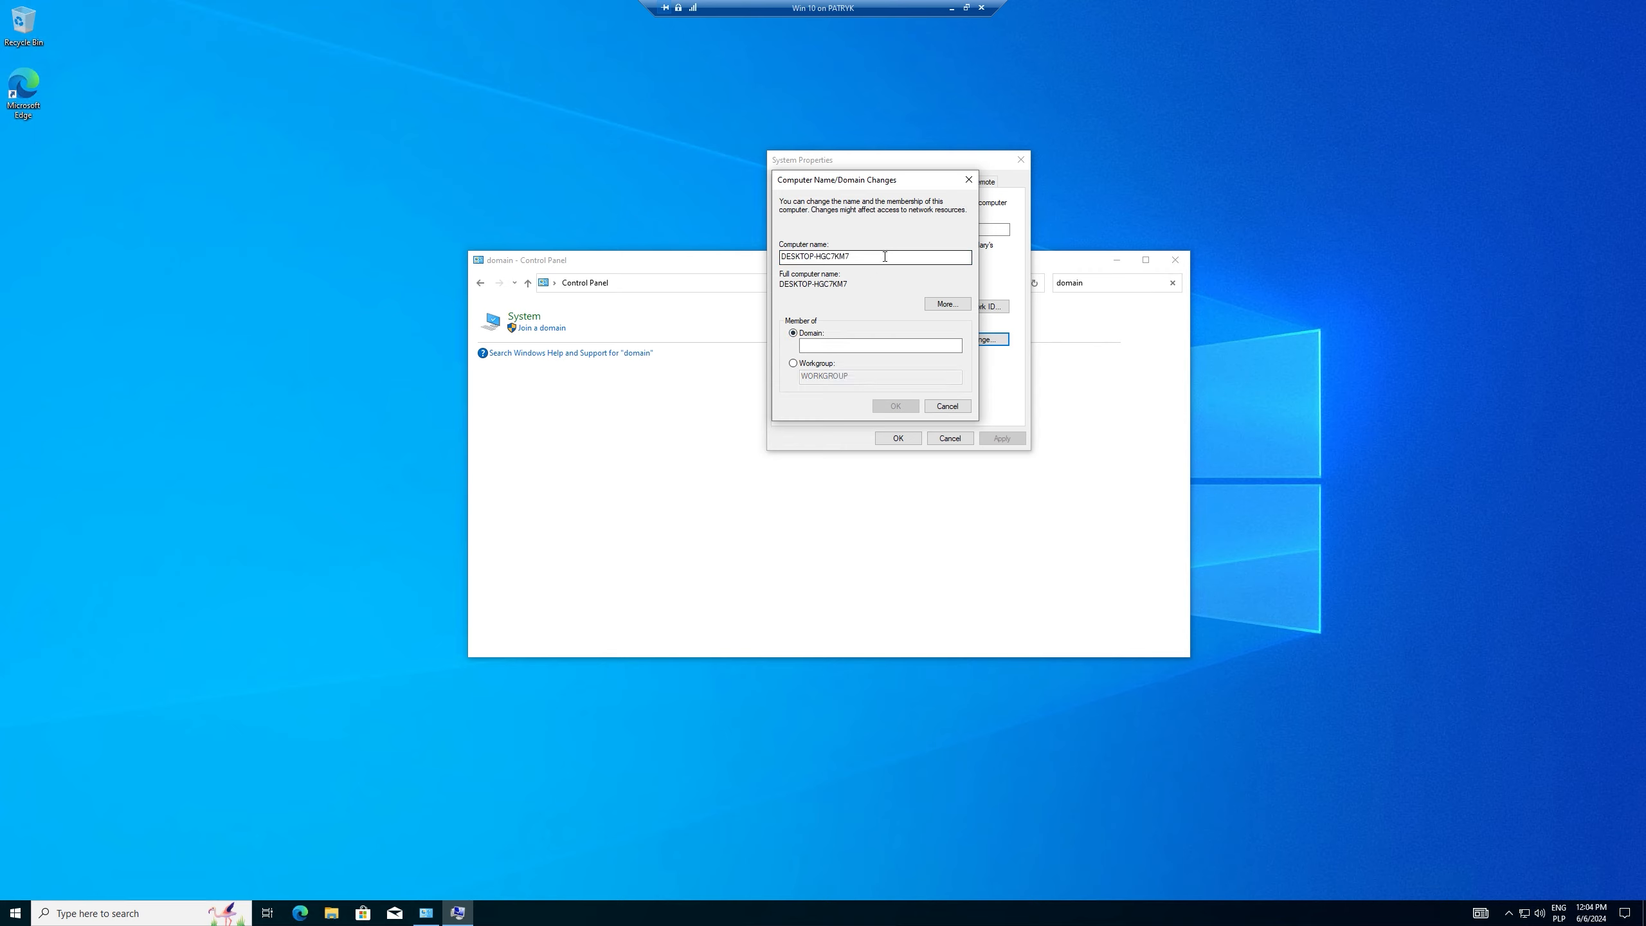
double_click(885, 256)
type("Win 10")
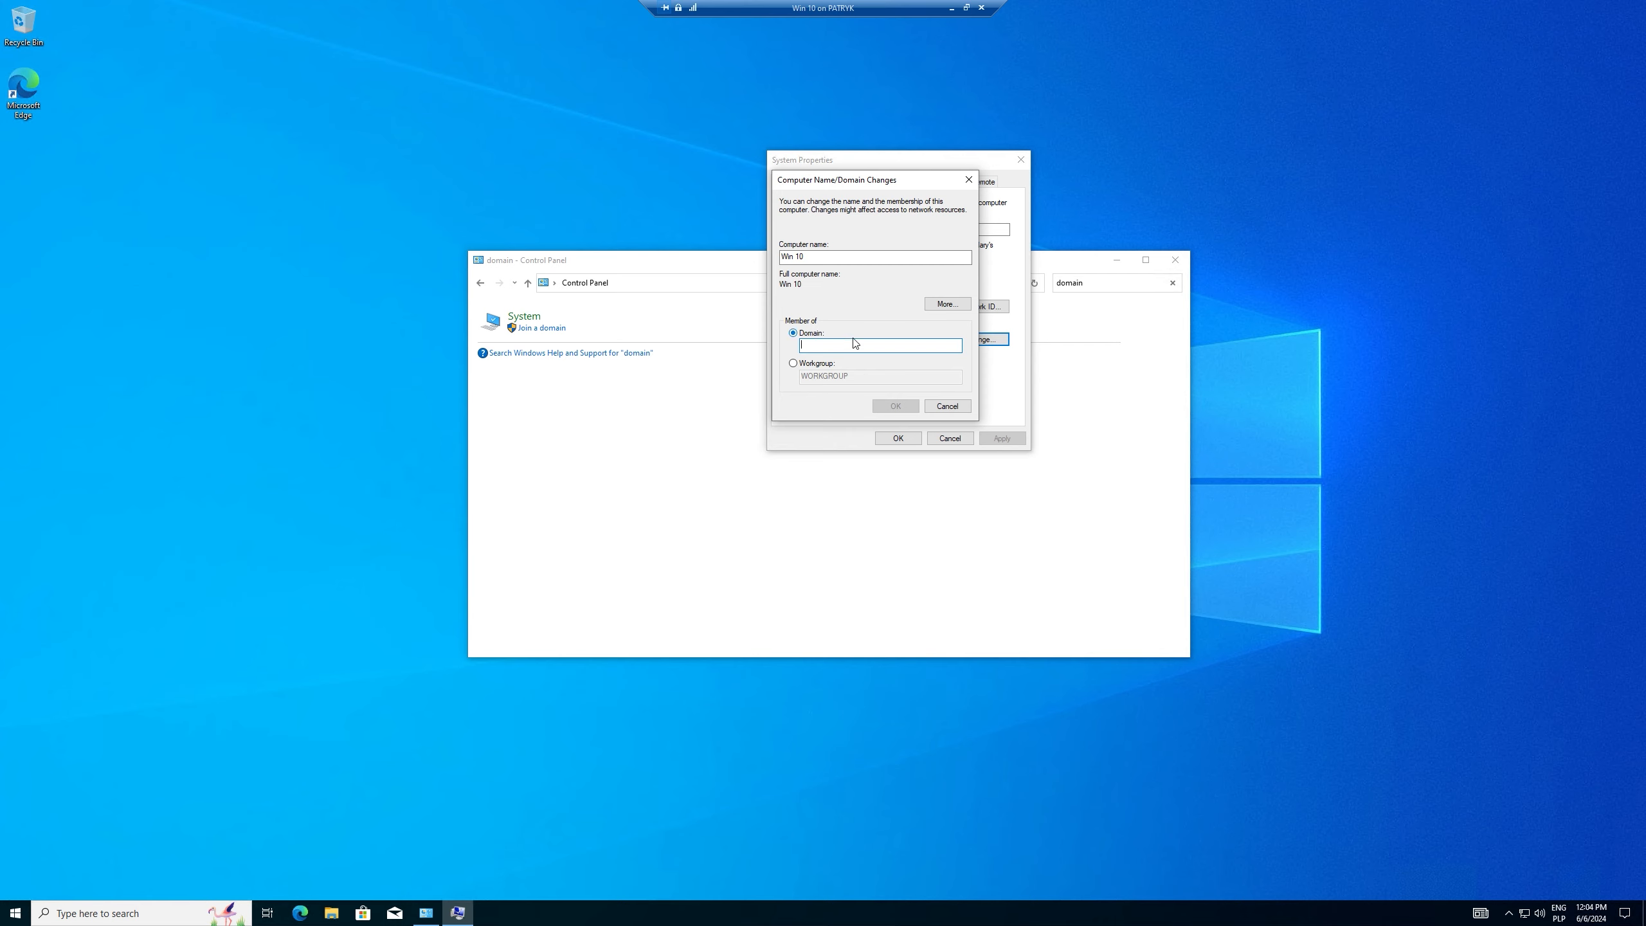
type("patrykpos.net")
left_click(895, 406)
key("Return")
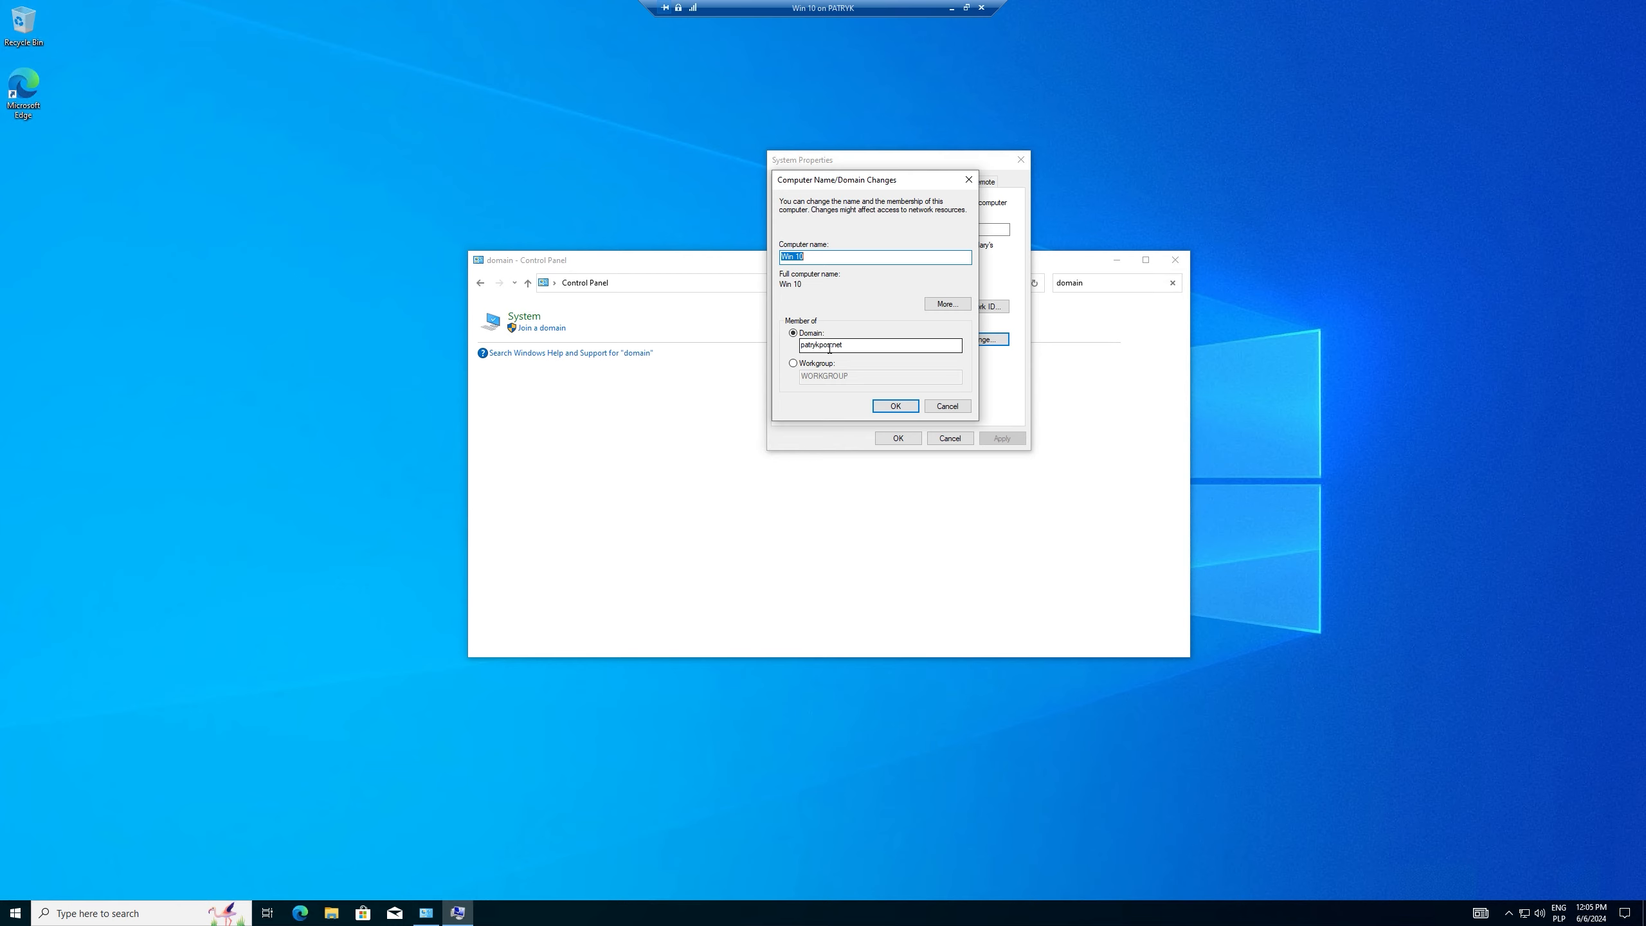
double_click(857, 343)
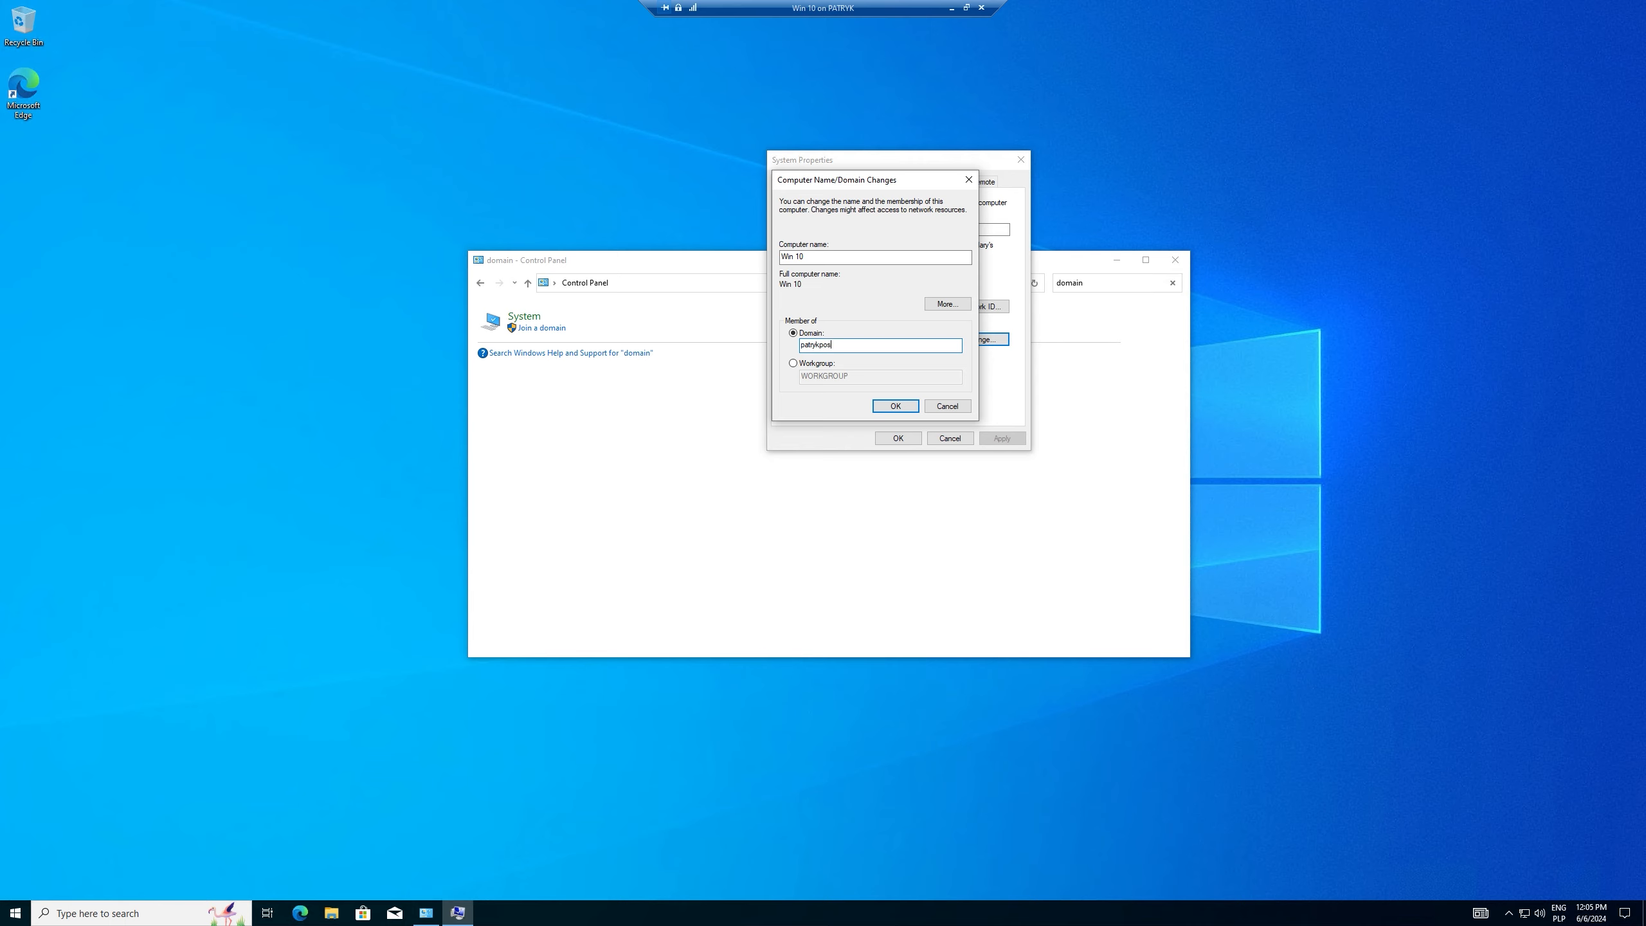
left_click(897, 405)
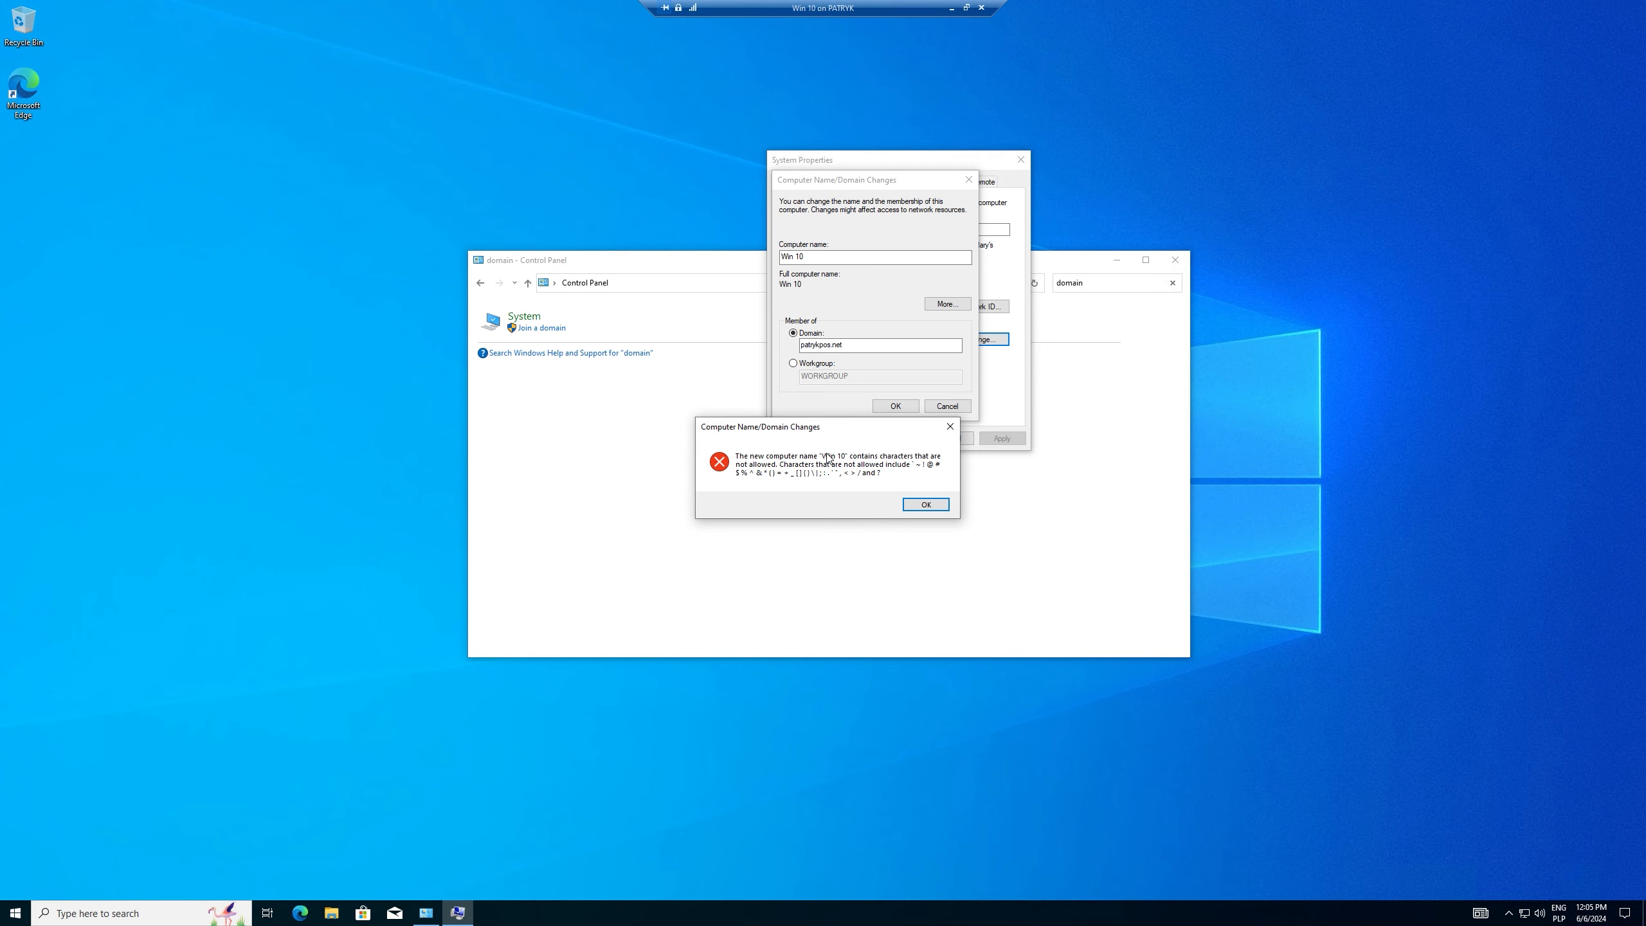
left_click(950, 428)
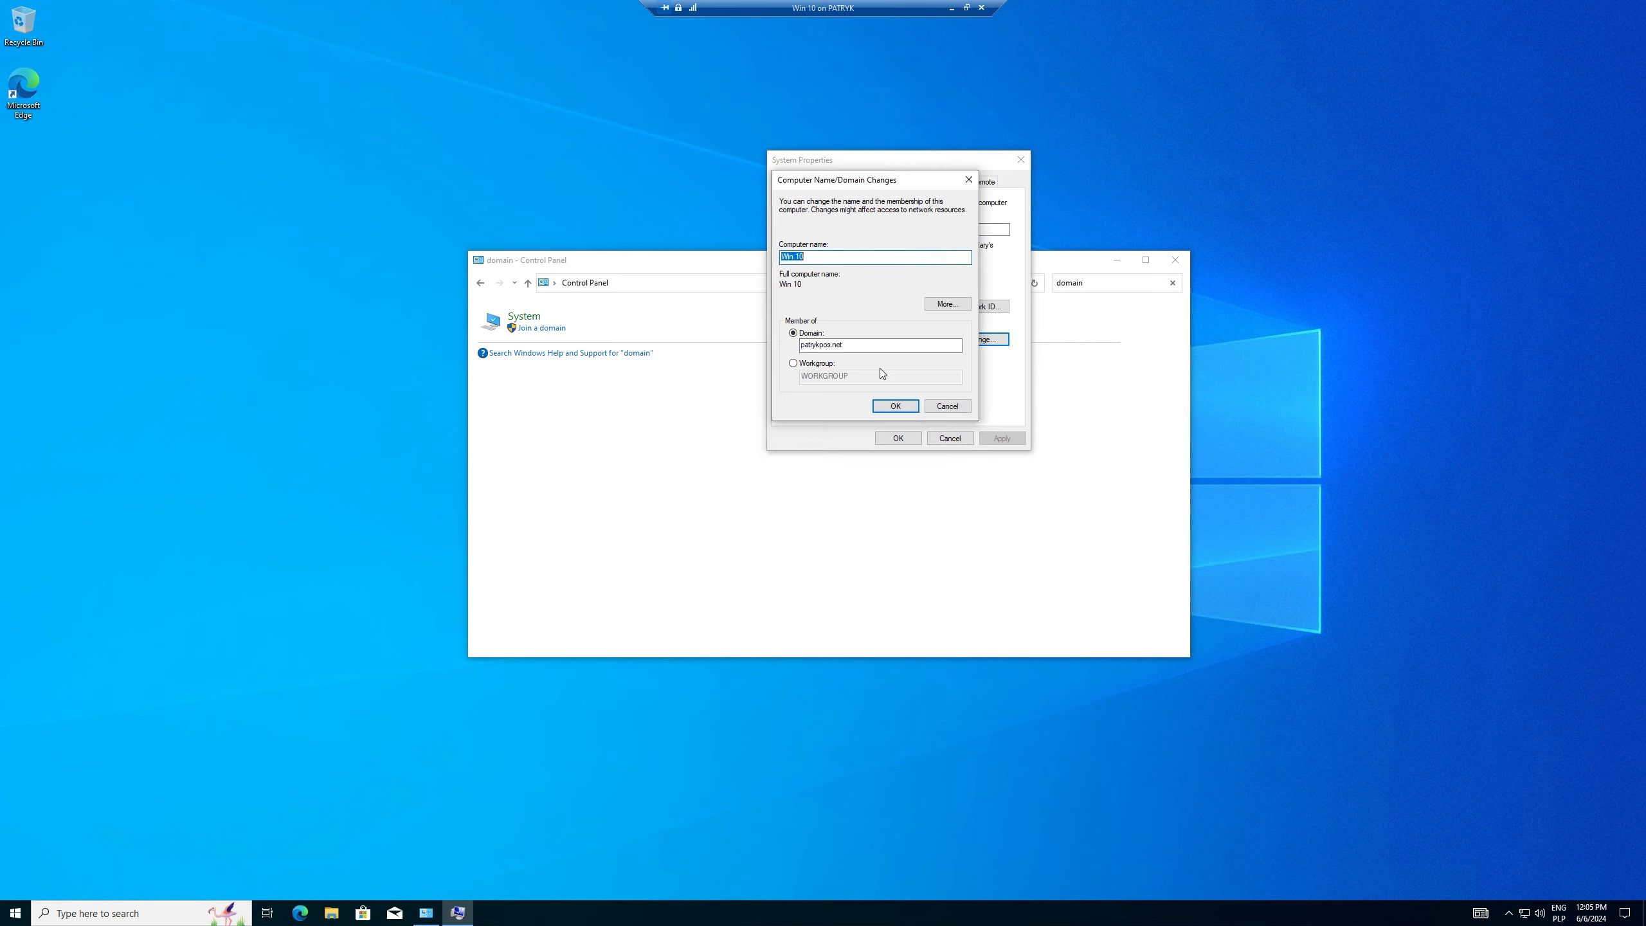
left_click(872, 348)
key("BackSpace")
key("BackSpace")
key("BackSpace")
left_click(796, 256)
left_click(848, 347)
type(".net")
key("Return")
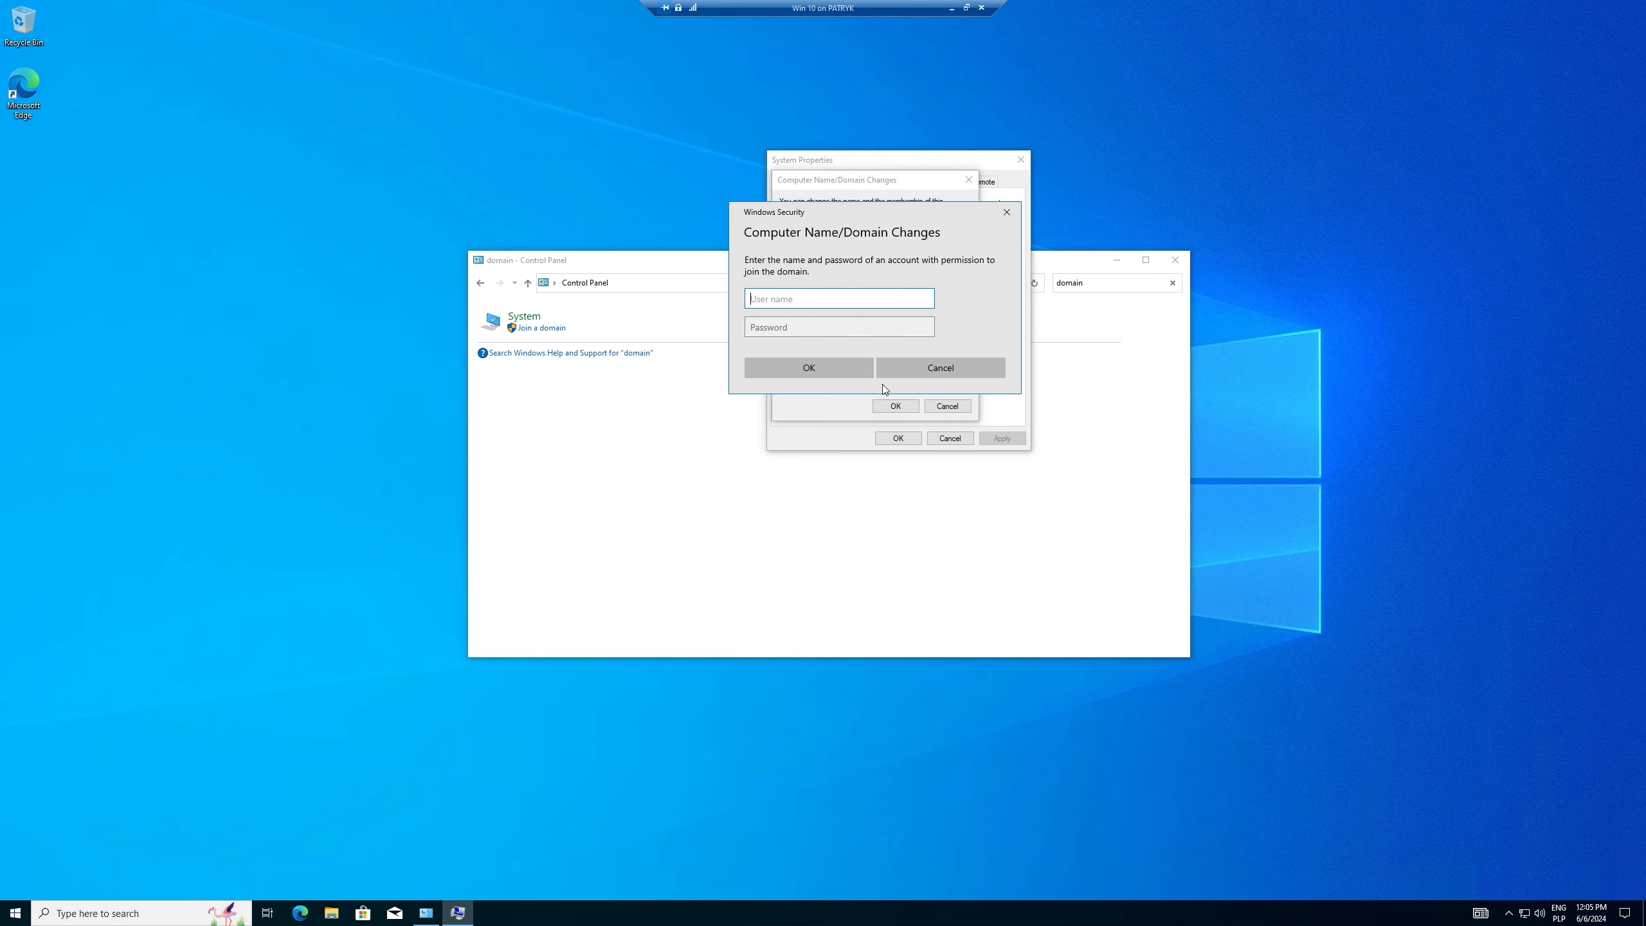
Step: Authenticate as the domain administrator, acknowledge the restart notice, and close System Properties
type("administrator")
key("Tab")
type("*********")
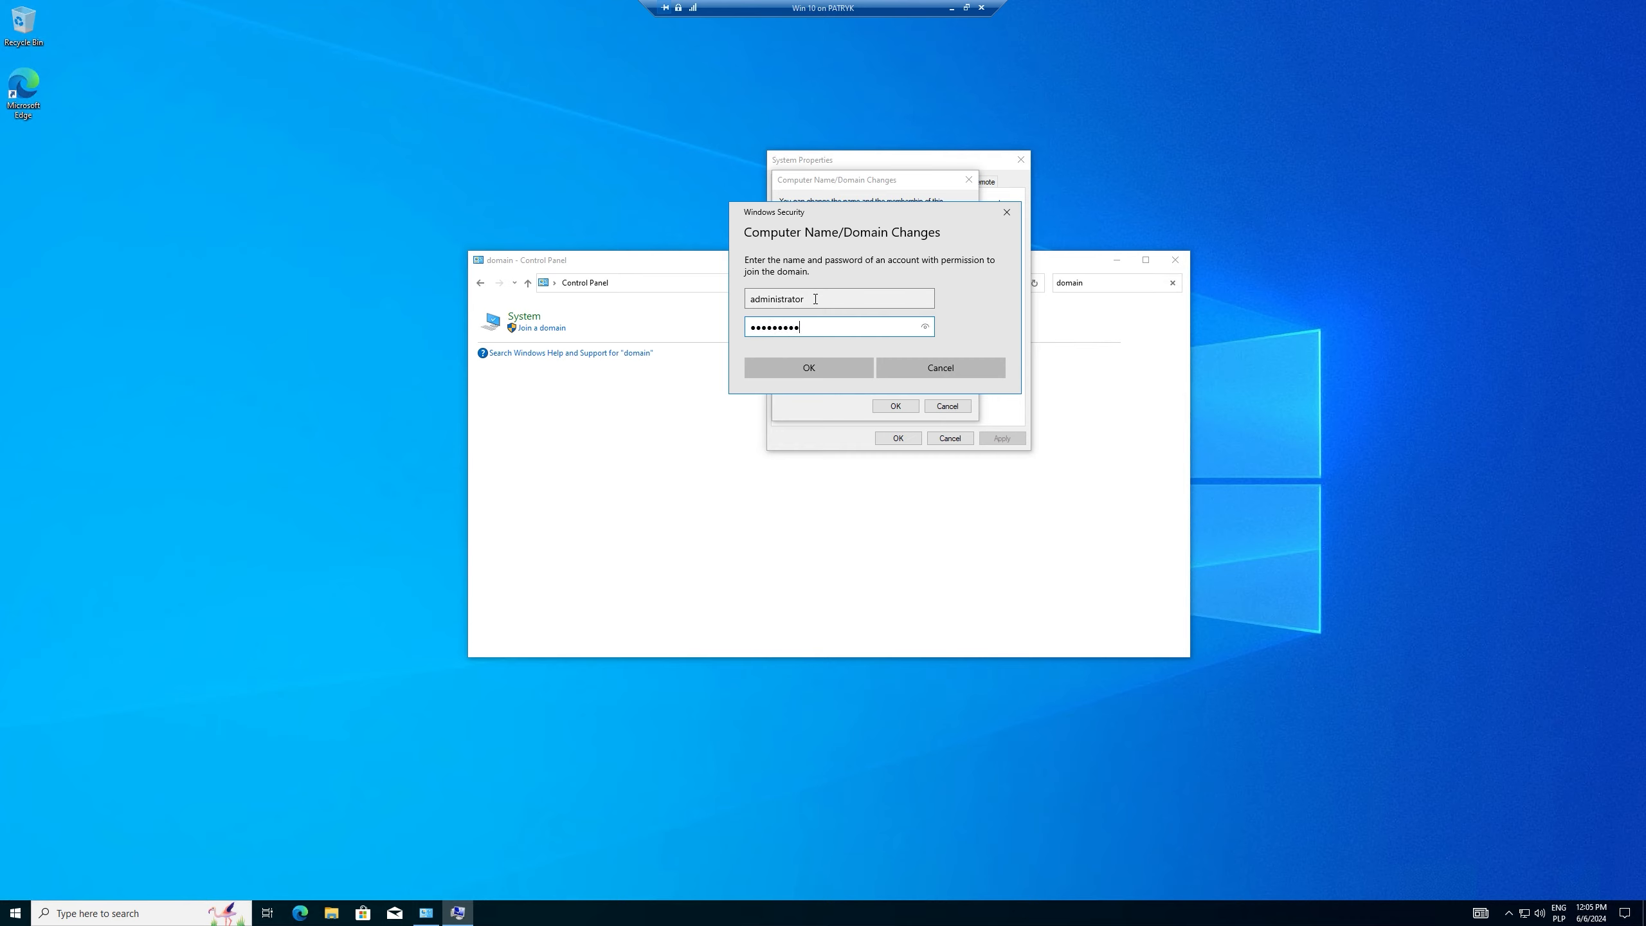
key("Return")
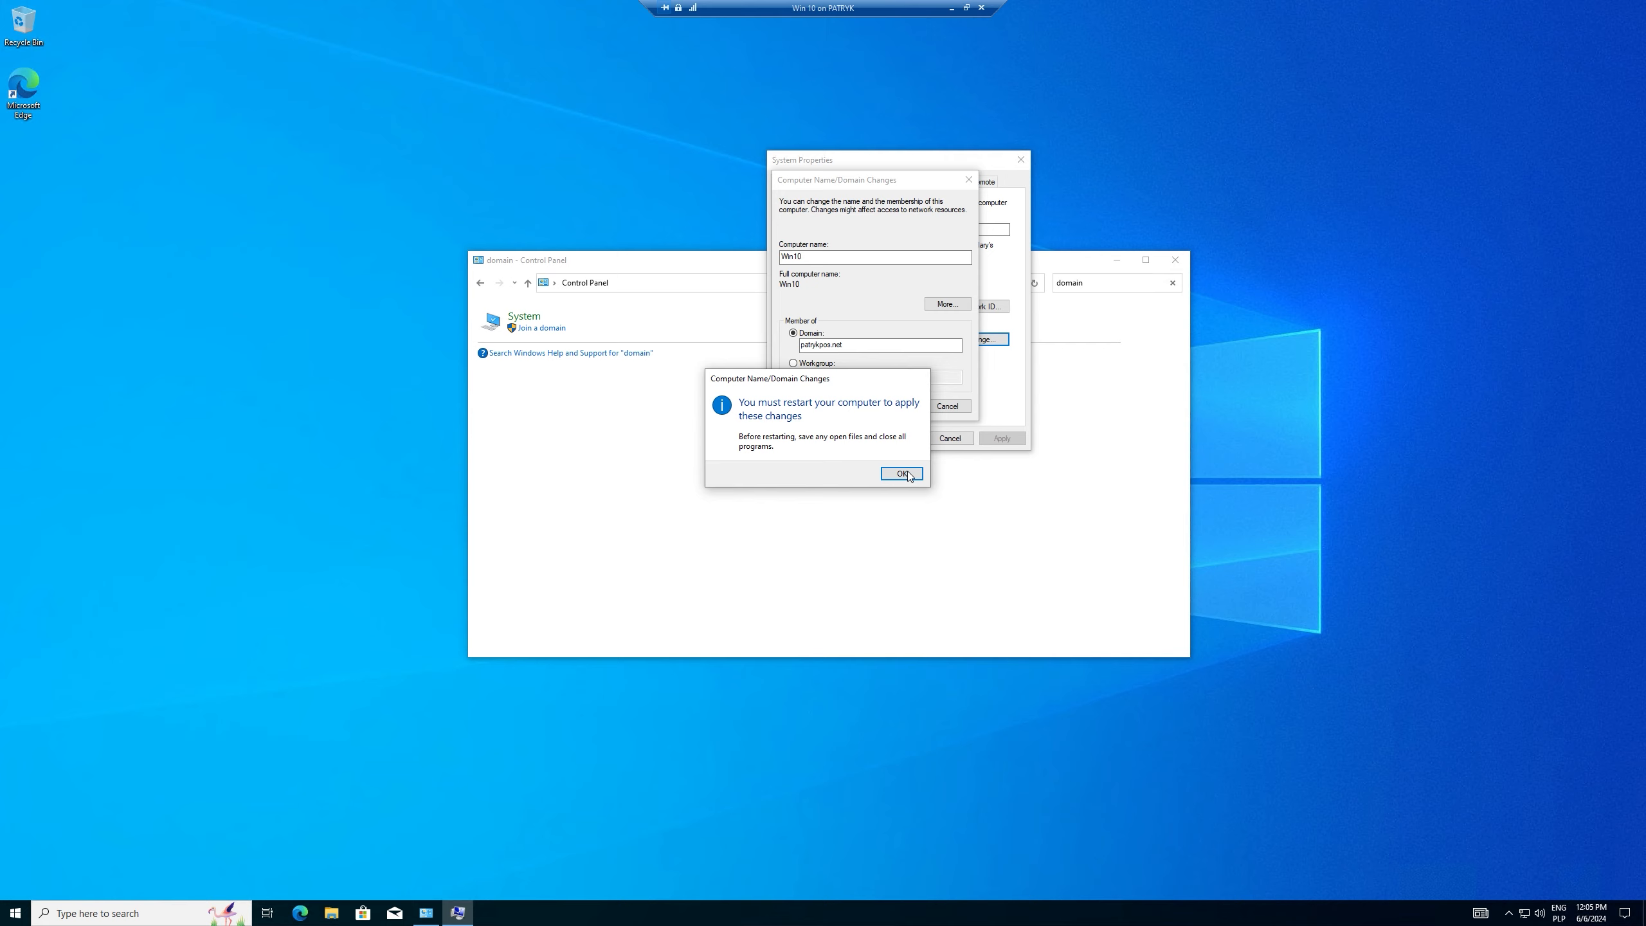
left_click(901, 475)
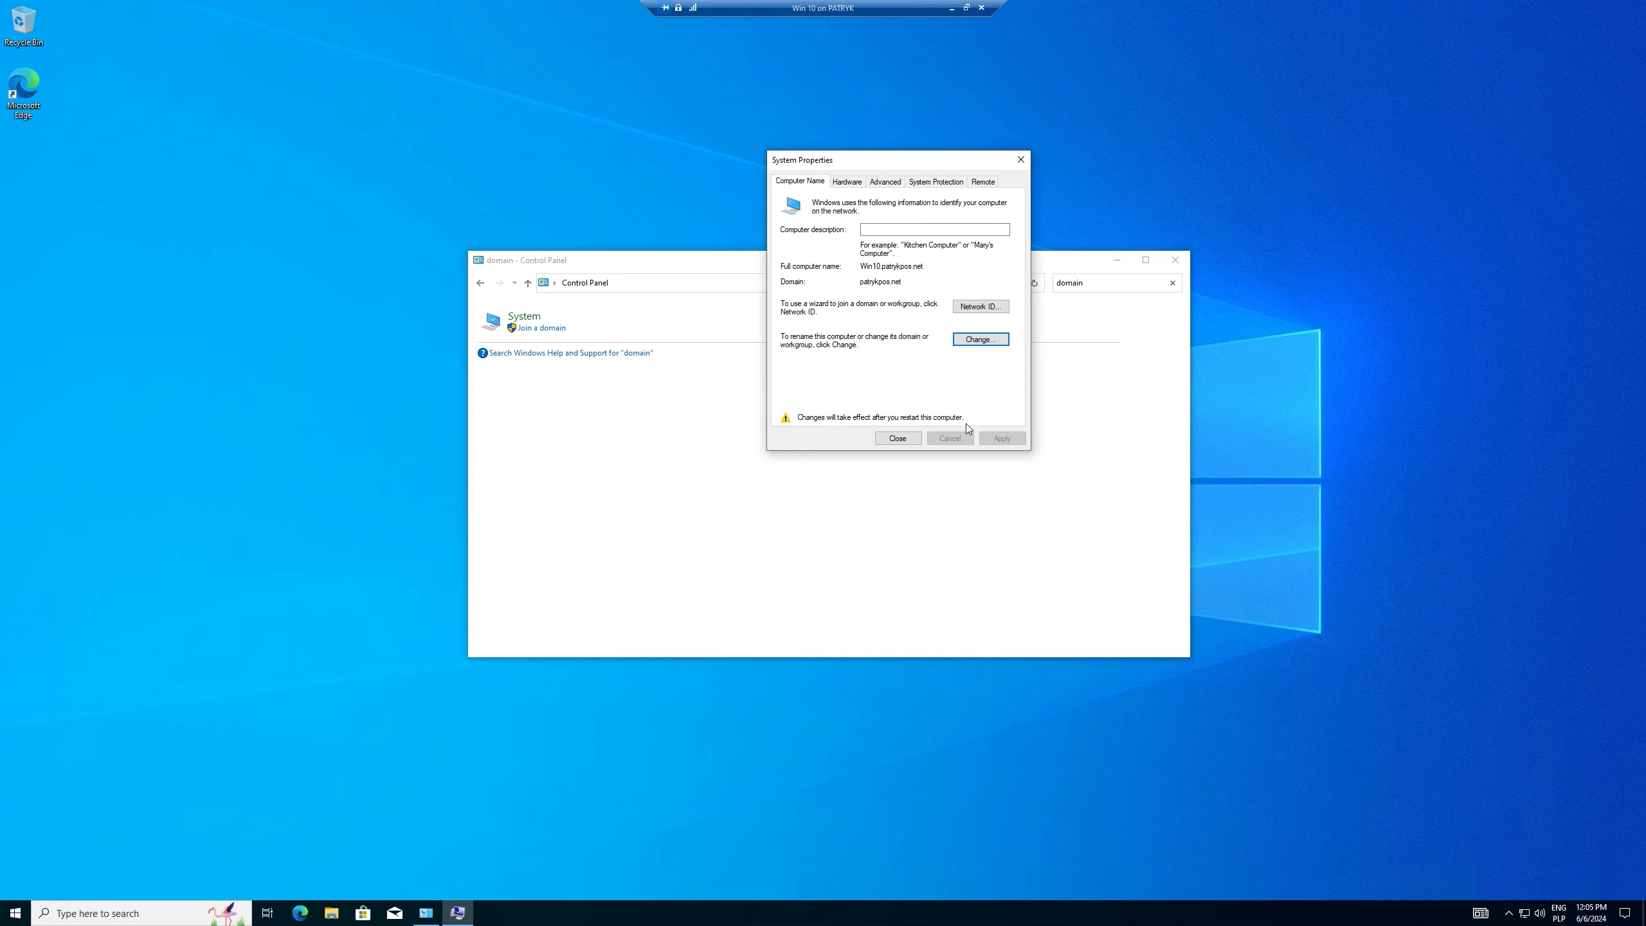
left_click(900, 441)
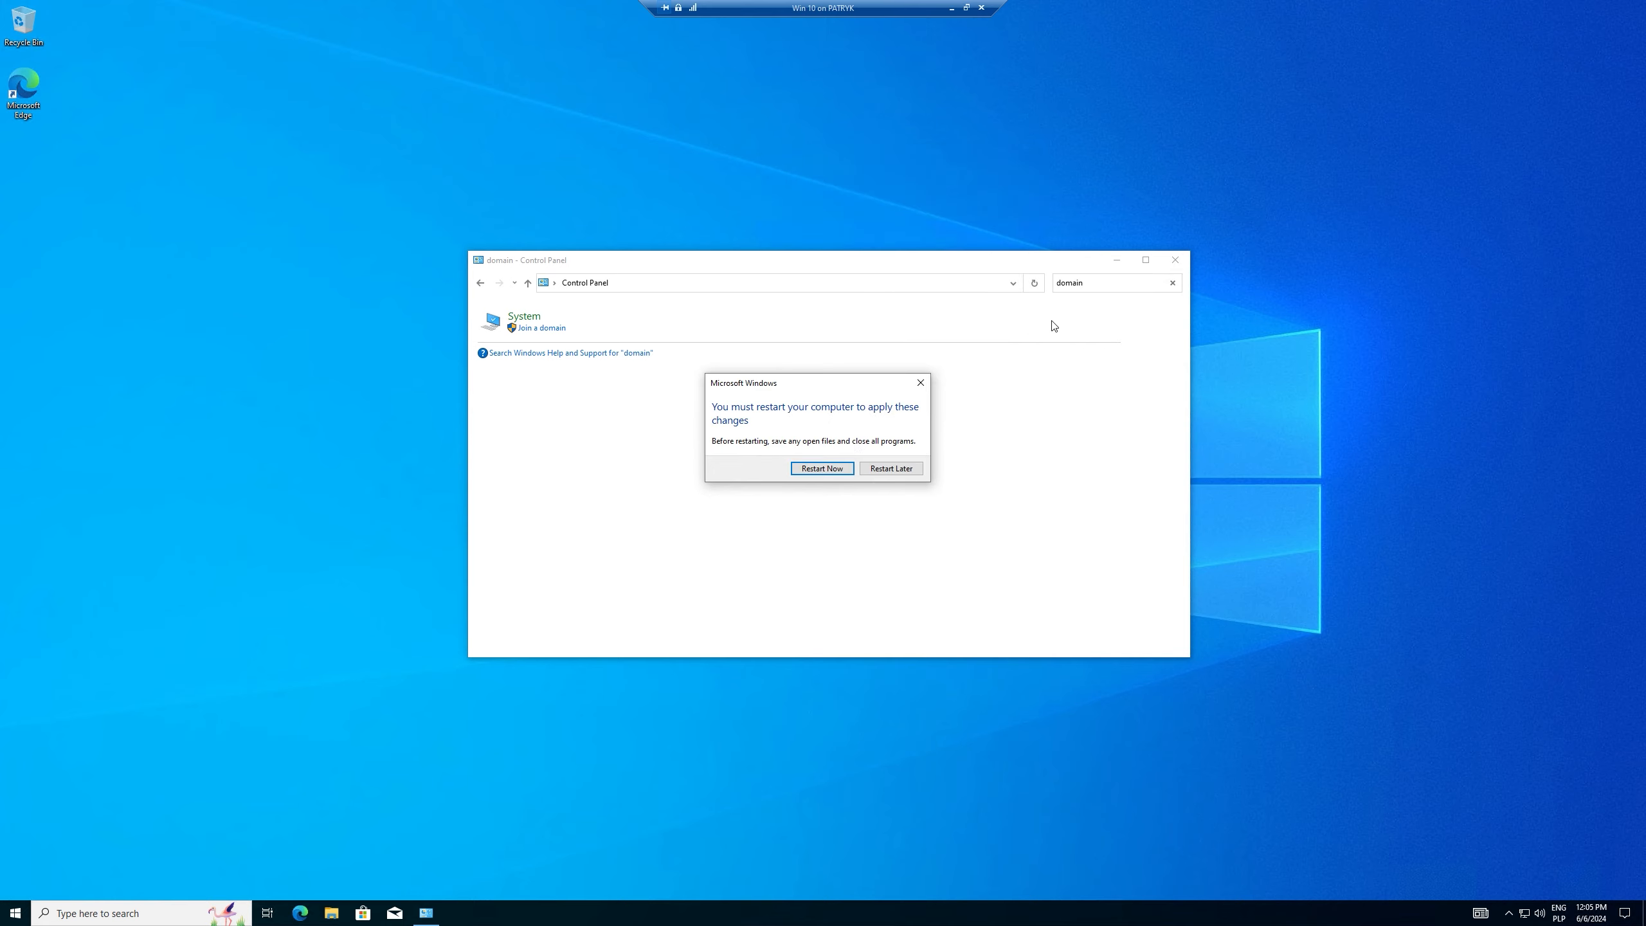
left_click(1095, 283)
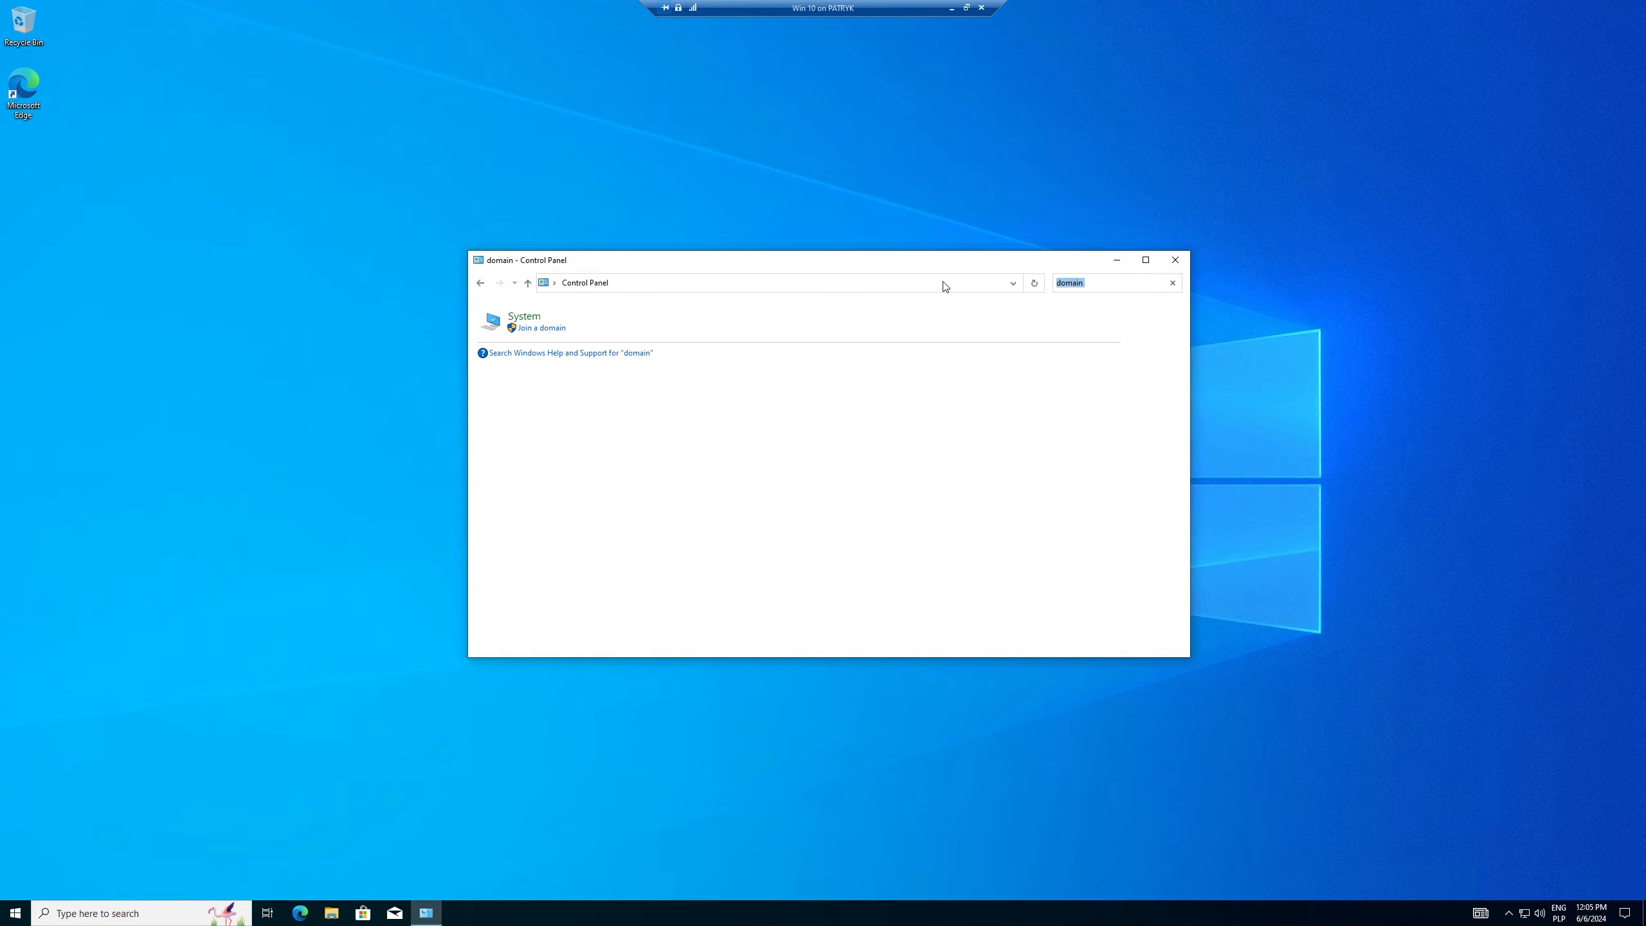
Step: Switch Enable Remote Desktop on in the Settings app's Remote Desktop page and confirm
type("romo")
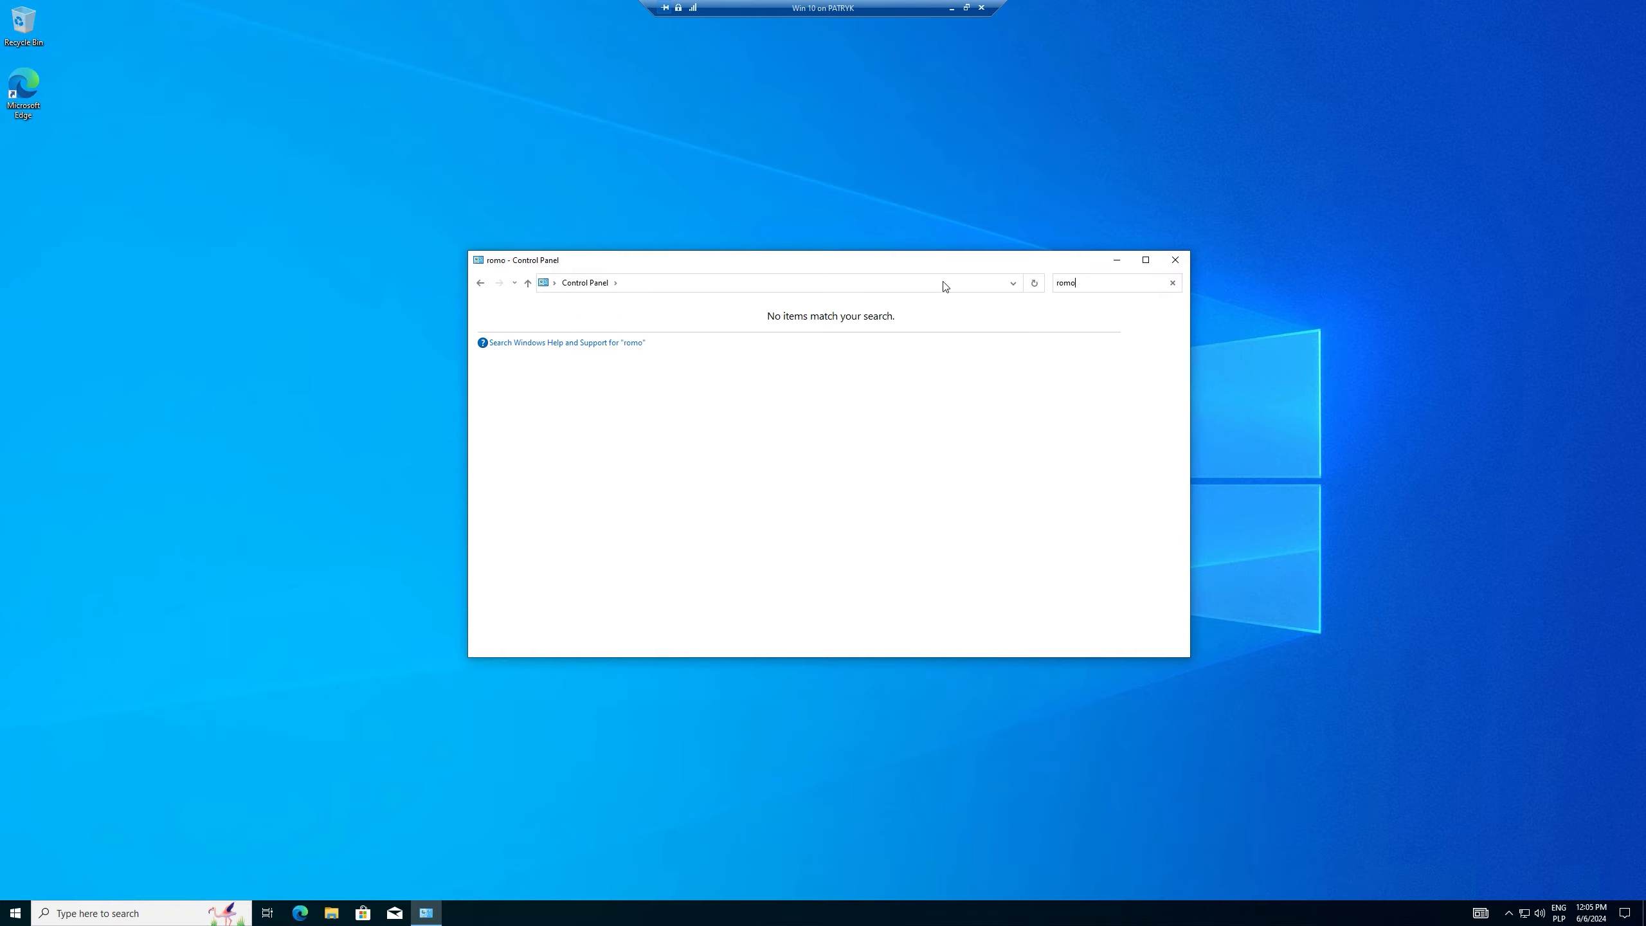
left_click(15, 913)
left_click(40, 854)
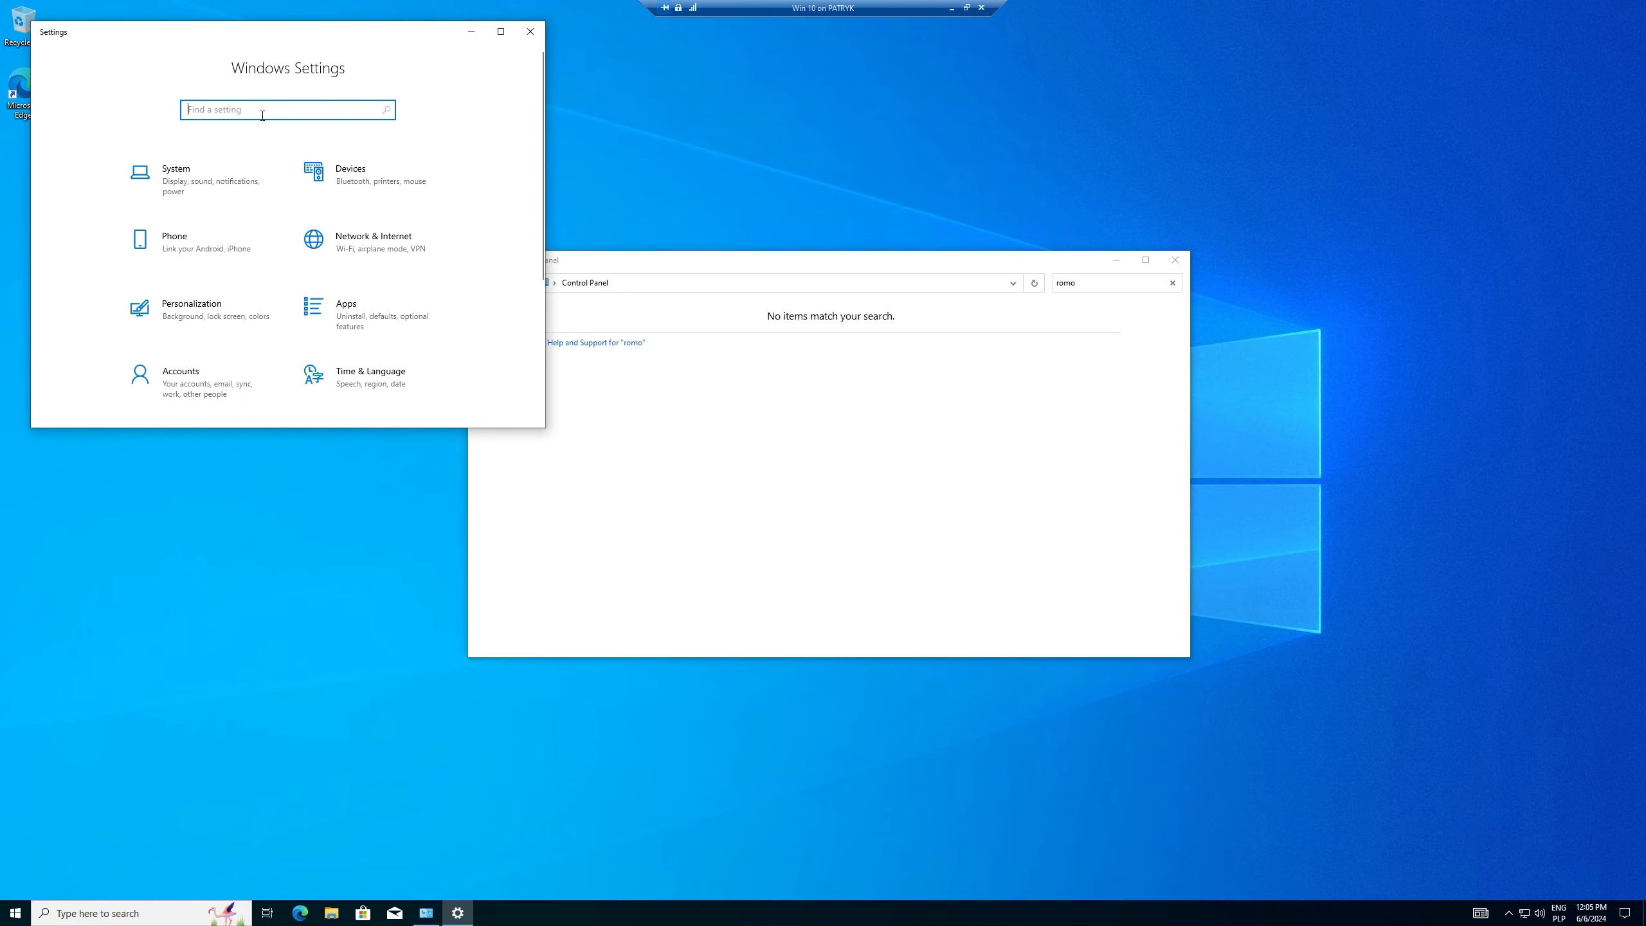
type("remo")
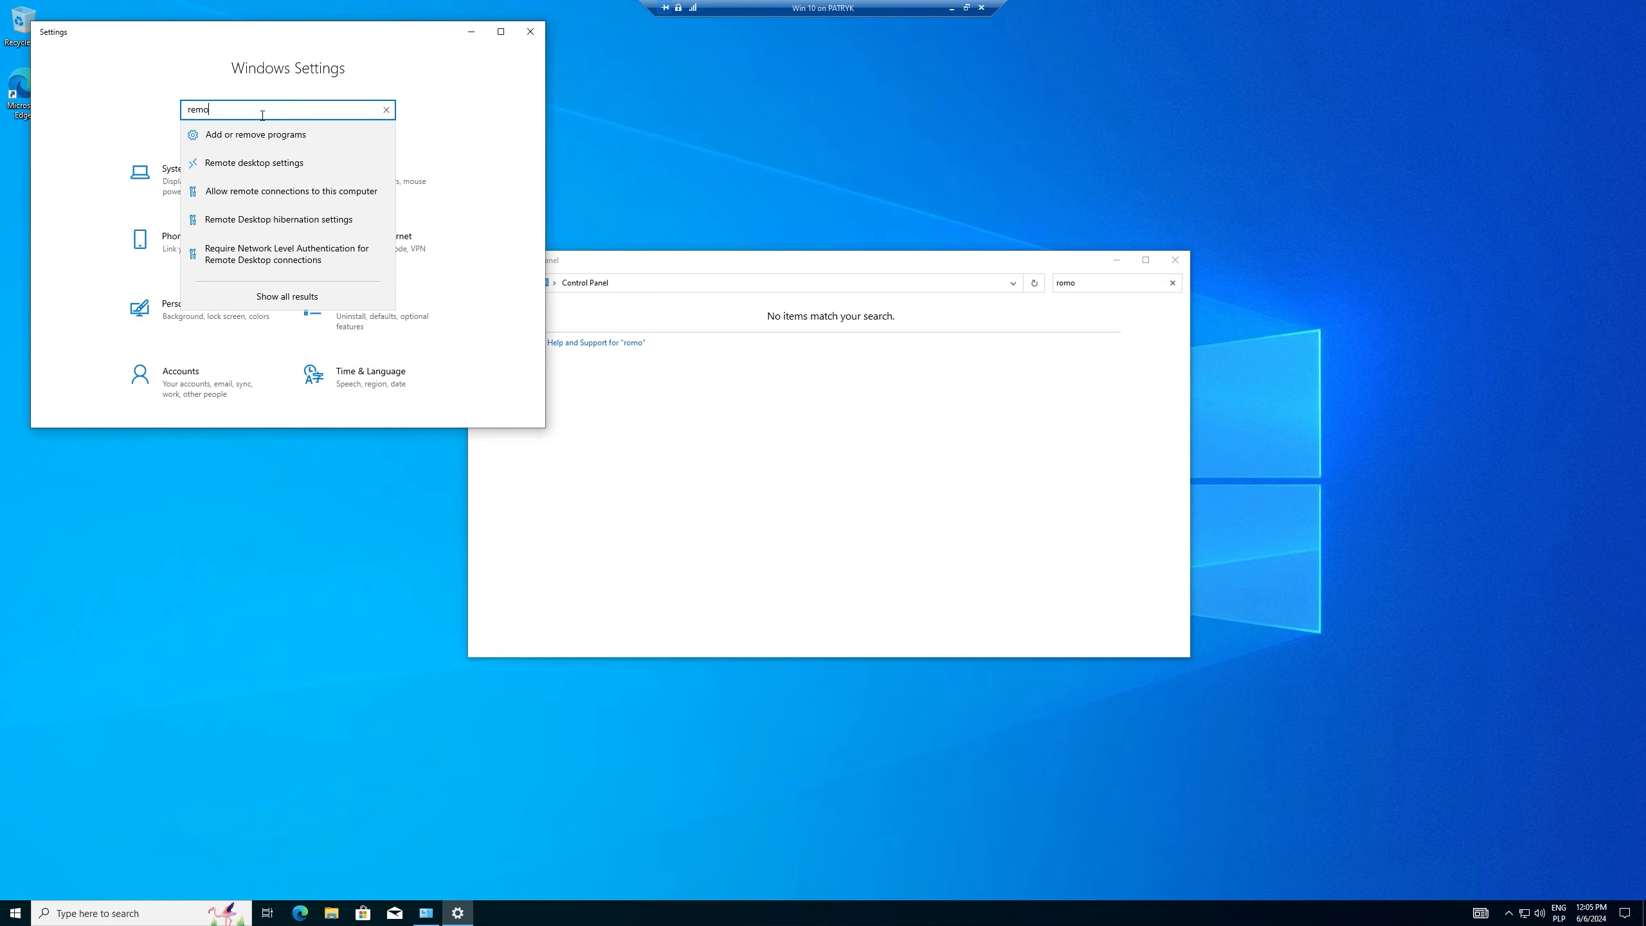
left_click(285, 166)
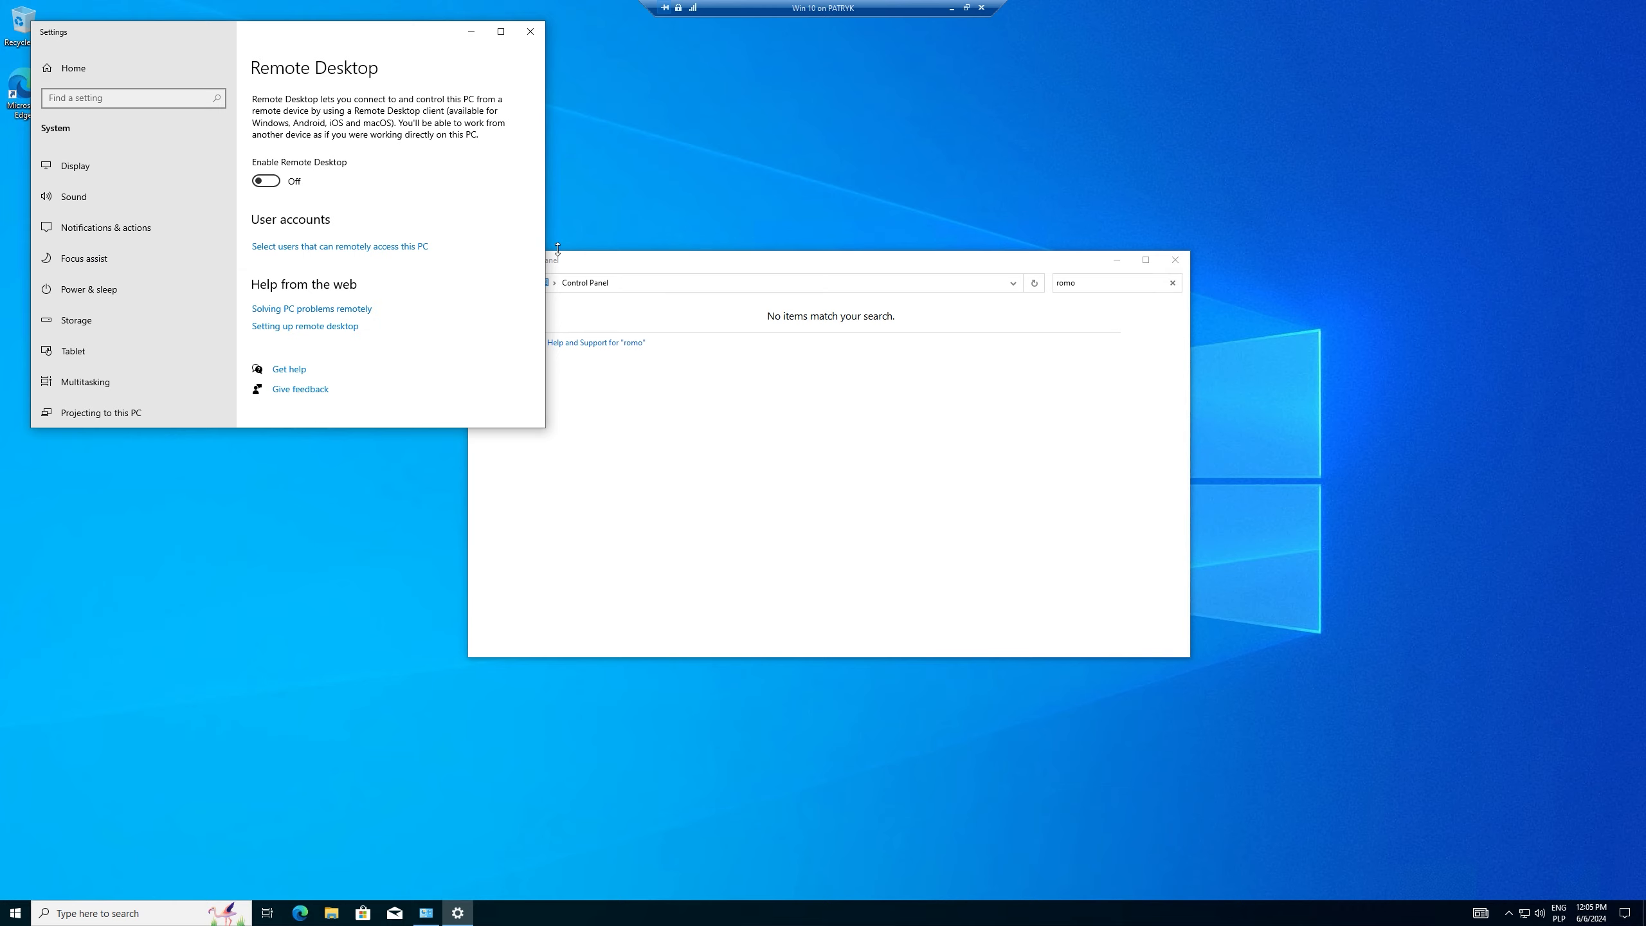
left_click(266, 181)
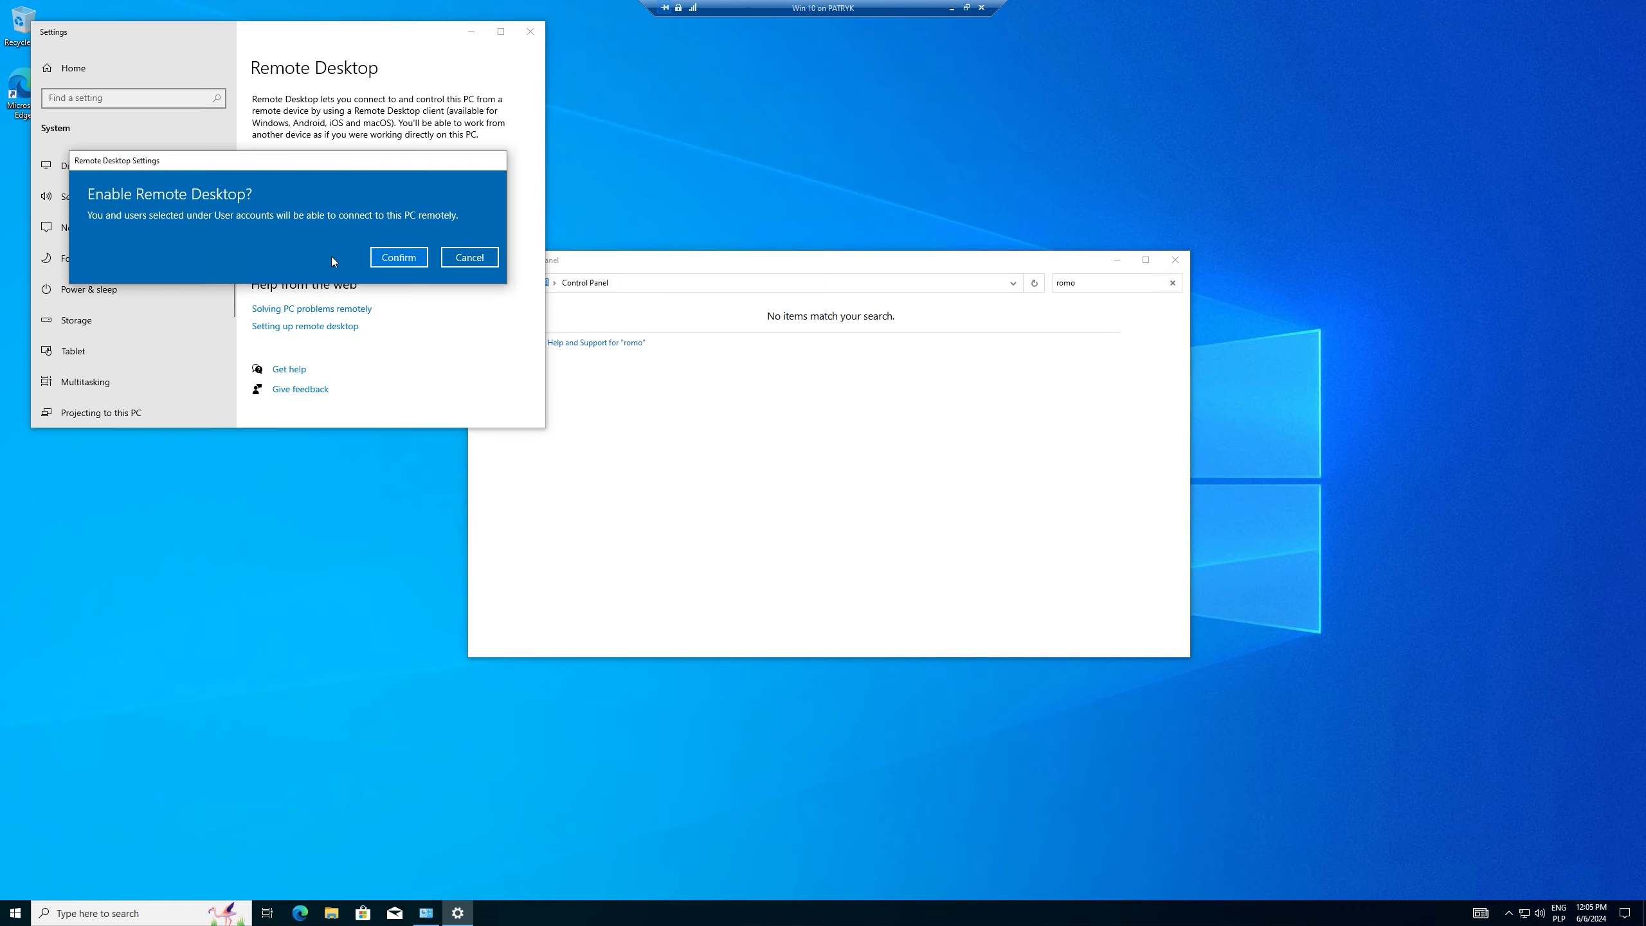
left_click(403, 257)
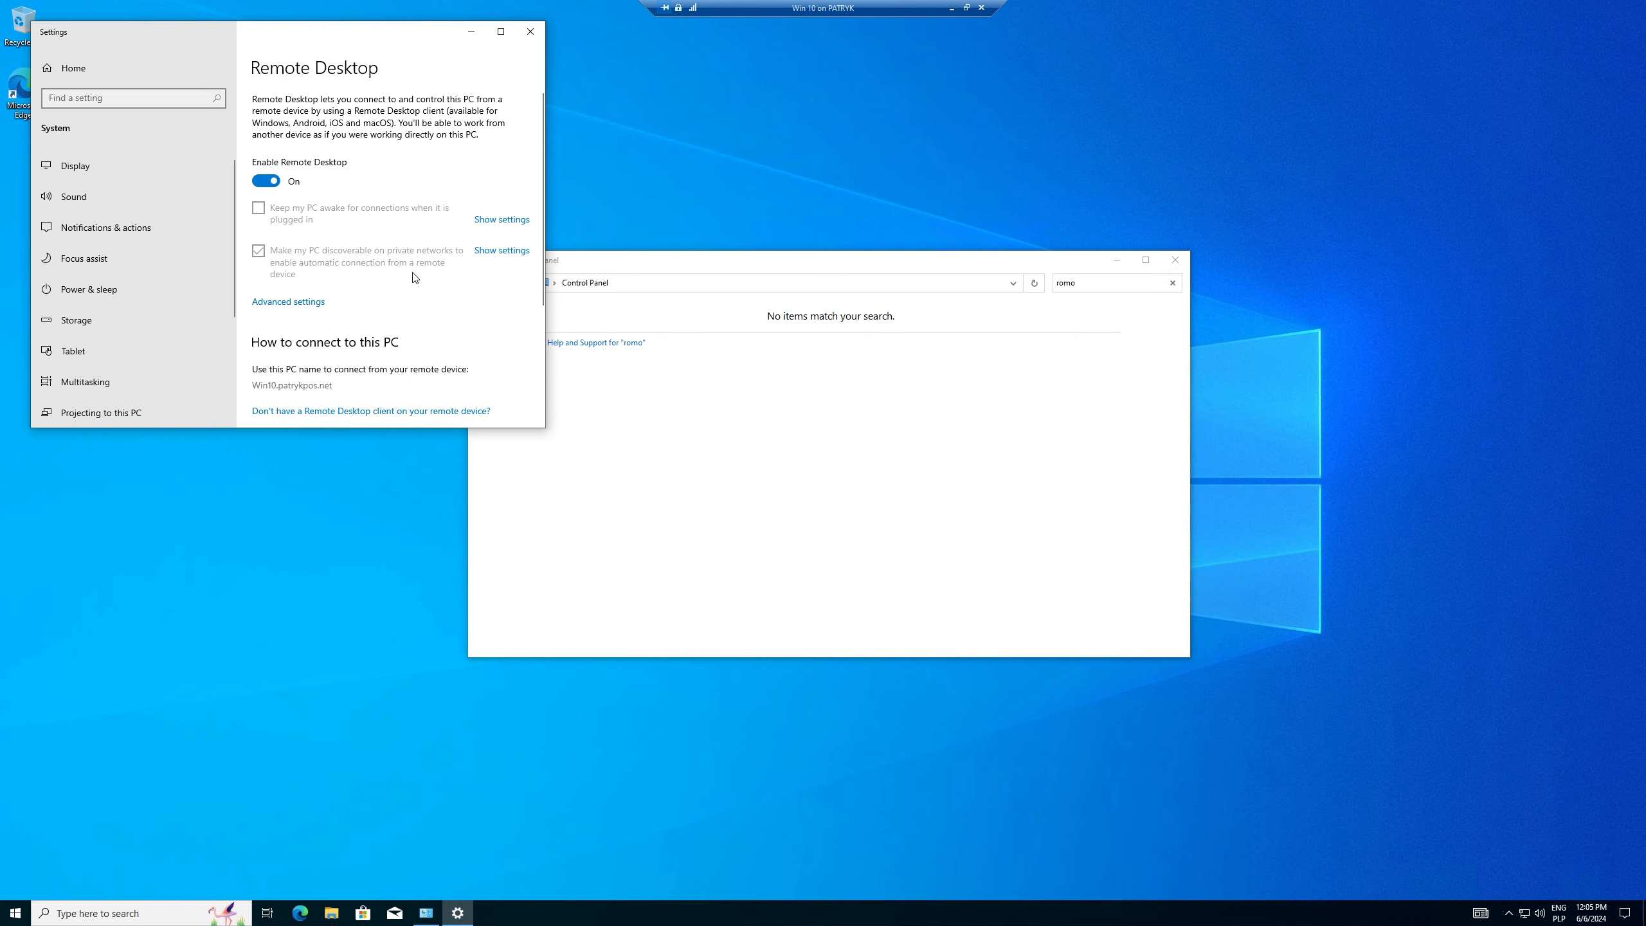
scroll(342, 337, "down", 2)
scroll(343, 337, "up", 2)
left_click_drag(545, 199, 749, 199)
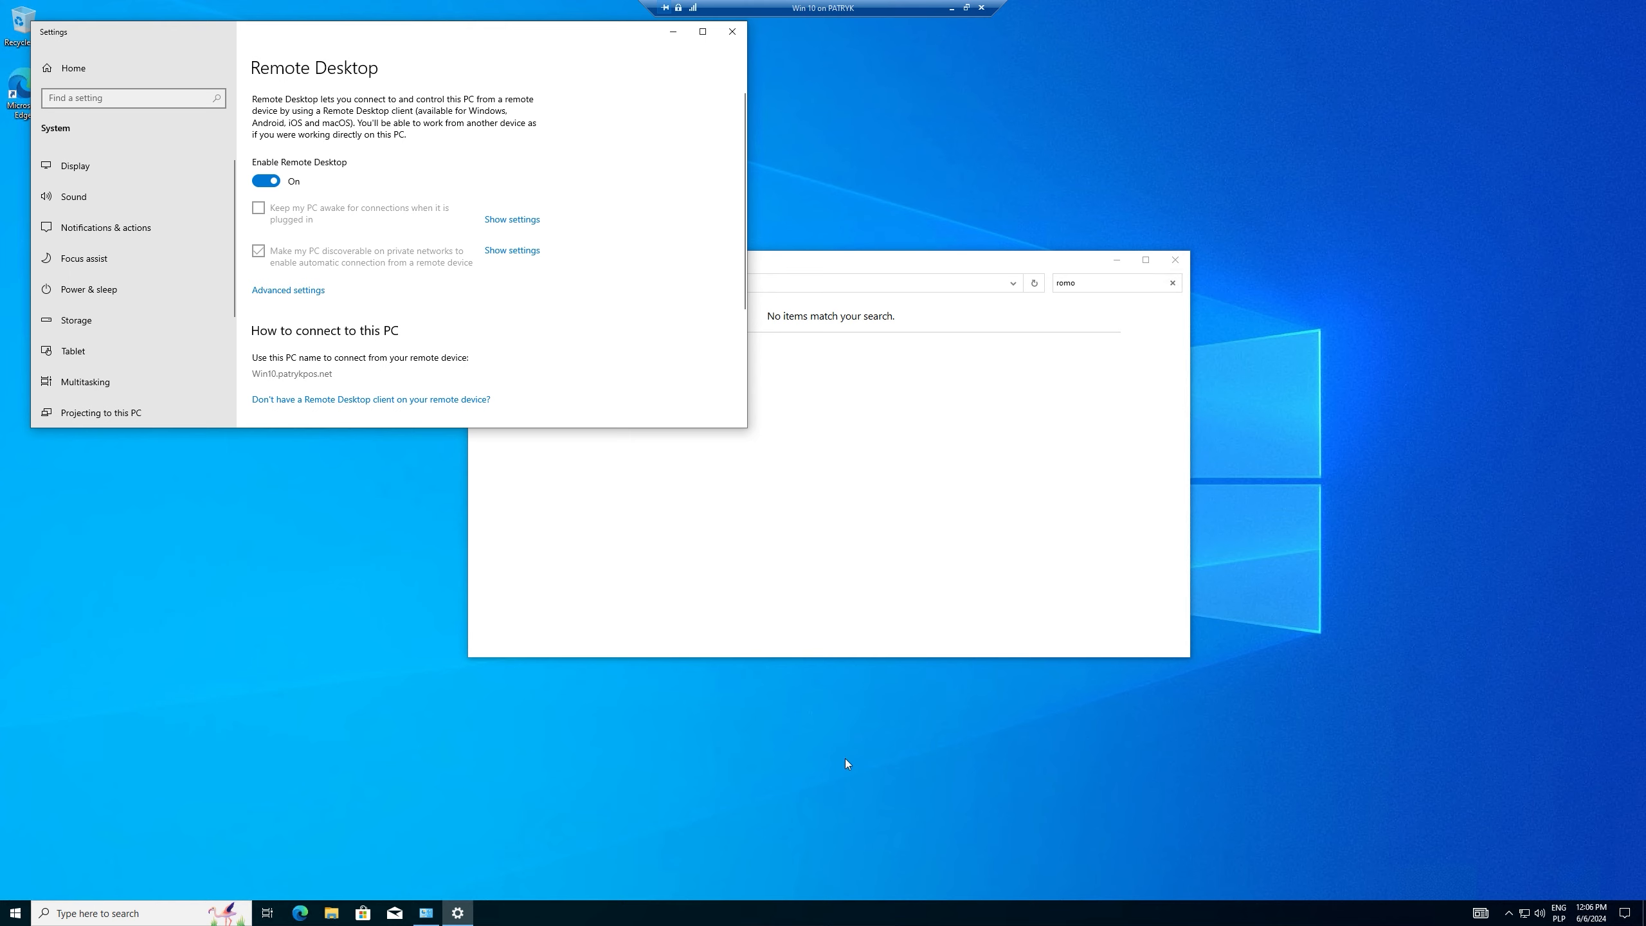
left_click(458, 913)
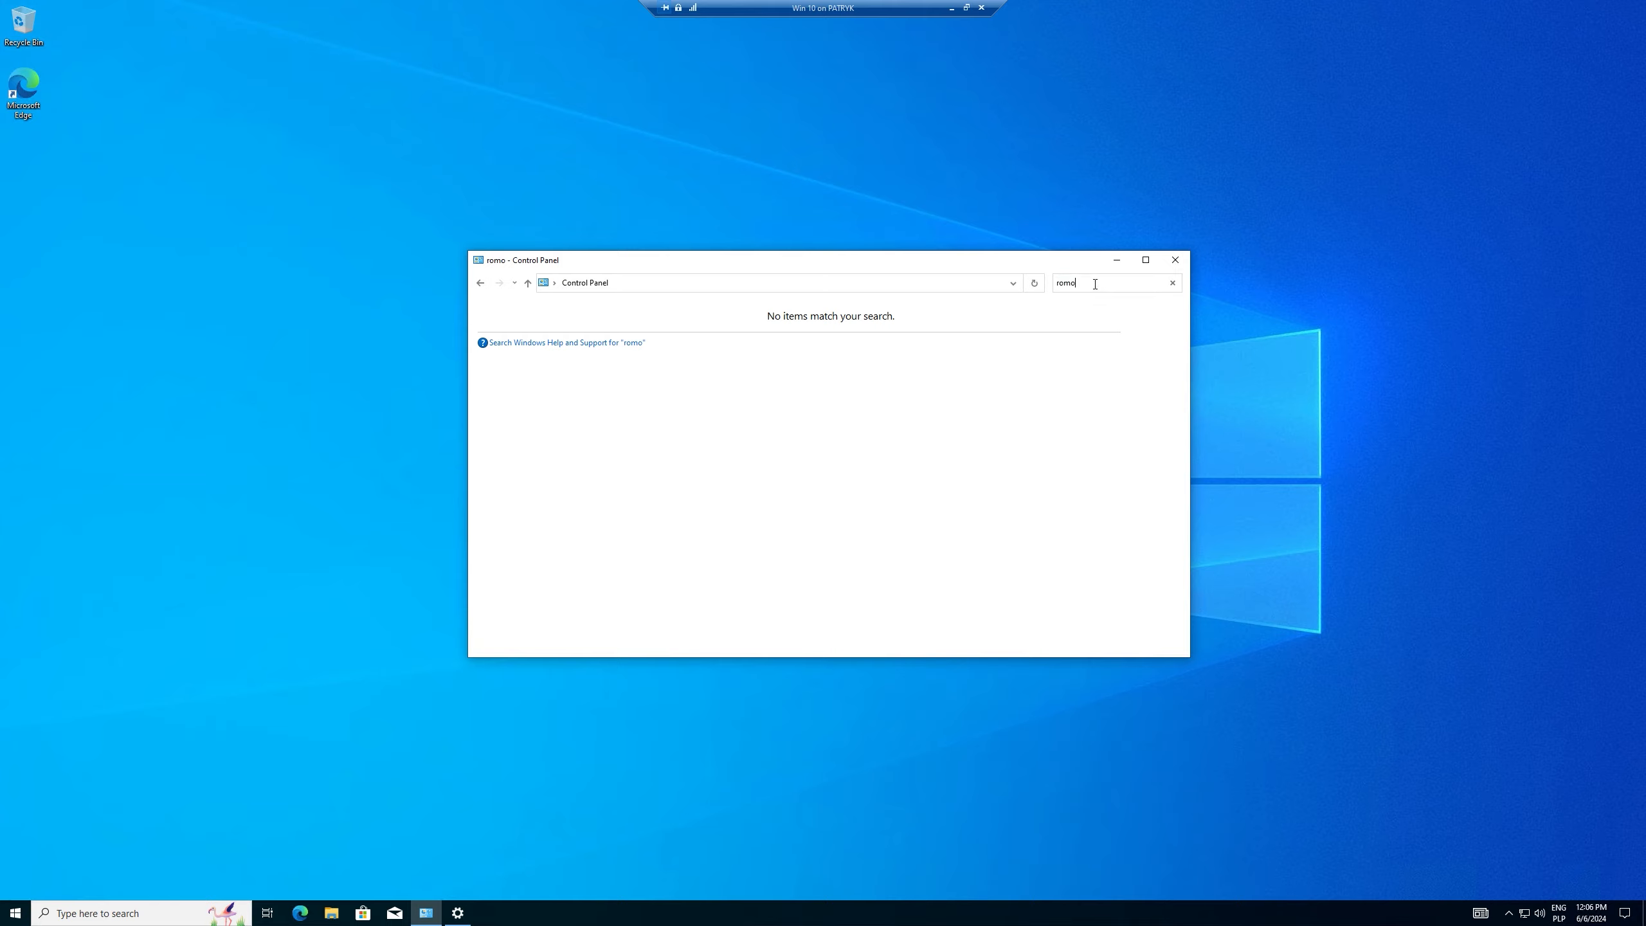
Step: Search Control Panel for 'remote', cancel the RemoteApp setup, and restart the VM from remote access settings
type("remote")
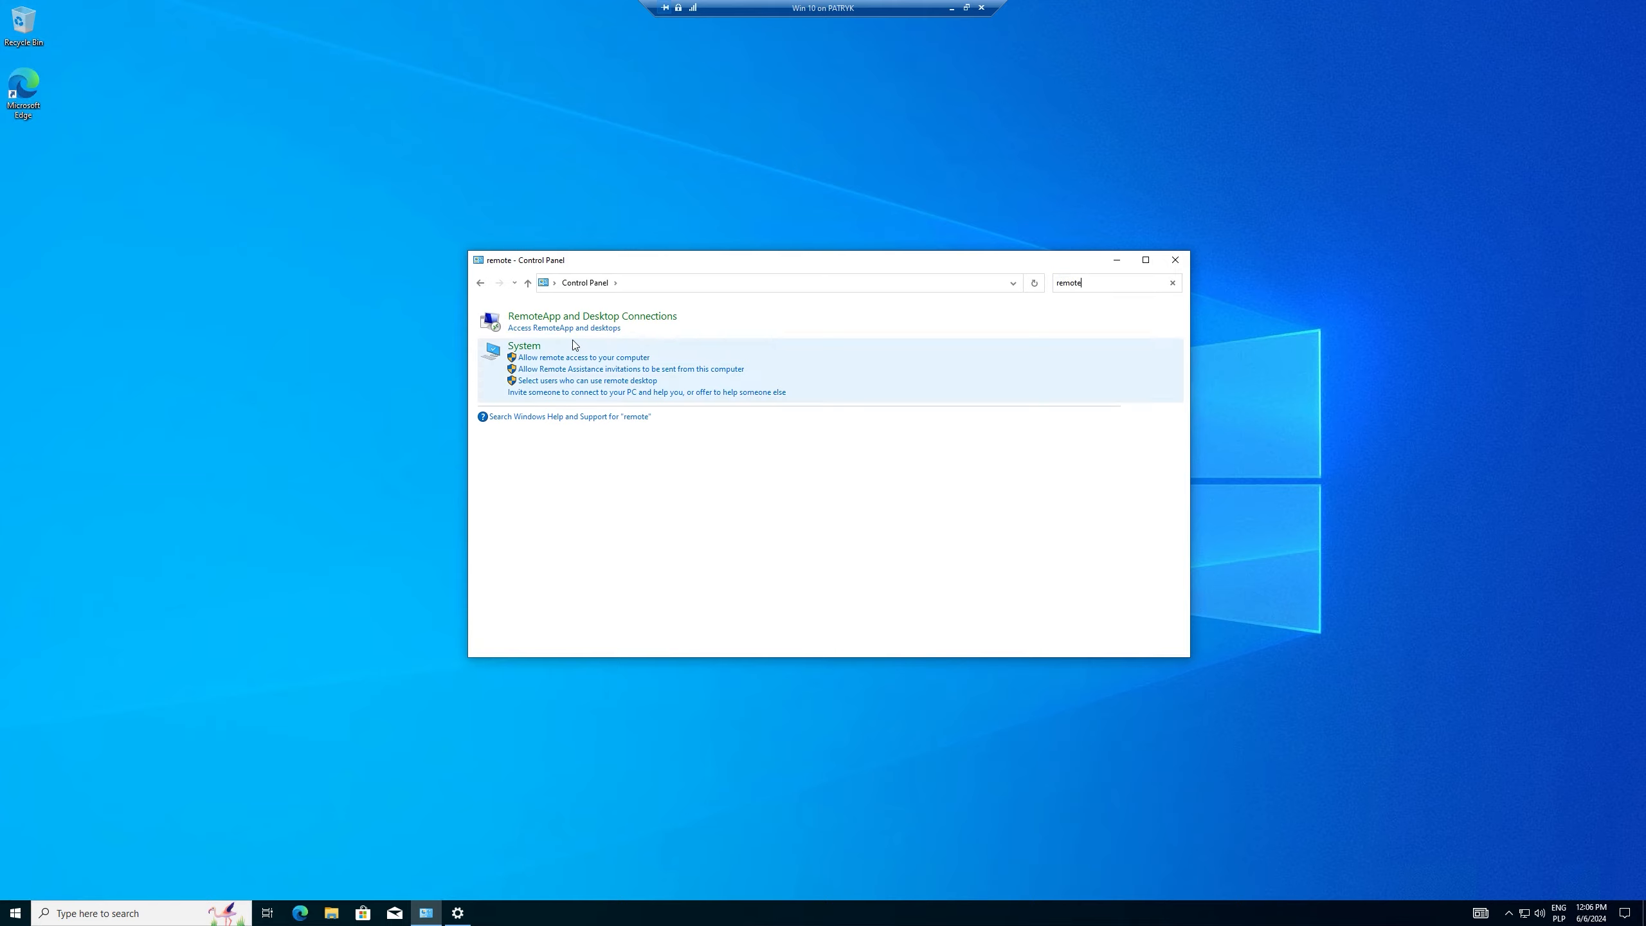
left_click(586, 329)
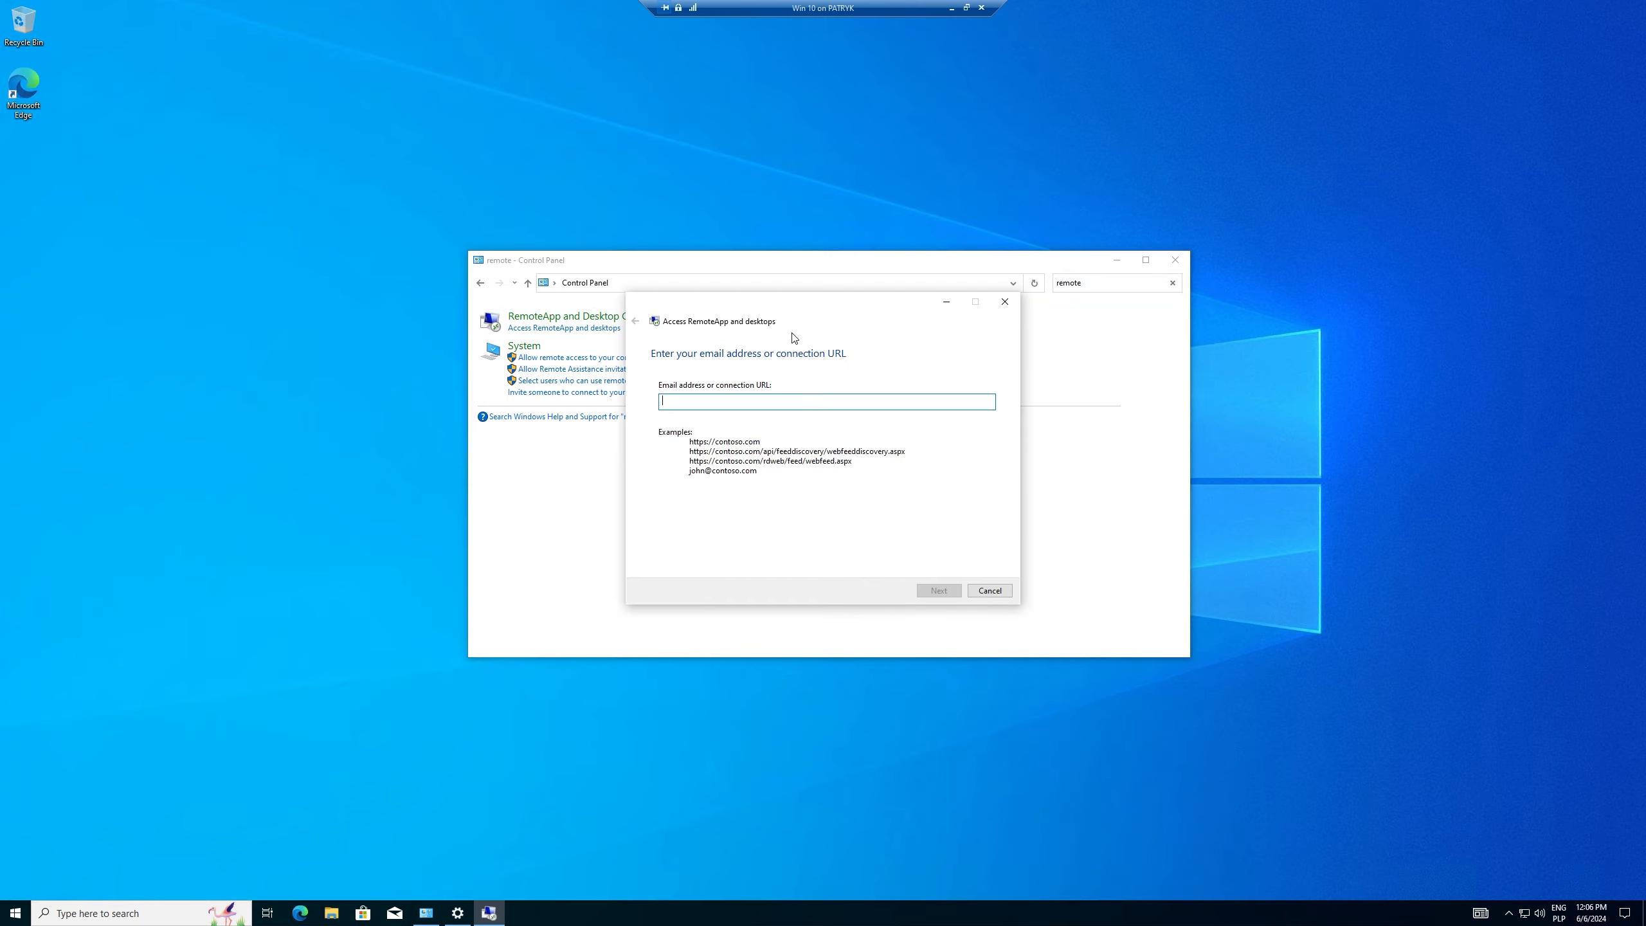
left_click(990, 594)
left_click(571, 360)
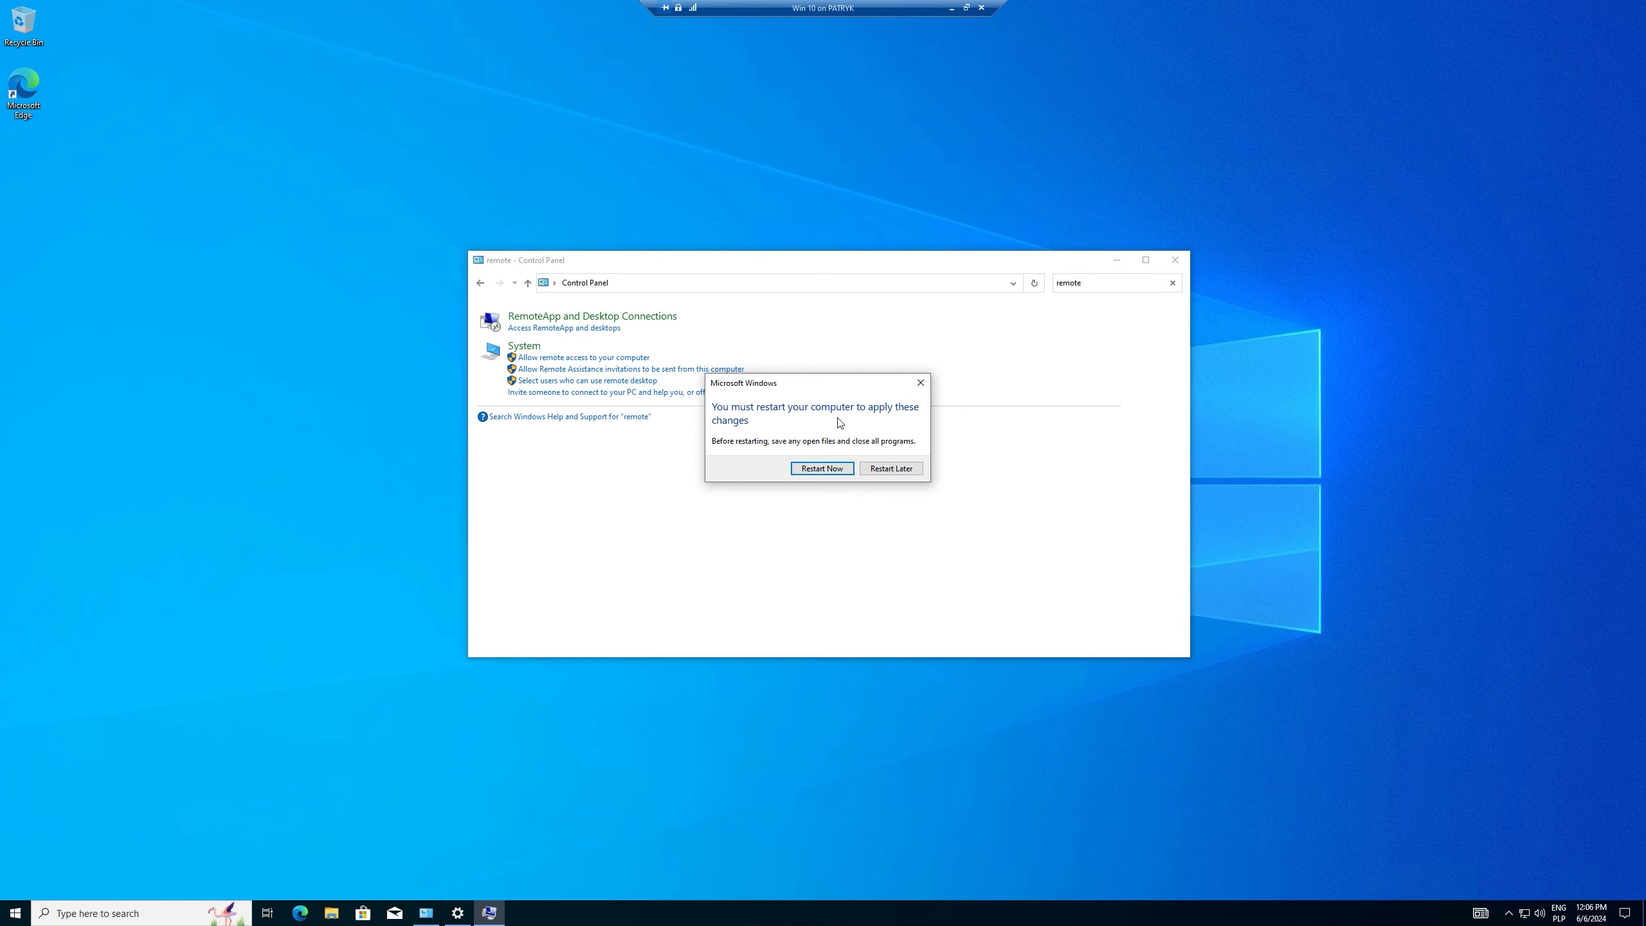
left_click(823, 468)
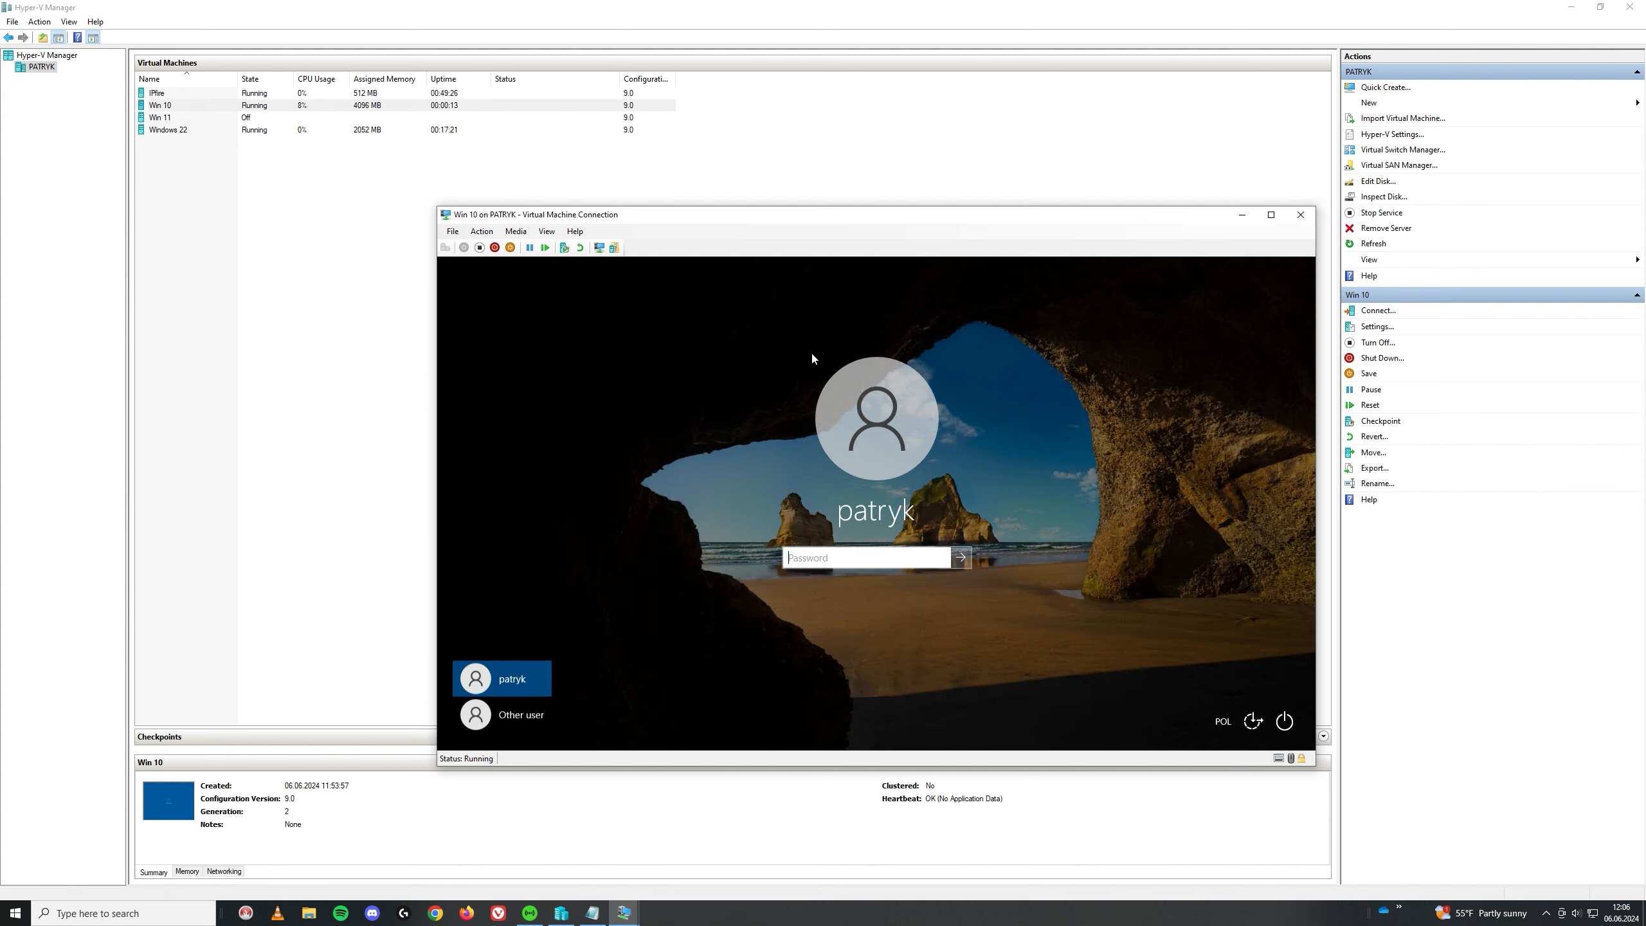
Step: Sign in with the local account password and launch Control Panel from Start search
type("******")
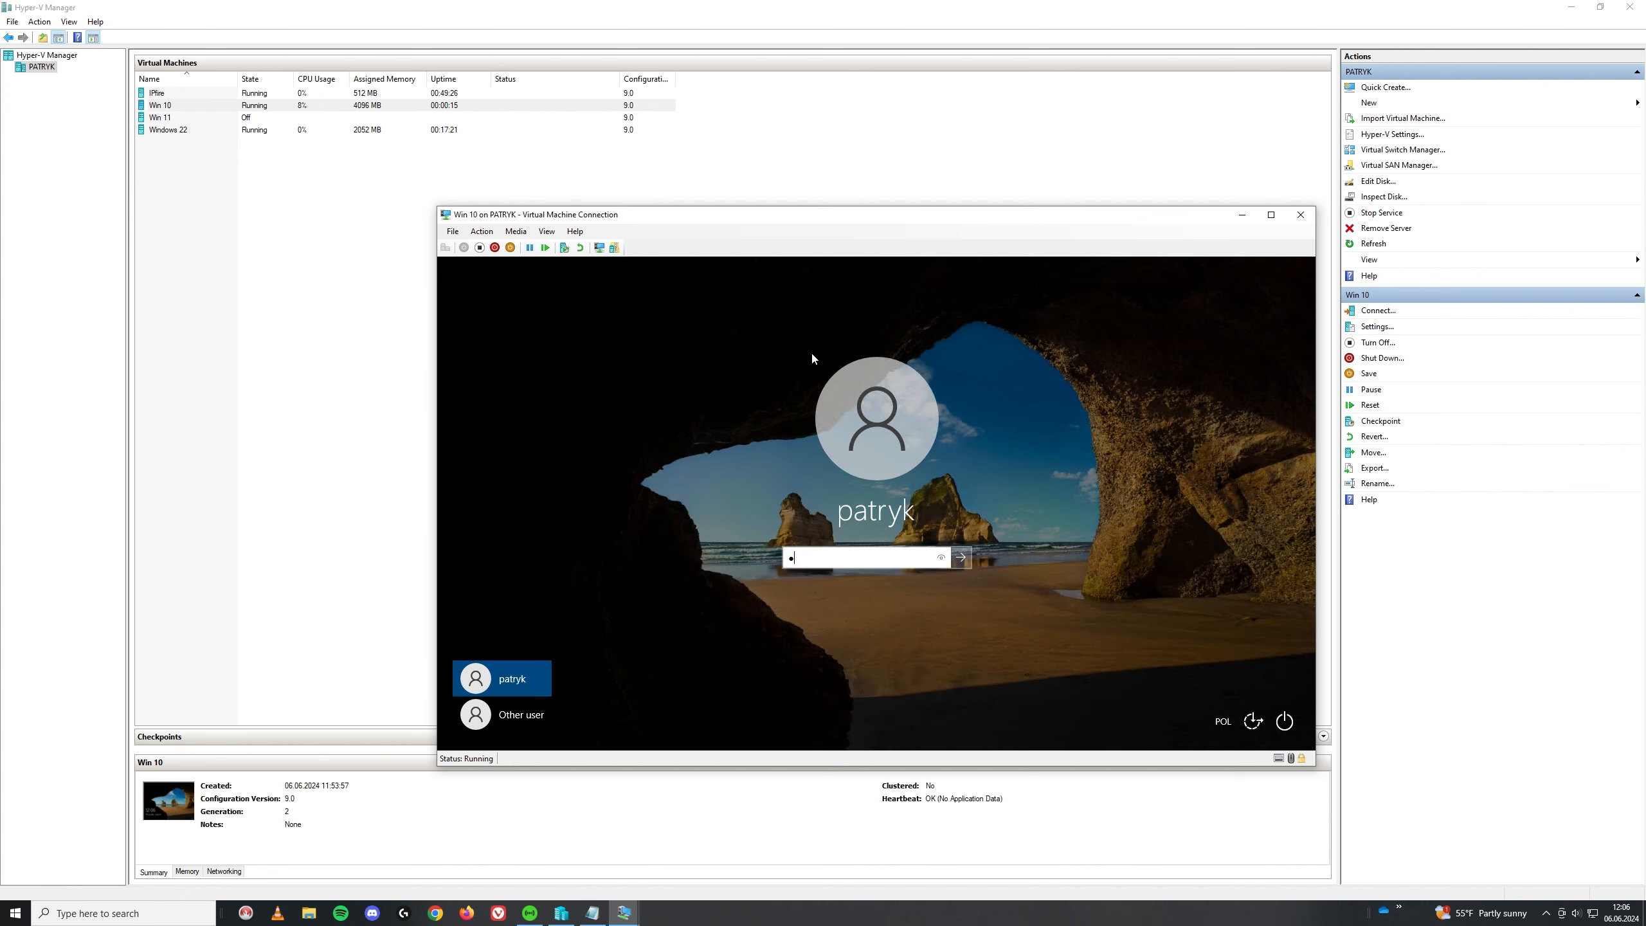
type("***")
key("Return")
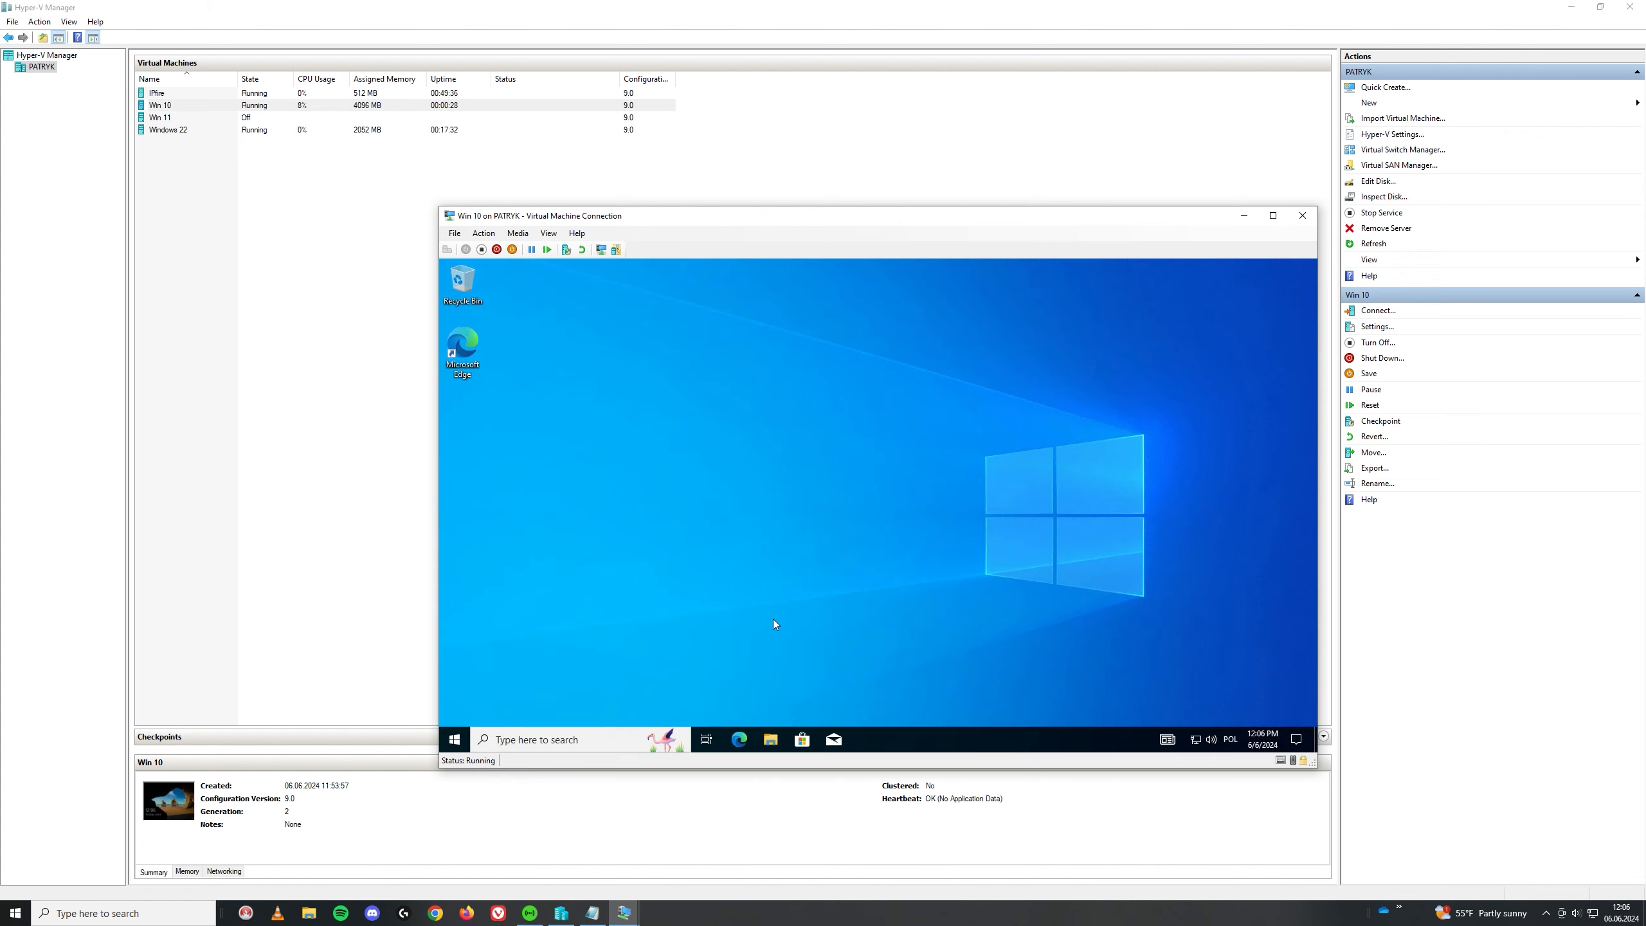
left_click(454, 740)
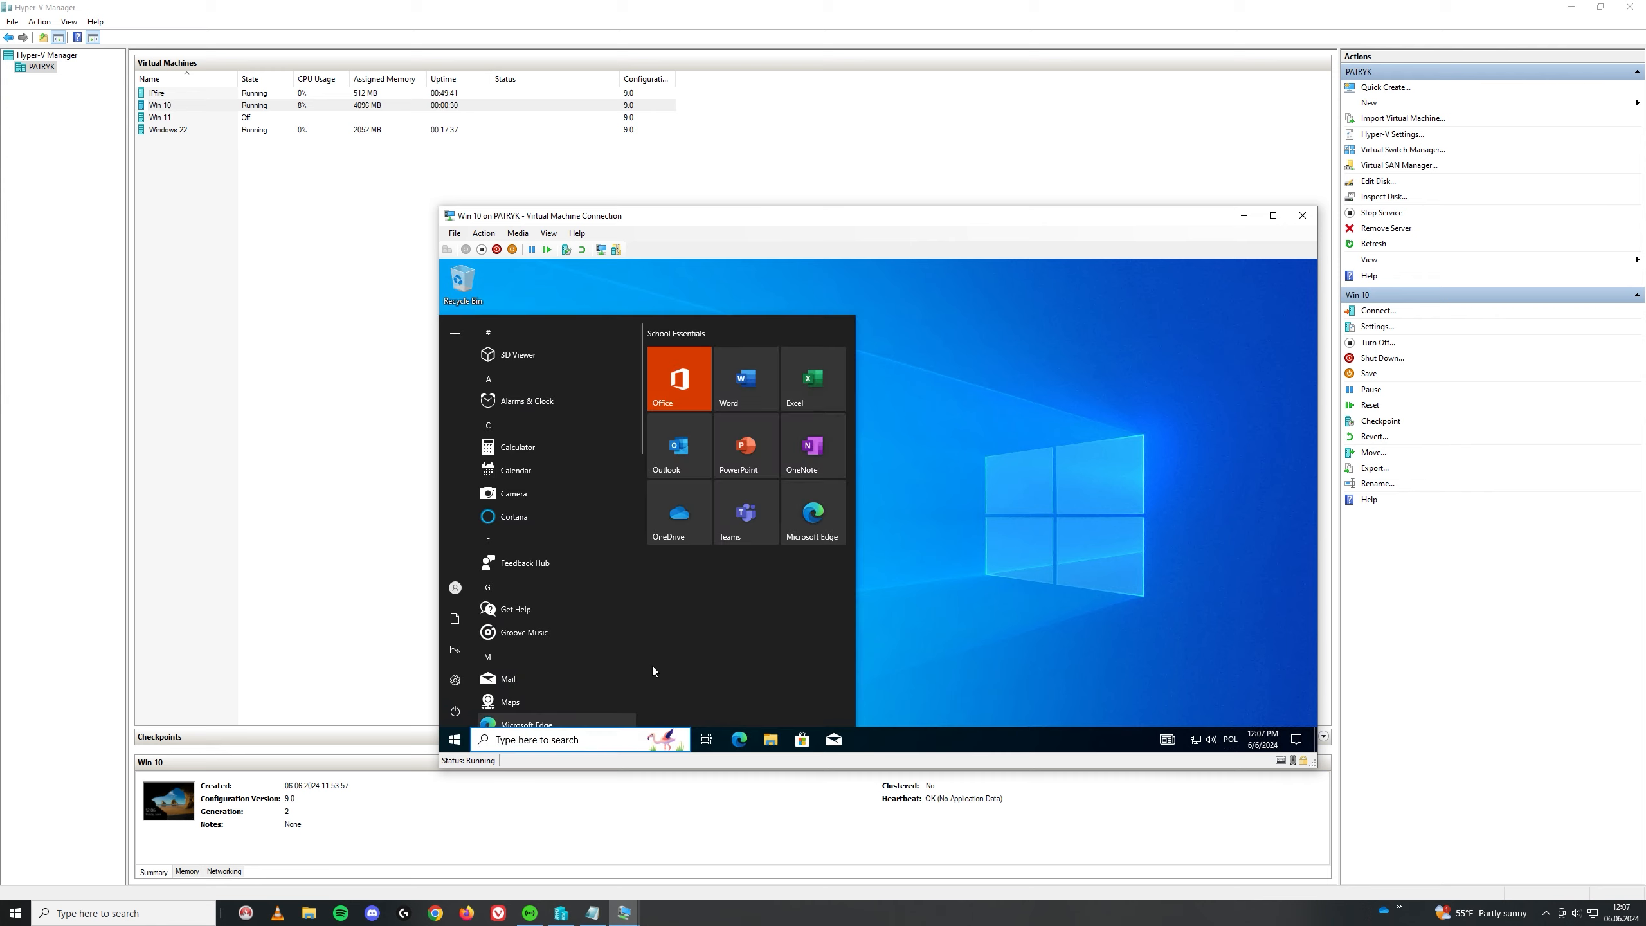
type("c")
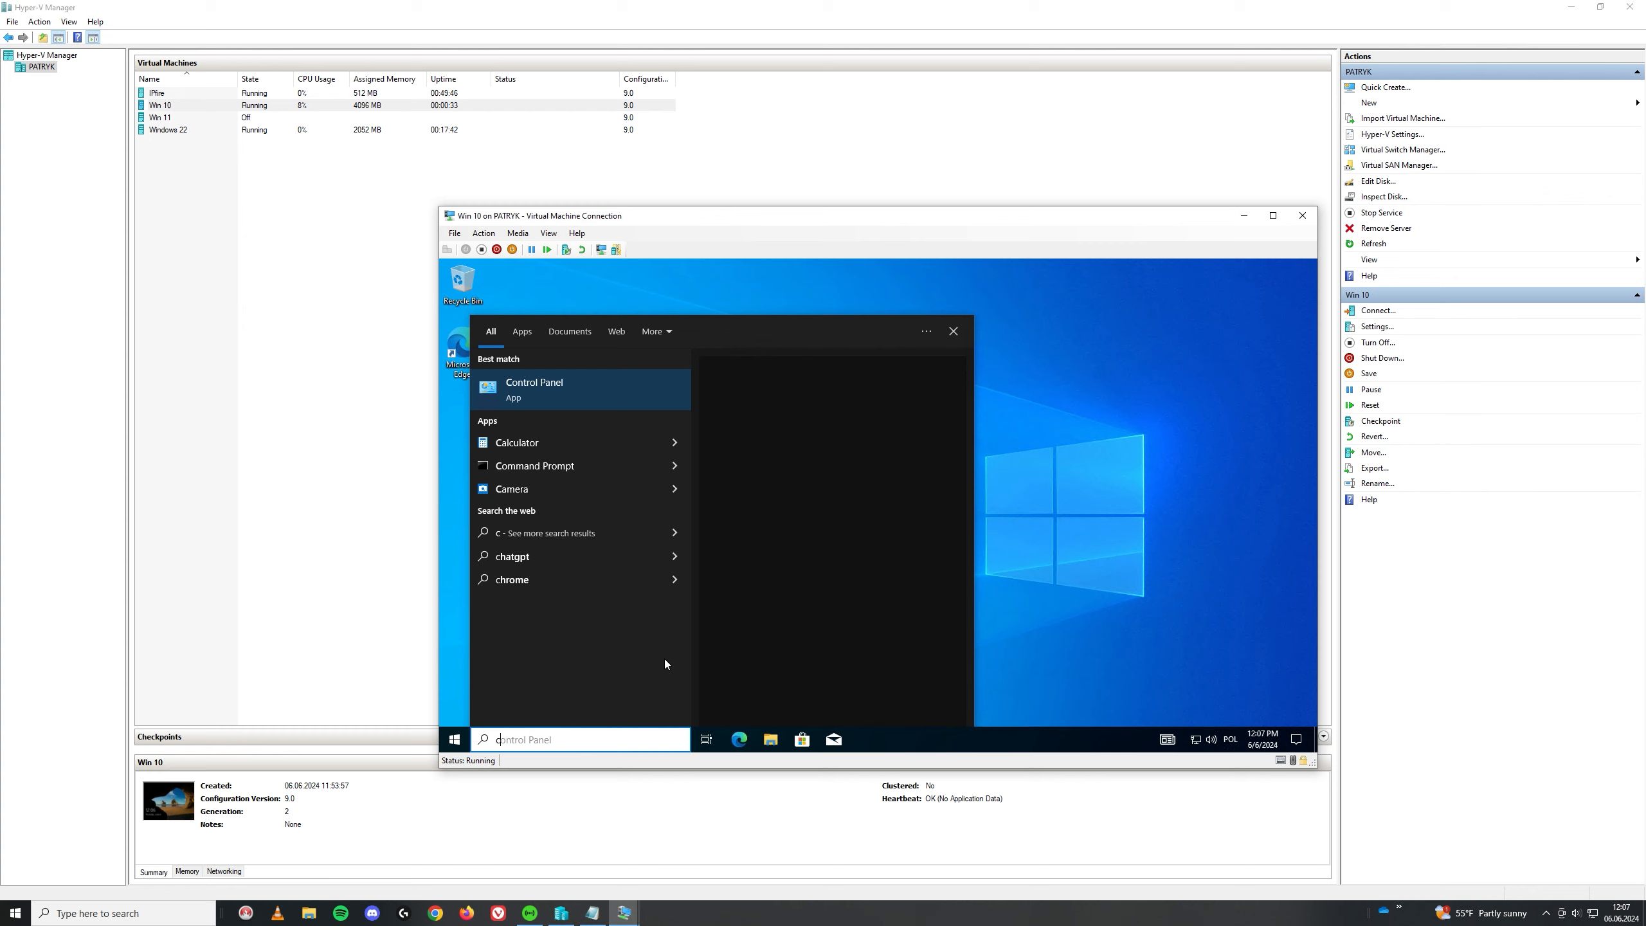
key("Return")
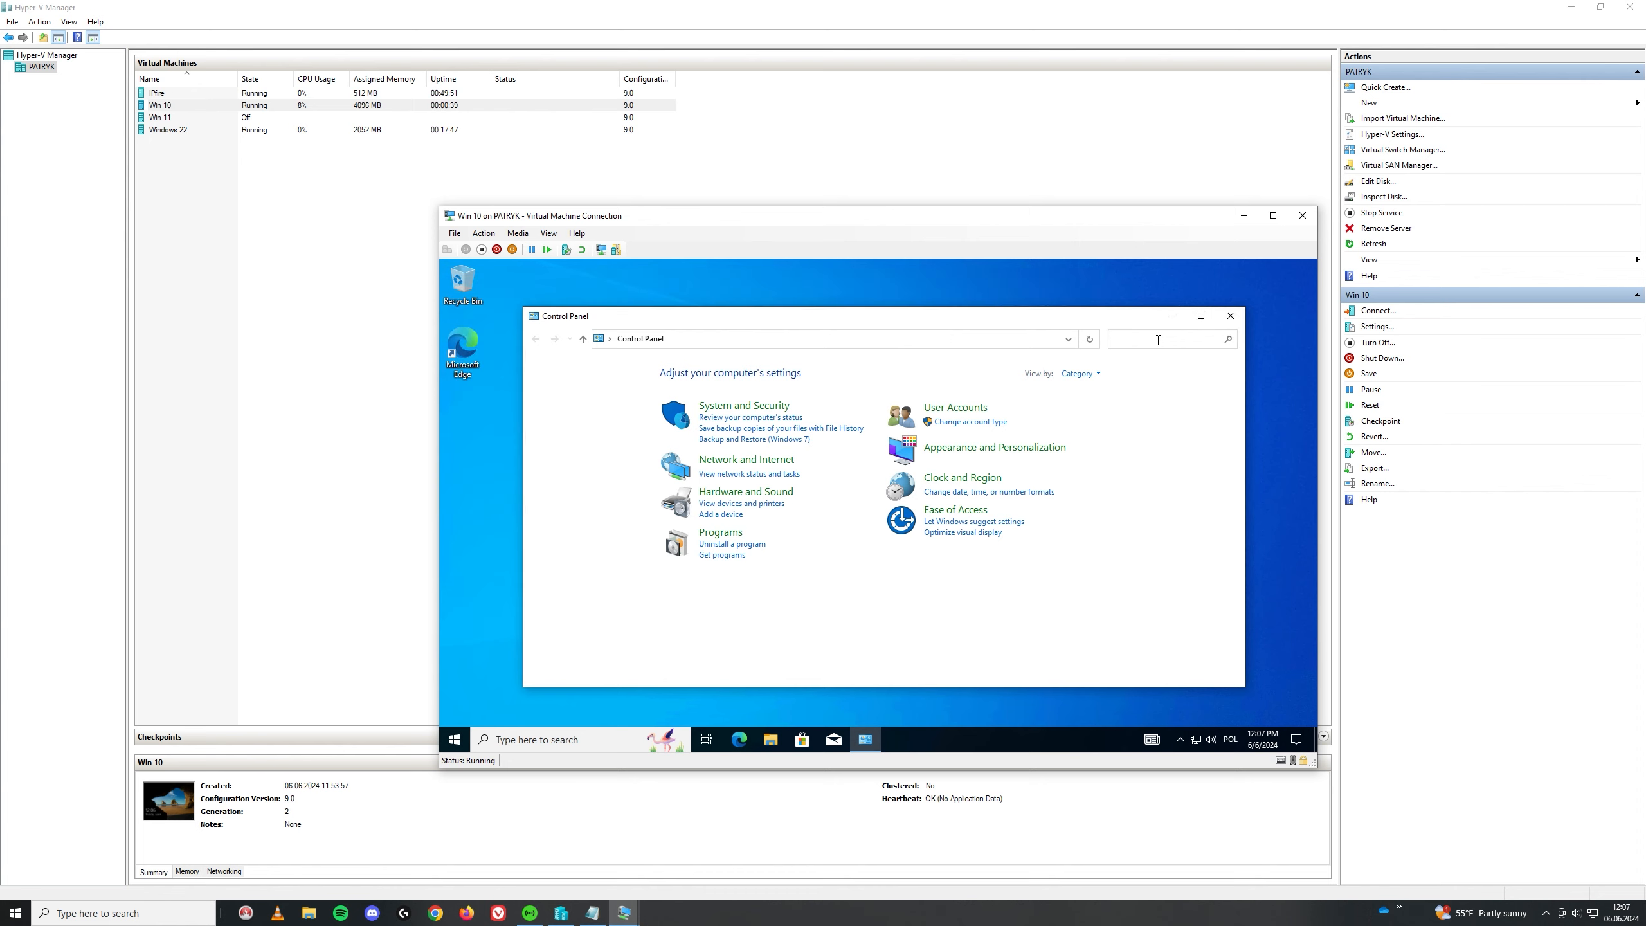
Step: Open the Remote Desktop users list and enter 'domain u' to check against the domain
left_click(1155, 340)
type("remot")
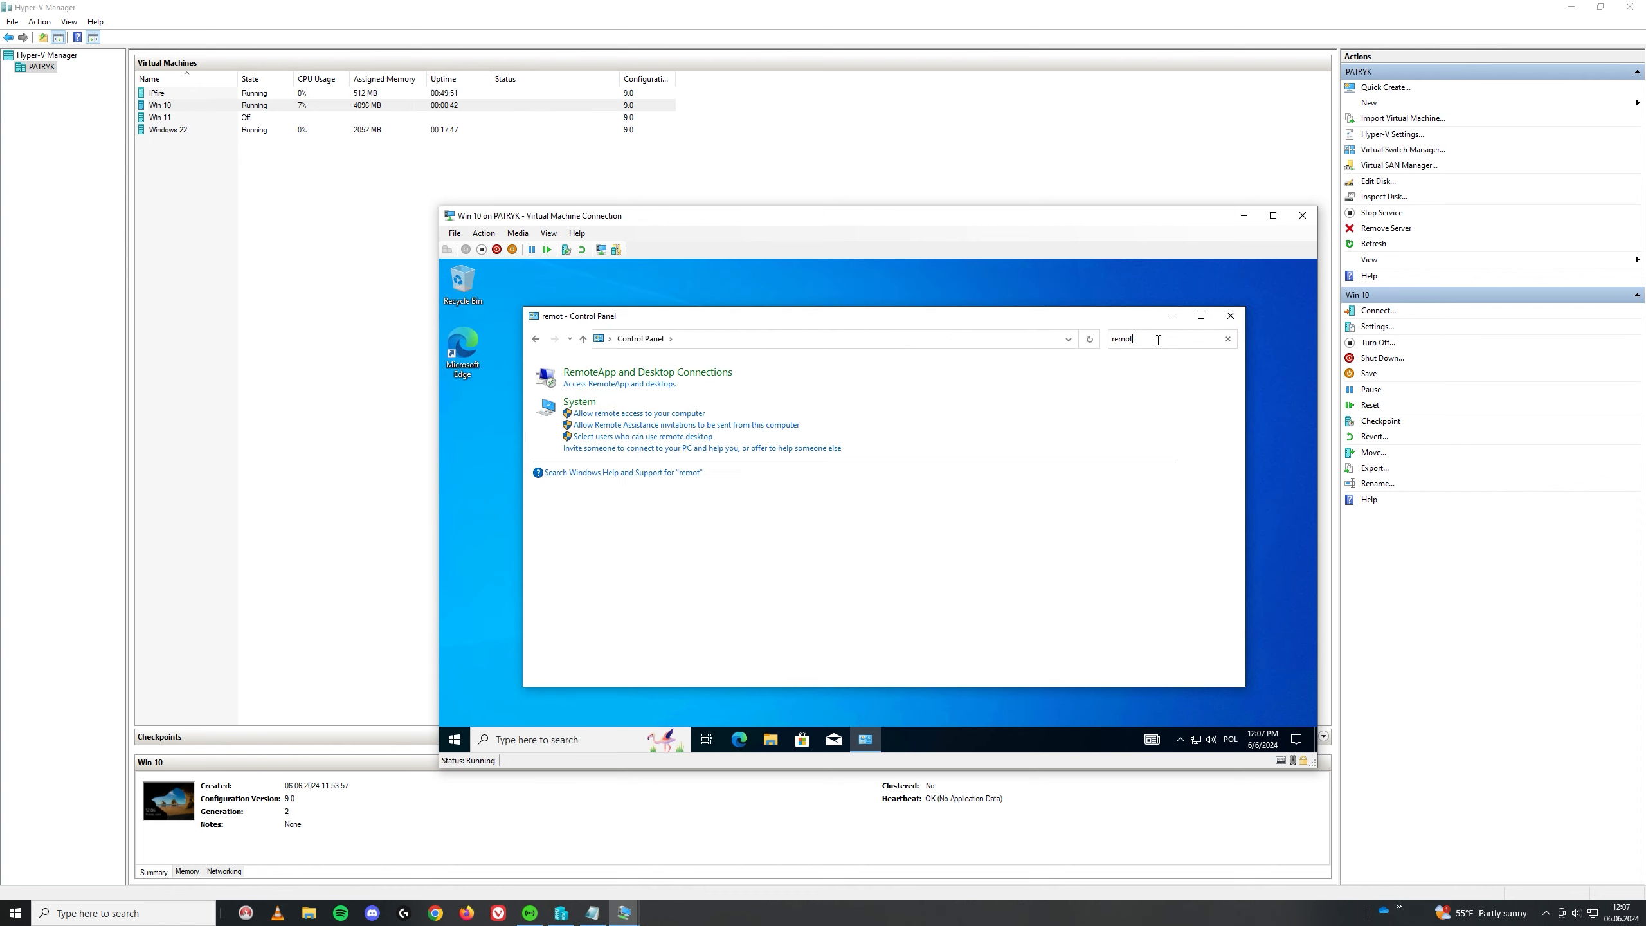
left_click(648, 416)
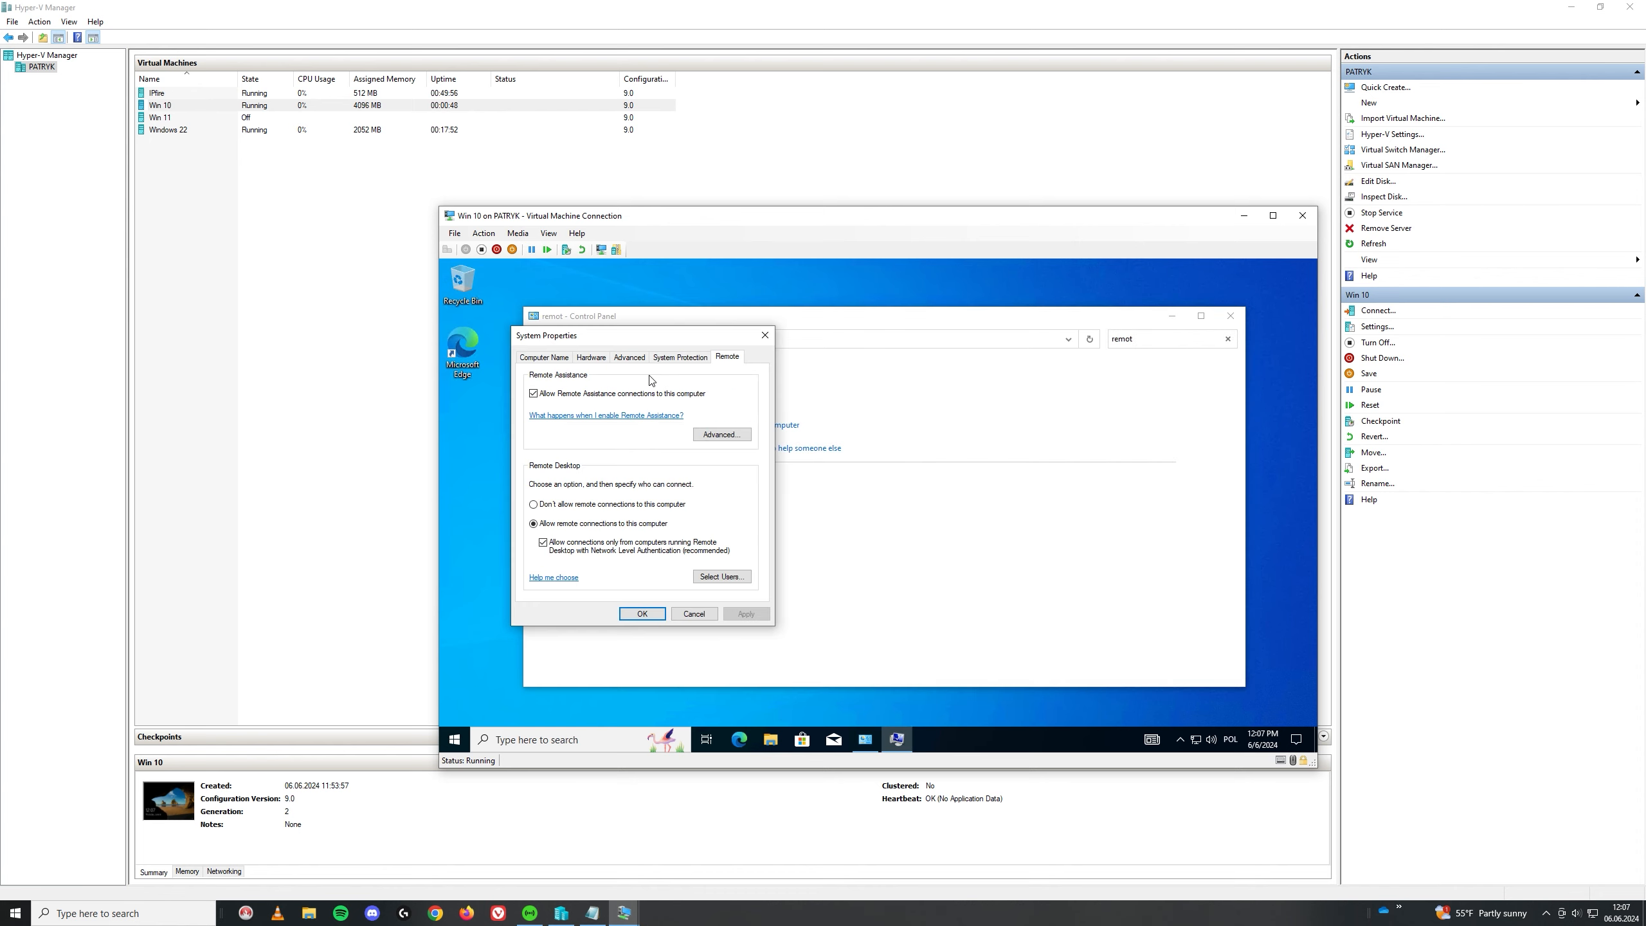
left_click(728, 576)
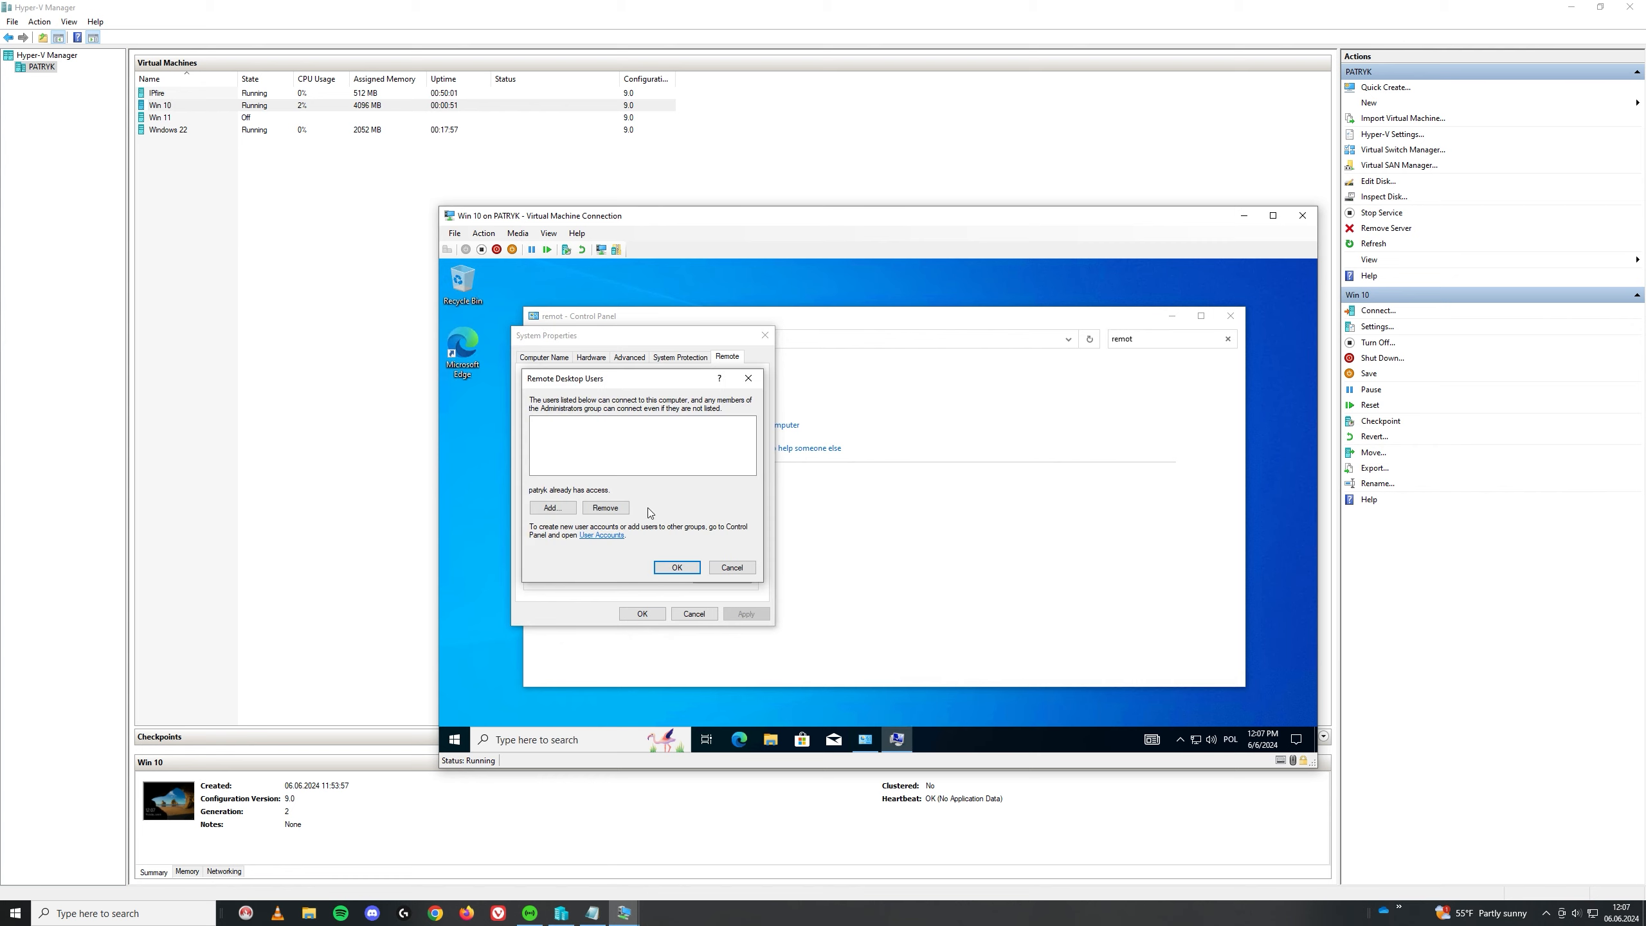
left_click(552, 508)
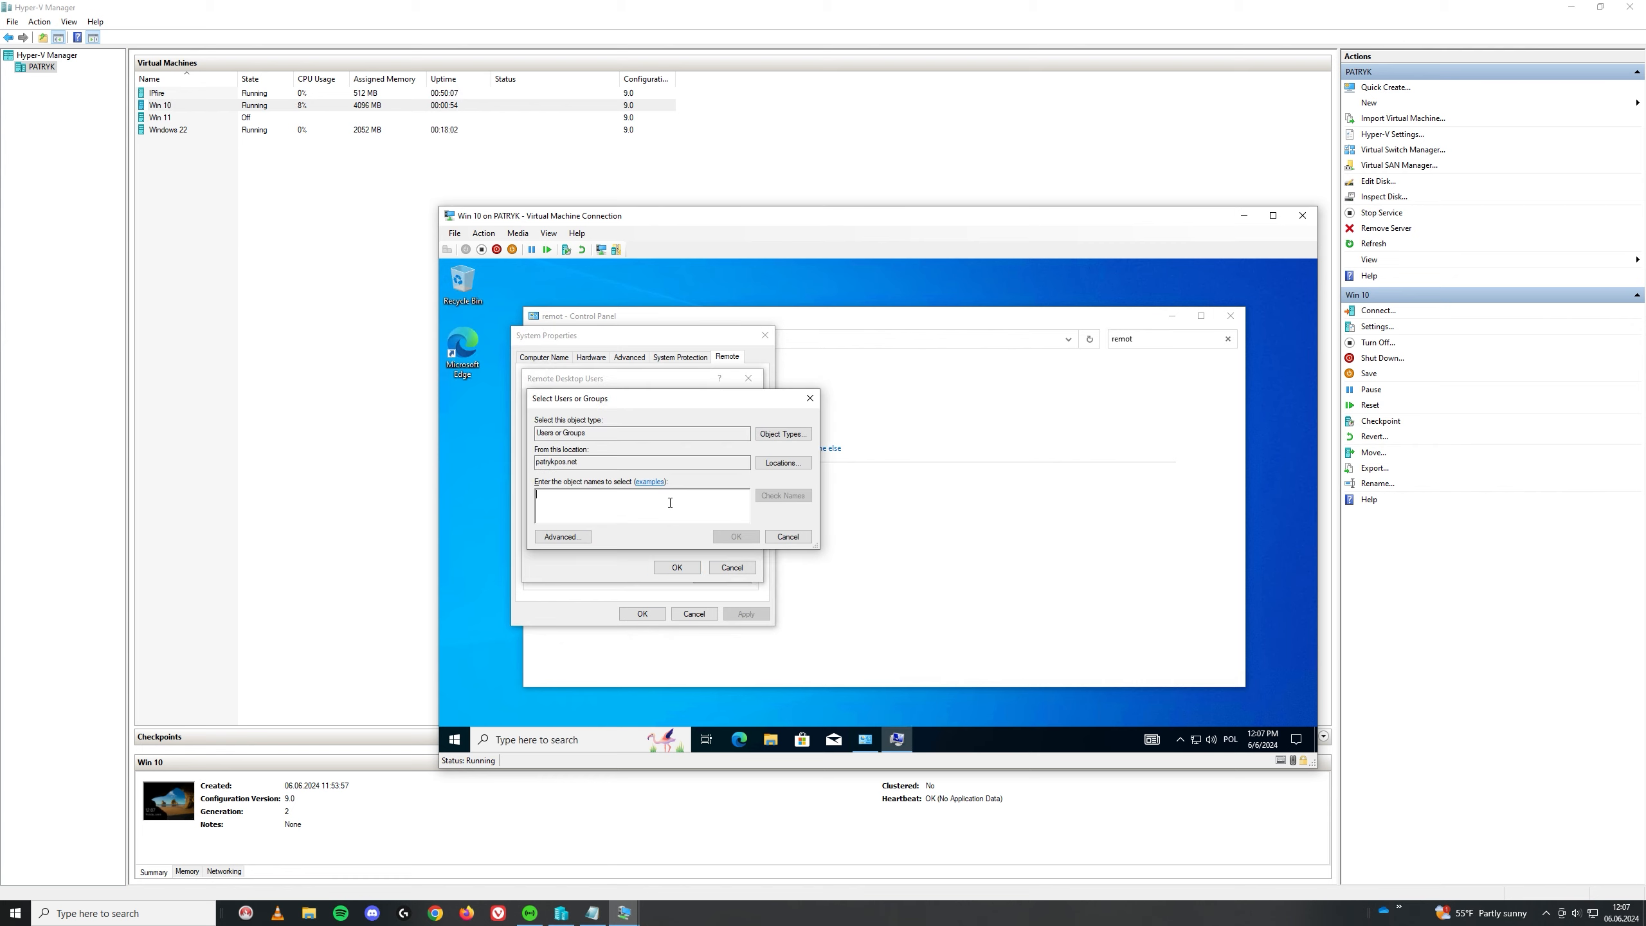
type("do")
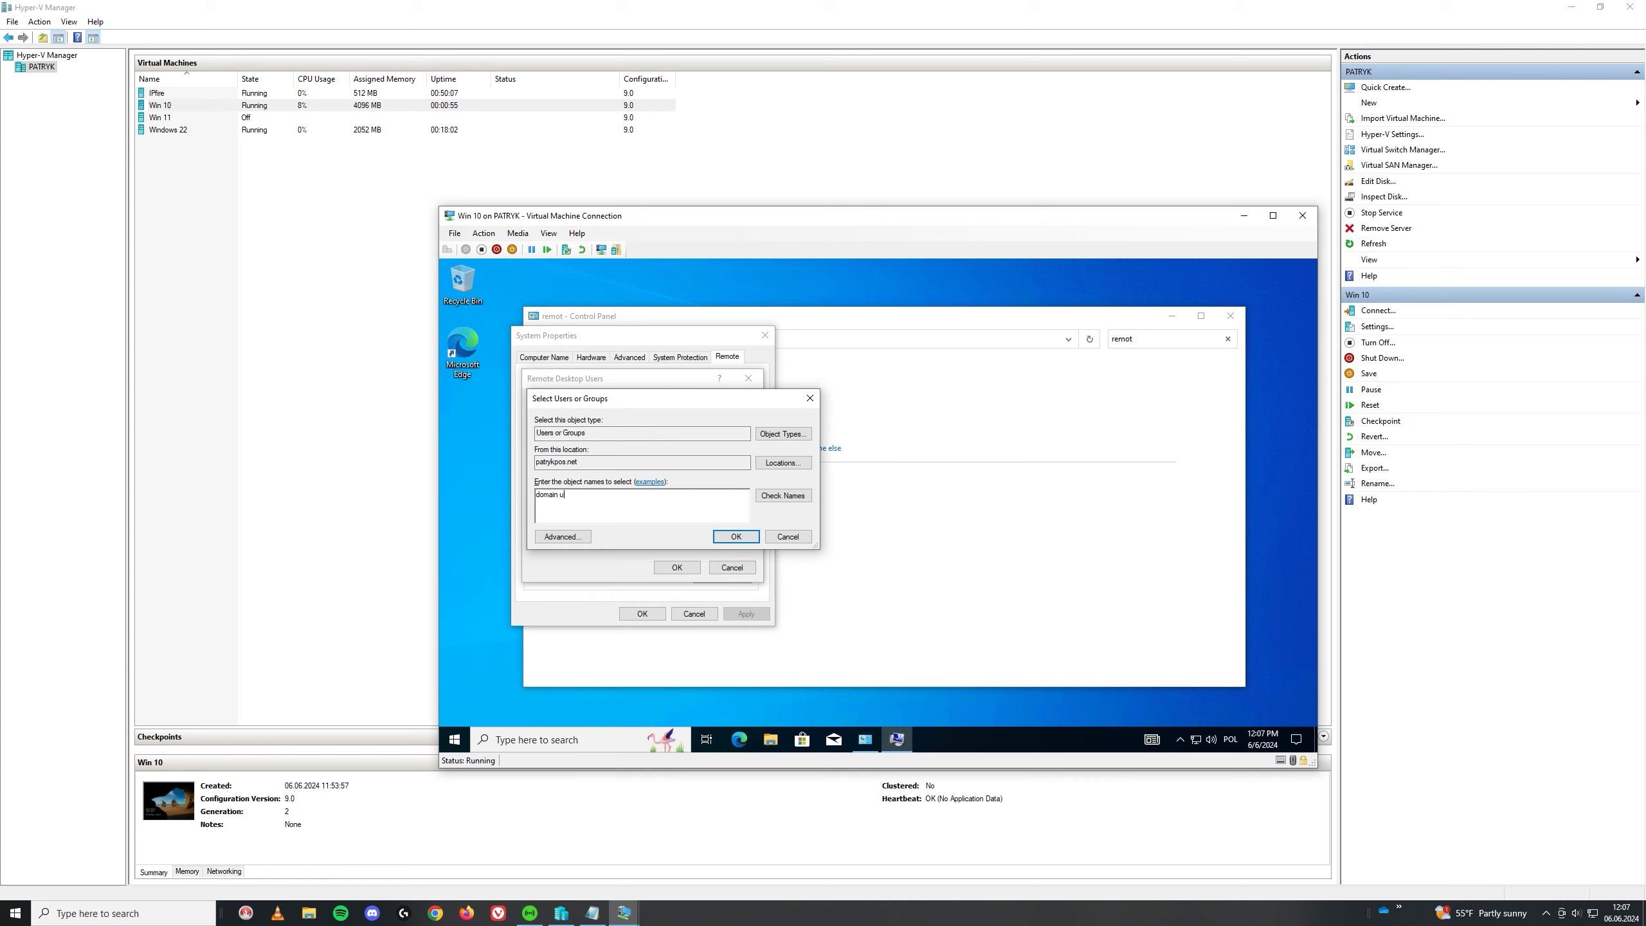
type("main u")
left_click(783, 495)
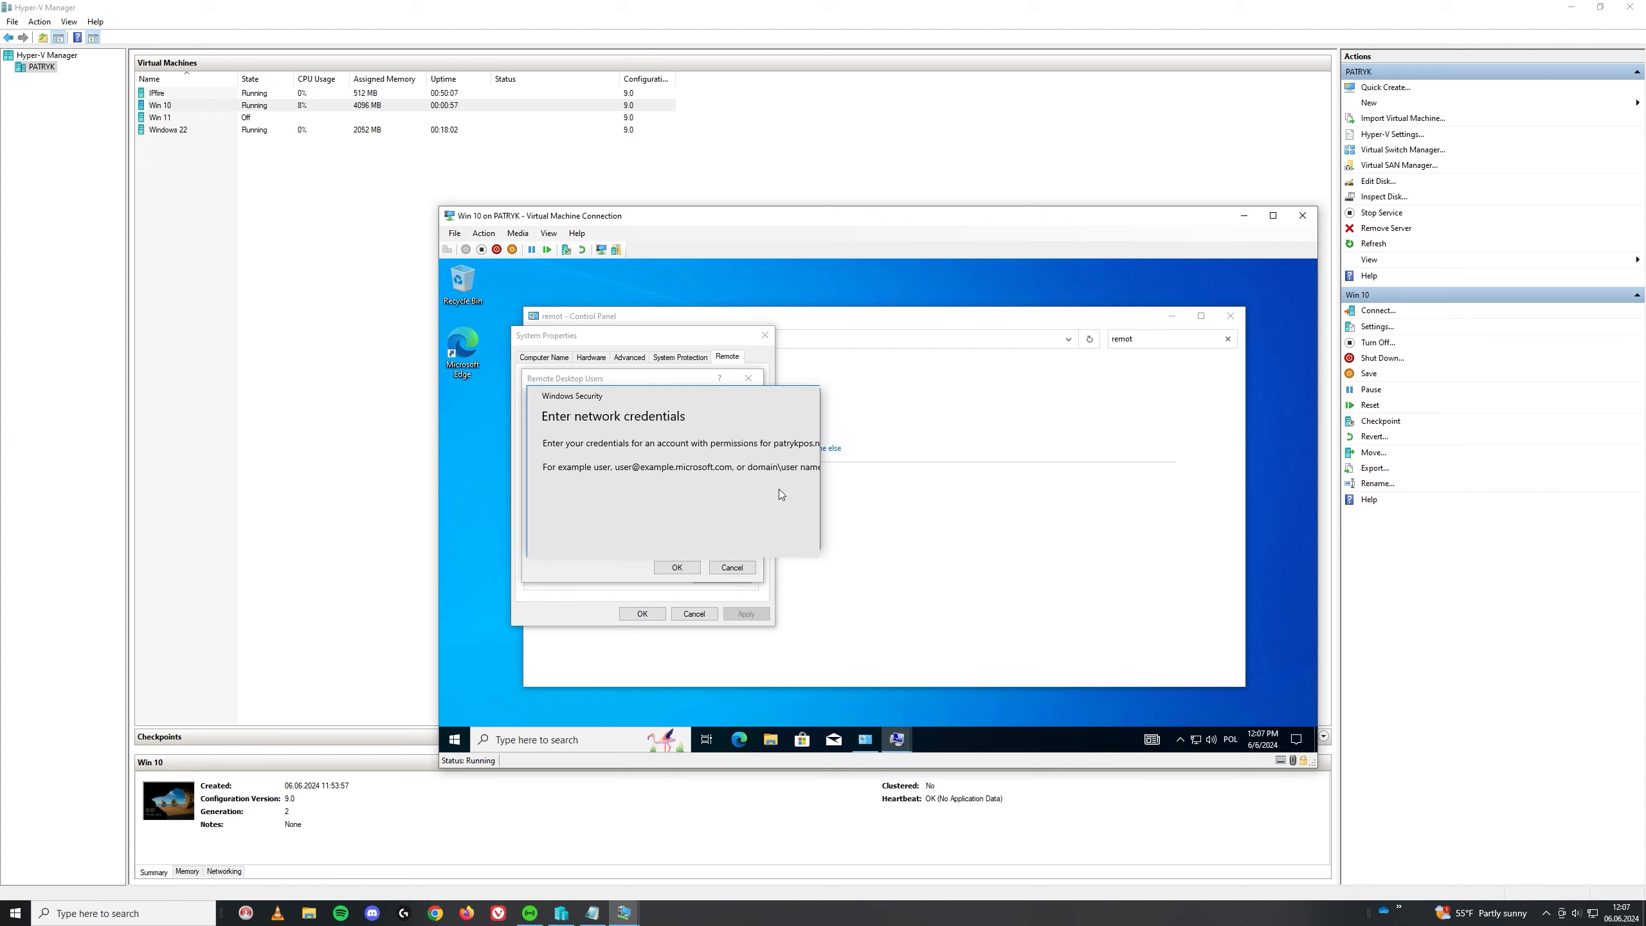
Step: Authenticate as the domain administrator, add Domain Users to the remote users, and apply
type("adm")
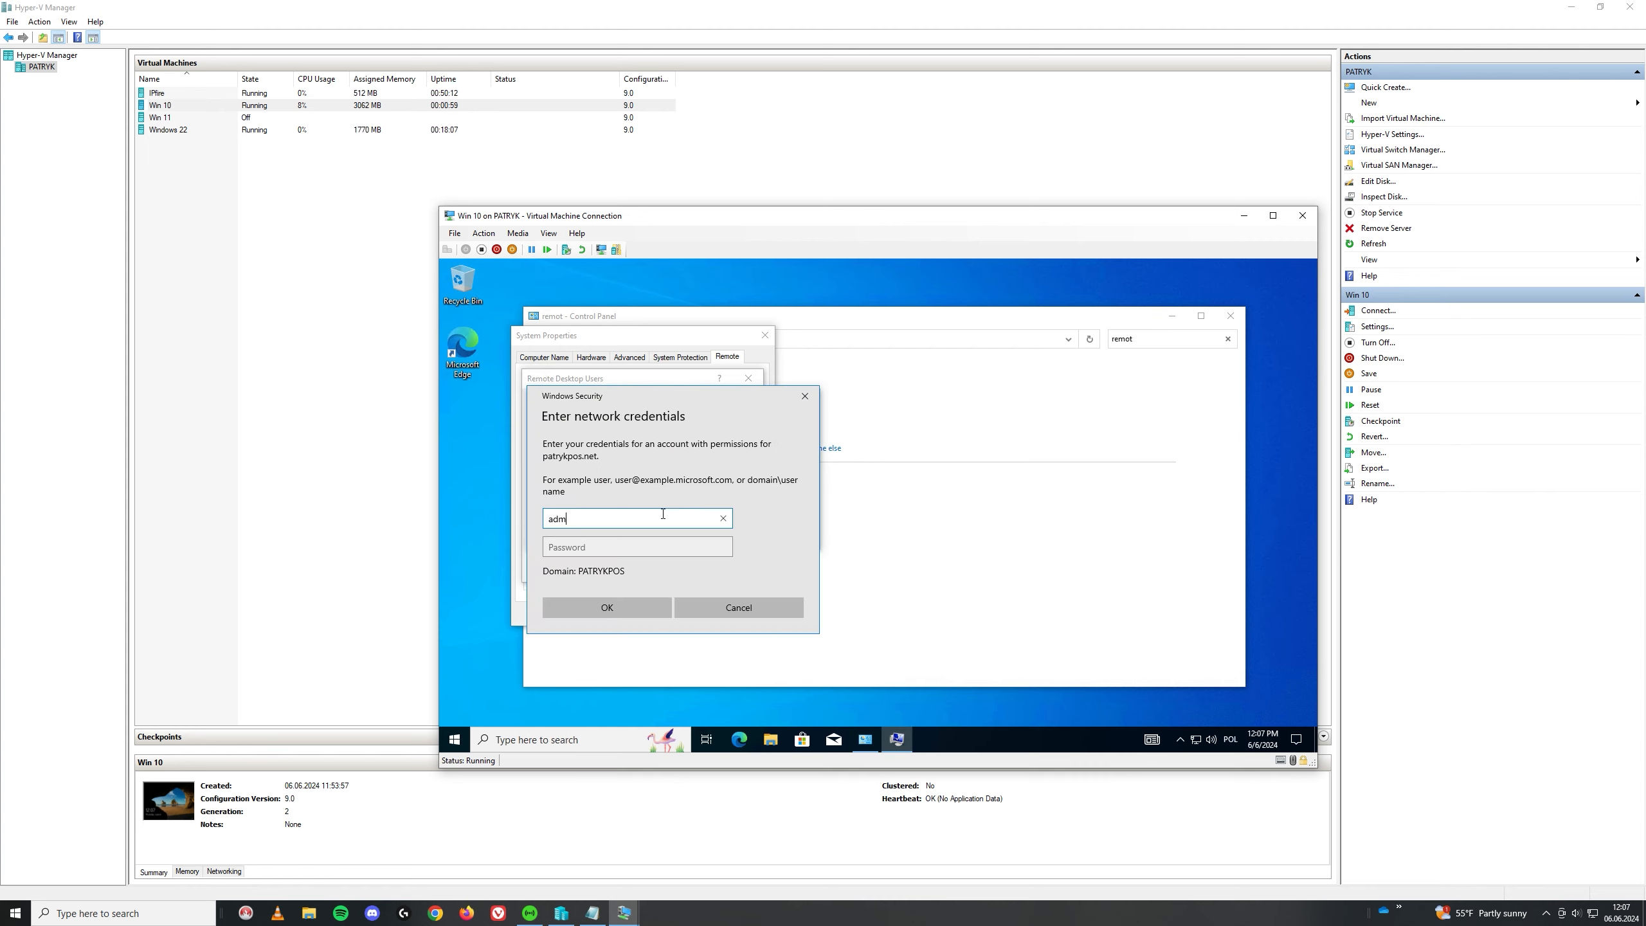
type("inistrator")
key("Tab")
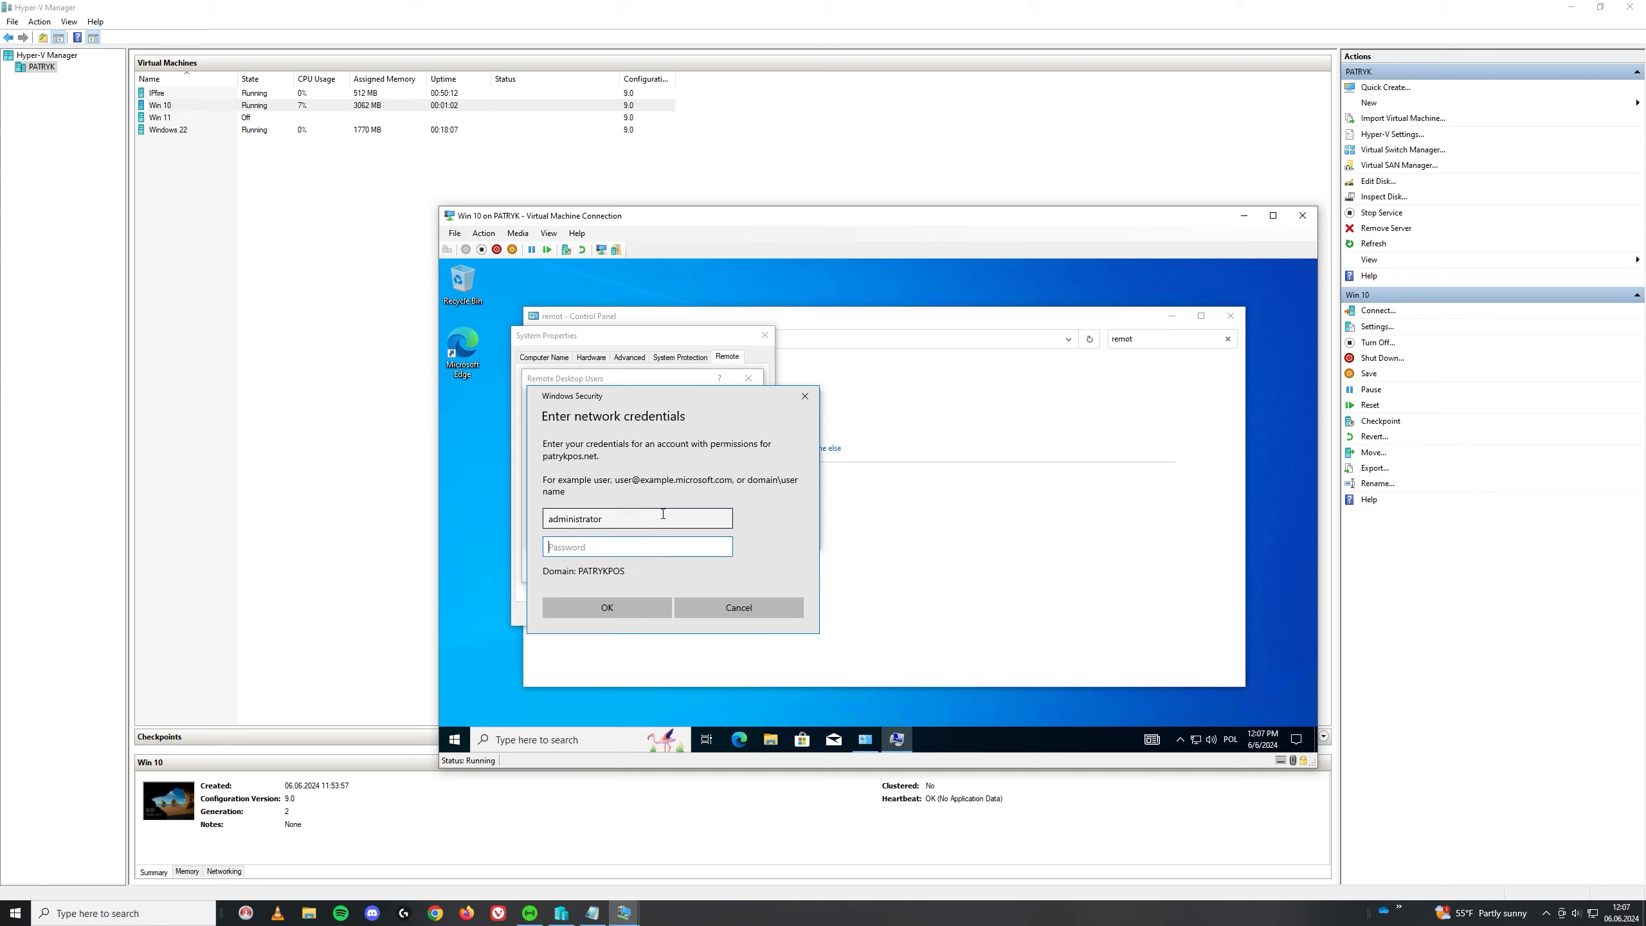
type("*********")
left_click(583, 603)
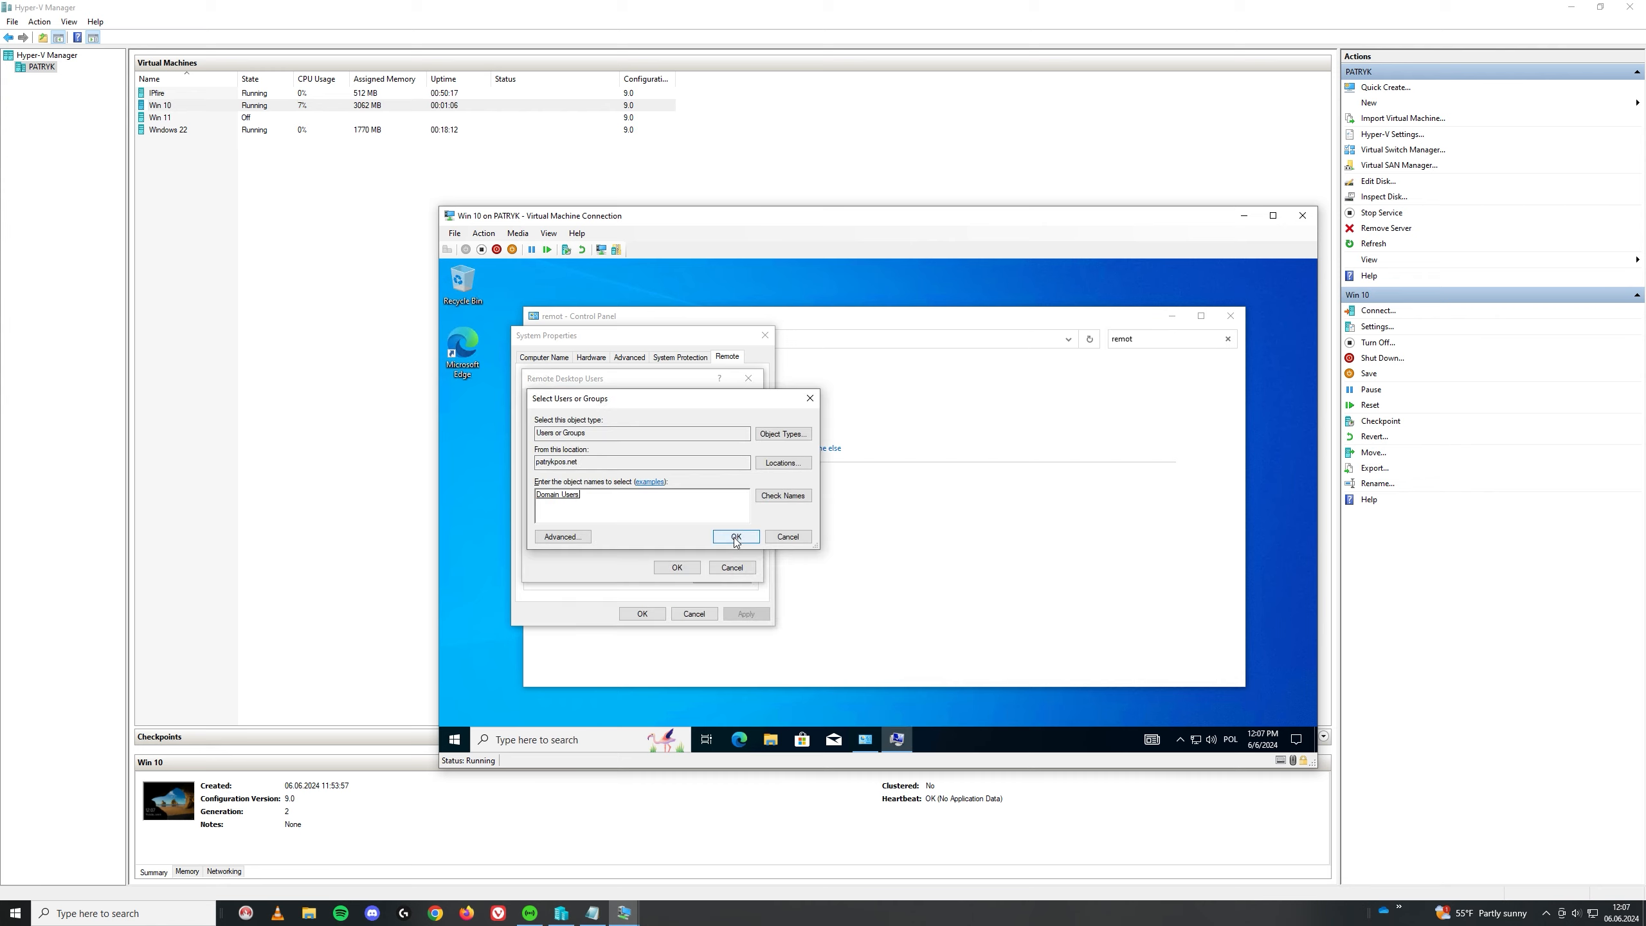
left_click(729, 542)
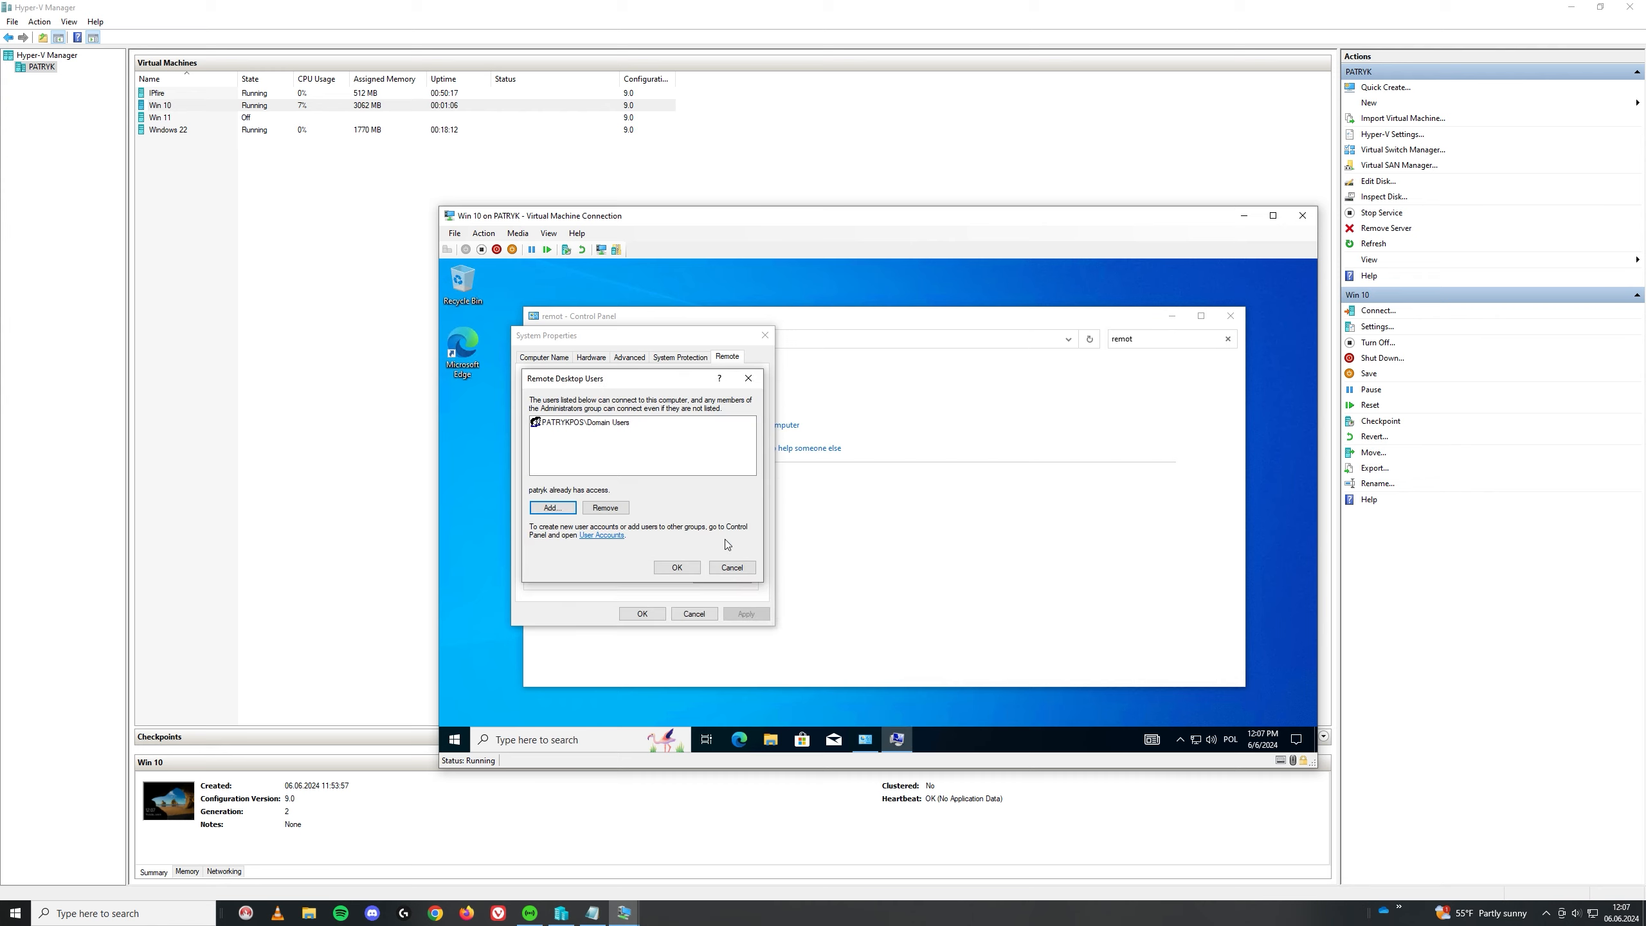
left_click(684, 572)
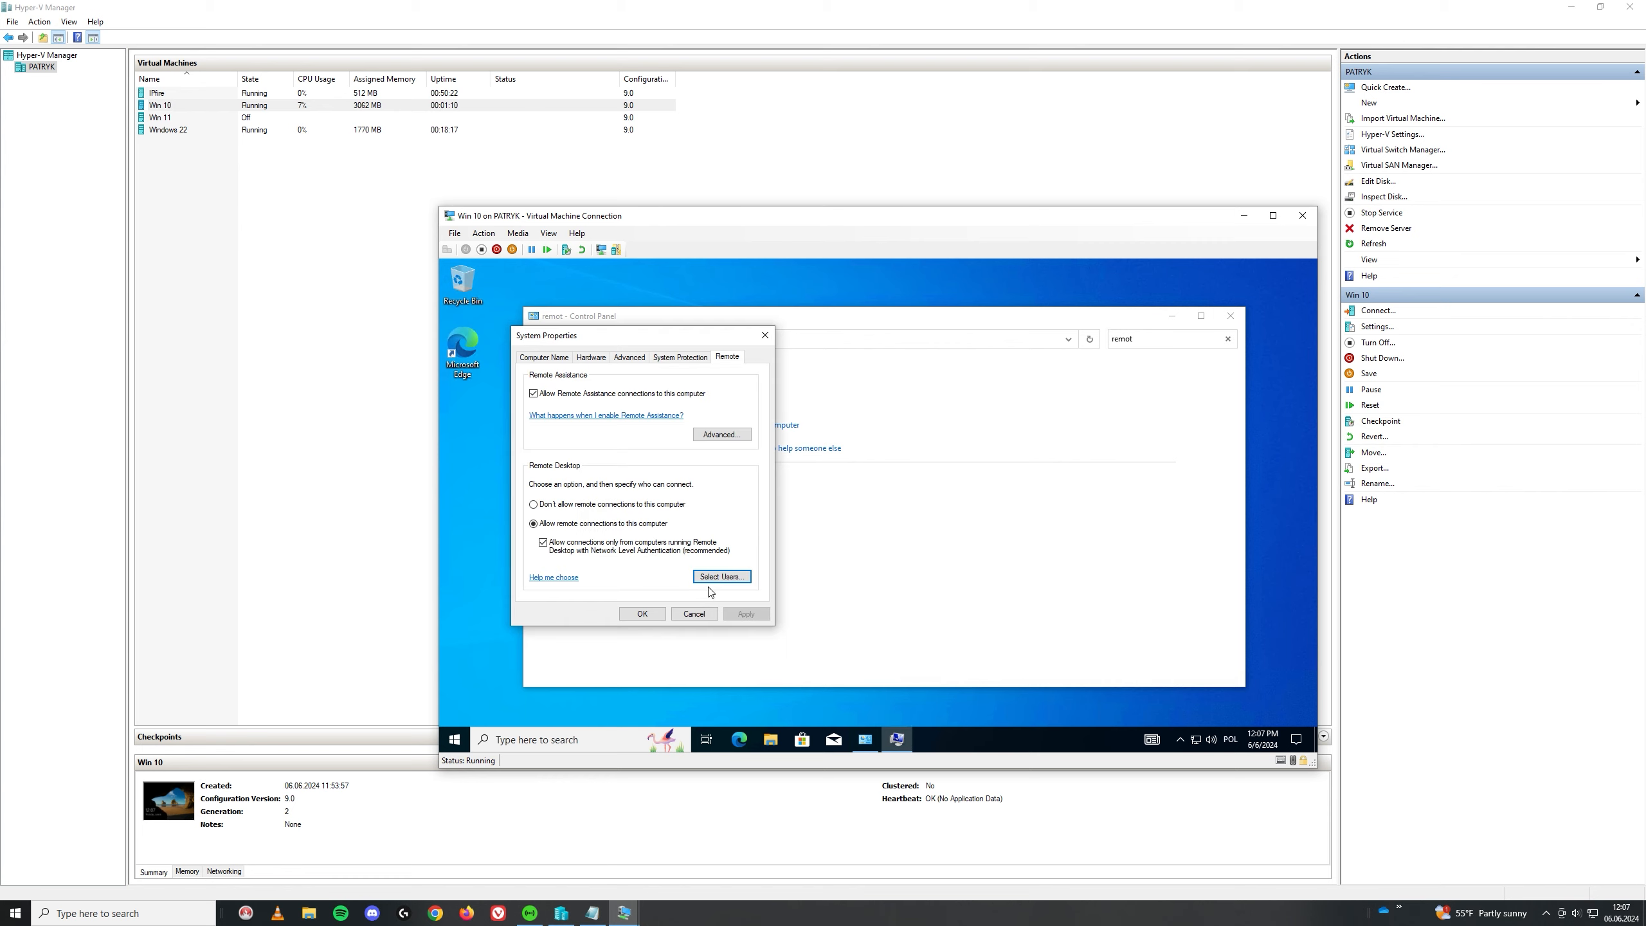
left_click(716, 587)
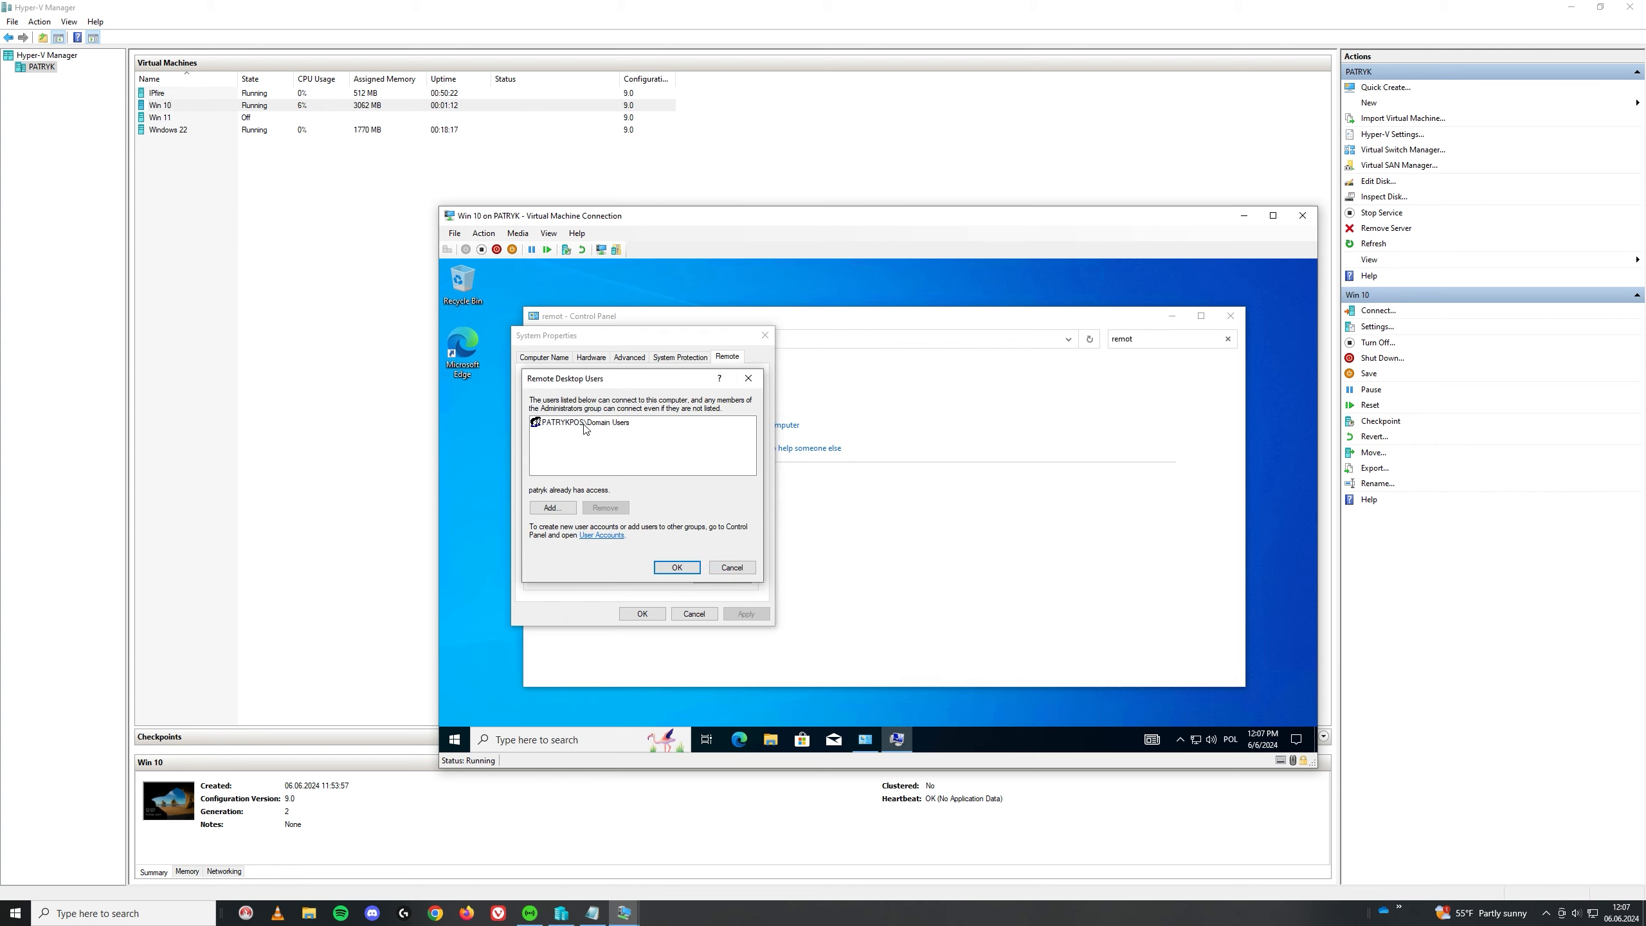
left_click(674, 569)
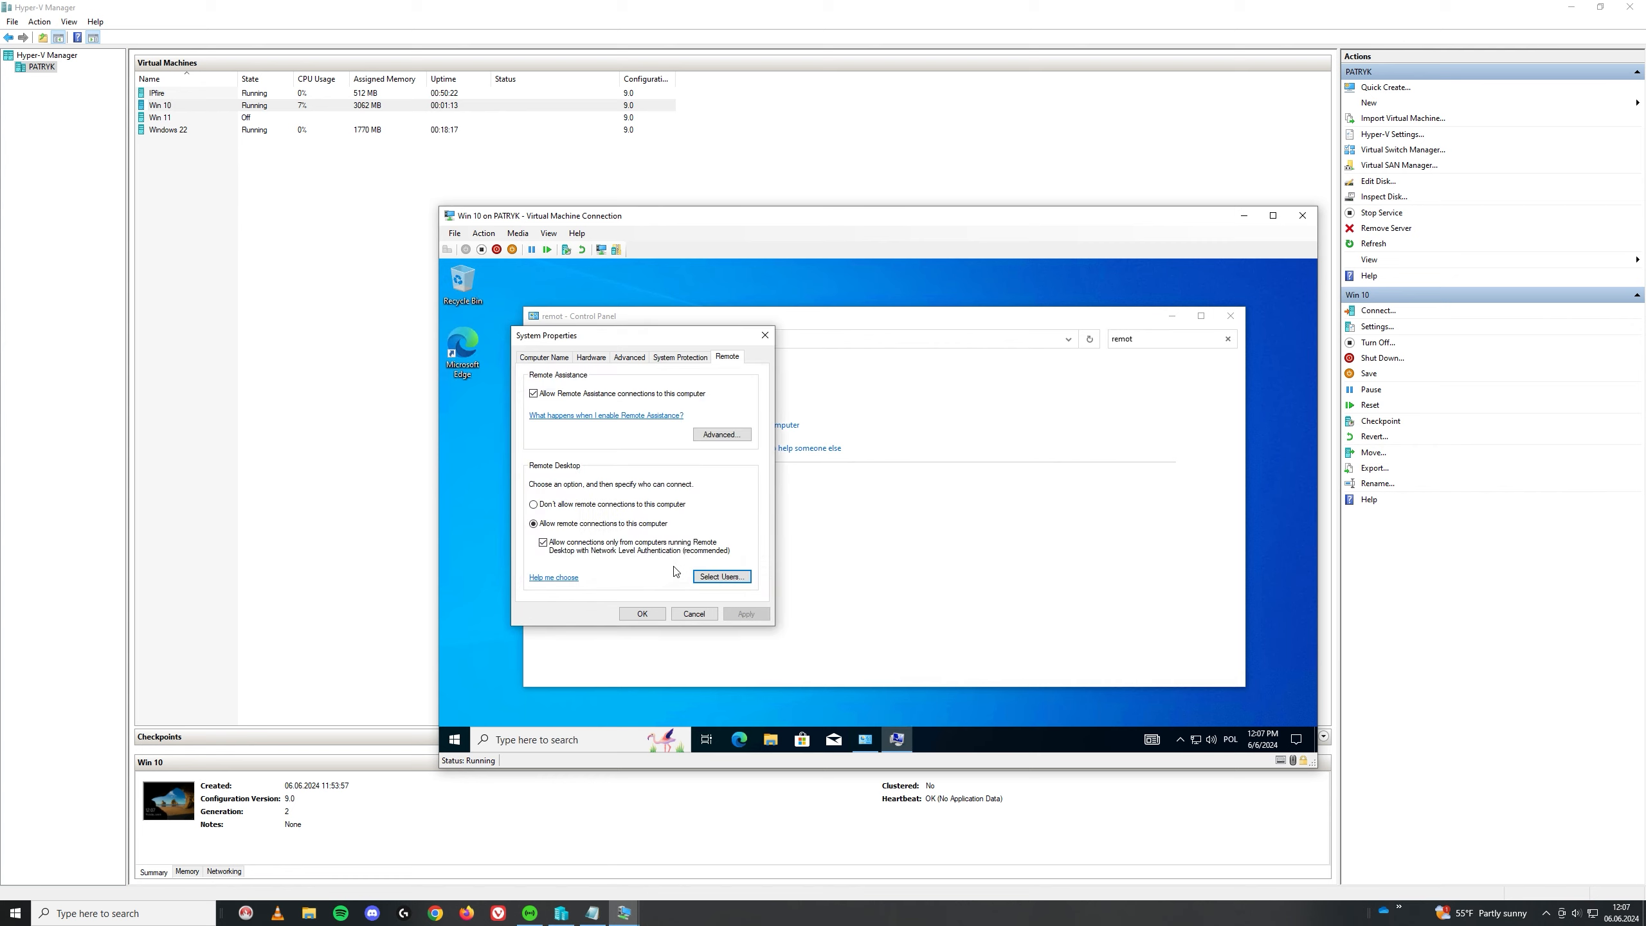
left_click(662, 613)
Step: Sign out of the local account on the Win 10 VM from the Start menu
left_click(454, 740)
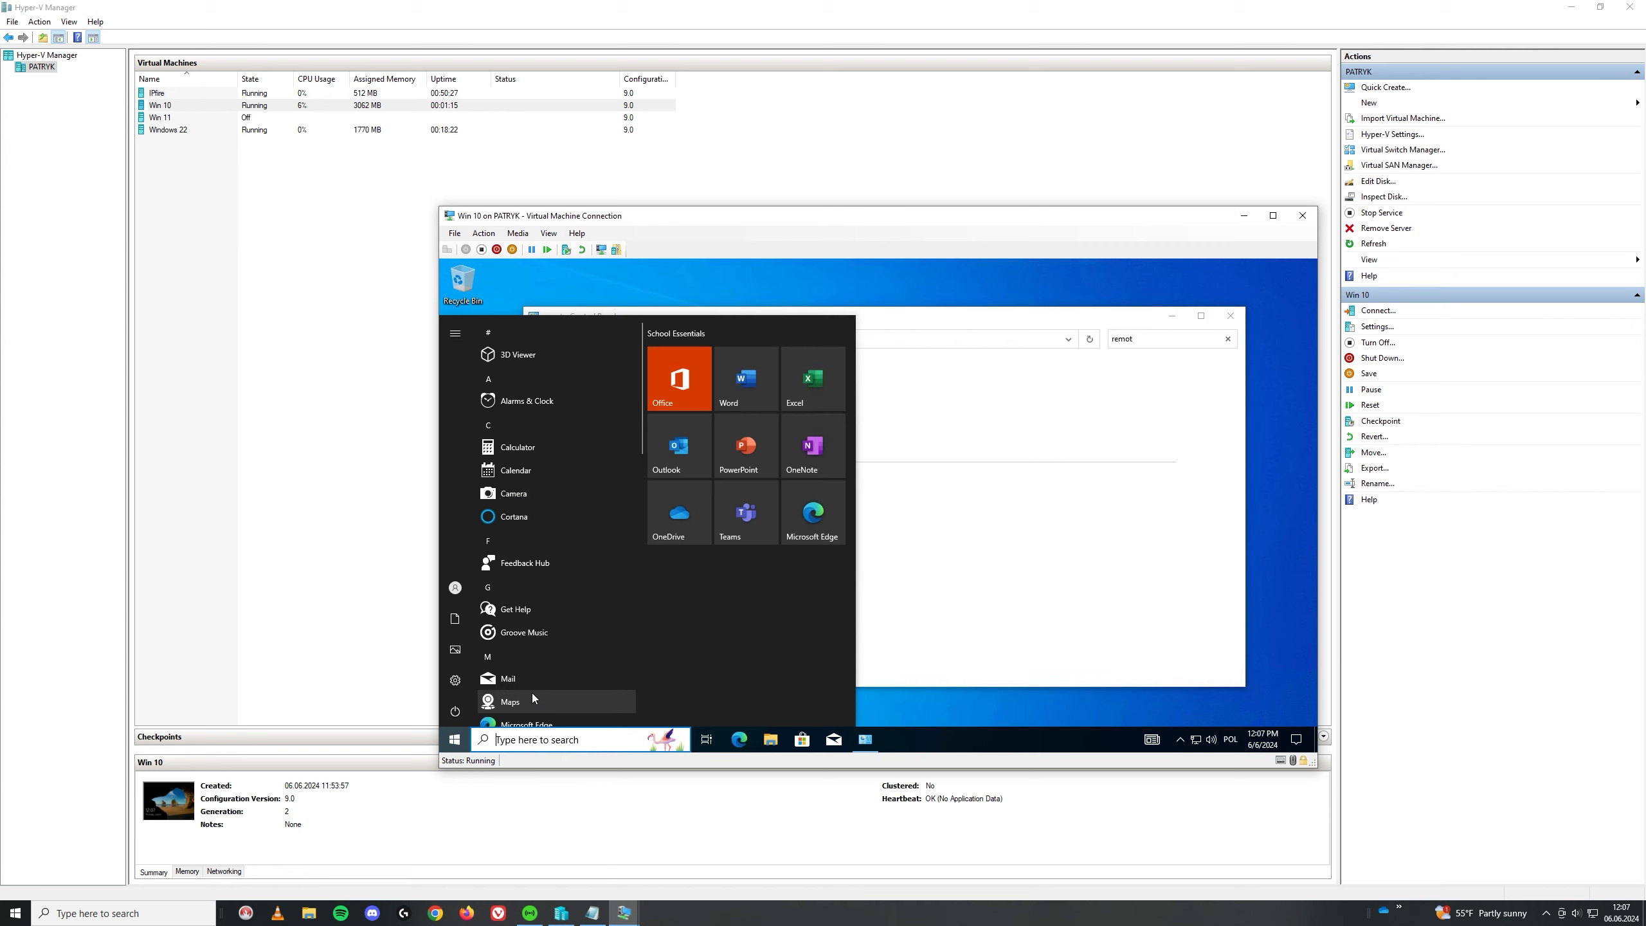
left_click(483, 588)
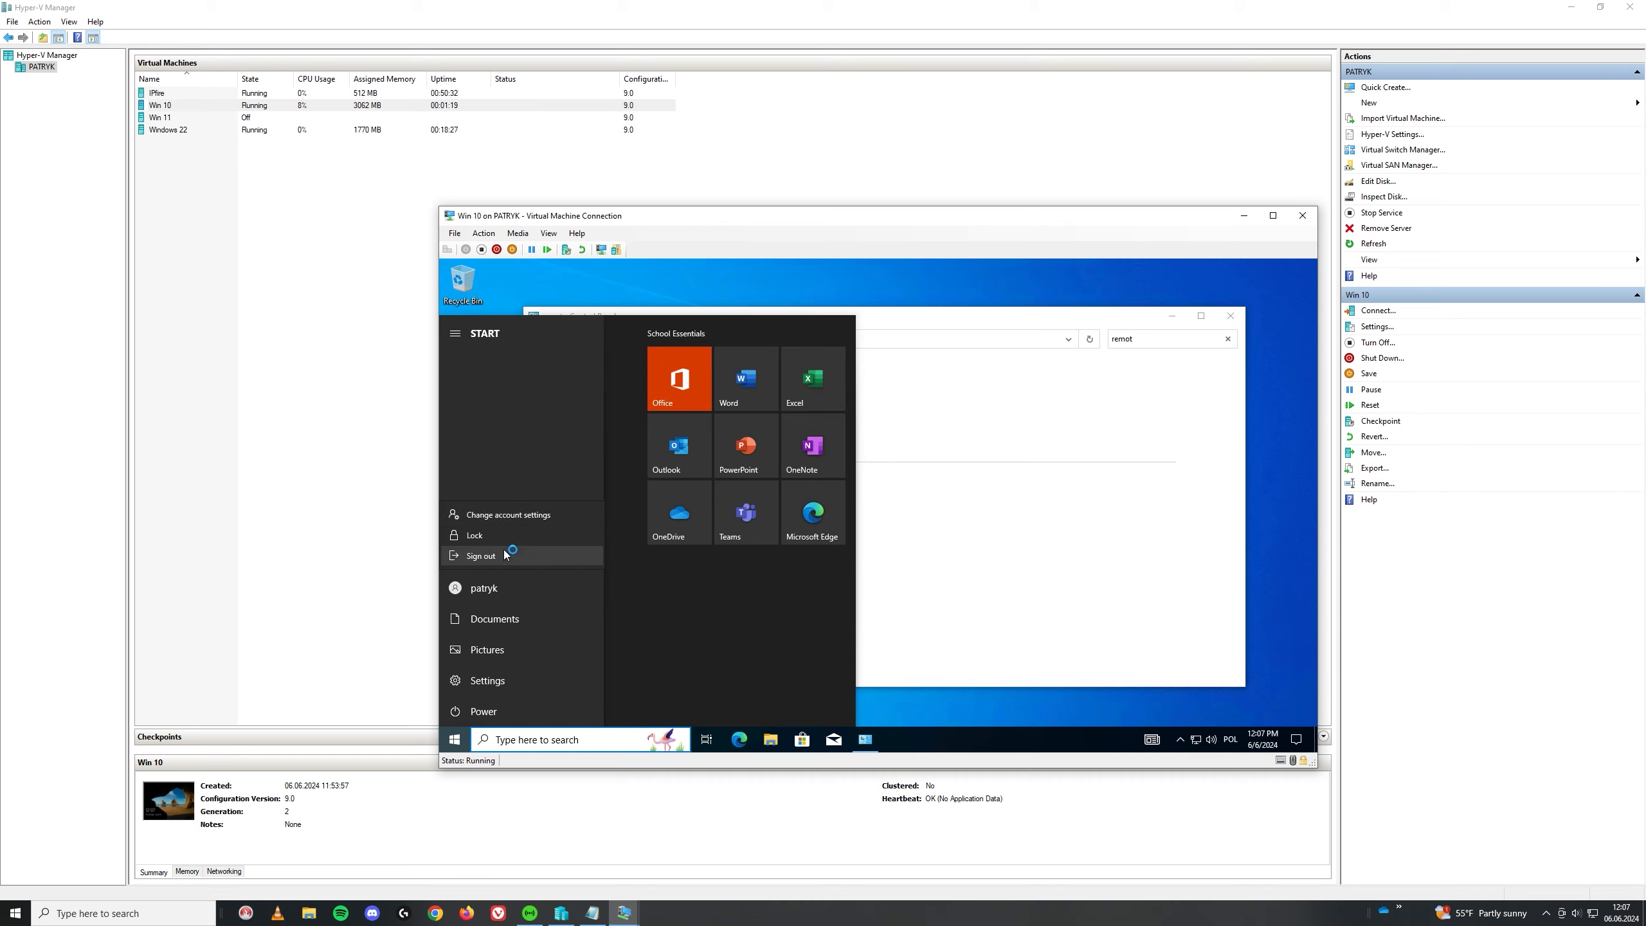
left_click(481, 556)
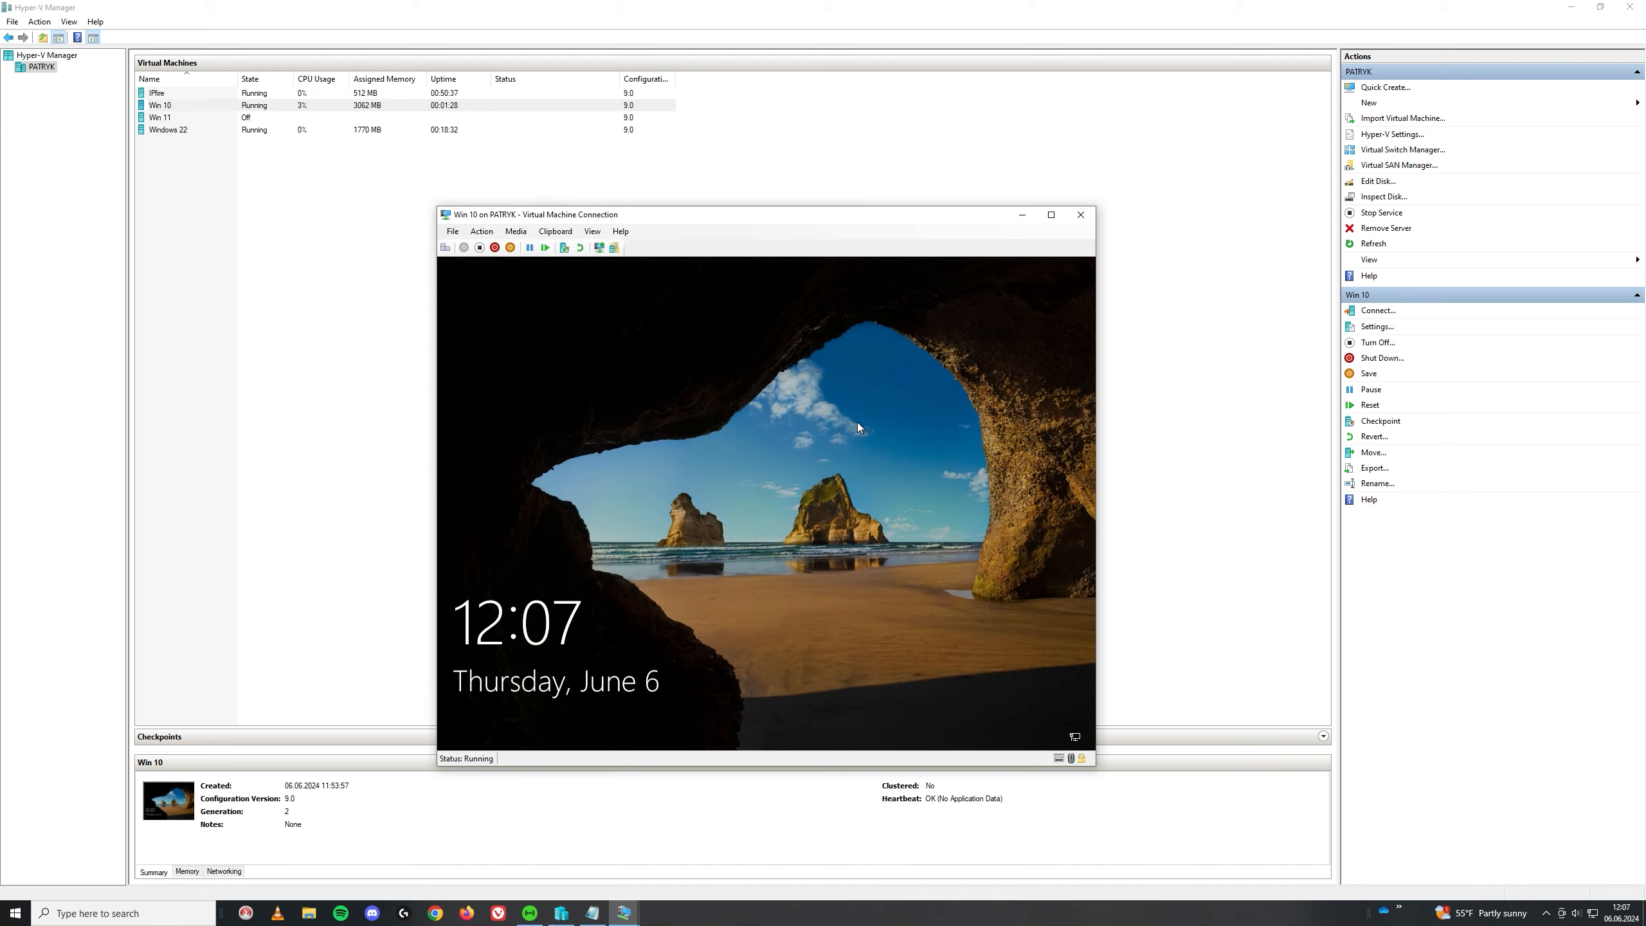
Step: Sign in as Other user with the domain account's user name and password
left_click(857, 421)
left_click(494, 720)
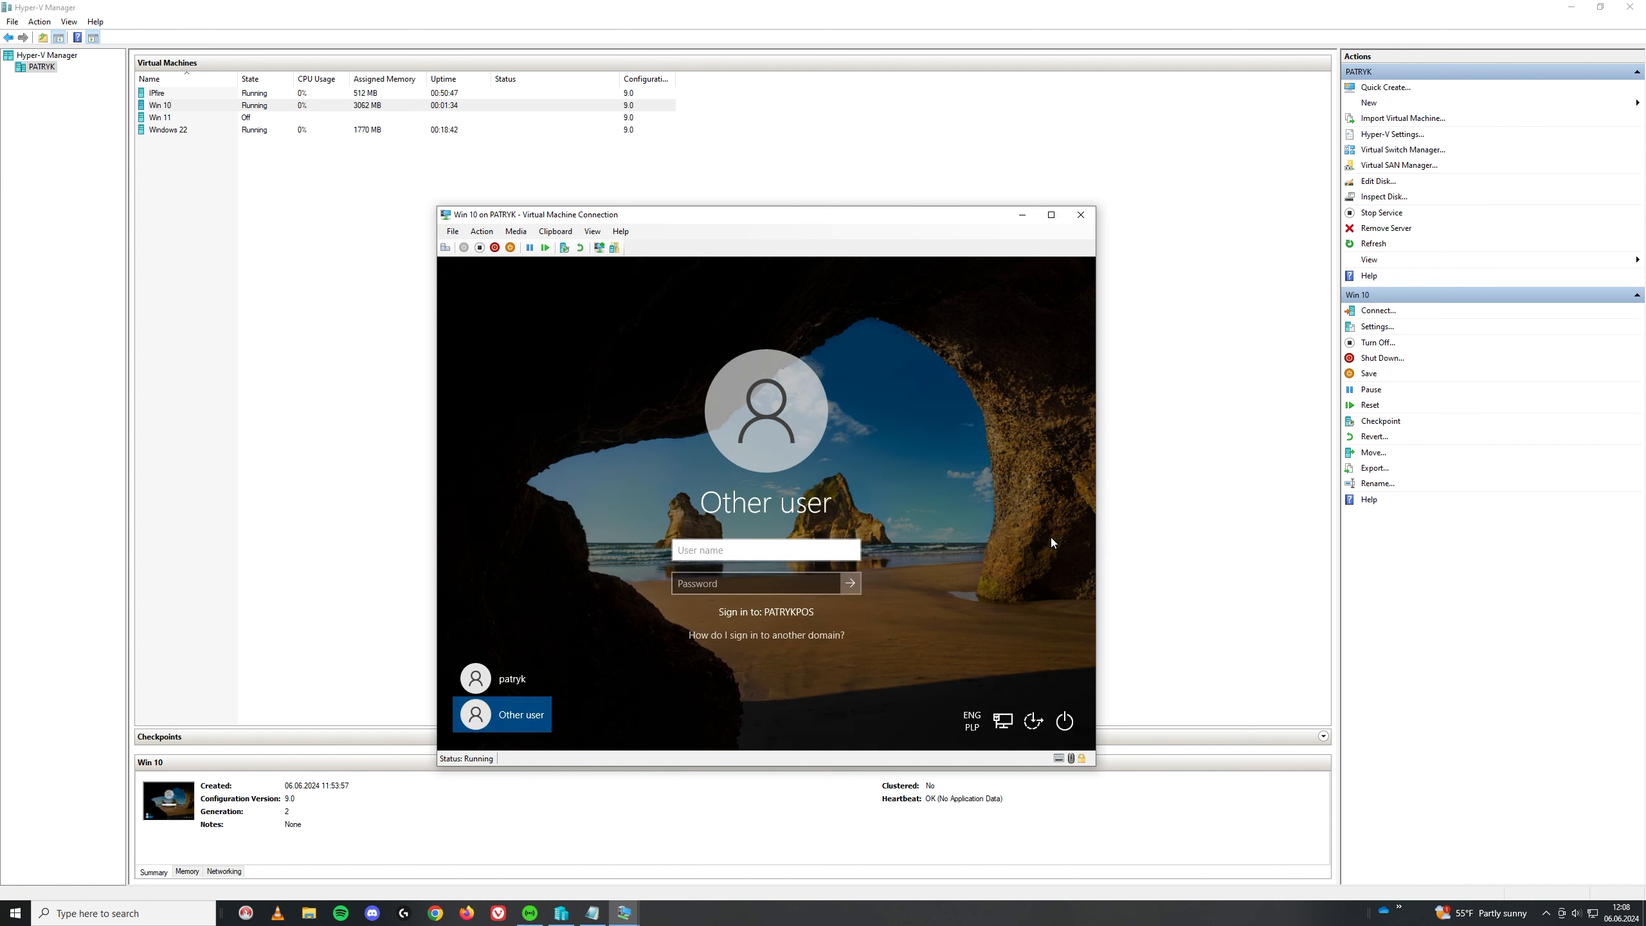
type("popa2710")
key("Tab")
type("•••••")
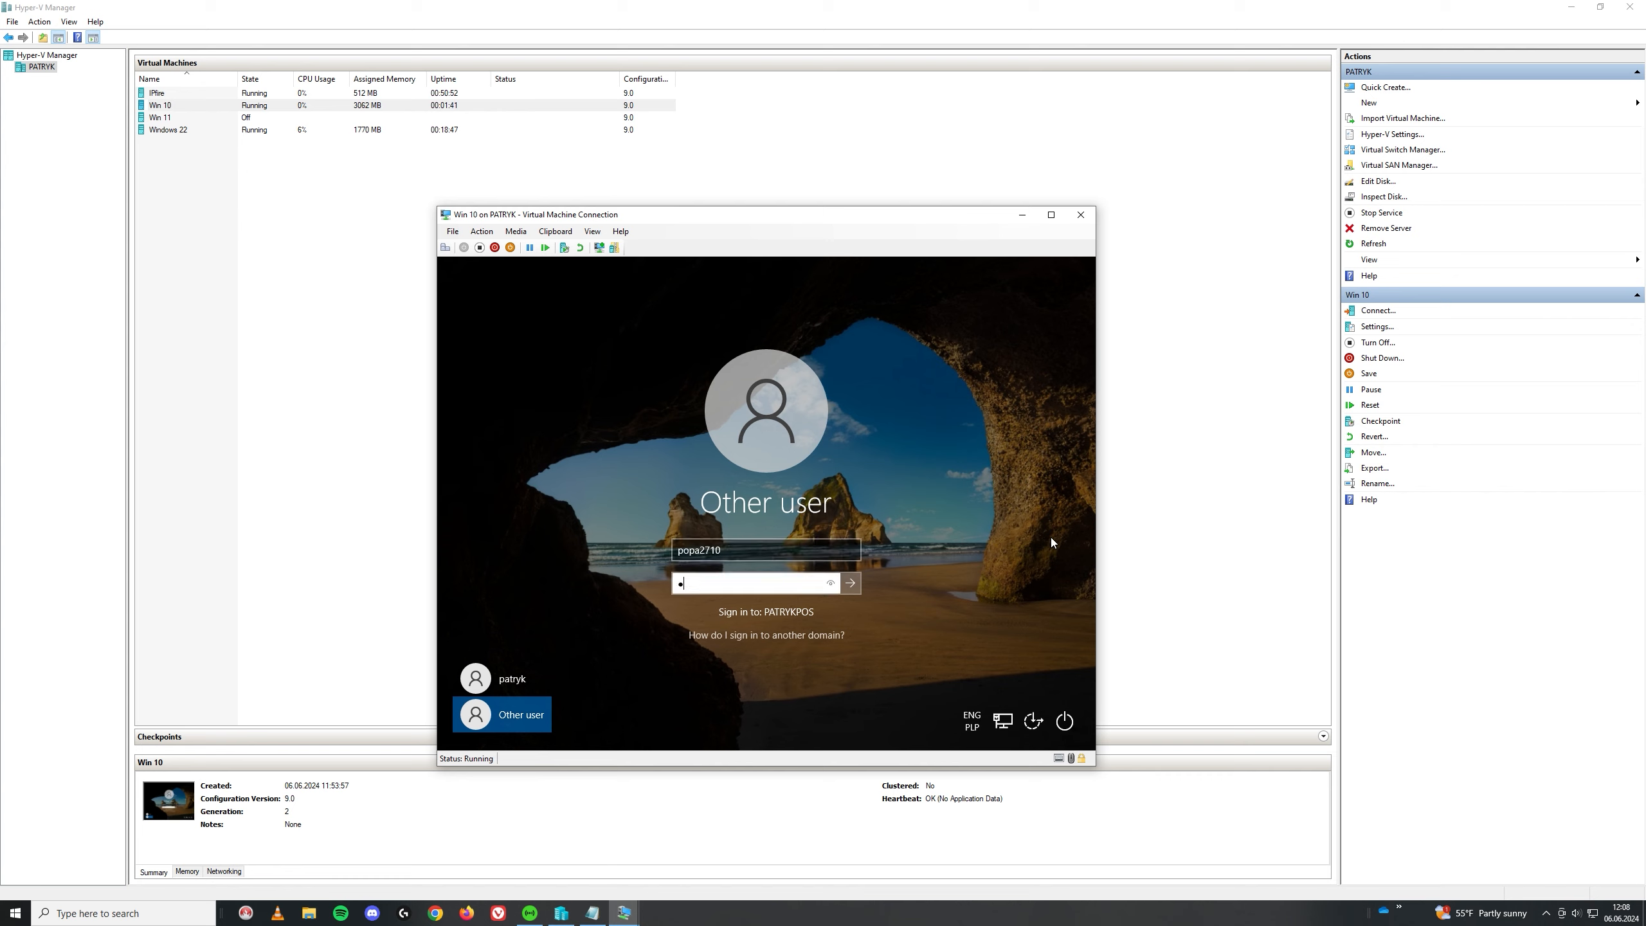
type("••••")
key("Return")
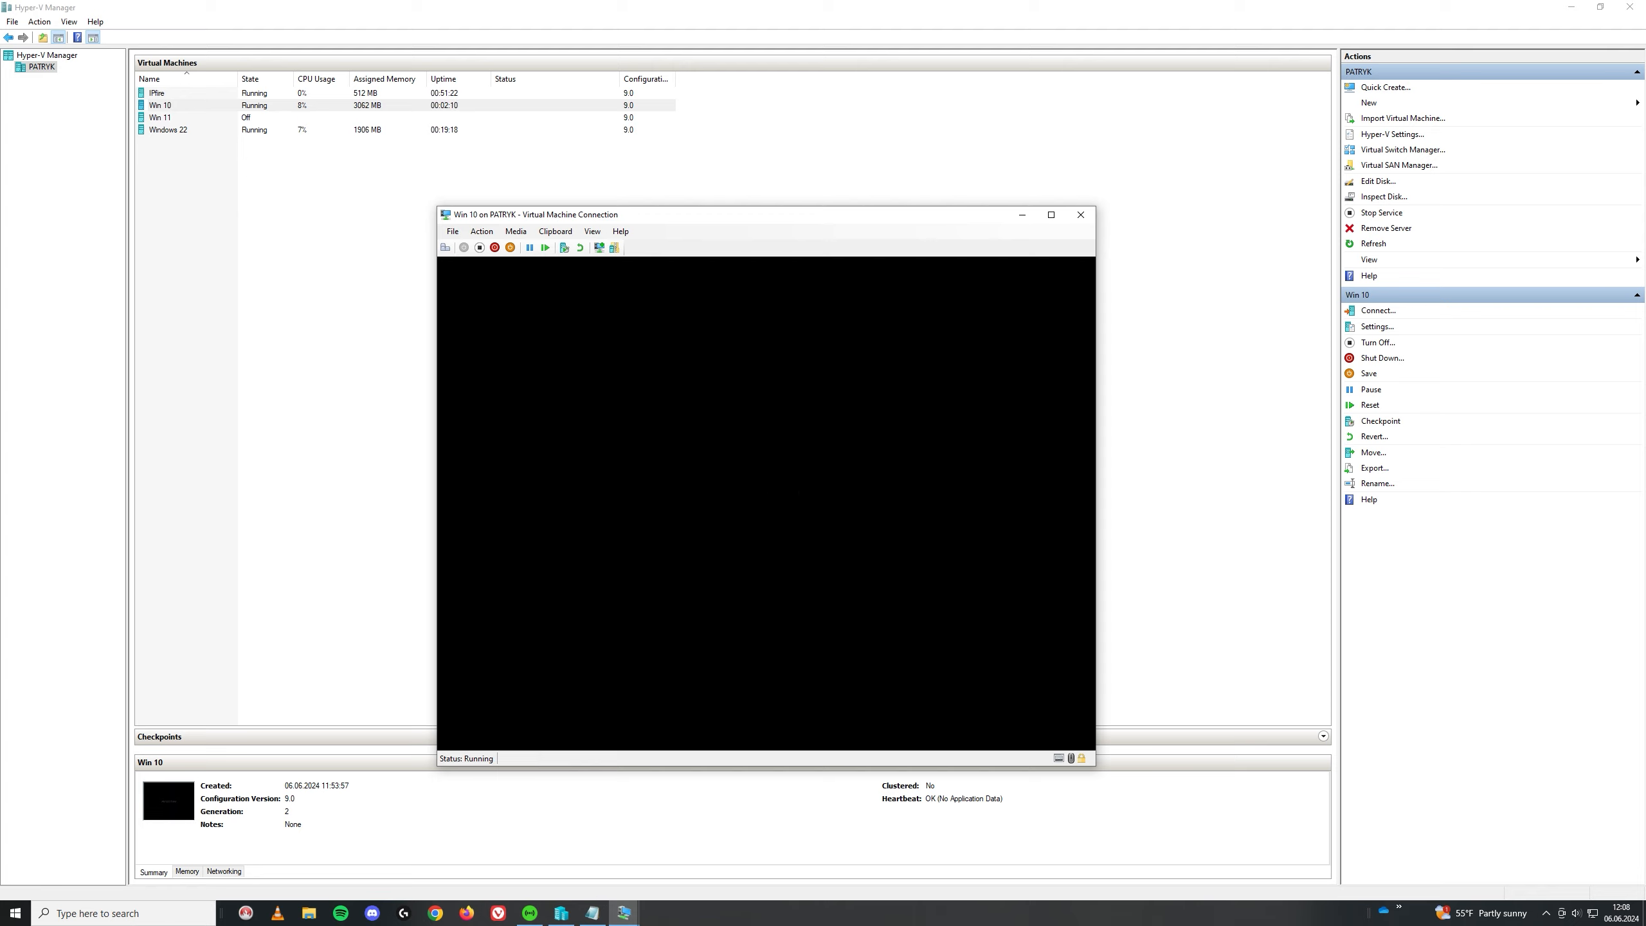
Step: Show the account flyout from the Start menu on the domain user's new desktop
left_click(452, 737)
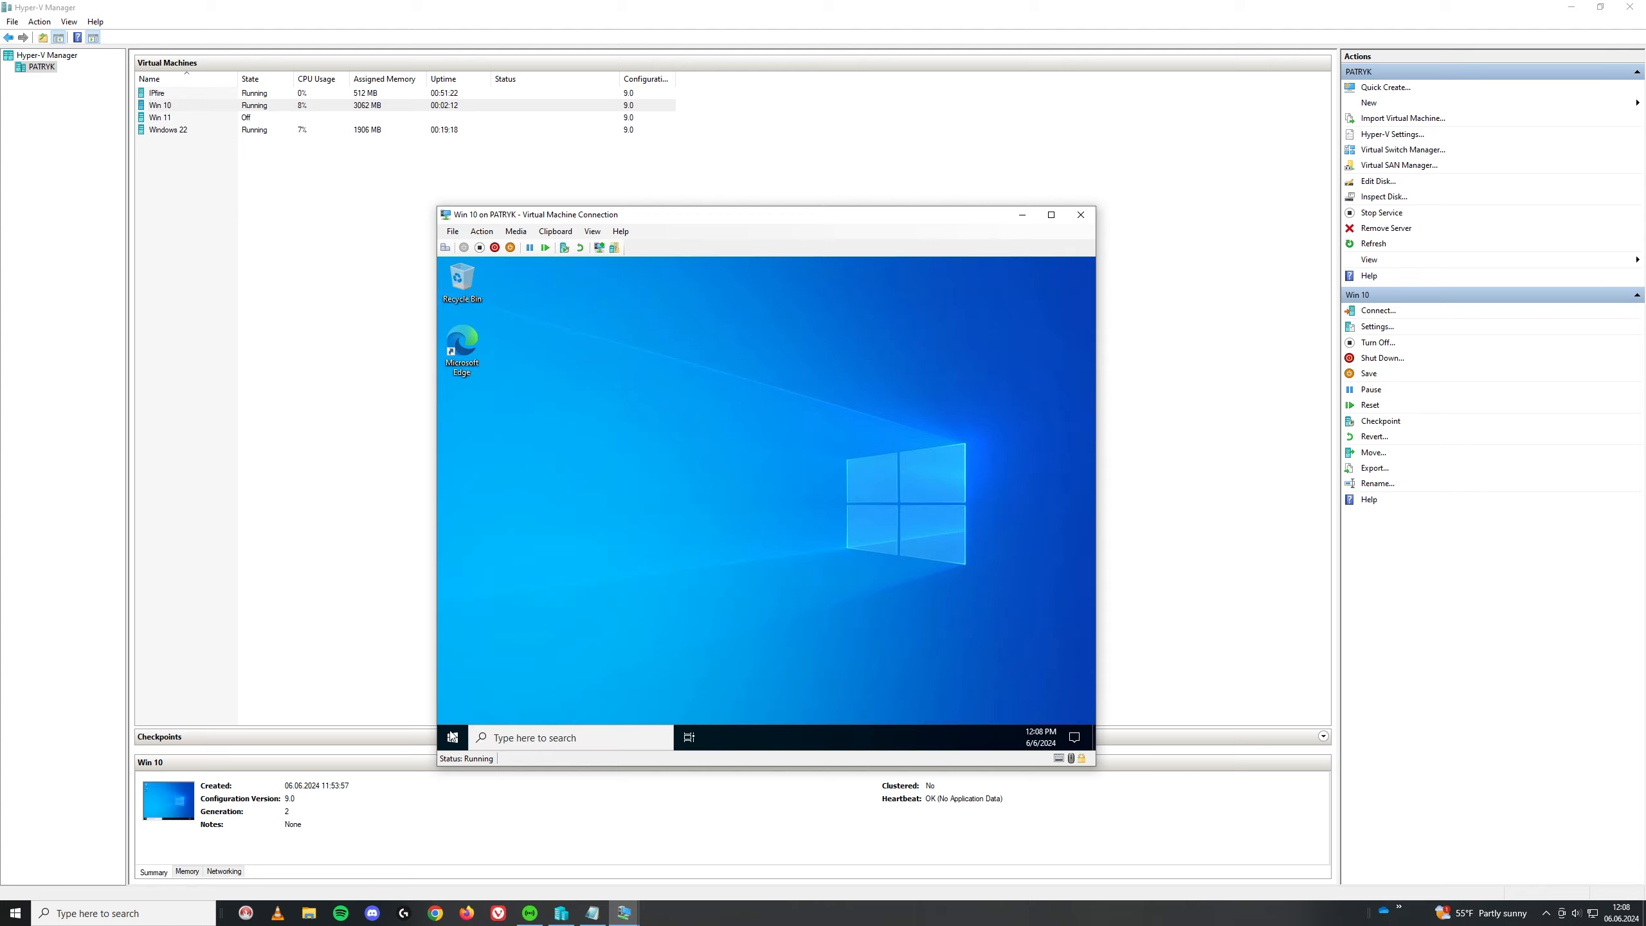
left_click(453, 586)
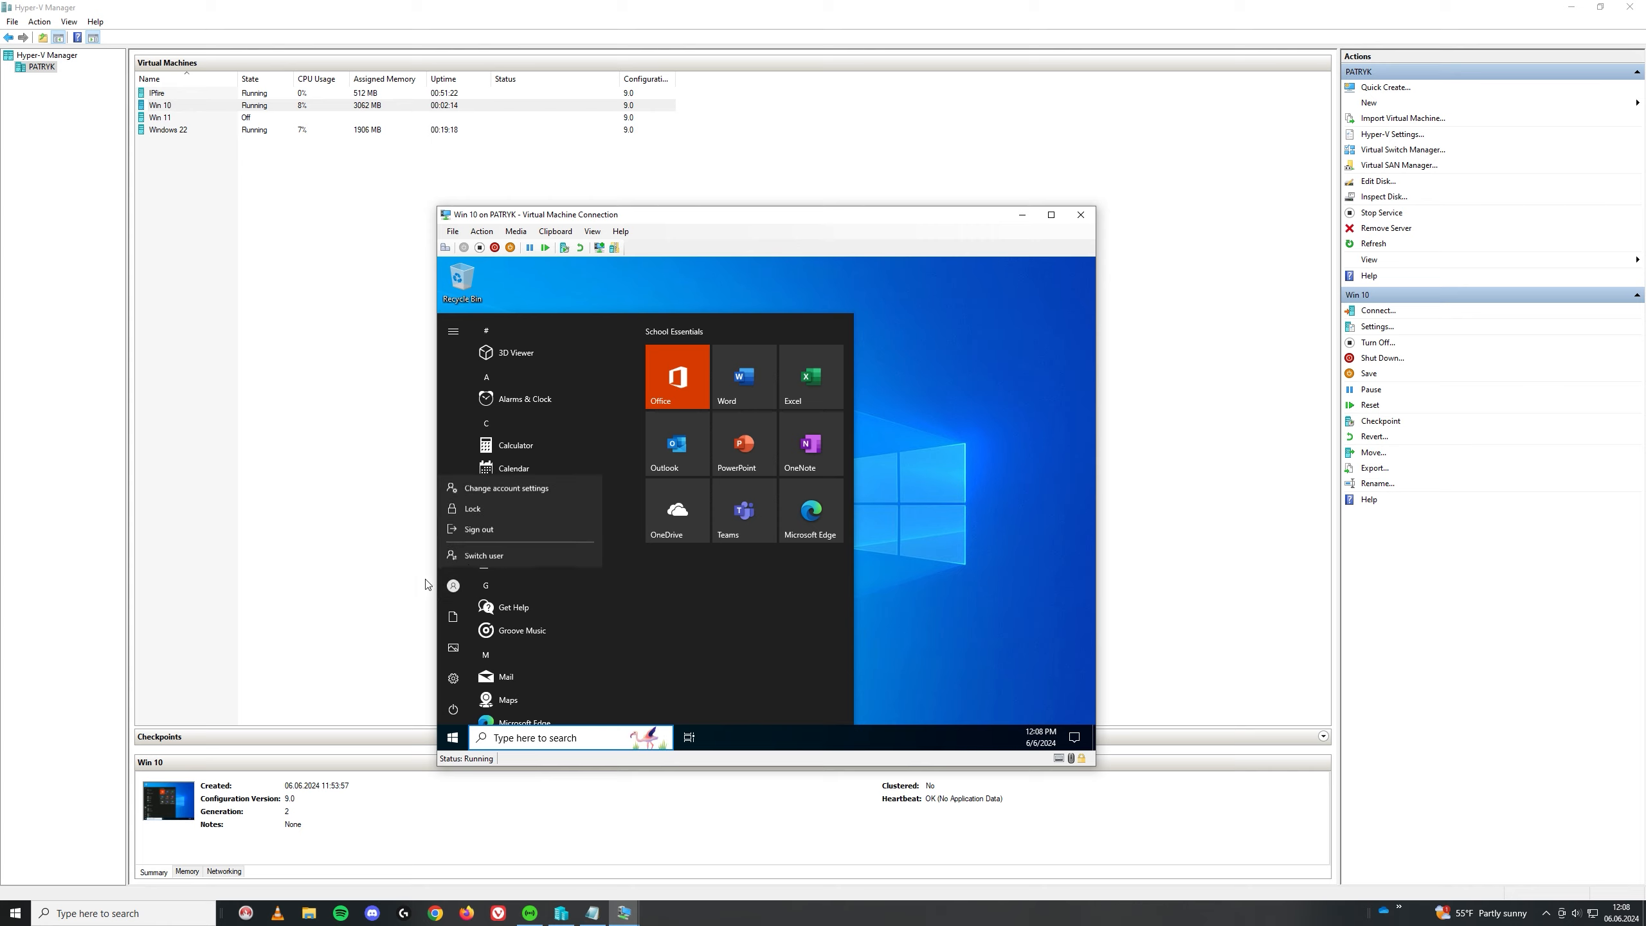